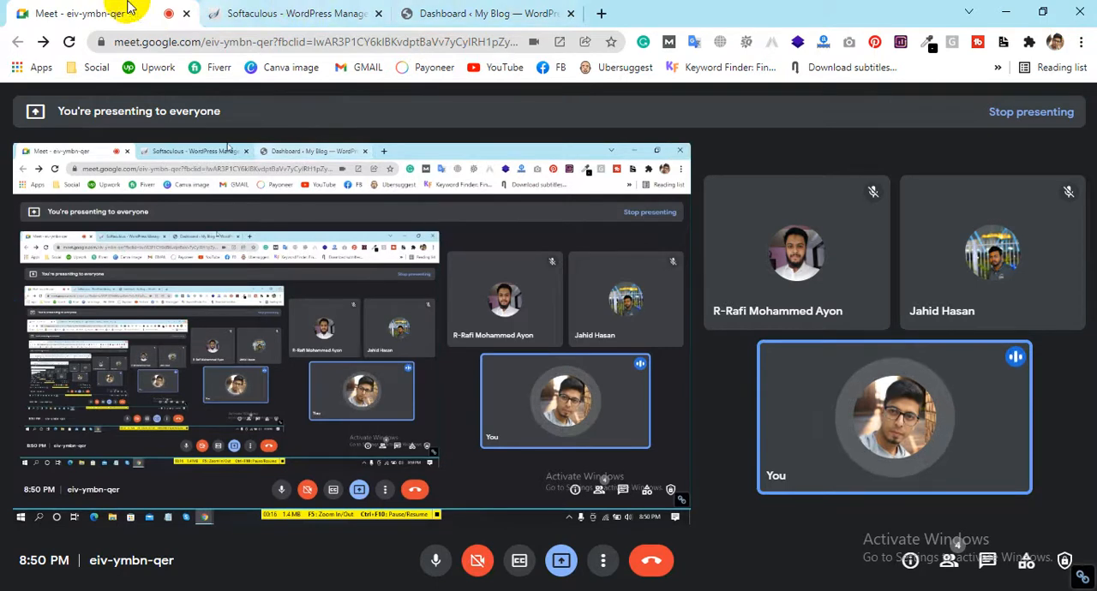
Switch to the My Blog WordPress dashboard and dismiss the cache-purge notice and the Welcome panel
{"action": "left_click", "coordinate": [341, 12]}
{"action": "scroll", "coordinate": [499, 454], "scroll_direction": "up", "scroll_amount": 3}
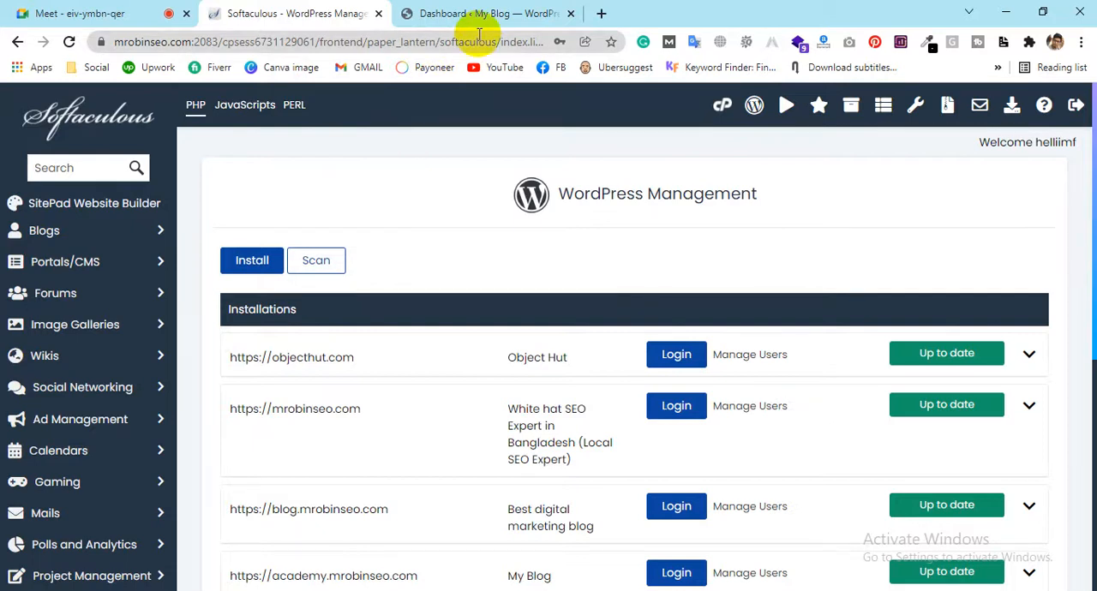
{"action": "left_click", "coordinate": [457, 12]}
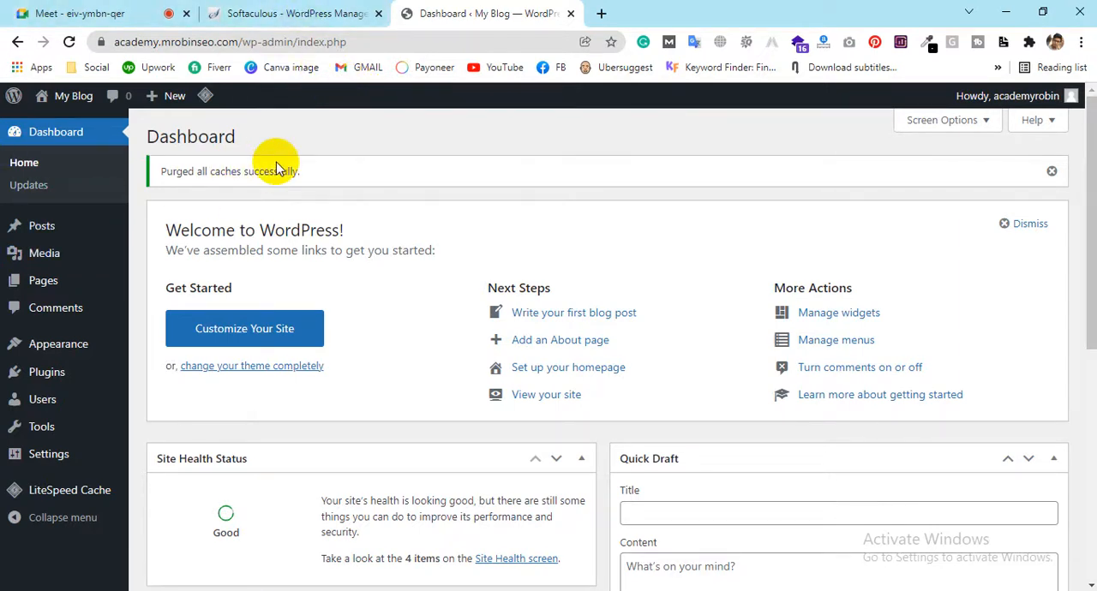
{"action": "left_click", "coordinate": [1052, 169]}
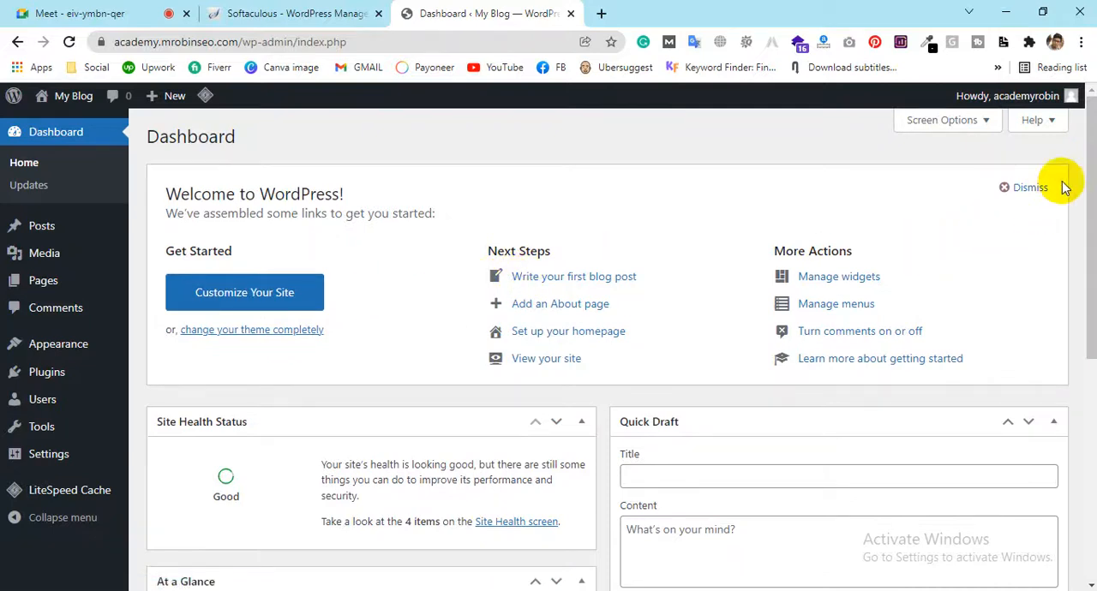
{"action": "left_click", "coordinate": [1047, 188]}
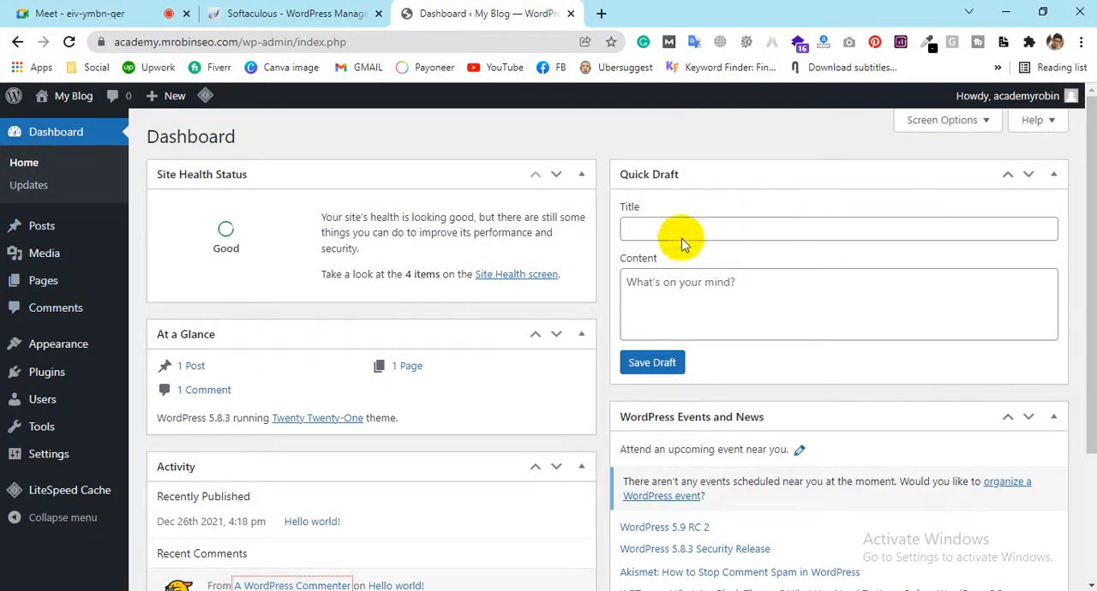
Open the live My Blog site in a new tab and look over its home page down to the footer
{"action": "scroll", "coordinate": [677, 233], "scroll_direction": "down", "scroll_amount": 3}
{"action": "scroll", "coordinate": [676, 233], "scroll_direction": "up", "scroll_amount": 3}
{"action": "mouse_move", "coordinate": [43, 376]}
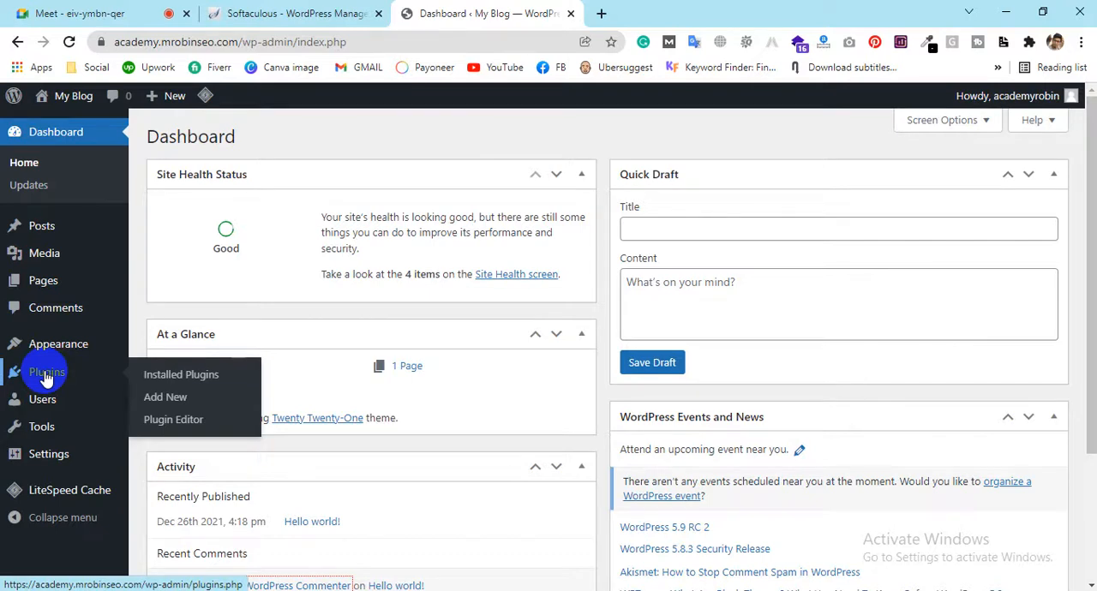
{"action": "mouse_move", "coordinate": [55, 348]}
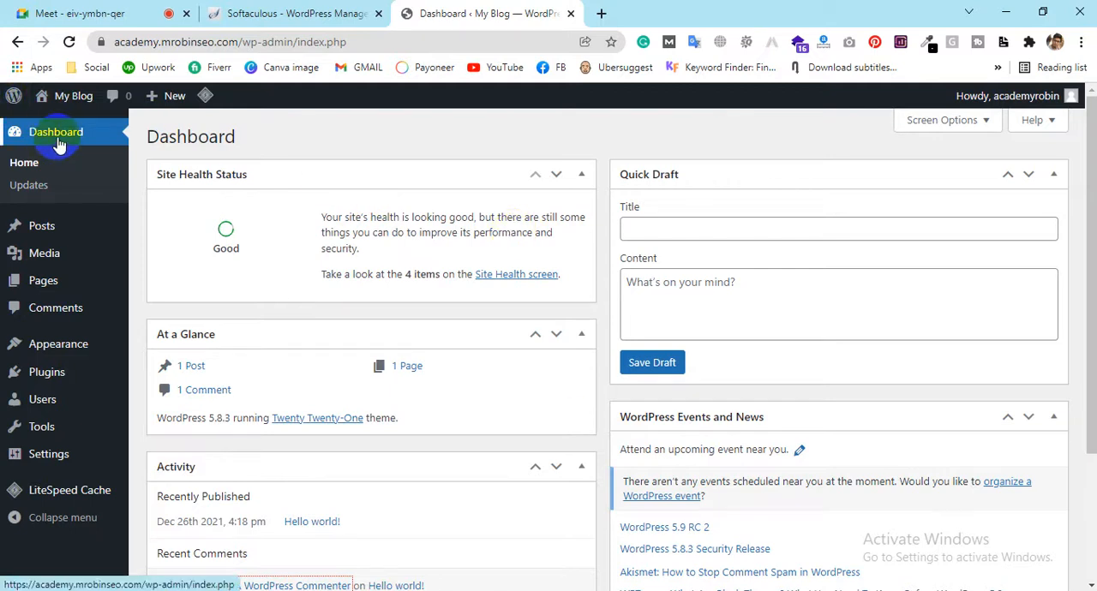
{"action": "mouse_move", "coordinate": [45, 98]}
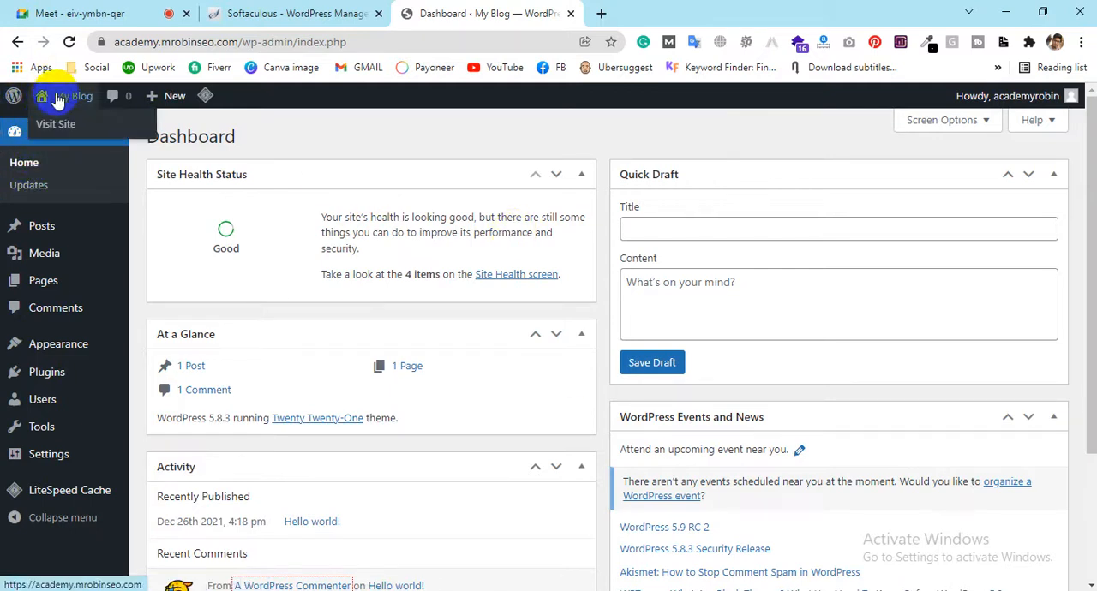
{"action": "left_click", "coordinate": [54, 125]}
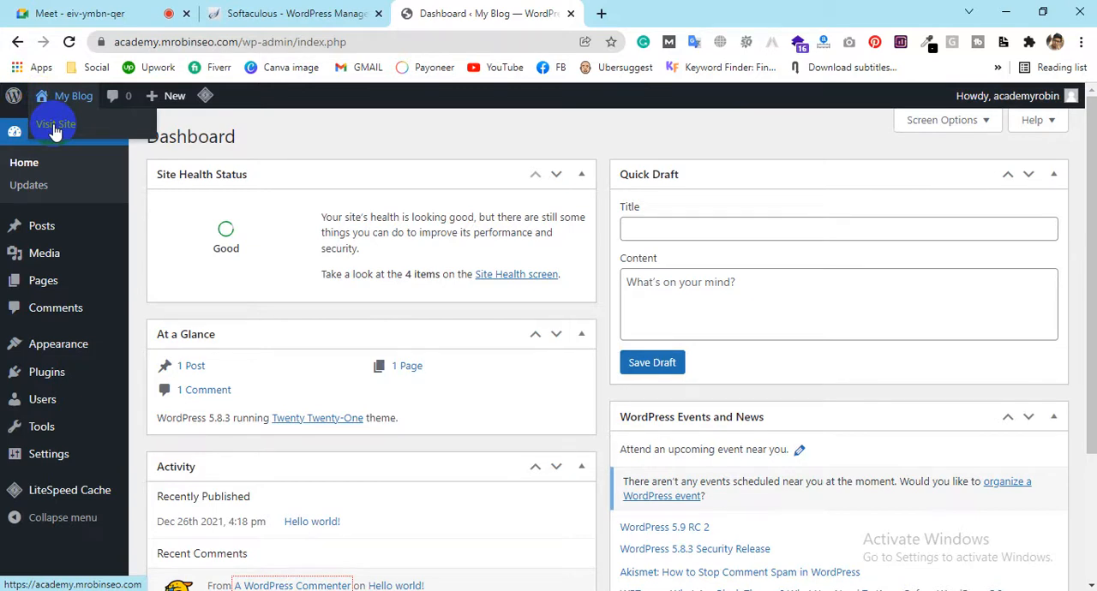
{"action": "left_click", "coordinate": [644, 15]}
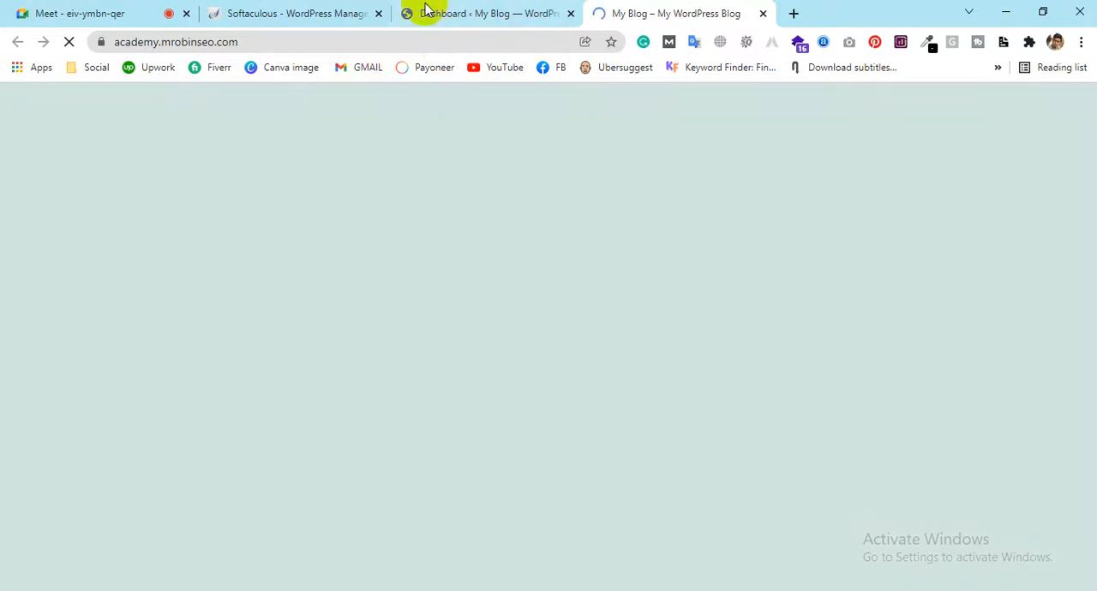
{"action": "scroll", "coordinate": [639, 246], "scroll_direction": "down", "scroll_amount": 5}
{"action": "scroll", "coordinate": [639, 245], "scroll_direction": "up", "scroll_amount": 8}
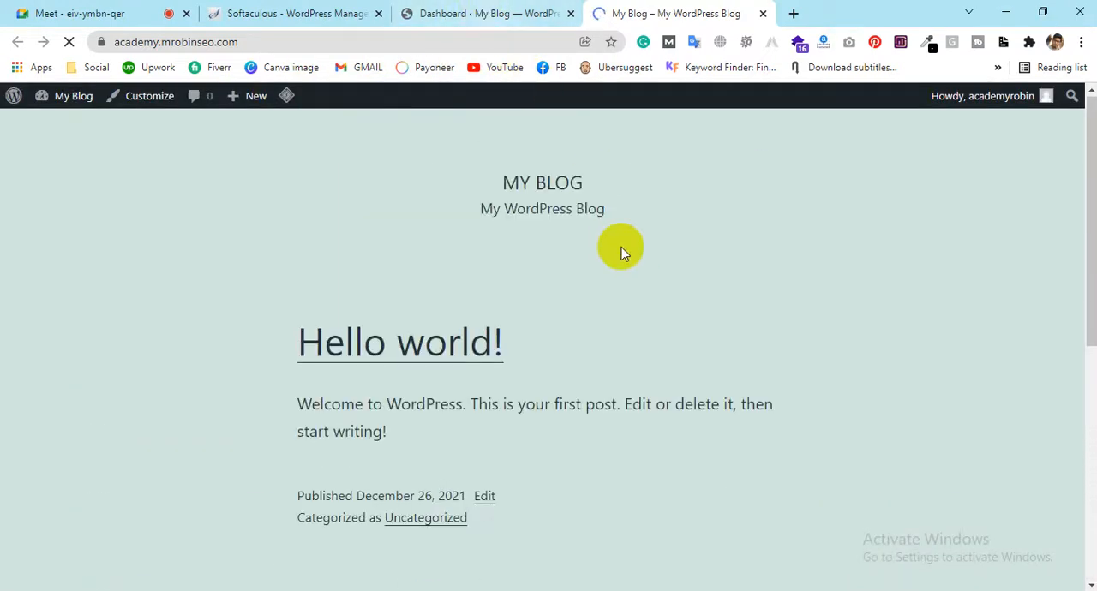
{"action": "scroll", "coordinate": [621, 247], "scroll_direction": "down", "scroll_amount": 6}
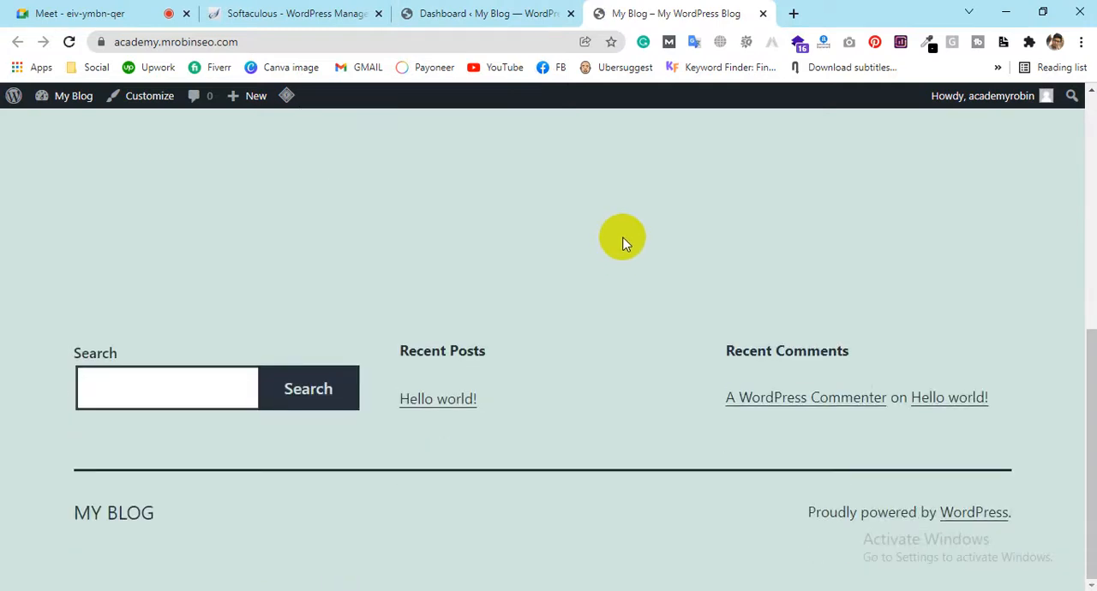
Return to the dashboard and hide the Site Health Status, At a Glance, Activity, Quick Draft, and WordPress Events and News boxes
{"action": "left_click", "coordinate": [498, 13]}
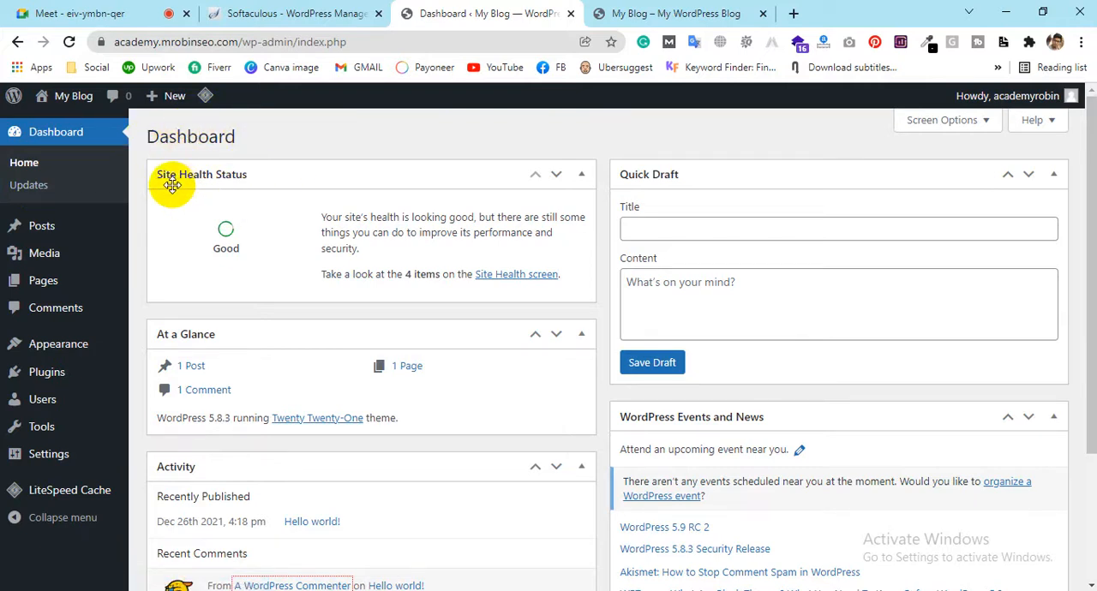
{"action": "scroll", "coordinate": [646, 174], "scroll_direction": "down", "scroll_amount": 2}
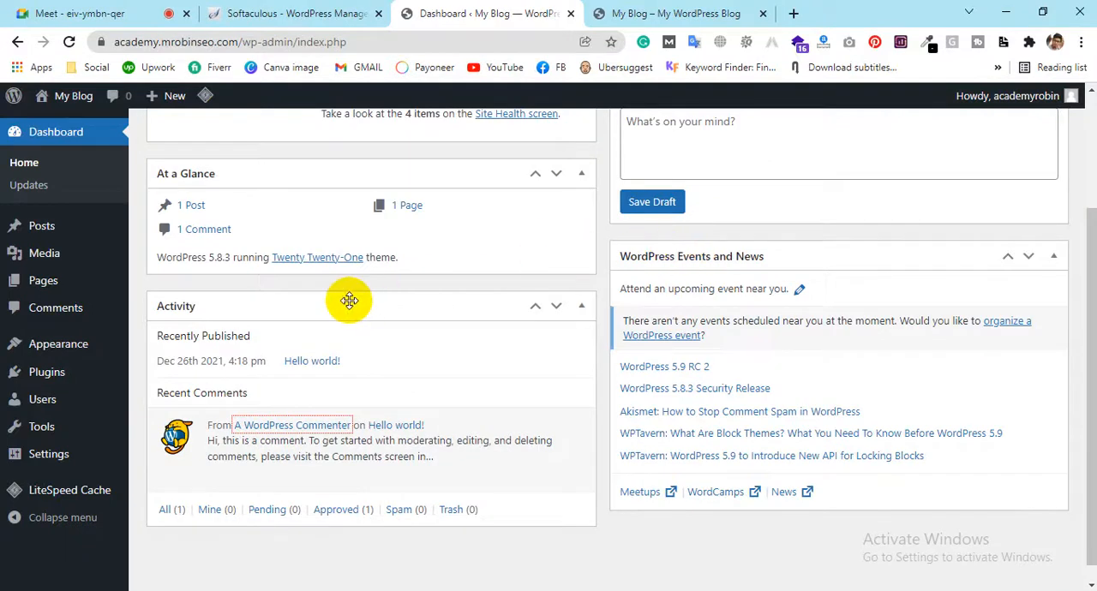
{"action": "scroll", "coordinate": [207, 205], "scroll_direction": "down", "scroll_amount": 1}
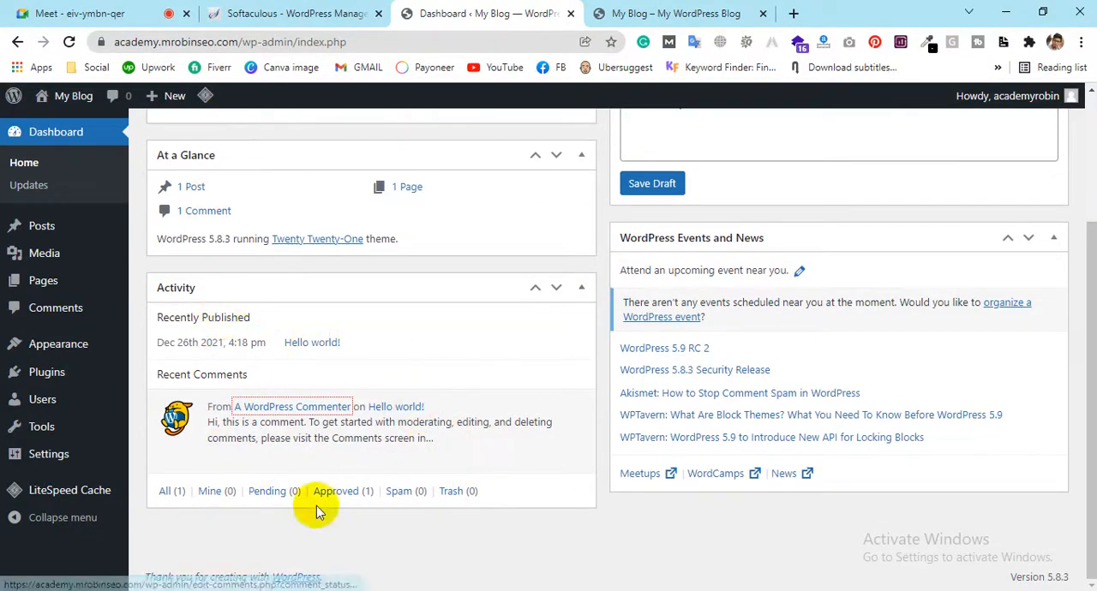
{"action": "scroll", "coordinate": [723, 263], "scroll_direction": "up", "scroll_amount": 3}
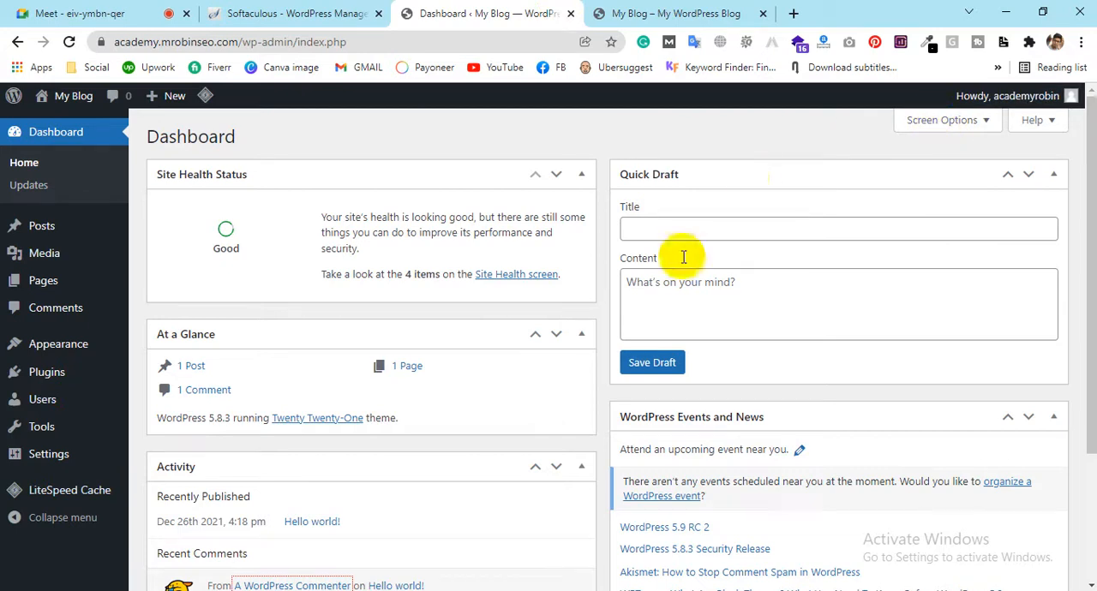
{"action": "left_click", "coordinate": [919, 126]}
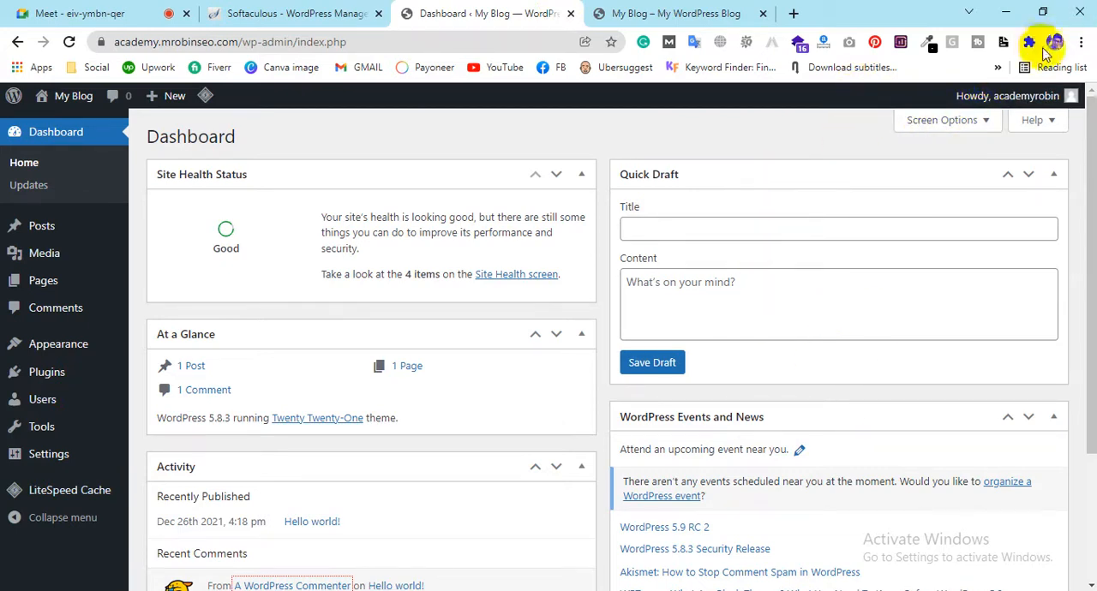
{"action": "left_click", "coordinate": [980, 127]}
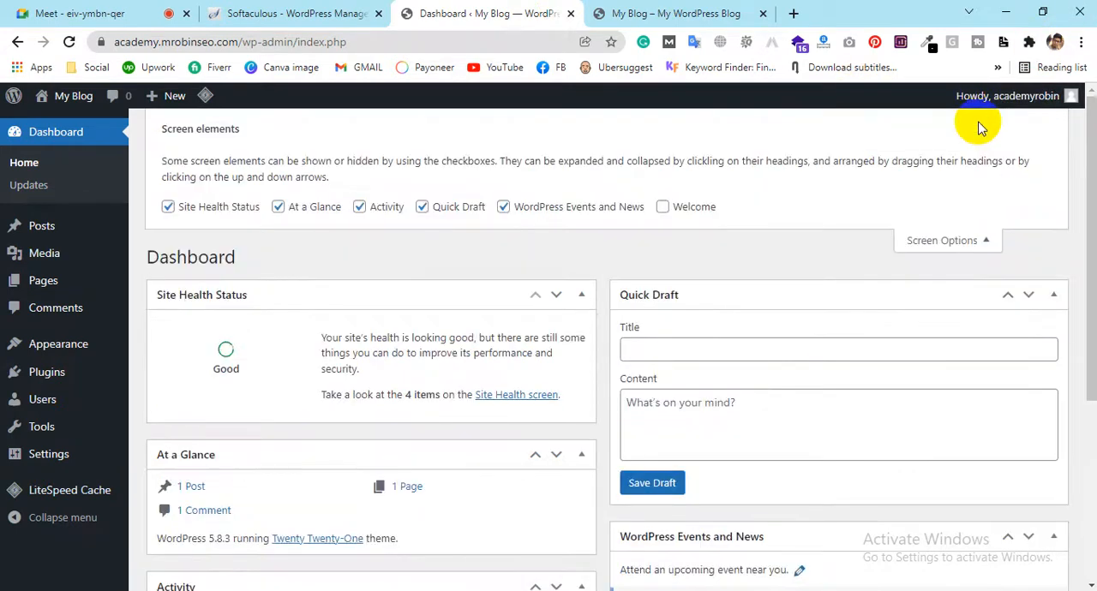
{"action": "left_click", "coordinate": [170, 207]}
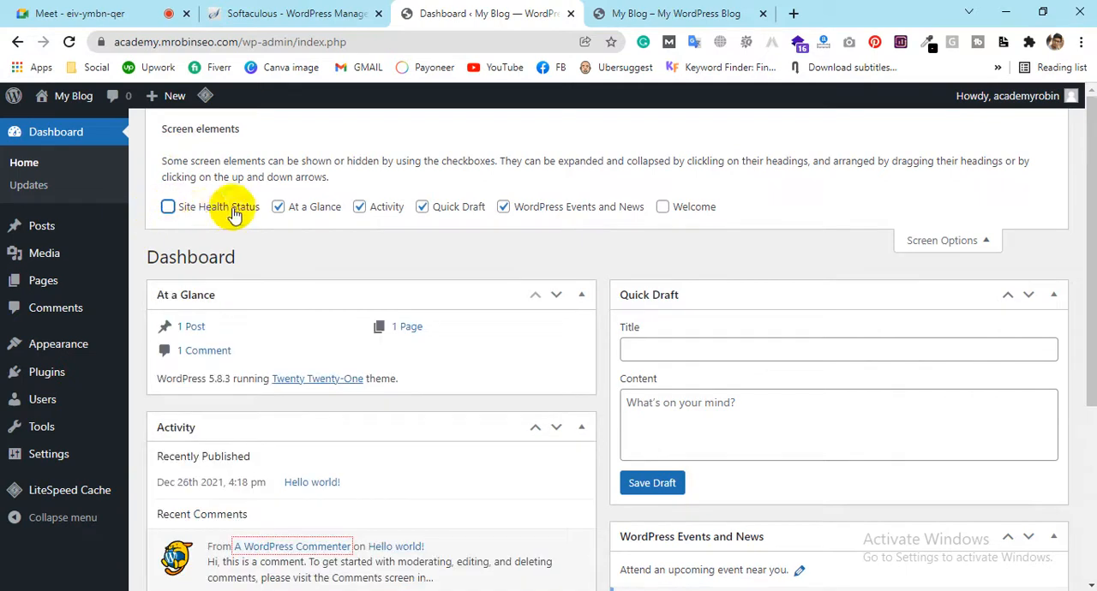
{"action": "left_click", "coordinate": [278, 206]}
{"action": "left_click", "coordinate": [359, 206]}
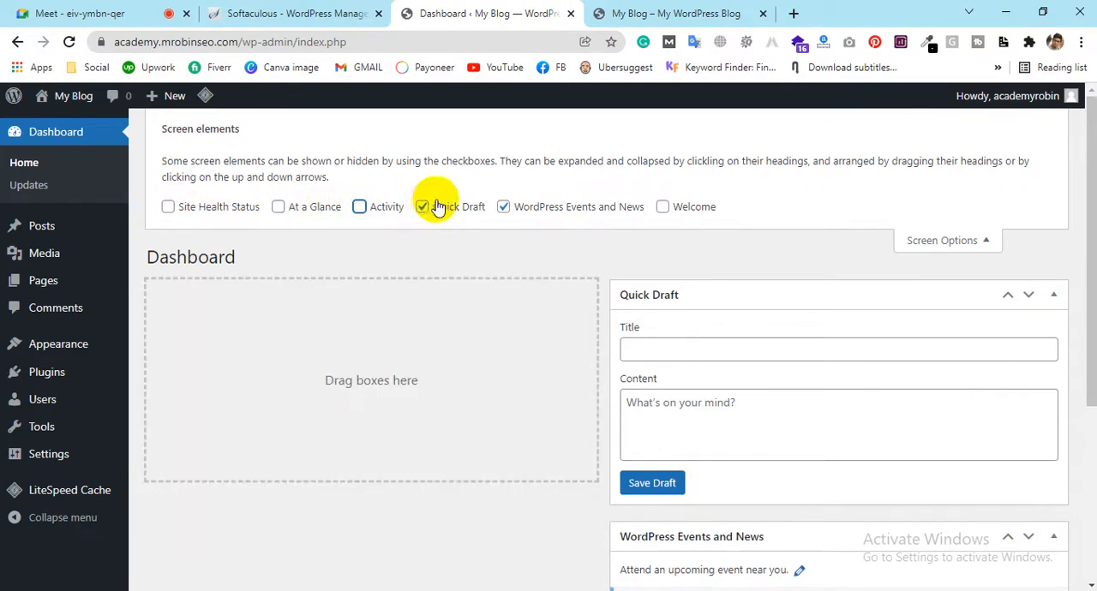
{"action": "left_click", "coordinate": [425, 207]}
{"action": "left_click", "coordinate": [503, 207]}
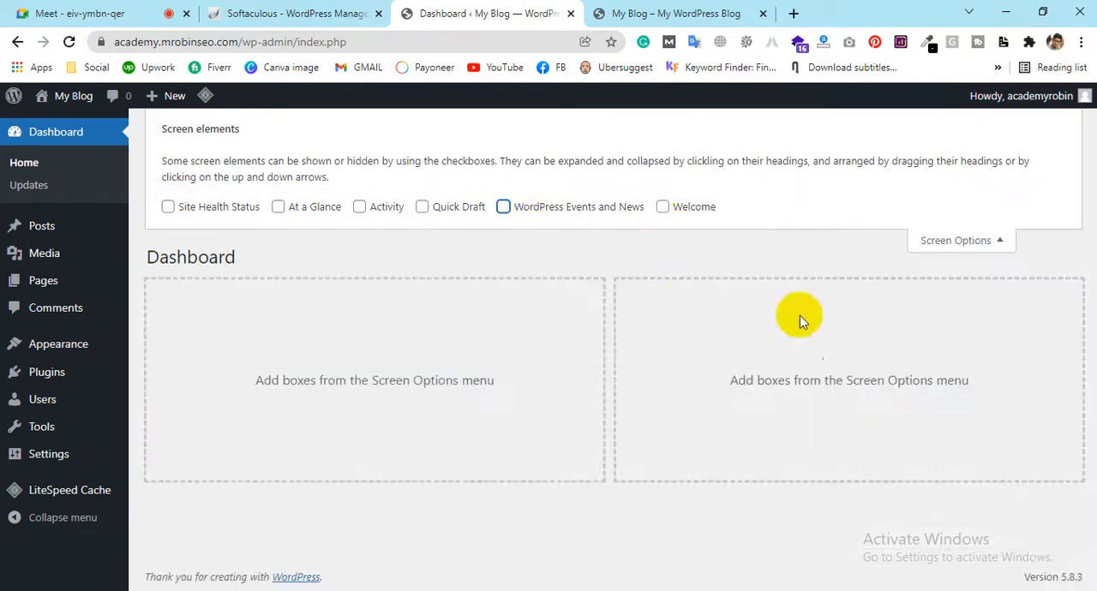
{"action": "left_click", "coordinate": [930, 241]}
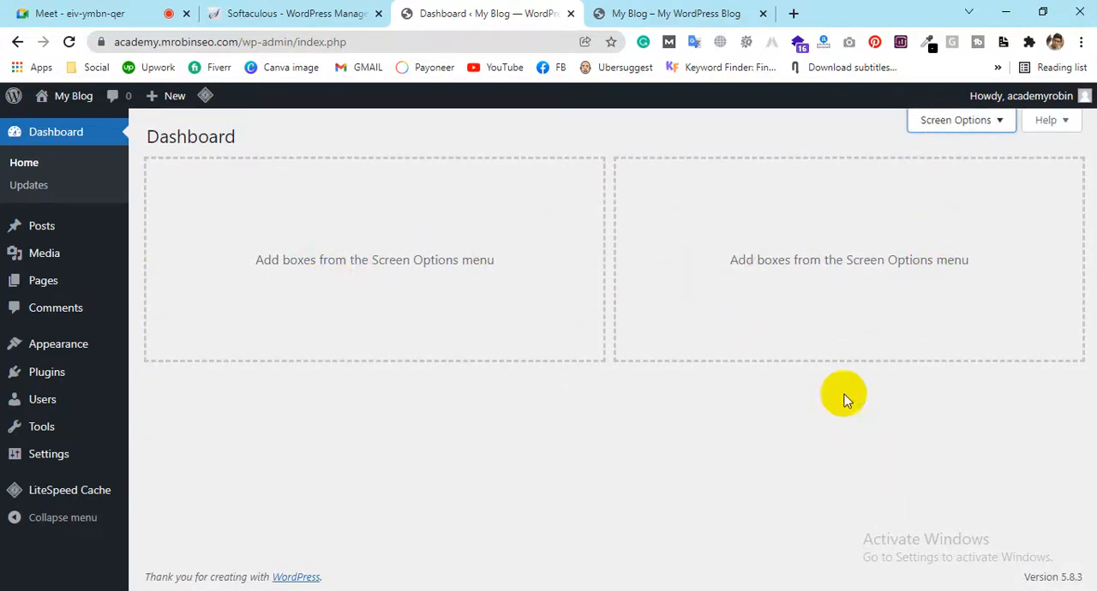
Review the options offered under each admin section, from Posts, Media and Pages through Appearance, Plugins, Users, Tools, Settings and LiteSpeed Cache
{"action": "left_click", "coordinate": [36, 238]}
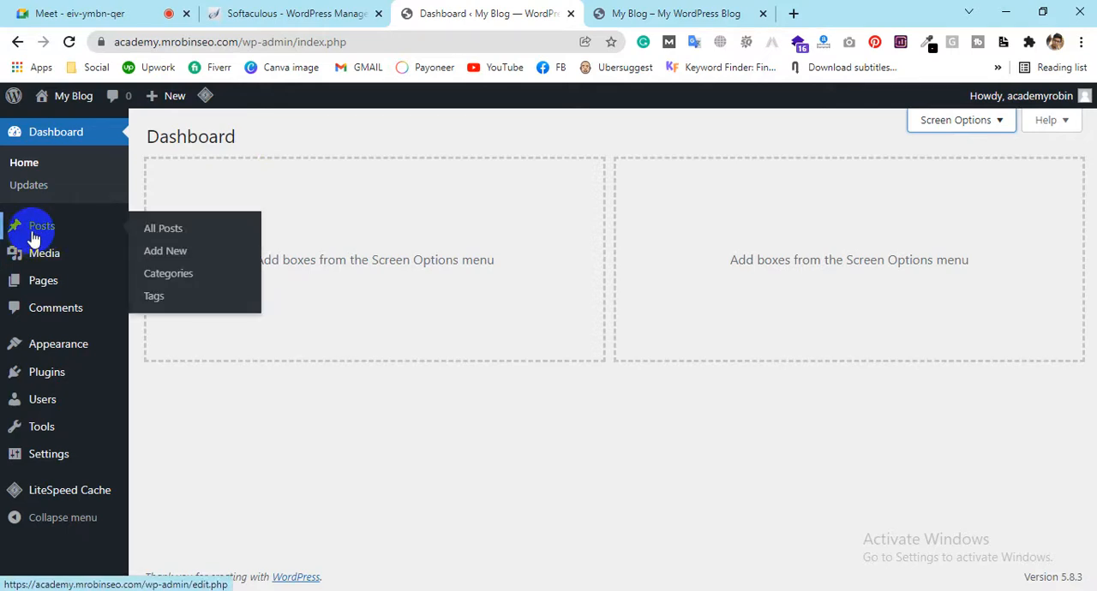
{"action": "mouse_move", "coordinate": [40, 250]}
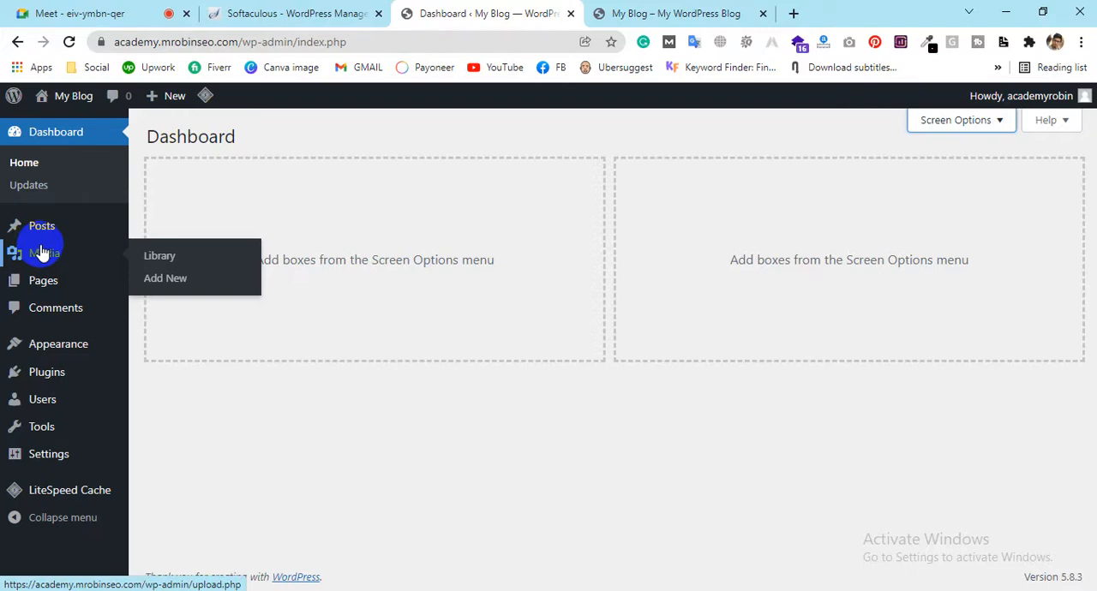
{"action": "mouse_move", "coordinate": [17, 294]}
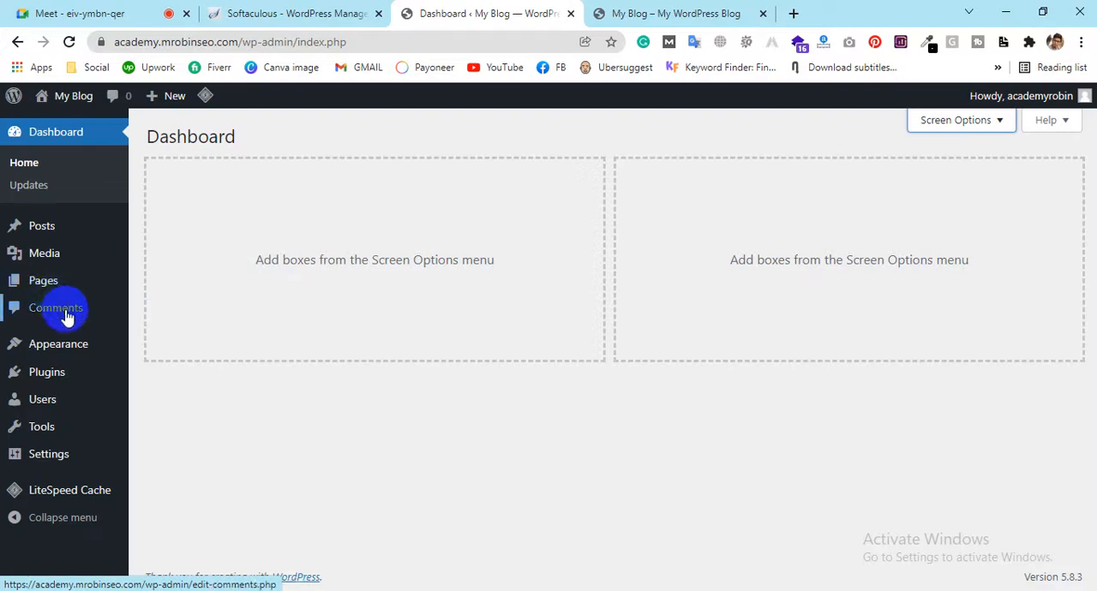
{"action": "mouse_move", "coordinate": [51, 347]}
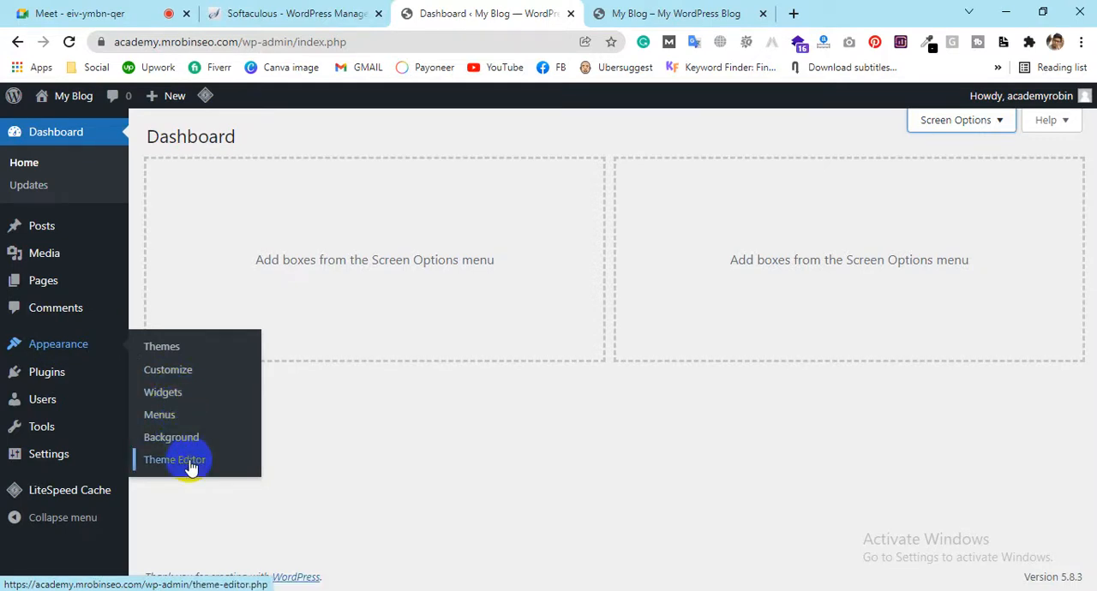
{"action": "mouse_move", "coordinate": [35, 380]}
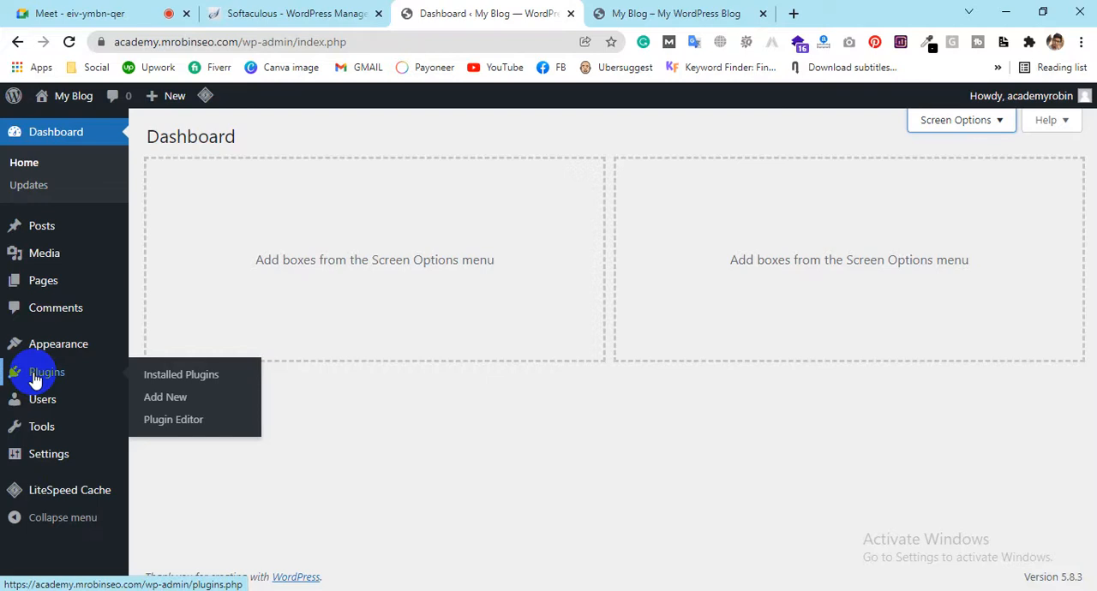
{"action": "mouse_move", "coordinate": [74, 399]}
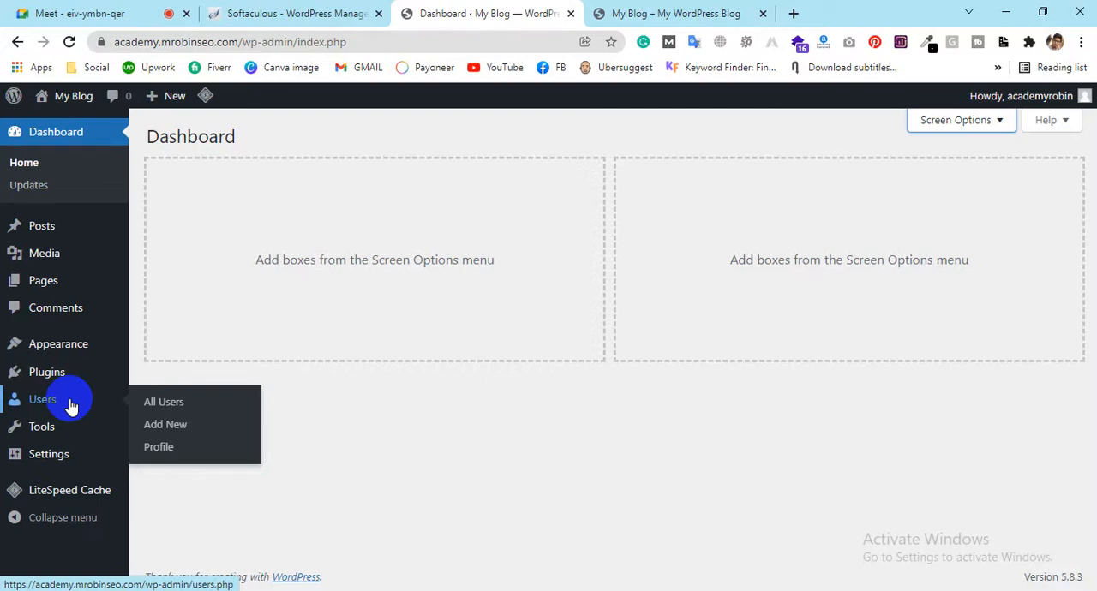
{"action": "mouse_move", "coordinate": [65, 425]}
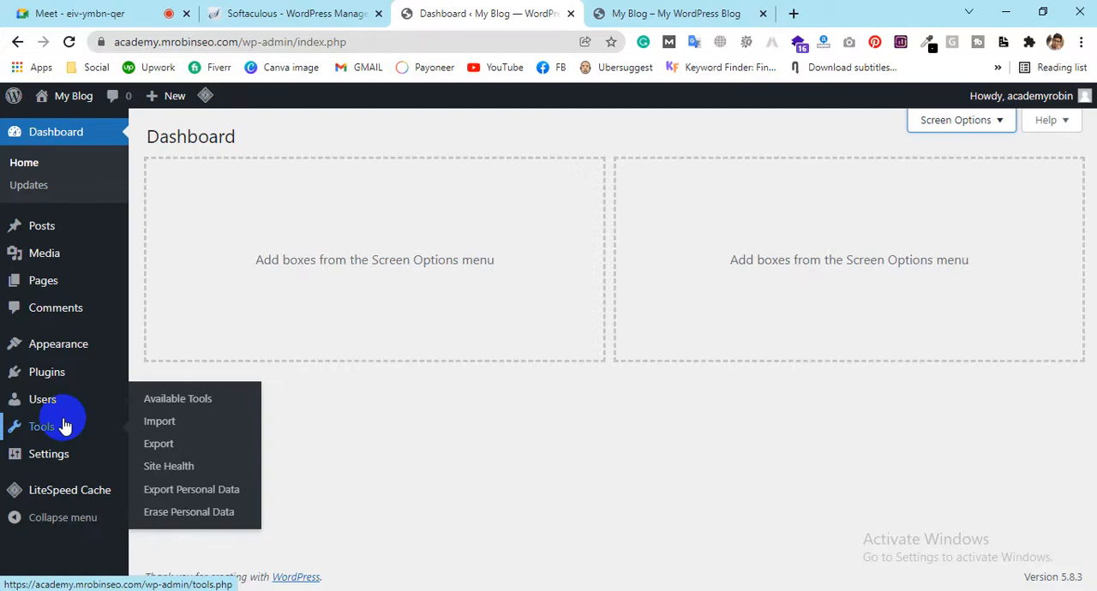
{"action": "mouse_move", "coordinate": [61, 460]}
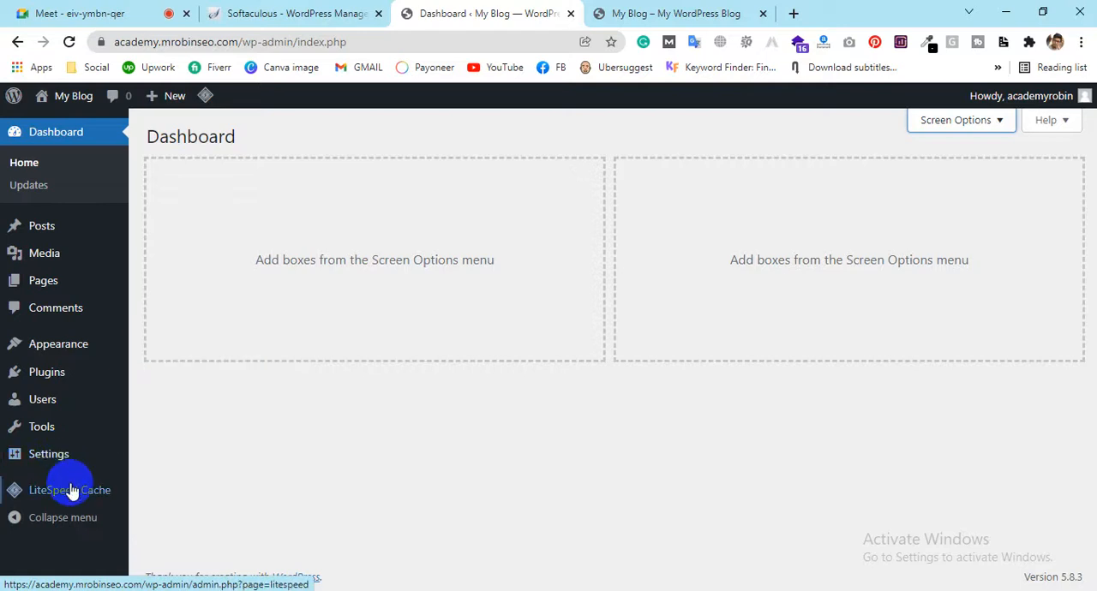
{"action": "mouse_move", "coordinate": [77, 489]}
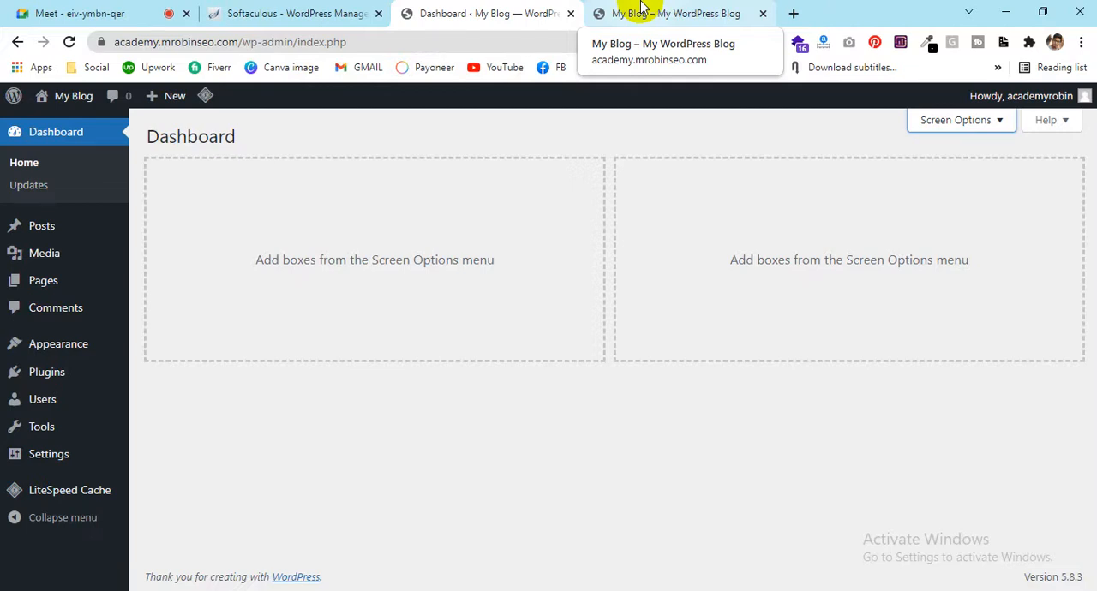
Highlight the wp-admin part of the dashboard's web address
{"action": "left_click", "coordinate": [227, 38]}
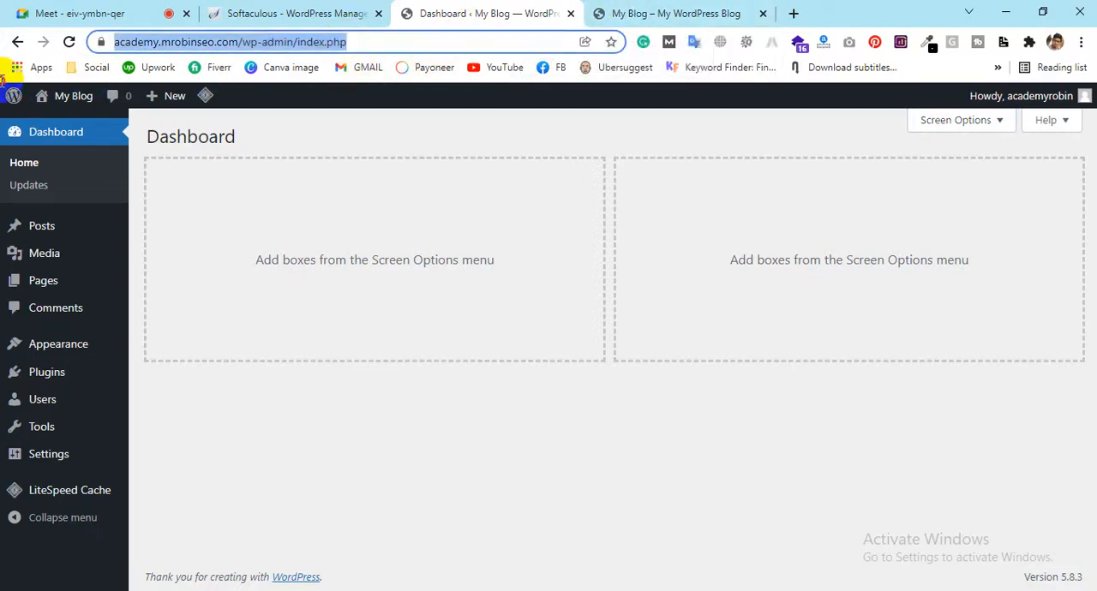
{"action": "left_click", "coordinate": [283, 41]}
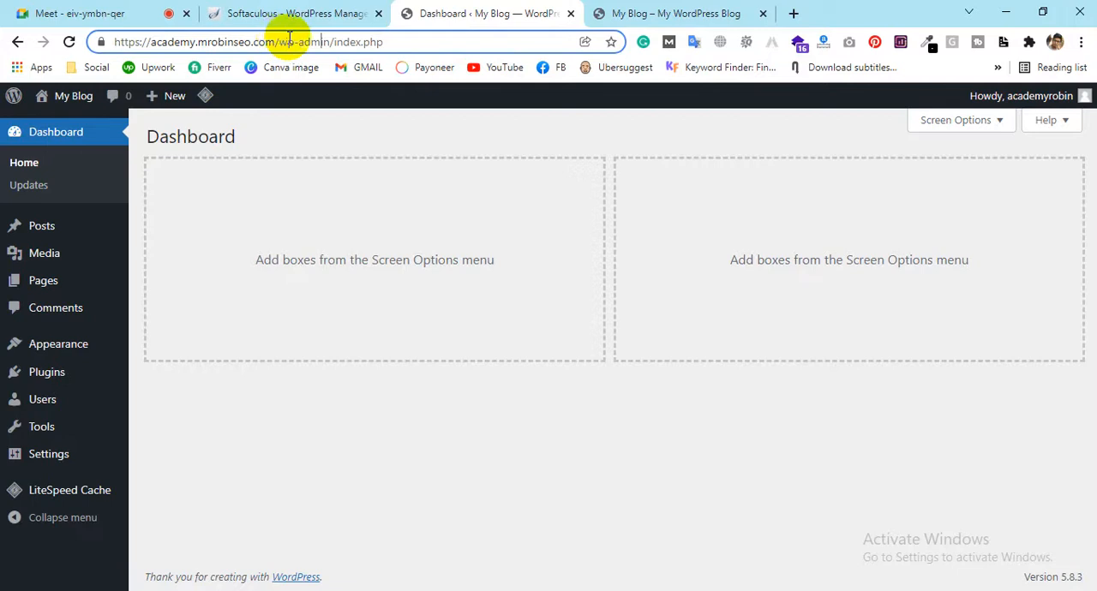
{"action": "left_click_drag", "start_coordinate": [330, 41], "coordinate": [279, 41]}
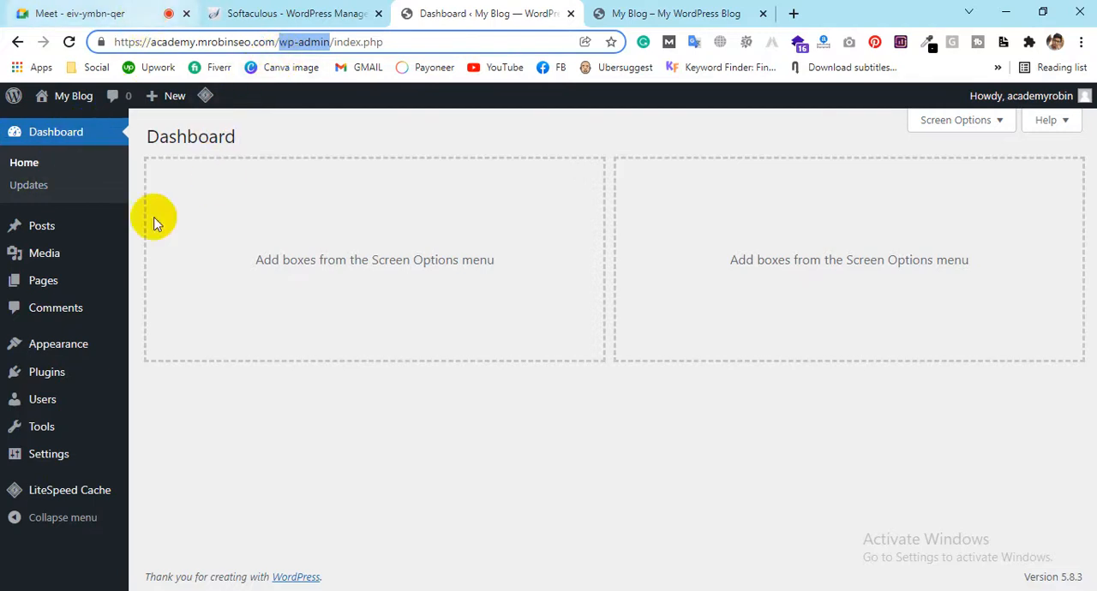
Open the permalink settings and highlight the sample-post part of the Day and name example address
{"action": "left_click", "coordinate": [47, 459]}
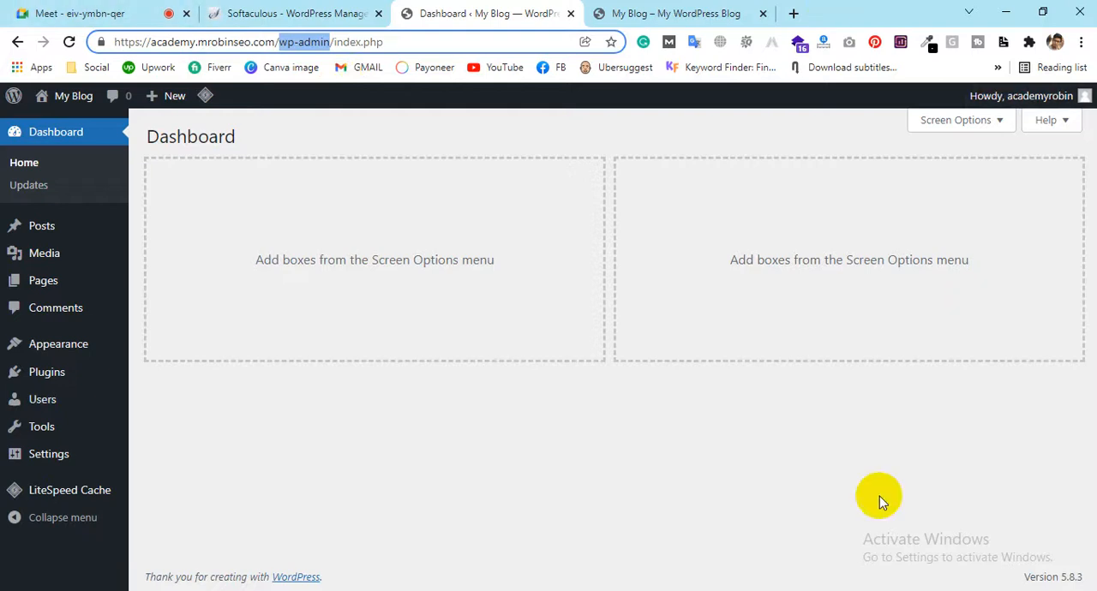
{"action": "mouse_move", "coordinate": [66, 460]}
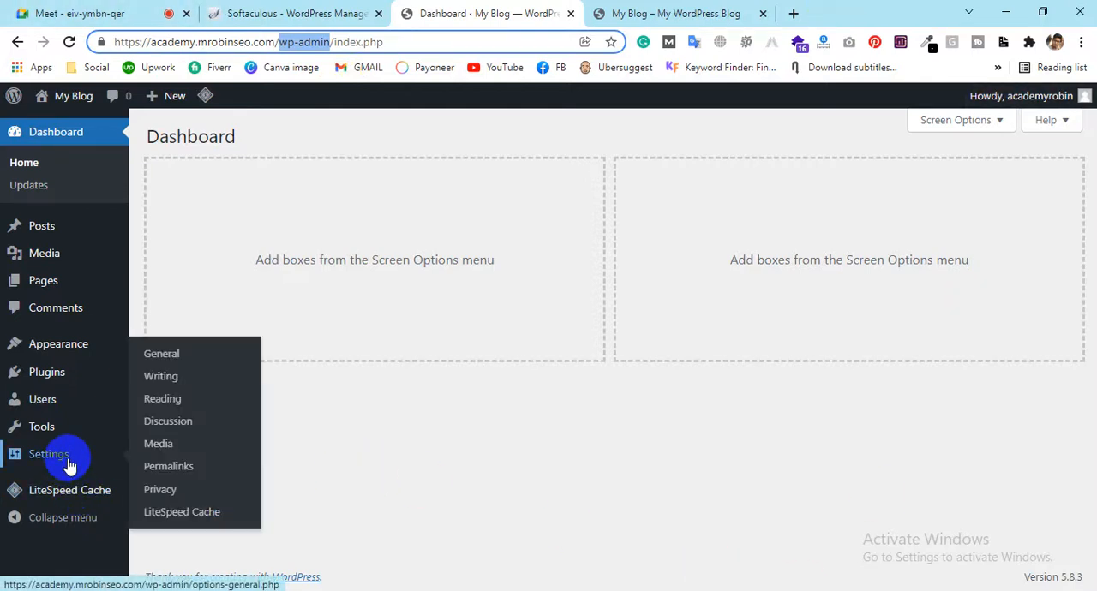
{"action": "left_click", "coordinate": [151, 470]}
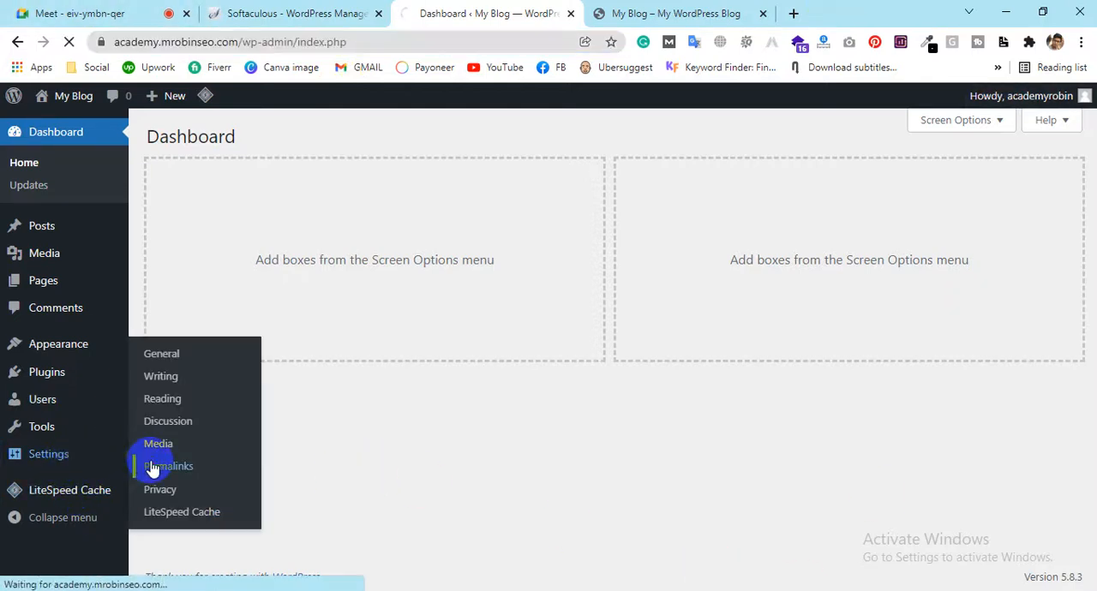
{"action": "left_click", "coordinate": [135, 464]}
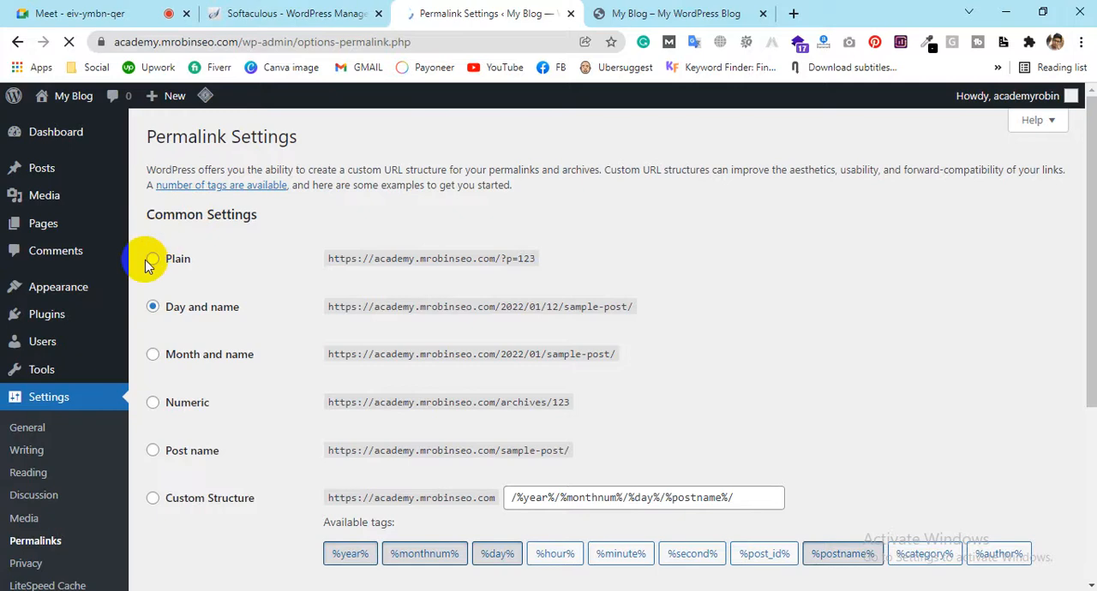
{"action": "left_click", "coordinate": [150, 306]}
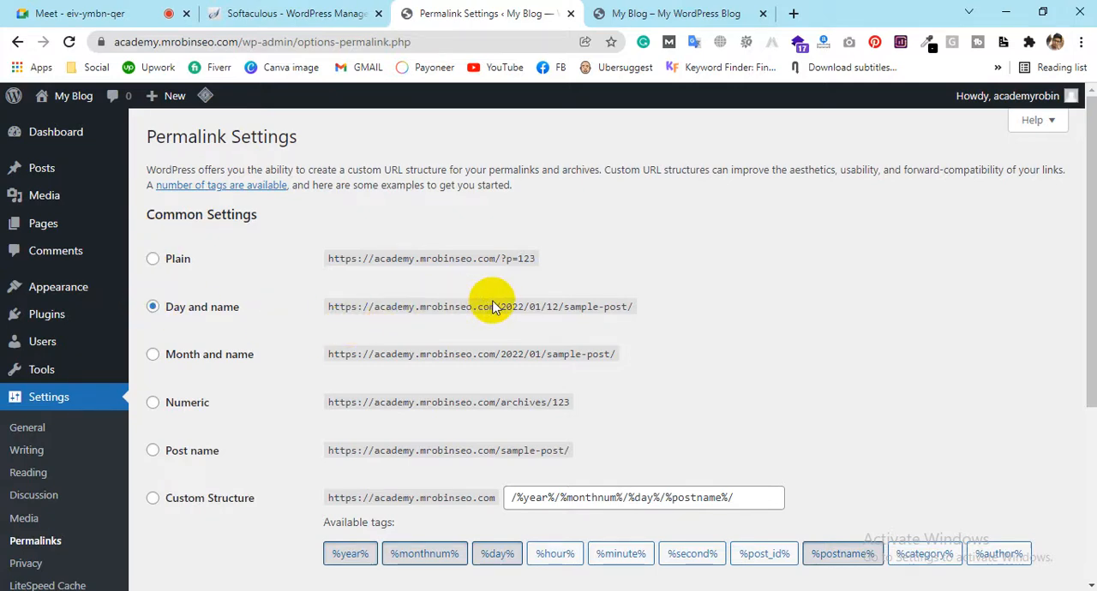
{"action": "left_click_drag", "start_coordinate": [501, 307], "coordinate": [631, 312]}
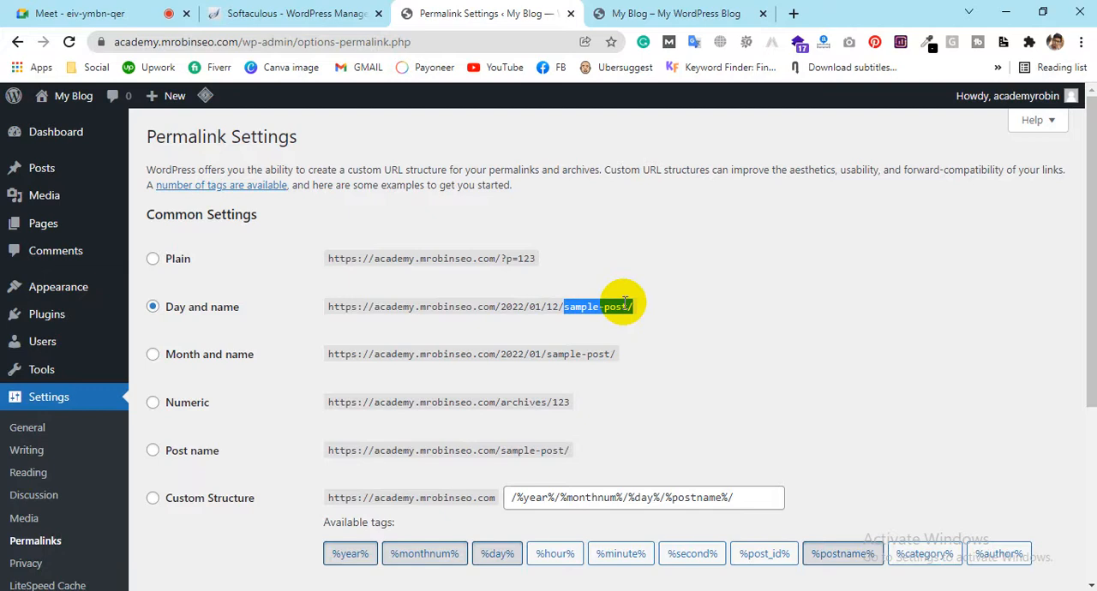
Choose the Post name permalink structure and highlight its example address
{"action": "left_click", "coordinate": [153, 450]}
{"action": "left_click_drag", "start_coordinate": [499, 453], "coordinate": [396, 445]}
{"action": "left_click", "coordinate": [495, 449]}
{"action": "left_click_drag", "start_coordinate": [501, 450], "coordinate": [907, 439]}
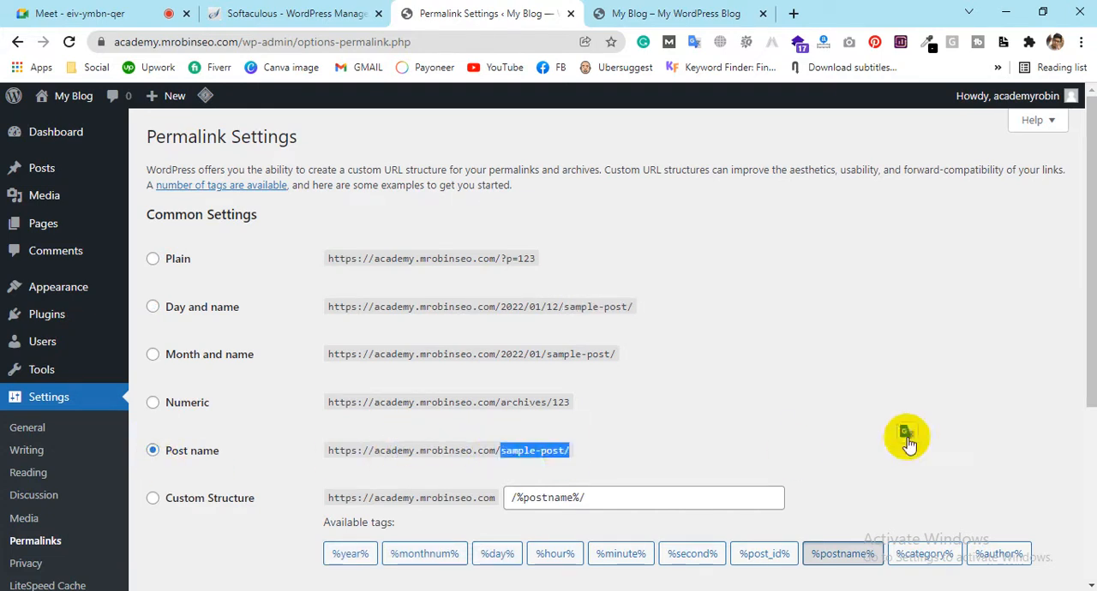
{"action": "left_click", "coordinate": [790, 409]}
{"action": "scroll", "coordinate": [788, 403], "scroll_direction": "down", "scroll_amount": 3}
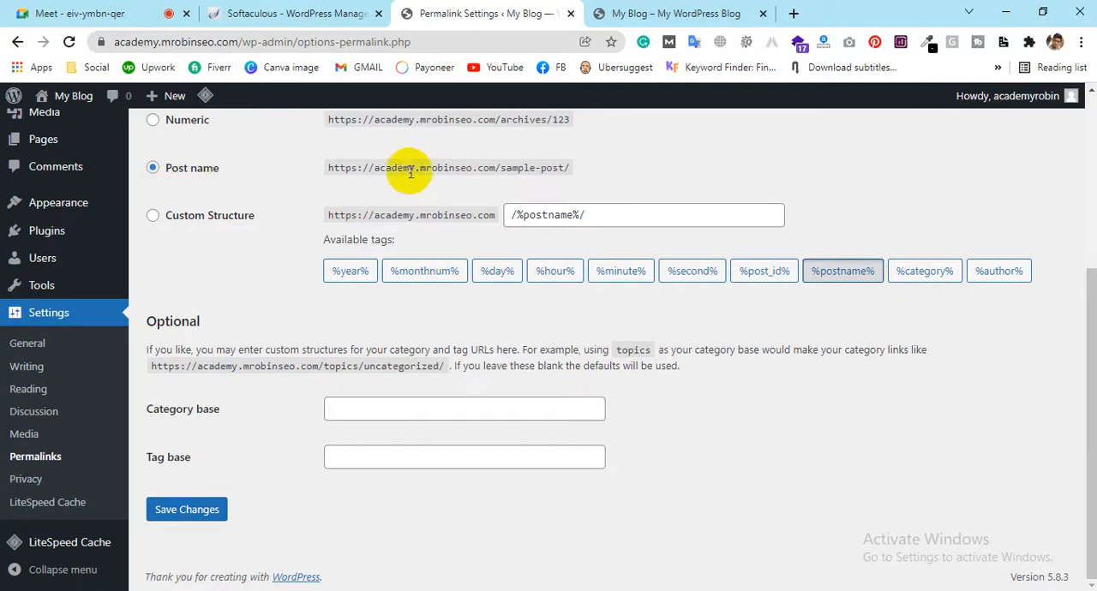
{"action": "left_click_drag", "start_coordinate": [500, 175], "coordinate": [325, 169]}
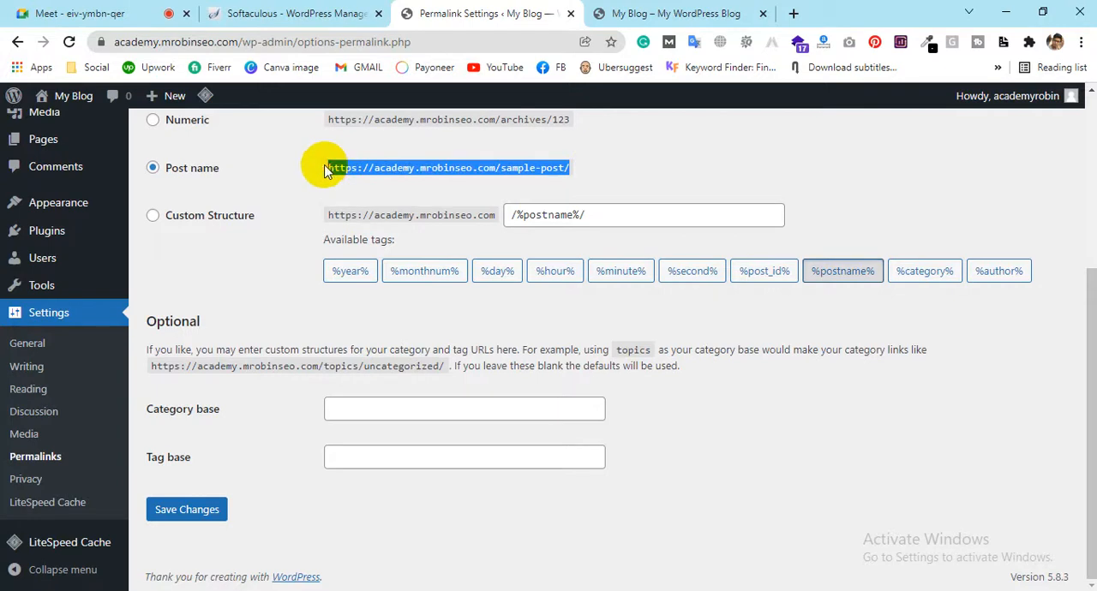
{"action": "mouse_move", "coordinate": [67, 202]}
{"action": "left_click", "coordinate": [144, 227]}
{"action": "left_click", "coordinate": [214, 135]}
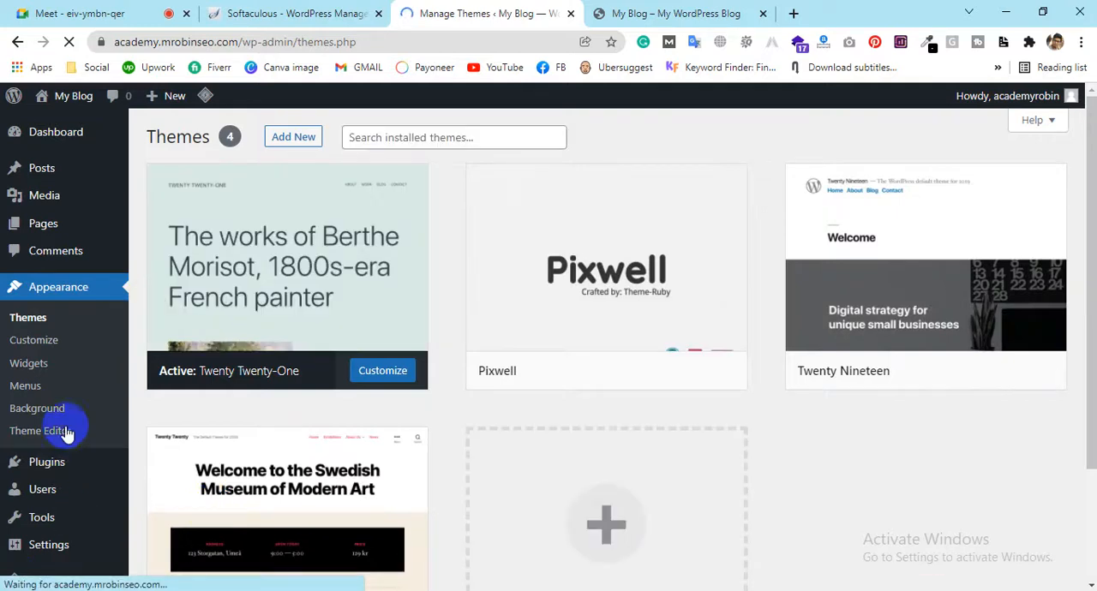
Save the permalink settings with the Post name structure and highlight the update notice
{"action": "scroll", "coordinate": [66, 434], "scroll_direction": "down", "scroll_amount": 2}
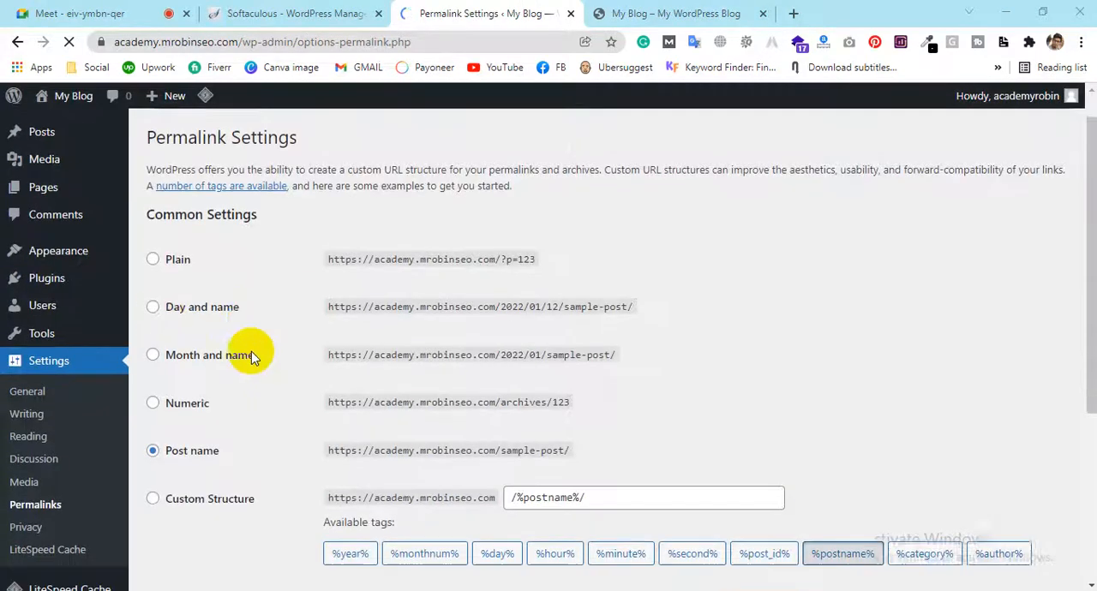
{"action": "scroll", "coordinate": [250, 351], "scroll_direction": "down", "scroll_amount": 3}
{"action": "triple_click", "coordinate": [306, 168]}
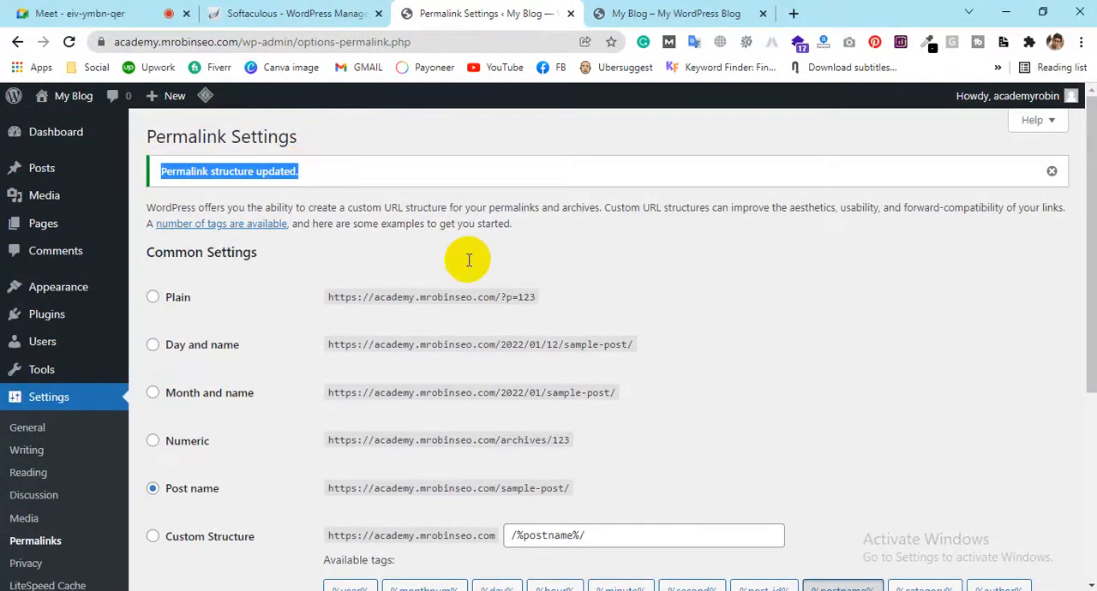
{"action": "scroll", "coordinate": [468, 266], "scroll_direction": "down", "scroll_amount": 4}
{"action": "scroll", "coordinate": [306, 364], "scroll_direction": "up", "scroll_amount": 4}
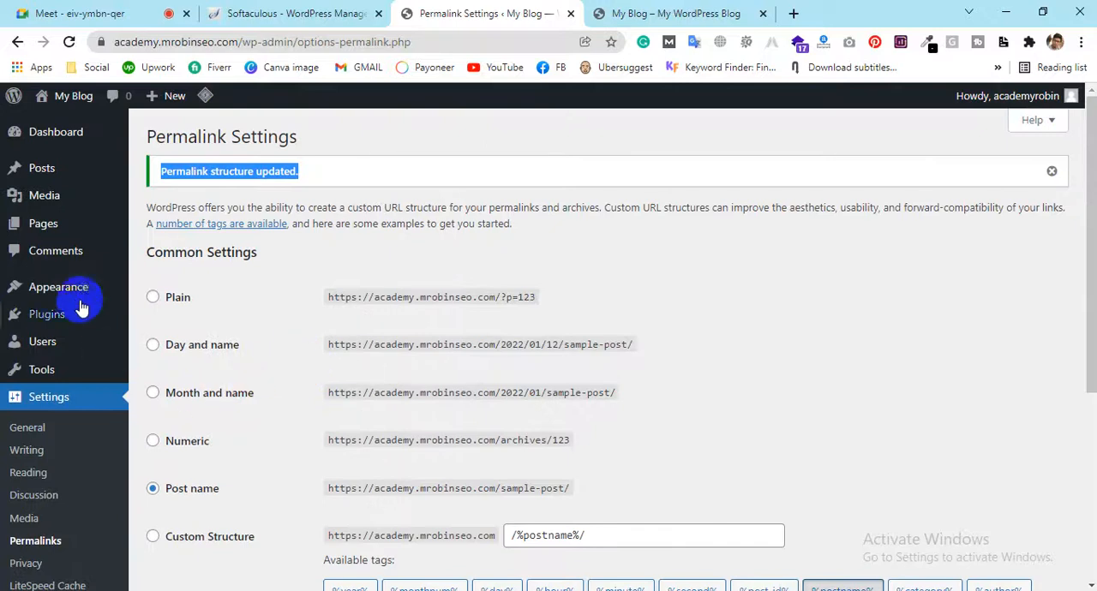
Look over the live My Blog home page and return to the permalink settings
{"action": "mouse_move", "coordinate": [83, 294]}
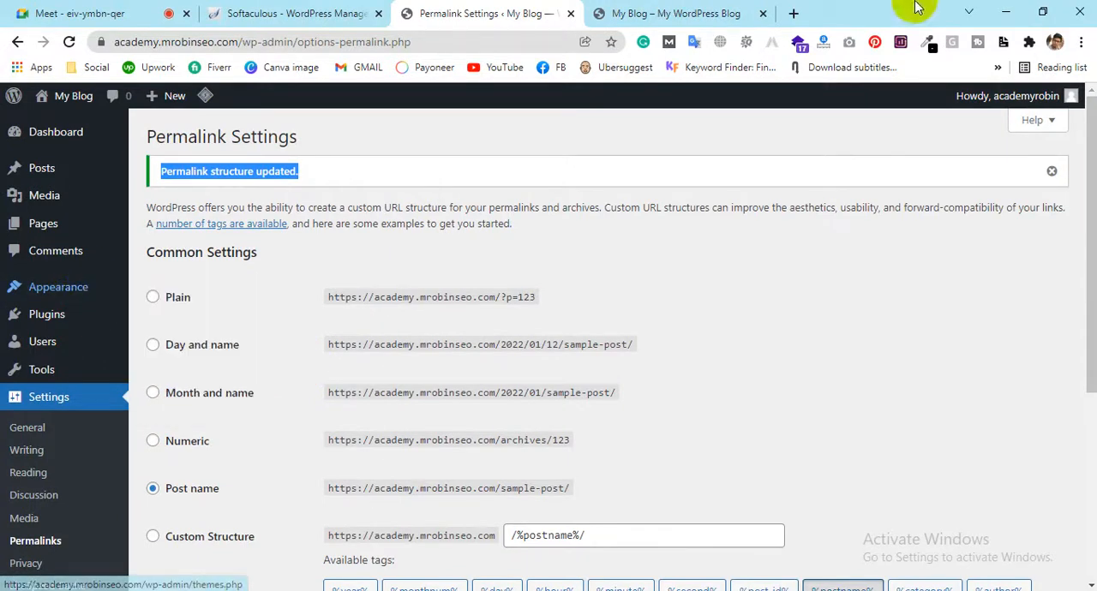
{"action": "left_click", "coordinate": [626, 10]}
{"action": "scroll", "coordinate": [622, 321], "scroll_direction": "up", "scroll_amount": 8}
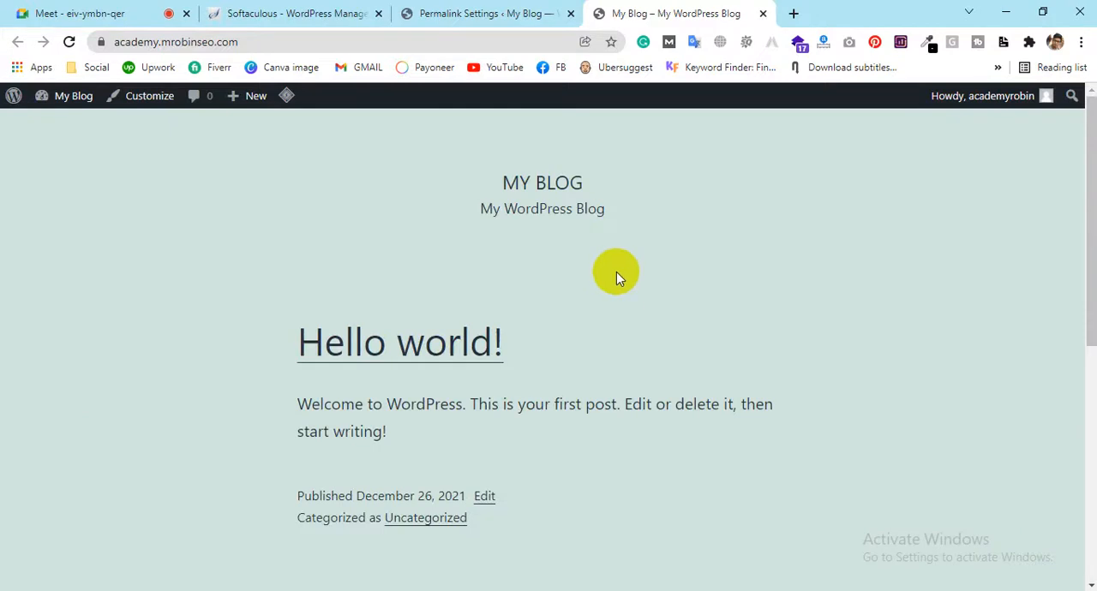
{"action": "left_click", "coordinate": [486, 11]}
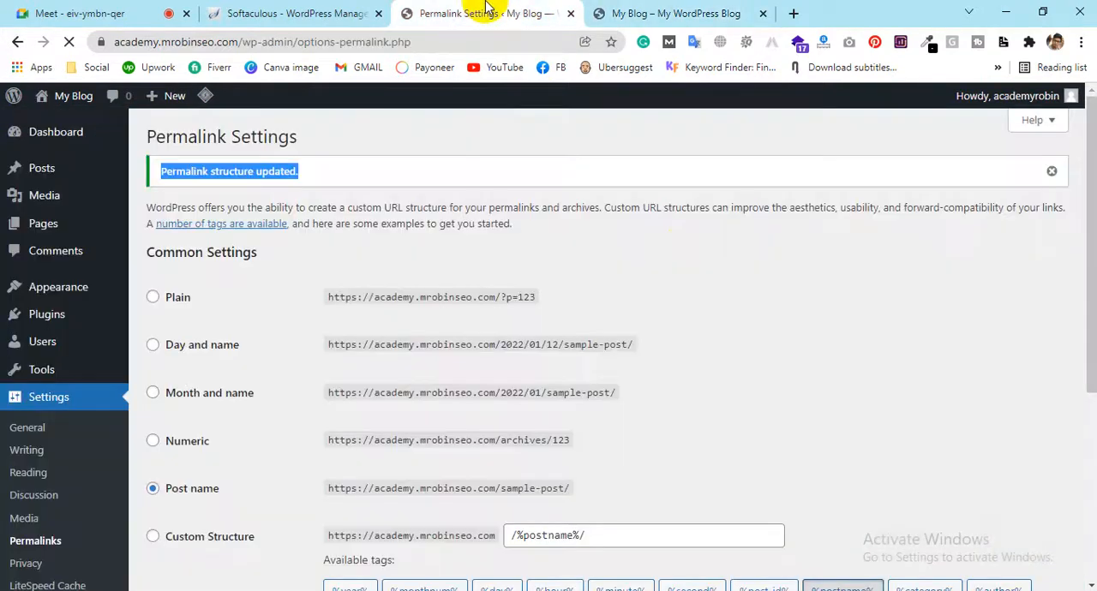
Open the installed themes page and look over the available themes
{"action": "mouse_move", "coordinate": [99, 301]}
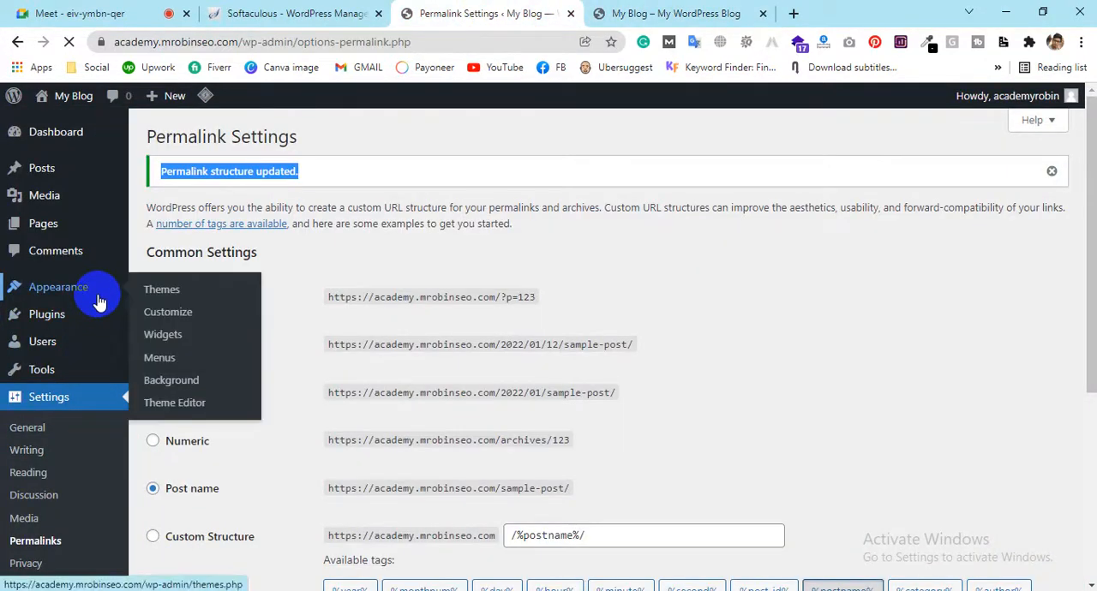
{"action": "left_click", "coordinate": [159, 289]}
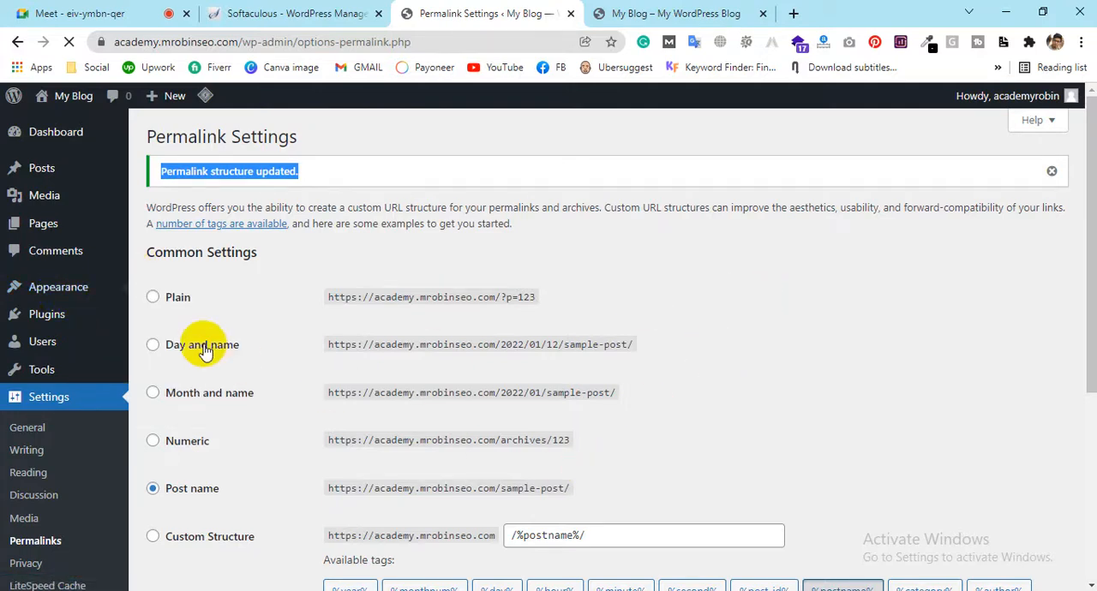
{"action": "mouse_move", "coordinate": [25, 288]}
{"action": "left_click", "coordinate": [171, 293]}
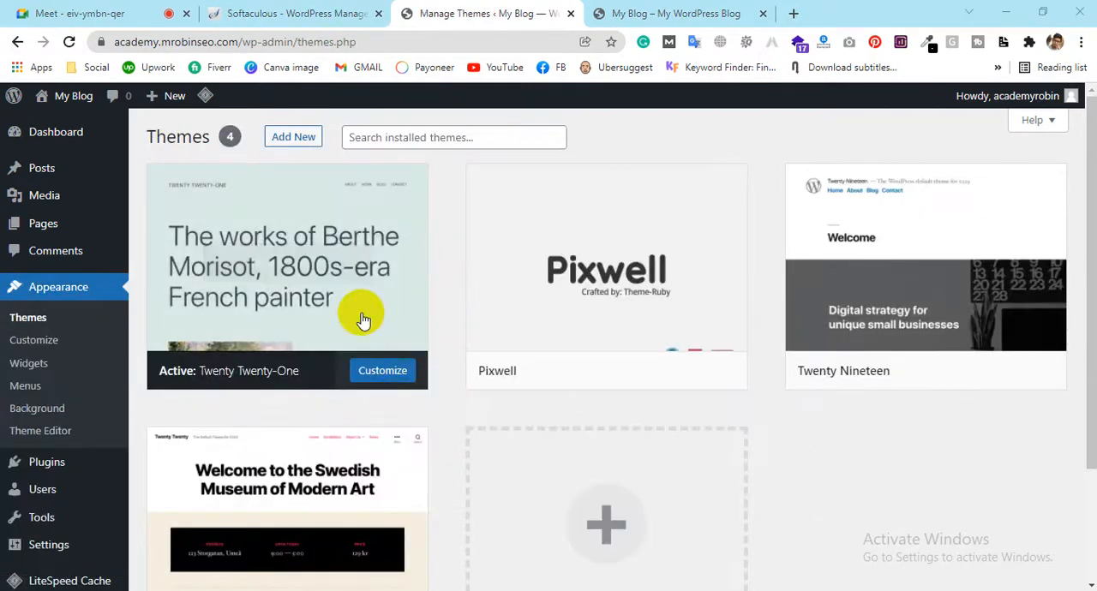
{"action": "mouse_move", "coordinate": [543, 337]}
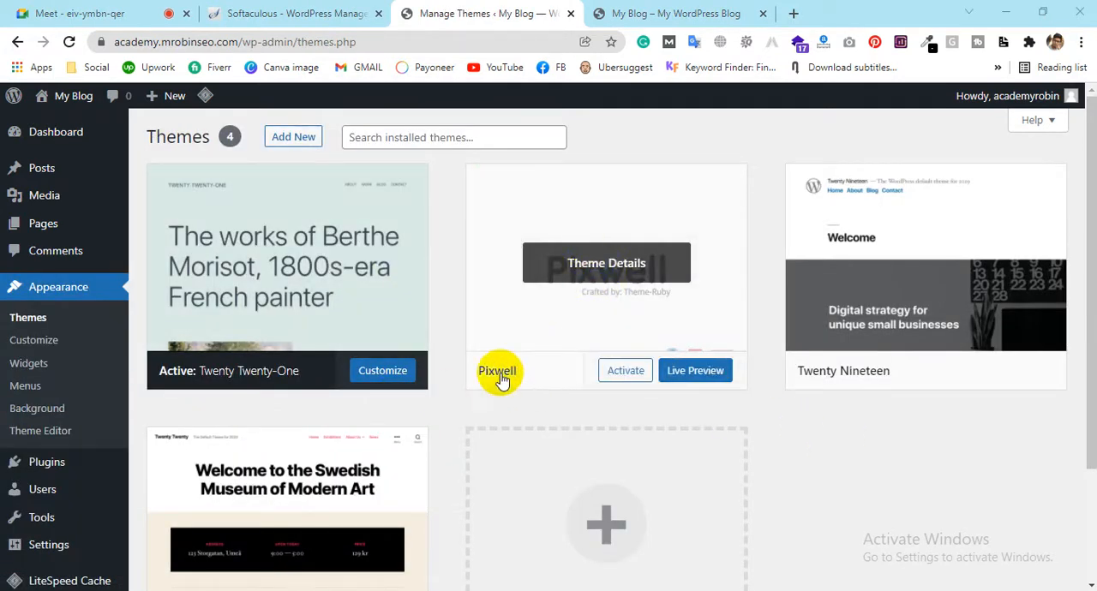
{"action": "left_click", "coordinate": [591, 271]}
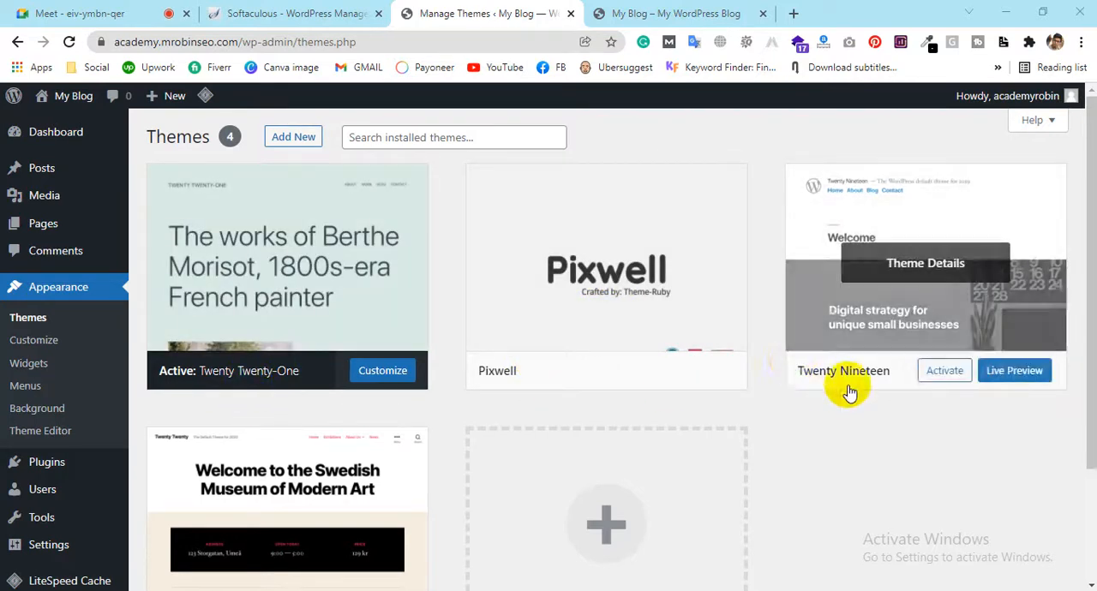
{"action": "scroll", "coordinate": [848, 391], "scroll_direction": "down", "scroll_amount": 2}
{"action": "scroll", "coordinate": [372, 429], "scroll_direction": "up", "scroll_amount": 2}
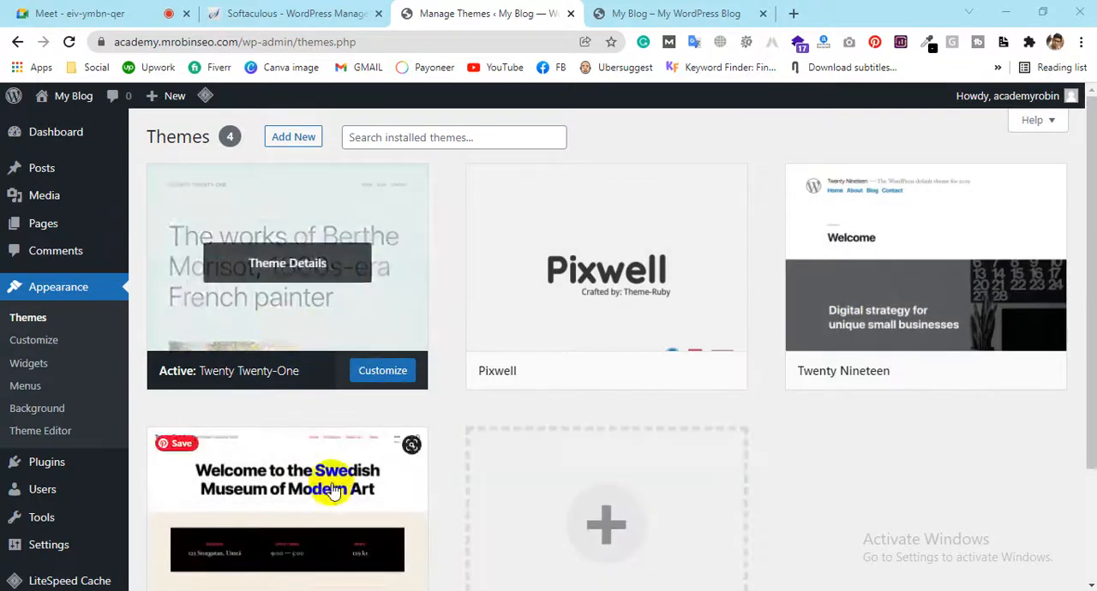
Delete the Twenty Nineteen and Twenty Twenty themes, confirming each deletion
{"action": "left_click", "coordinate": [941, 282]}
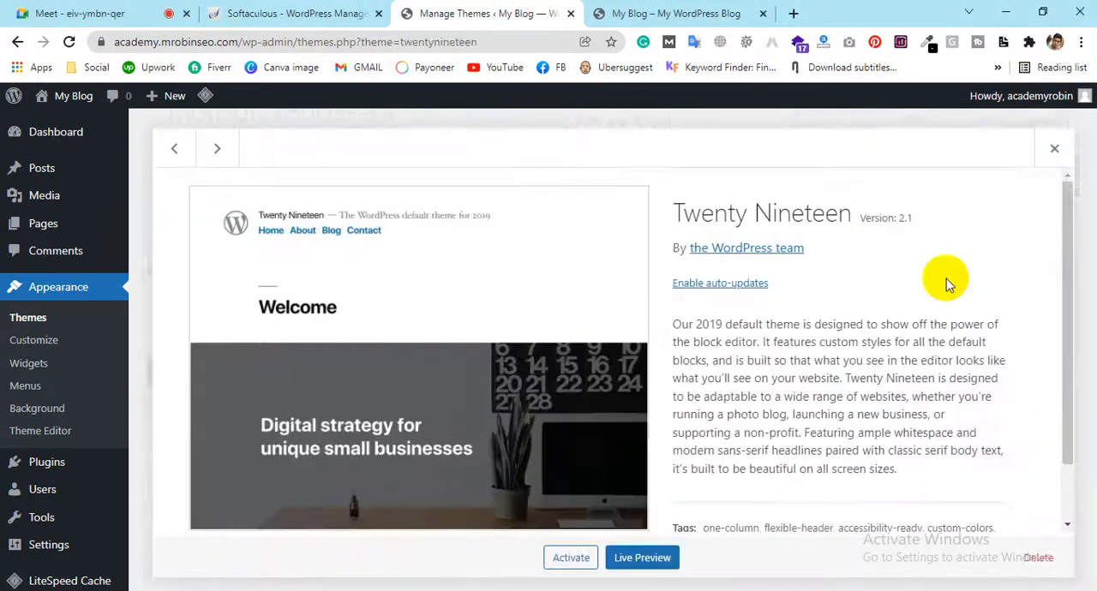
{"action": "left_click", "coordinate": [1028, 566]}
{"action": "left_click", "coordinate": [626, 165]}
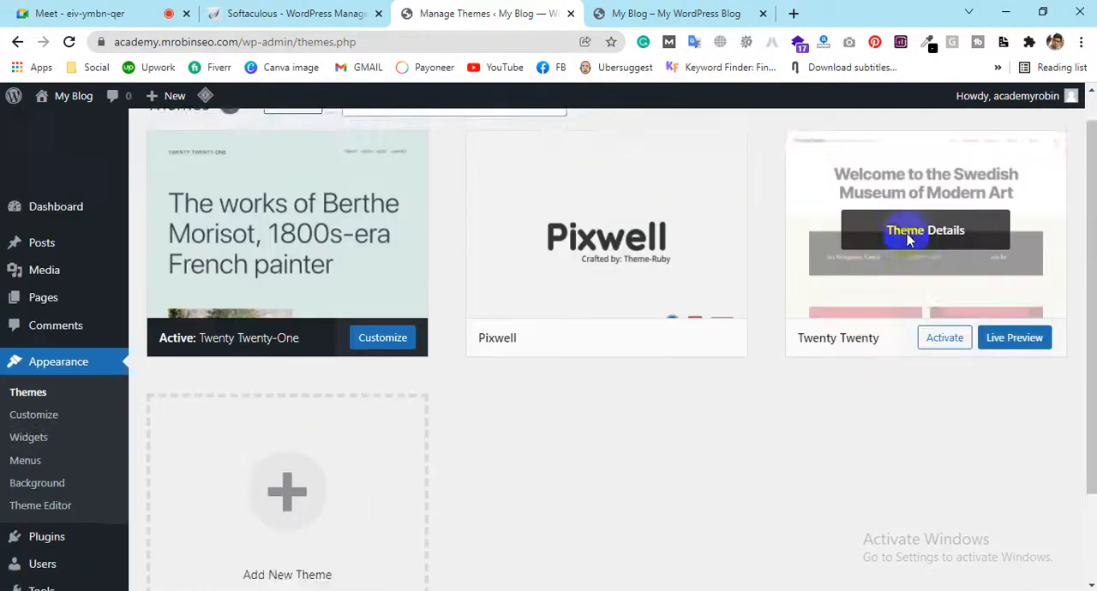
{"action": "left_click", "coordinate": [909, 294]}
{"action": "left_click", "coordinate": [1033, 558]}
{"action": "left_click", "coordinate": [628, 163]}
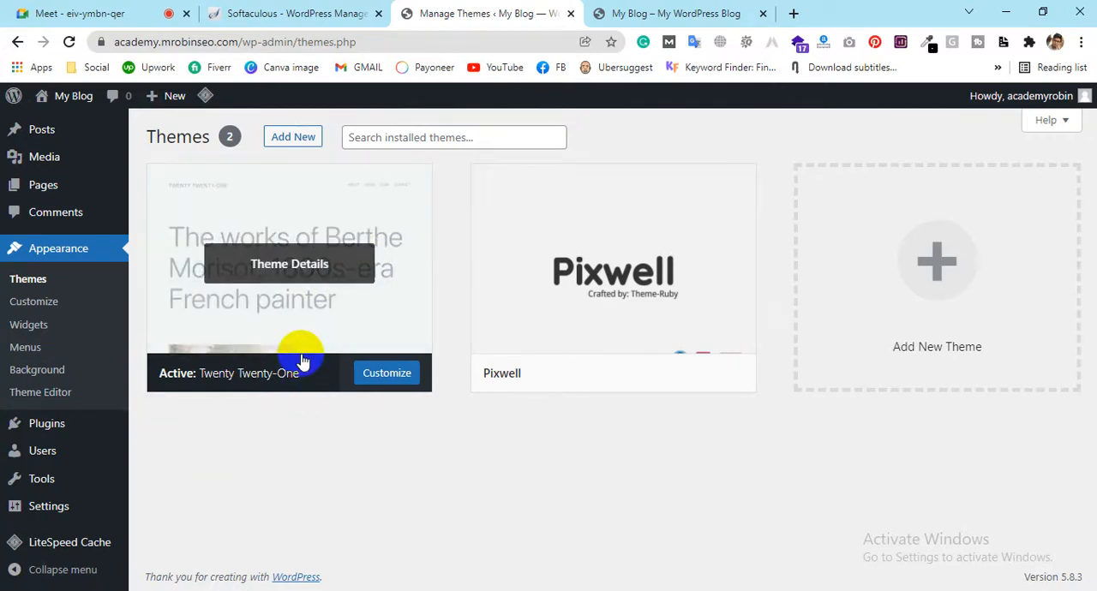
Open the Add Themes page and browse the popular themes
{"action": "left_click", "coordinate": [300, 137]}
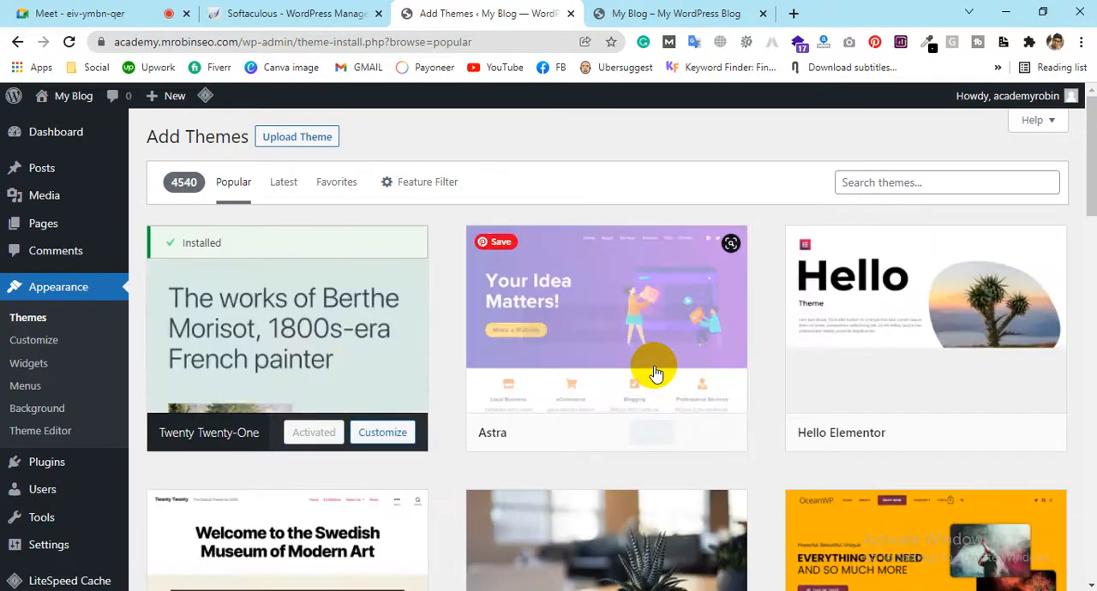
{"action": "mouse_move", "coordinate": [655, 374]}
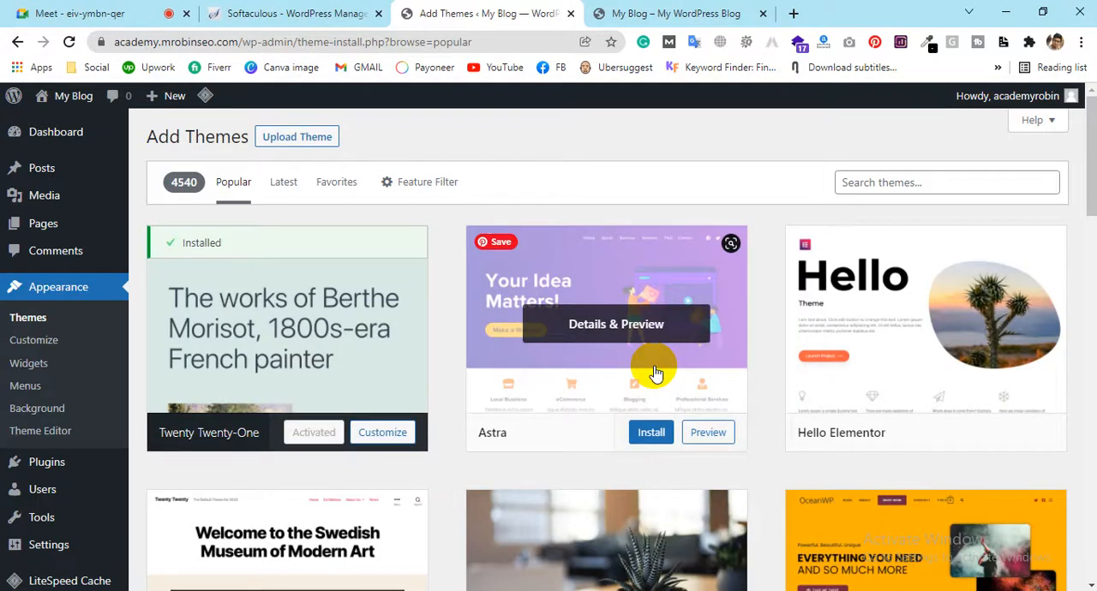
{"action": "scroll", "coordinate": [793, 394], "scroll_direction": "down", "scroll_amount": 14}
{"action": "scroll", "coordinate": [793, 394], "scroll_direction": "up", "scroll_amount": 5}
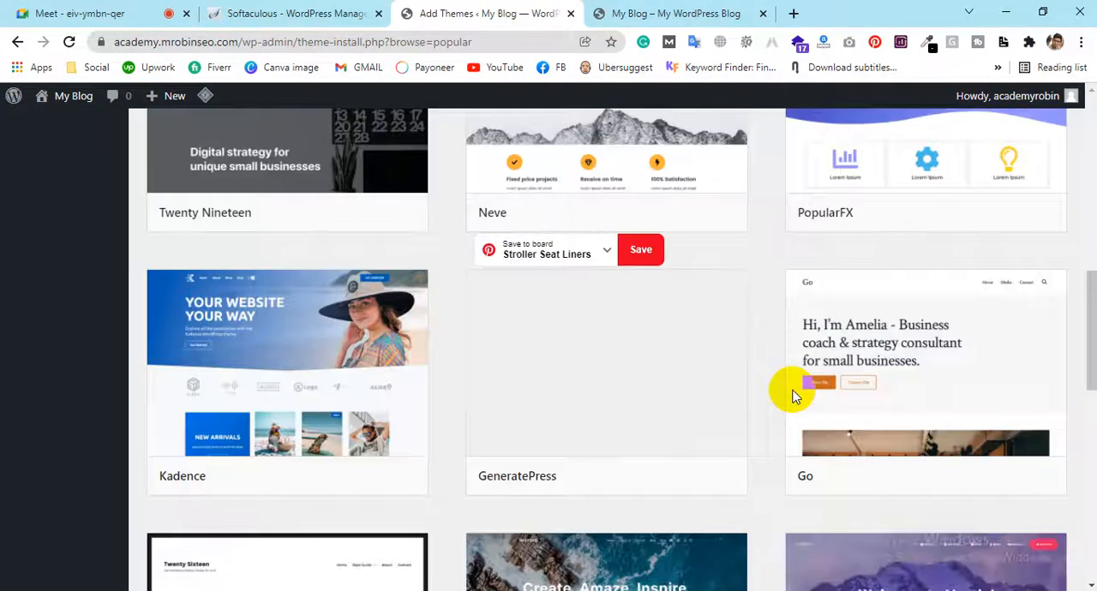
{"action": "scroll", "coordinate": [792, 394], "scroll_direction": "up", "scroll_amount": 5}
{"action": "scroll", "coordinate": [742, 497], "scroll_direction": "down", "scroll_amount": 4}
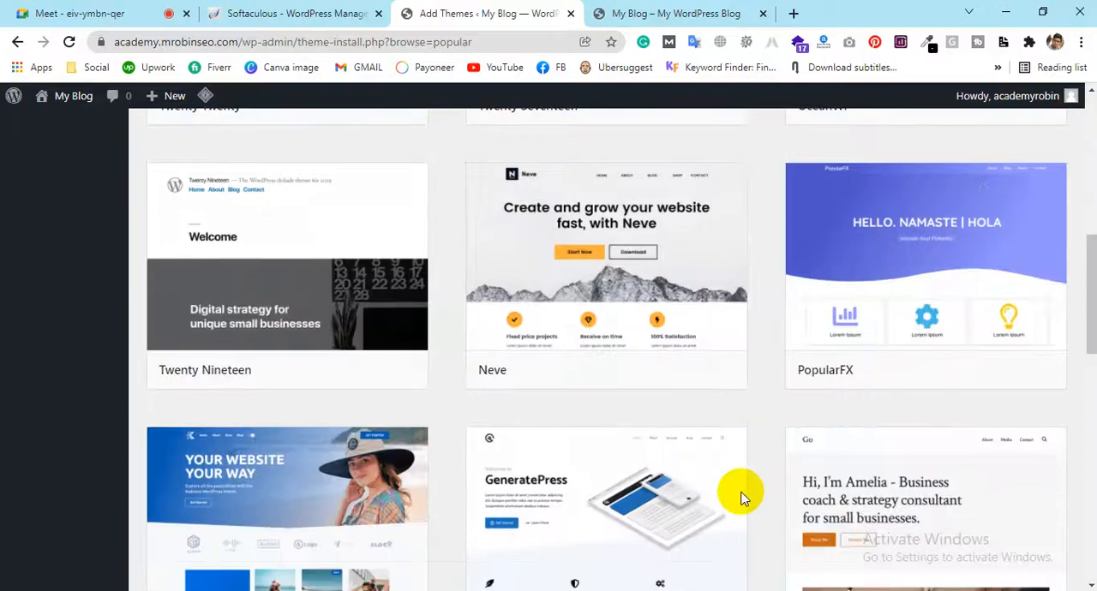
{"action": "scroll", "coordinate": [742, 498], "scroll_direction": "down", "scroll_amount": 8}
{"action": "scroll", "coordinate": [742, 498], "scroll_direction": "up", "scroll_amount": 7}
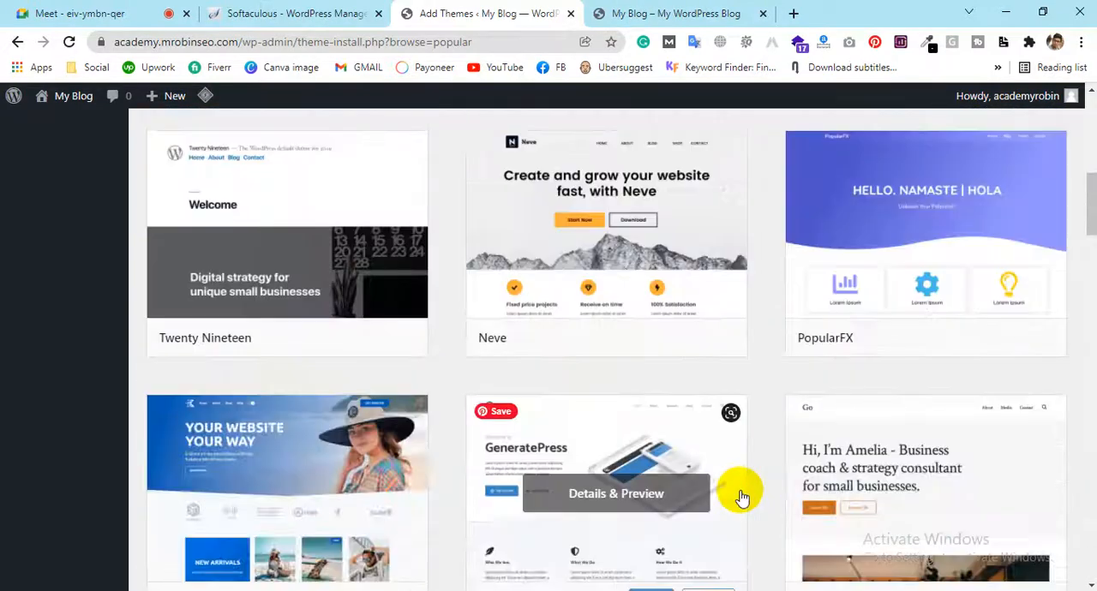
{"action": "scroll", "coordinate": [742, 497], "scroll_direction": "up", "scroll_amount": 5}
Show the theme feature filter and review its Subject, Features and Layout options
{"action": "left_click", "coordinate": [892, 185]}
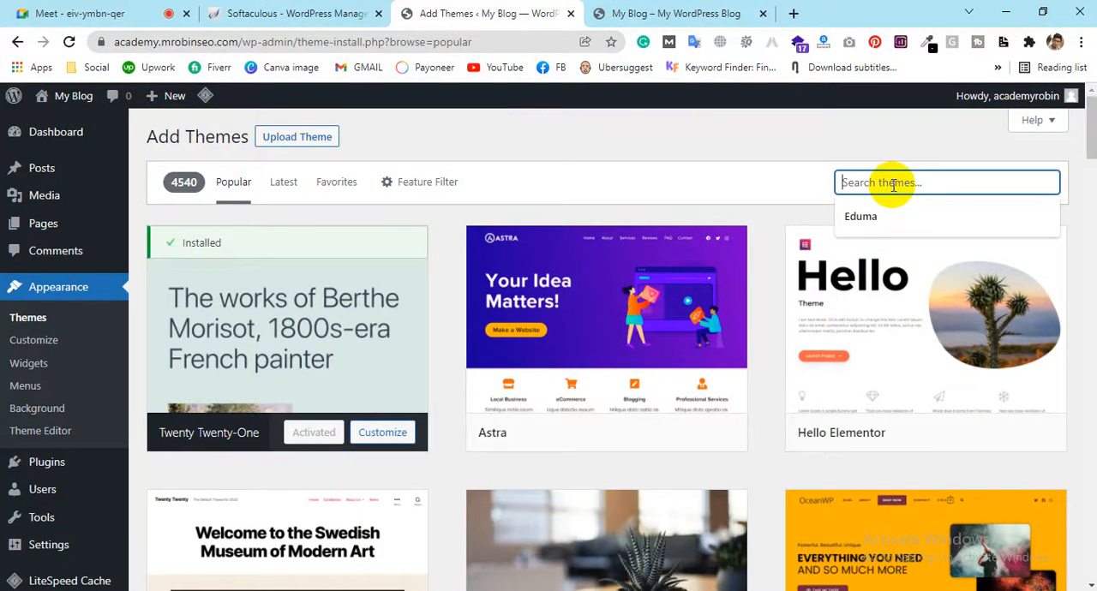
{"action": "left_click", "coordinate": [704, 178]}
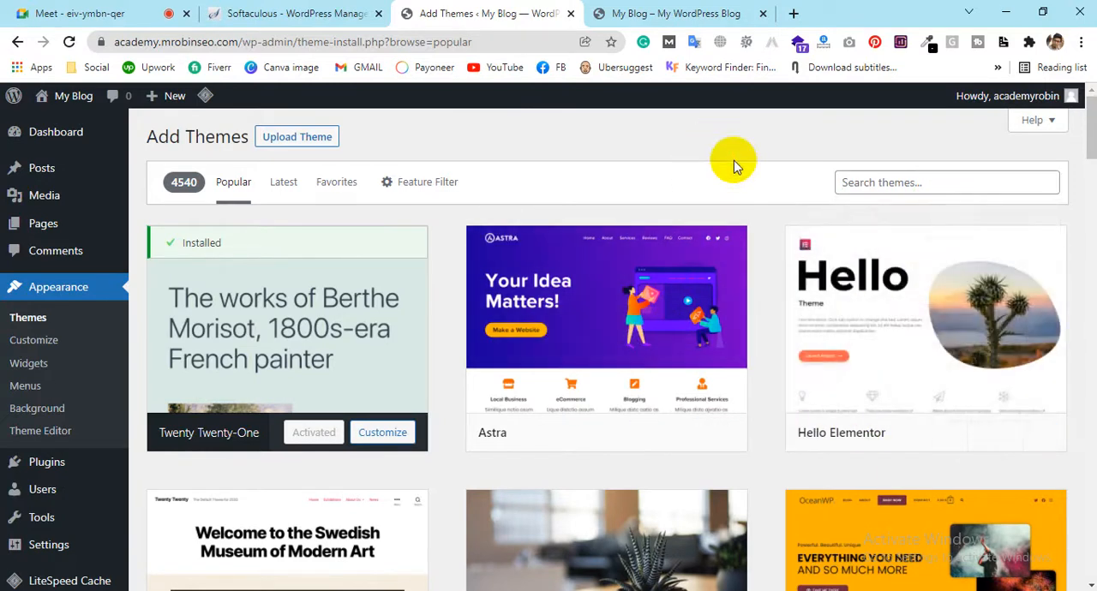
{"action": "left_click", "coordinate": [412, 190]}
{"action": "scroll", "coordinate": [558, 294], "scroll_direction": "down", "scroll_amount": 2}
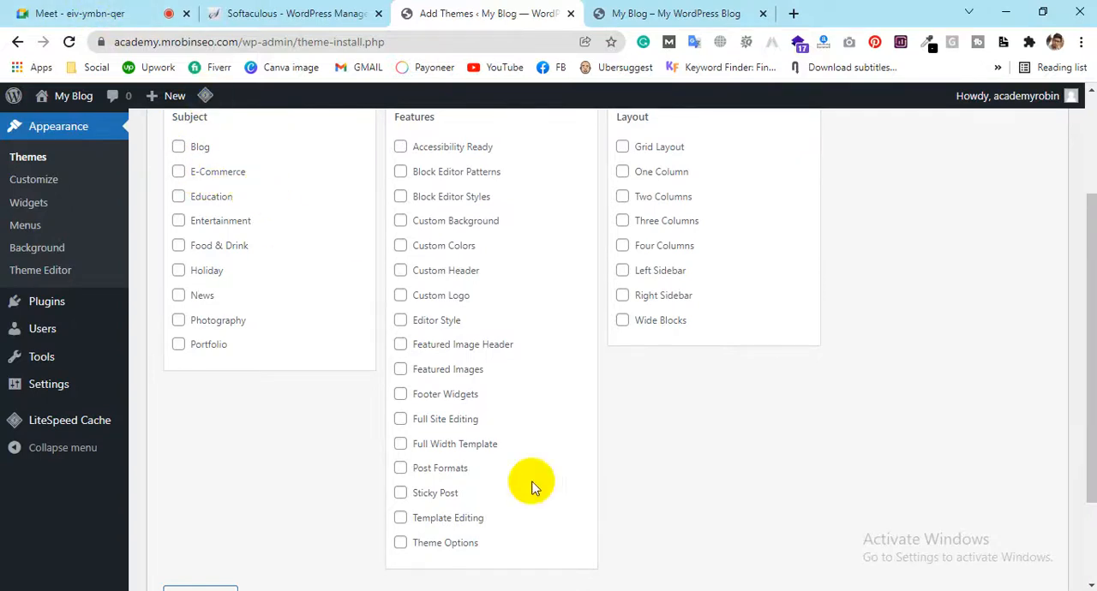
{"action": "scroll", "coordinate": [248, 220], "scroll_direction": "up", "scroll_amount": 1}
Check the Google Meet call and return to the Add Themes page
{"action": "left_click", "coordinate": [129, 14]}
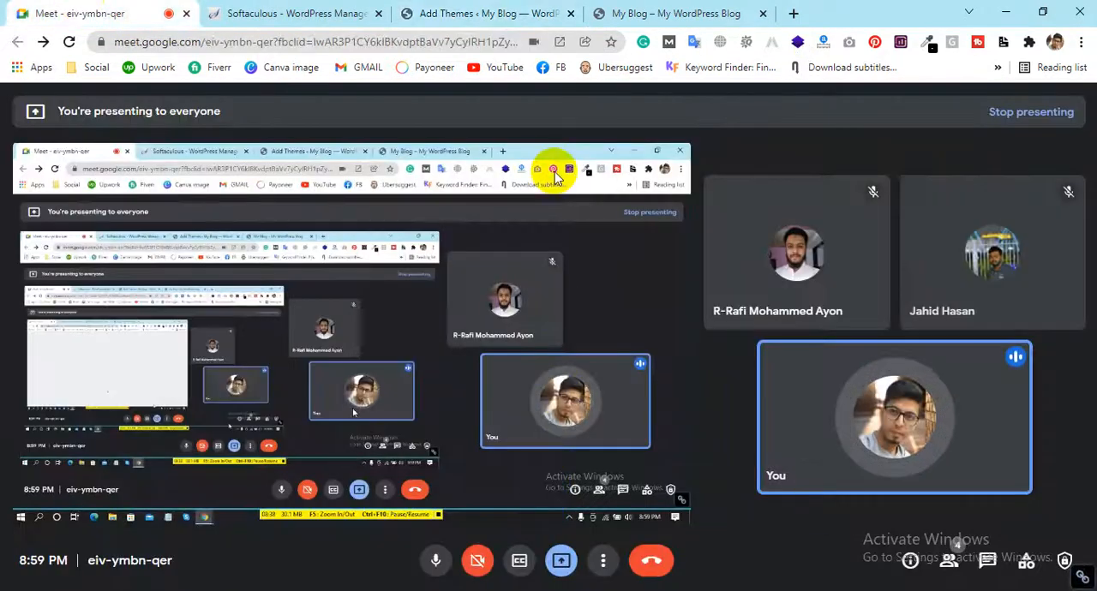
{"action": "left_click", "coordinate": [532, 13]}
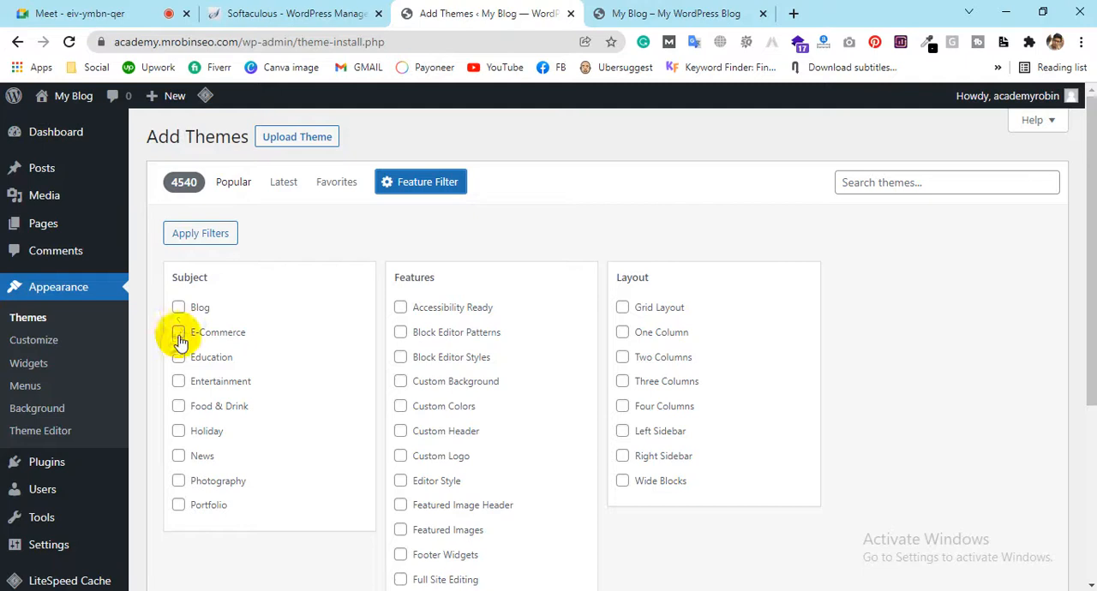
Review the full list of Subject, Features and Layout options in the theme feature filter
{"action": "scroll", "coordinate": [641, 295], "scroll_direction": "down", "scroll_amount": 2}
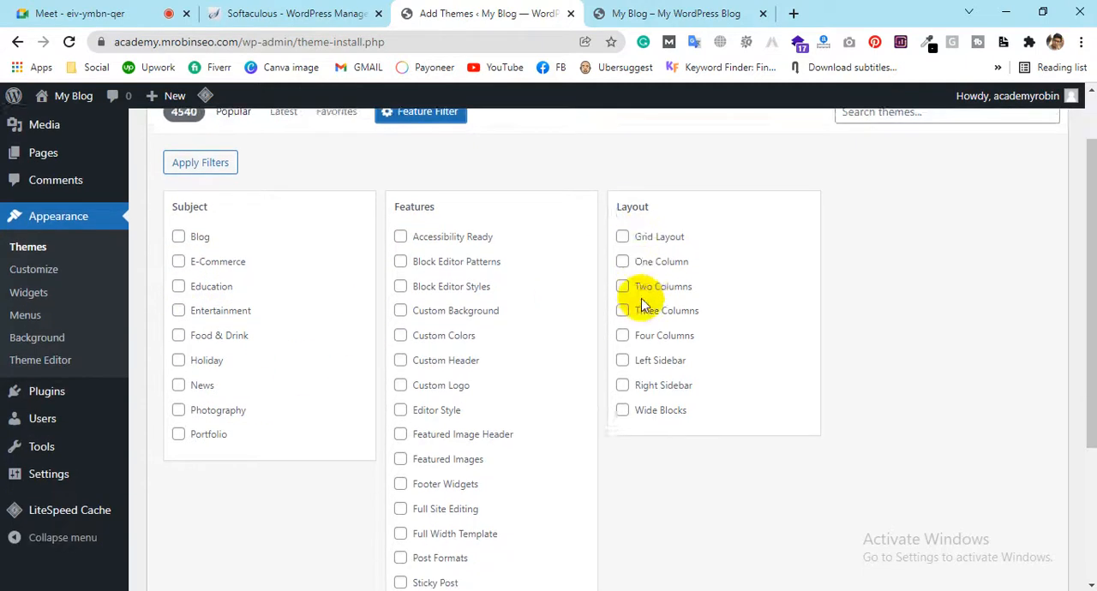
{"action": "scroll", "coordinate": [340, 227], "scroll_direction": "down", "scroll_amount": 3}
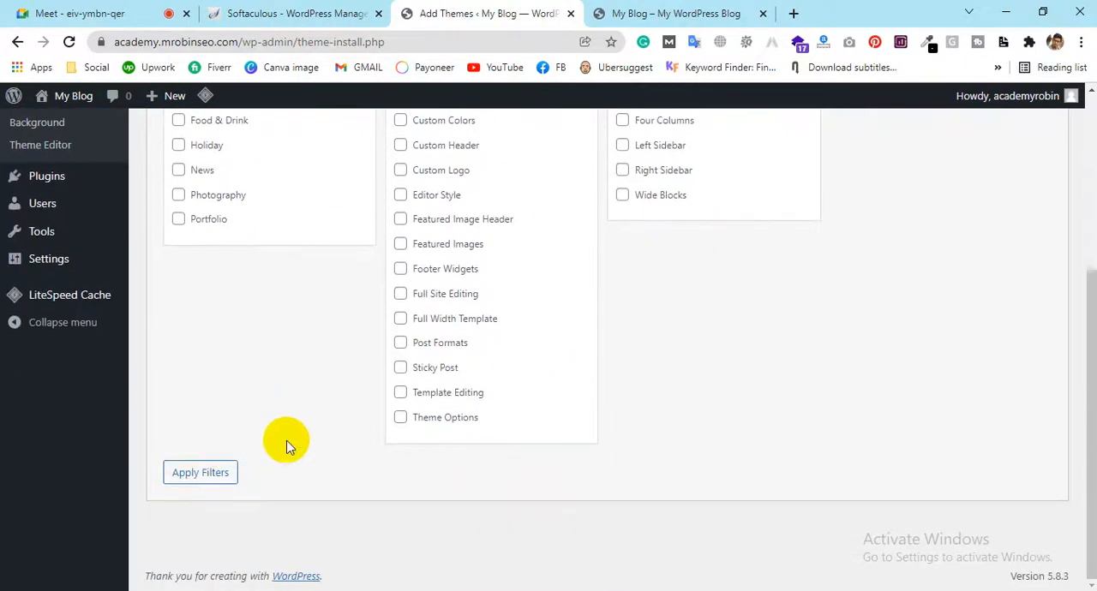
{"action": "scroll", "coordinate": [289, 440], "scroll_direction": "up", "scroll_amount": 4}
Return to the Popular themes and browse the available designs
{"action": "left_click", "coordinate": [244, 194]}
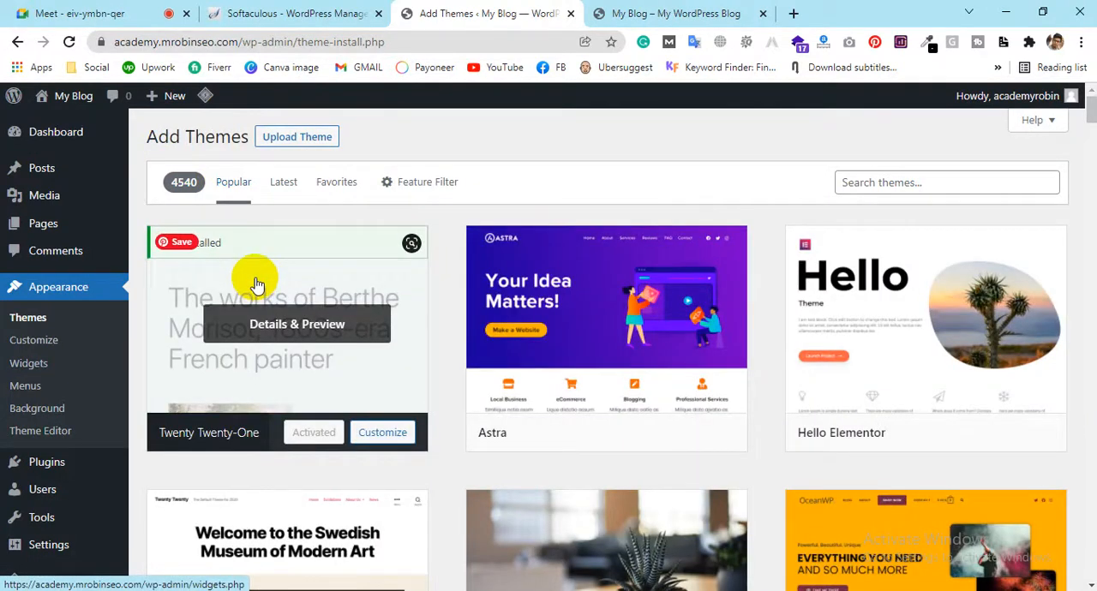
{"action": "scroll", "coordinate": [480, 282], "scroll_direction": "down", "scroll_amount": 7}
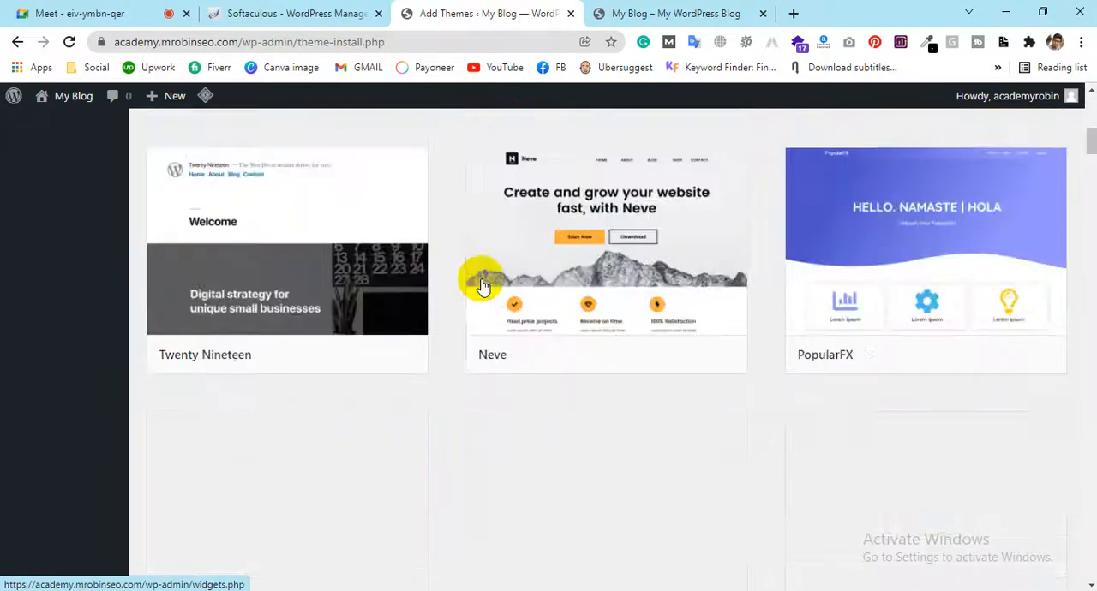
{"action": "scroll", "coordinate": [479, 282], "scroll_direction": "up", "scroll_amount": 3}
{"action": "mouse_move", "coordinate": [481, 285]}
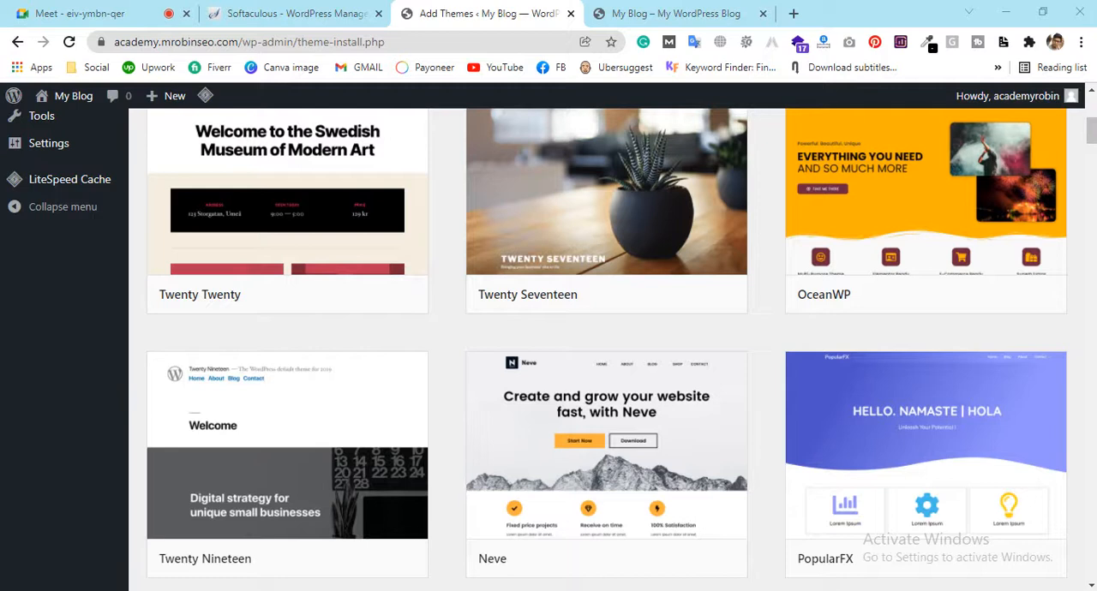
Switch to File Explorer and open the Website Theme folder on New Volume (D:)
{"action": "key", "text": "super+e"}
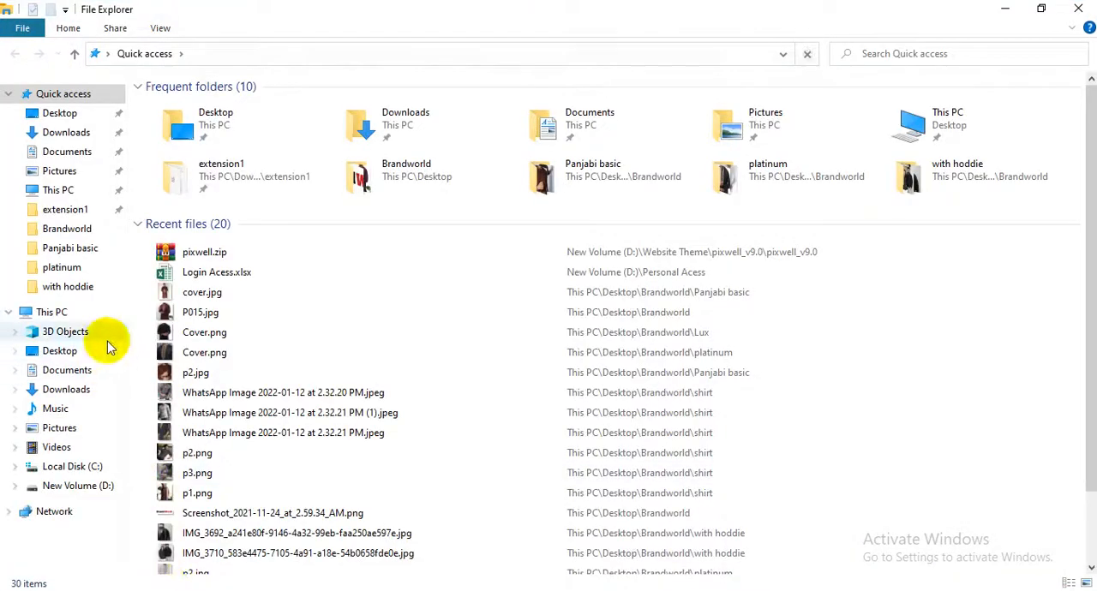
{"action": "left_click", "coordinate": [96, 488]}
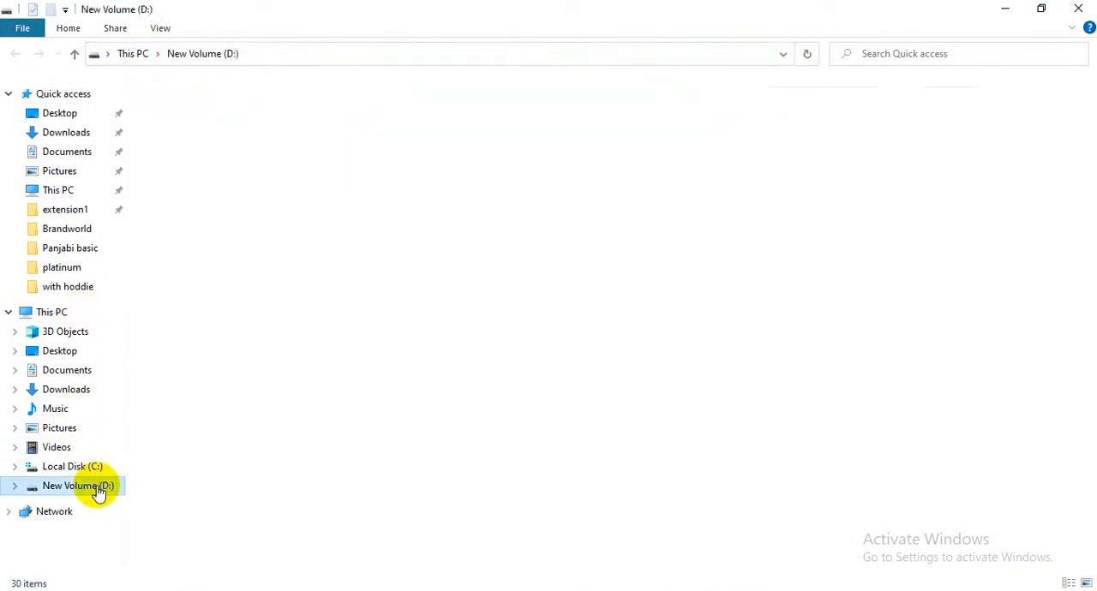
{"action": "double_click", "coordinate": [176, 167]}
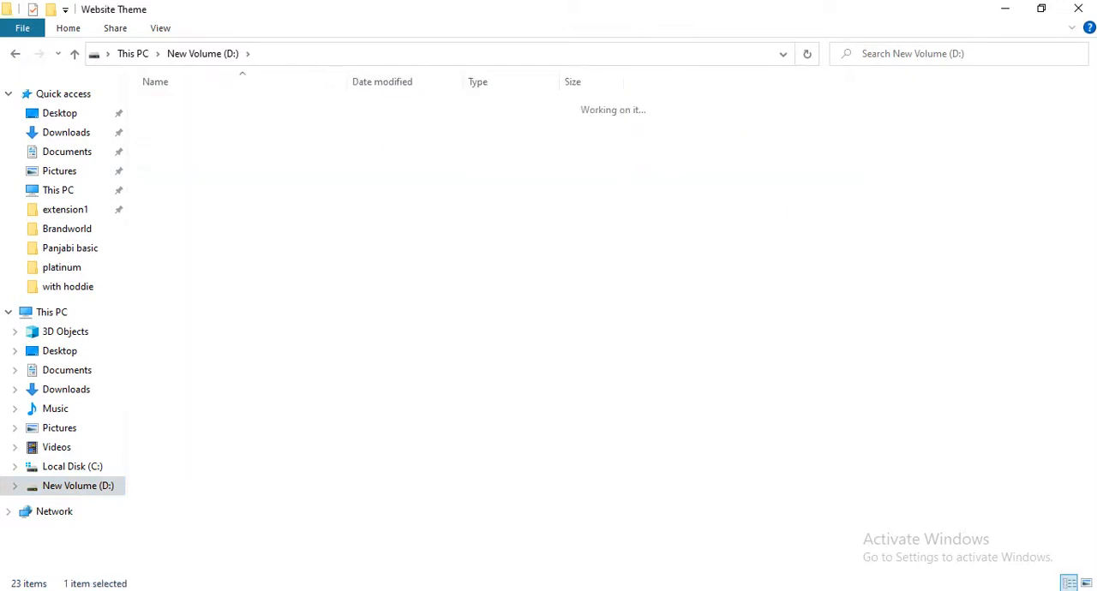
Look through the theme ZIP archives in the Website Theme folder, then switch back to the WordPress Add Themes page
{"action": "left_click", "coordinate": [199, 409]}
{"action": "left_click", "coordinate": [186, 358]}
{"action": "left_click", "coordinate": [187, 341]}
{"action": "left_click", "coordinate": [185, 324]}
{"action": "left_click", "coordinate": [193, 307]}
{"action": "left_click", "coordinate": [190, 290]}
{"action": "left_click", "coordinate": [190, 274]}
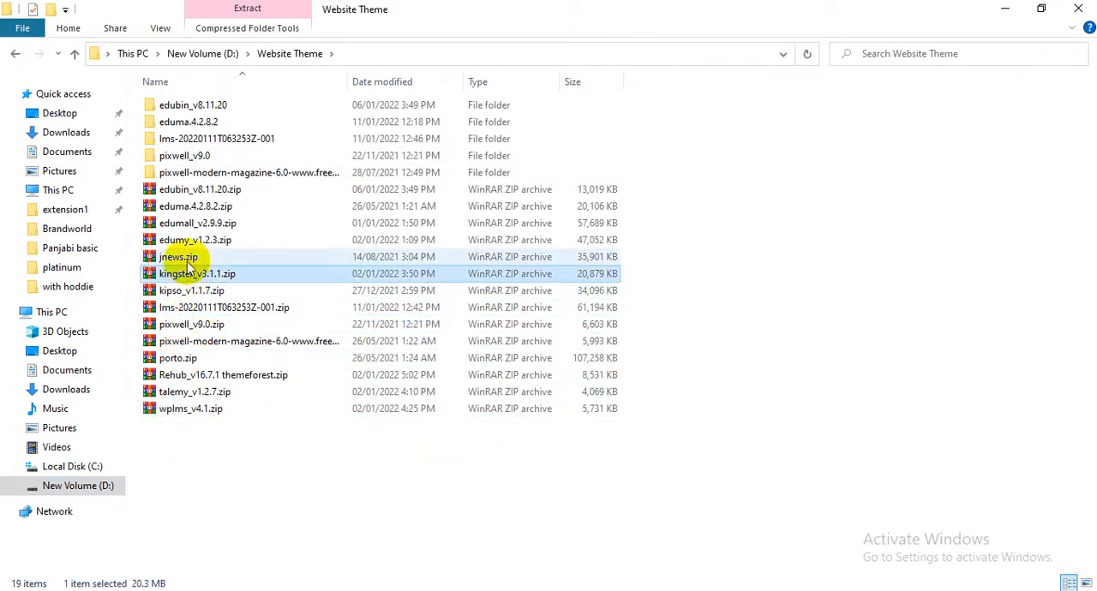
{"action": "left_click", "coordinate": [188, 257]}
{"action": "left_click", "coordinate": [190, 240]}
{"action": "left_click", "coordinate": [192, 223]}
{"action": "left_click", "coordinate": [195, 207]}
{"action": "left_click", "coordinate": [199, 189]}
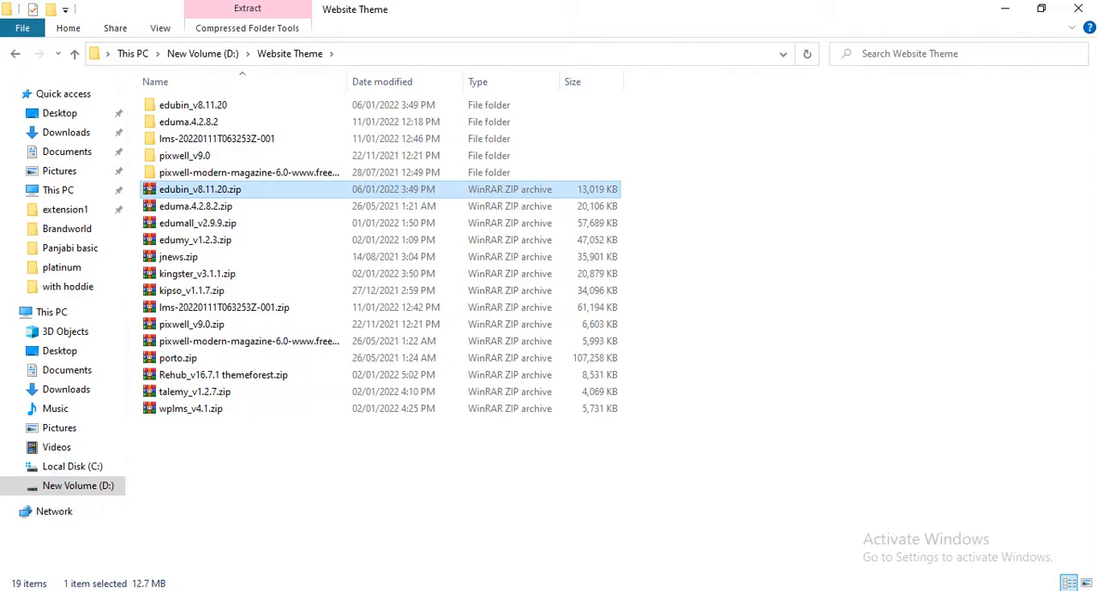
{"action": "left_click", "coordinate": [172, 485]}
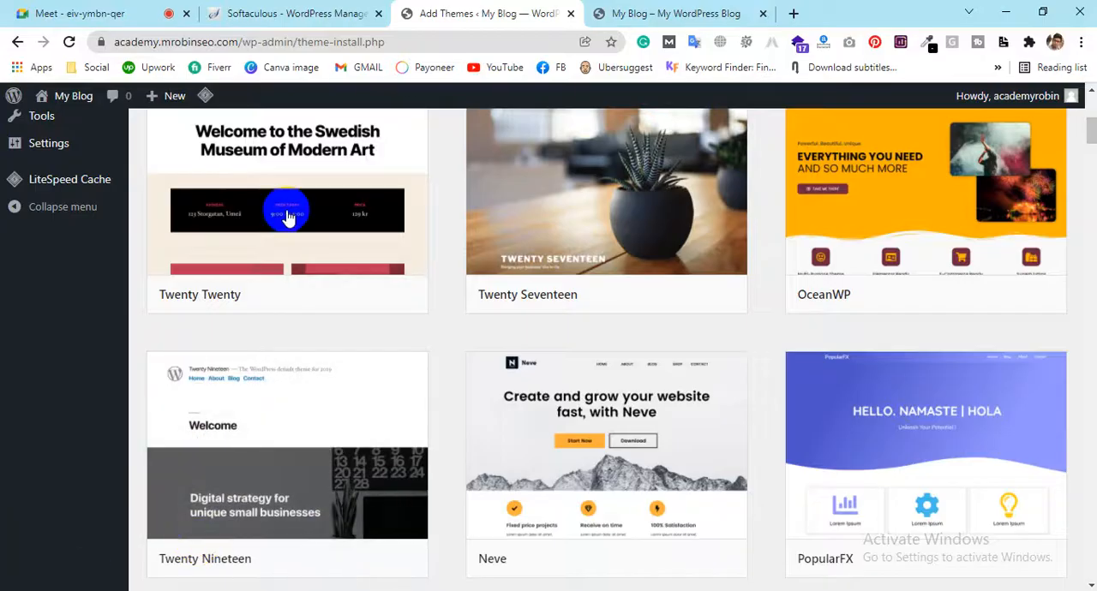
Show the theme upload form and open its file chooser
{"action": "scroll", "coordinate": [454, 412], "scroll_direction": "up", "scroll_amount": 3}
{"action": "scroll", "coordinate": [454, 413], "scroll_direction": "up", "scroll_amount": 2}
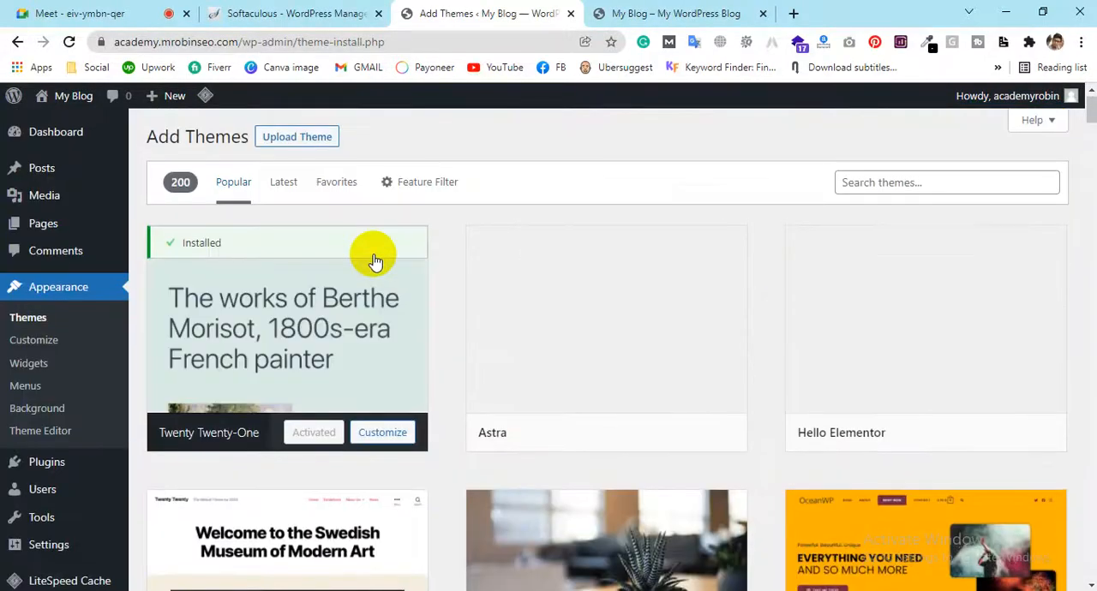
{"action": "left_click", "coordinate": [308, 139]}
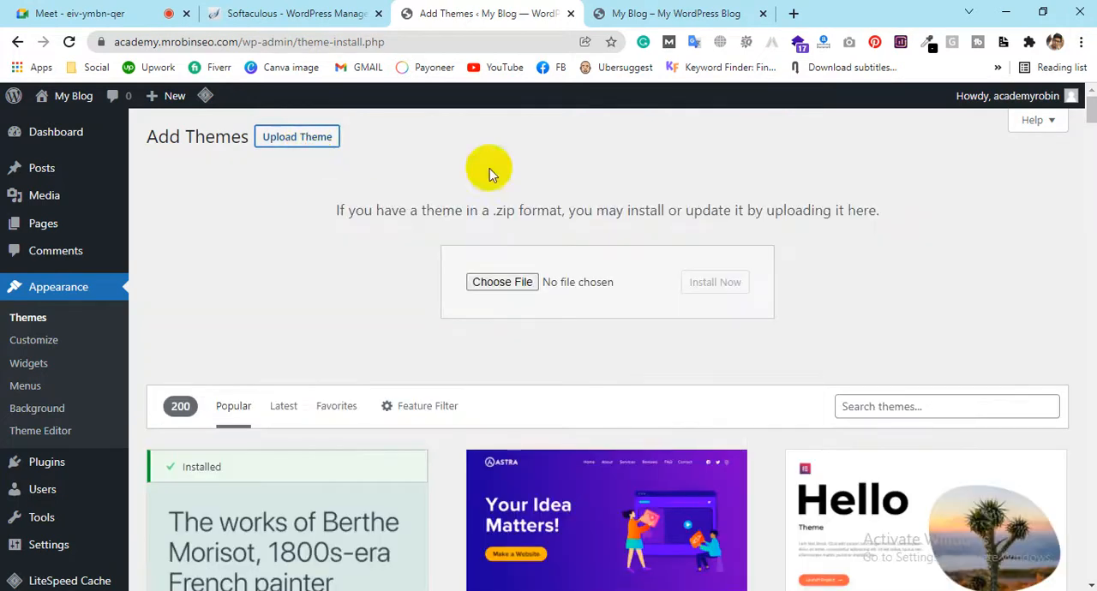
{"action": "left_click", "coordinate": [520, 285]}
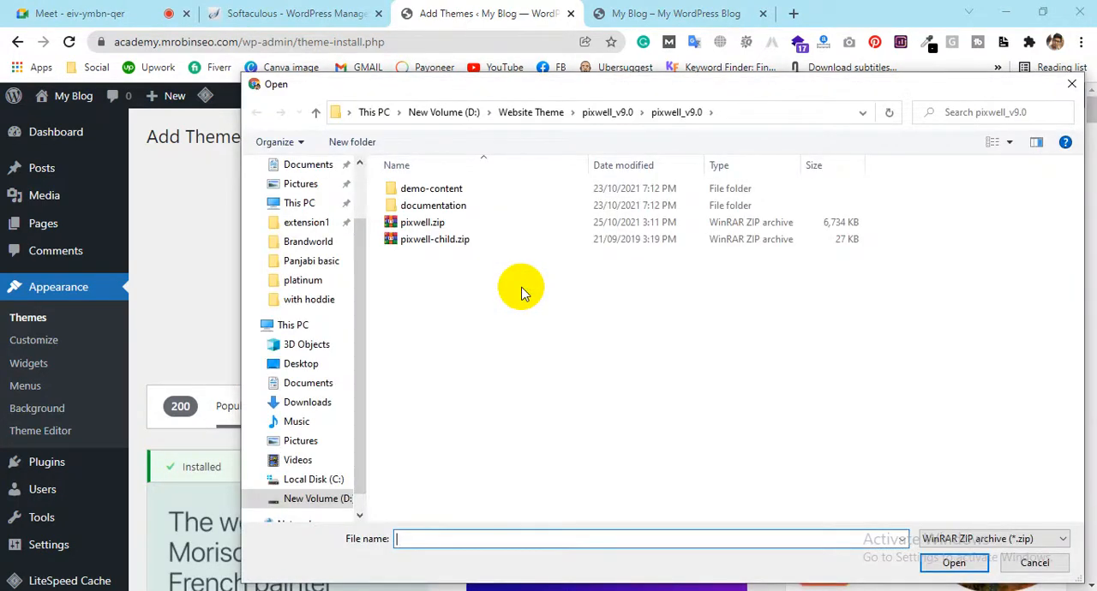
Compare the main theme archive pixwell.zip with the child theme archive pixwell-child.zip in the pixwell_v9.0 folder
{"action": "left_click", "coordinate": [448, 225]}
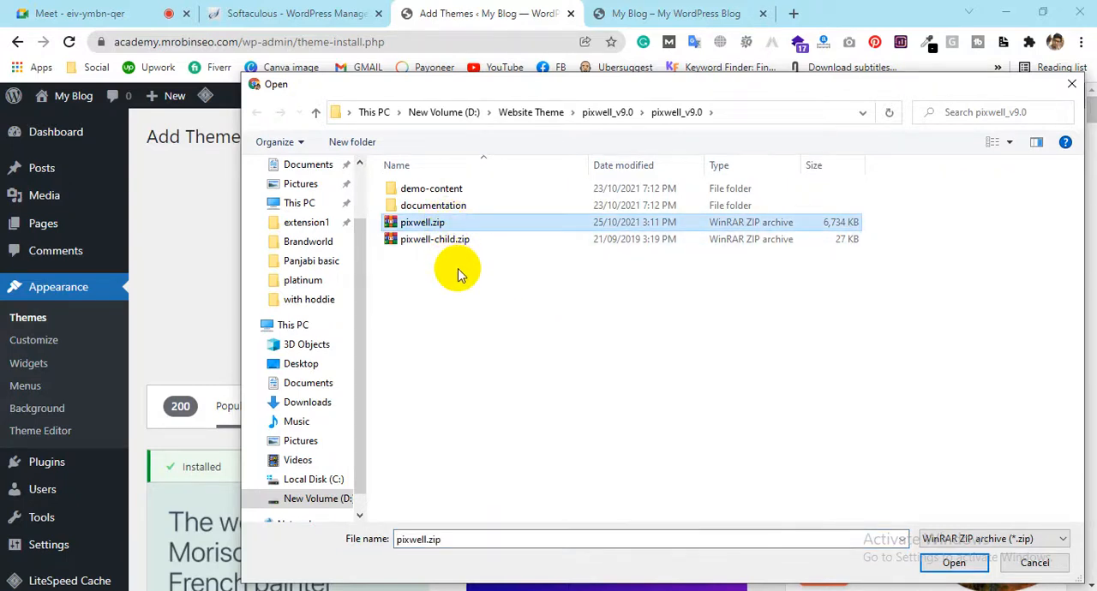
{"action": "left_click", "coordinate": [453, 239]}
{"action": "left_click", "coordinate": [452, 223]}
{"action": "left_click", "coordinate": [453, 239]}
{"action": "left_click", "coordinate": [450, 225]}
{"action": "left_click", "coordinate": [452, 239]}
{"action": "left_click", "coordinate": [452, 222]}
{"action": "left_click", "coordinate": [452, 240]}
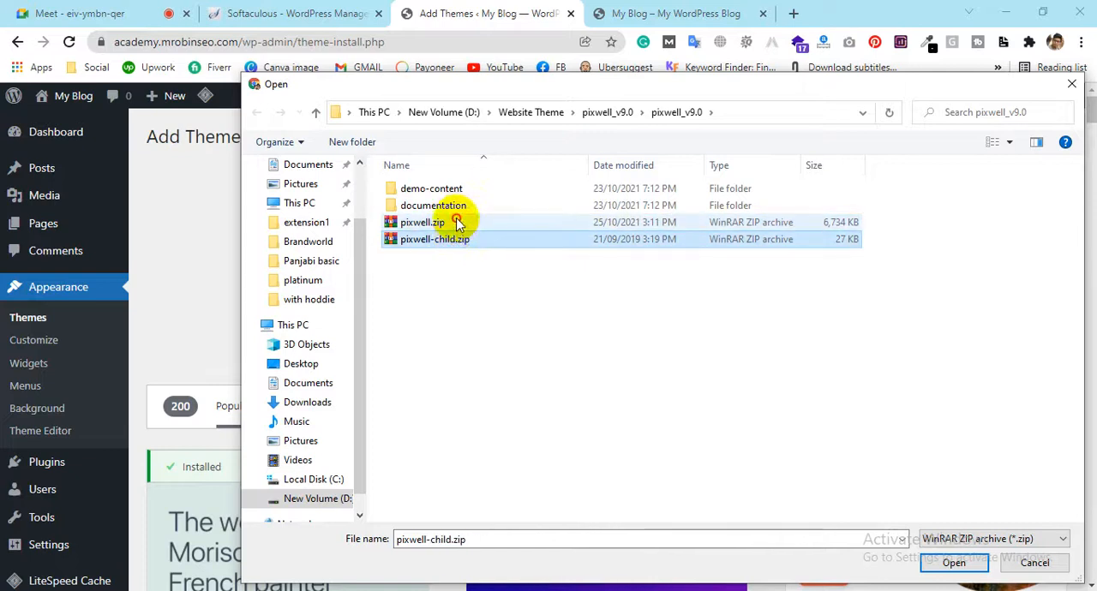
{"action": "left_click", "coordinate": [456, 222]}
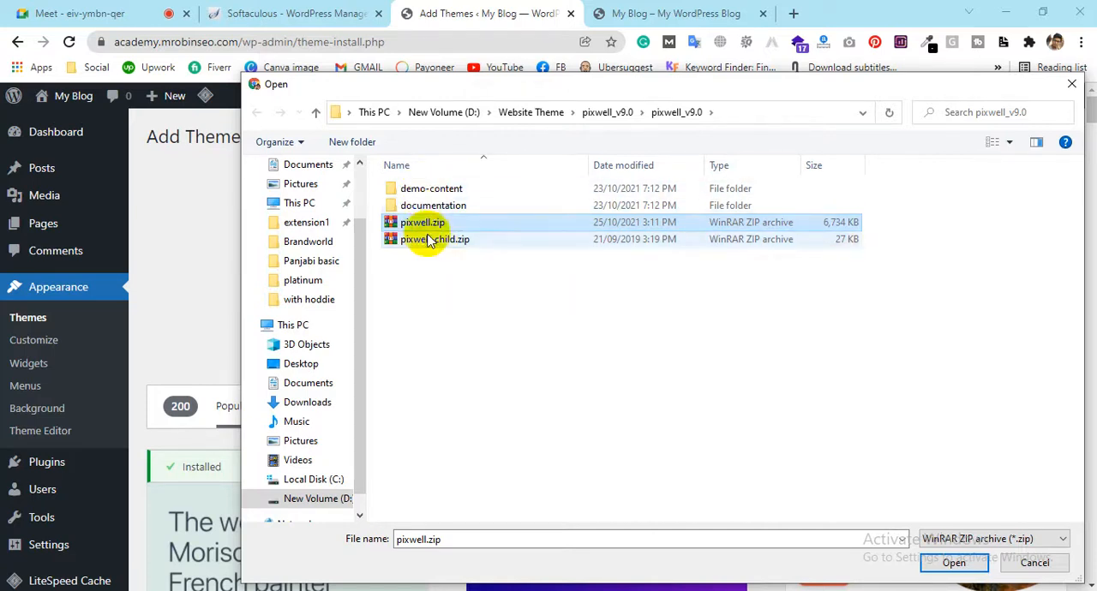
{"action": "left_click", "coordinate": [433, 241]}
{"action": "left_click", "coordinate": [431, 226]}
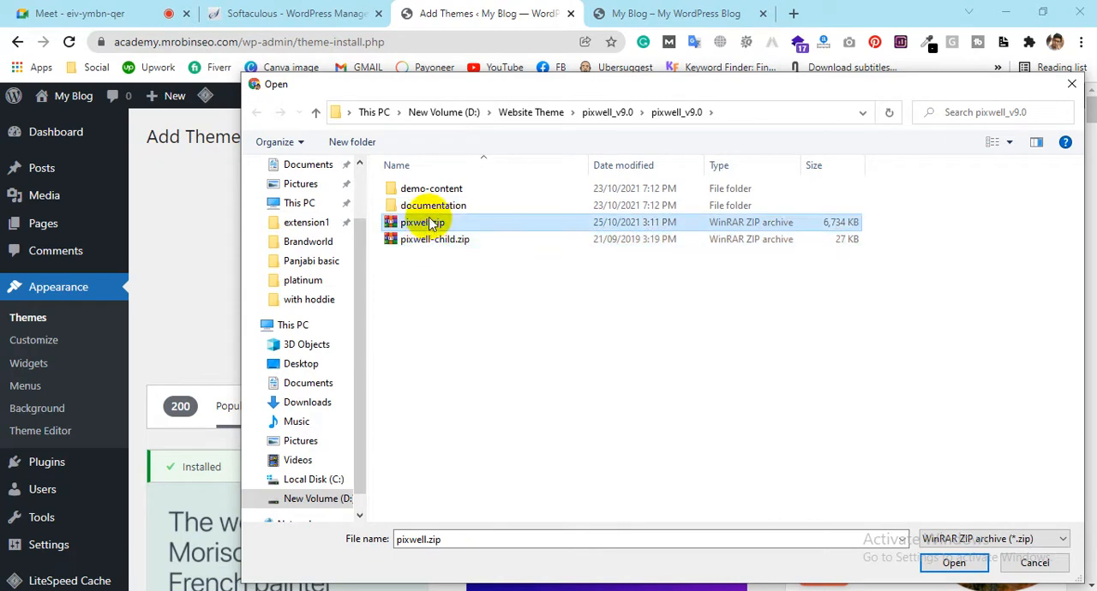
{"action": "left_click", "coordinate": [432, 245]}
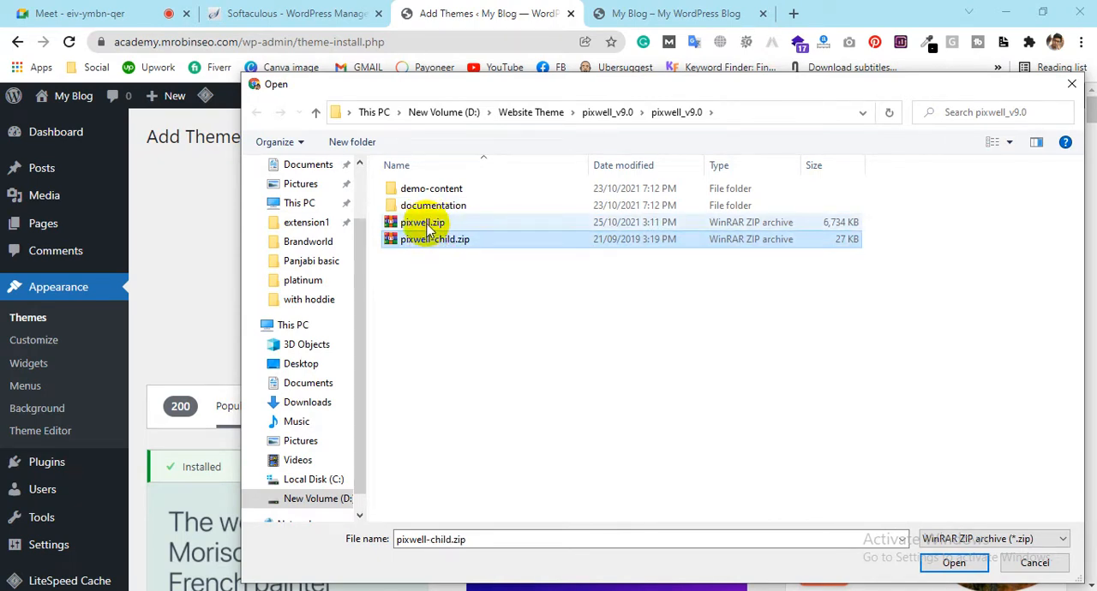
{"action": "left_click", "coordinate": [427, 223]}
{"action": "left_click", "coordinate": [431, 239]}
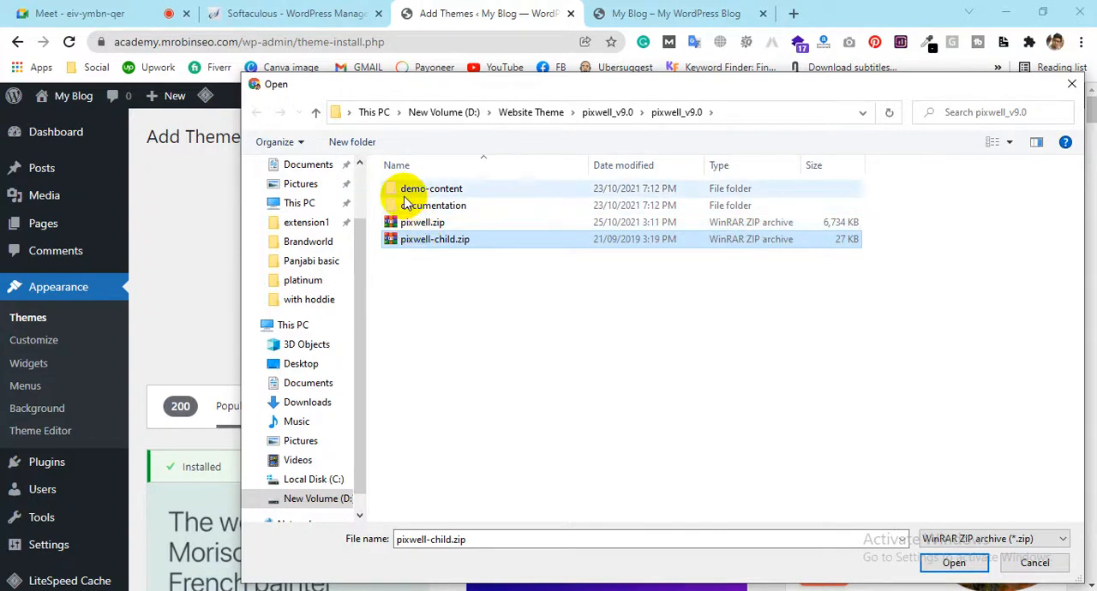
{"action": "left_click", "coordinate": [455, 225]}
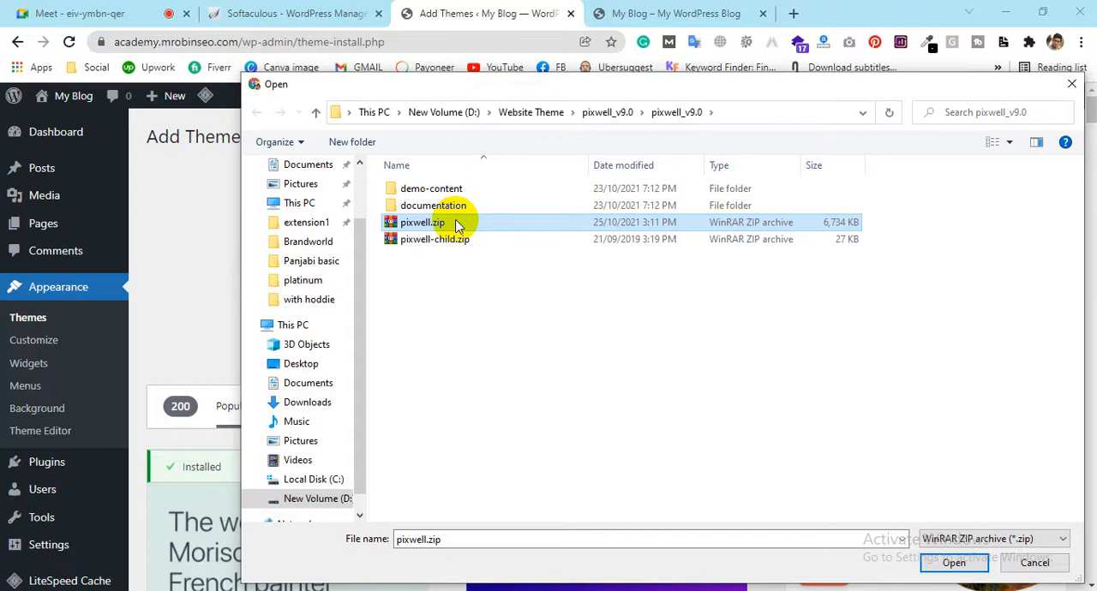
{"action": "left_click", "coordinate": [462, 244]}
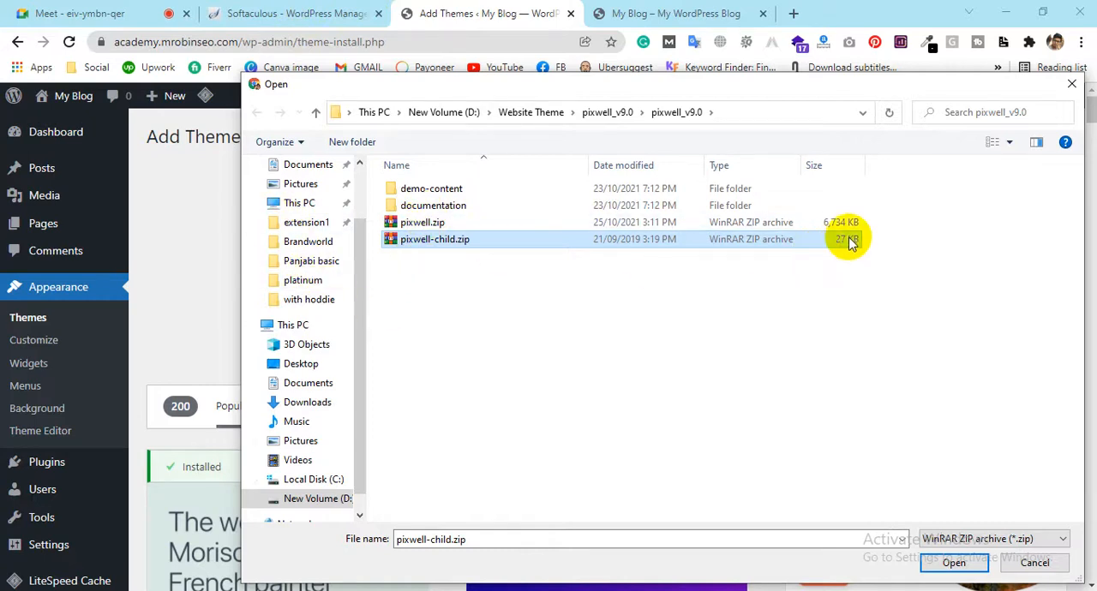
Choose pixwell.zip as the theme file to upload and install it
{"action": "left_click", "coordinate": [451, 222]}
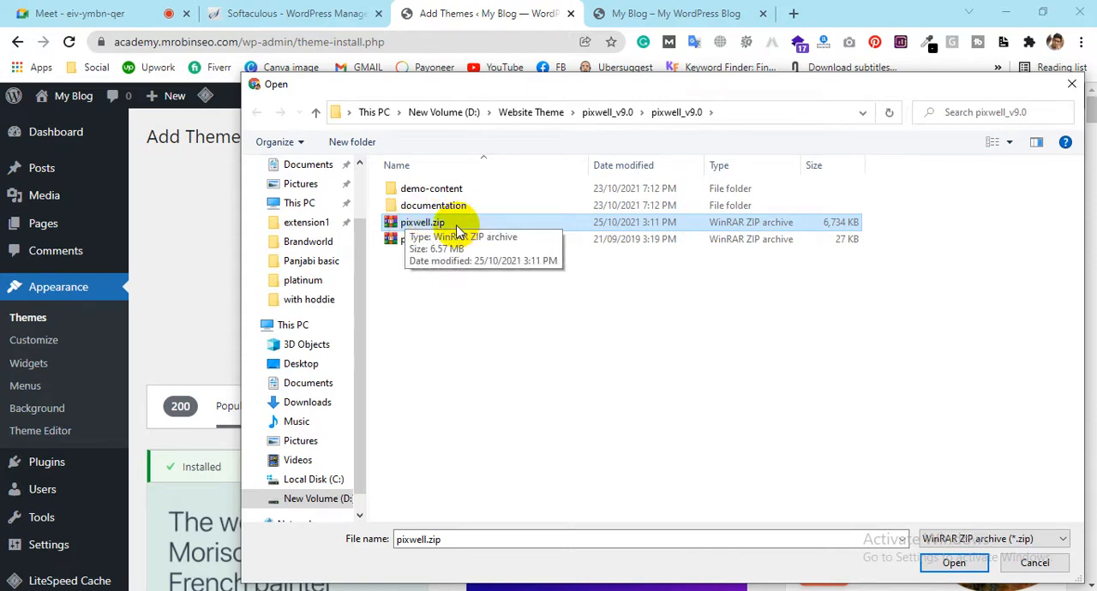
{"action": "left_click", "coordinate": [423, 224]}
{"action": "left_click", "coordinate": [820, 331]}
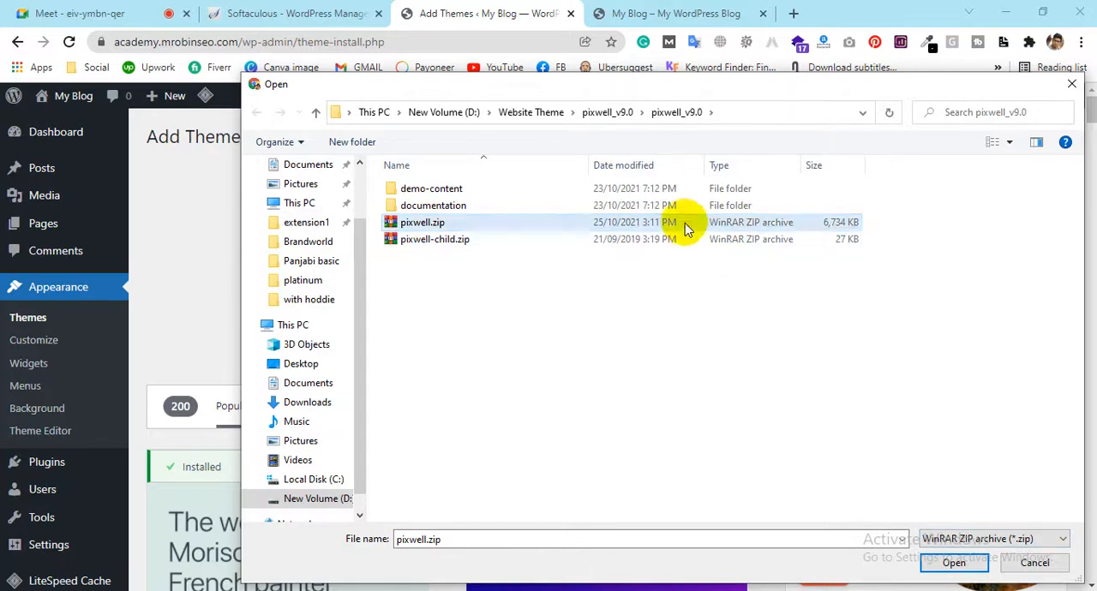
{"action": "left_click", "coordinate": [953, 562]}
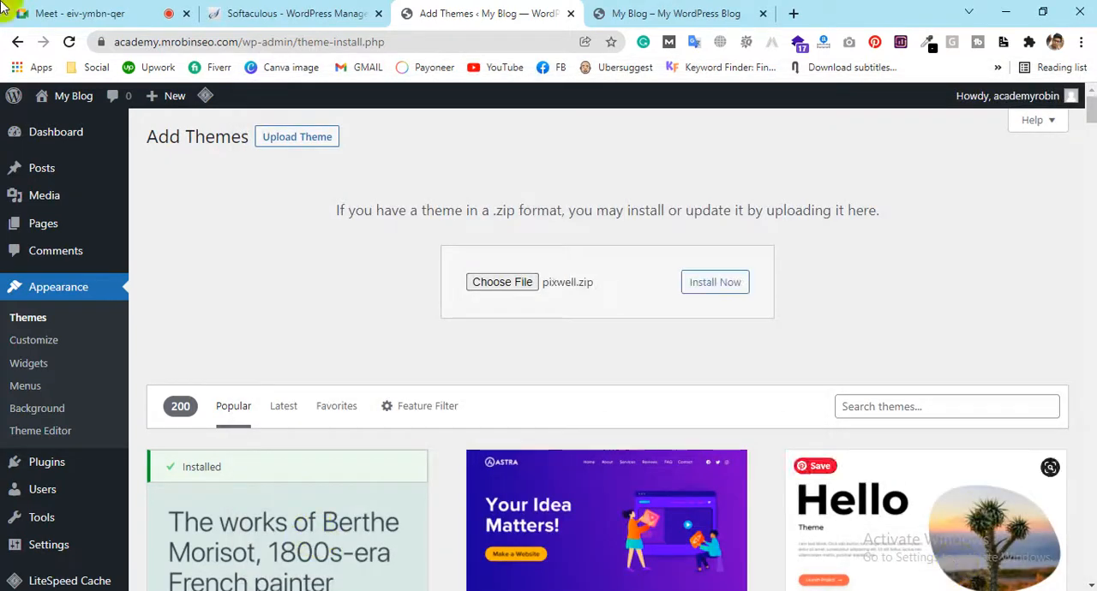
{"action": "left_click", "coordinate": [699, 291]}
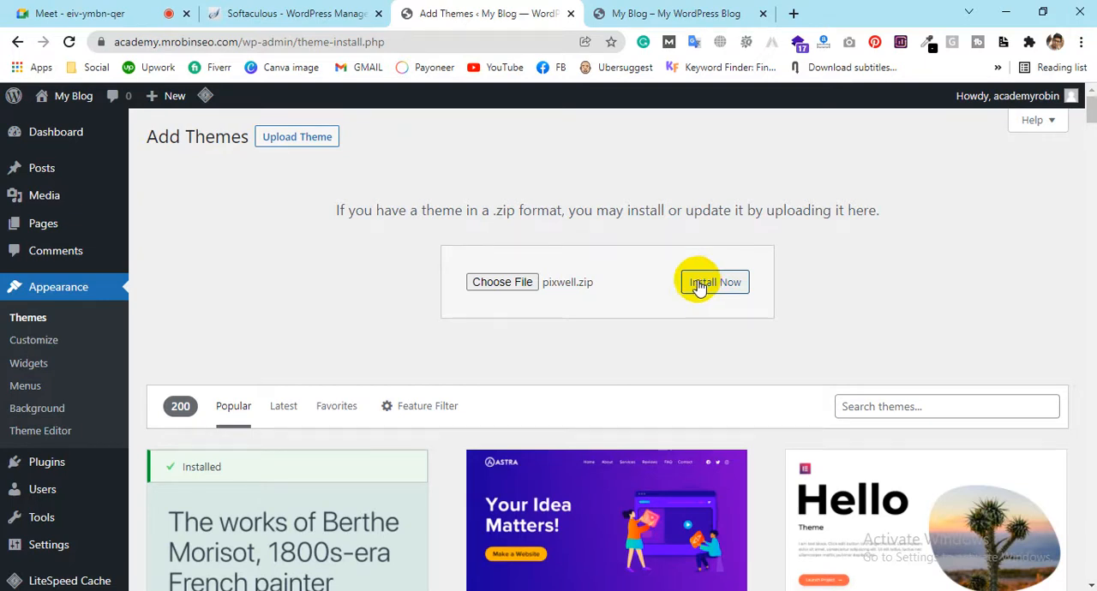
Open the installed themes list and activate the Pixwell theme
{"action": "left_click", "coordinate": [21, 323]}
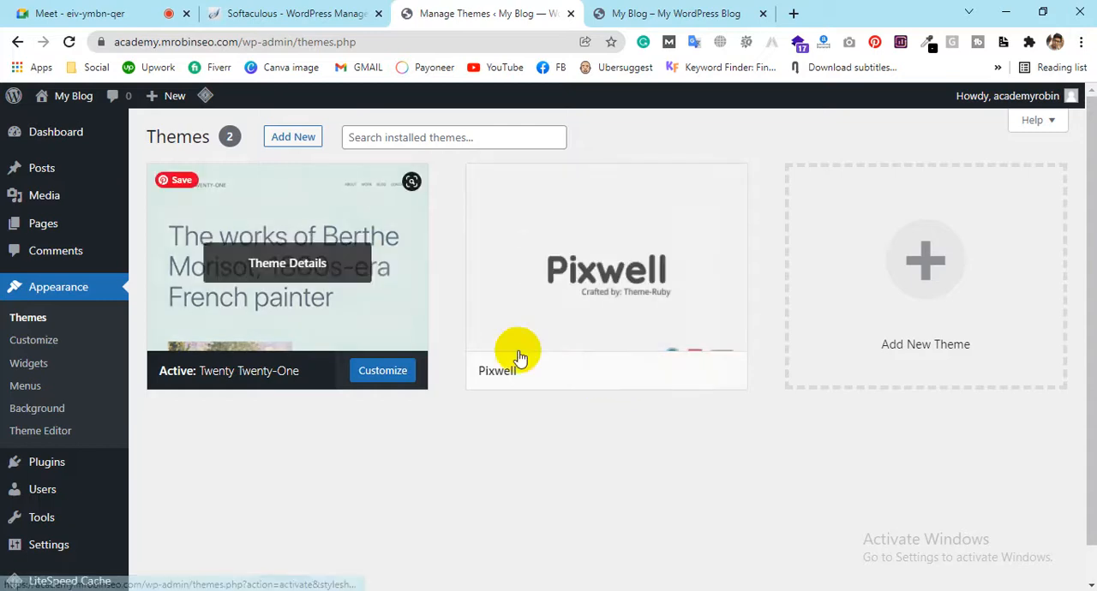
{"action": "mouse_move", "coordinate": [671, 250]}
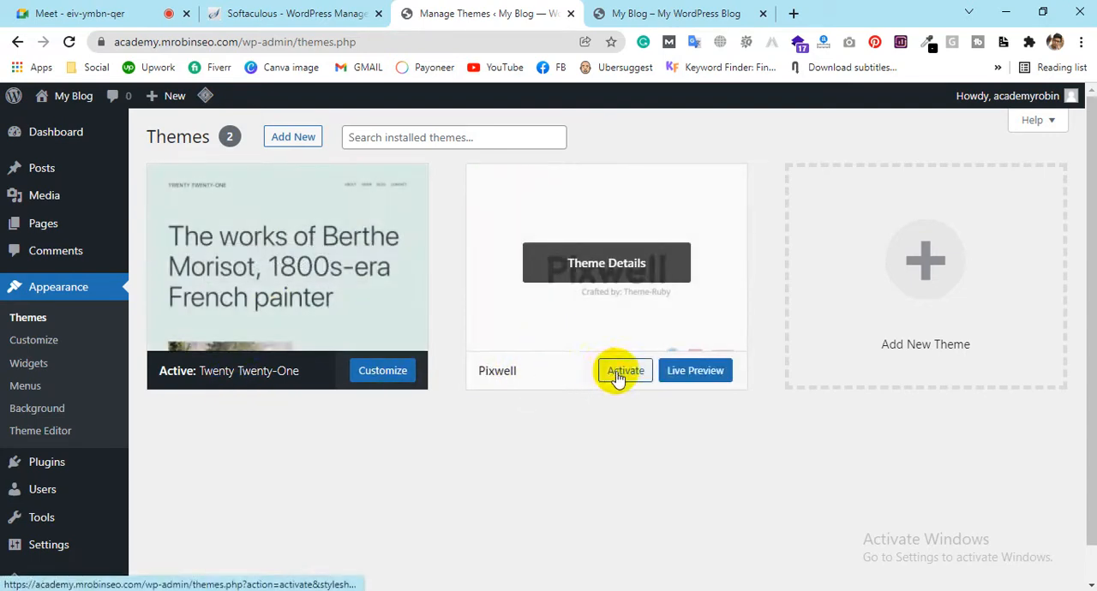
{"action": "left_click", "coordinate": [619, 375]}
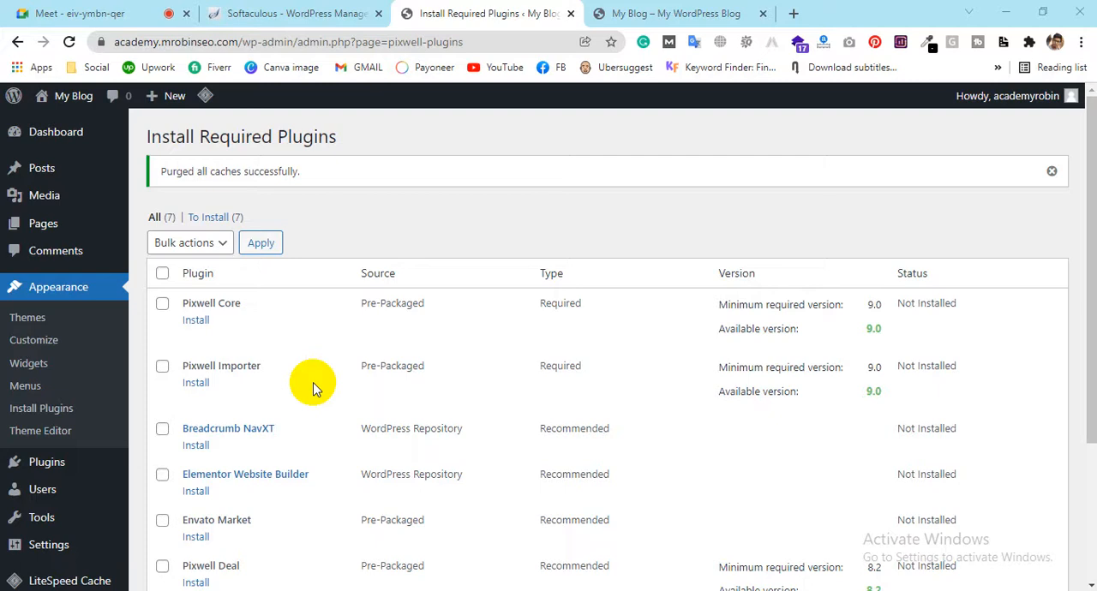
Review the required and recommended plugins listed for the Pixwell theme
{"action": "scroll", "coordinate": [248, 361], "scroll_direction": "down", "scroll_amount": 3}
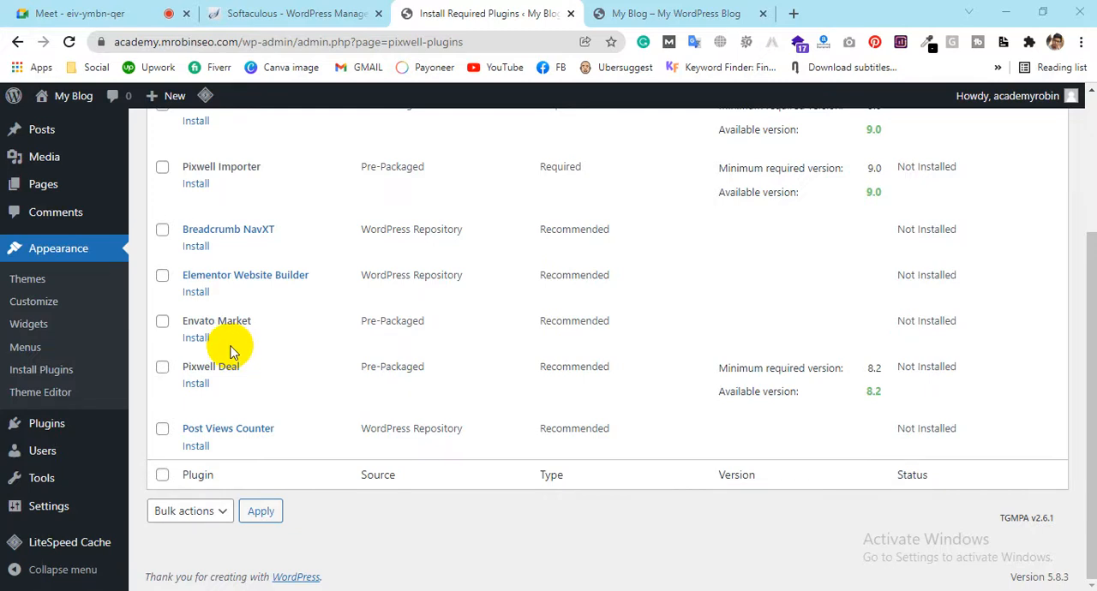
{"action": "scroll", "coordinate": [229, 347], "scroll_direction": "up", "scroll_amount": 3}
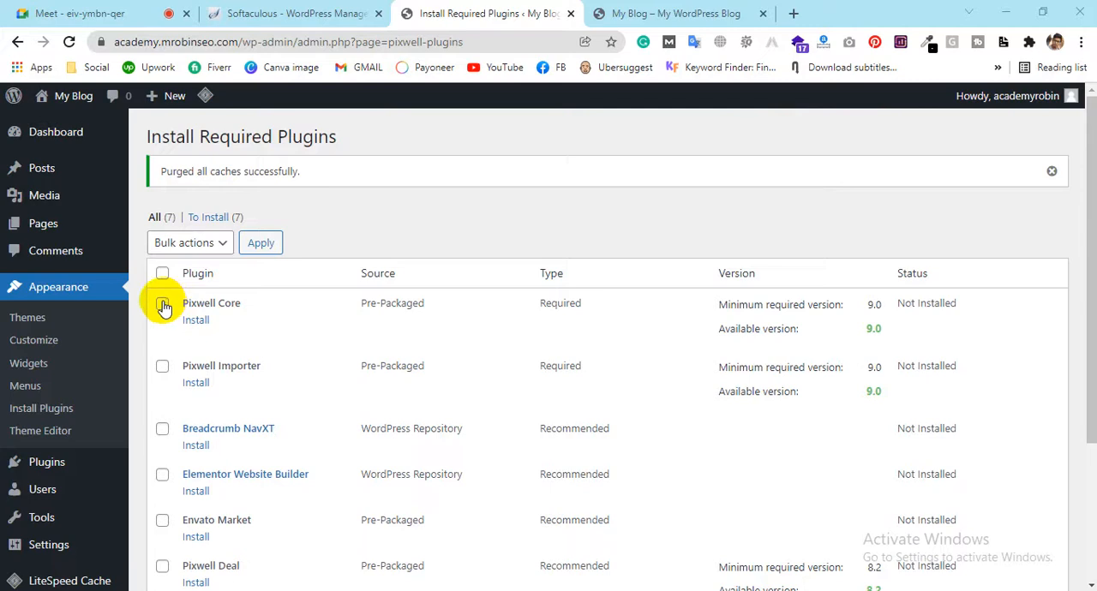
{"action": "scroll", "coordinate": [164, 307], "scroll_direction": "down", "scroll_amount": 2}
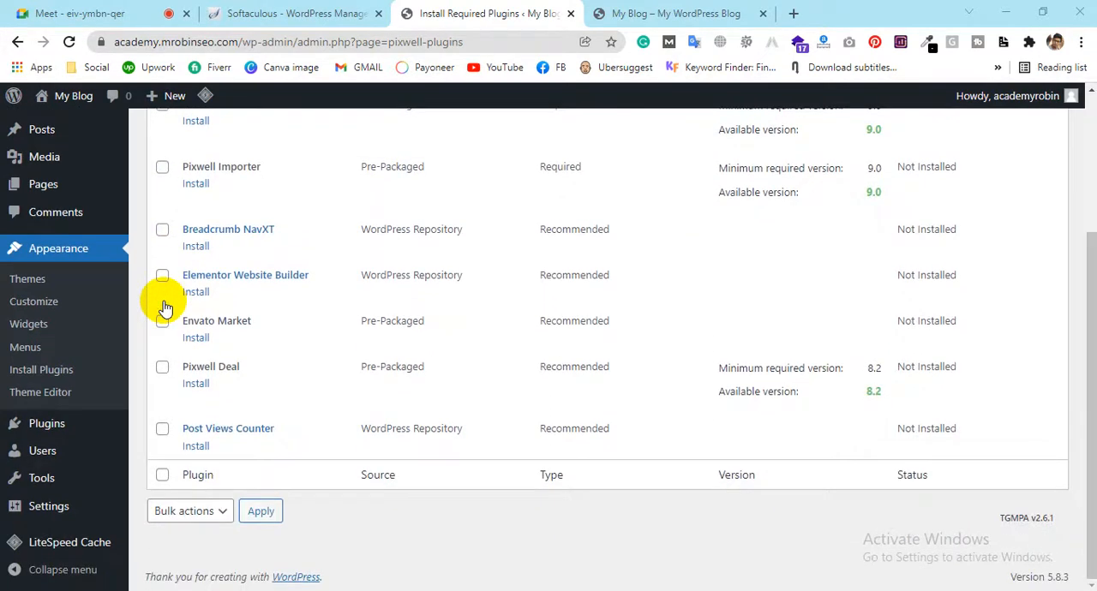
{"action": "scroll", "coordinate": [166, 308], "scroll_direction": "up", "scroll_amount": 2}
Select all plugins in the Install Required Plugins list and check the selection down to Post Views Counter
{"action": "left_click", "coordinate": [162, 236]}
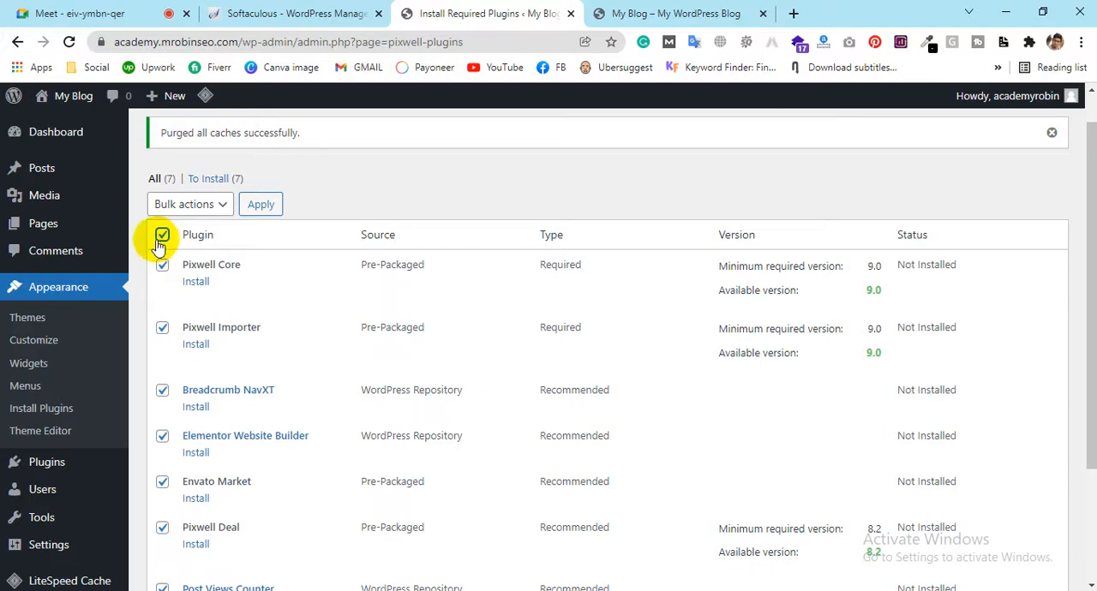
{"action": "scroll", "coordinate": [283, 420], "scroll_direction": "down", "scroll_amount": 3}
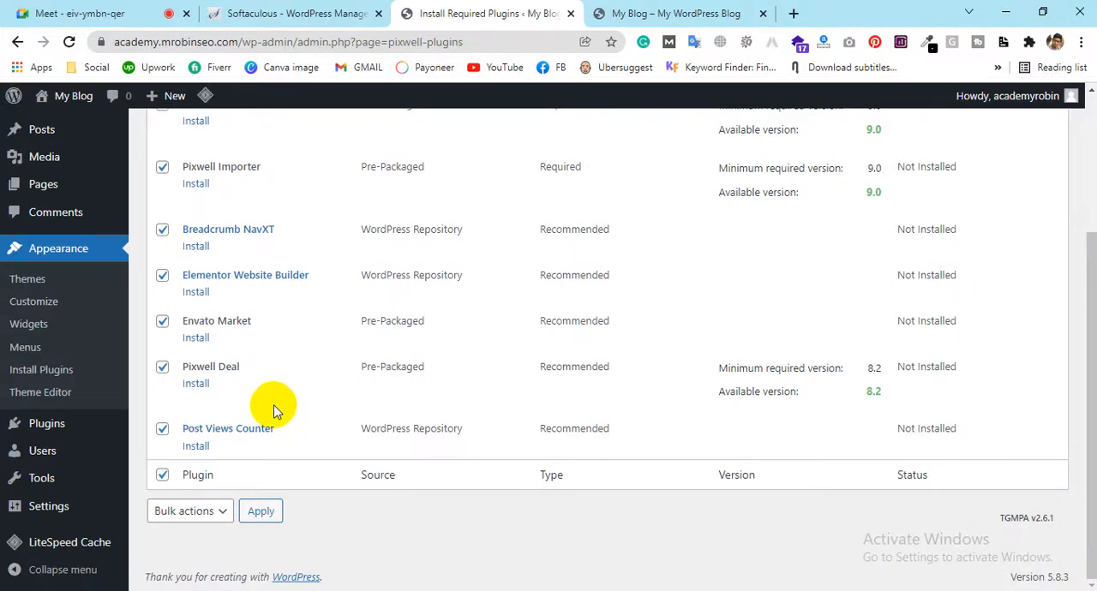
{"action": "scroll", "coordinate": [274, 411], "scroll_direction": "up", "scroll_amount": 3}
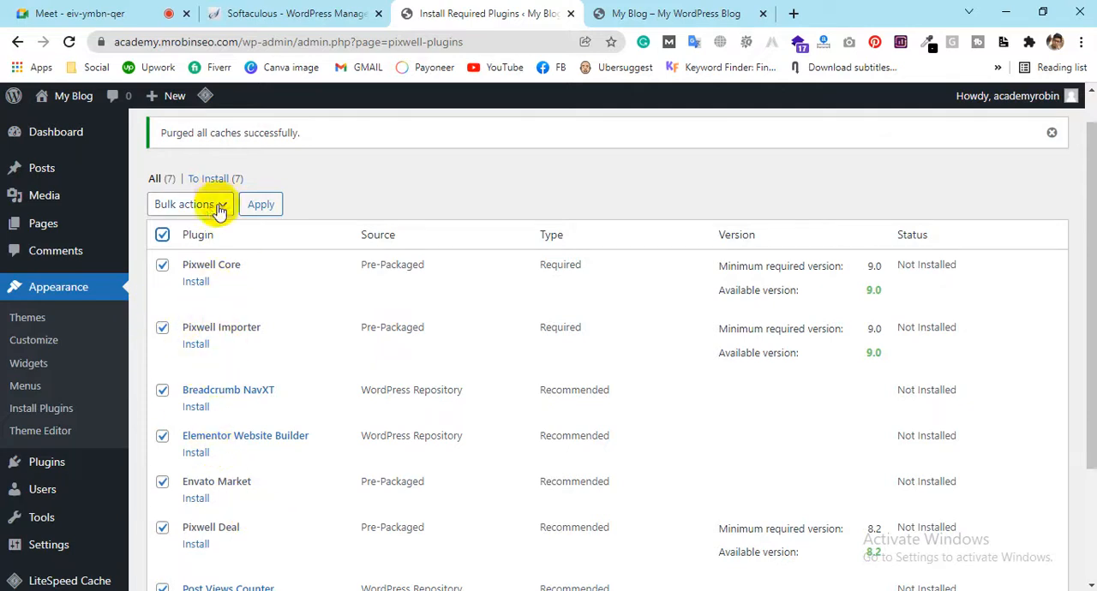
Exclude Envato Market from the plugins selected in the Install Required Plugins list
{"action": "scroll", "coordinate": [244, 445], "scroll_direction": "down", "scroll_amount": 1}
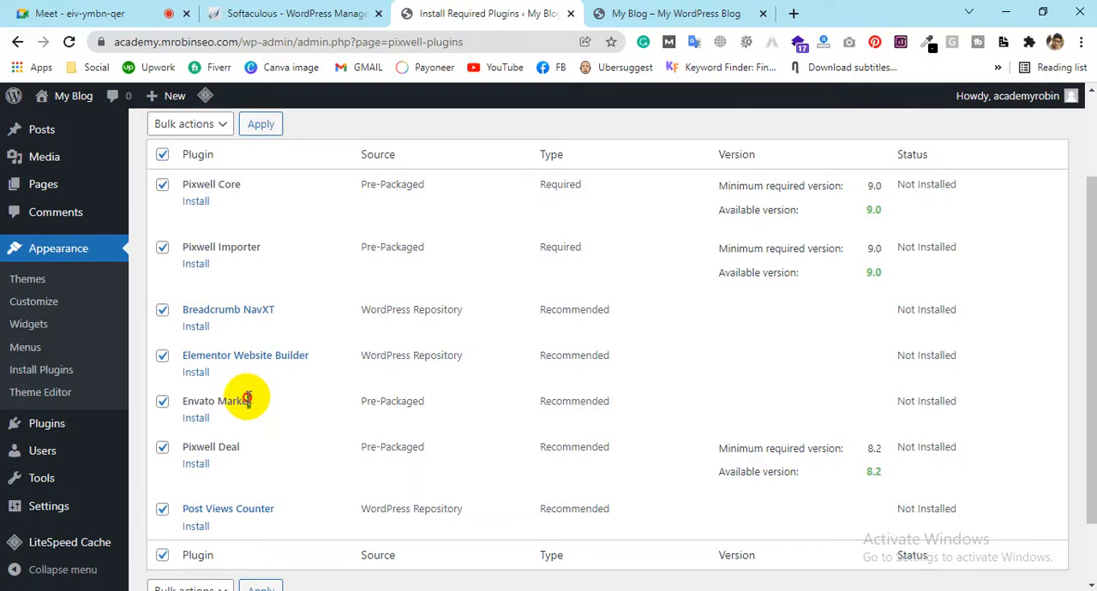
{"action": "double_click", "coordinate": [246, 400]}
{"action": "left_click", "coordinate": [184, 405]}
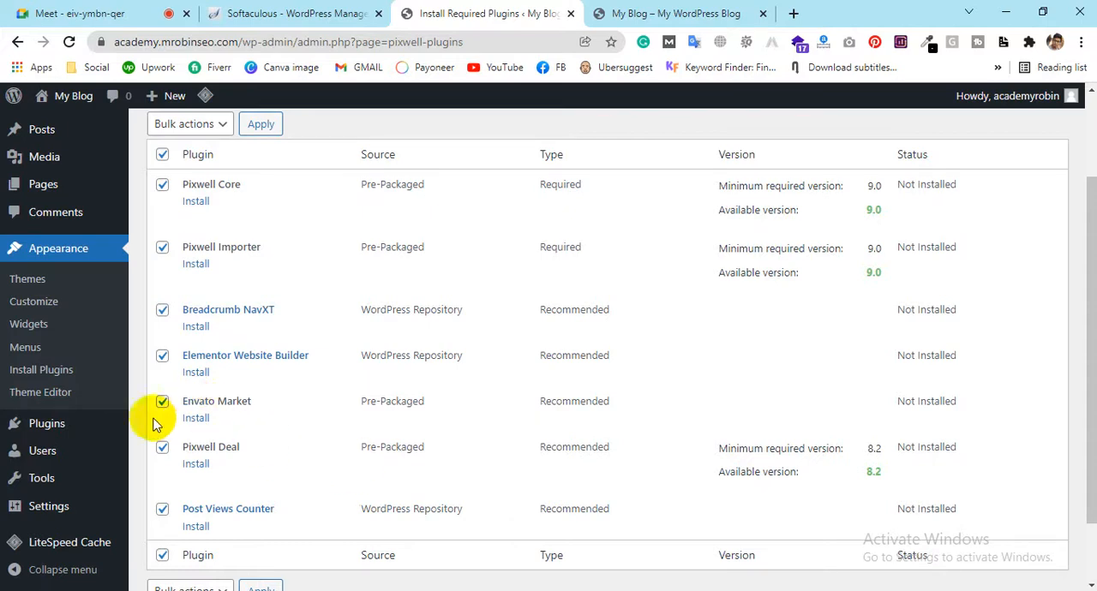
{"action": "left_click", "coordinate": [162, 404]}
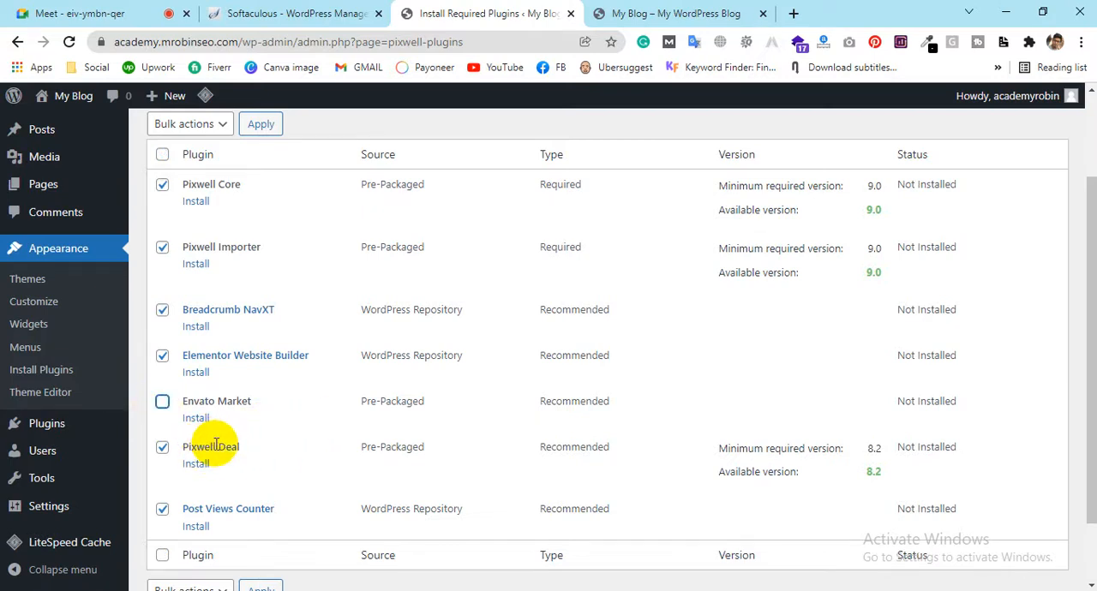
{"action": "scroll", "coordinate": [163, 404], "scroll_direction": "down", "scroll_amount": 2}
{"action": "scroll", "coordinate": [196, 424], "scroll_direction": "up", "scroll_amount": 3}
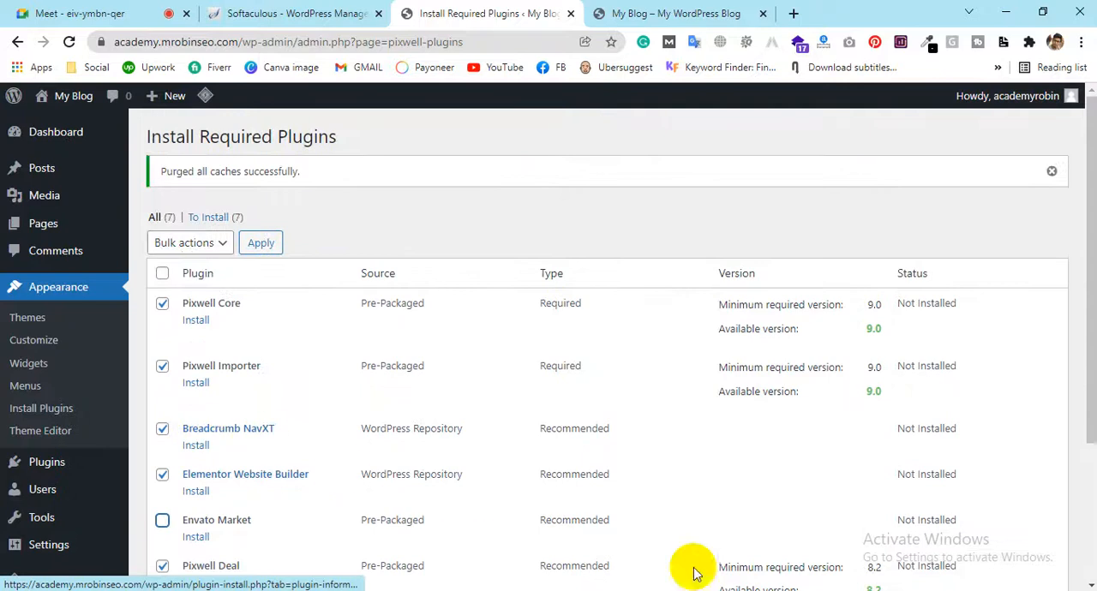
Bulk install the selected plugins: Pixwell Core, Pixwell Importer, Breadcrumb NavXT, Elementor Website Builder, Pixwell Deal and Post Views Counter
{"action": "left_click", "coordinate": [220, 244]}
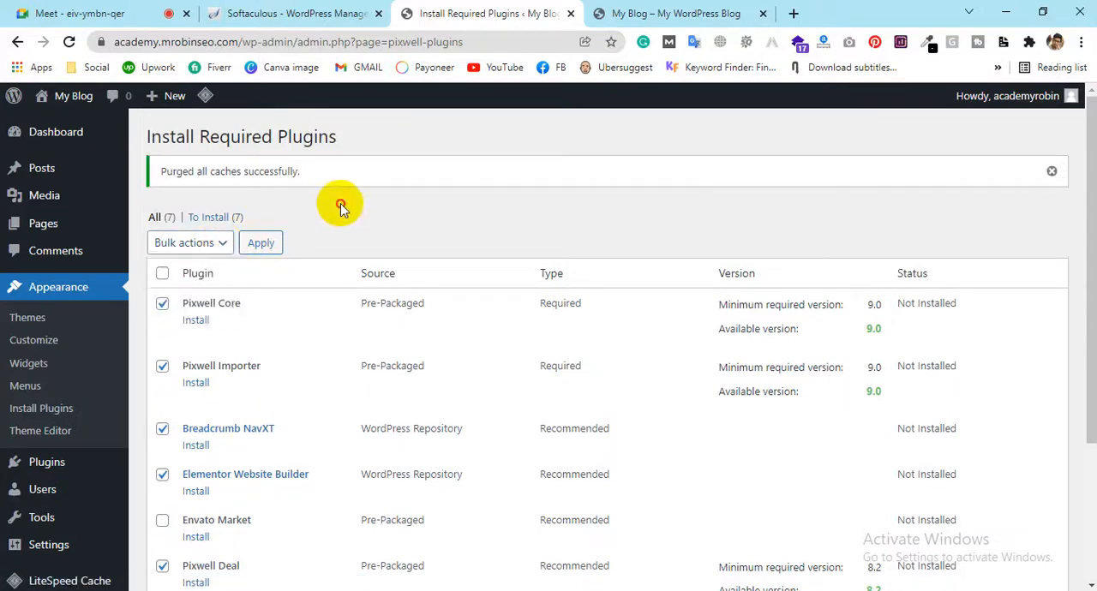
{"action": "scroll", "coordinate": [340, 203], "scroll_direction": "down", "scroll_amount": 2}
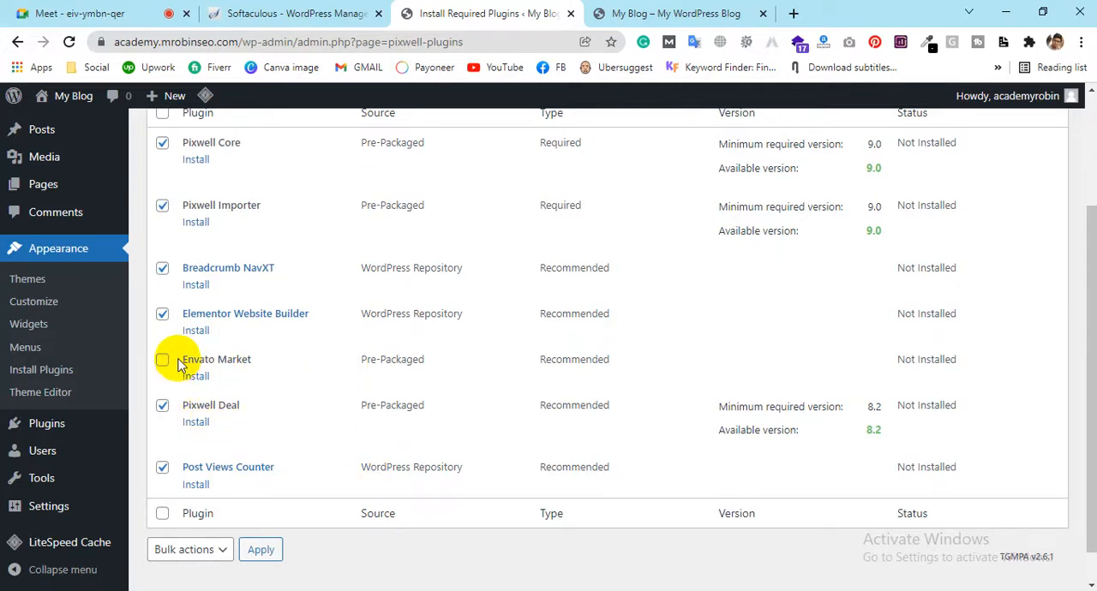
{"action": "left_click_drag", "start_coordinate": [182, 360], "coordinate": [249, 363]}
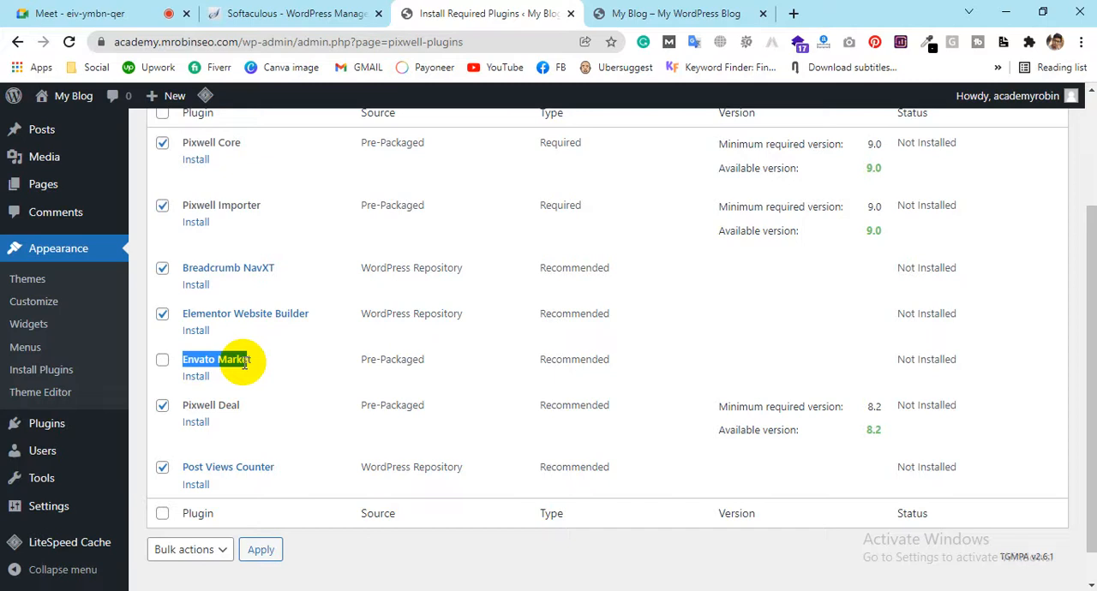
{"action": "scroll", "coordinate": [350, 372], "scroll_direction": "up", "scroll_amount": 2}
{"action": "left_click", "coordinate": [184, 243]}
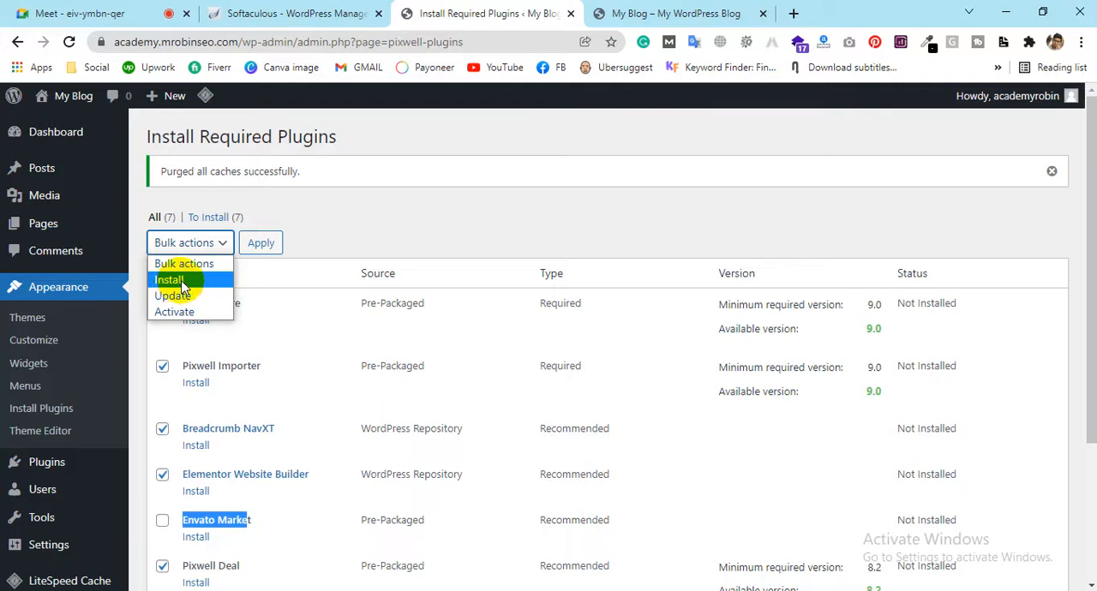
{"action": "left_click", "coordinate": [180, 265]}
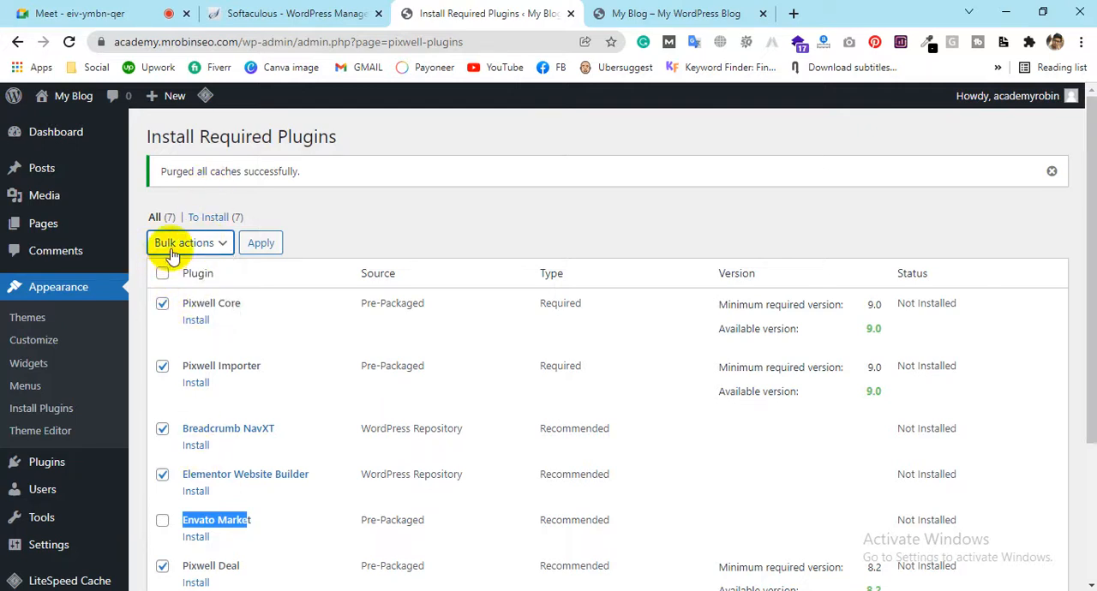
{"action": "scroll", "coordinate": [152, 502], "scroll_direction": "down", "scroll_amount": 1}
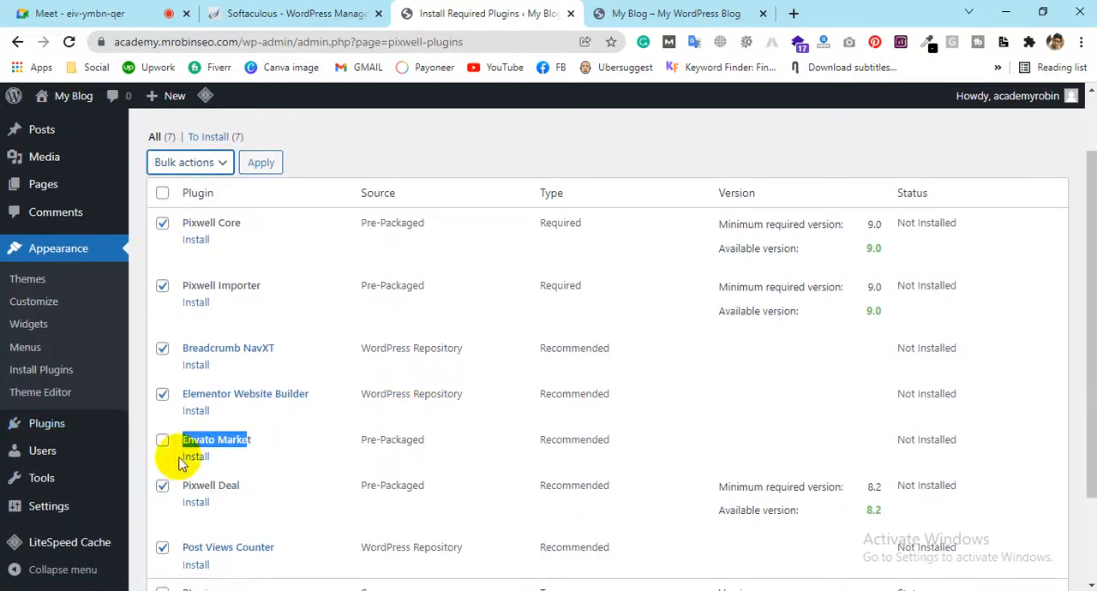
{"action": "left_click", "coordinate": [183, 162]}
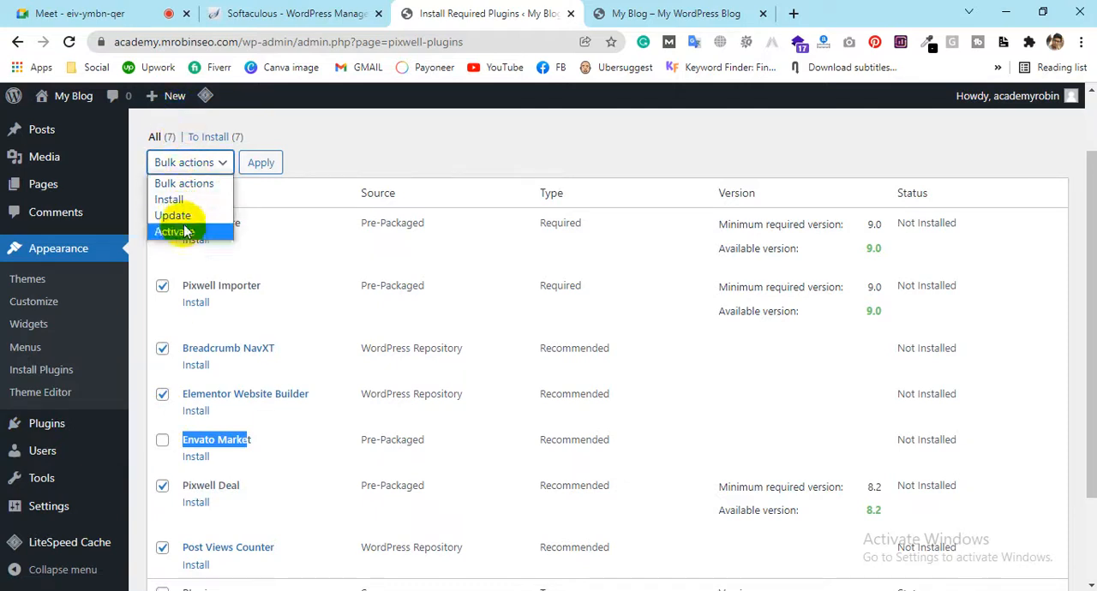
{"action": "left_click", "coordinate": [185, 200]}
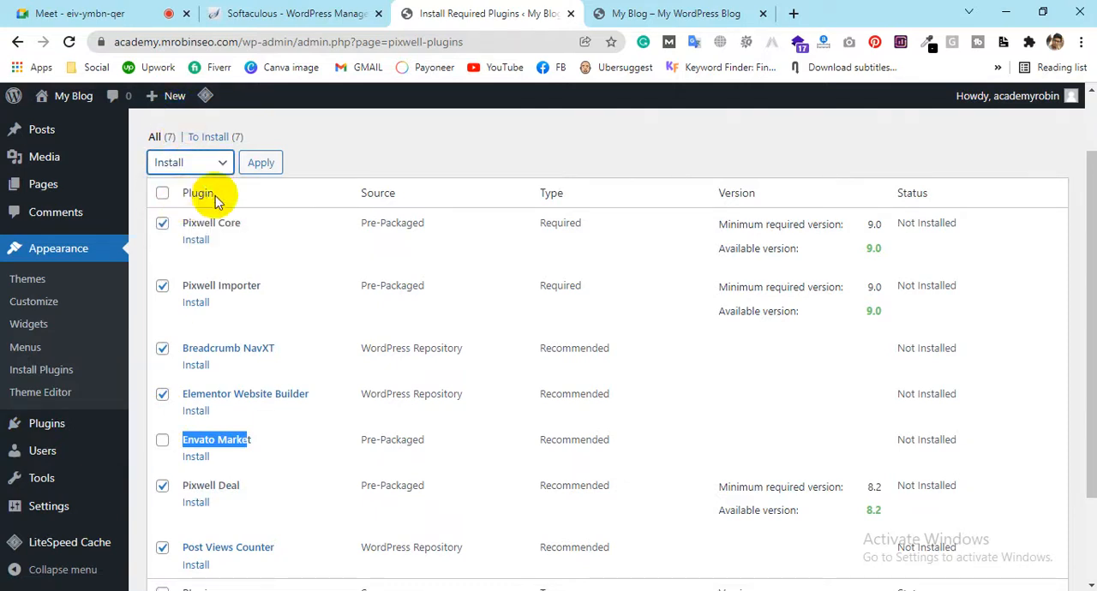
{"action": "left_click", "coordinate": [260, 163]}
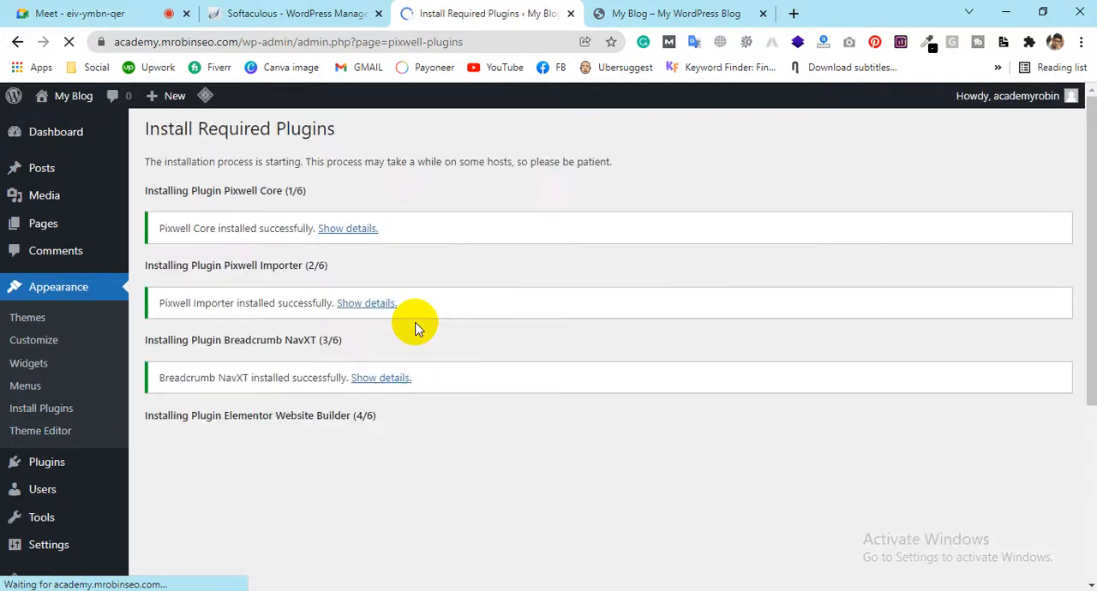
Follow the installation progress of the selected plugins down to Post Views Counter
{"action": "scroll", "coordinate": [414, 328], "scroll_direction": "down", "scroll_amount": 3}
{"action": "scroll", "coordinate": [325, 282], "scroll_direction": "up", "scroll_amount": 3}
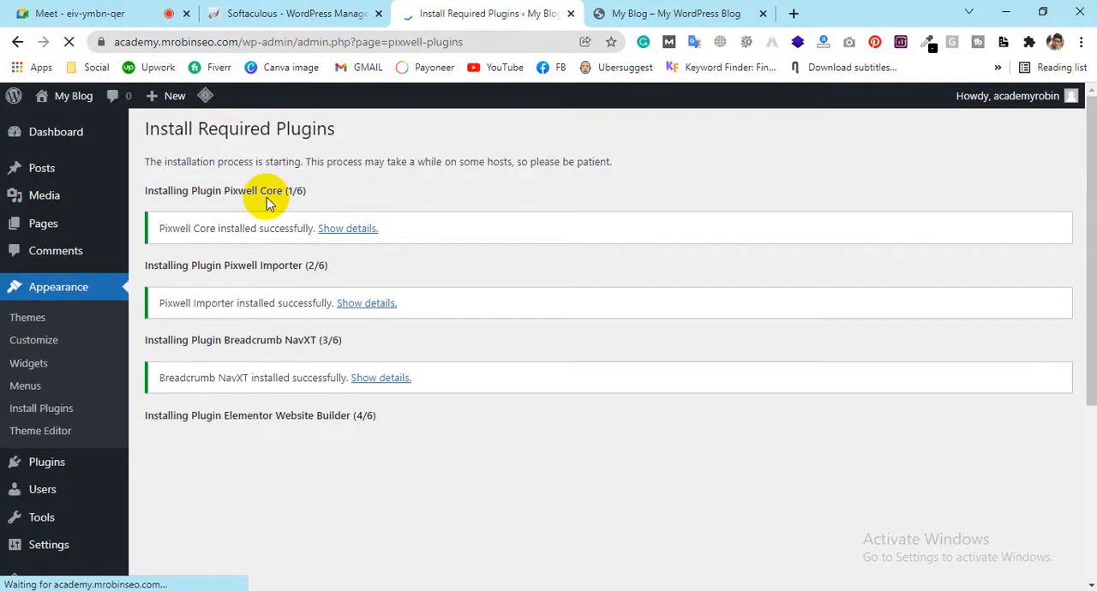
{"action": "scroll", "coordinate": [293, 210], "scroll_direction": "down", "scroll_amount": 3}
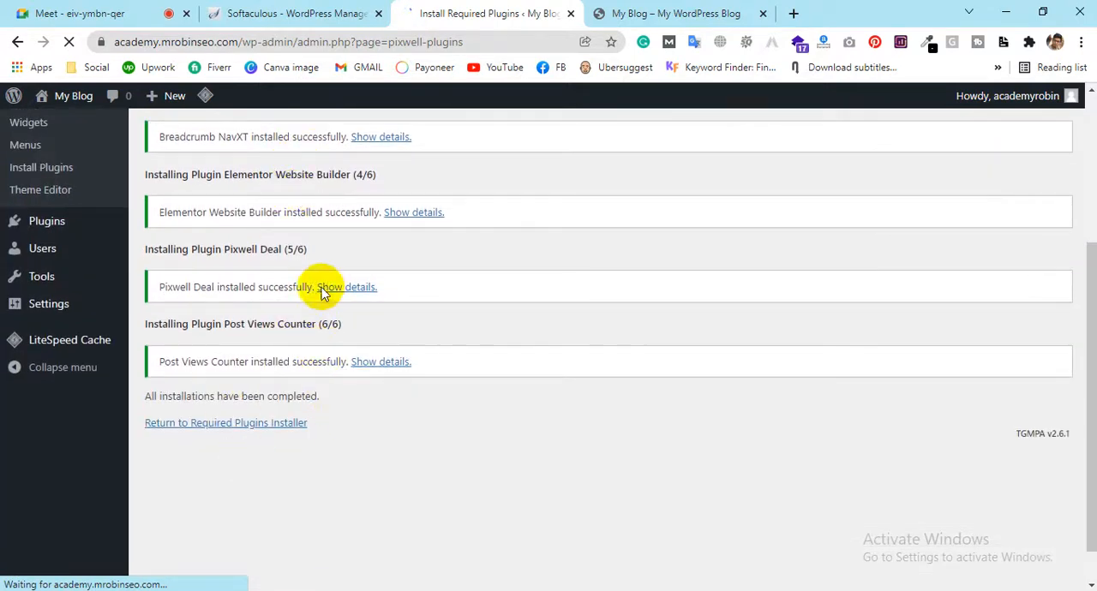
{"action": "scroll", "coordinate": [331, 342], "scroll_direction": "up", "scroll_amount": 2}
{"action": "scroll", "coordinate": [282, 223], "scroll_direction": "down", "scroll_amount": 2}
{"action": "scroll", "coordinate": [274, 282], "scroll_direction": "down", "scroll_amount": 1}
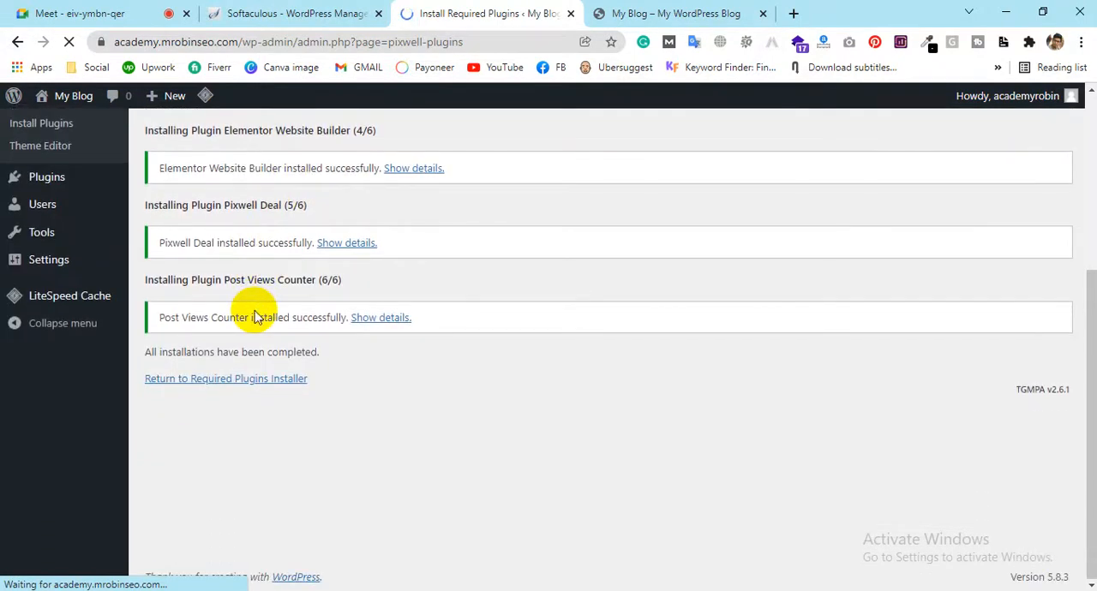
{"action": "scroll", "coordinate": [274, 228], "scroll_direction": "up", "scroll_amount": 4}
{"action": "scroll", "coordinate": [241, 231], "scroll_direction": "down", "scroll_amount": 4}
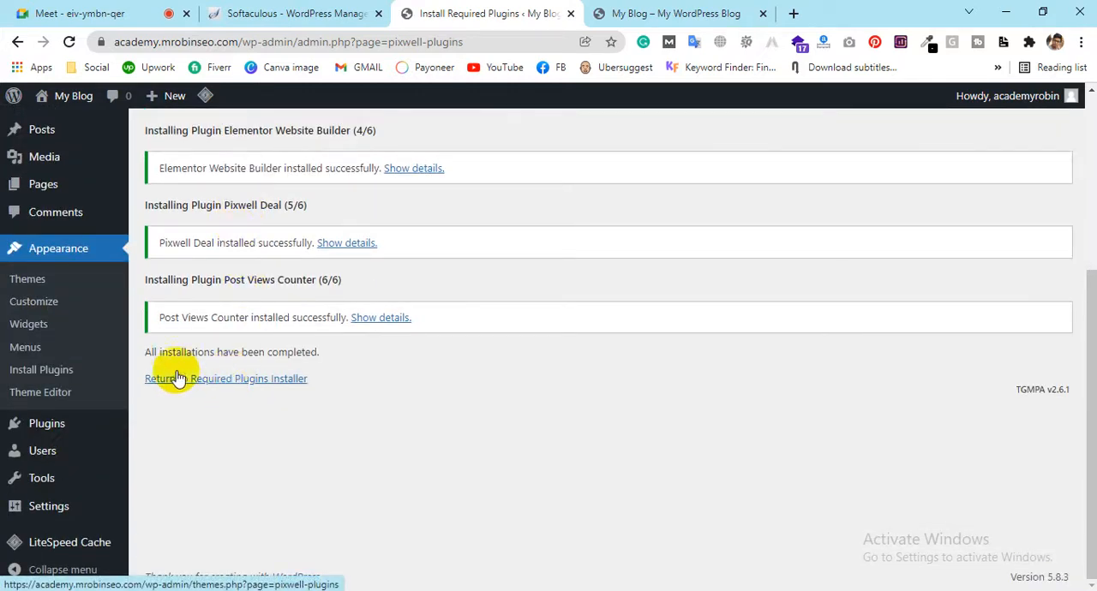
Open the installed plugins list and review its entries from Post Views Counter up to Akismet Anti-Spam
{"action": "mouse_move", "coordinate": [56, 432]}
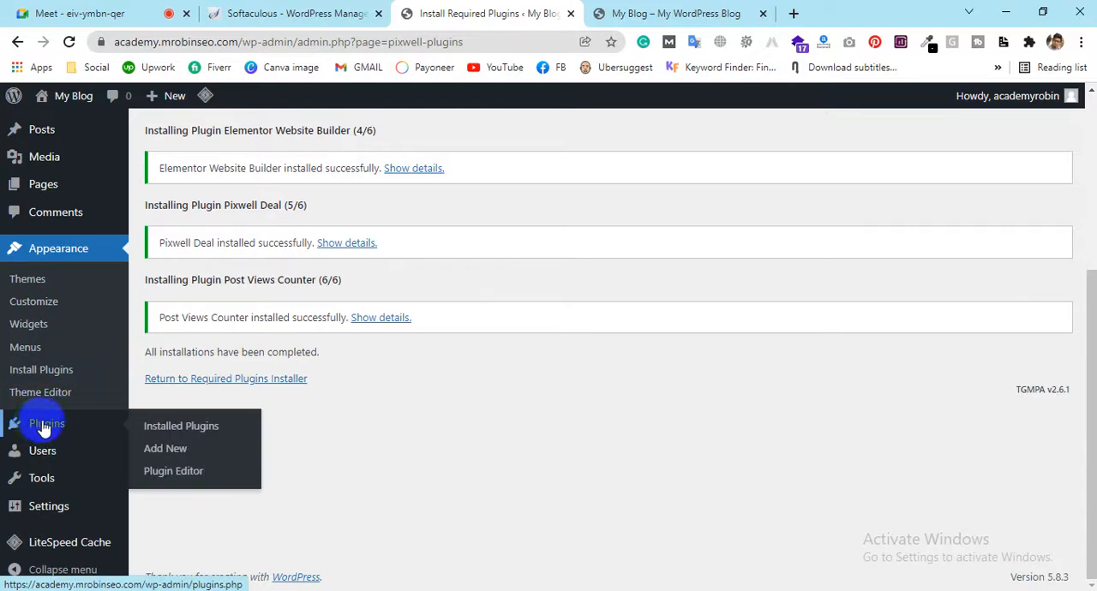
{"action": "left_click", "coordinate": [191, 430]}
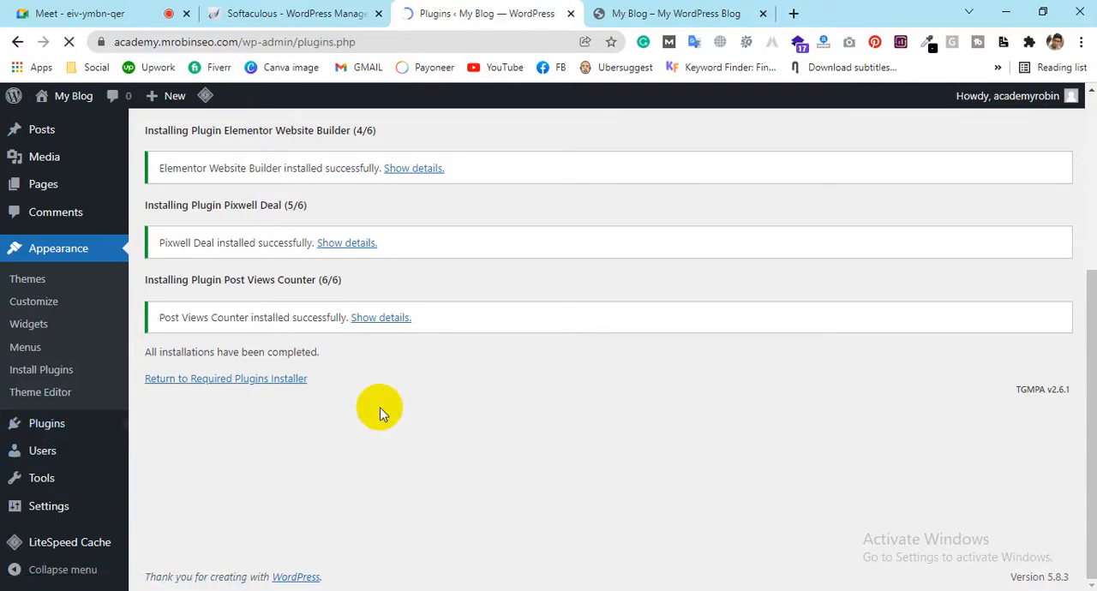
{"action": "scroll", "coordinate": [353, 358], "scroll_direction": "down", "scroll_amount": 1}
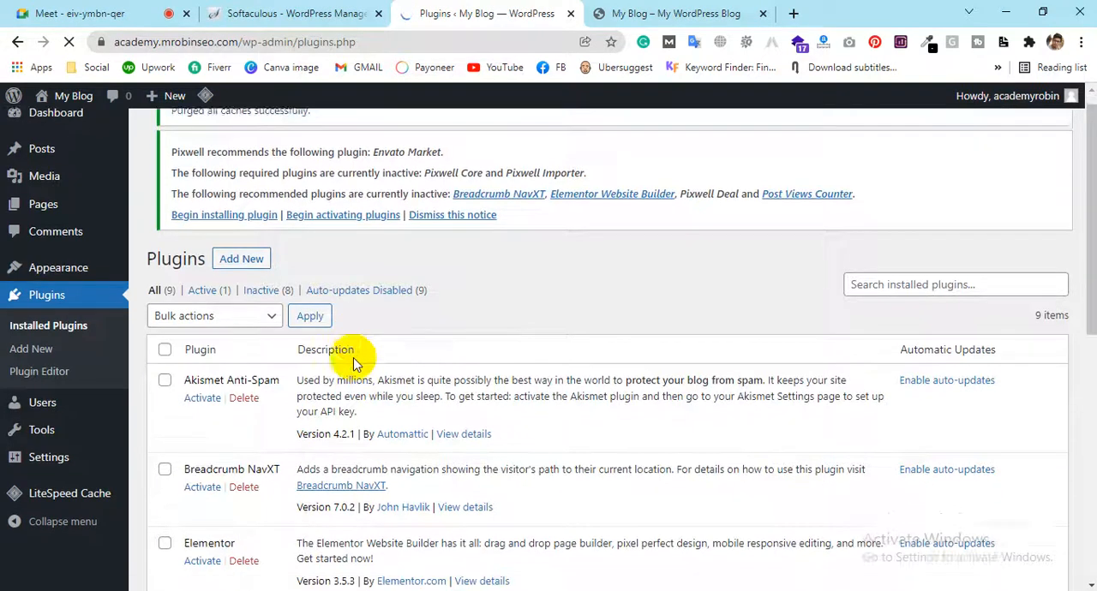
{"action": "scroll", "coordinate": [196, 223], "scroll_direction": "down", "scroll_amount": 6}
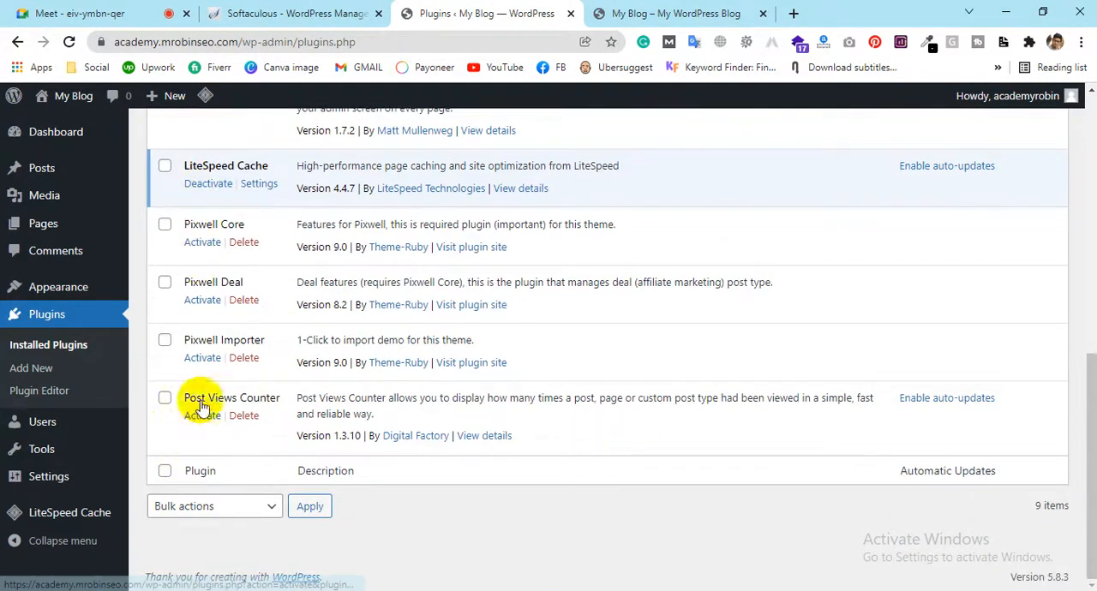
{"action": "scroll", "coordinate": [199, 245], "scroll_direction": "up", "scroll_amount": 1}
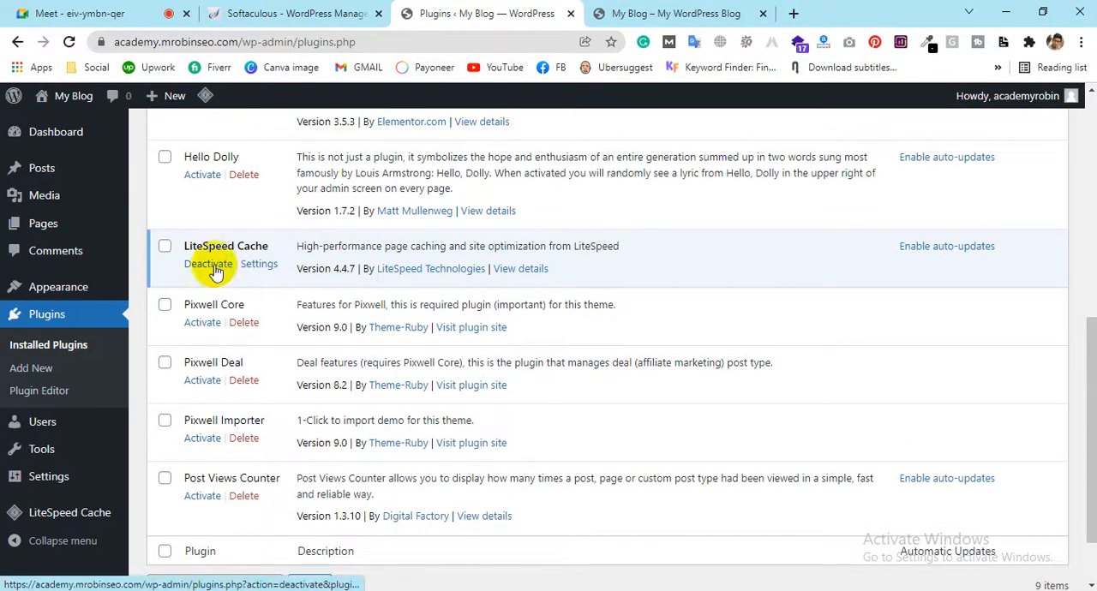
{"action": "scroll", "coordinate": [206, 250], "scroll_direction": "up", "scroll_amount": 1}
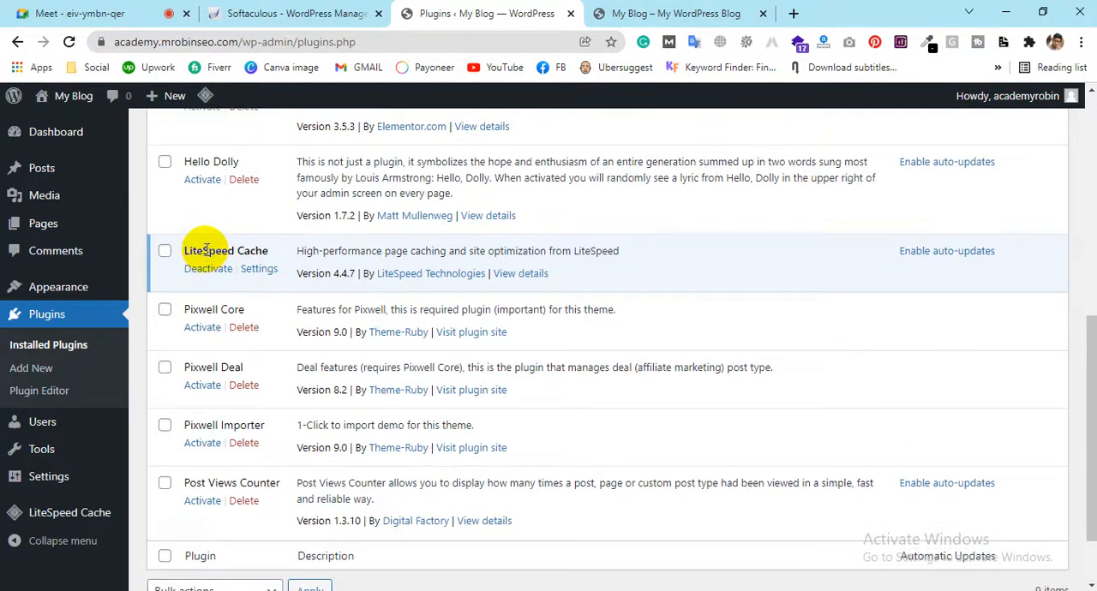
{"action": "scroll", "coordinate": [206, 249], "scroll_direction": "up", "scroll_amount": 1}
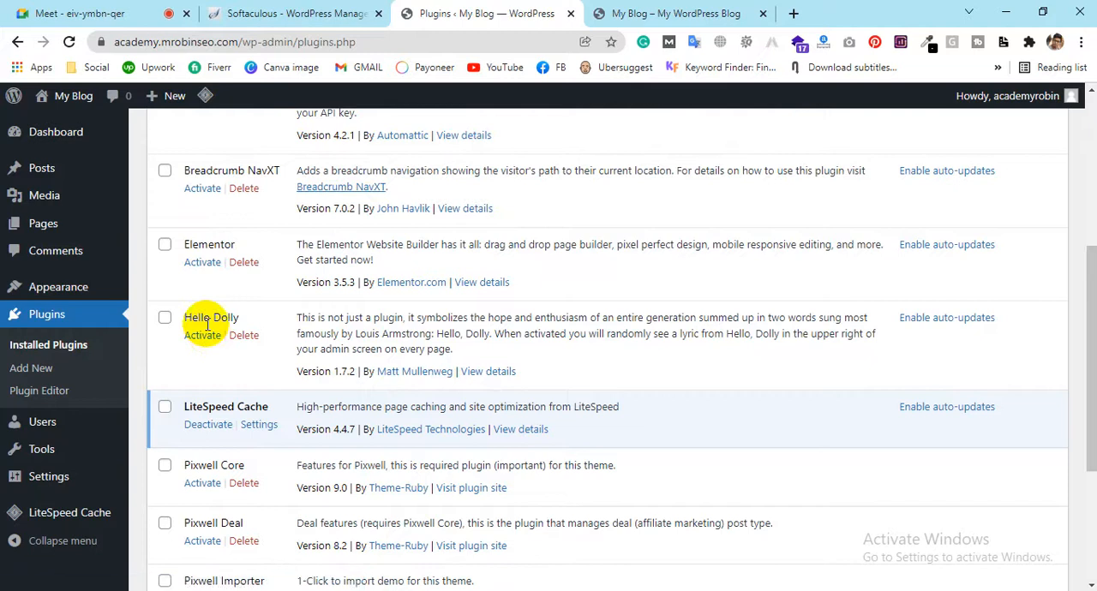
{"action": "scroll", "coordinate": [206, 324], "scroll_direction": "up", "scroll_amount": 3}
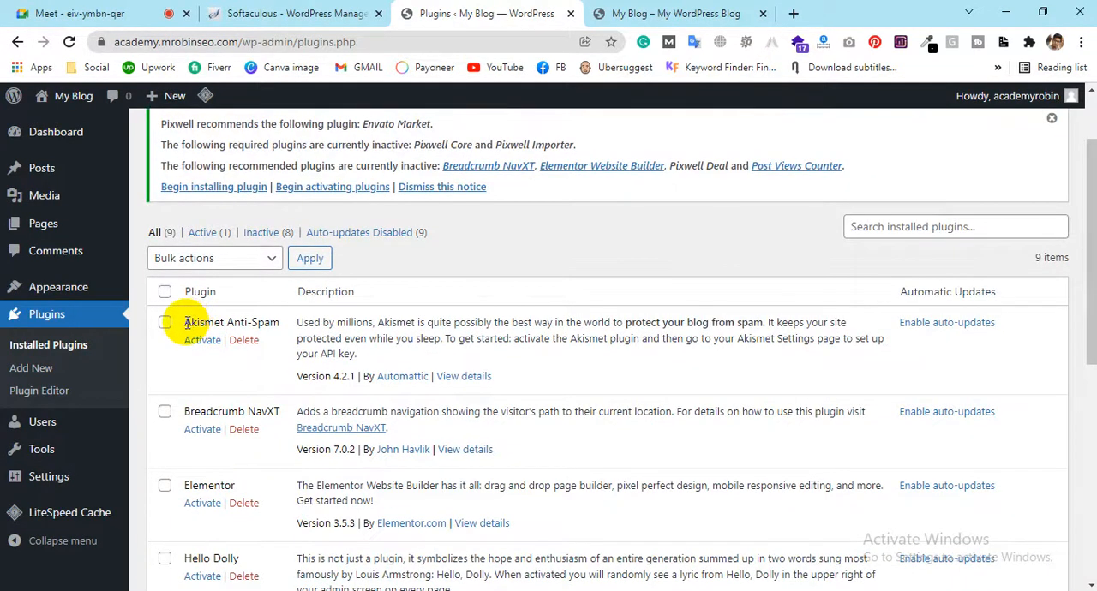
{"action": "left_click_drag", "start_coordinate": [185, 322], "coordinate": [279, 322]}
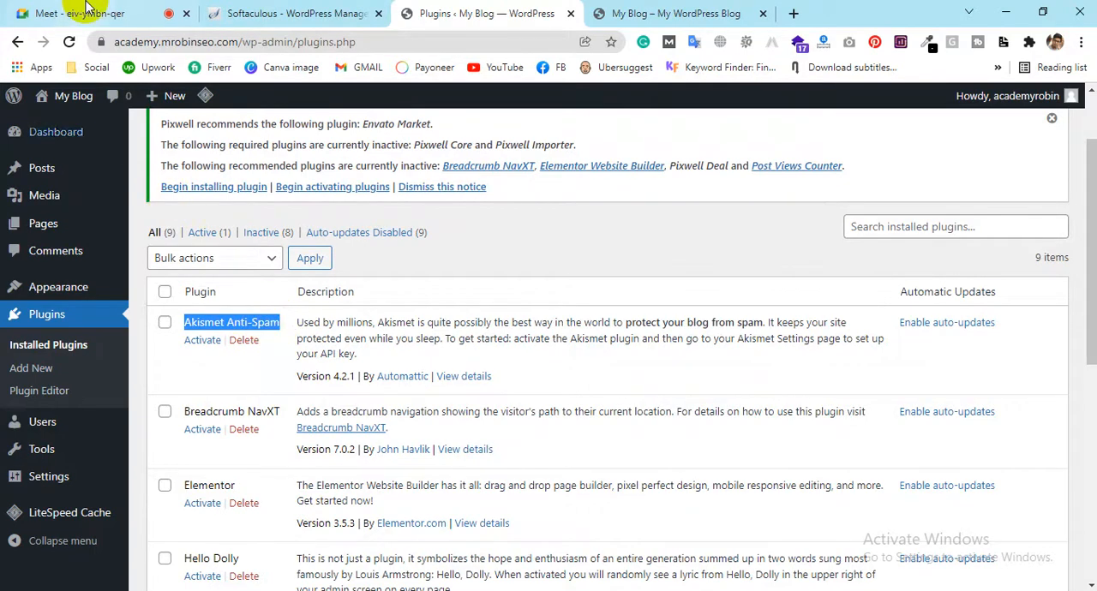
Switch to the Google Meet call, admit the waiting participant and return to the WordPress plugins page
{"action": "key", "text": "ctrl+1"}
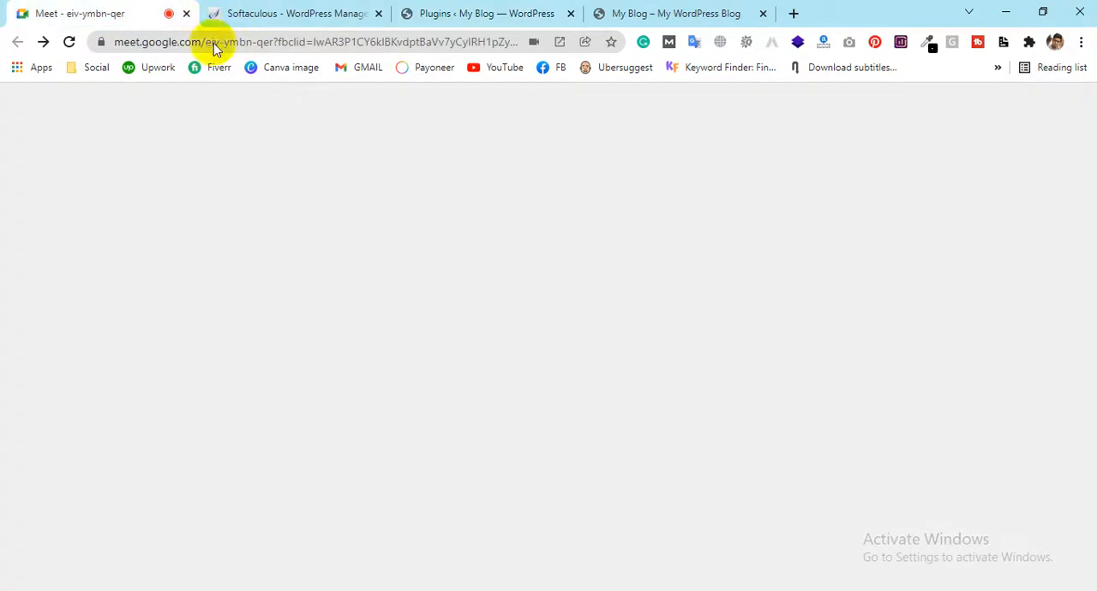
{"action": "left_click", "coordinate": [724, 178]}
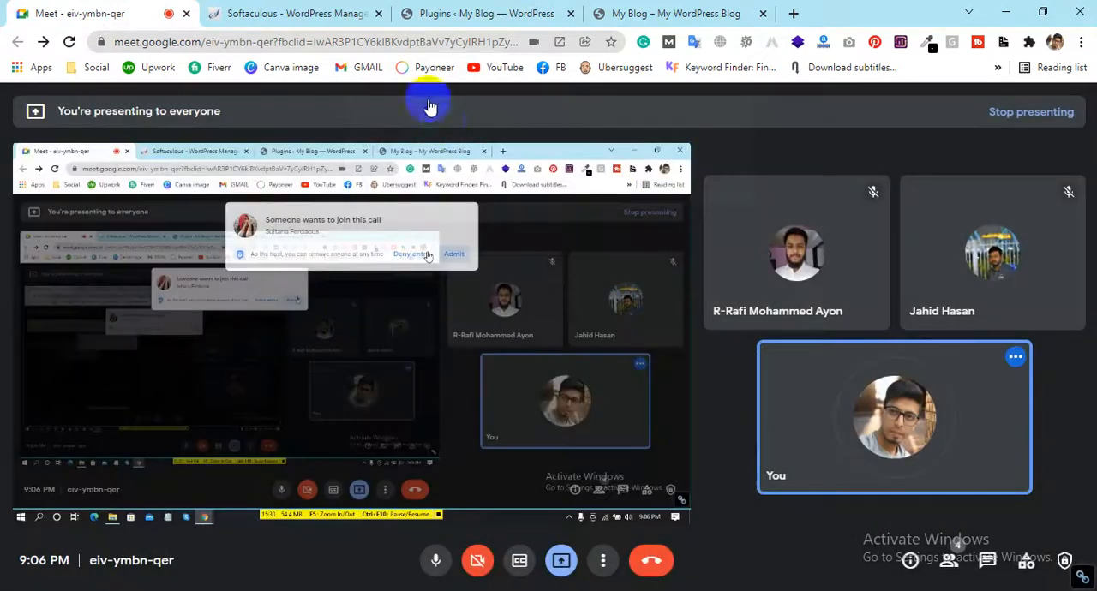
{"action": "left_click", "coordinate": [467, 13]}
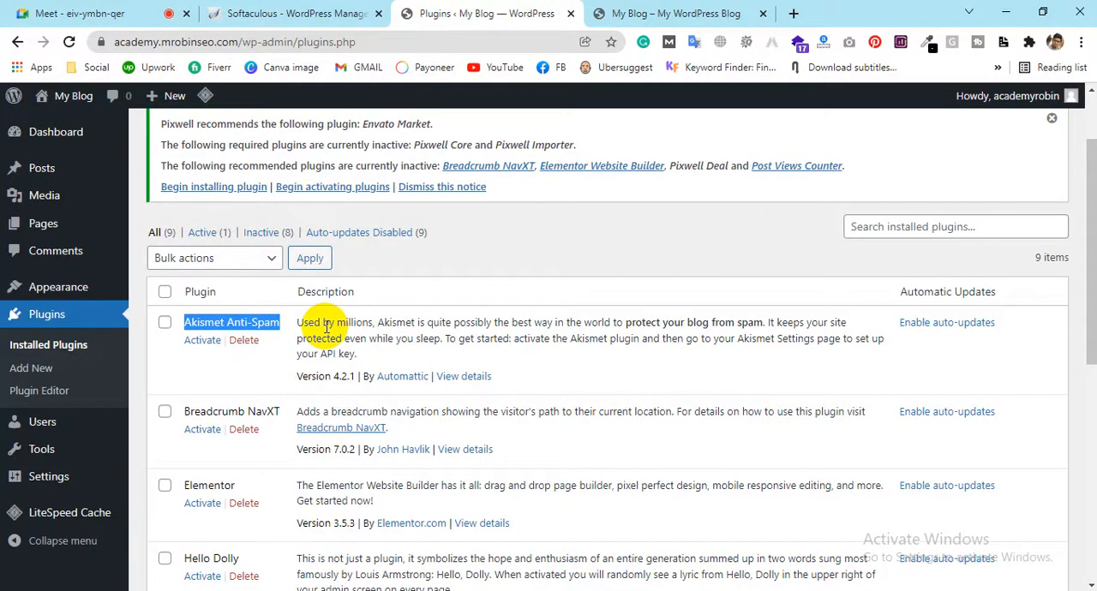
Check the Softaculous WordPress Management page and the blog's front page in their open browser pages
{"action": "left_click", "coordinate": [284, 12]}
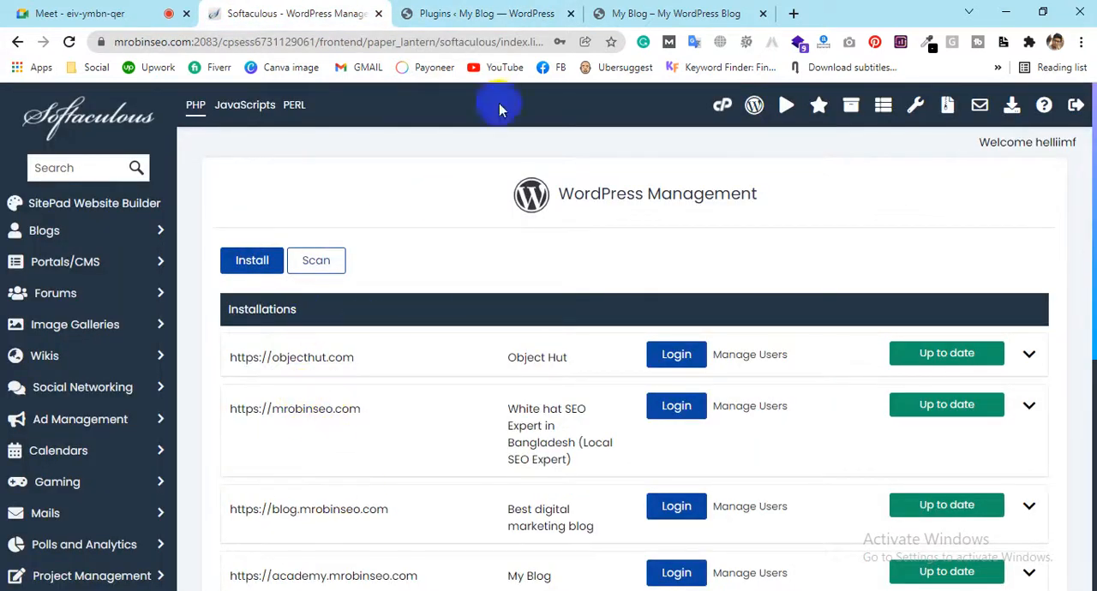
{"action": "left_click", "coordinate": [702, 13]}
{"action": "scroll", "coordinate": [555, 389], "scroll_direction": "down", "scroll_amount": 5}
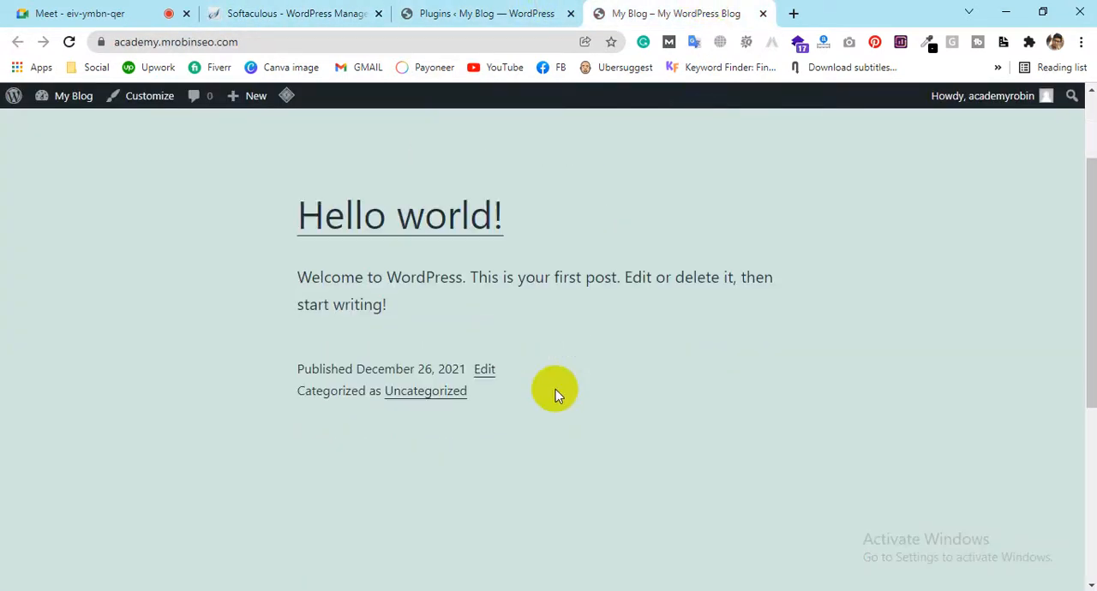
{"action": "scroll", "coordinate": [564, 352], "scroll_direction": "up", "scroll_amount": 5}
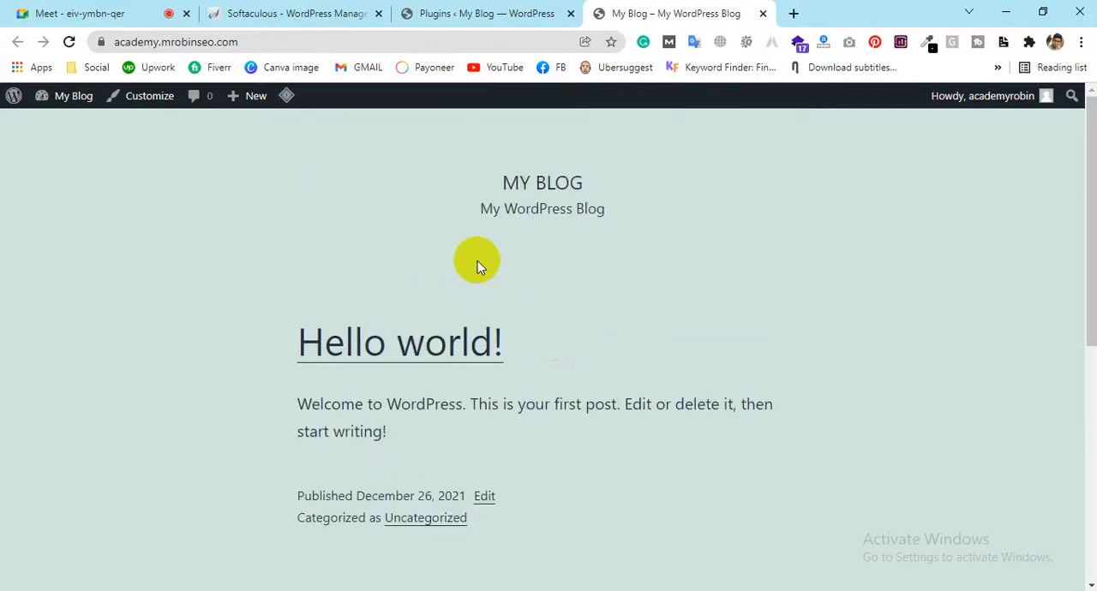
Return to the installed plugins list and delete the Hello Dolly plugin, confirming the deletion
{"action": "left_click", "coordinate": [451, 12]}
{"action": "scroll", "coordinate": [272, 311], "scroll_direction": "down", "scroll_amount": 2}
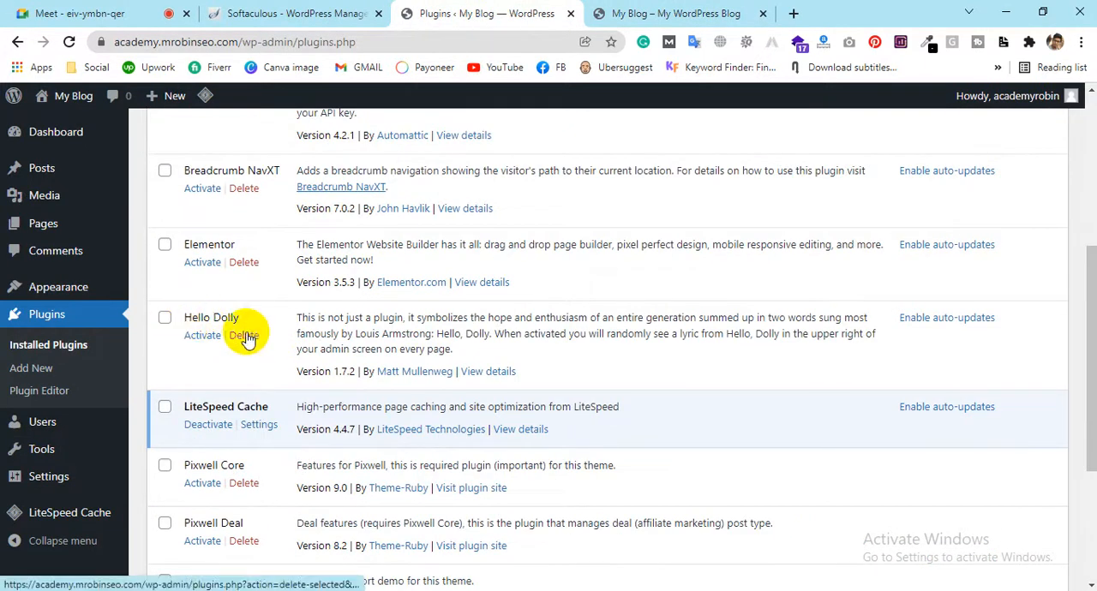
{"action": "left_click", "coordinate": [244, 335]}
{"action": "left_click", "coordinate": [626, 131]}
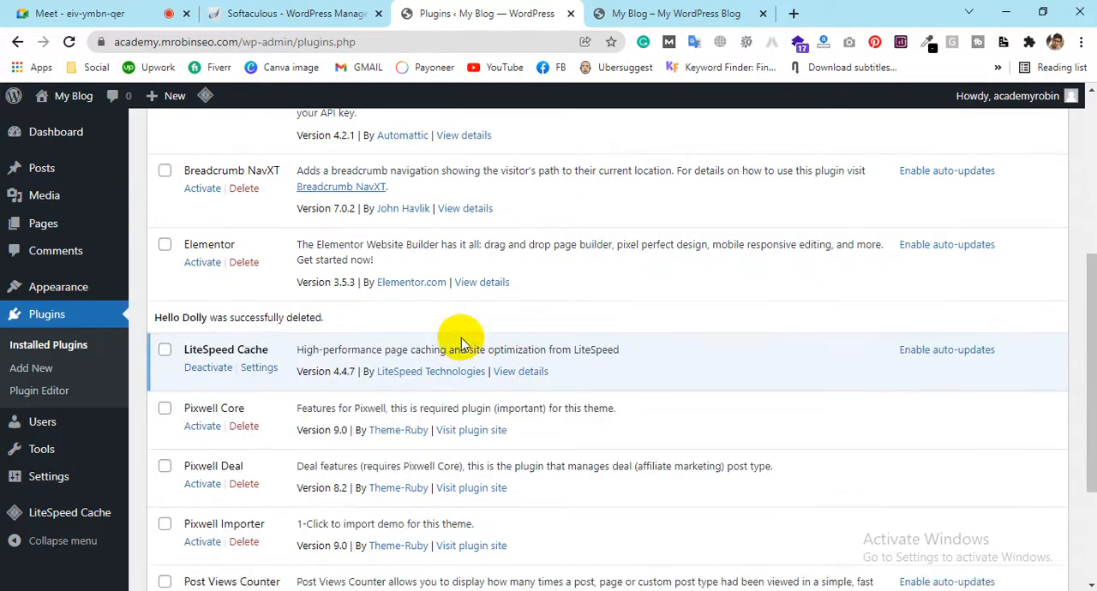
{"action": "scroll", "coordinate": [458, 337], "scroll_direction": "up", "scroll_amount": 4}
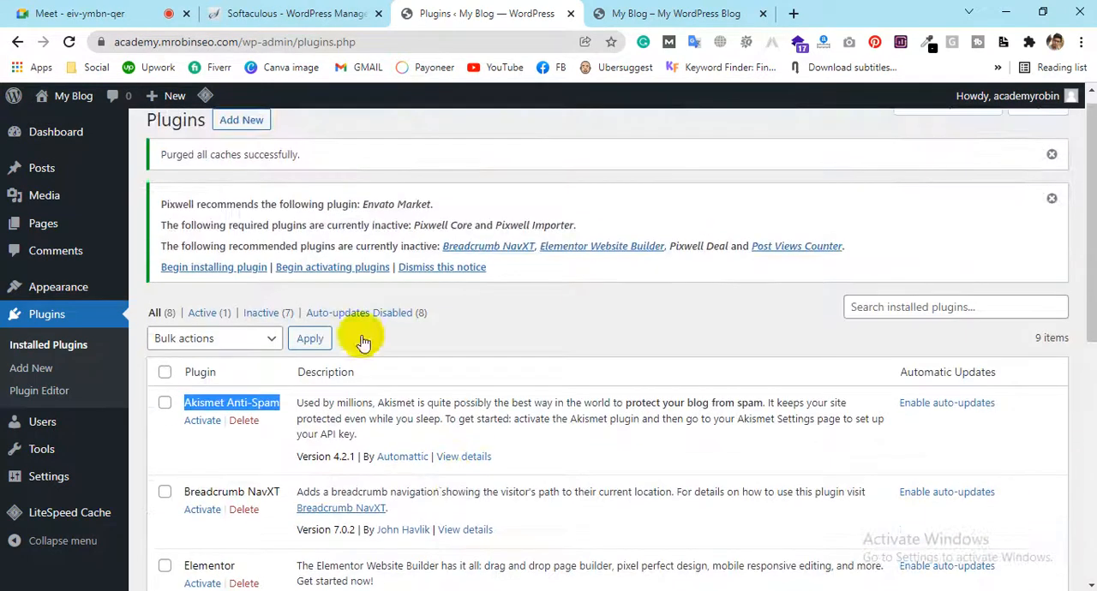
Review the installed plugins list from Akismet Anti-Spam down to Post Views Counter
{"action": "left_click", "coordinate": [257, 402]}
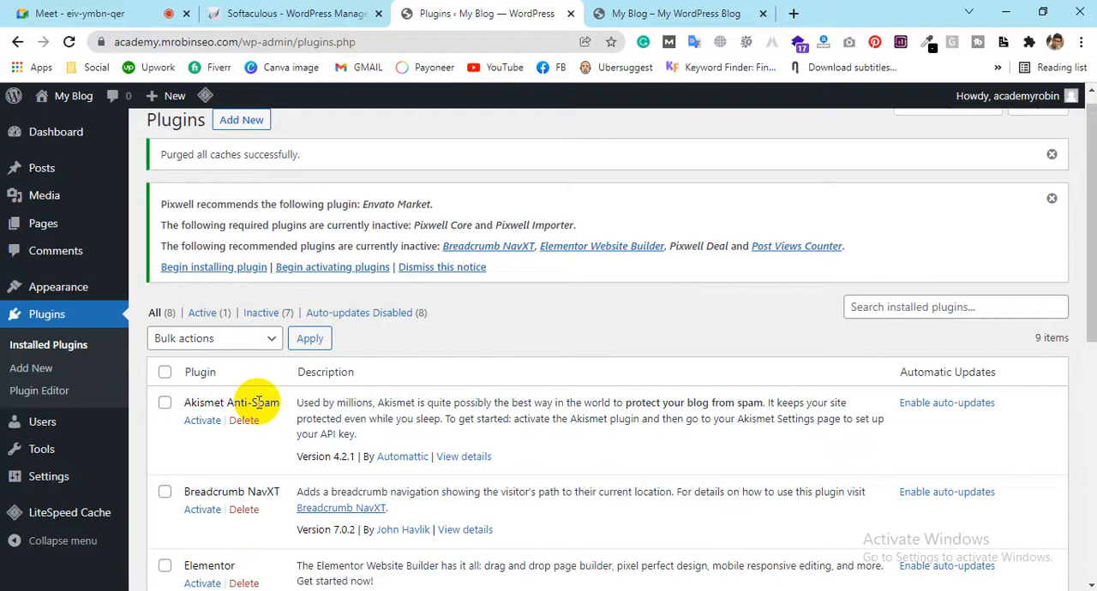
{"action": "scroll", "coordinate": [359, 479], "scroll_direction": "down", "scroll_amount": 6}
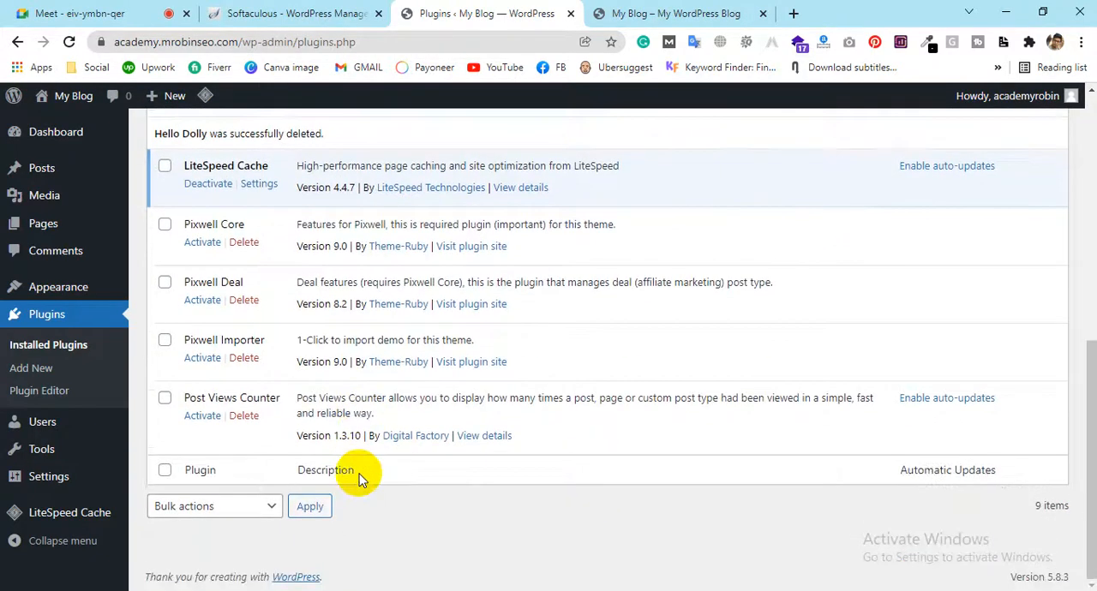
{"action": "scroll", "coordinate": [360, 480], "scroll_direction": "up", "scroll_amount": 6}
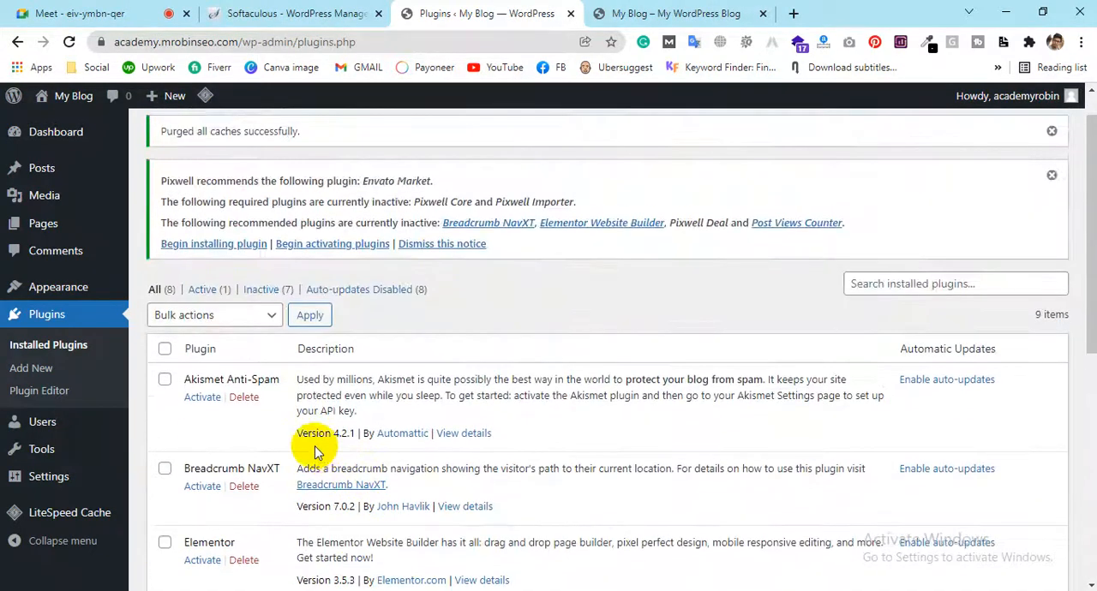
{"action": "scroll", "coordinate": [314, 452], "scroll_direction": "down", "scroll_amount": 1}
{"action": "scroll", "coordinate": [197, 318], "scroll_direction": "down", "scroll_amount": 1}
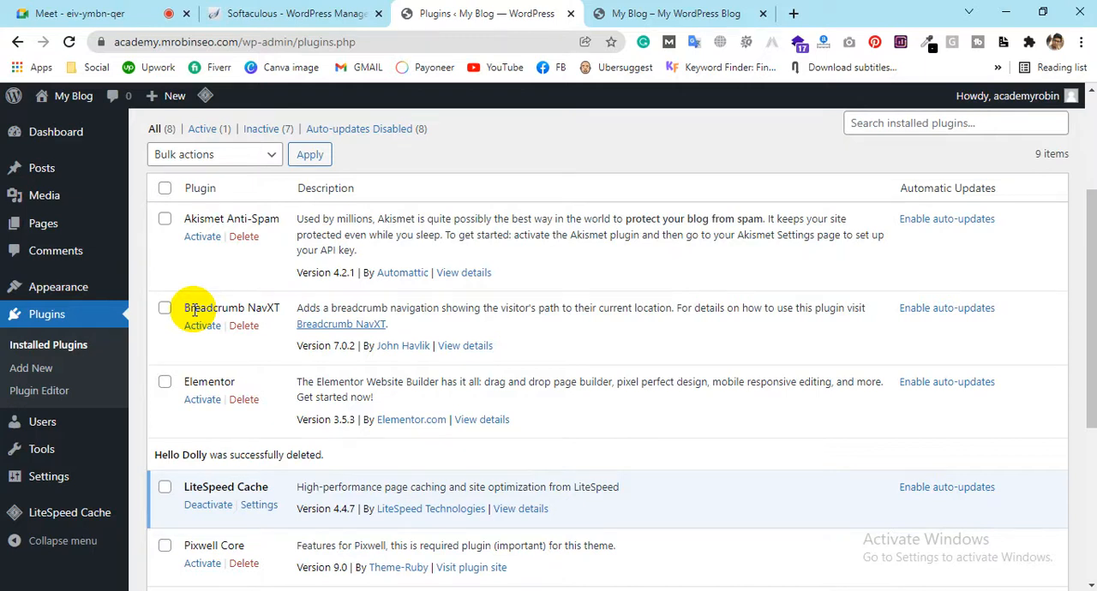
View the blog's front page, open its Hello world! post and highlight the hello-world slug in the address
{"action": "left_click", "coordinate": [622, 14]}
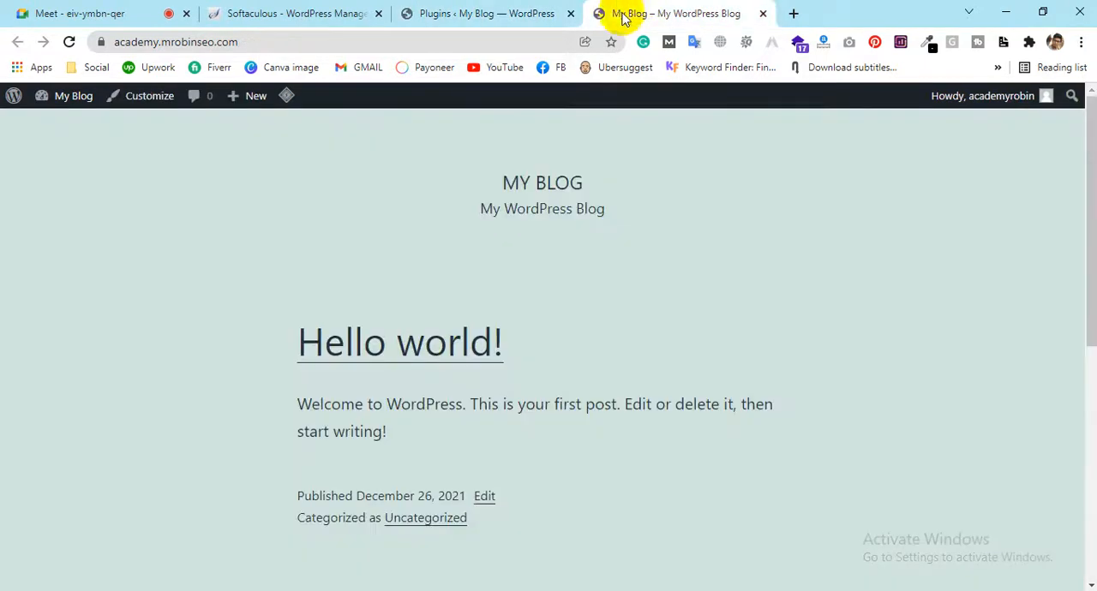
{"action": "scroll", "coordinate": [534, 416], "scroll_direction": "down", "scroll_amount": 3}
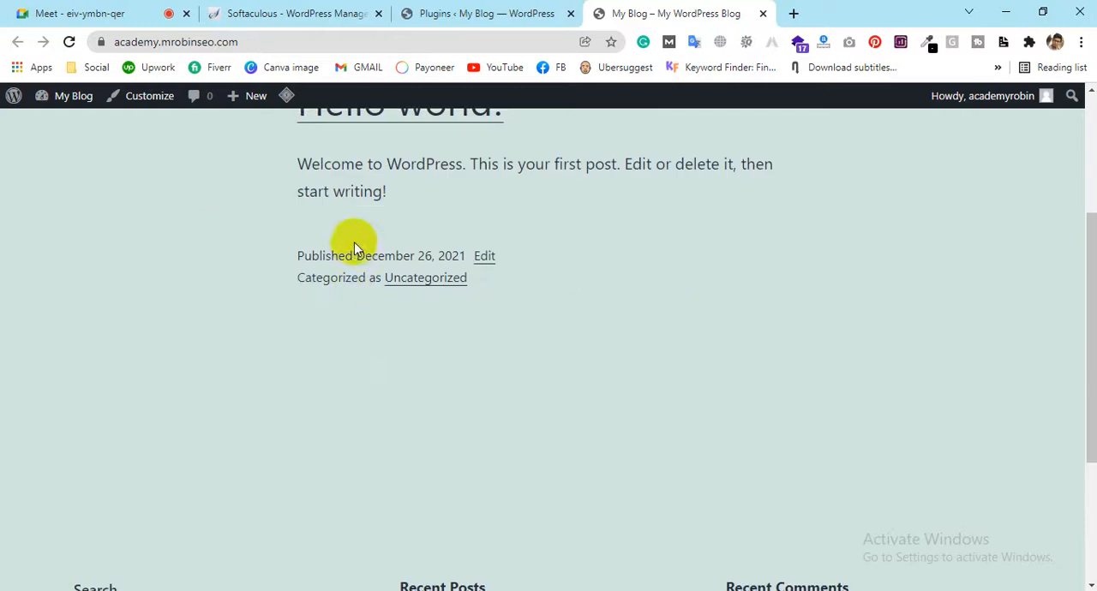
{"action": "scroll", "coordinate": [354, 245], "scroll_direction": "up", "scroll_amount": 1}
{"action": "left_click", "coordinate": [396, 190]}
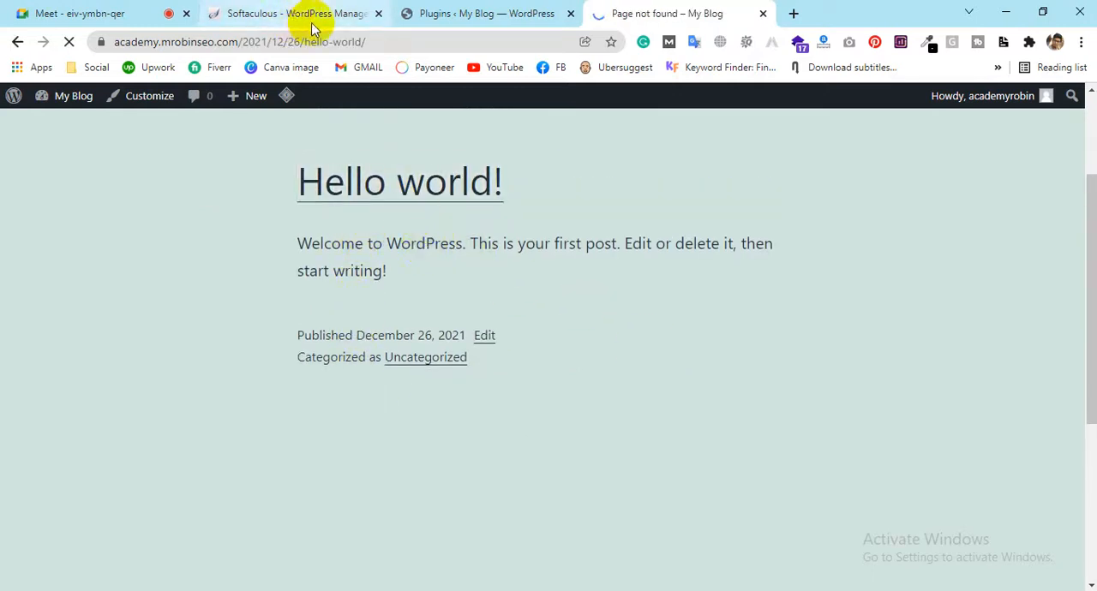
{"action": "left_click_drag", "start_coordinate": [305, 41], "coordinate": [507, 55]}
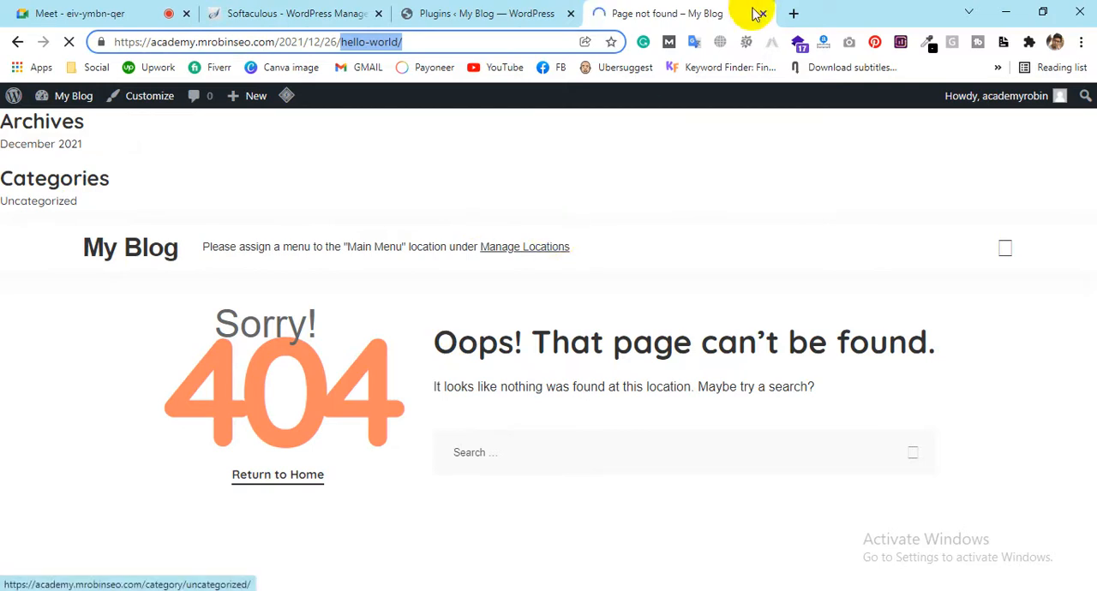
Open objecthut.com in a new tab, go to the Personalized for the Custom gaming mouse article and highlight its breadcrumb trail
{"action": "left_click", "coordinate": [793, 13]}
{"action": "type", "text": "objecthut.com"}
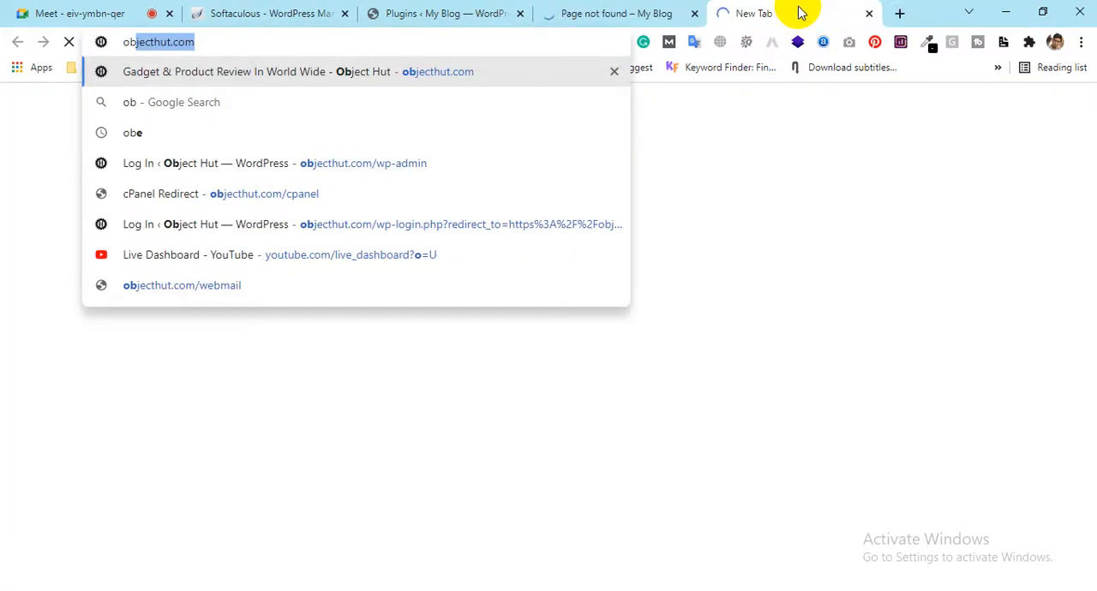
{"action": "key", "text": "Return"}
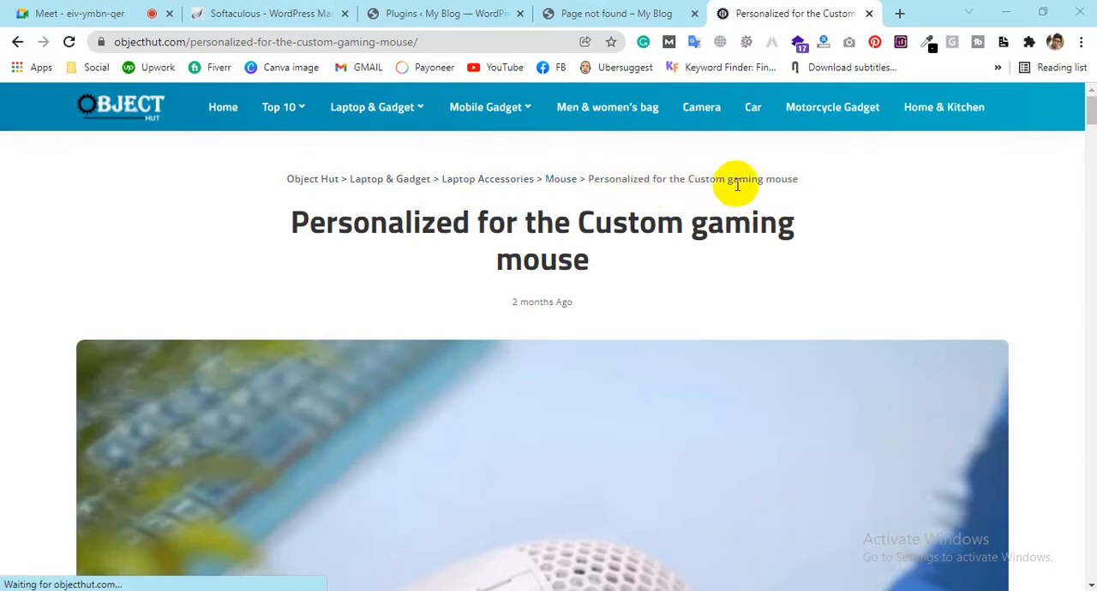
{"action": "left_click_drag", "start_coordinate": [840, 179], "coordinate": [233, 176]}
{"action": "left_click", "coordinate": [233, 176]}
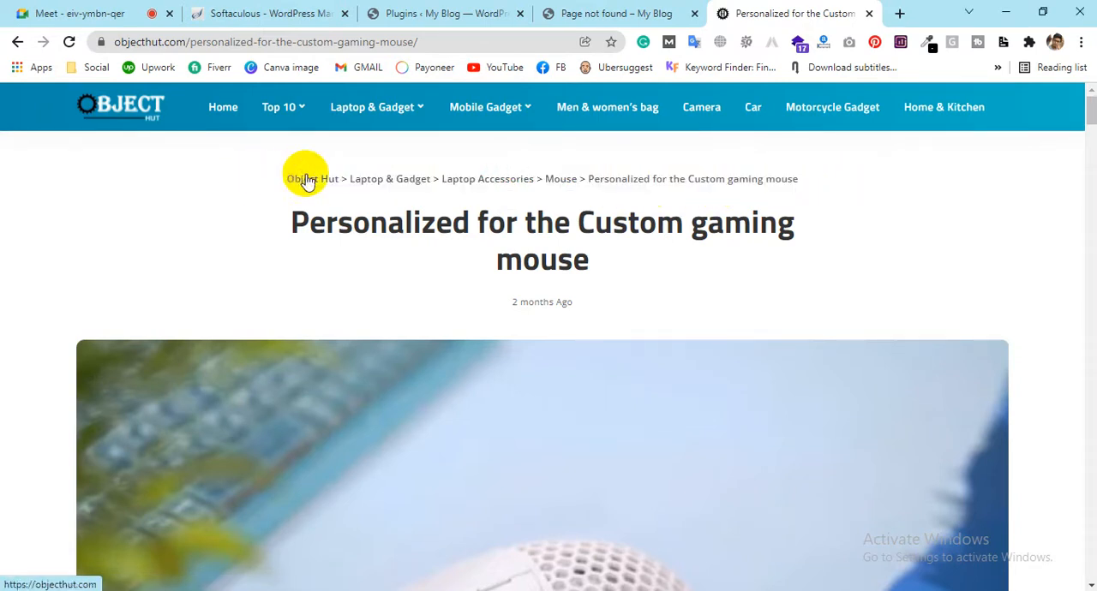
Look through the opening of the gaming mouse article and highlight the full breadcrumb trail above its title
{"action": "scroll", "coordinate": [526, 366], "scroll_direction": "down", "scroll_amount": 7}
{"action": "scroll", "coordinate": [518, 352], "scroll_direction": "up", "scroll_amount": 3}
{"action": "scroll", "coordinate": [517, 352], "scroll_direction": "down", "scroll_amount": 15}
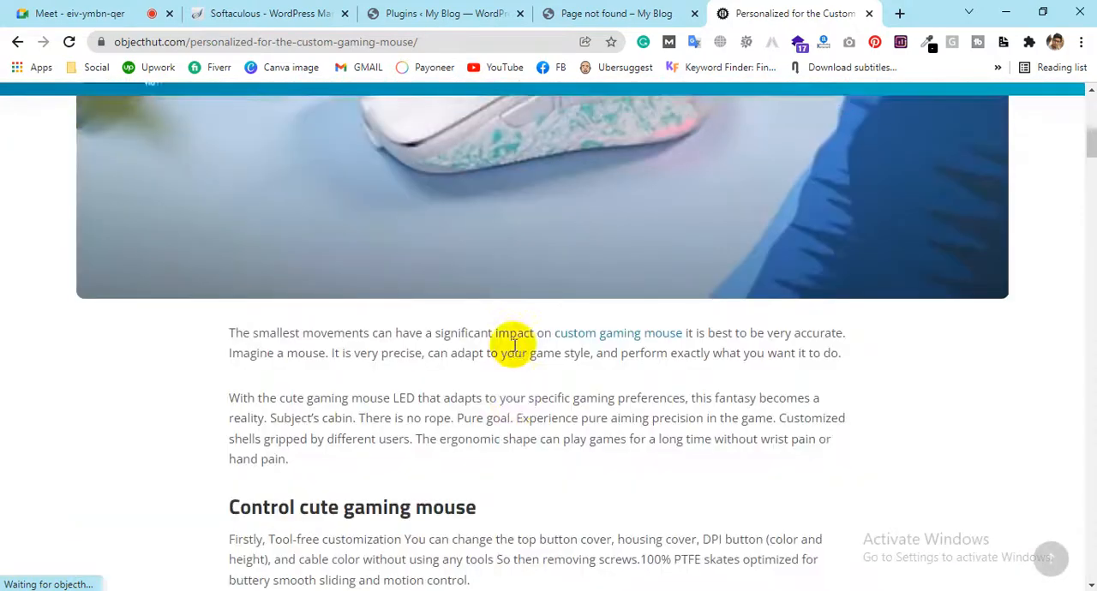
{"action": "scroll", "coordinate": [248, 160], "scroll_direction": "up", "scroll_amount": 15}
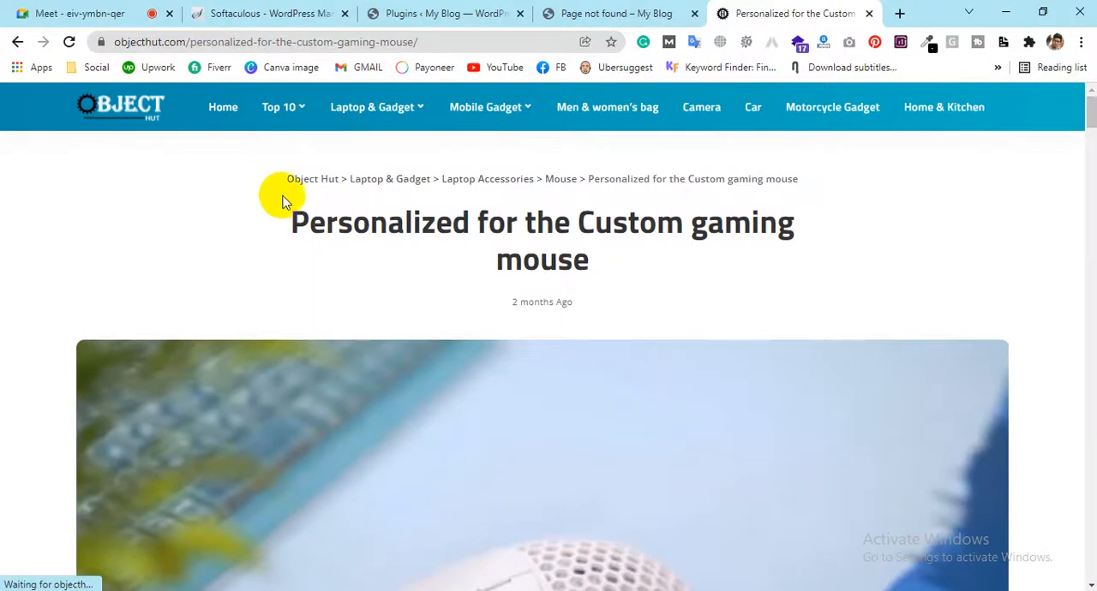
{"action": "left_click_drag", "start_coordinate": [279, 179], "coordinate": [828, 171]}
Highlight the Breadcrumb NavXT name in the WordPress plugins list and compare it with the Object Hut article's breadcrumb trail
{"action": "left_click", "coordinate": [428, 13]}
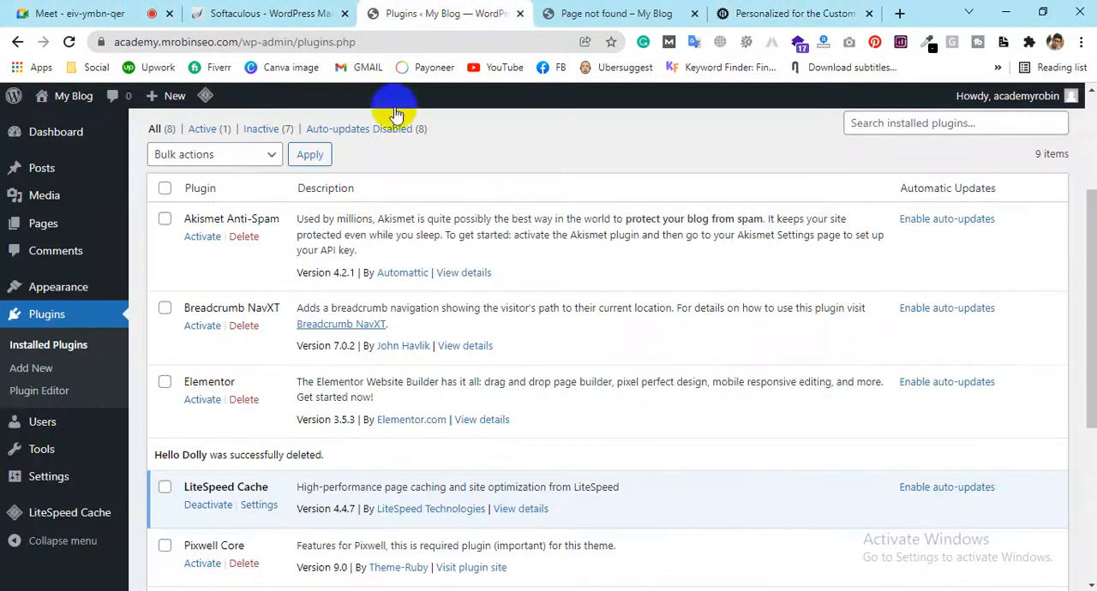
{"action": "left_click_drag", "start_coordinate": [279, 307], "coordinate": [178, 304]}
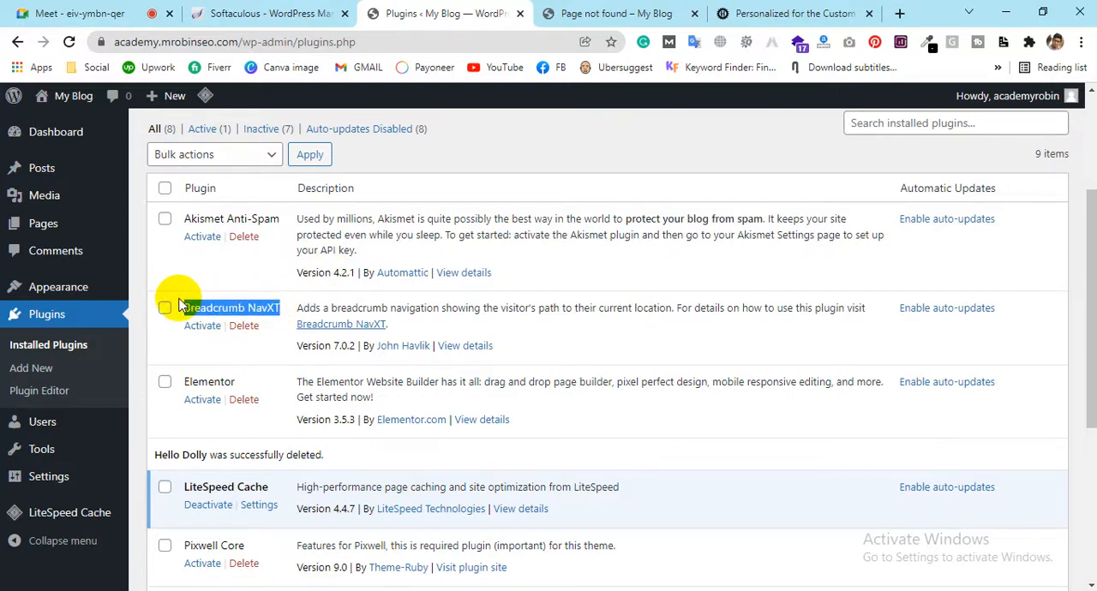
{"action": "left_click", "coordinate": [792, 12]}
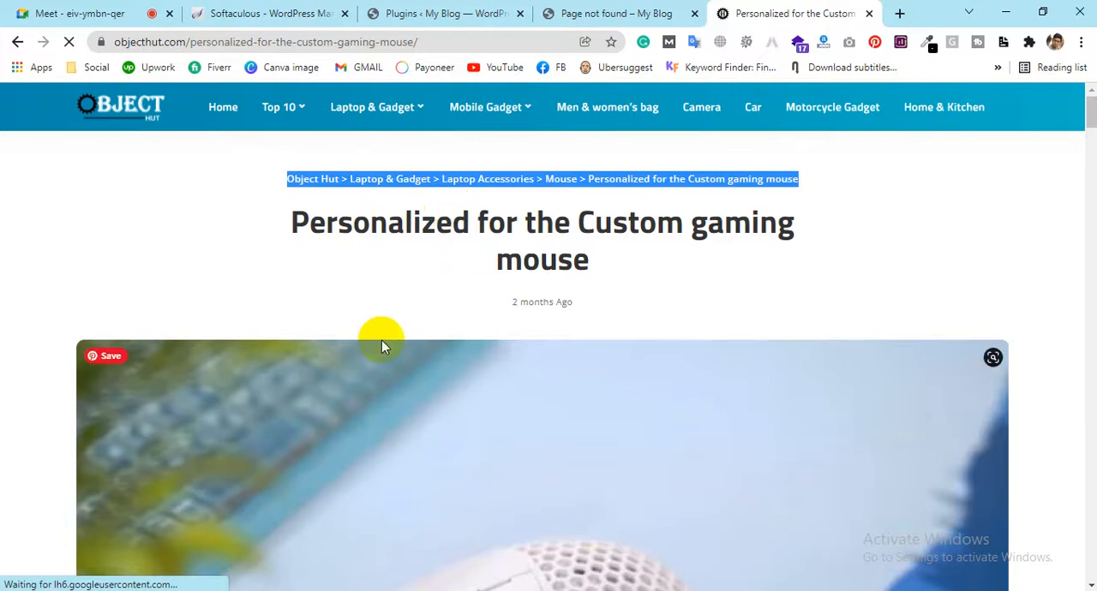
Highlight the Elementor name in the plugins list and view the Object Hut article's body layout for comparison
{"action": "left_click", "coordinate": [394, 10]}
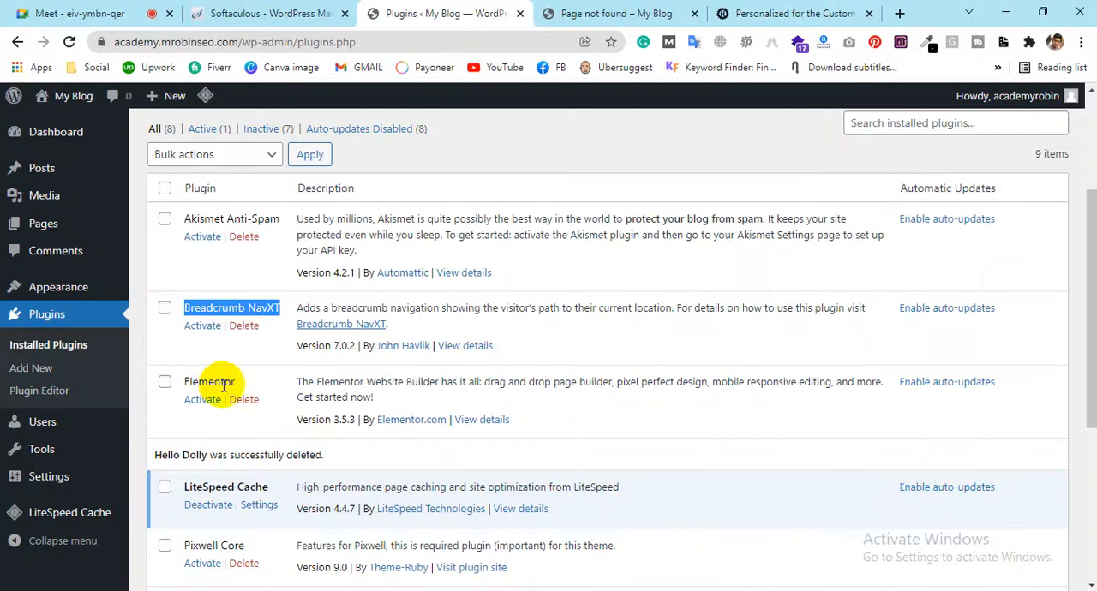
{"action": "left_click_drag", "start_coordinate": [234, 383], "coordinate": [198, 394]}
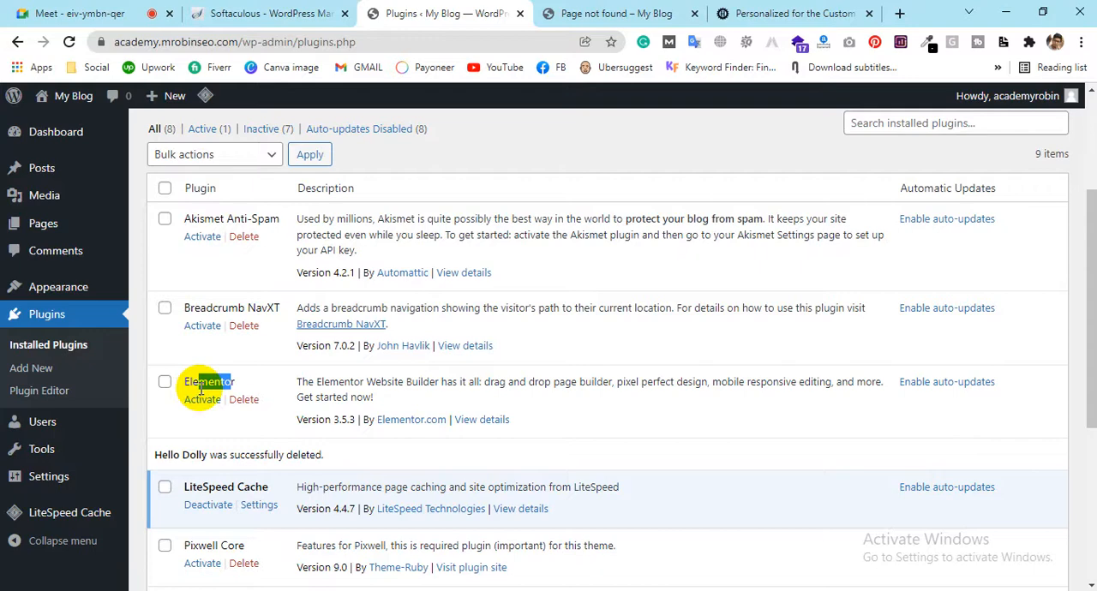
{"action": "left_click", "coordinate": [791, 12]}
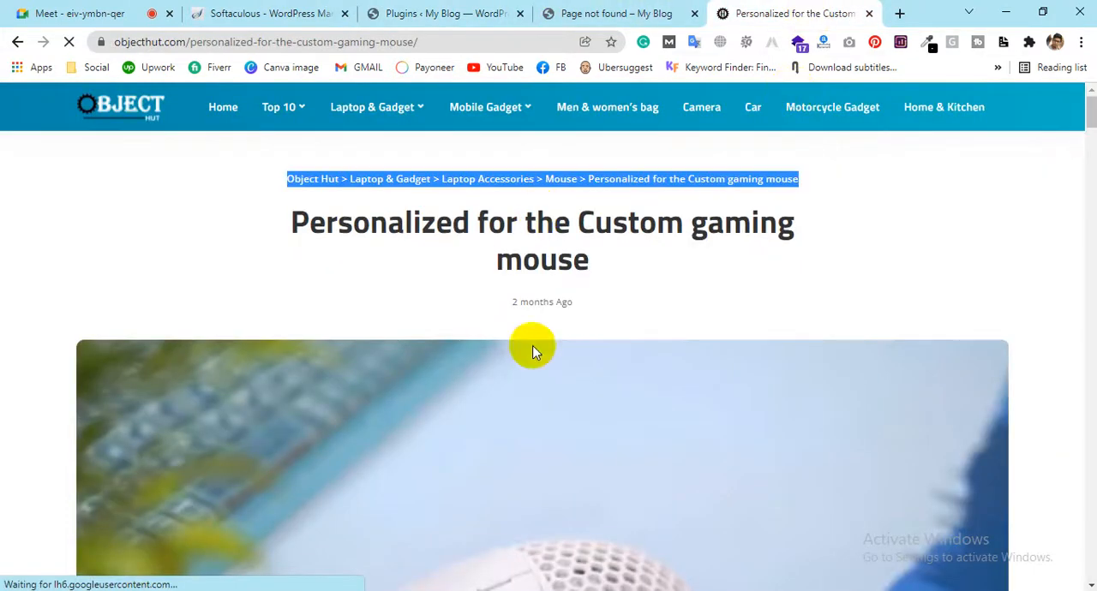
{"action": "scroll", "coordinate": [548, 342], "scroll_direction": "down", "scroll_amount": 10}
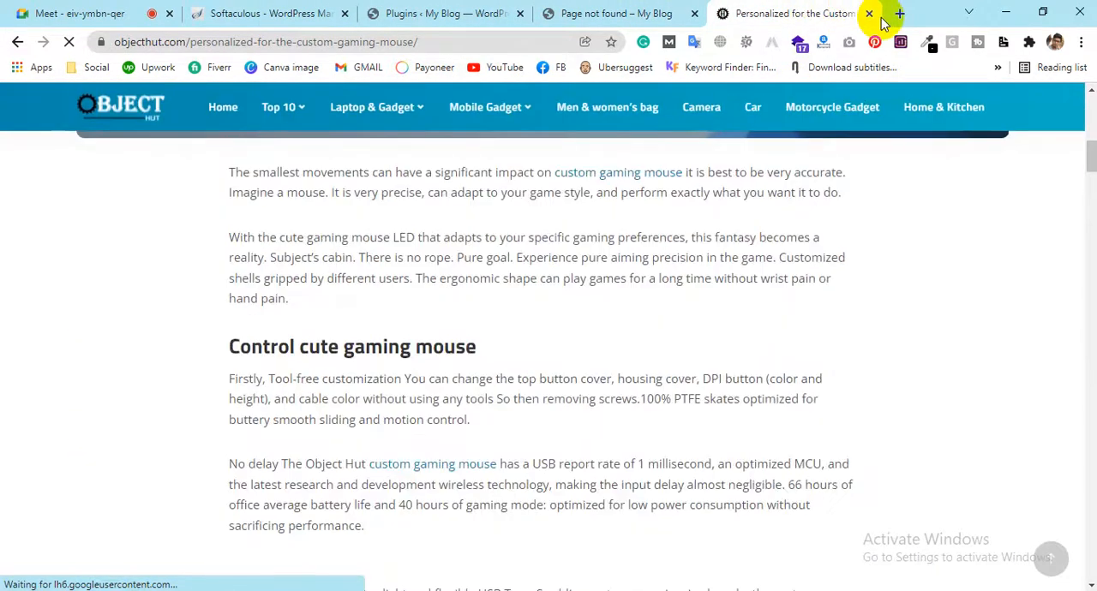
Open mrobinseo.com in a new tab, look over its front page and close that tab
{"action": "left_click", "coordinate": [898, 14]}
{"action": "type", "text": "mr"}
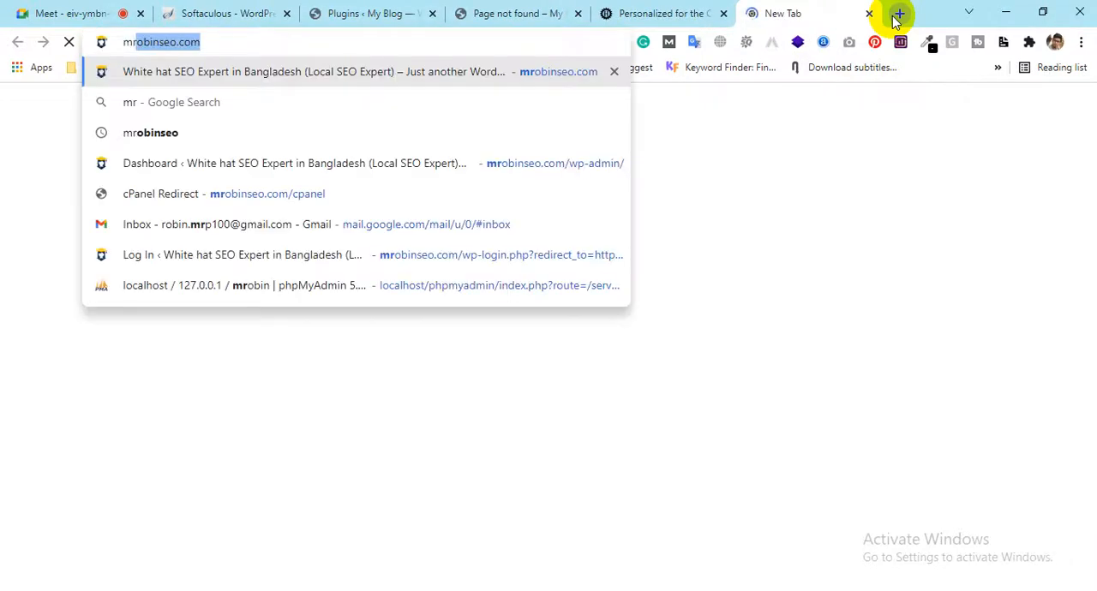
{"action": "key", "text": "Return"}
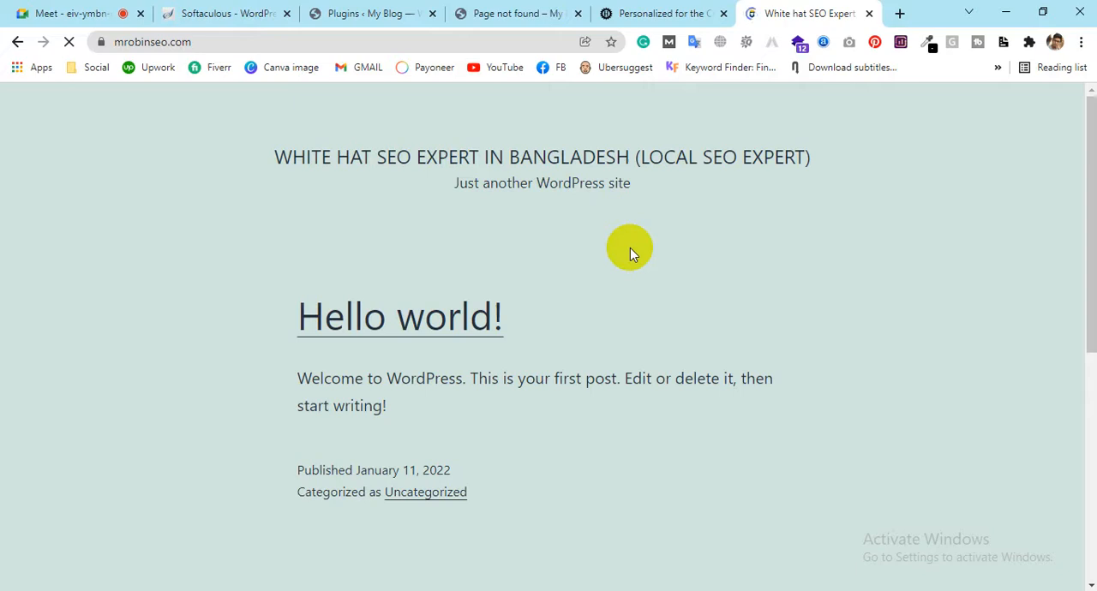
{"action": "scroll", "coordinate": [630, 253], "scroll_direction": "down", "scroll_amount": 3}
{"action": "scroll", "coordinate": [623, 241], "scroll_direction": "up", "scroll_amount": 3}
{"action": "scroll", "coordinate": [623, 241], "scroll_direction": "down", "scroll_amount": 4}
{"action": "scroll", "coordinate": [617, 219], "scroll_direction": "up", "scroll_amount": 3}
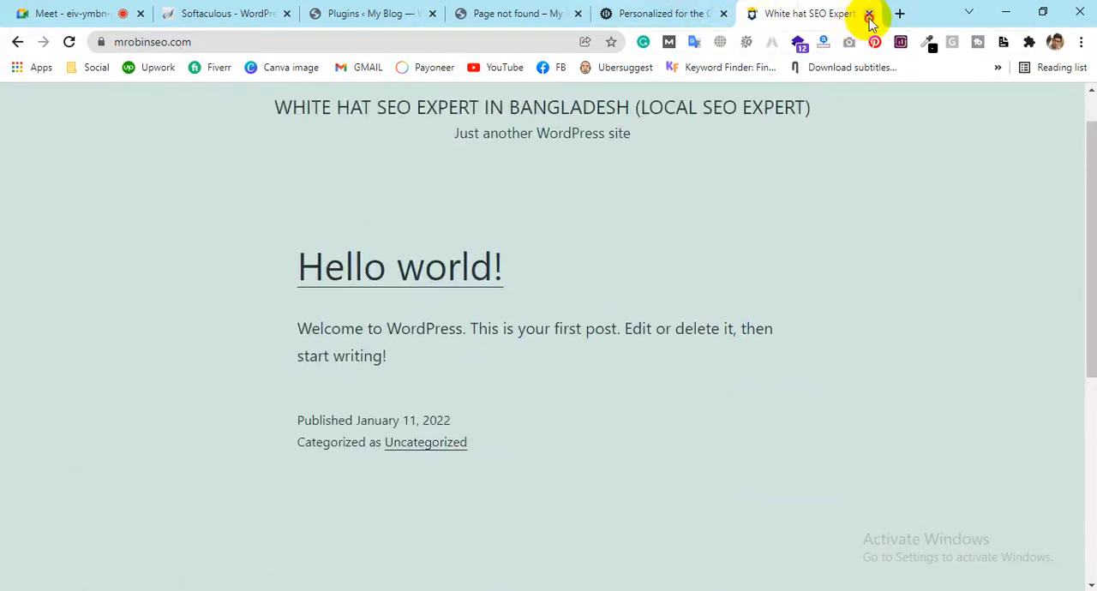
{"action": "left_click", "coordinate": [868, 17]}
Examine the text sections and images in the body of the Object Hut gaming mouse article
{"action": "scroll", "coordinate": [619, 318], "scroll_direction": "up", "scroll_amount": 7}
{"action": "scroll", "coordinate": [615, 288], "scroll_direction": "down", "scroll_amount": 20}
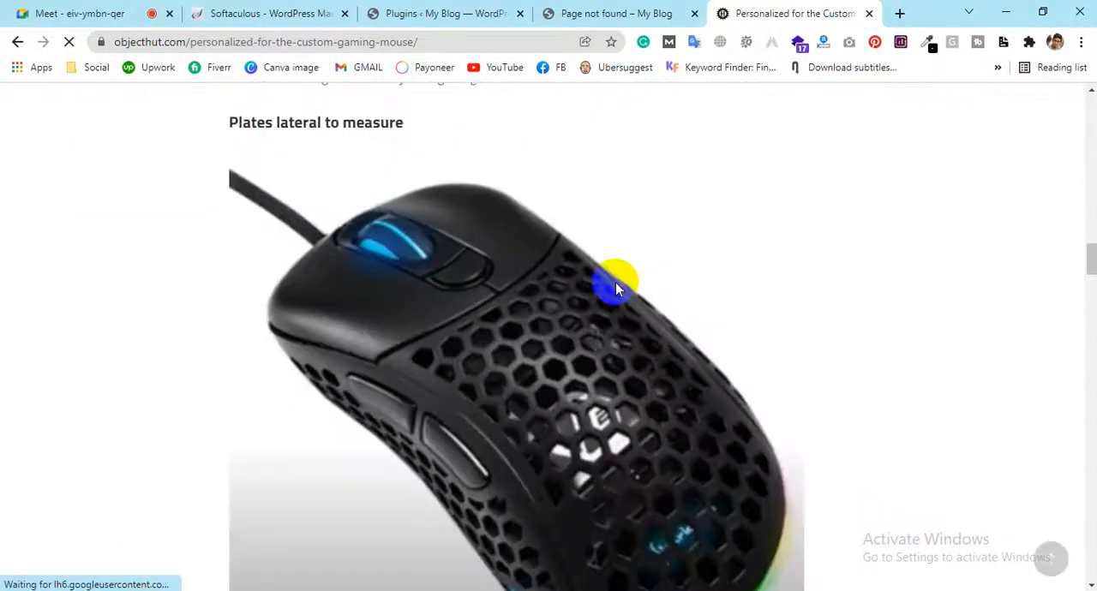
{"action": "scroll", "coordinate": [615, 281], "scroll_direction": "up", "scroll_amount": 6}
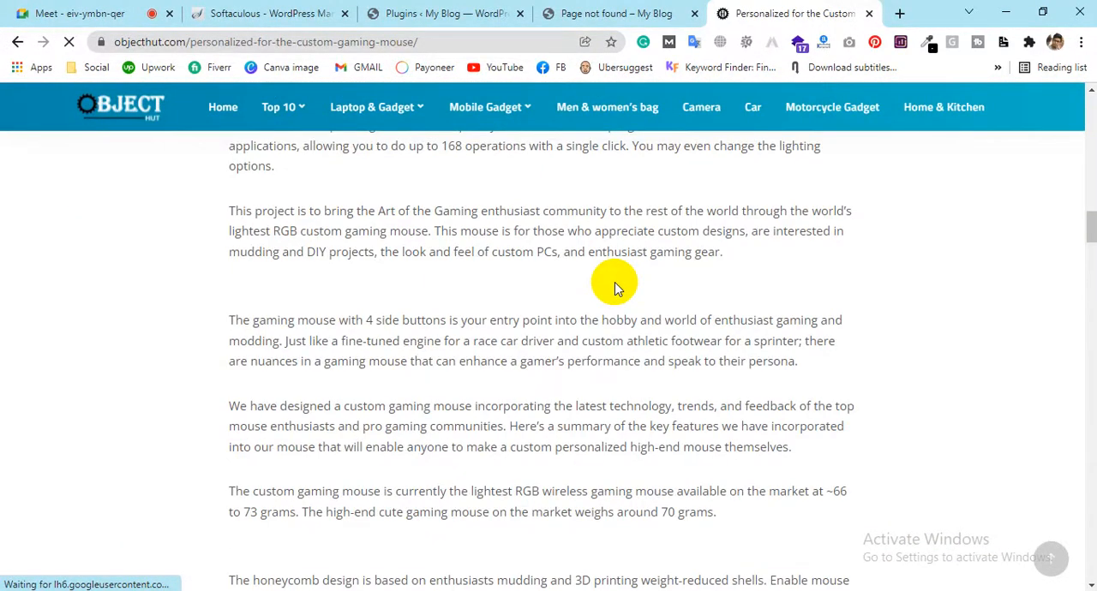
{"action": "scroll", "coordinate": [614, 288], "scroll_direction": "up", "scroll_amount": 3}
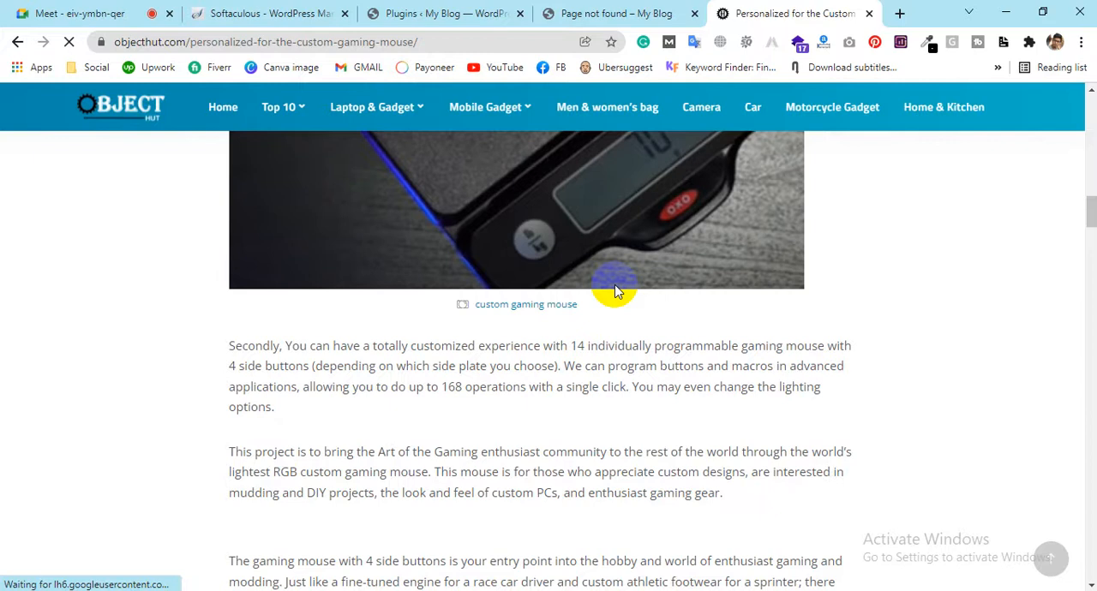
Return to the WordPress plugins page and review the entries from Elementor through Pixwell Core to Post Views Counter
{"action": "left_click", "coordinate": [264, 25]}
{"action": "left_click", "coordinate": [484, 12]}
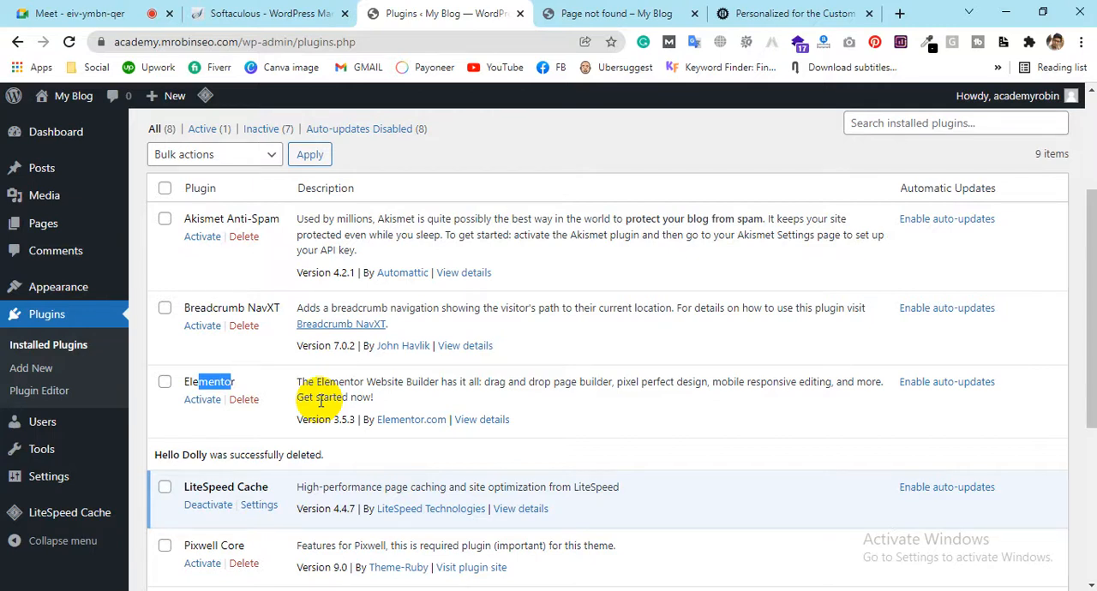
{"action": "left_click", "coordinate": [261, 381]}
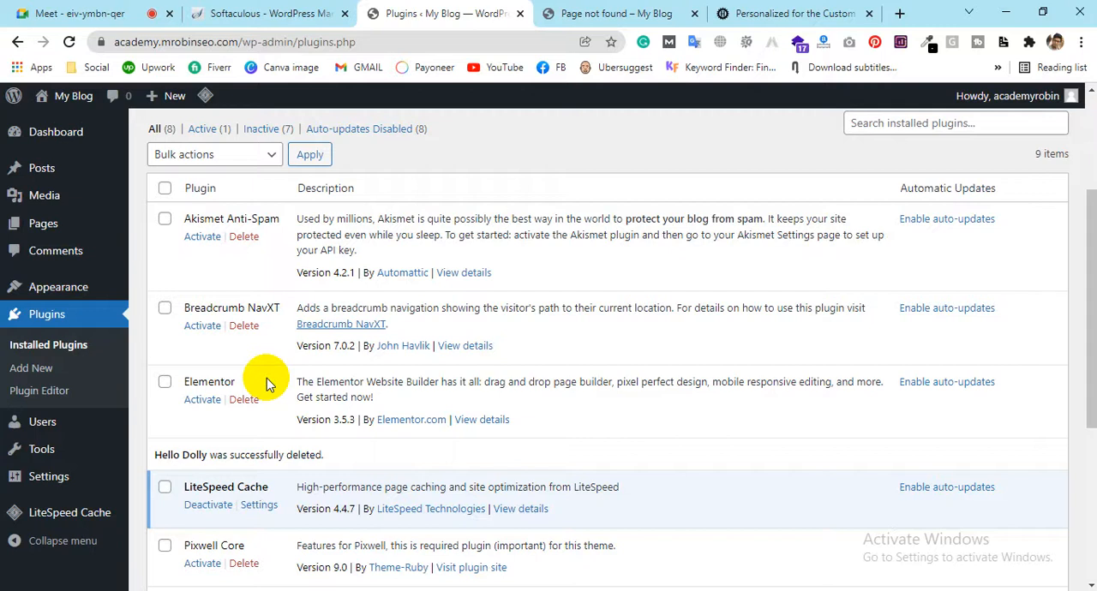
{"action": "scroll", "coordinate": [266, 383], "scroll_direction": "down", "scroll_amount": 2}
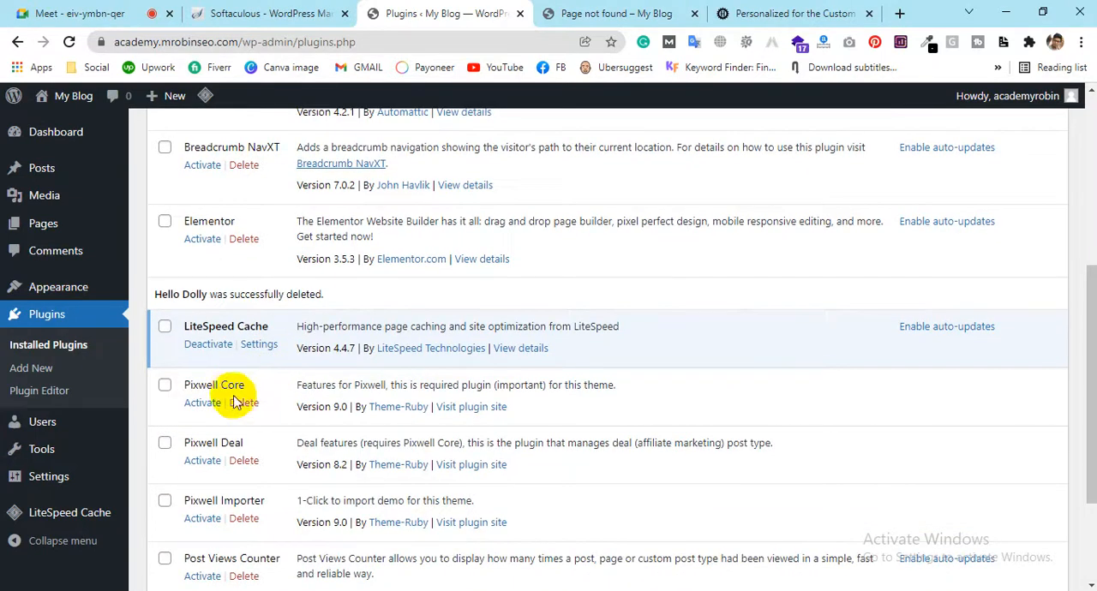
{"action": "scroll", "coordinate": [209, 450], "scroll_direction": "down", "scroll_amount": 2}
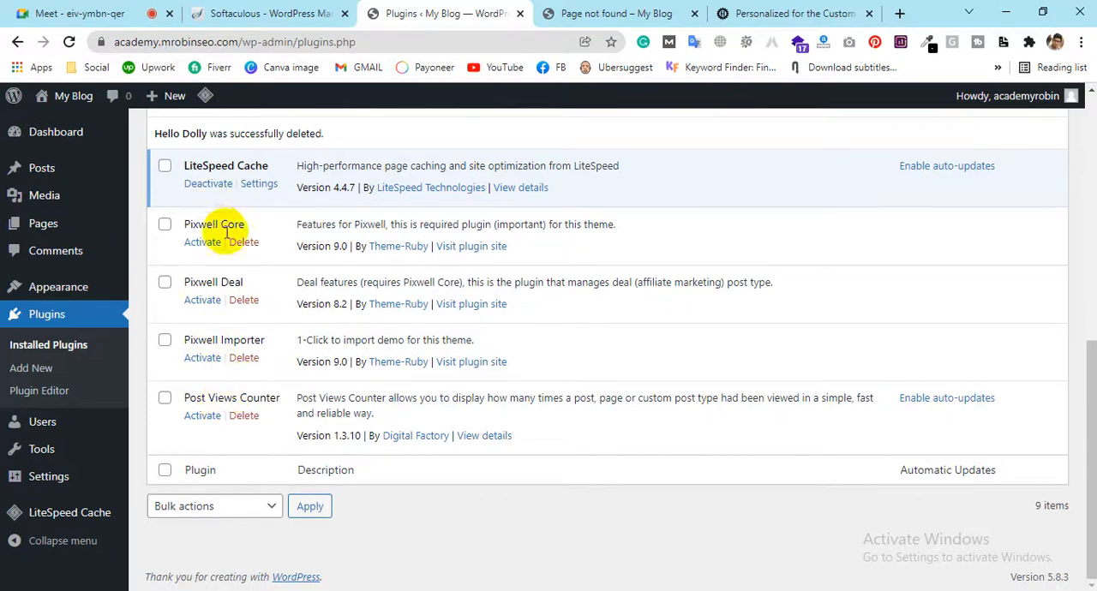
{"action": "scroll", "coordinate": [269, 482], "scroll_direction": "up", "scroll_amount": 1}
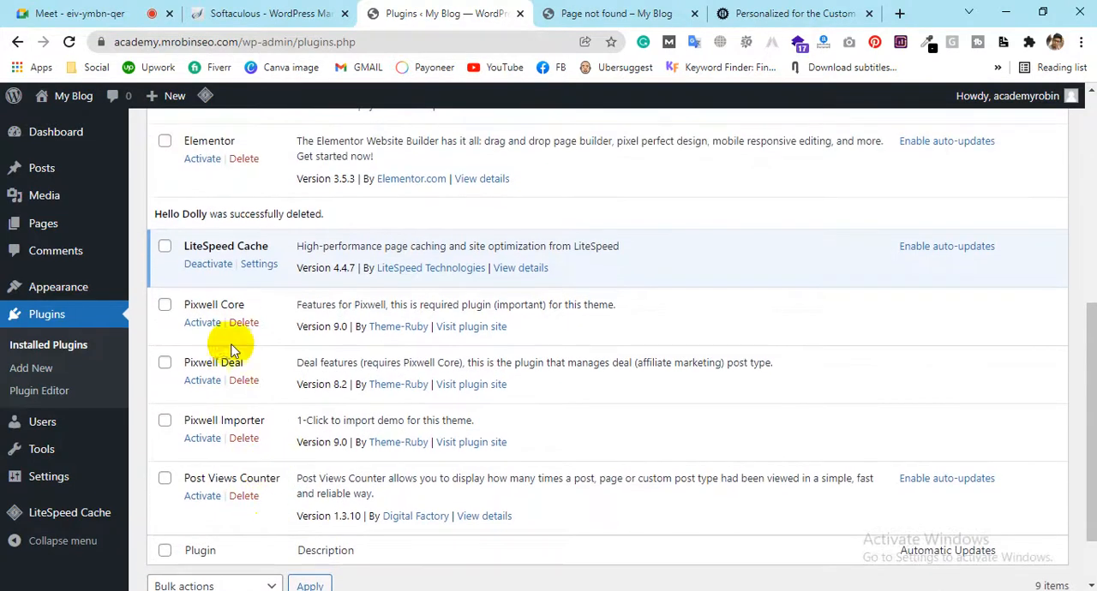
{"action": "scroll", "coordinate": [203, 462], "scroll_direction": "up", "scroll_amount": 5}
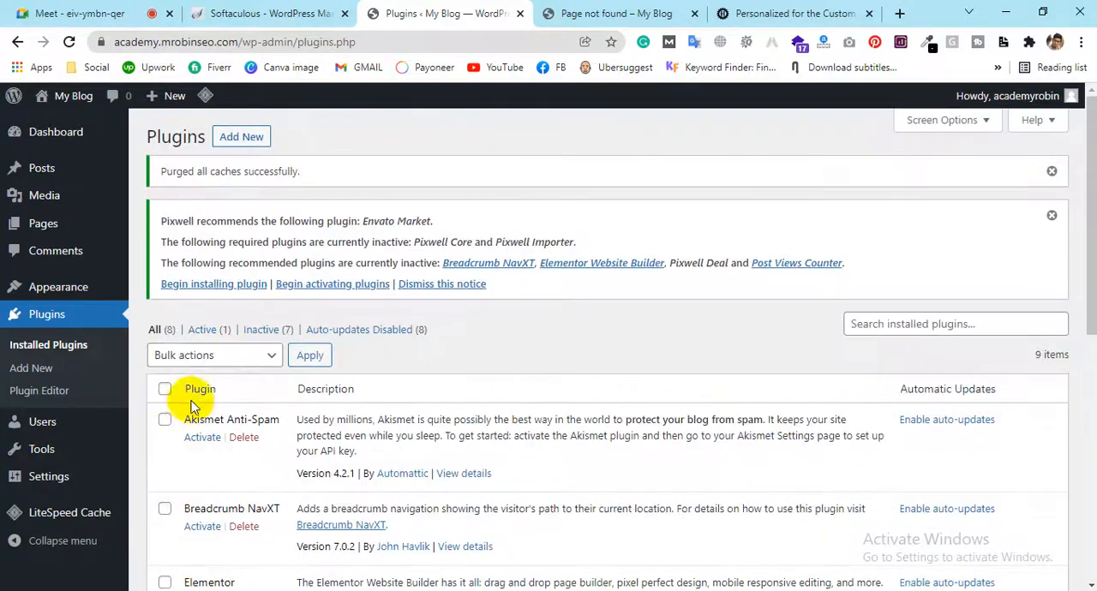
Bulk-activate all installed plugins and close the "Personalized for the Custom…" browser tab
{"action": "left_click", "coordinate": [161, 390]}
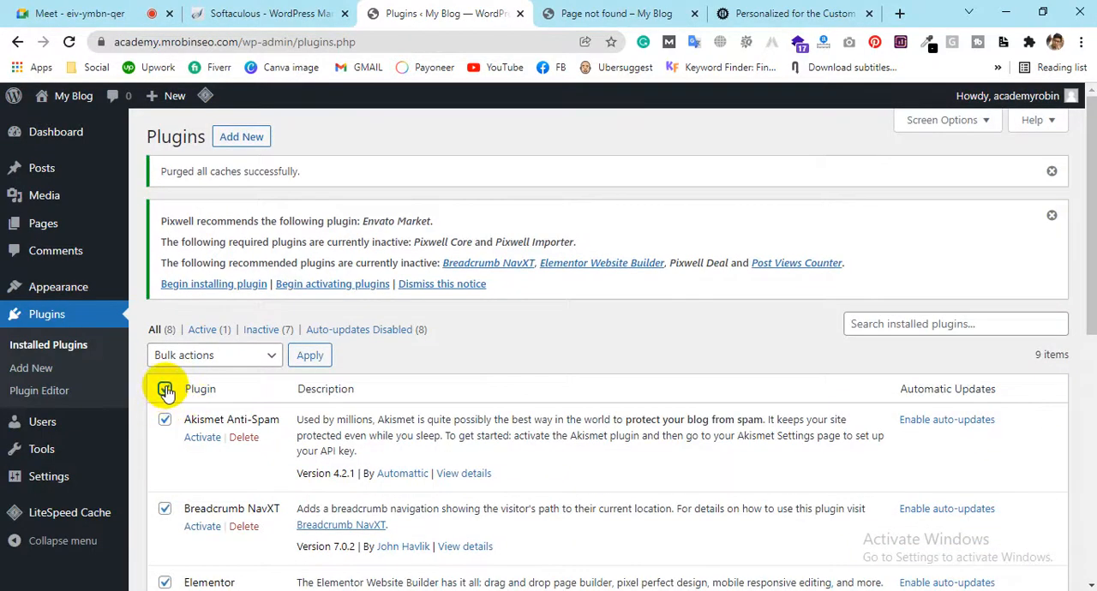
{"action": "scroll", "coordinate": [237, 410], "scroll_direction": "down", "scroll_amount": 6}
{"action": "scroll", "coordinate": [227, 394], "scroll_direction": "up", "scroll_amount": 6}
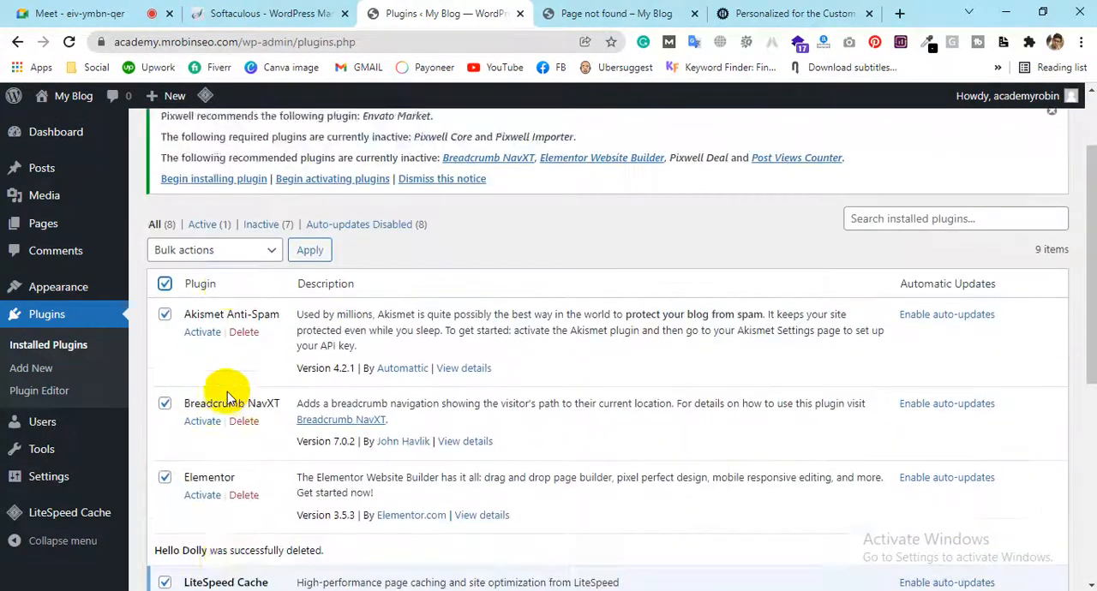
{"action": "left_click", "coordinate": [225, 356]}
{"action": "left_click", "coordinate": [212, 391]}
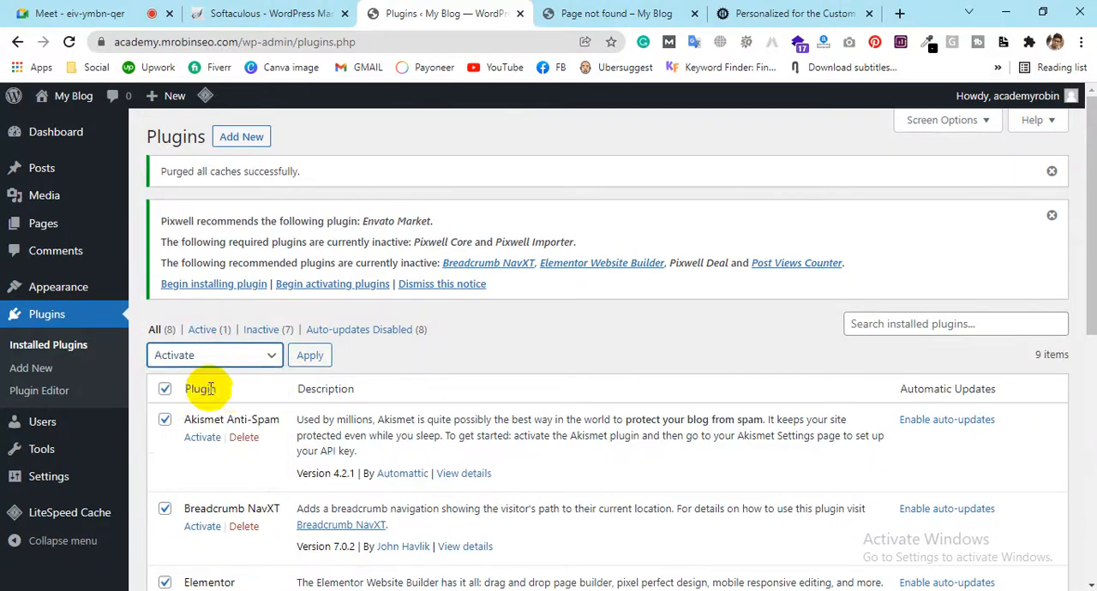
{"action": "left_click", "coordinate": [321, 361]}
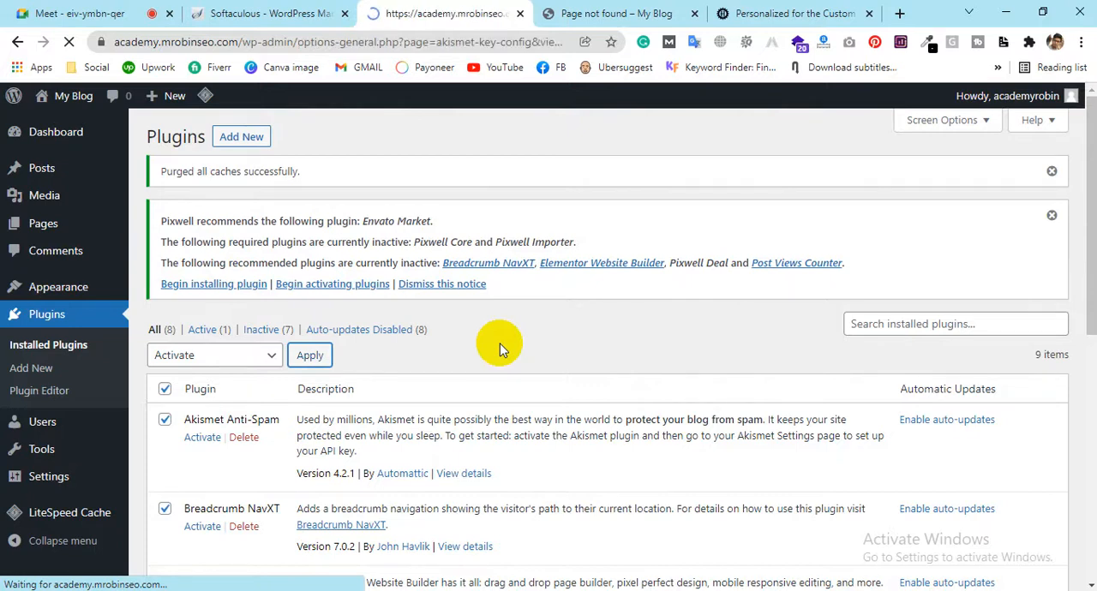
{"action": "left_click", "coordinate": [868, 13]}
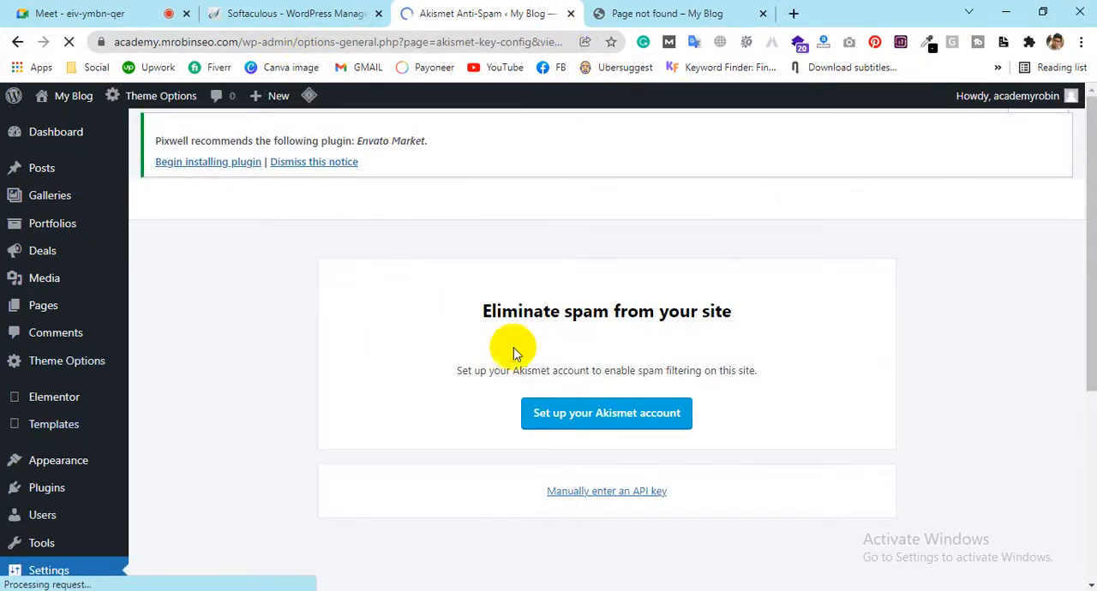
Highlight the "Eliminate spam from your site" heading on the Akismet page and look over the admin navigation entries
{"action": "left_click_drag", "start_coordinate": [561, 310], "coordinate": [730, 310]}
{"action": "left_click", "coordinate": [756, 307]}
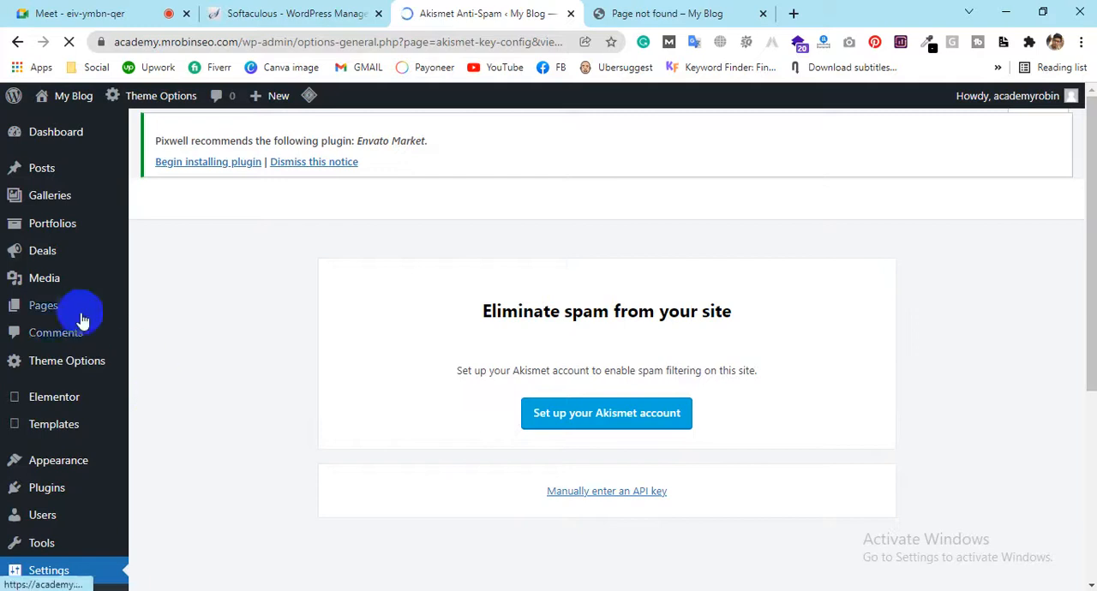
{"action": "scroll", "coordinate": [77, 313], "scroll_direction": "down", "scroll_amount": 5}
{"action": "scroll", "coordinate": [74, 305], "scroll_direction": "up", "scroll_amount": 4}
{"action": "scroll", "coordinate": [73, 304], "scroll_direction": "up", "scroll_amount": 2}
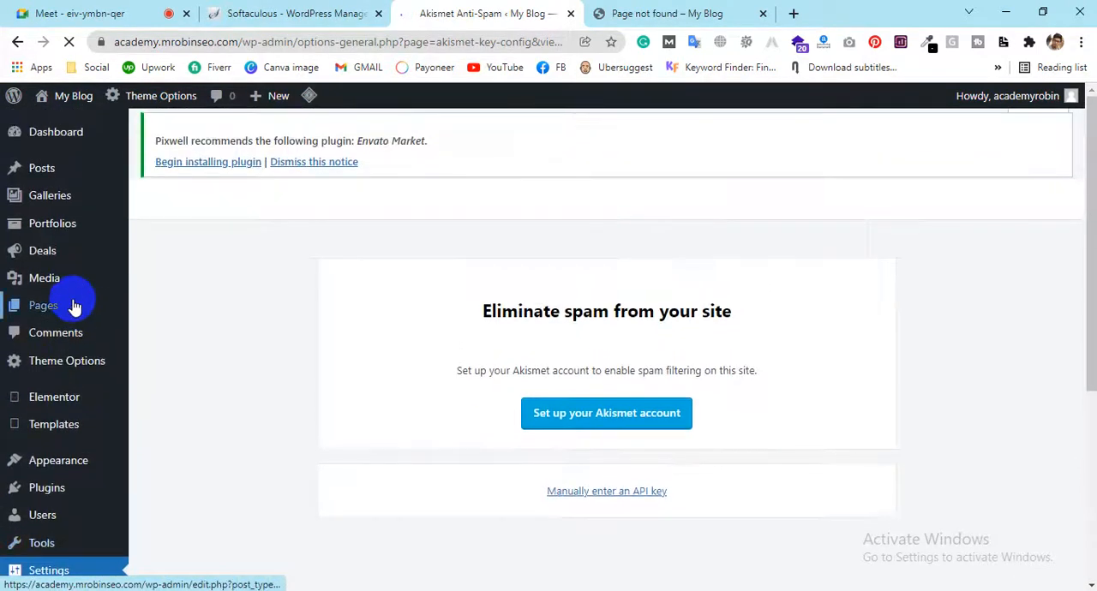
{"action": "scroll", "coordinate": [73, 304], "scroll_direction": "down", "scroll_amount": 3}
{"action": "scroll", "coordinate": [22, 255], "scroll_direction": "up", "scroll_amount": 3}
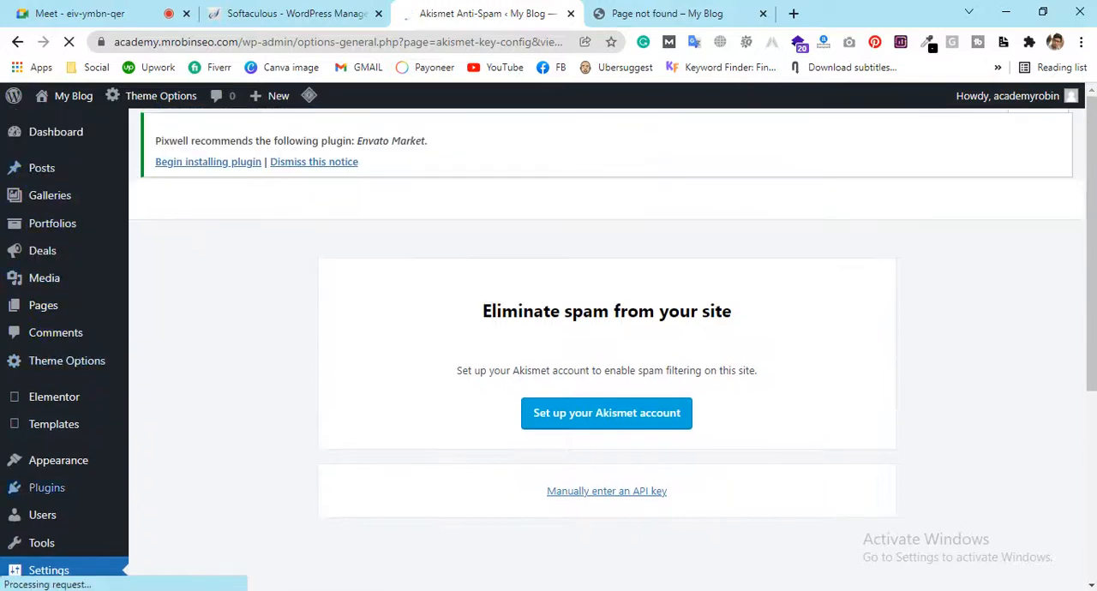
Load the blog's front page academy.mrobinseo.com in the "Page not found" tab, and return to the WordPress dashboard
{"action": "mouse_move", "coordinate": [58, 147]}
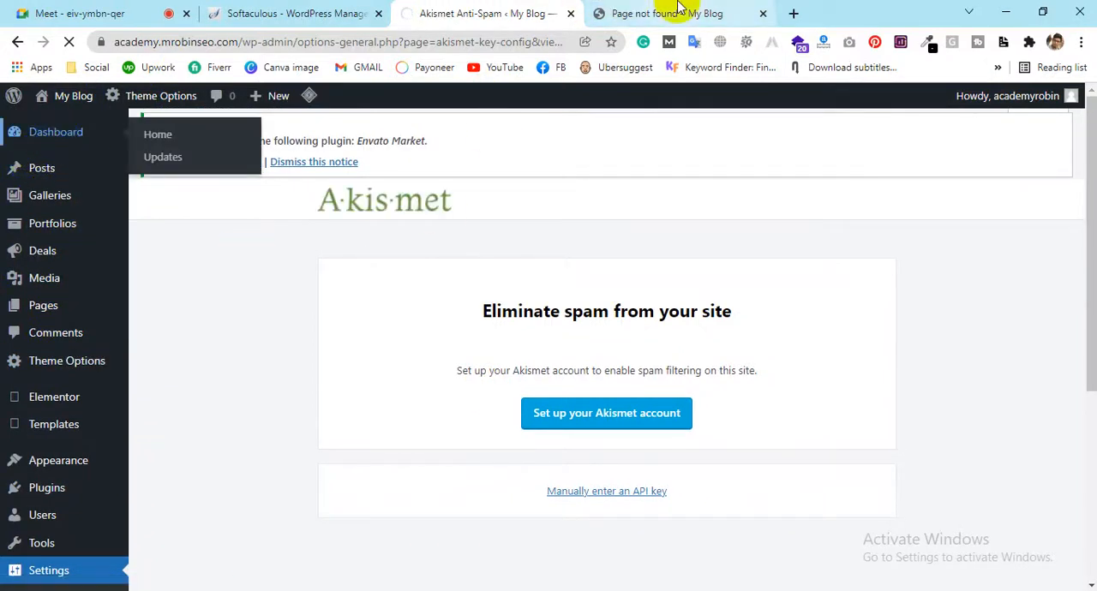
{"action": "left_click", "coordinate": [678, 11]}
{"action": "left_click_drag", "start_coordinate": [275, 42], "coordinate": [677, 38]}
{"action": "key", "text": "BackSpace"}
{"action": "key", "text": "Return"}
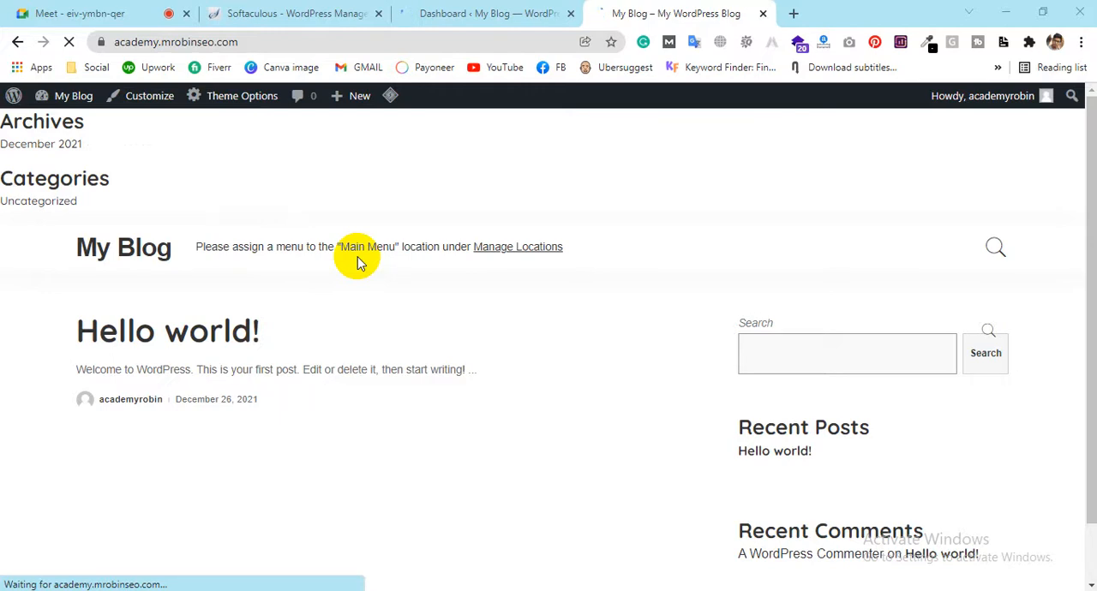
{"action": "left_click", "coordinate": [479, 10]}
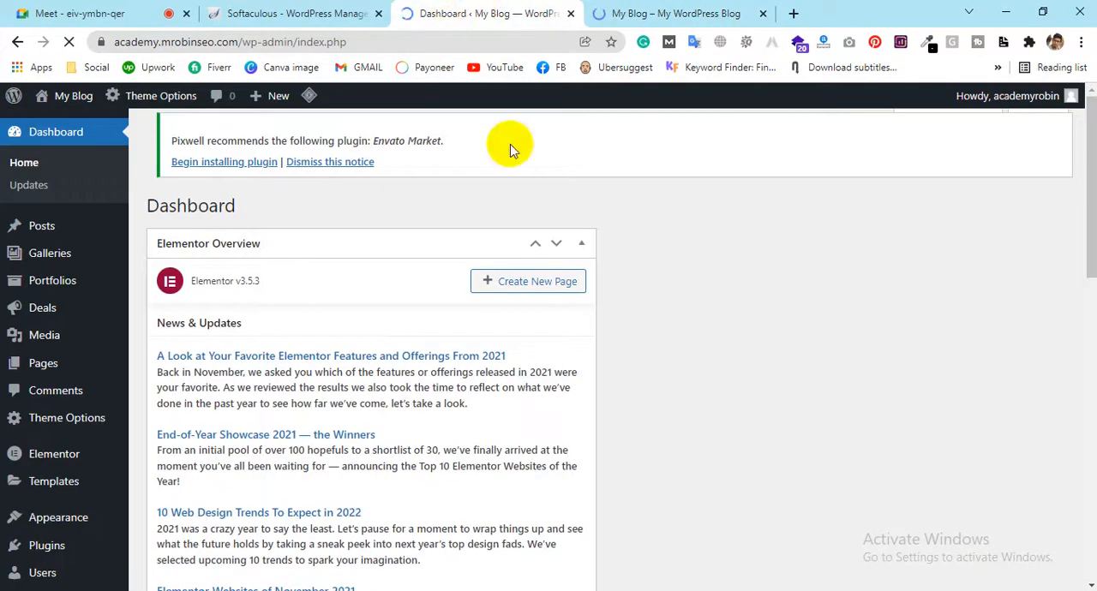
{"action": "scroll", "coordinate": [22, 445], "scroll_direction": "down", "scroll_amount": 2}
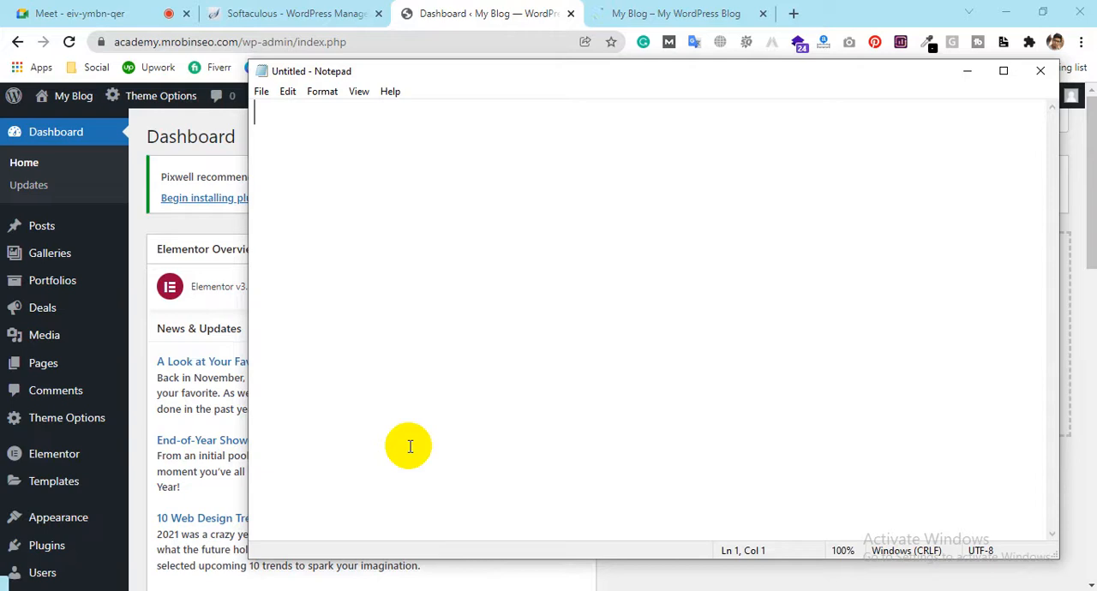
In an empty Notepad document, write "Demo import" and "Import Demo" with a blank line between them
{"action": "type", "text": "Demo "}
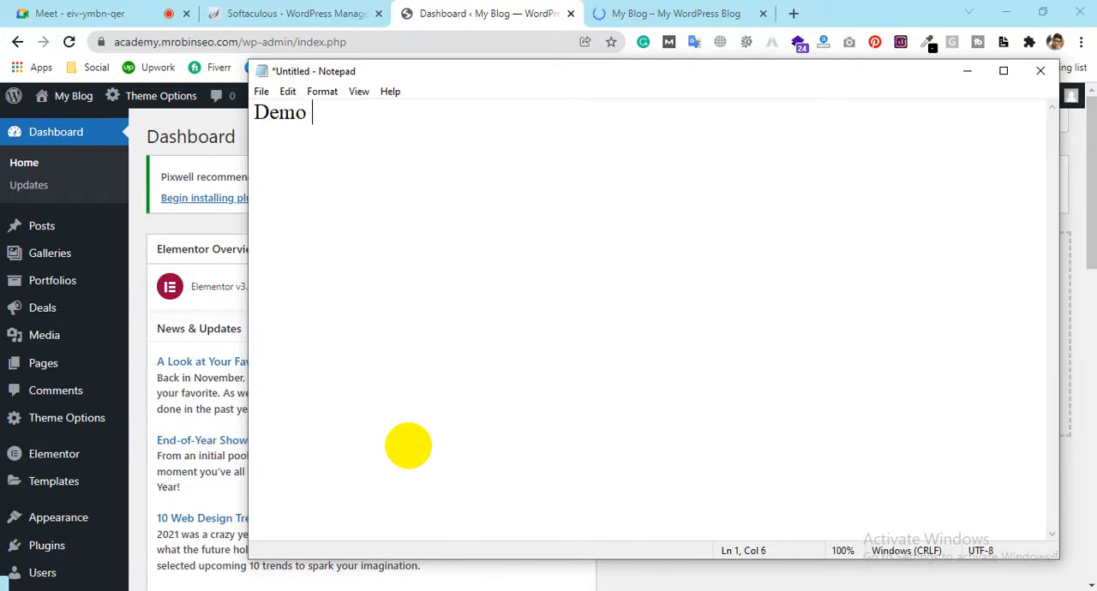
{"action": "type", "text": "improt"}
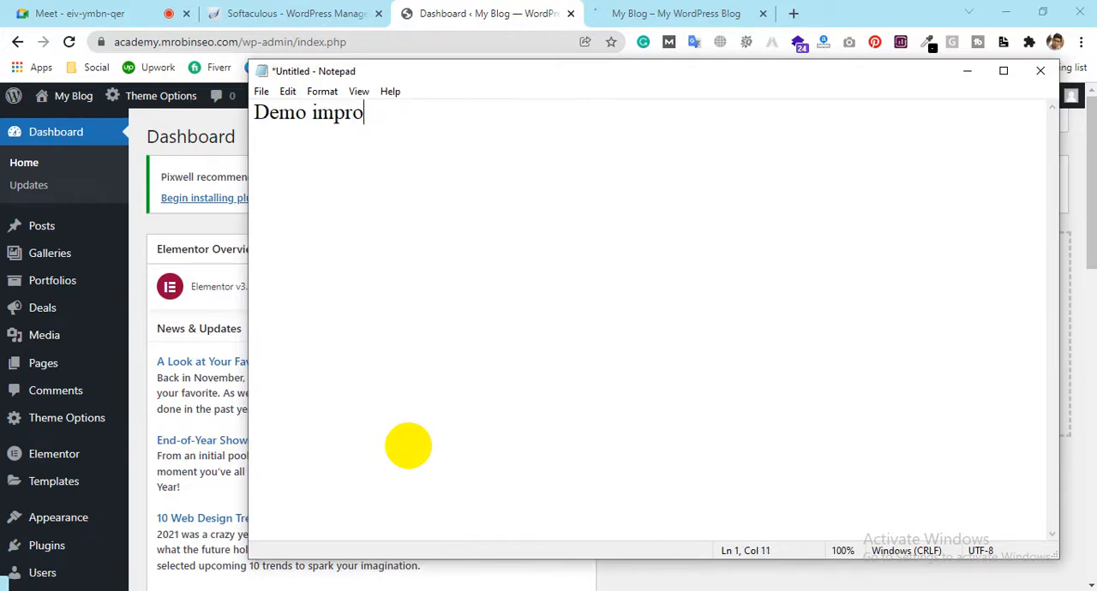
{"action": "key", "text": "BackSpace"}
{"action": "key", "text": "BackSpace"}
{"action": "key", "text": "BackSpace"}
{"action": "type", "text": "ortIn"}
{"action": "key", "text": "BackSpace"}
{"action": "type", "text": "mpo"}
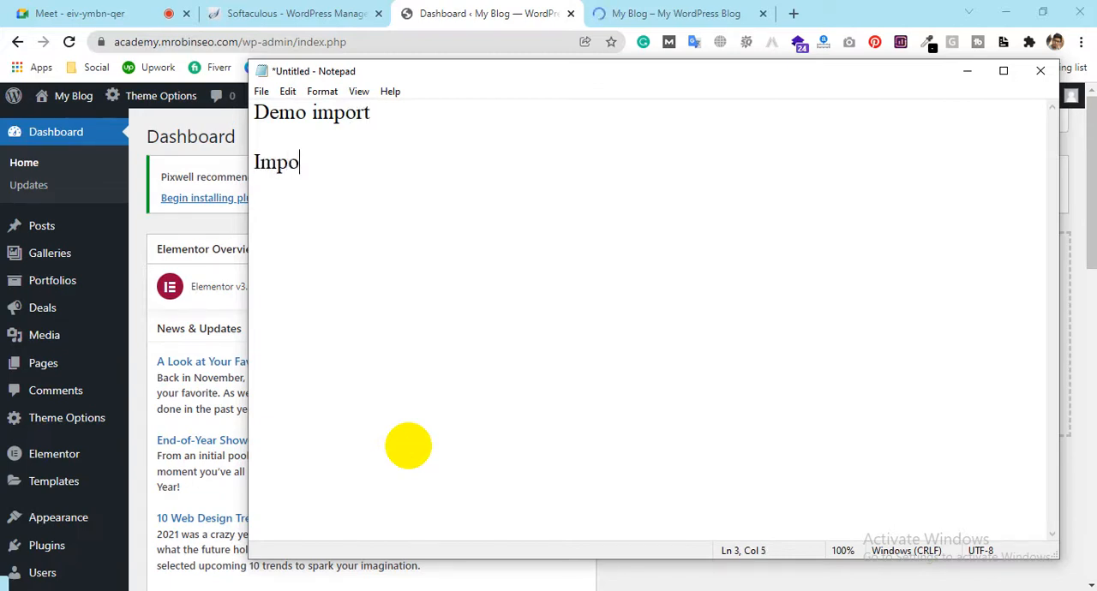
{"action": "type", "text": "rt Demo"}
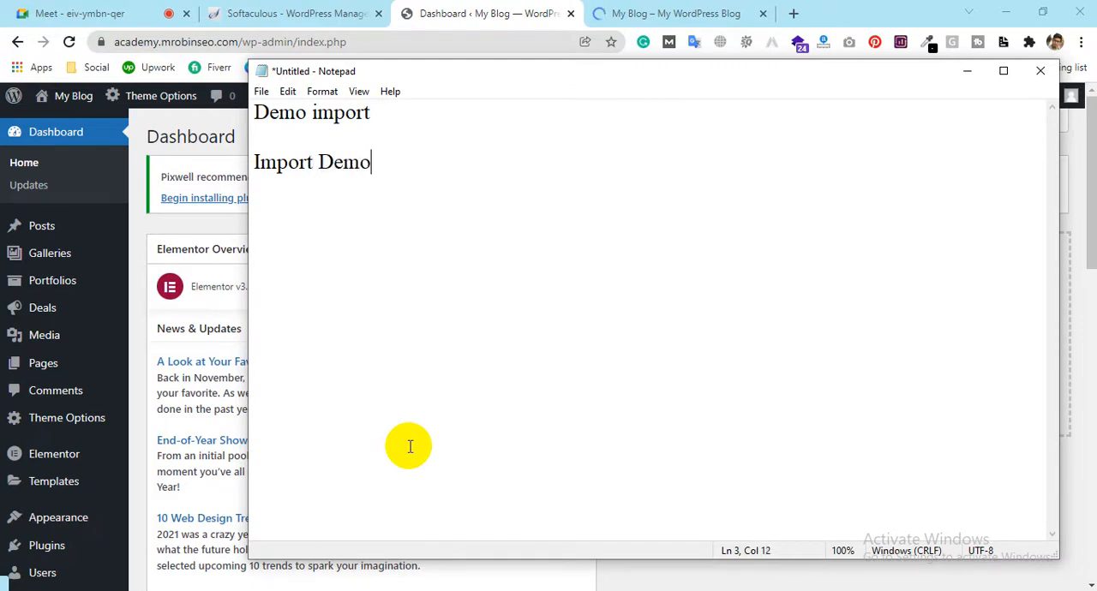
Add the lines "One click demo" and "Pixwel Demo" below the existing Notepad text, separated by blank lines
{"action": "key", "text": "Return"}
{"action": "type", "text": "One c"}
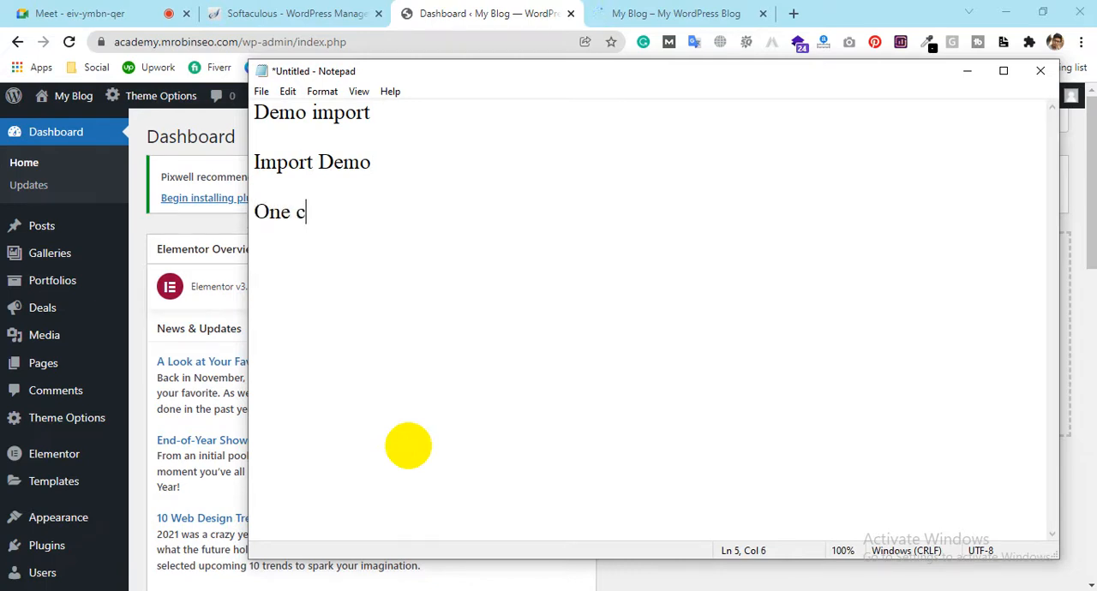
{"action": "type", "text": "lick demo"}
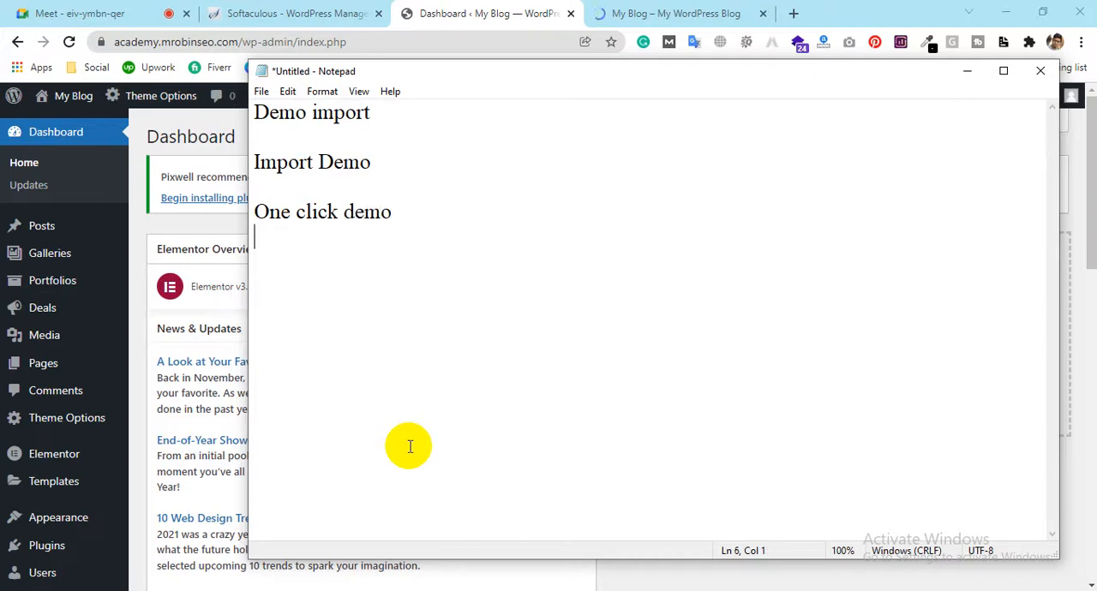
{"action": "key", "text": "Return"}
{"action": "type", "text": "Pixel"}
{"action": "key", "text": "BackSpace"}
{"action": "key", "text": "BackSpace"}
{"action": "type", "text": "wl"}
{"action": "key", "text": "BackSpace"}
{"action": "type", "text": "ek"}
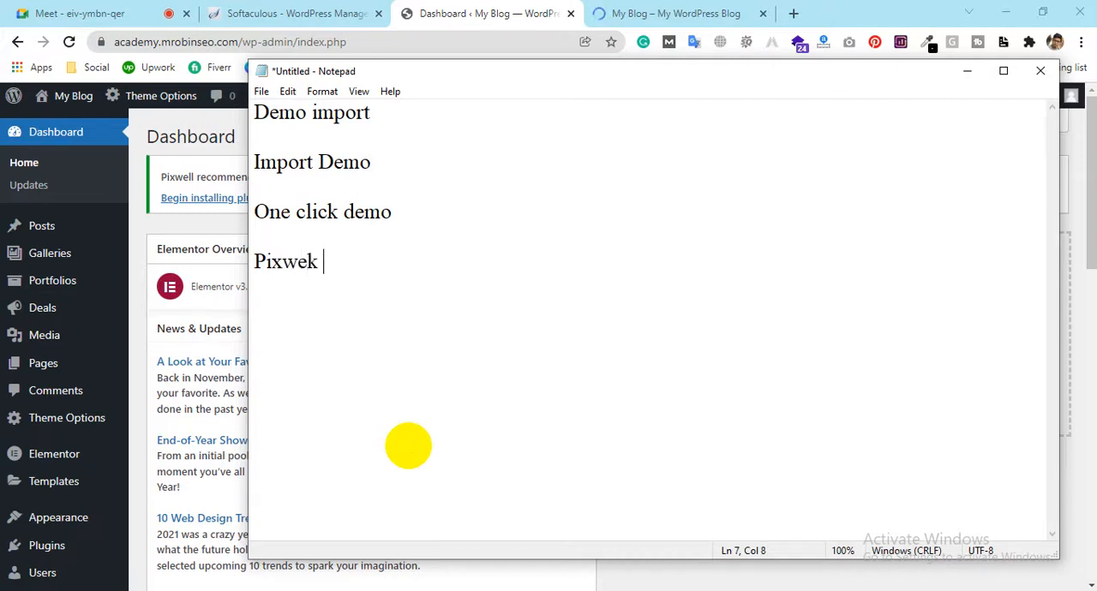
{"action": "key", "text": "BackSpace"}
{"action": "type", "text": "l Demo"}
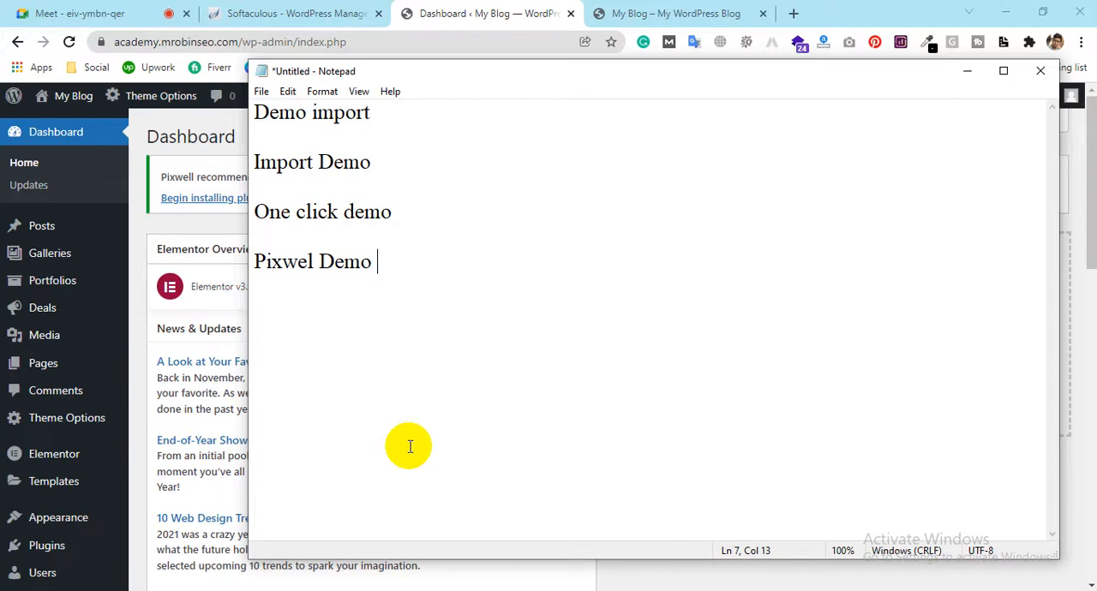
Return to the WordPress dashboard, open the installed plugins list in a new tab and highlight the Pixwell Importer name
{"action": "left_click", "coordinate": [486, 7]}
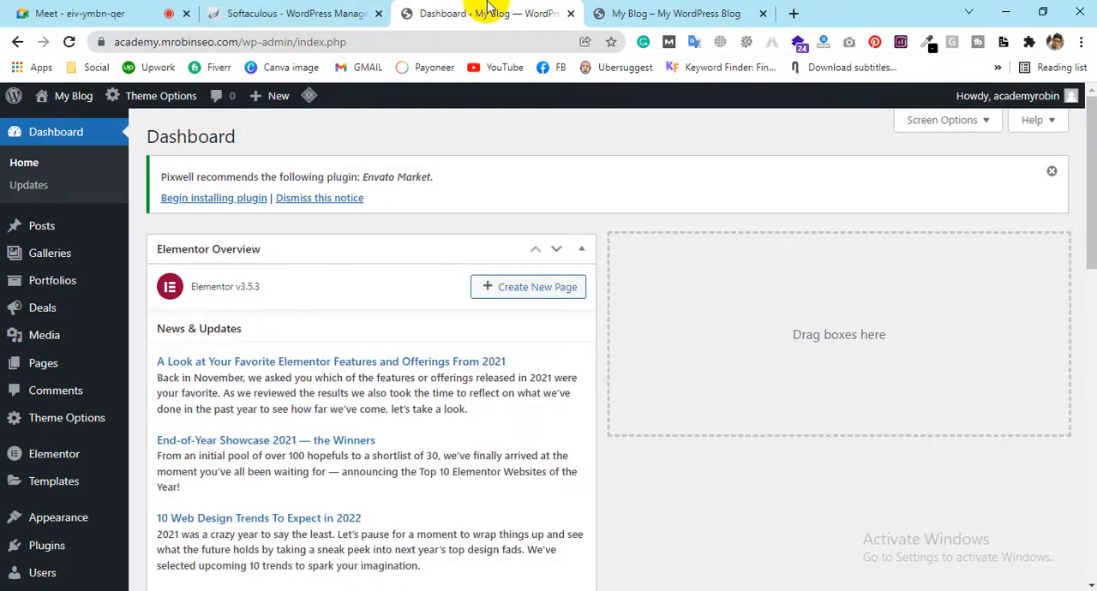
{"action": "scroll", "coordinate": [110, 326], "scroll_direction": "down", "scroll_amount": 3}
{"action": "mouse_move", "coordinate": [51, 407]}
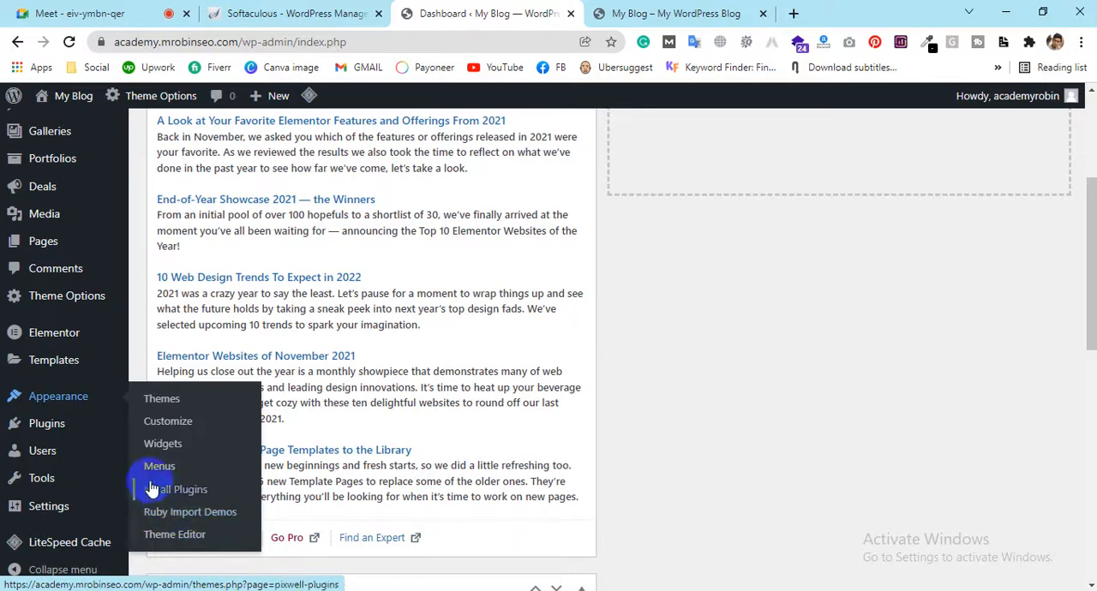
{"action": "mouse_move", "coordinate": [39, 428]}
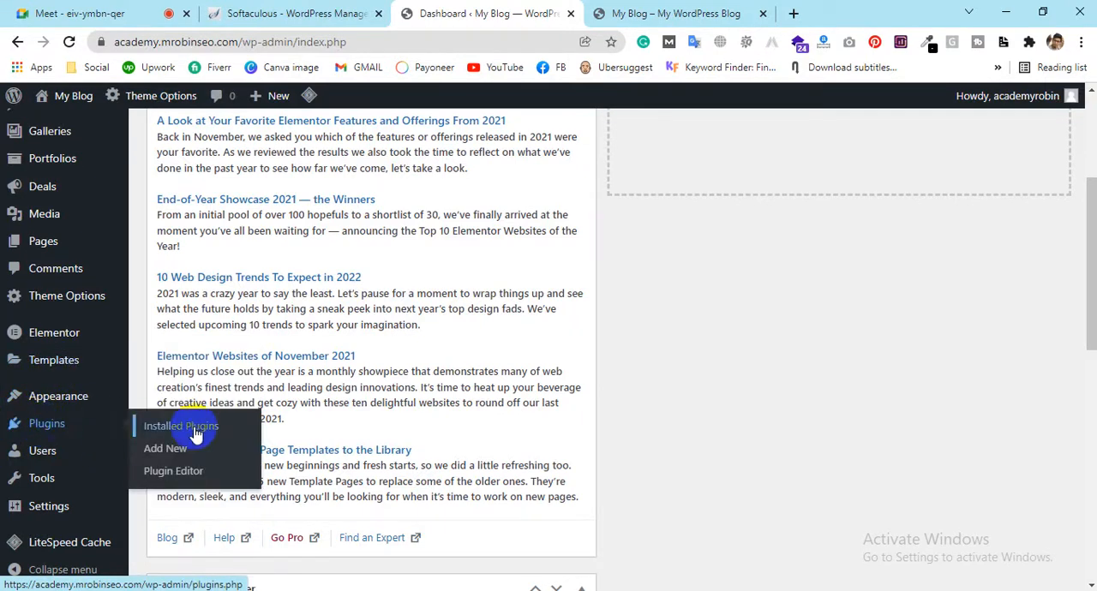
{"action": "middle_click", "coordinate": [240, 422]}
{"action": "left_click", "coordinate": [654, 13]}
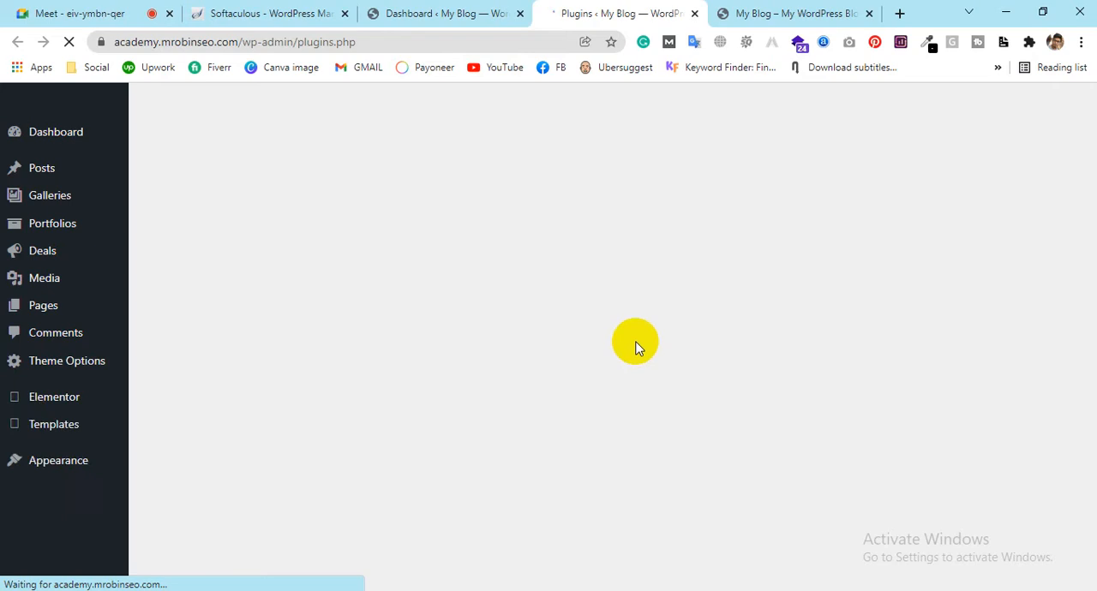
{"action": "scroll", "coordinate": [635, 343], "scroll_direction": "down", "scroll_amount": 5}
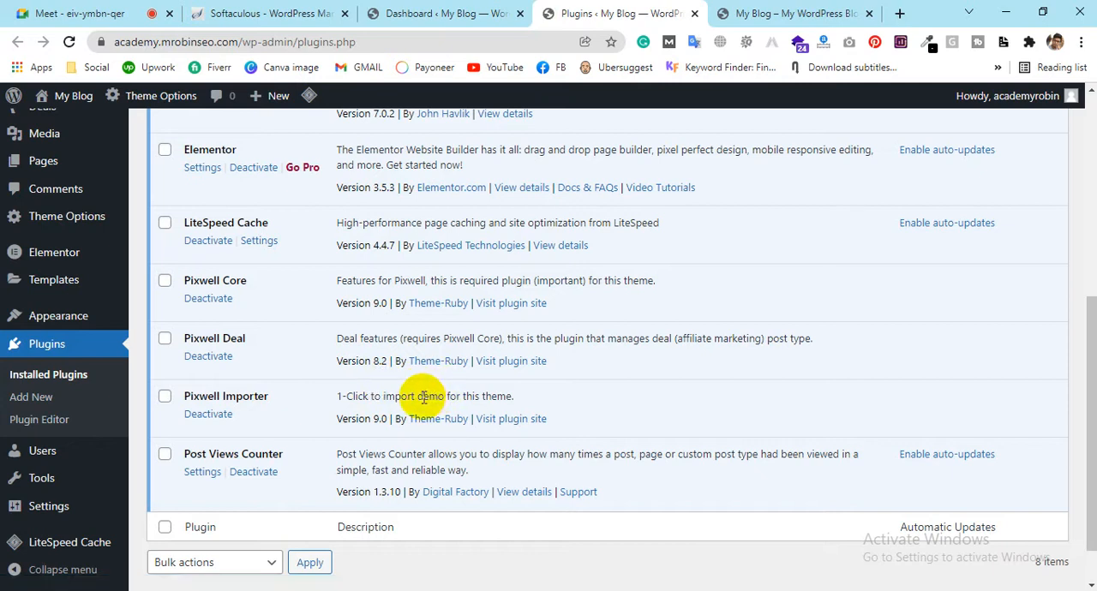
{"action": "left_click_drag", "start_coordinate": [270, 398], "coordinate": [182, 395]}
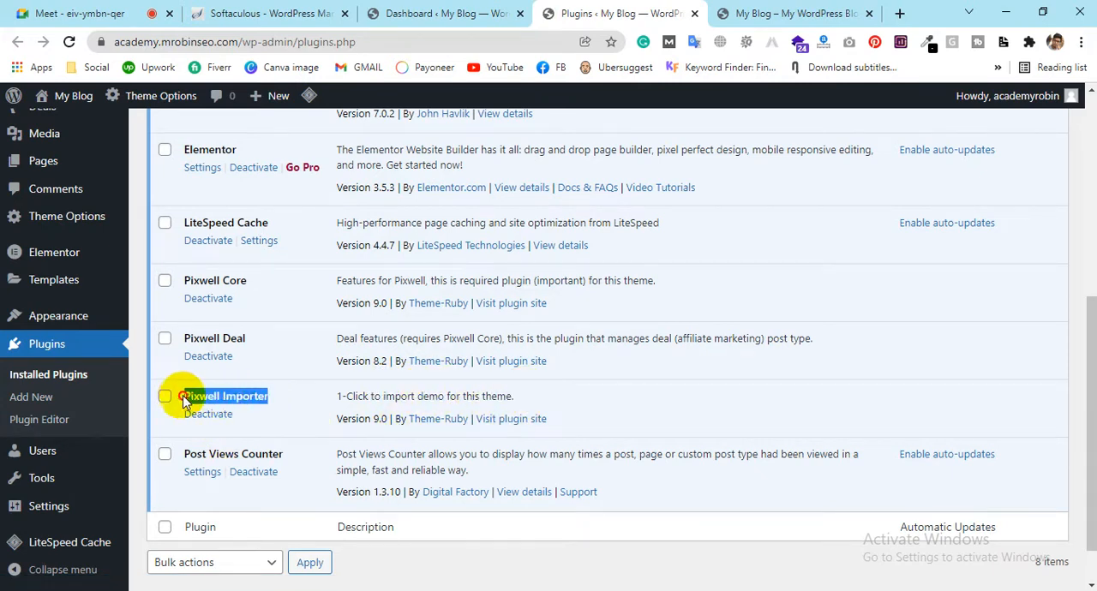
On the dashboard, look through the Appearance, Theme Options and Posts entries for a demo import option
{"action": "left_click", "coordinate": [449, 7]}
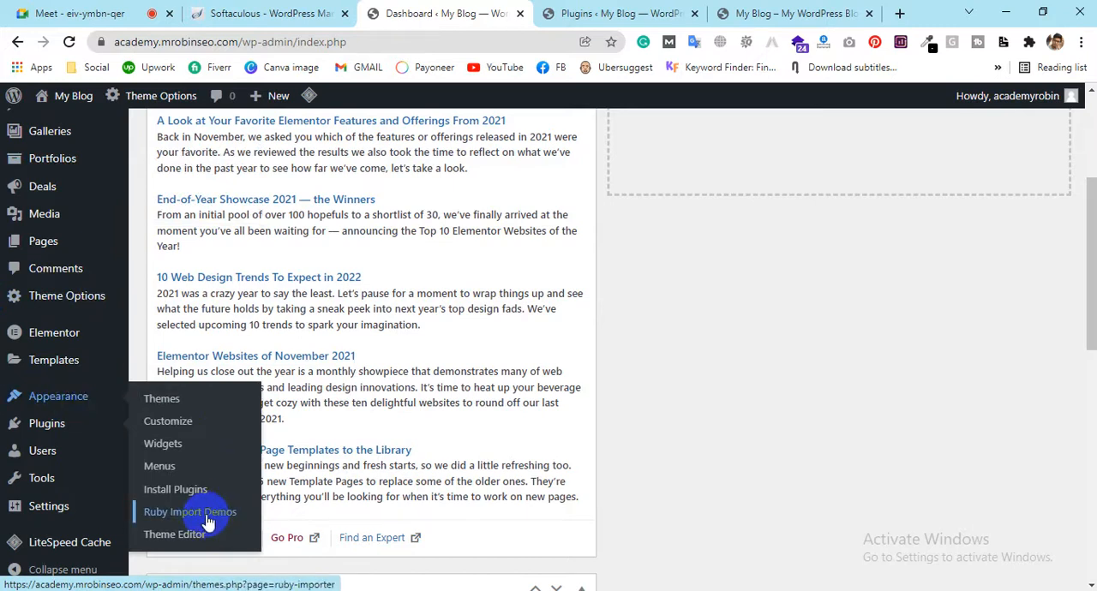
{"action": "mouse_move", "coordinate": [19, 300]}
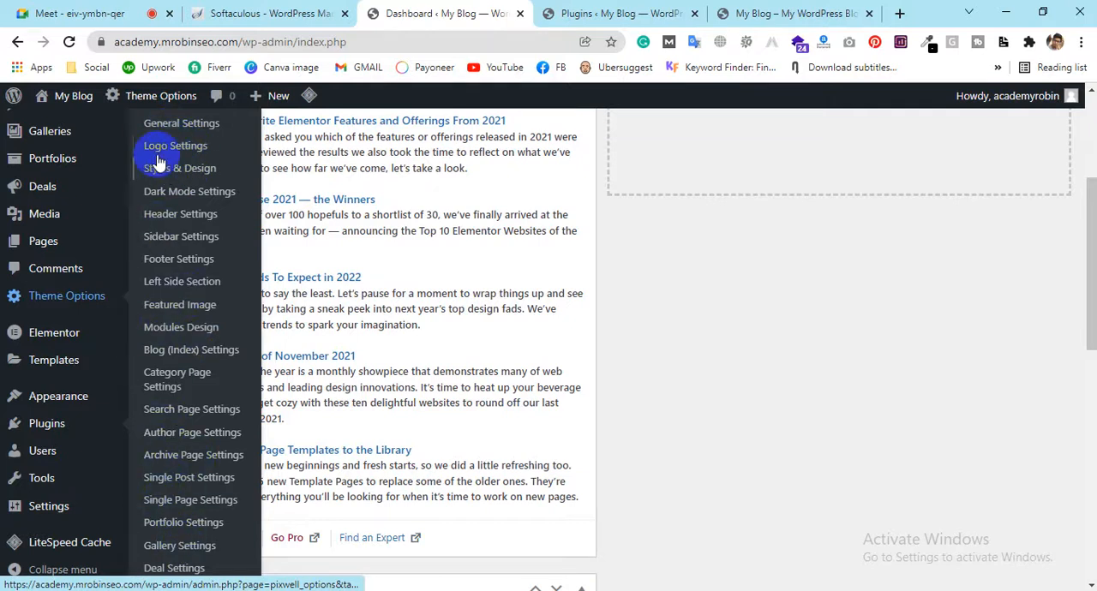
{"action": "scroll", "coordinate": [137, 386], "scroll_direction": "up", "scroll_amount": 3}
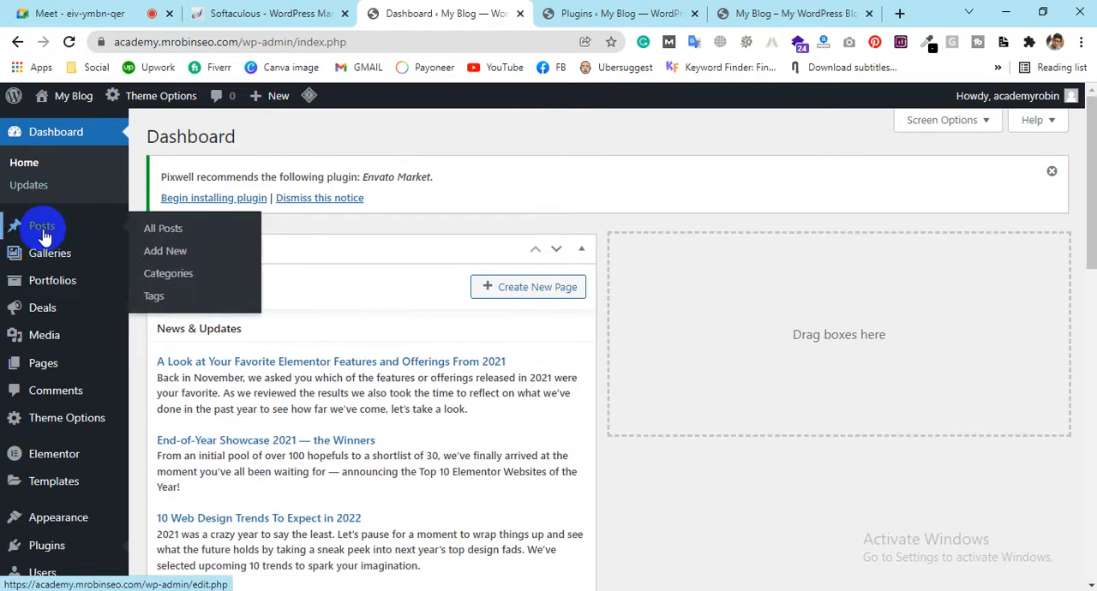
{"action": "scroll", "coordinate": [68, 430], "scroll_direction": "down", "scroll_amount": 6}
{"action": "mouse_move", "coordinate": [44, 505]}
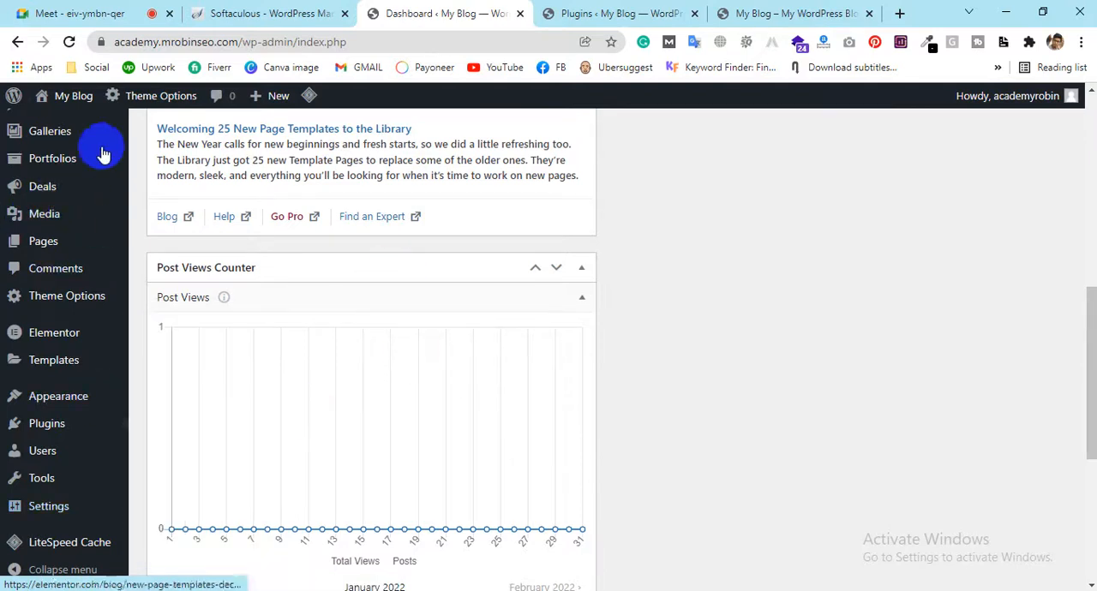
Open the Ruby Import Demos page and view the Recipe Concept demo with its recommended plugins and content options
{"action": "left_click", "coordinate": [72, 399]}
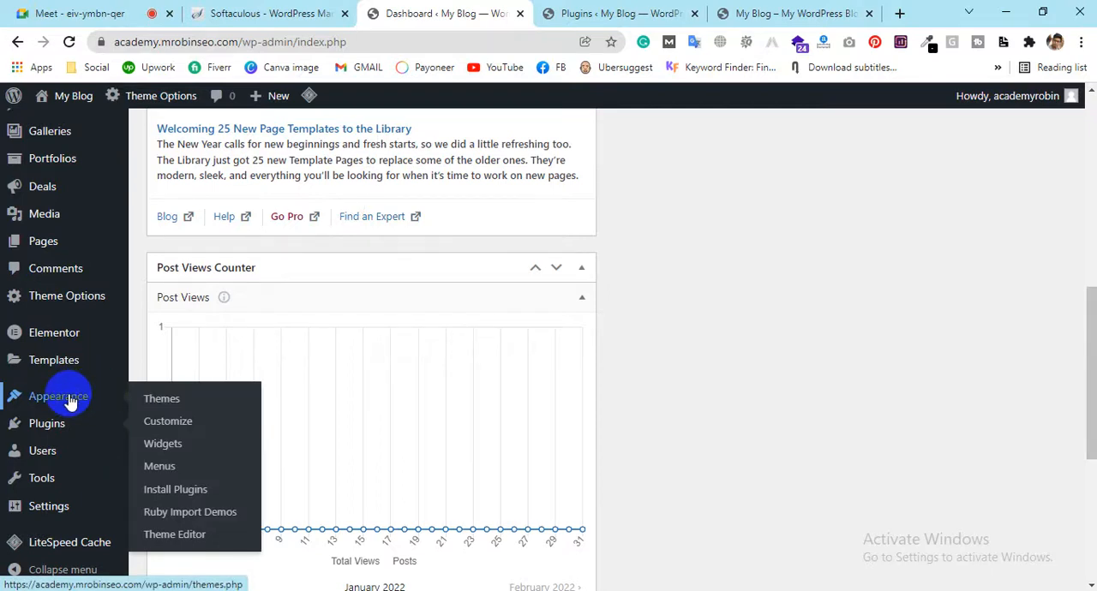
{"action": "left_click", "coordinate": [189, 519]}
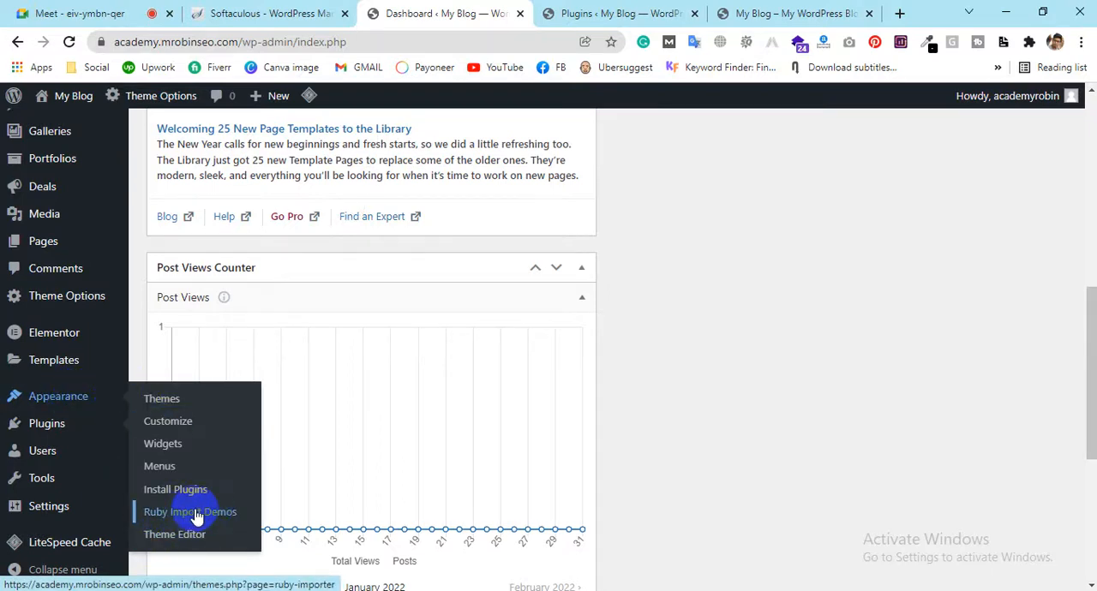
{"action": "left_click", "coordinate": [196, 515]}
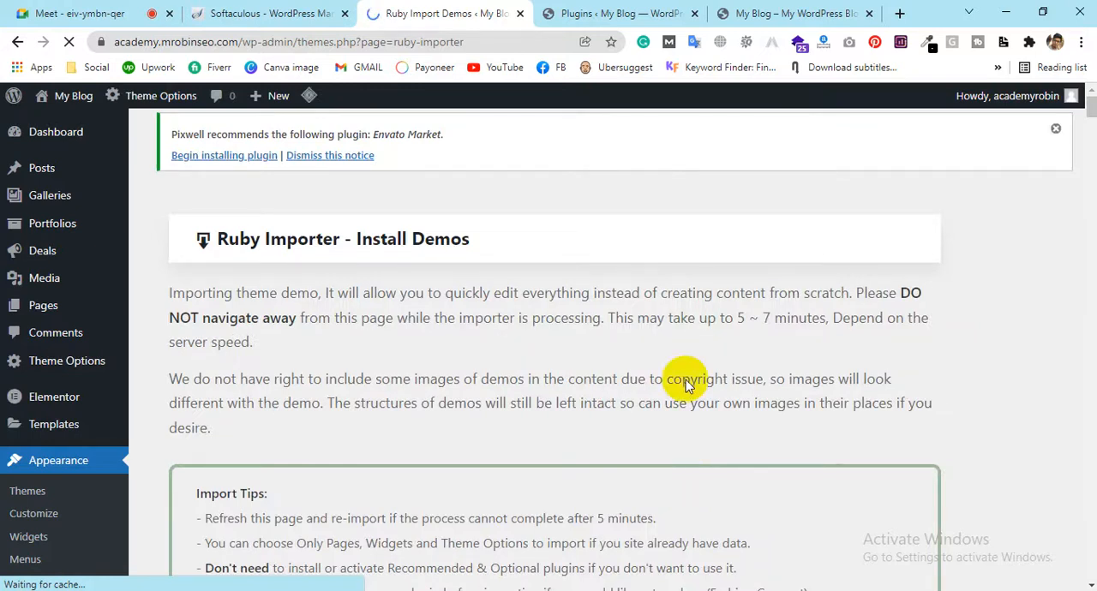
{"action": "scroll", "coordinate": [679, 473], "scroll_direction": "down", "scroll_amount": 5}
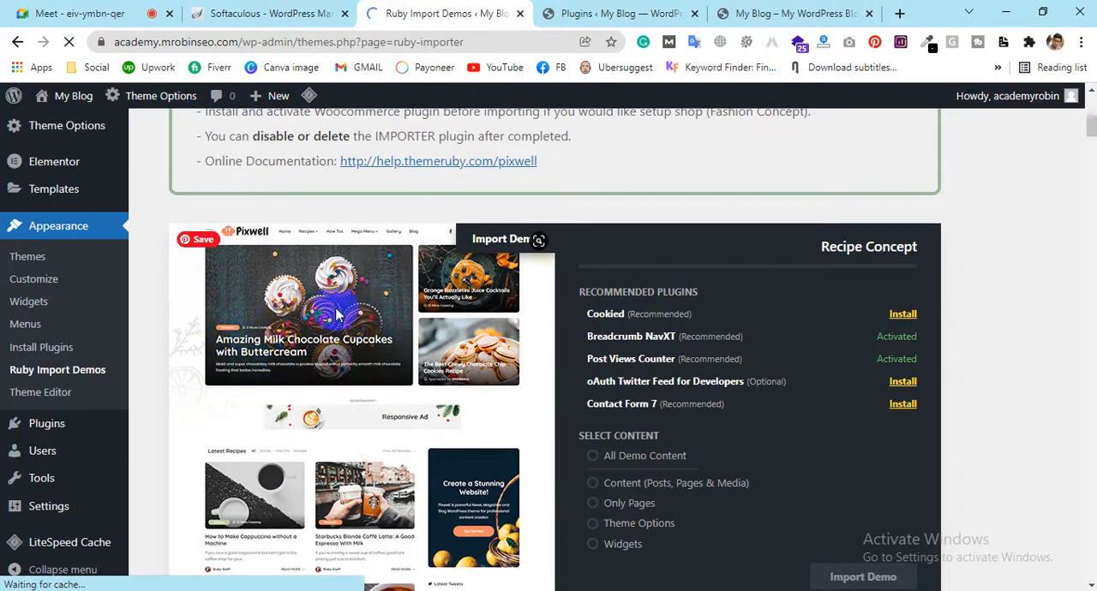
{"action": "scroll", "coordinate": [341, 343], "scroll_direction": "down", "scroll_amount": 1}
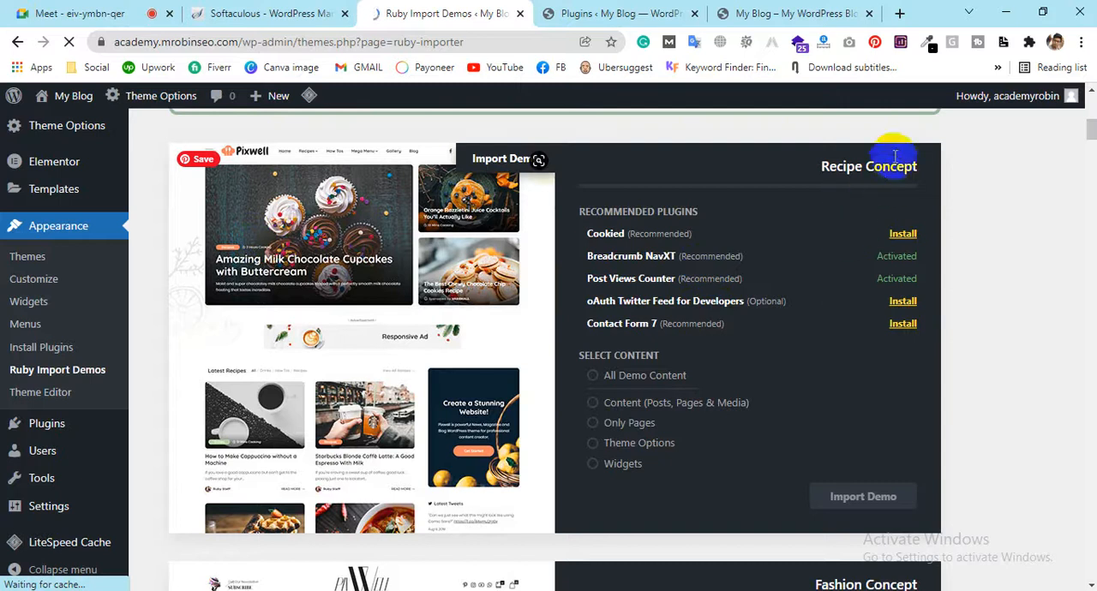
Review the Recipe Concept demo, highlighting its title and the "(Optional)" label of the oAuth Twitter Feed for Developers plugin
{"action": "left_click_drag", "start_coordinate": [821, 166], "coordinate": [925, 165]}
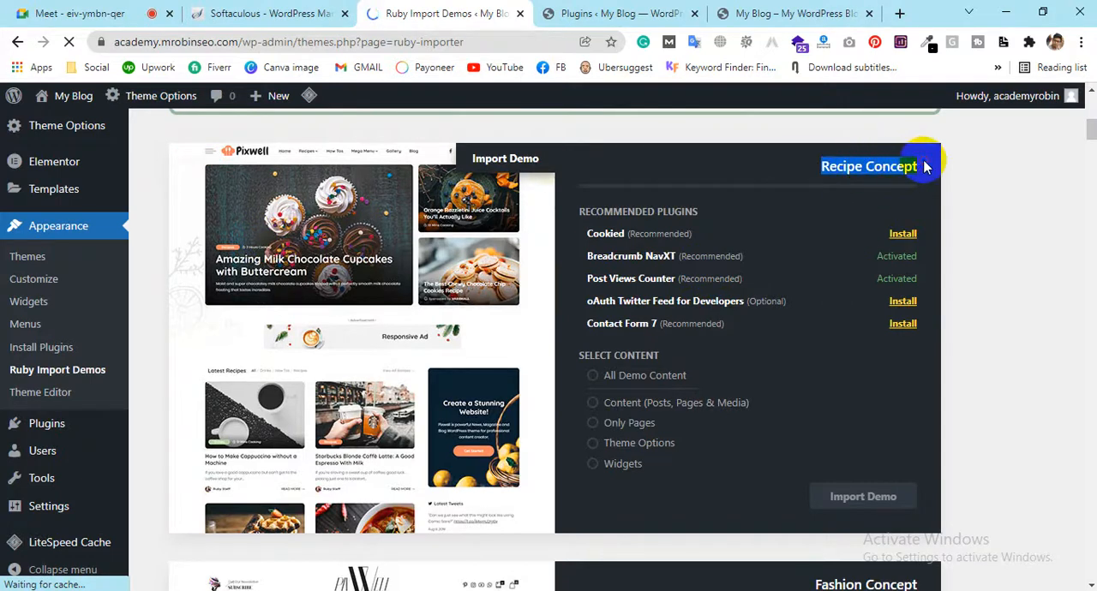
{"action": "left_click", "coordinate": [994, 210]}
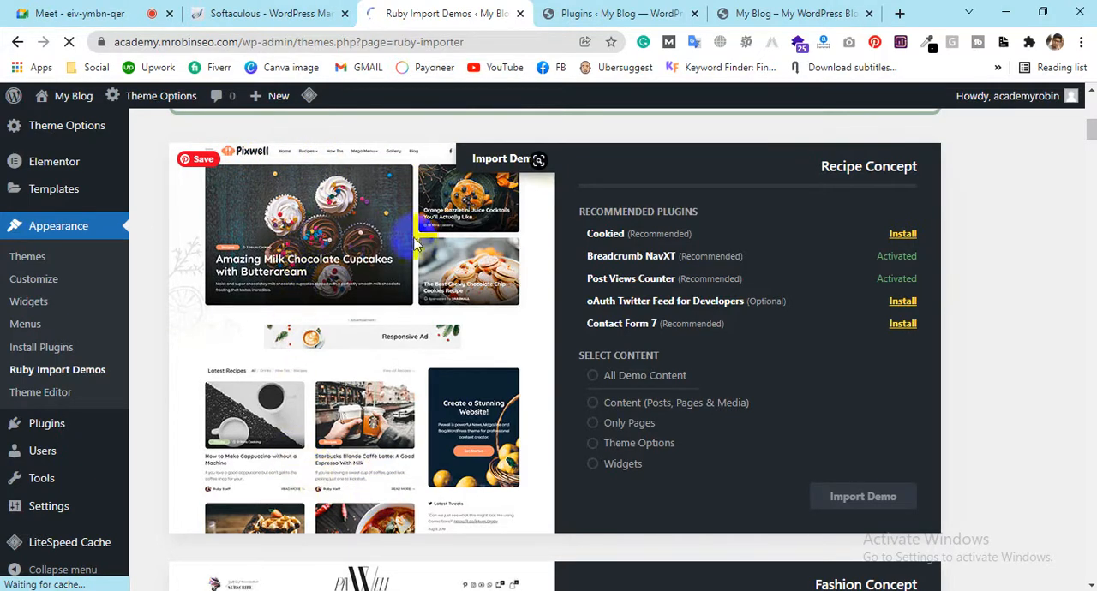
{"action": "scroll", "coordinate": [504, 358], "scroll_direction": "down", "scroll_amount": 2}
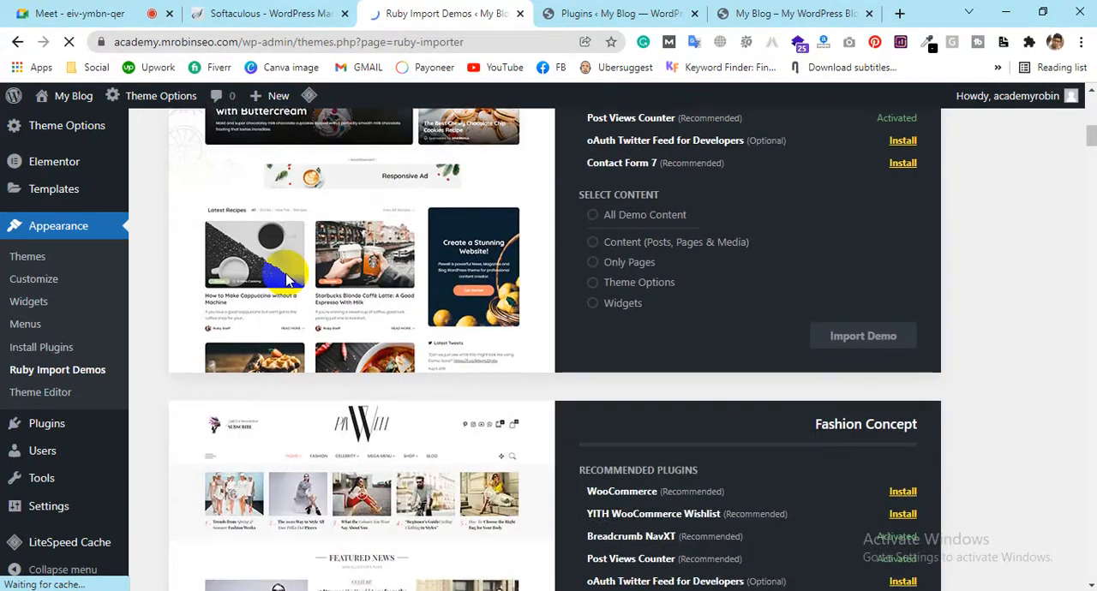
{"action": "scroll", "coordinate": [396, 292], "scroll_direction": "up", "scroll_amount": 2}
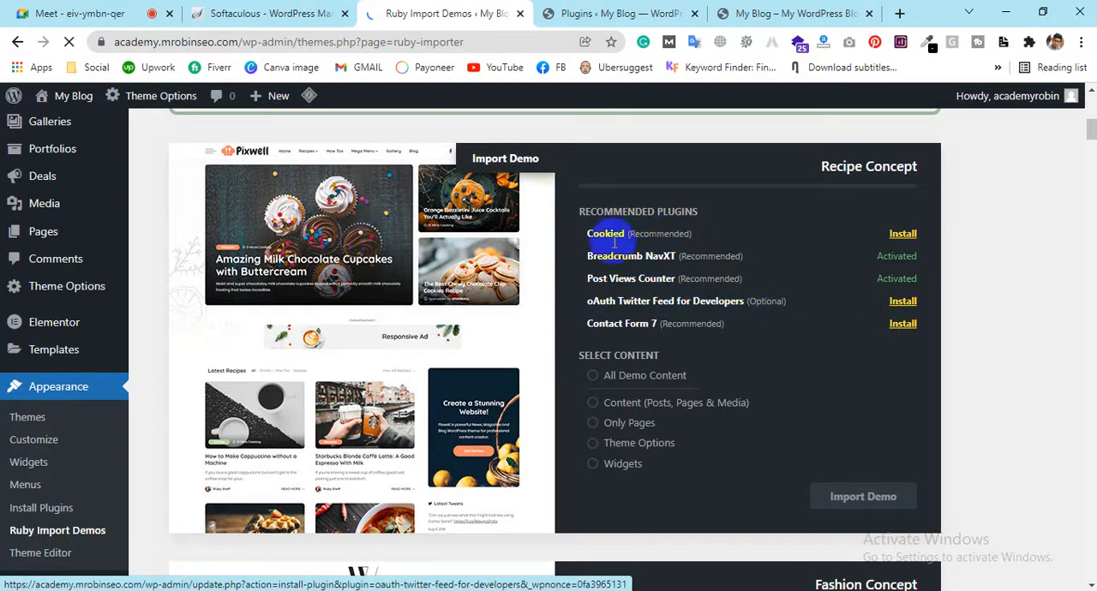
{"action": "left_click_drag", "start_coordinate": [692, 232], "coordinate": [718, 229]}
{"action": "left_click", "coordinate": [749, 363]}
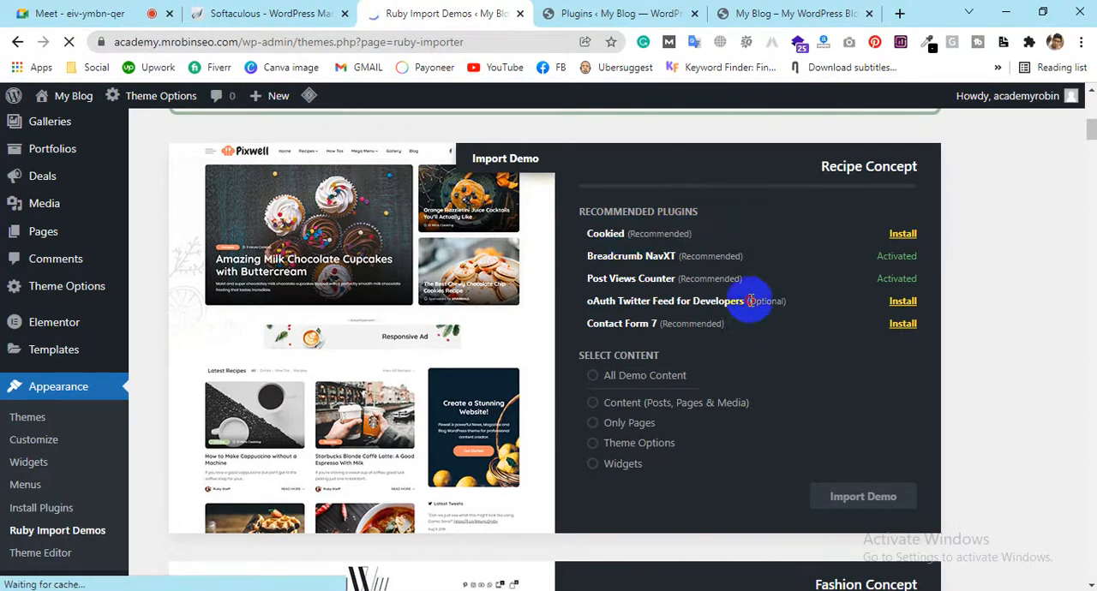
{"action": "left_click_drag", "start_coordinate": [728, 322], "coordinate": [788, 306]}
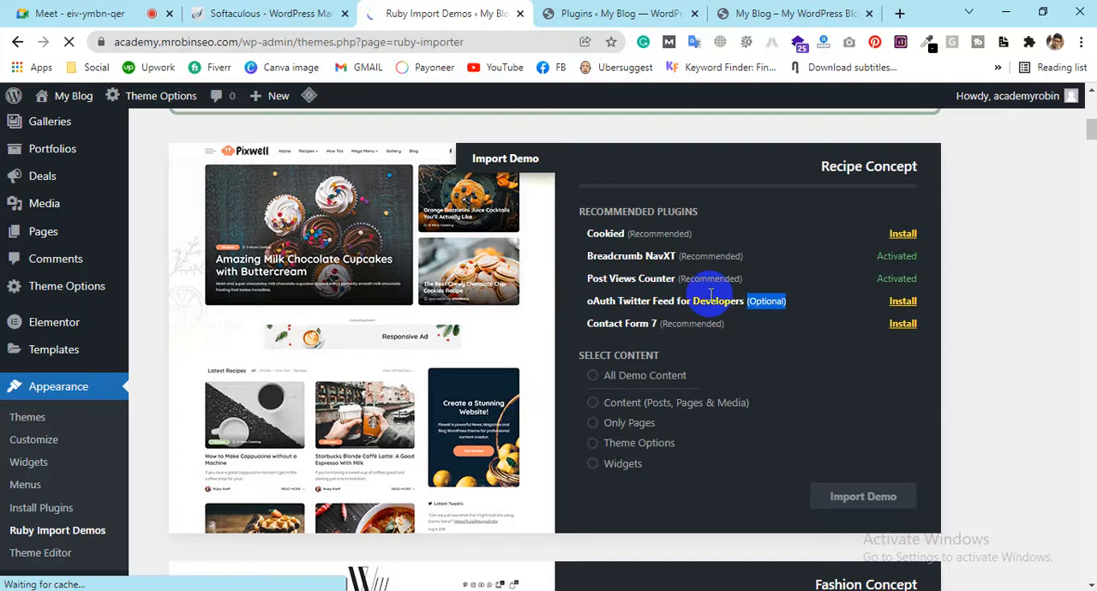
Examine the Fashion Concept demo's preview and its list of recommended plugins
{"action": "scroll", "coordinate": [692, 281], "scroll_direction": "down", "scroll_amount": 4}
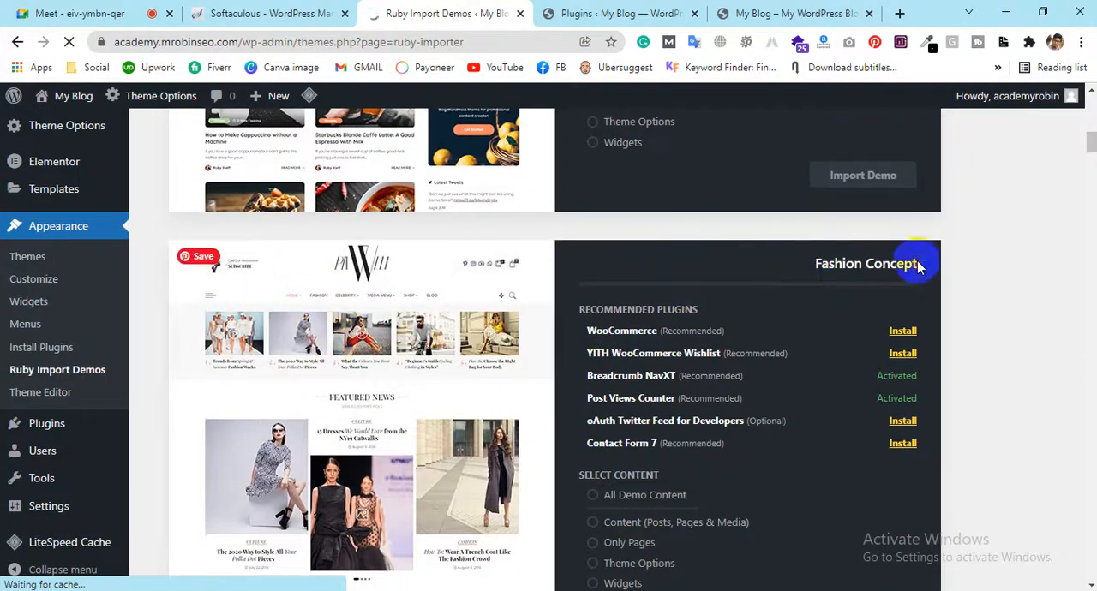
{"action": "scroll", "coordinate": [360, 385], "scroll_direction": "down", "scroll_amount": 2}
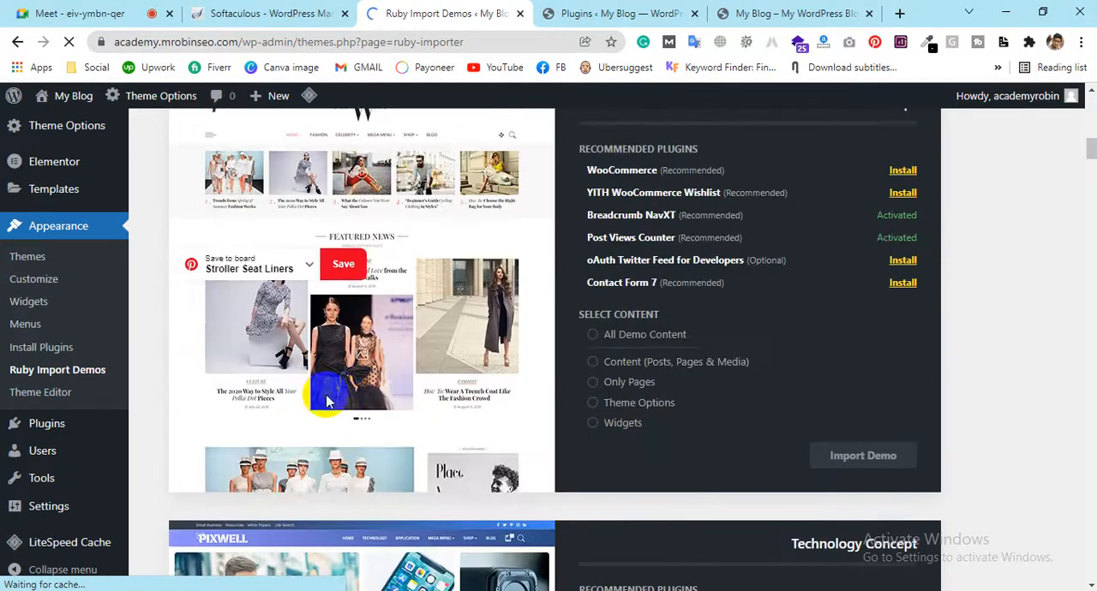
{"action": "scroll", "coordinate": [595, 342], "scroll_direction": "up", "scroll_amount": 1}
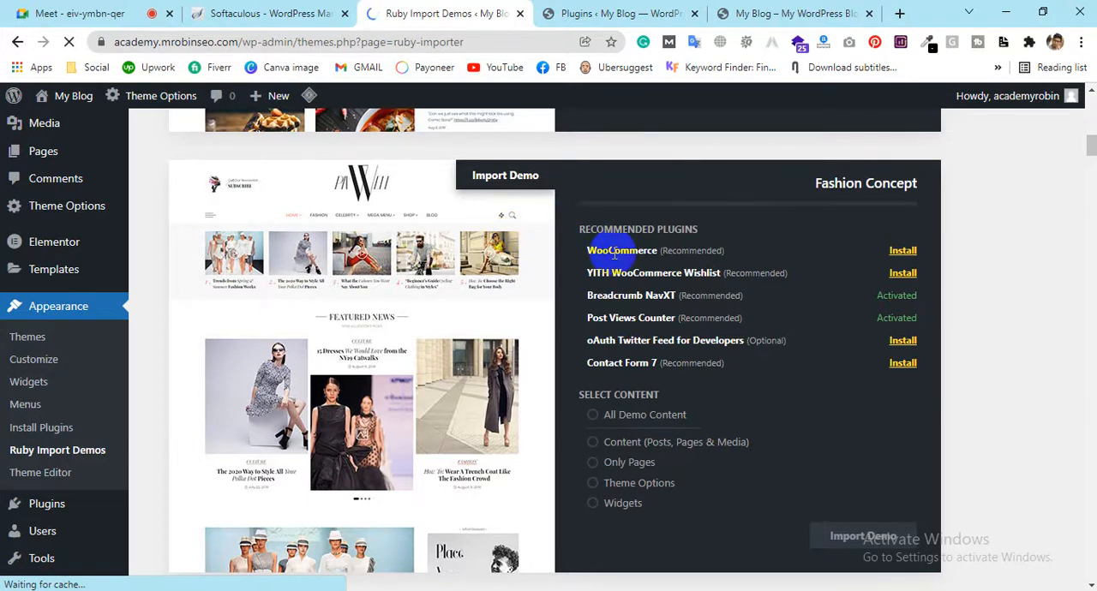
Browse the demos from Technology Concept through Sport Concept, checking each preview, its recommended plugins and its content options
{"action": "scroll", "coordinate": [613, 251], "scroll_direction": "down", "scroll_amount": 5}
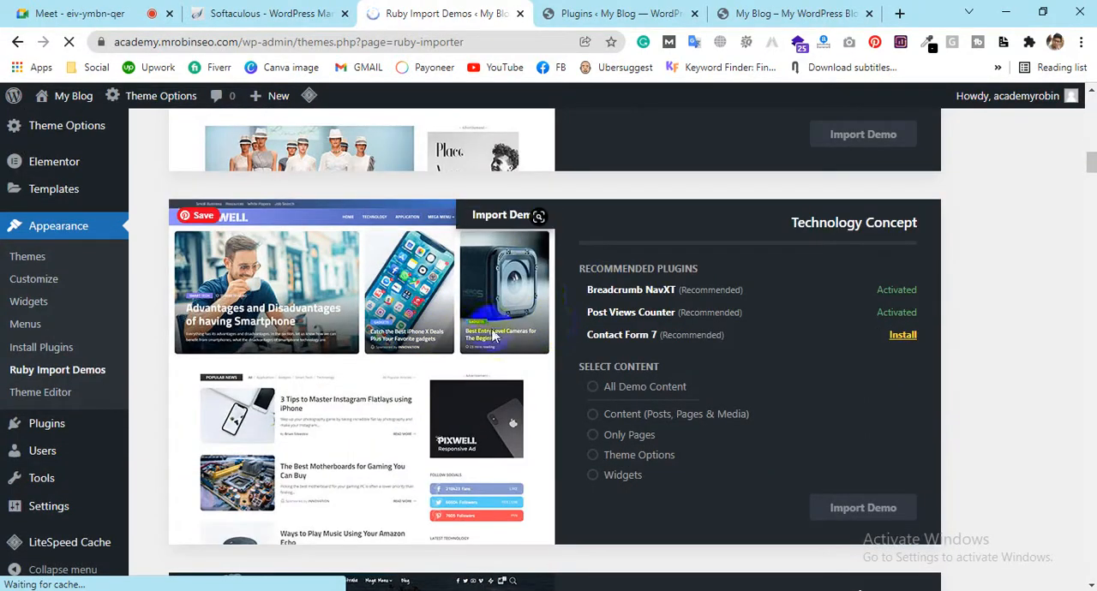
{"action": "scroll", "coordinate": [372, 354], "scroll_direction": "down", "scroll_amount": 4}
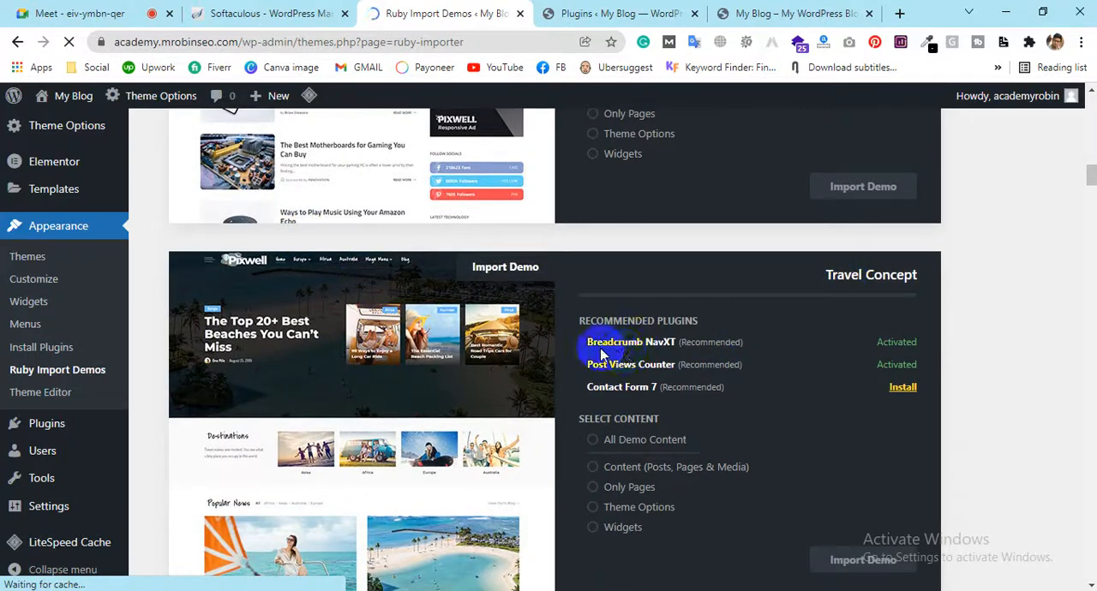
{"action": "scroll", "coordinate": [385, 299], "scroll_direction": "down", "scroll_amount": 2}
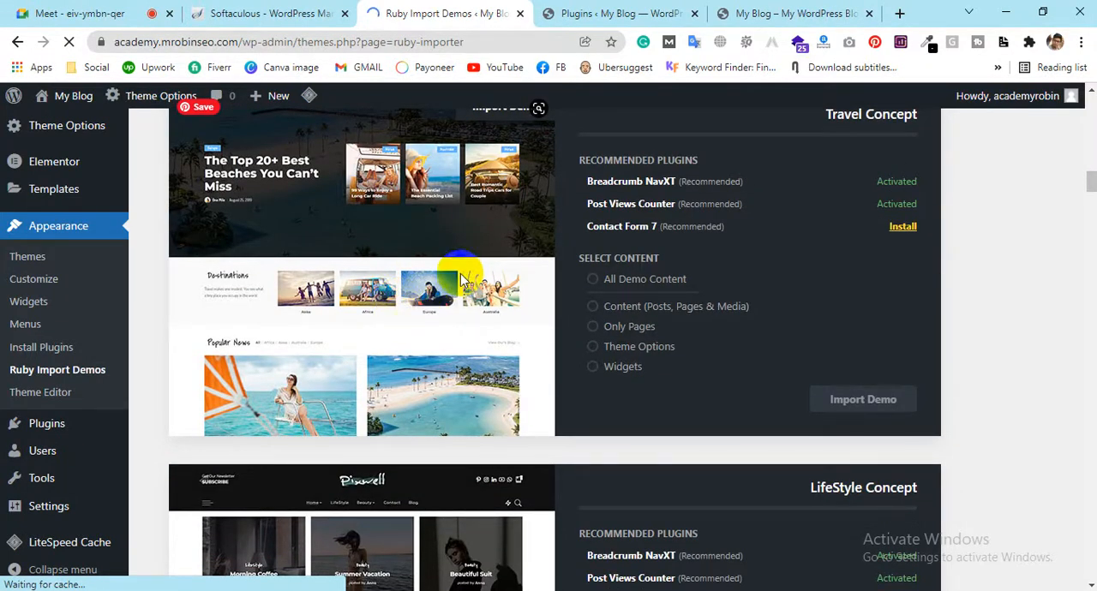
{"action": "scroll", "coordinate": [460, 273], "scroll_direction": "down", "scroll_amount": 7}
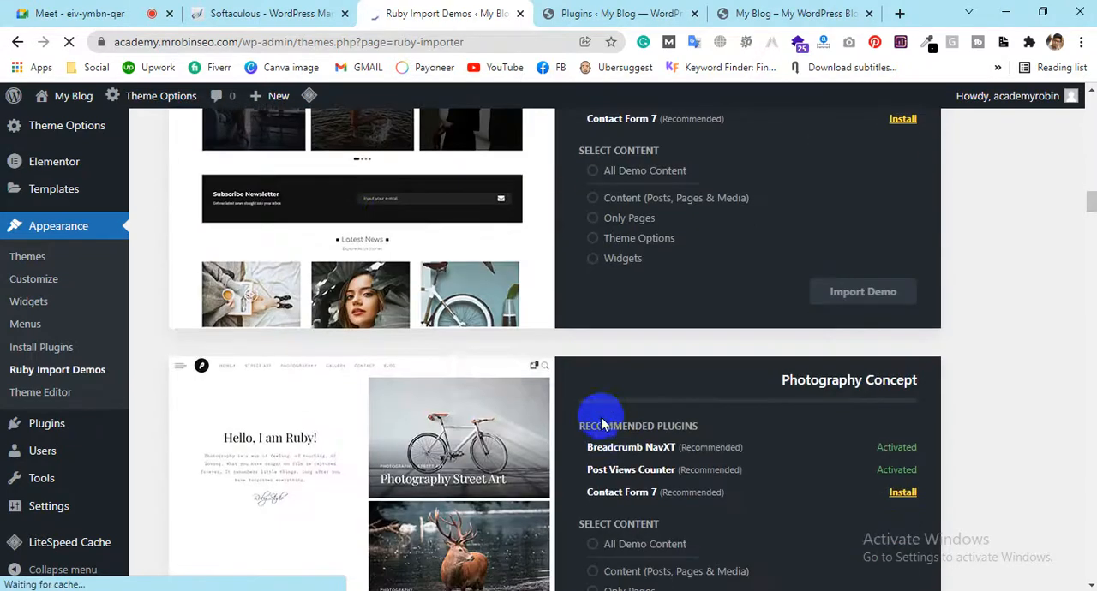
{"action": "scroll", "coordinate": [497, 421], "scroll_direction": "down", "scroll_amount": 7}
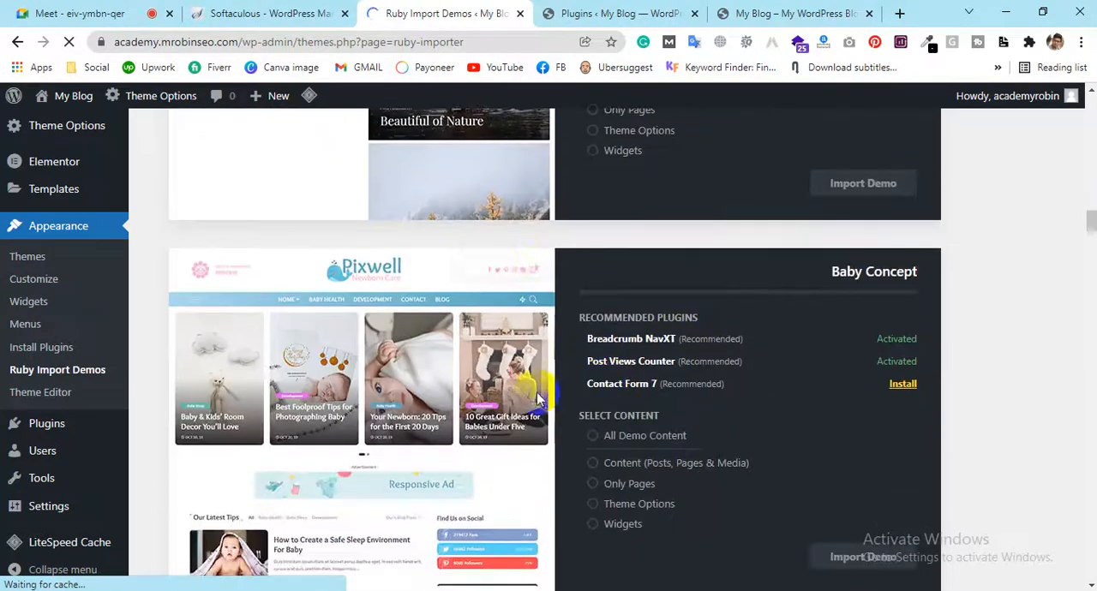
{"action": "scroll", "coordinate": [523, 346], "scroll_direction": "down", "scroll_amount": 5}
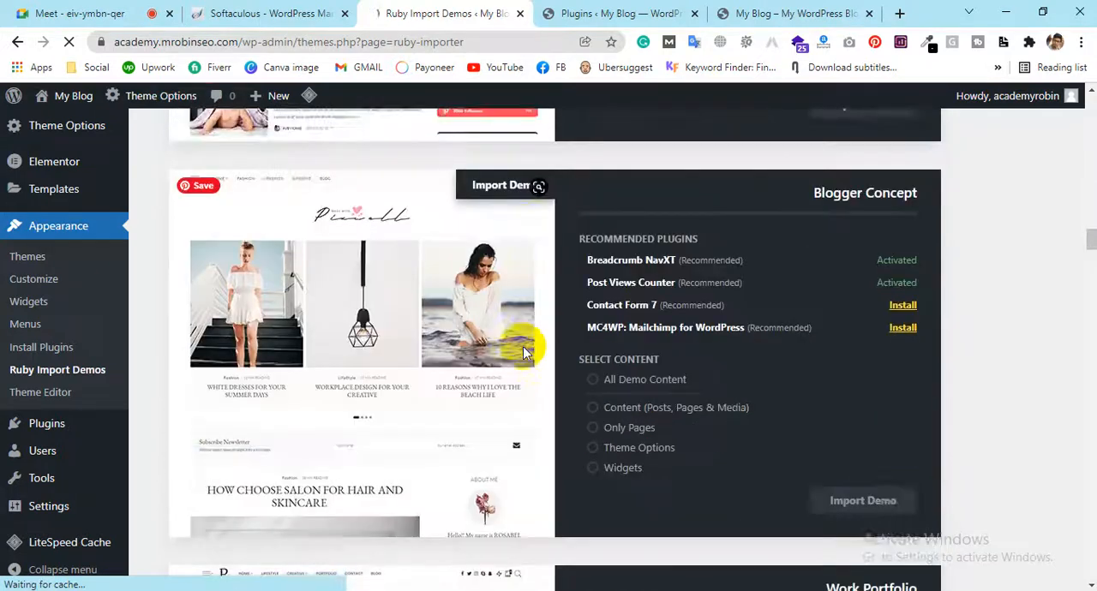
{"action": "scroll", "coordinate": [357, 296], "scroll_direction": "down", "scroll_amount": 2}
{"action": "scroll", "coordinate": [575, 342], "scroll_direction": "down", "scroll_amount": 2}
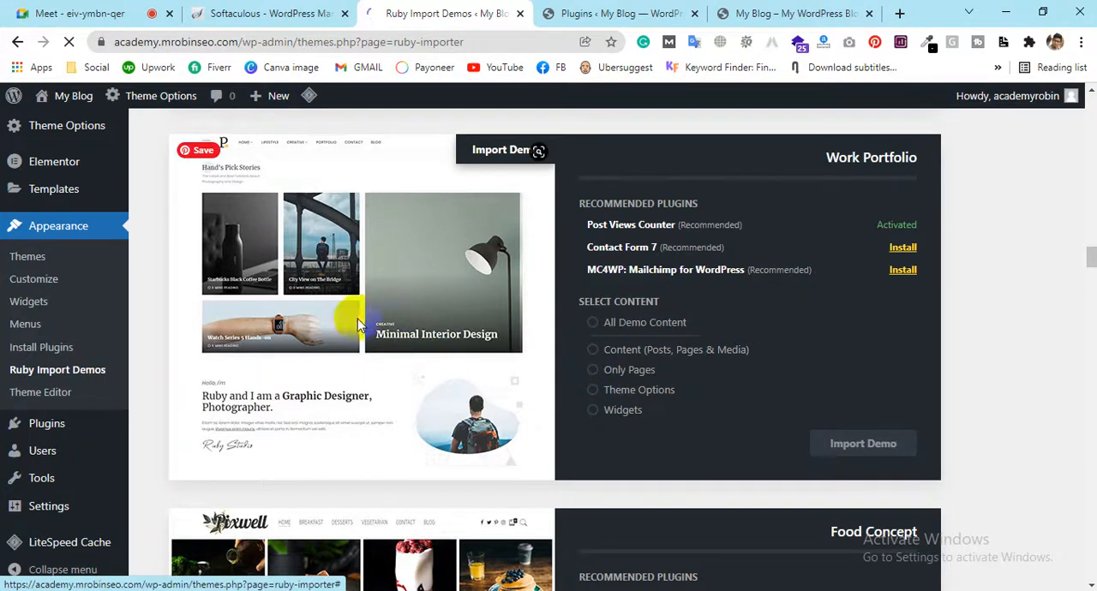
{"action": "scroll", "coordinate": [511, 349], "scroll_direction": "down", "scroll_amount": 4}
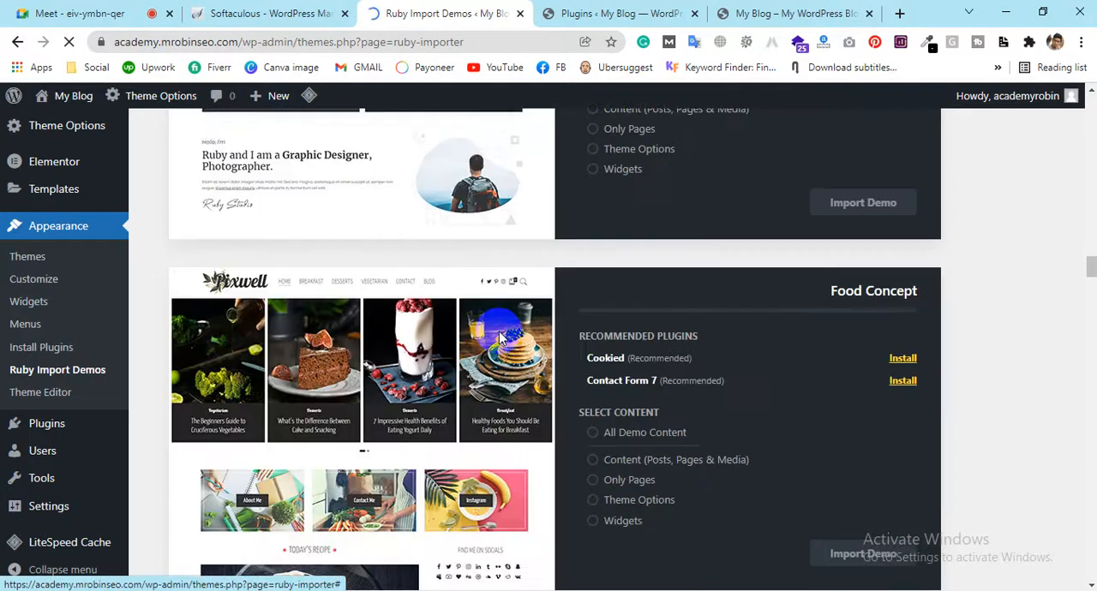
{"action": "scroll", "coordinate": [851, 230], "scroll_direction": "down", "scroll_amount": 9}
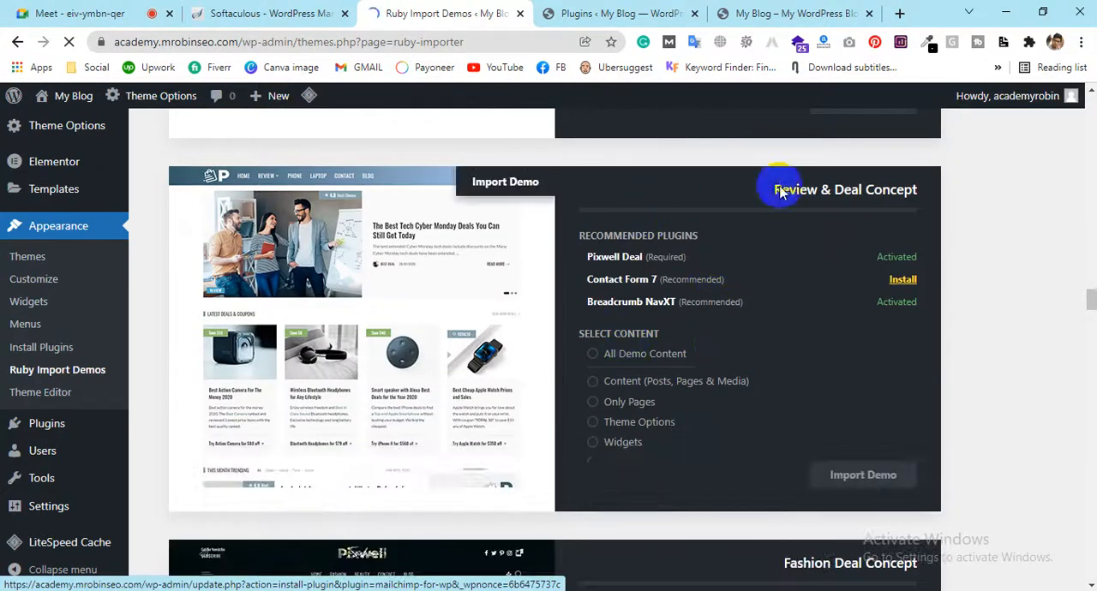
{"action": "scroll", "coordinate": [870, 346], "scroll_direction": "down", "scroll_amount": 3}
{"action": "scroll", "coordinate": [869, 342], "scroll_direction": "down", "scroll_amount": 7}
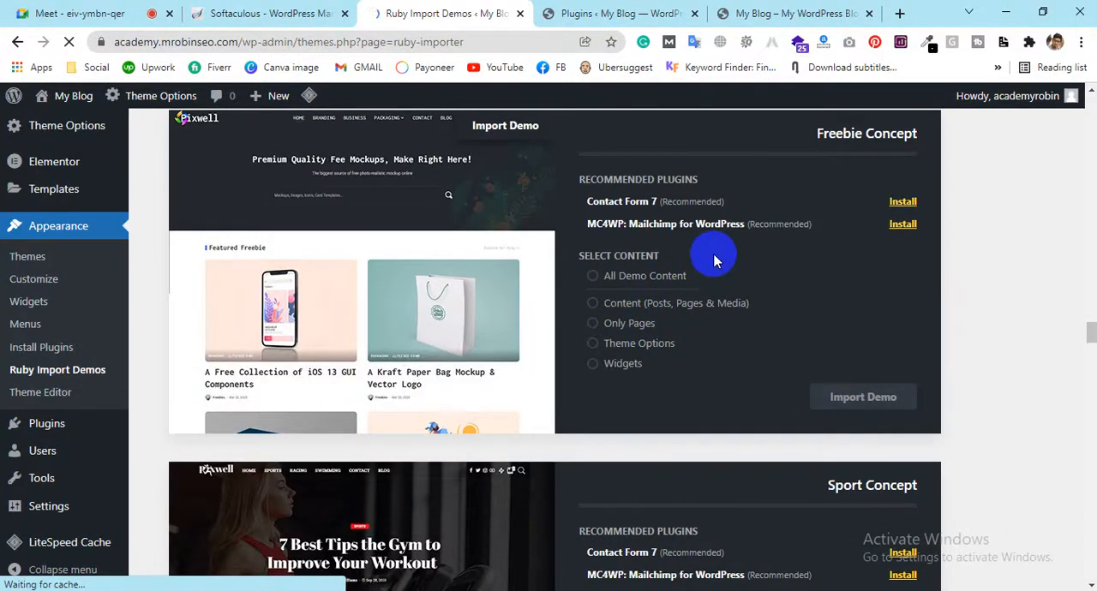
{"action": "scroll", "coordinate": [715, 262], "scroll_direction": "down", "scroll_amount": 7}
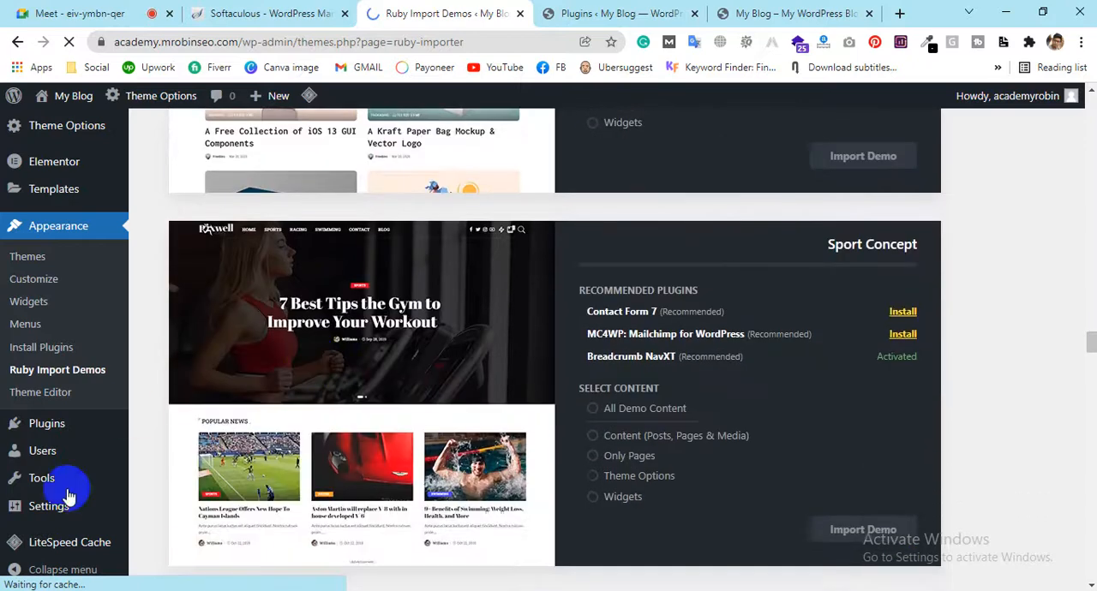
Browse the remaining demos from RTL Concept through Cryptocurrency Concept at the end of the list
{"action": "scroll", "coordinate": [399, 376], "scroll_direction": "down", "scroll_amount": 2}
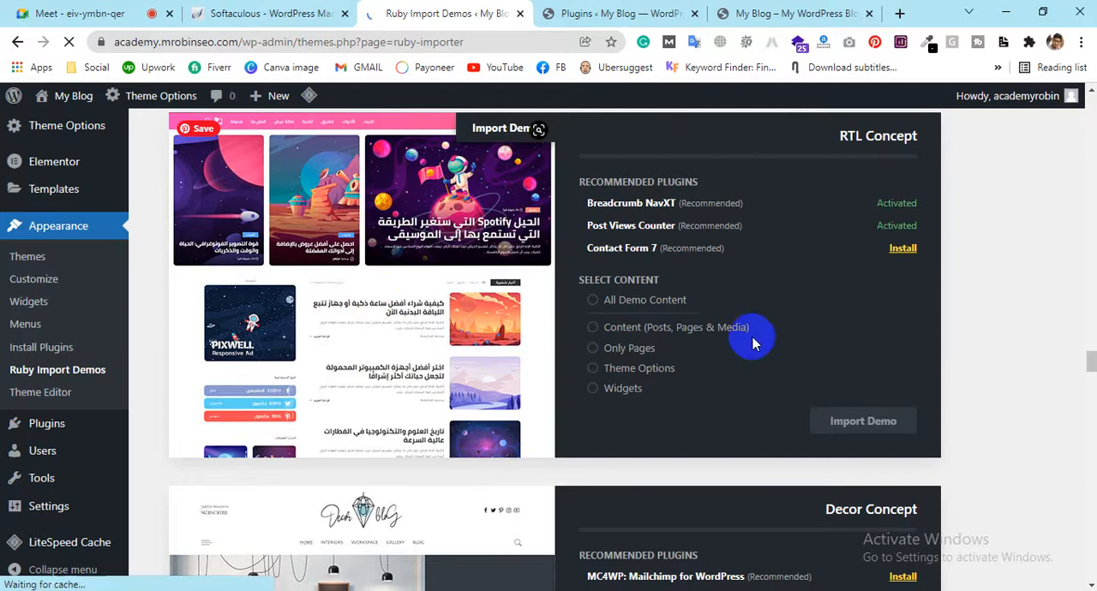
{"action": "scroll", "coordinate": [856, 377], "scroll_direction": "down", "scroll_amount": 3}
{"action": "scroll", "coordinate": [502, 372], "scroll_direction": "down", "scroll_amount": 3}
{"action": "scroll", "coordinate": [357, 325], "scroll_direction": "up", "scroll_amount": 2}
{"action": "scroll", "coordinate": [357, 320], "scroll_direction": "down", "scroll_amount": 7}
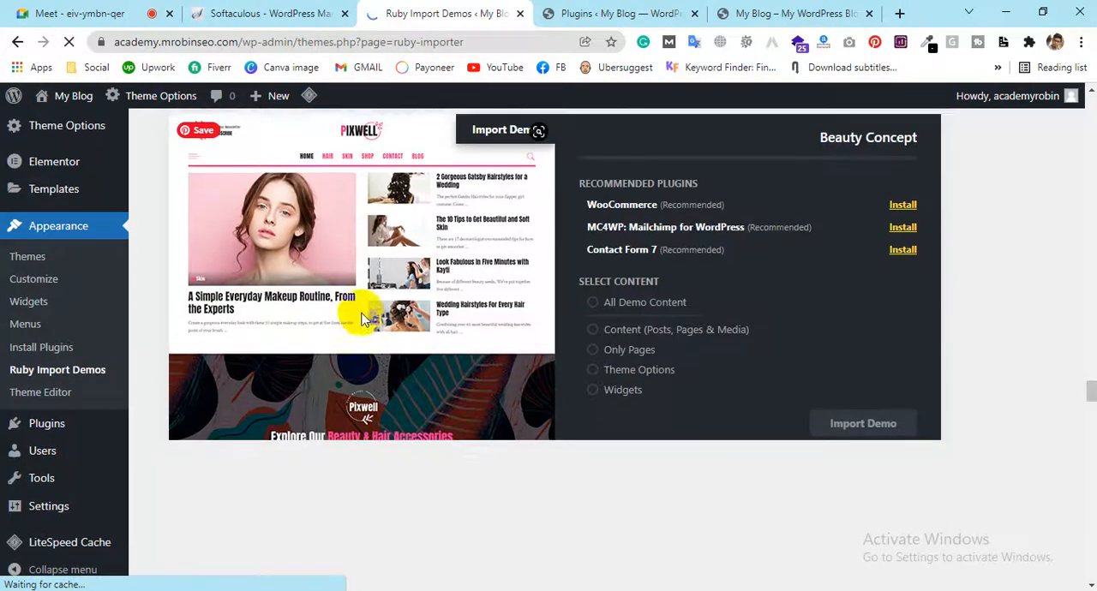
{"action": "scroll", "coordinate": [359, 313], "scroll_direction": "down", "scroll_amount": 2}
{"action": "scroll", "coordinate": [483, 282], "scroll_direction": "down", "scroll_amount": 3}
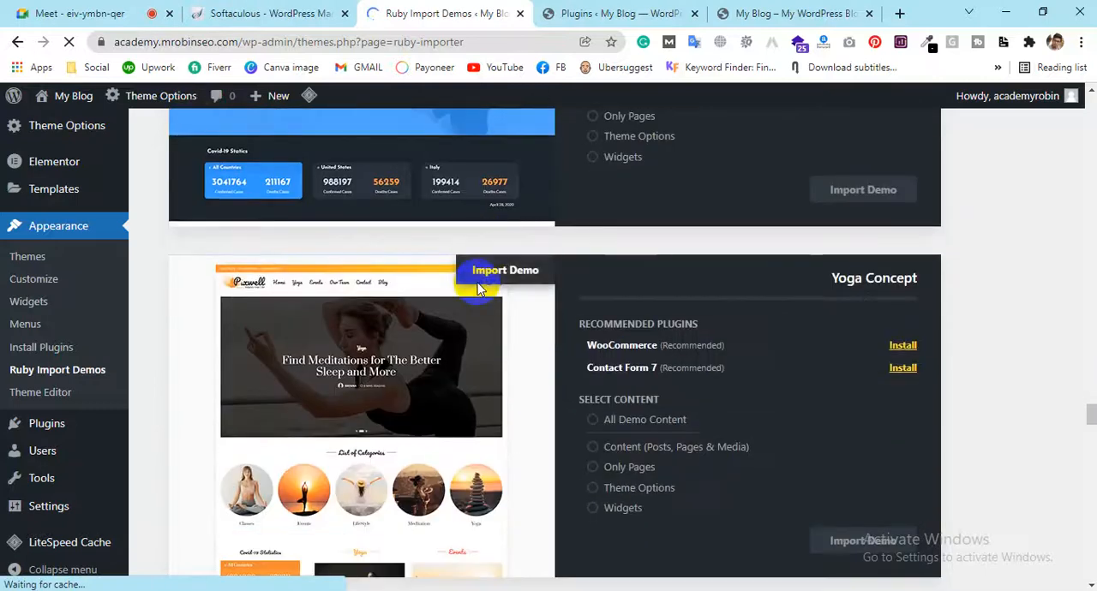
{"action": "scroll", "coordinate": [537, 402], "scroll_direction": "down", "scroll_amount": 4}
{"action": "scroll", "coordinate": [406, 463], "scroll_direction": "down", "scroll_amount": 2}
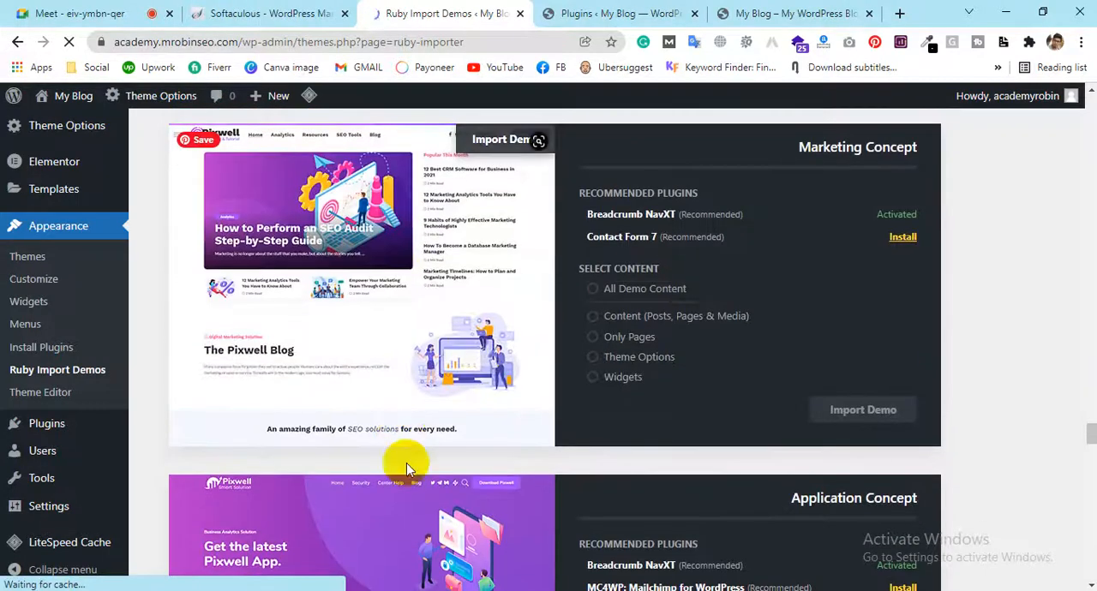
{"action": "scroll", "coordinate": [423, 362], "scroll_direction": "down", "scroll_amount": 6}
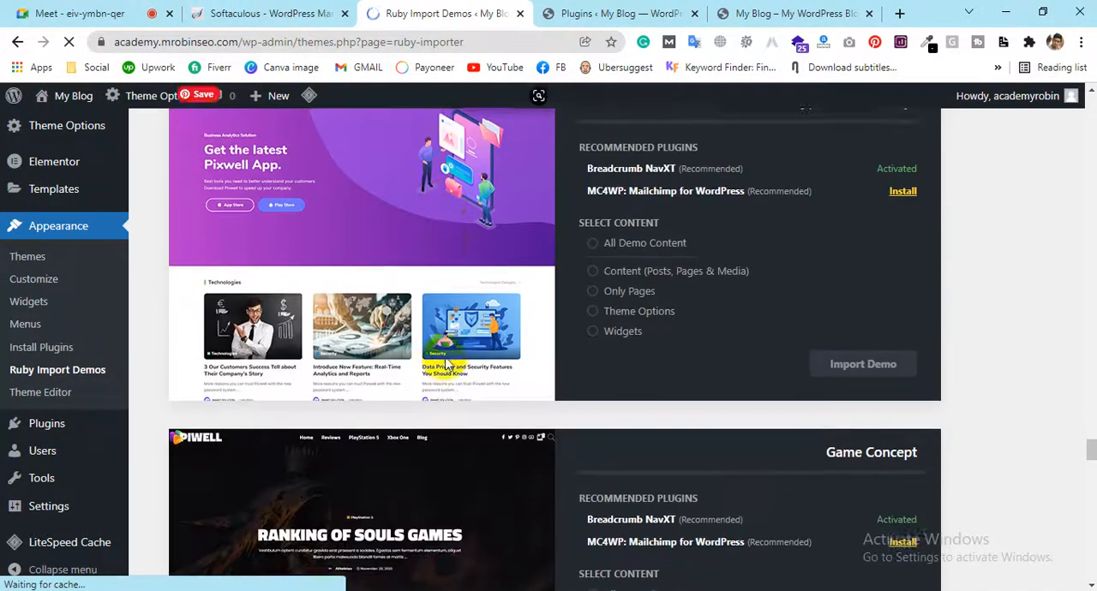
{"action": "scroll", "coordinate": [420, 368], "scroll_direction": "down", "scroll_amount": 8}
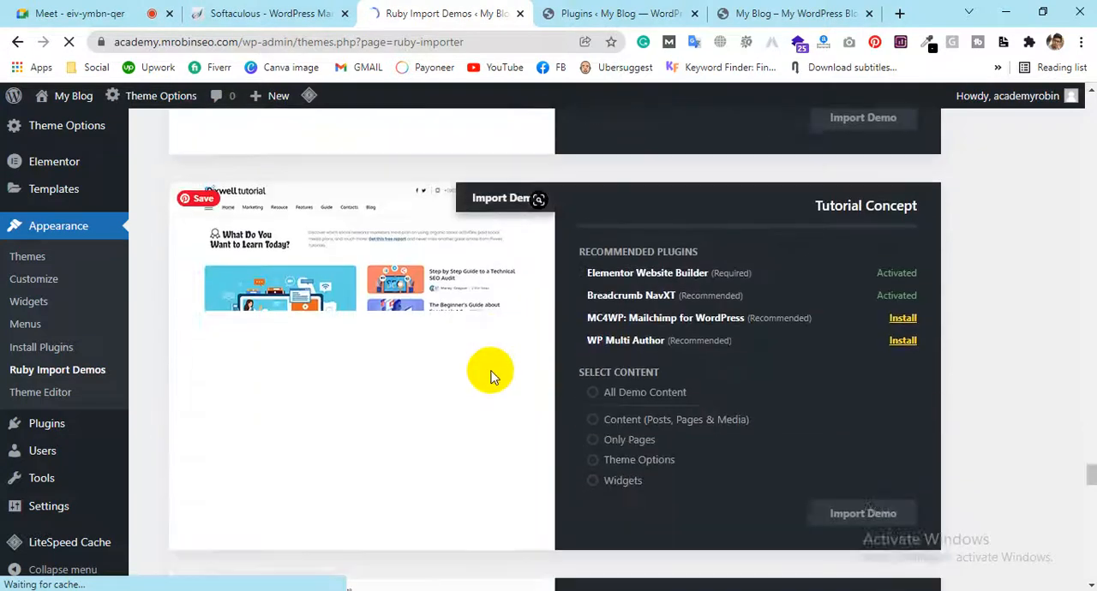
{"action": "scroll", "coordinate": [490, 377], "scroll_direction": "down", "scroll_amount": 14}
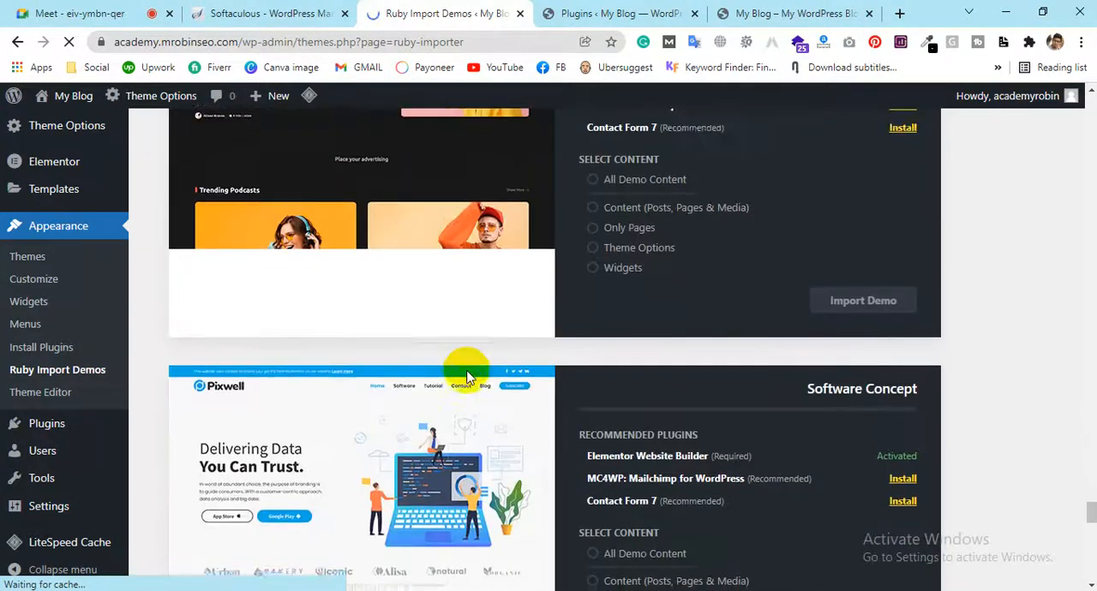
{"action": "scroll", "coordinate": [467, 375], "scroll_direction": "down", "scroll_amount": 11}
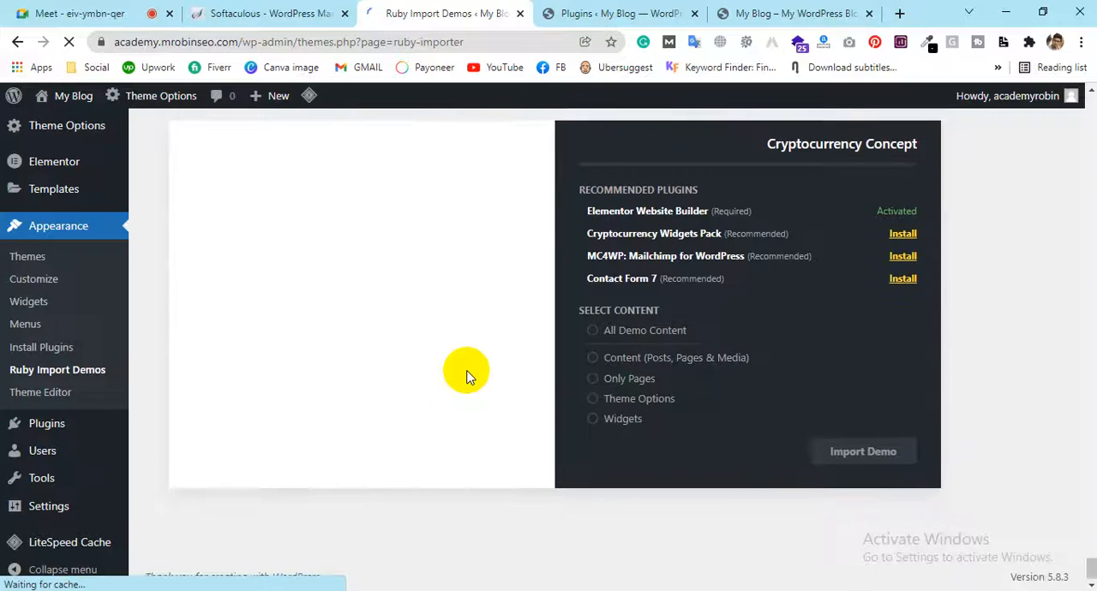
{"action": "scroll", "coordinate": [467, 376], "scroll_direction": "up", "scroll_amount": 4}
{"action": "scroll", "coordinate": [466, 369], "scroll_direction": "down", "scroll_amount": 3}
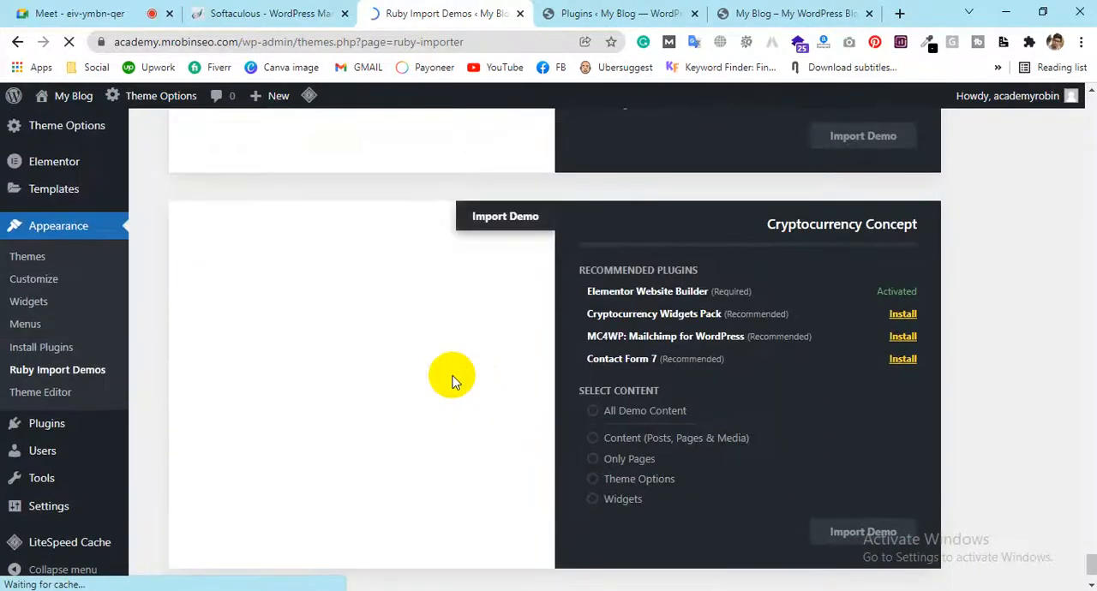
Look back through the demos from Cryptocurrency Concept up to Recipe Concept, comparing their previews and recommended plugins
{"action": "scroll", "coordinate": [690, 435], "scroll_direction": "up", "scroll_amount": 20}
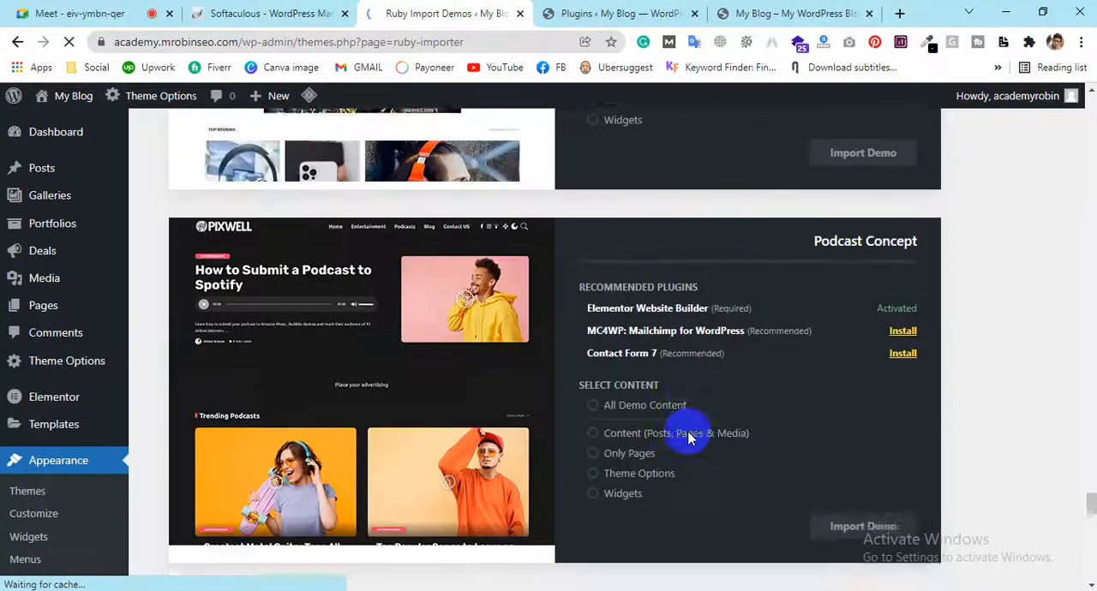
{"action": "scroll", "coordinate": [691, 437], "scroll_direction": "up", "scroll_amount": 20}
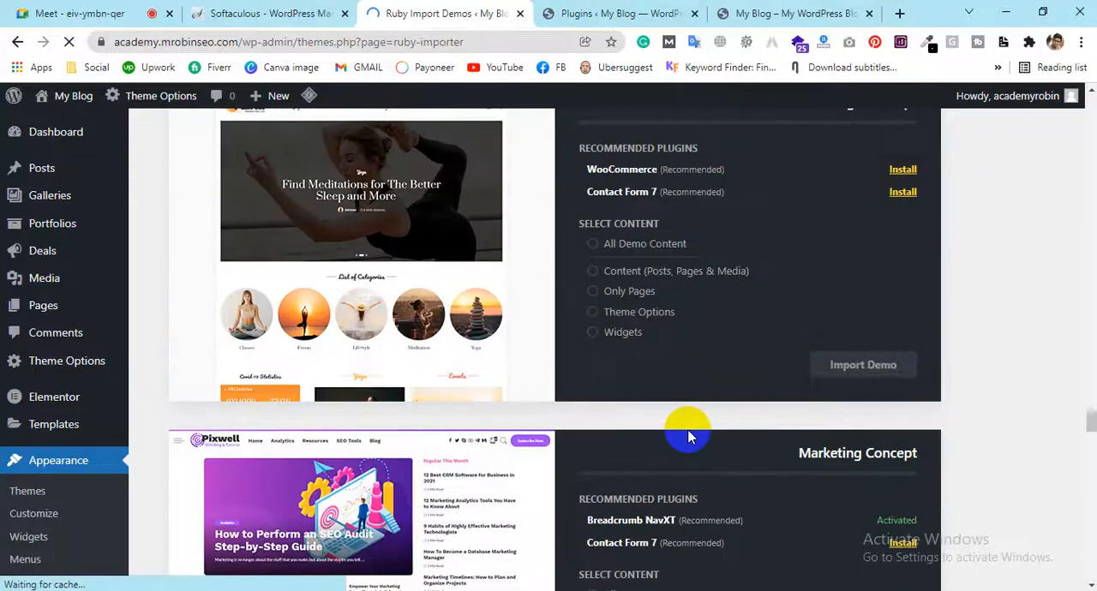
{"action": "scroll", "coordinate": [688, 437], "scroll_direction": "up", "scroll_amount": 20}
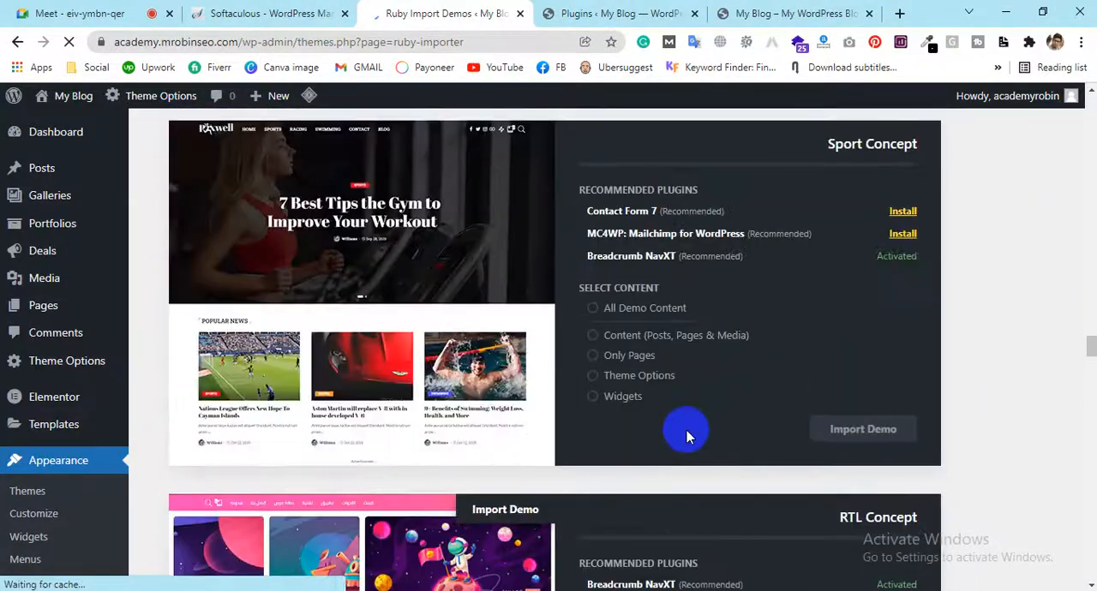
{"action": "scroll", "coordinate": [686, 433], "scroll_direction": "up", "scroll_amount": 20}
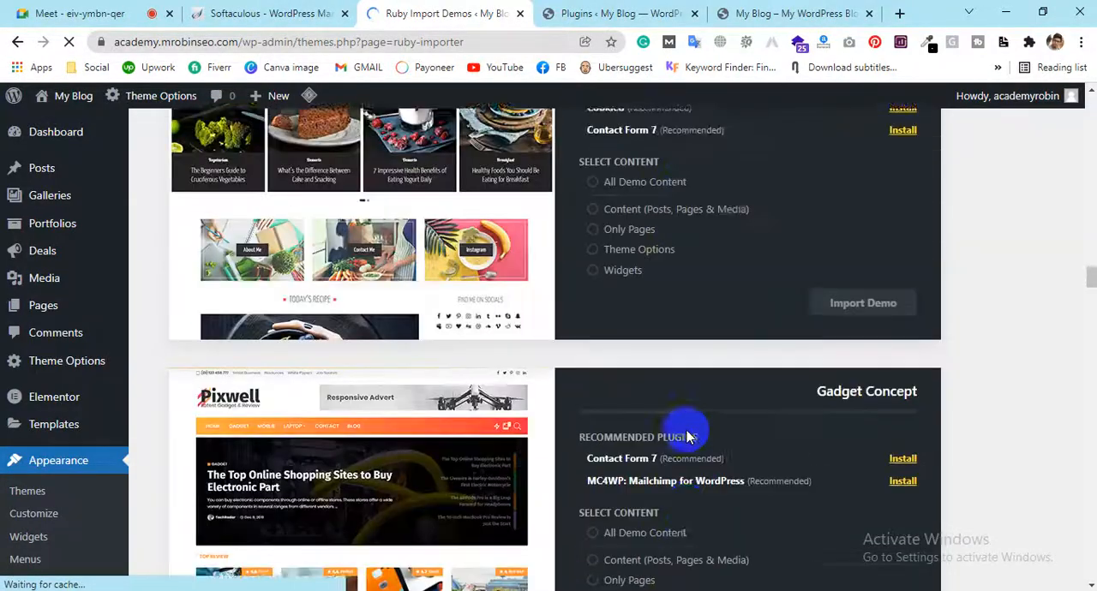
{"action": "scroll", "coordinate": [686, 430], "scroll_direction": "up", "scroll_amount": 15}
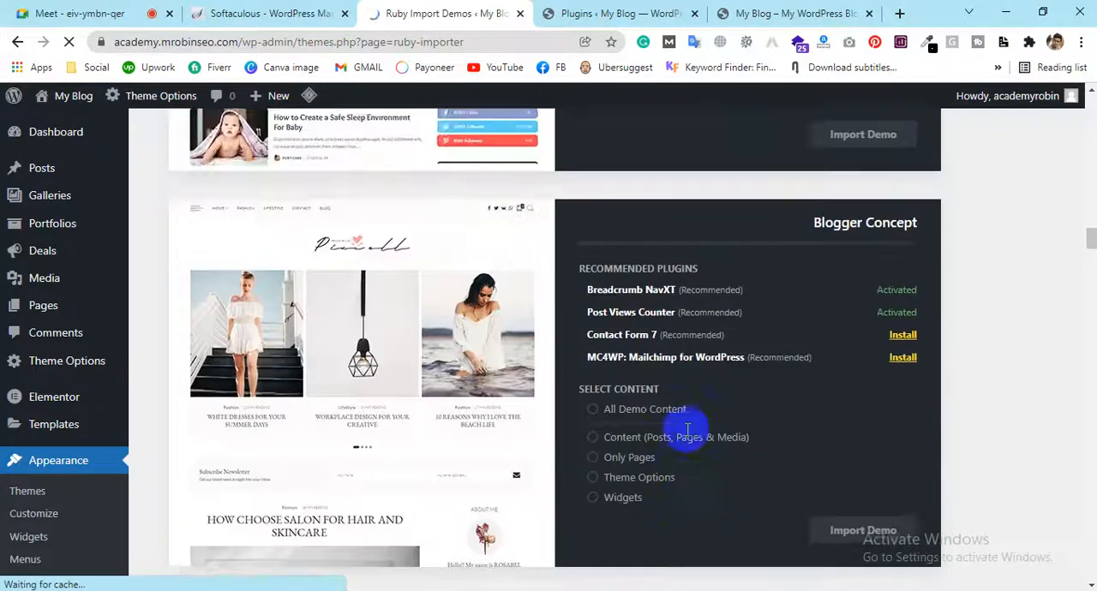
{"action": "scroll", "coordinate": [686, 430], "scroll_direction": "up", "scroll_amount": 6}
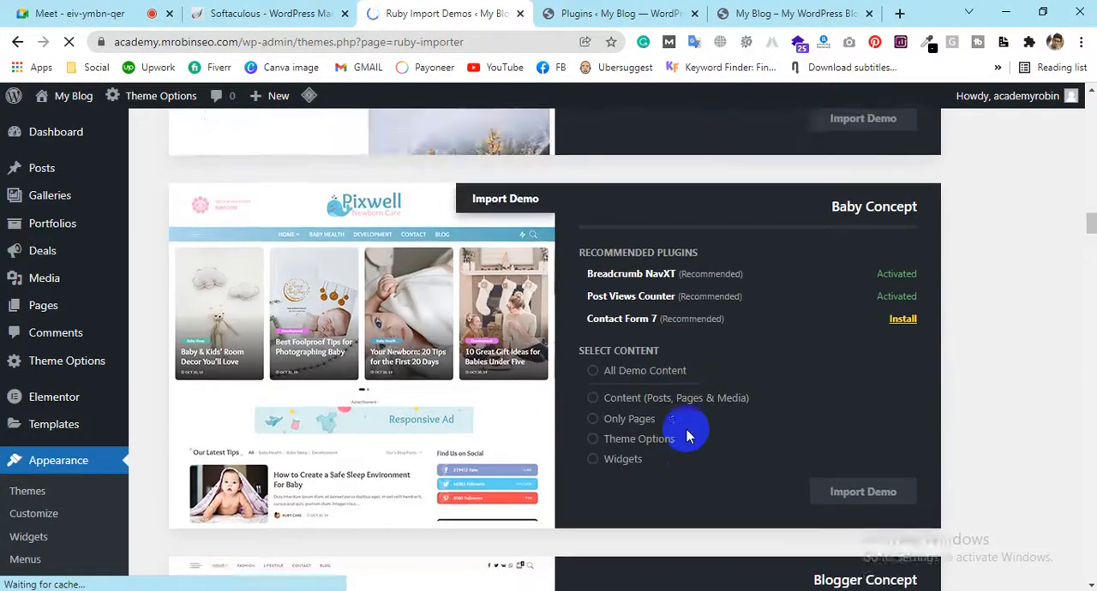
{"action": "scroll", "coordinate": [686, 436], "scroll_direction": "up", "scroll_amount": 8}
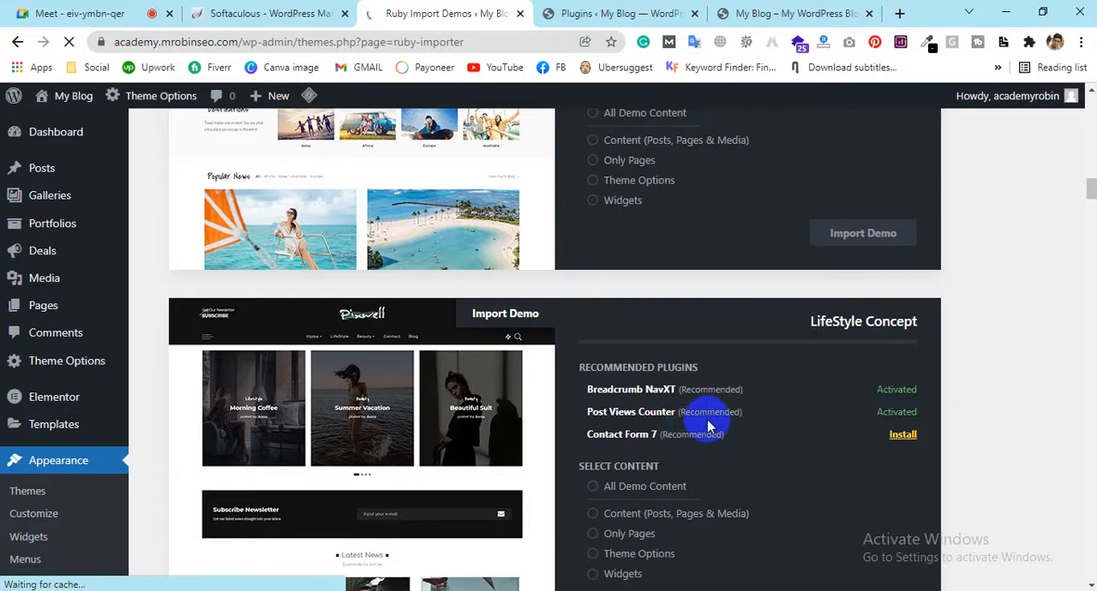
{"action": "scroll", "coordinate": [708, 426], "scroll_direction": "up", "scroll_amount": 3}
{"action": "scroll", "coordinate": [432, 231], "scroll_direction": "up", "scroll_amount": 8}
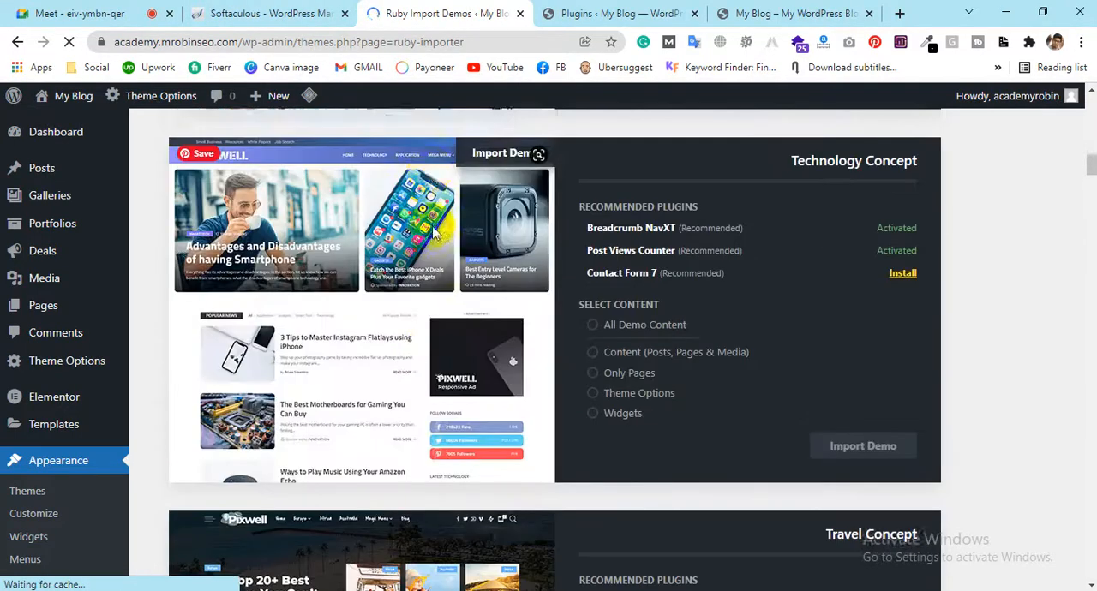
{"action": "scroll", "coordinate": [617, 291], "scroll_direction": "up", "scroll_amount": 15}
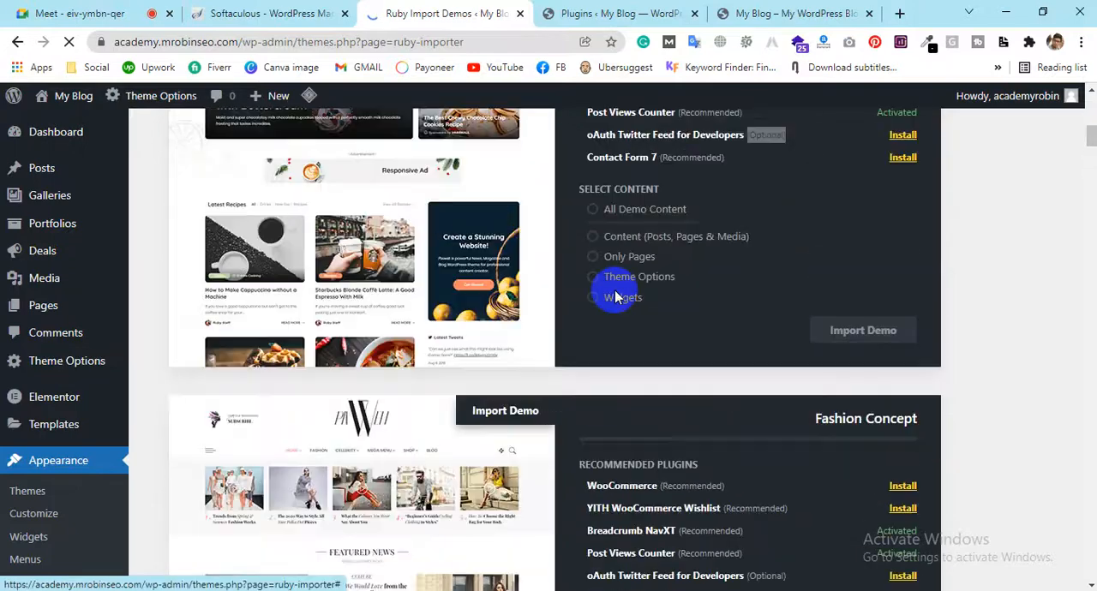
Go through the demos again from Recipe Concept down to Marketing Concept to find one suitable for the blog
{"action": "scroll", "coordinate": [612, 282], "scroll_direction": "down", "scroll_amount": 3}
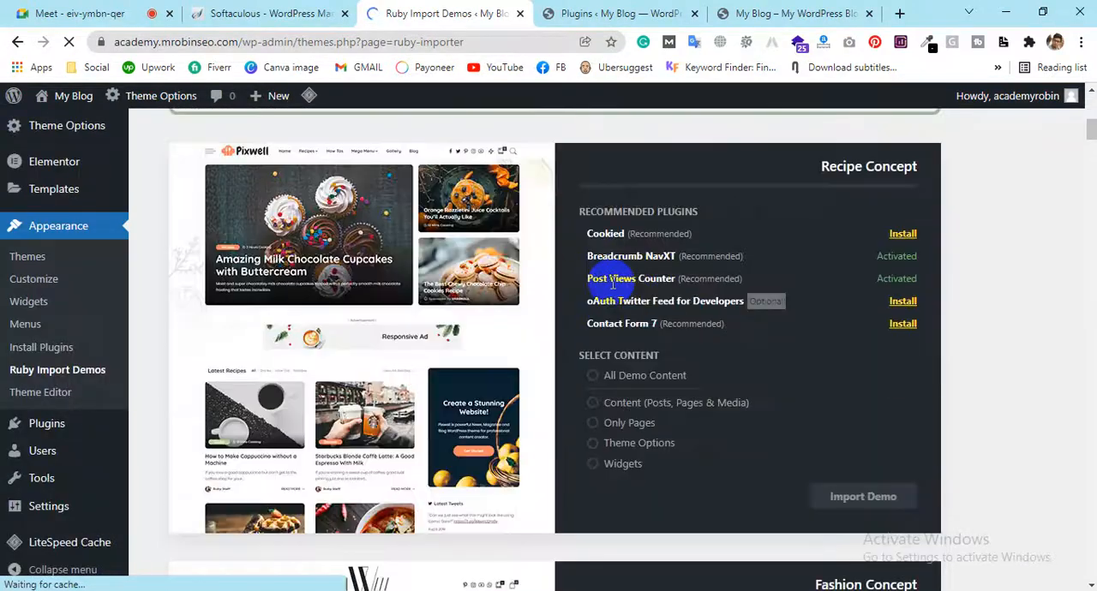
{"action": "scroll", "coordinate": [593, 273], "scroll_direction": "down", "scroll_amount": 20}
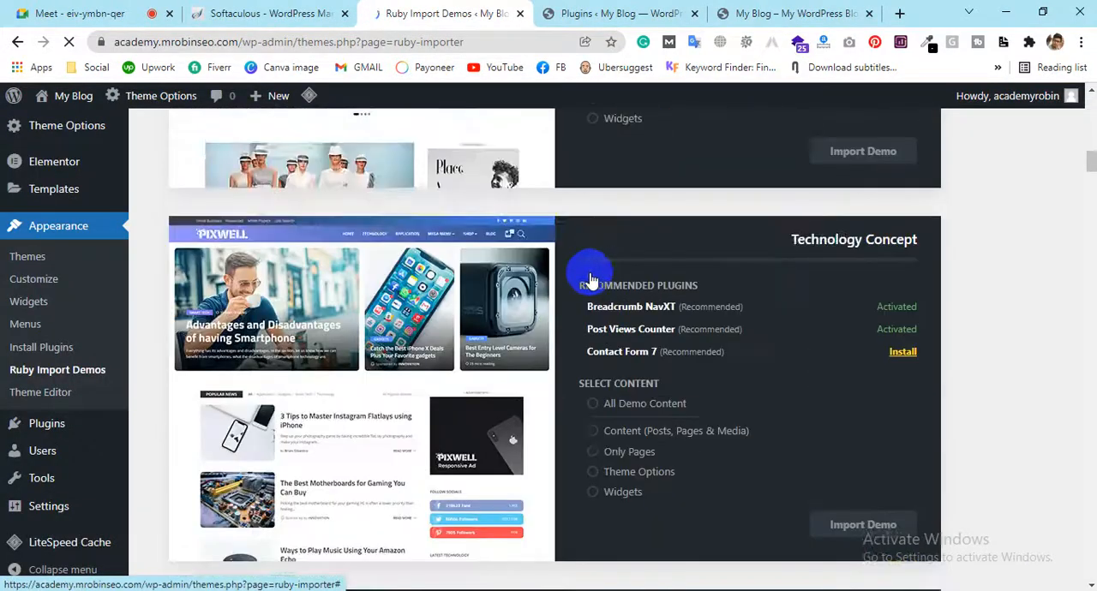
{"action": "scroll", "coordinate": [591, 280], "scroll_direction": "down", "scroll_amount": 15}
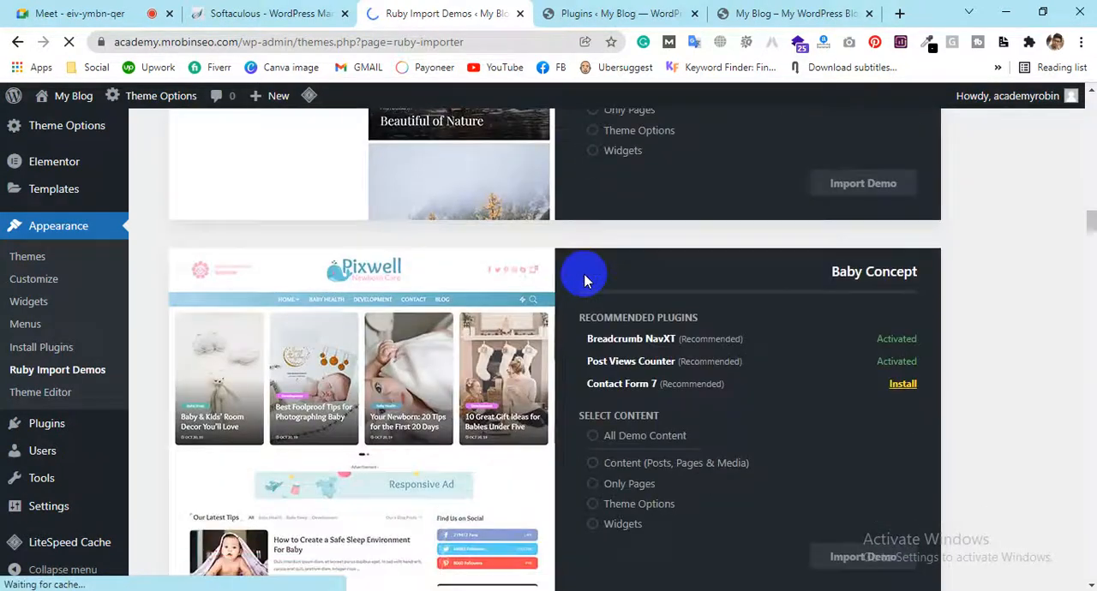
{"action": "scroll", "coordinate": [586, 278], "scroll_direction": "up", "scroll_amount": 5}
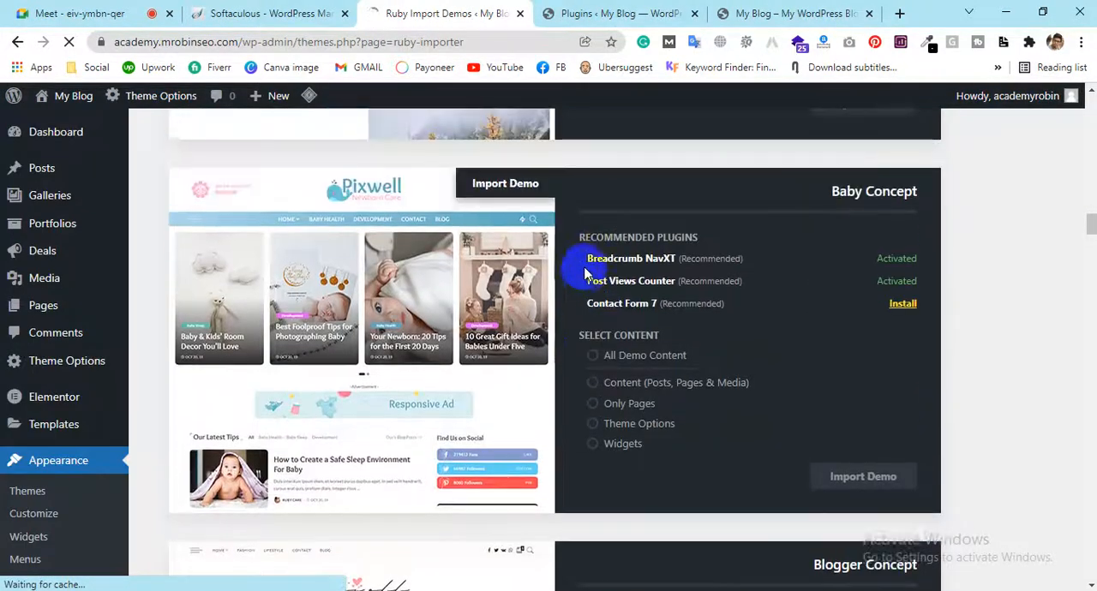
{"action": "scroll", "coordinate": [583, 272], "scroll_direction": "down", "scroll_amount": 12}
{"action": "scroll", "coordinate": [583, 271], "scroll_direction": "down", "scroll_amount": 10}
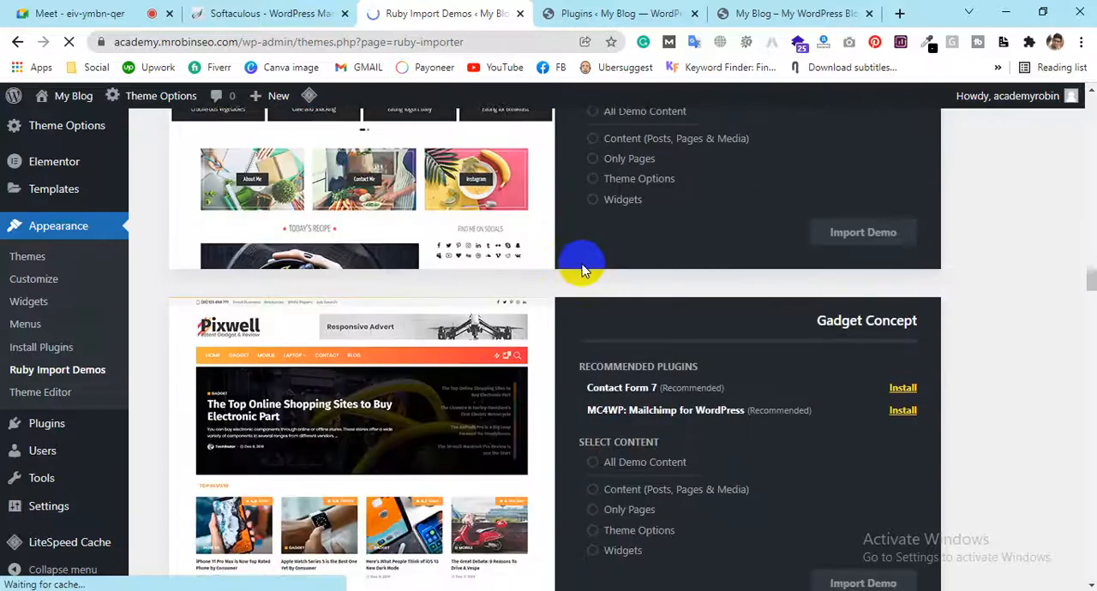
{"action": "scroll", "coordinate": [581, 270], "scroll_direction": "down", "scroll_amount": 14}
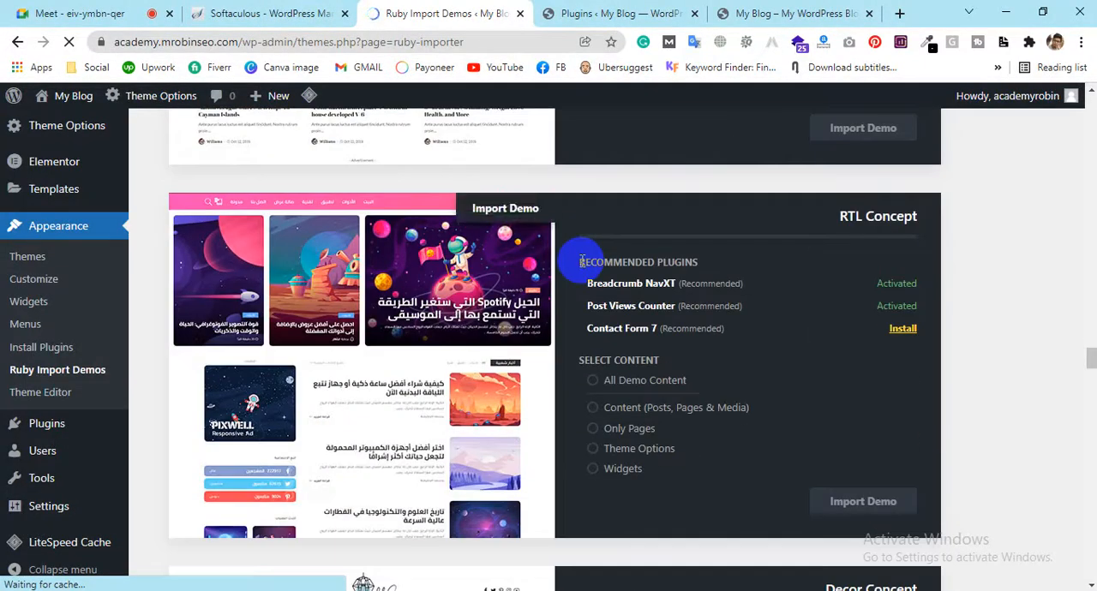
{"action": "scroll", "coordinate": [579, 262], "scroll_direction": "down", "scroll_amount": 8}
{"action": "scroll", "coordinate": [578, 259], "scroll_direction": "down", "scroll_amount": 4}
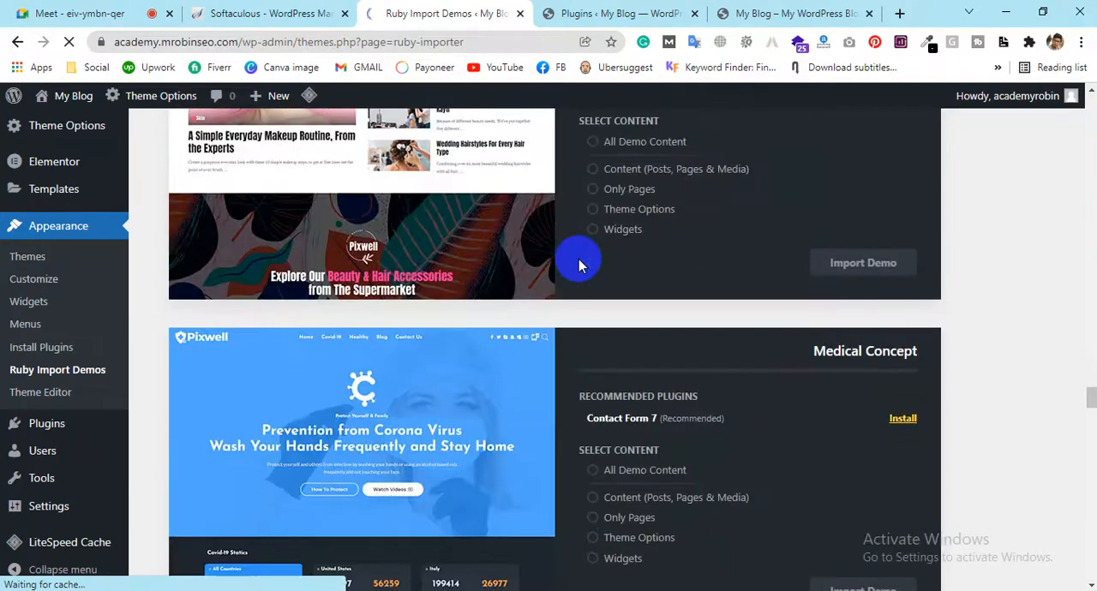
{"action": "scroll", "coordinate": [578, 258], "scroll_direction": "down", "scroll_amount": 4}
{"action": "scroll", "coordinate": [577, 258], "scroll_direction": "down", "scroll_amount": 7}
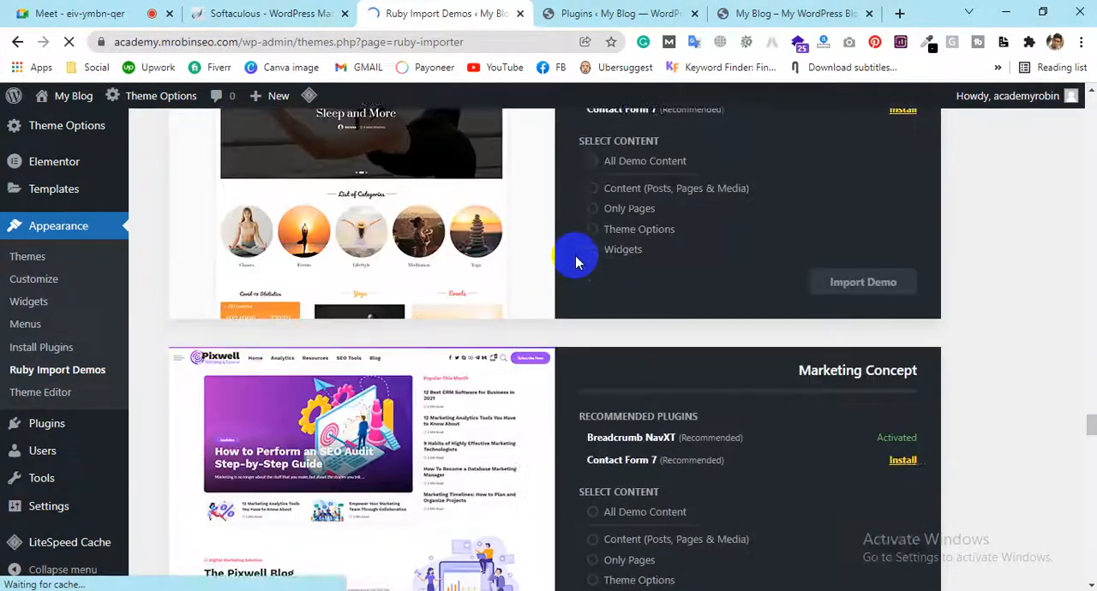
Select All Demo Content as the content to import for the Marketing Concept demo
{"action": "scroll", "coordinate": [574, 255], "scroll_direction": "up", "scroll_amount": 1}
{"action": "scroll", "coordinate": [575, 255], "scroll_direction": "down", "scroll_amount": 3}
{"action": "scroll", "coordinate": [573, 254], "scroll_direction": "up", "scroll_amount": 3}
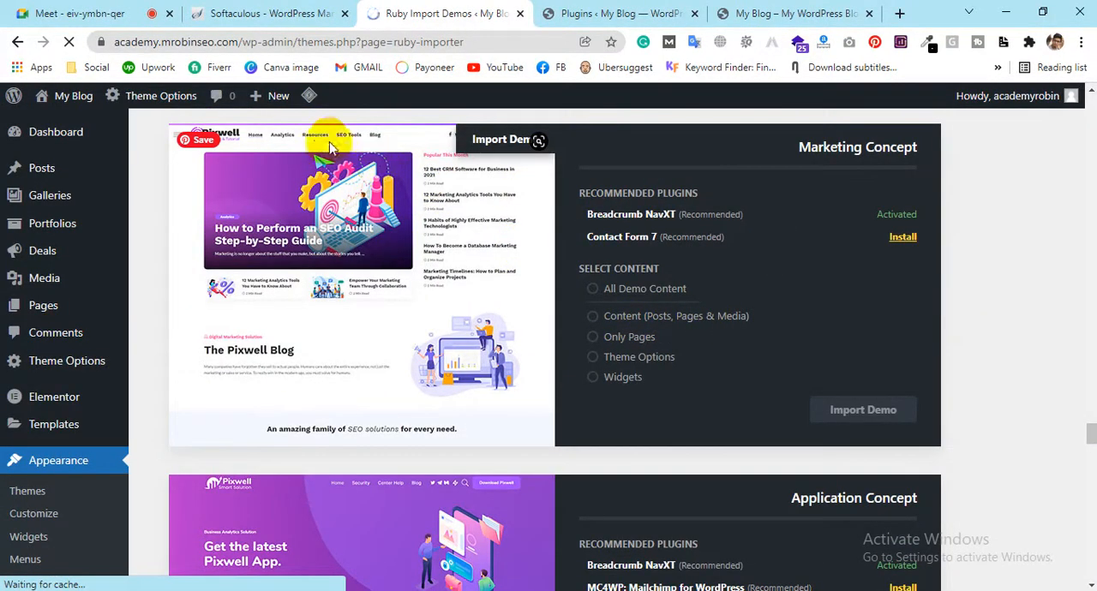
{"action": "left_click", "coordinate": [593, 292]}
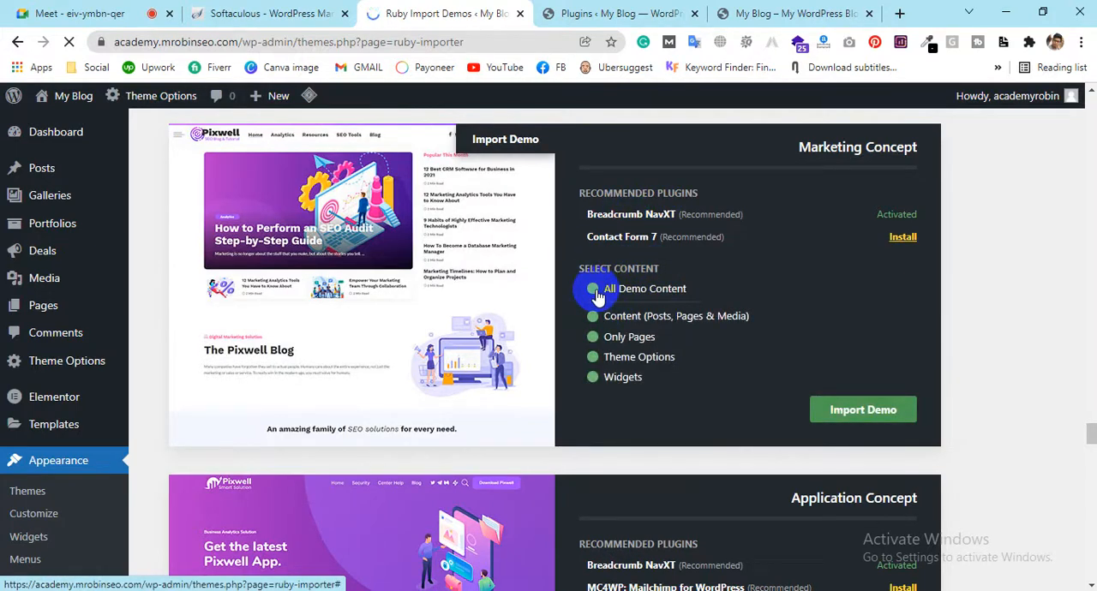
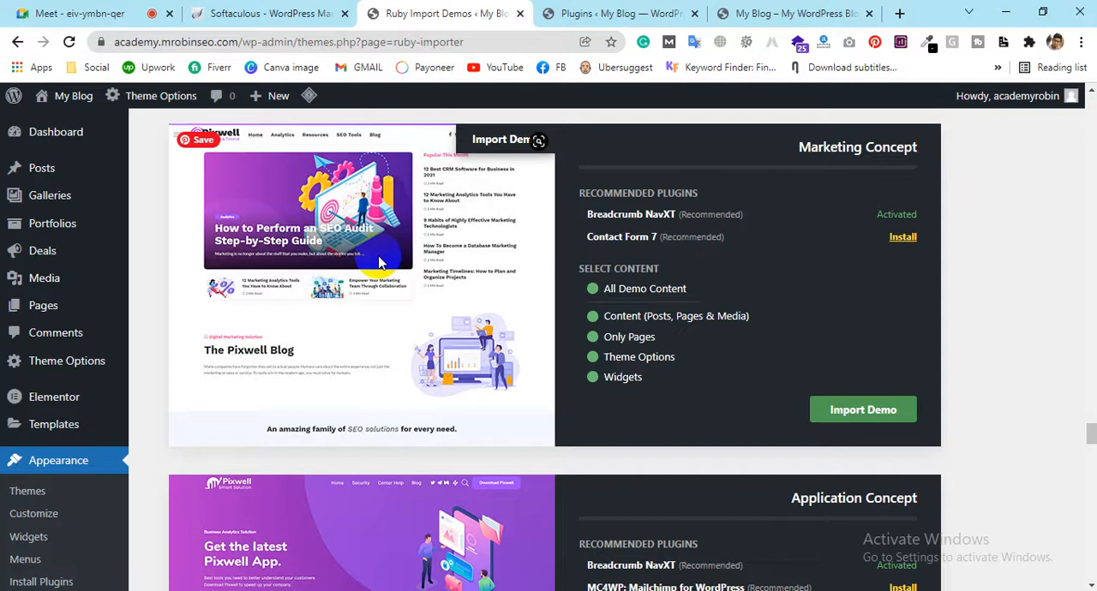
Import the Marketing Concept demo with all of its demo content and confirm the import
{"action": "left_click", "coordinate": [593, 317]}
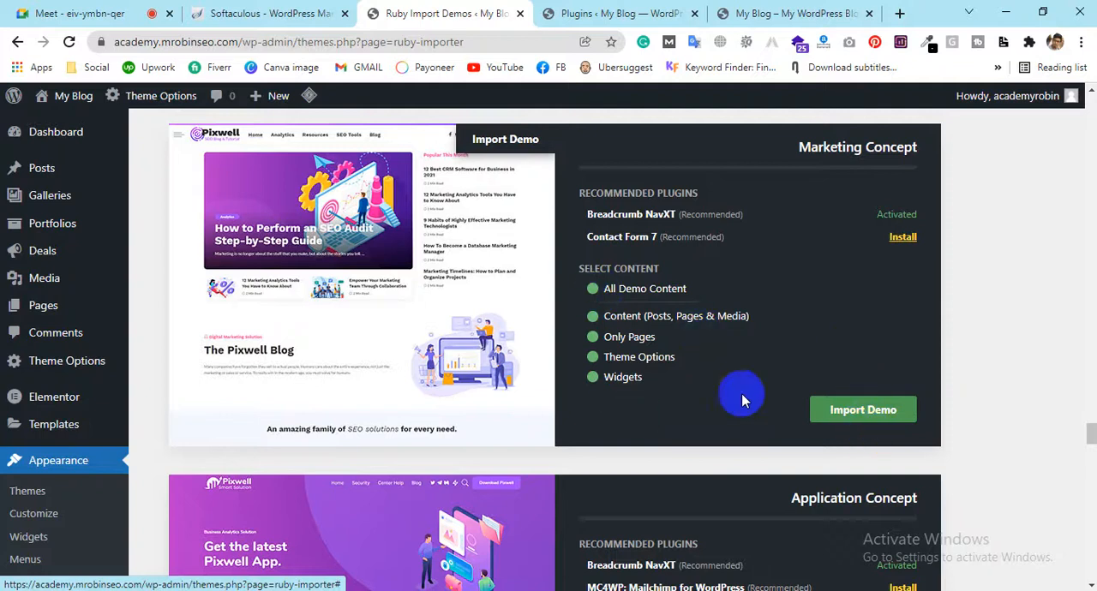
{"action": "left_click", "coordinate": [851, 421]}
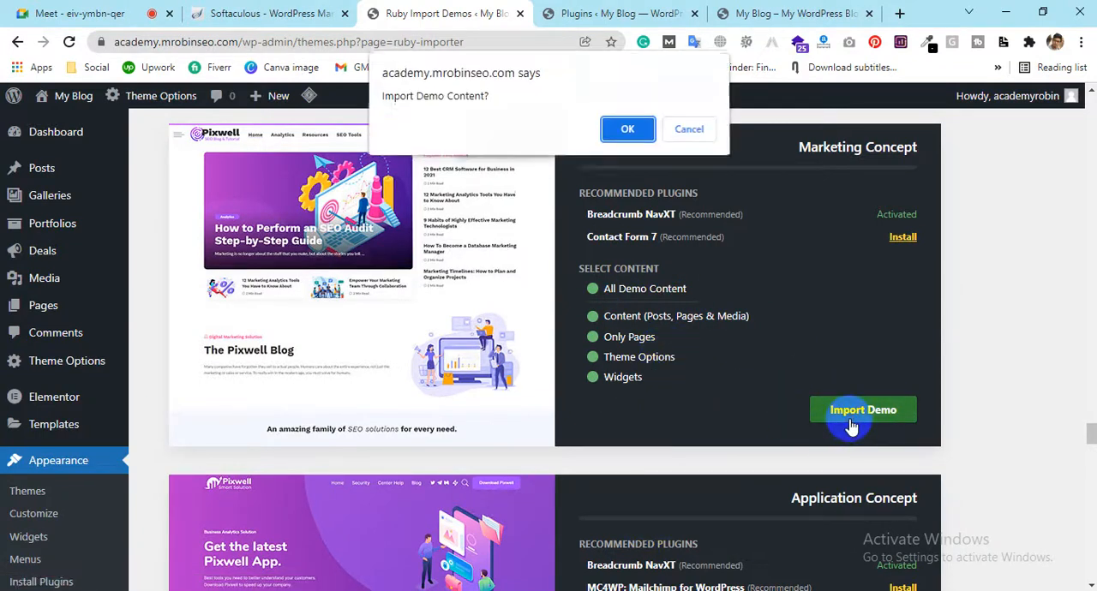
{"action": "left_click", "coordinate": [626, 133]}
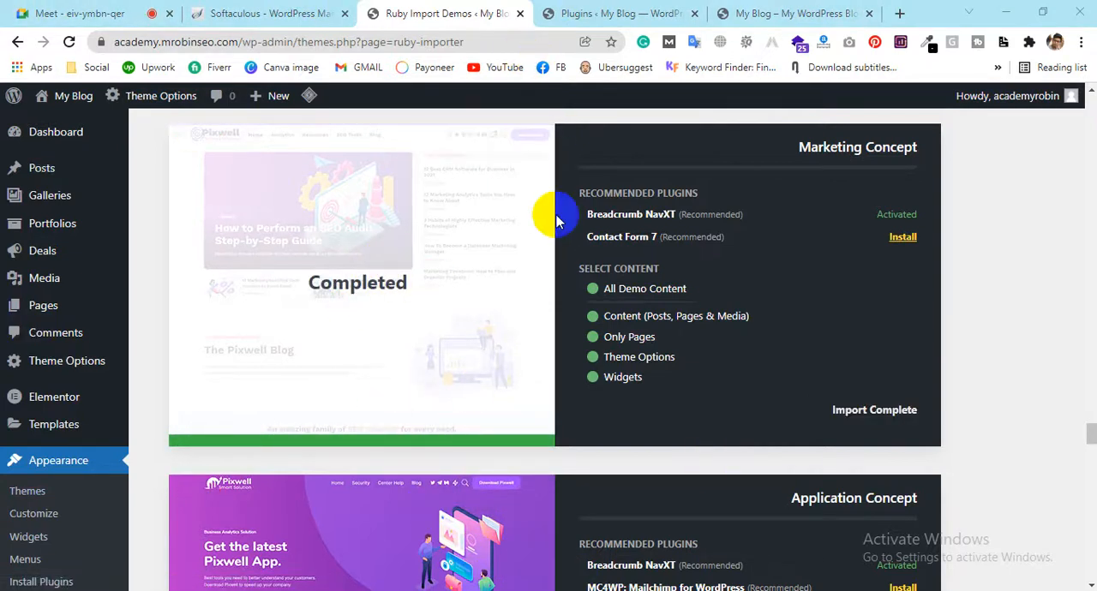
Reload the blog's front page to see the site with the imported demo
{"action": "left_click", "coordinate": [820, 7]}
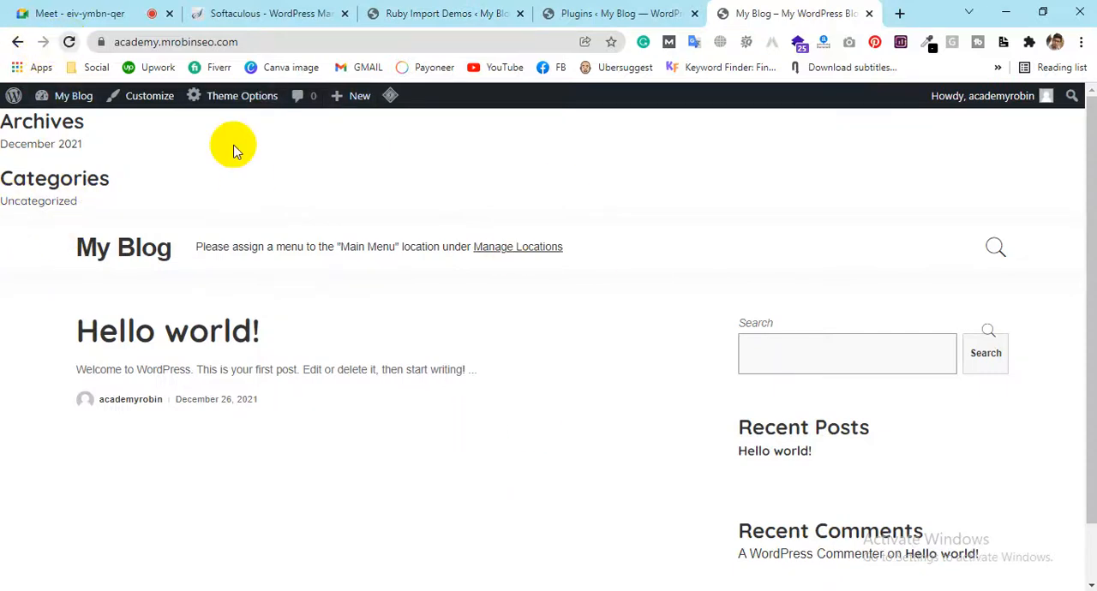
{"action": "left_click", "coordinate": [164, 43]}
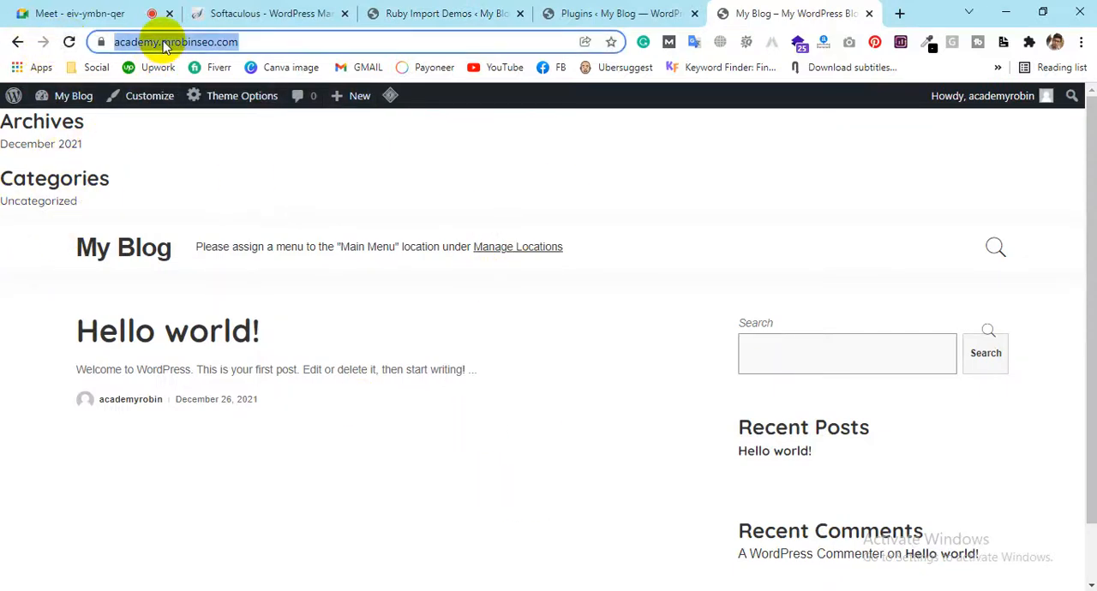
{"action": "key", "text": "Return"}
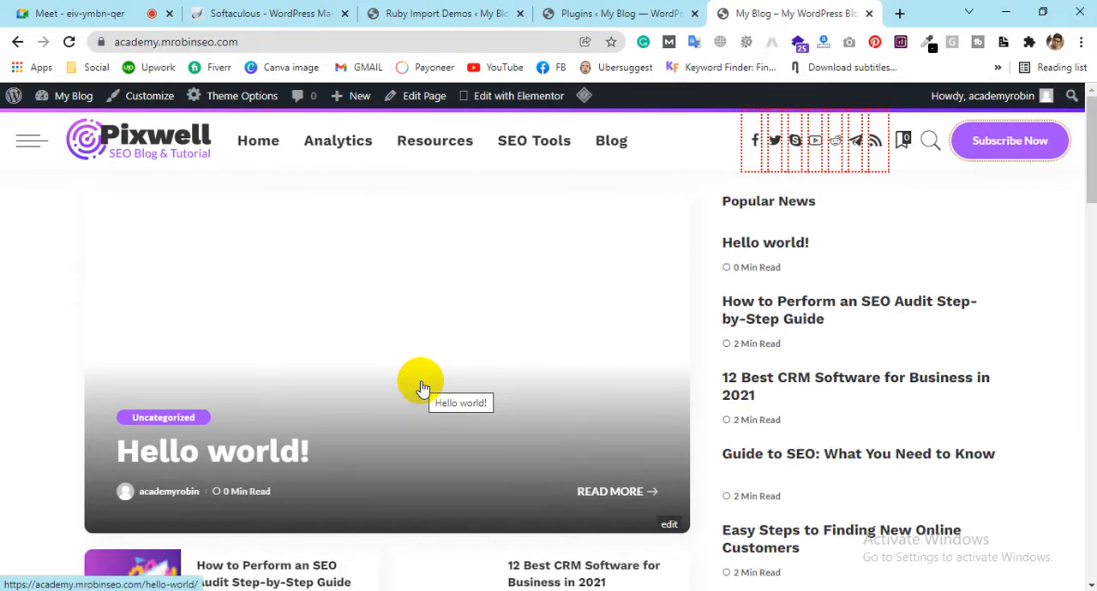
Examine the imported home page from the featured post down to the footer copyright line and back up through the post grid
{"action": "scroll", "coordinate": [686, 336], "scroll_direction": "down", "scroll_amount": 10}
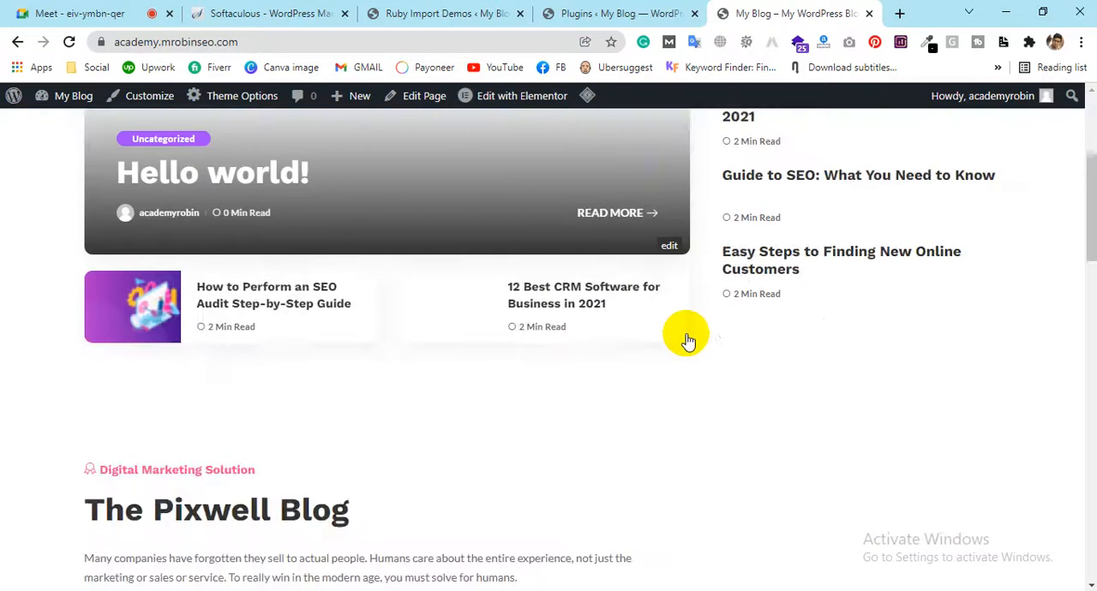
{"action": "scroll", "coordinate": [685, 330], "scroll_direction": "down", "scroll_amount": 10}
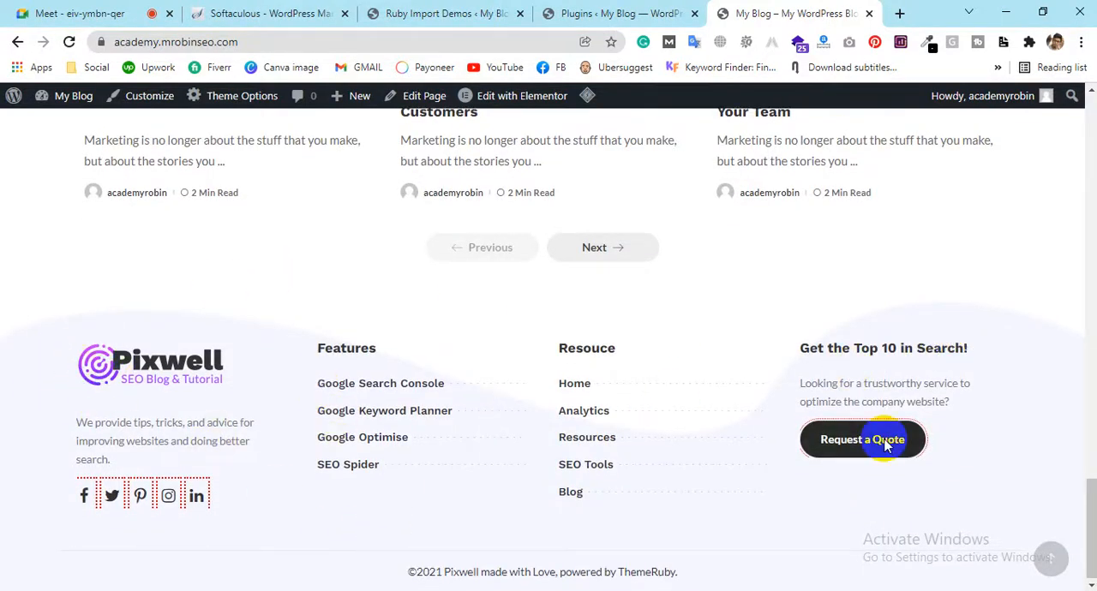
{"action": "left_click_drag", "start_coordinate": [718, 579], "coordinate": [426, 579]}
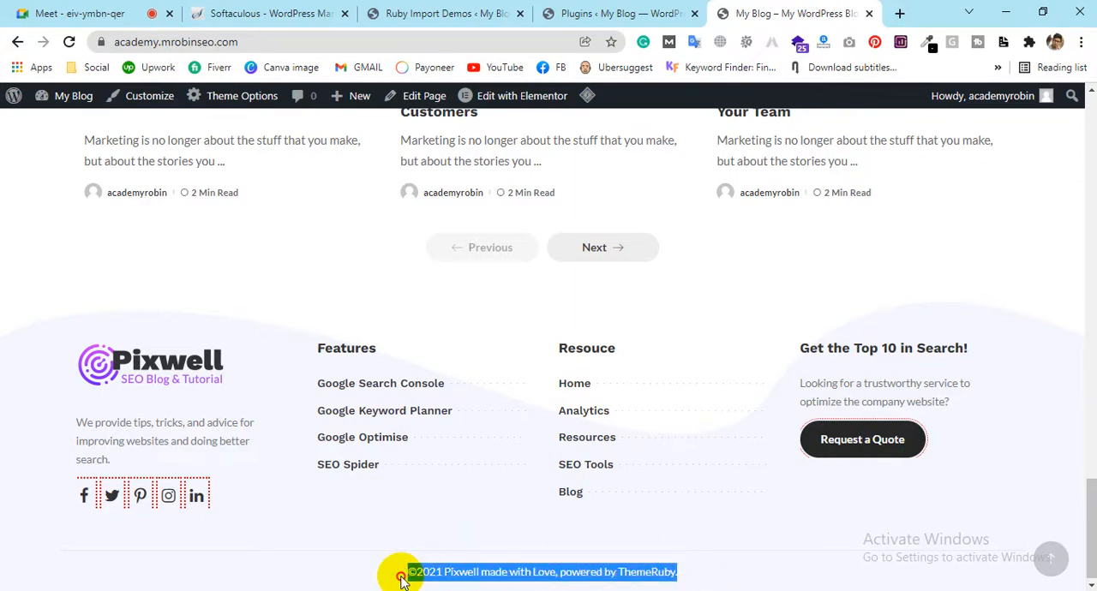
{"action": "scroll", "coordinate": [519, 498], "scroll_direction": "up", "scroll_amount": 3}
{"action": "scroll", "coordinate": [164, 304], "scroll_direction": "up", "scroll_amount": 2}
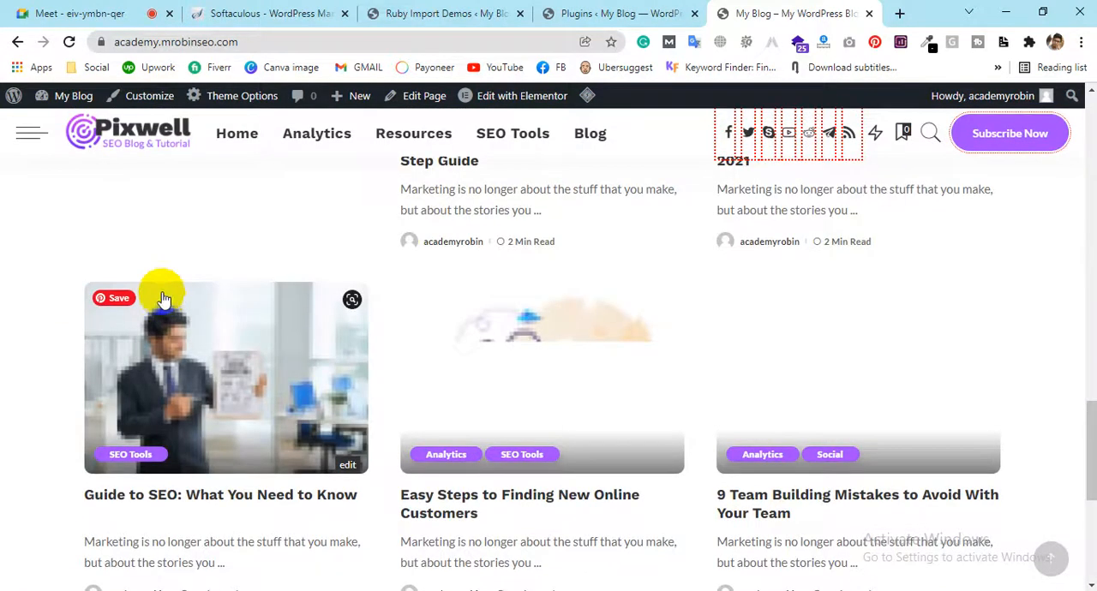
{"action": "scroll", "coordinate": [600, 433], "scroll_direction": "up", "scroll_amount": 3}
{"action": "scroll", "coordinate": [693, 509], "scroll_direction": "down", "scroll_amount": 5}
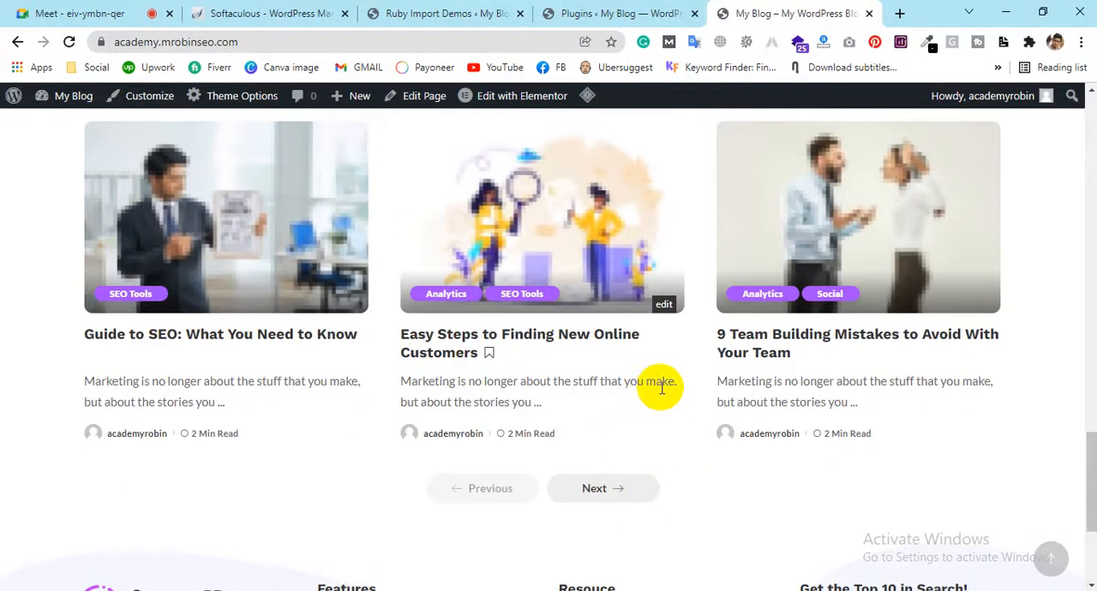
{"action": "scroll", "coordinate": [771, 330], "scroll_direction": "up", "scroll_amount": 8}
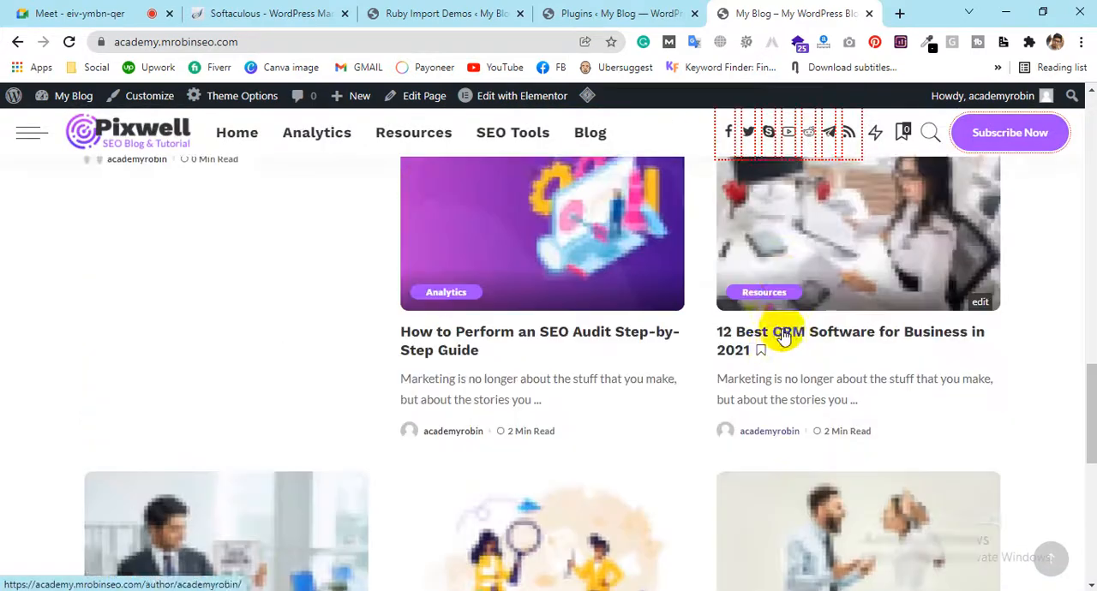
{"action": "scroll", "coordinate": [766, 325], "scroll_direction": "down", "scroll_amount": 3}
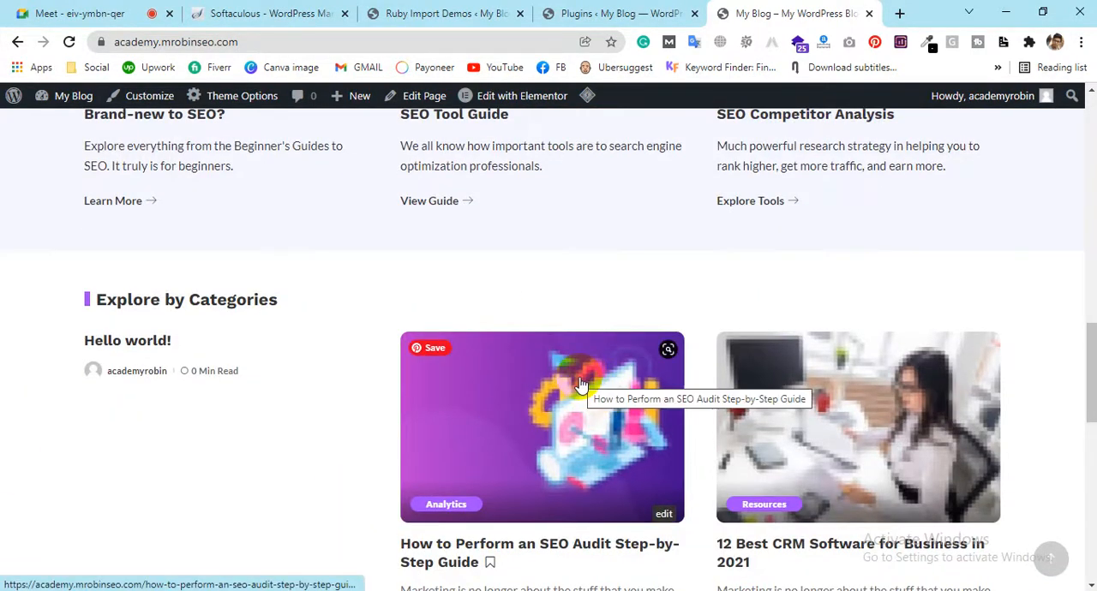
{"action": "scroll", "coordinate": [578, 383], "scroll_direction": "down", "scroll_amount": 9}
{"action": "scroll", "coordinate": [576, 382], "scroll_direction": "up", "scroll_amount": 4}
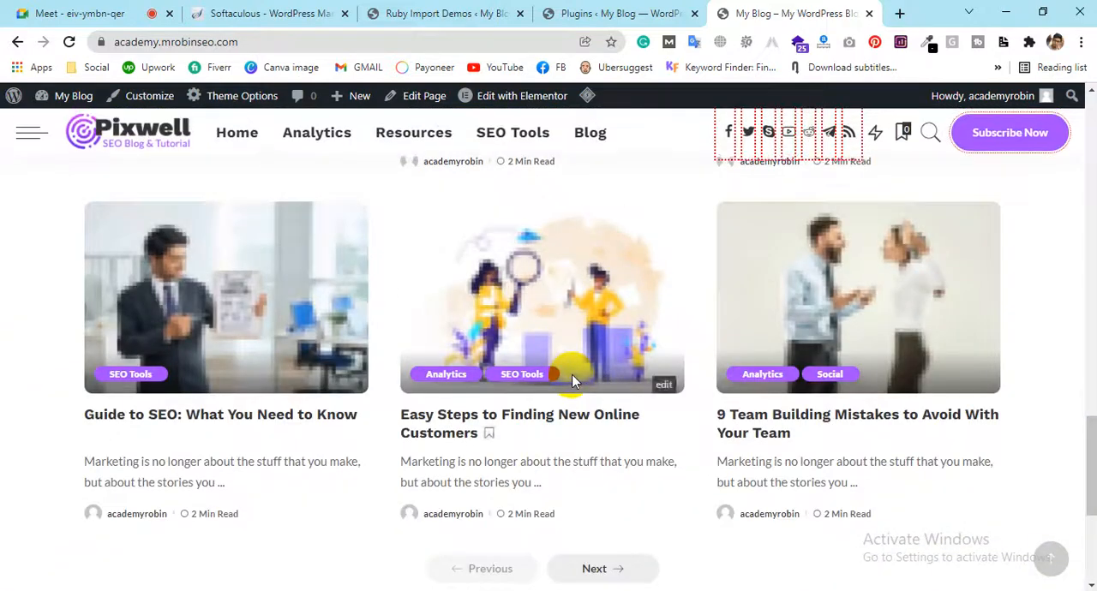
{"action": "scroll", "coordinate": [574, 381], "scroll_direction": "up", "scroll_amount": 10}
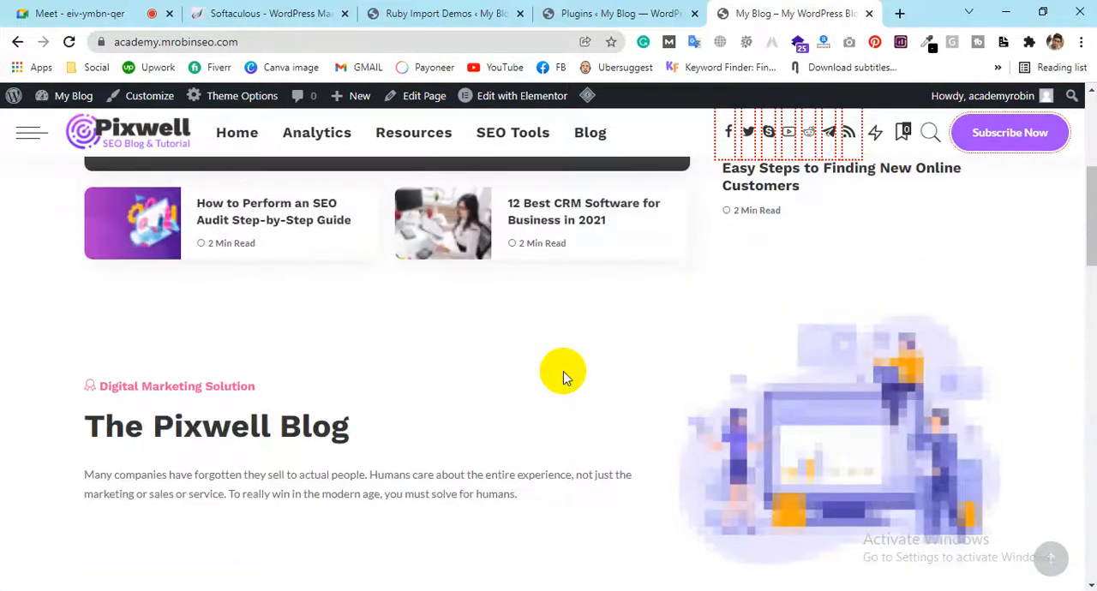
{"action": "scroll", "coordinate": [563, 373], "scroll_direction": "up", "scroll_amount": 4}
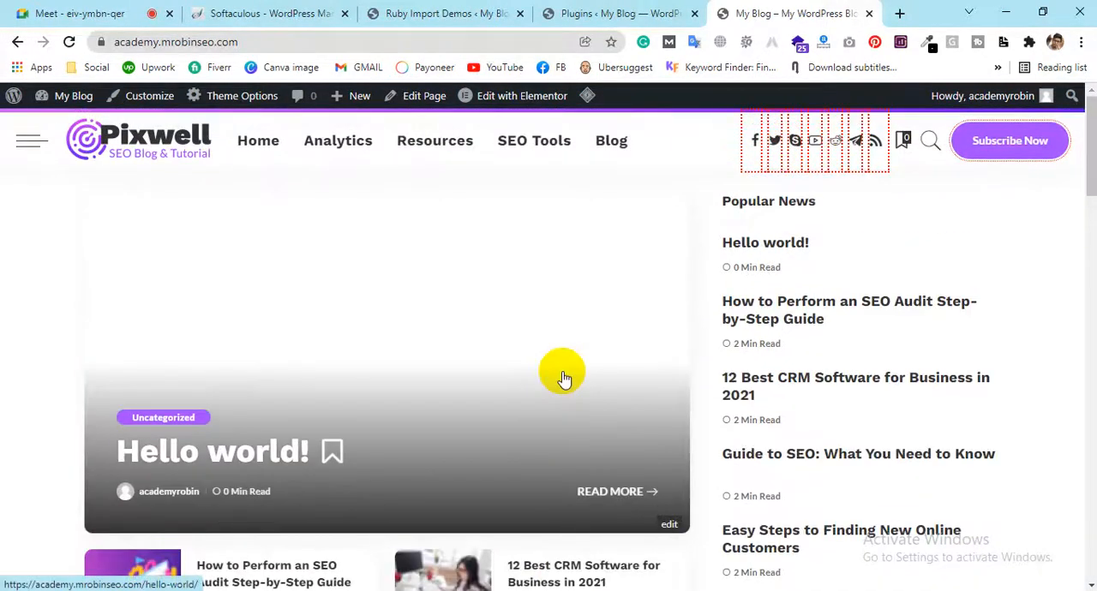
Review the home page sections again, including the SEO guide columns, the Explore by Categories posts and the header
{"action": "scroll", "coordinate": [563, 378], "scroll_direction": "down", "scroll_amount": 6}
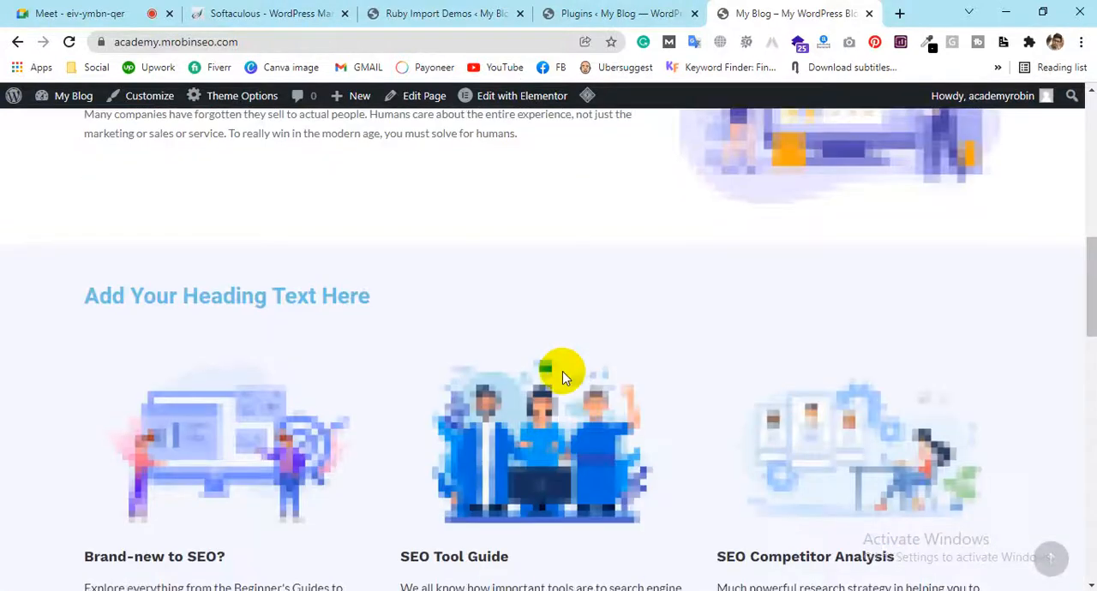
{"action": "scroll", "coordinate": [563, 377], "scroll_direction": "up", "scroll_amount": 3}
{"action": "scroll", "coordinate": [563, 377], "scroll_direction": "down", "scroll_amount": 6}
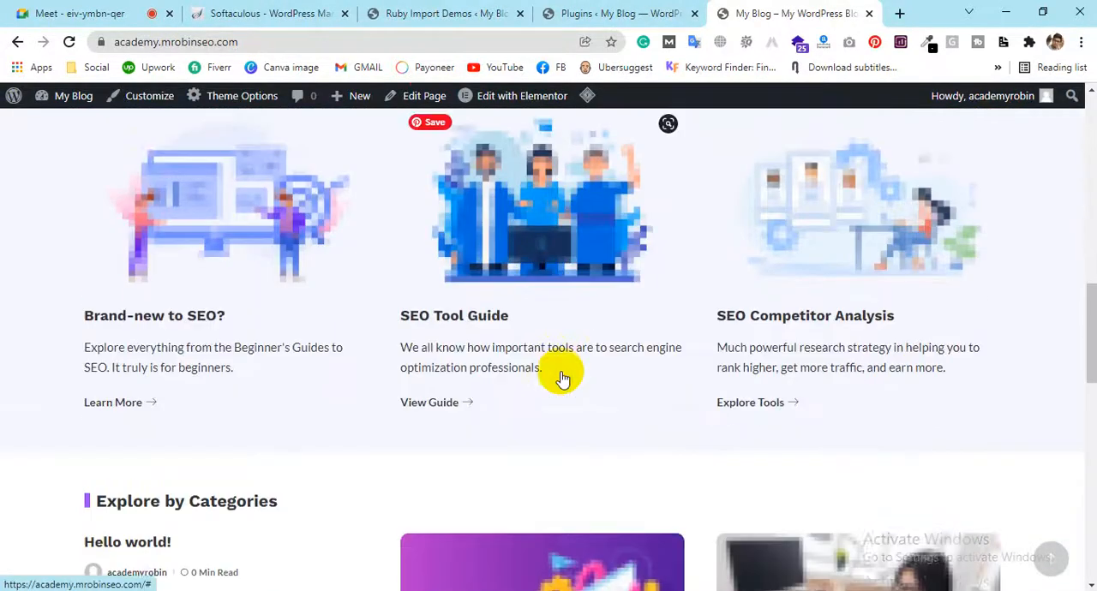
{"action": "scroll", "coordinate": [562, 377], "scroll_direction": "down", "scroll_amount": 5}
{"action": "scroll", "coordinate": [557, 375], "scroll_direction": "up", "scroll_amount": 3}
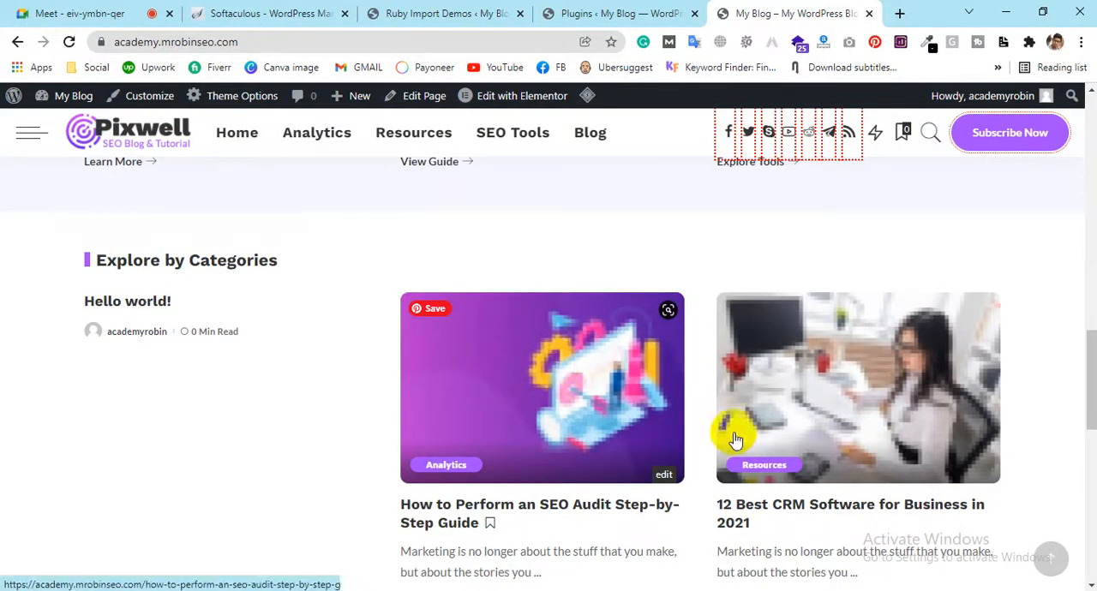
{"action": "scroll", "coordinate": [763, 420], "scroll_direction": "down", "scroll_amount": 2}
{"action": "scroll", "coordinate": [420, 360], "scroll_direction": "down", "scroll_amount": 3}
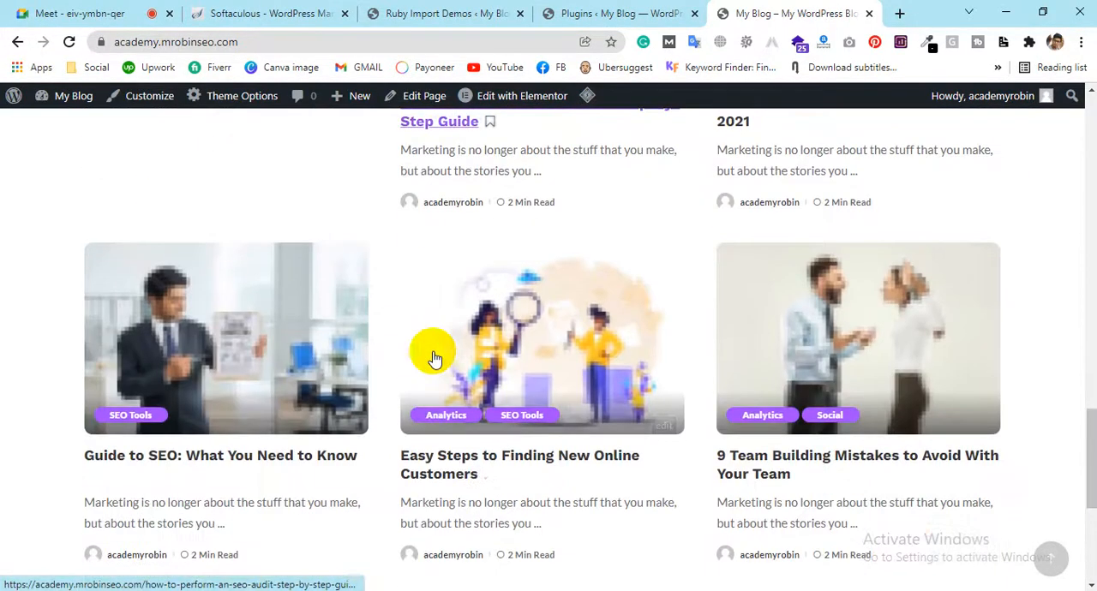
{"action": "scroll", "coordinate": [672, 391], "scroll_direction": "down", "scroll_amount": 3}
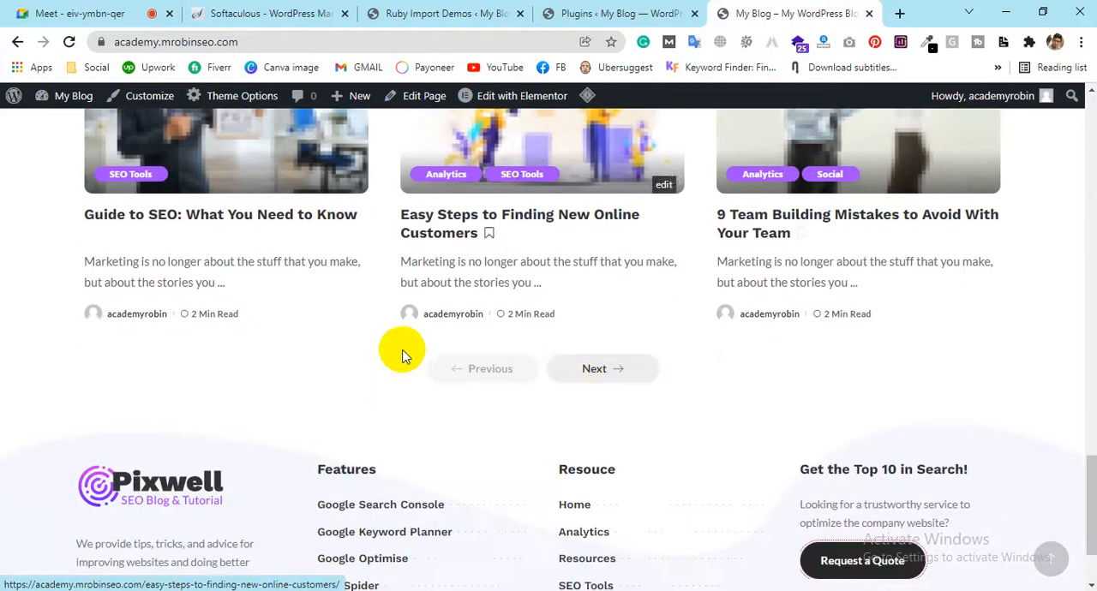
{"action": "scroll", "coordinate": [669, 320], "scroll_direction": "up", "scroll_amount": 6}
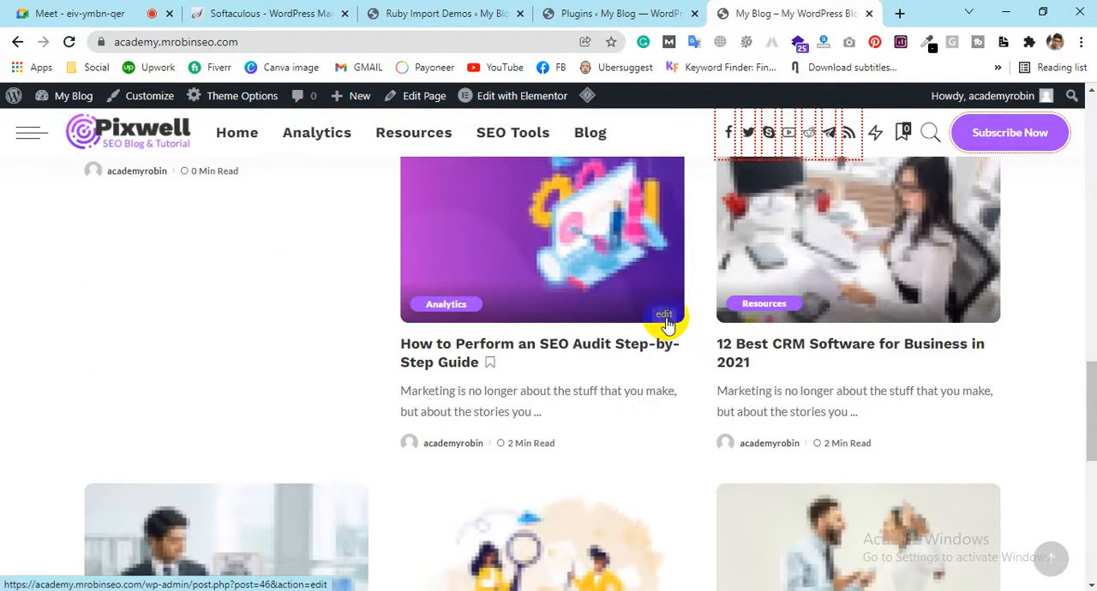
{"action": "scroll", "coordinate": [664, 322], "scroll_direction": "up", "scroll_amount": 8}
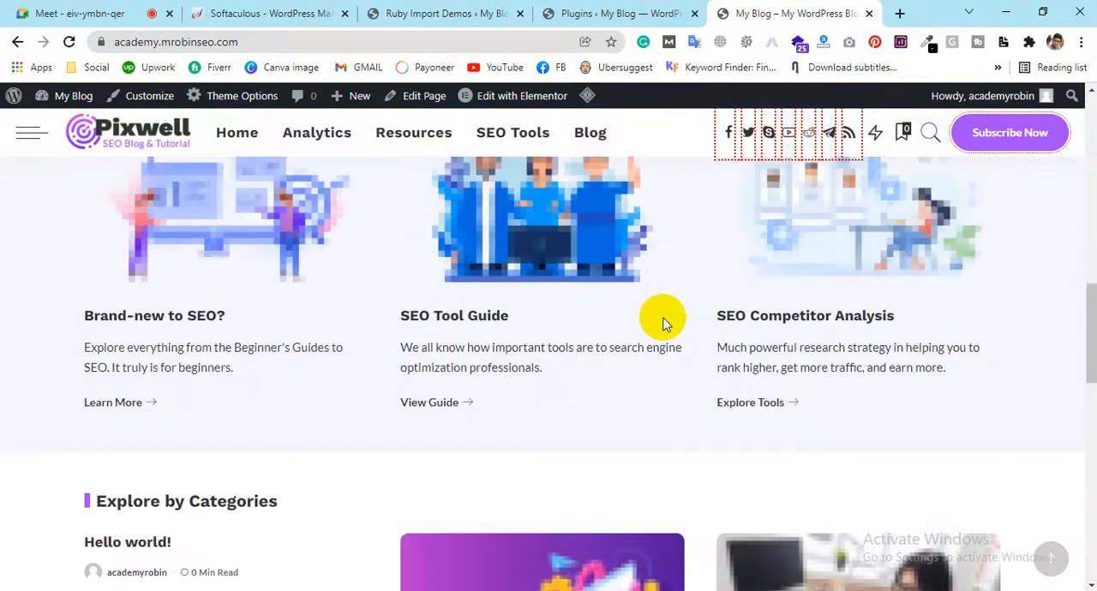
{"action": "scroll", "coordinate": [658, 320], "scroll_direction": "up", "scroll_amount": 8}
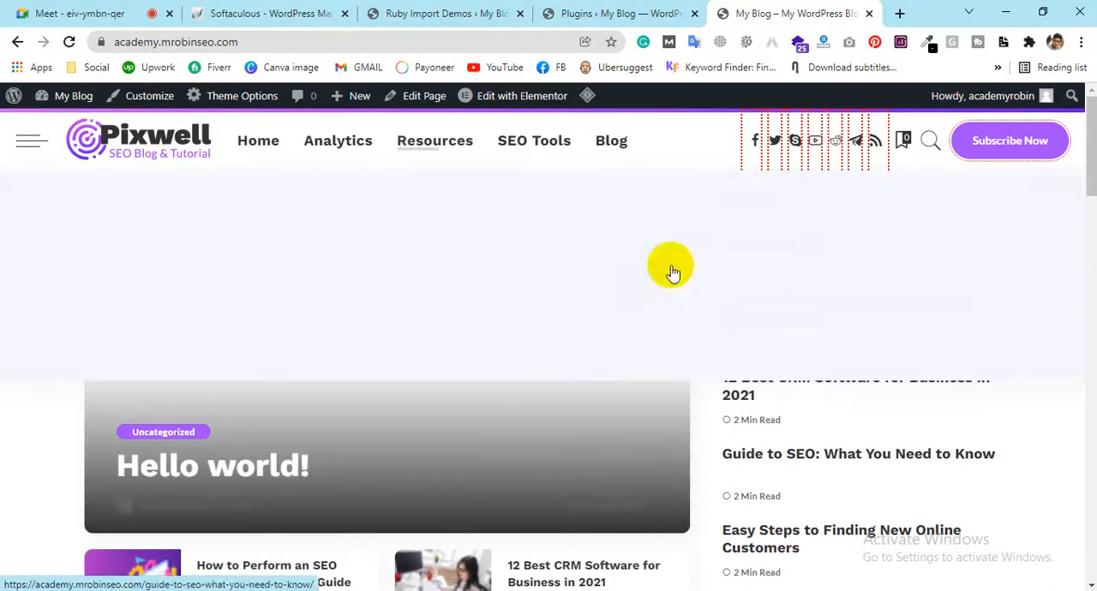
{"action": "scroll", "coordinate": [553, 292], "scroll_direction": "down", "scroll_amount": 10}
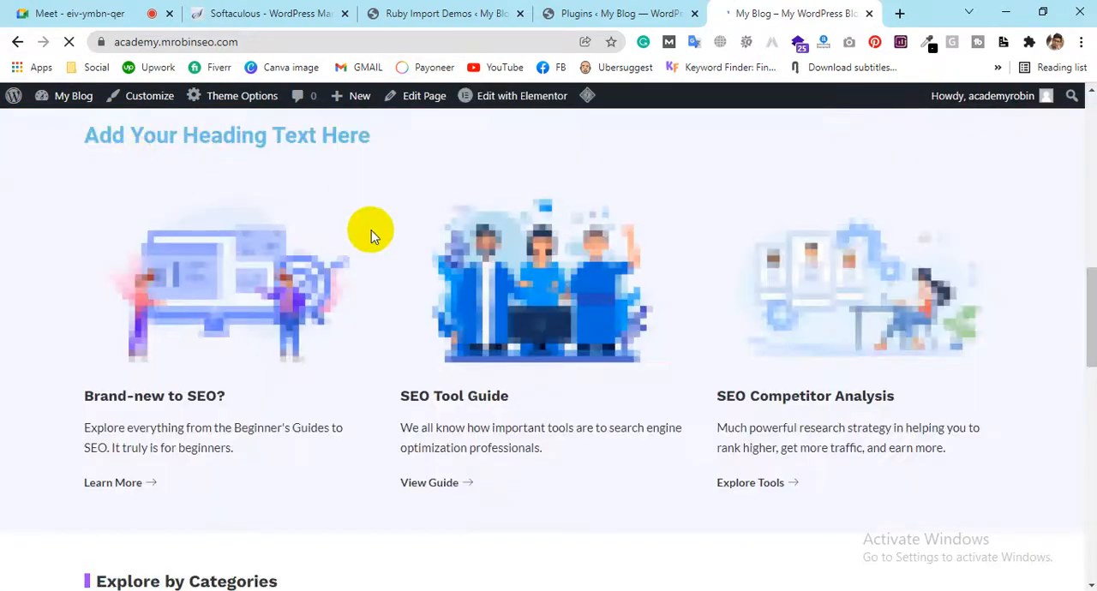
{"action": "scroll", "coordinate": [531, 298], "scroll_direction": "up", "scroll_amount": 10}
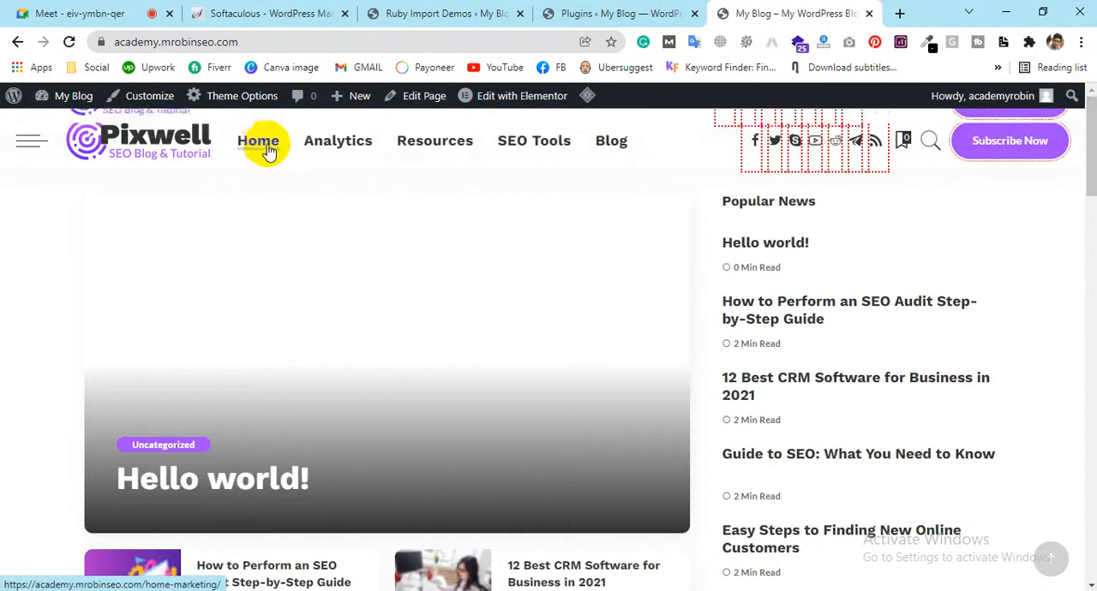
Inspect the header's Analytics, Resources and SEO Tools mega menus, and open and close the off-canvas side menu
{"action": "mouse_move", "coordinate": [327, 147]}
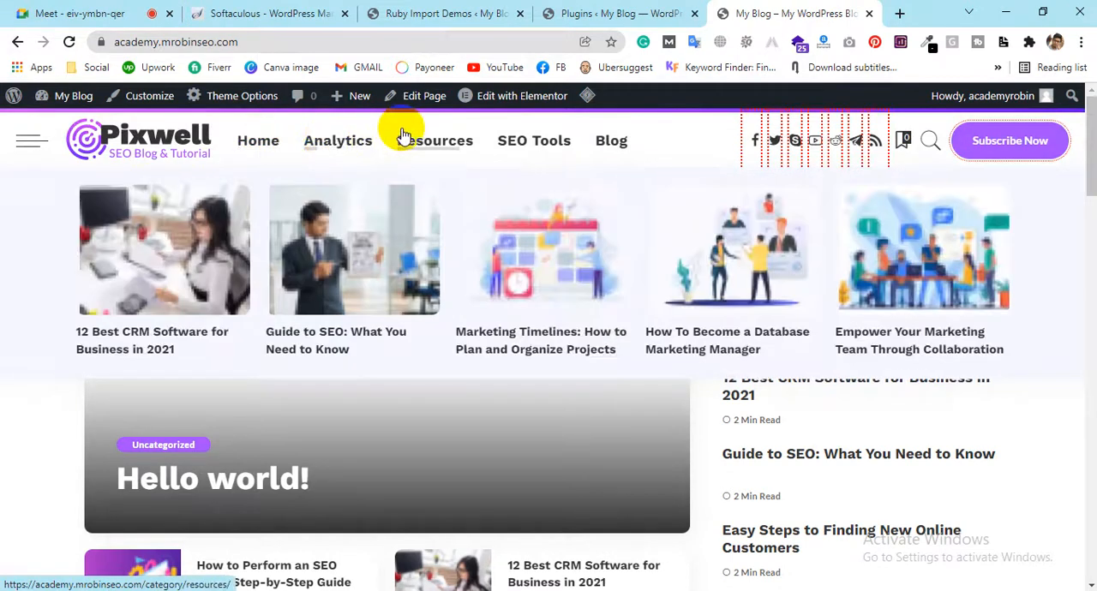
{"action": "mouse_move", "coordinate": [540, 144]}
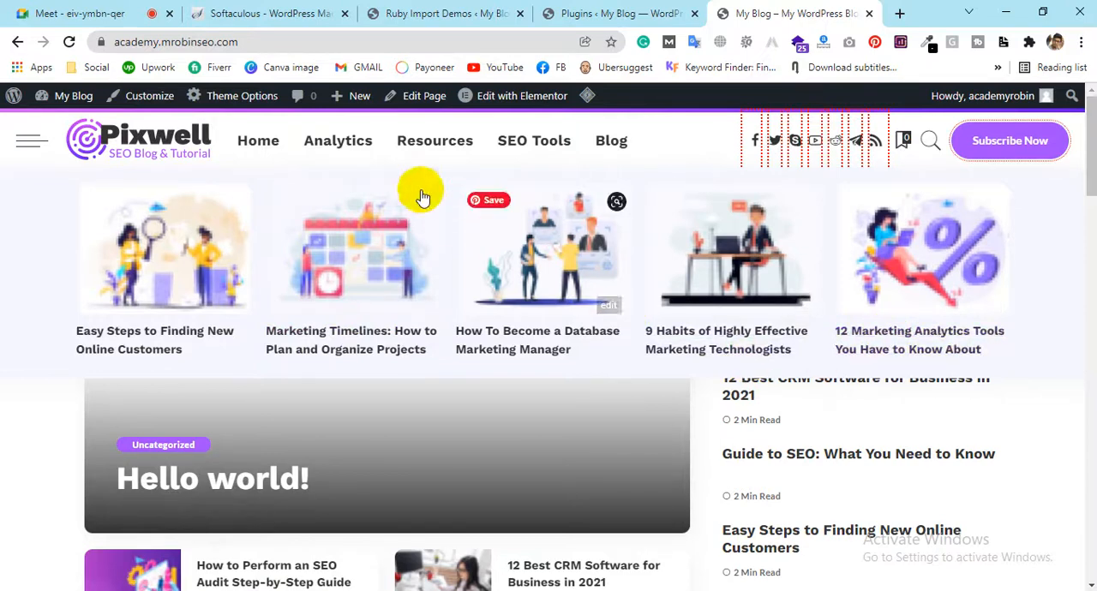
{"action": "mouse_move", "coordinate": [417, 150]}
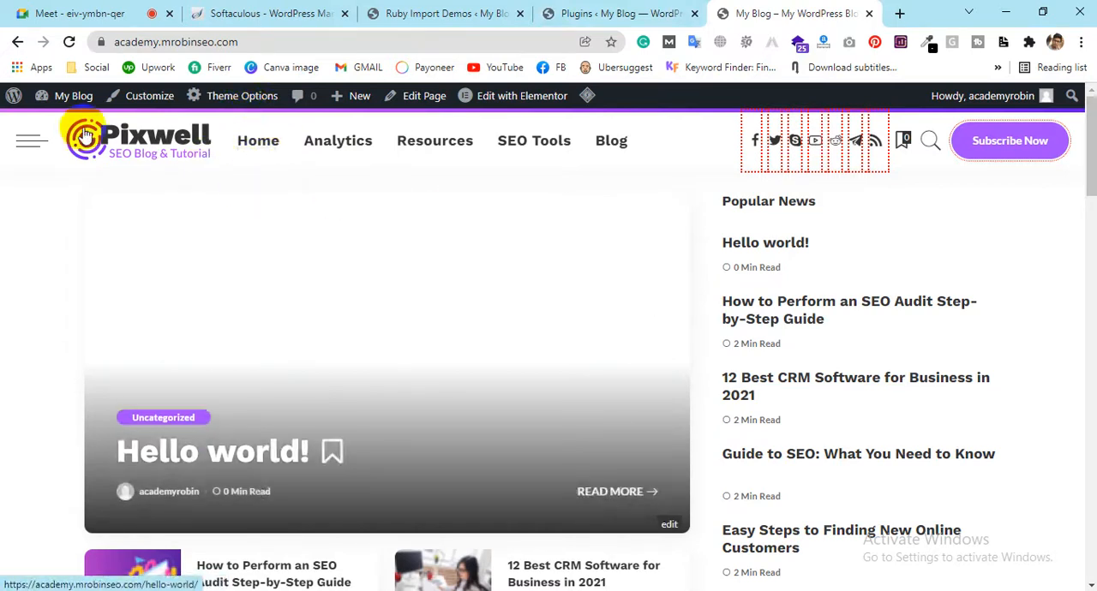
{"action": "left_click", "coordinate": [30, 142]}
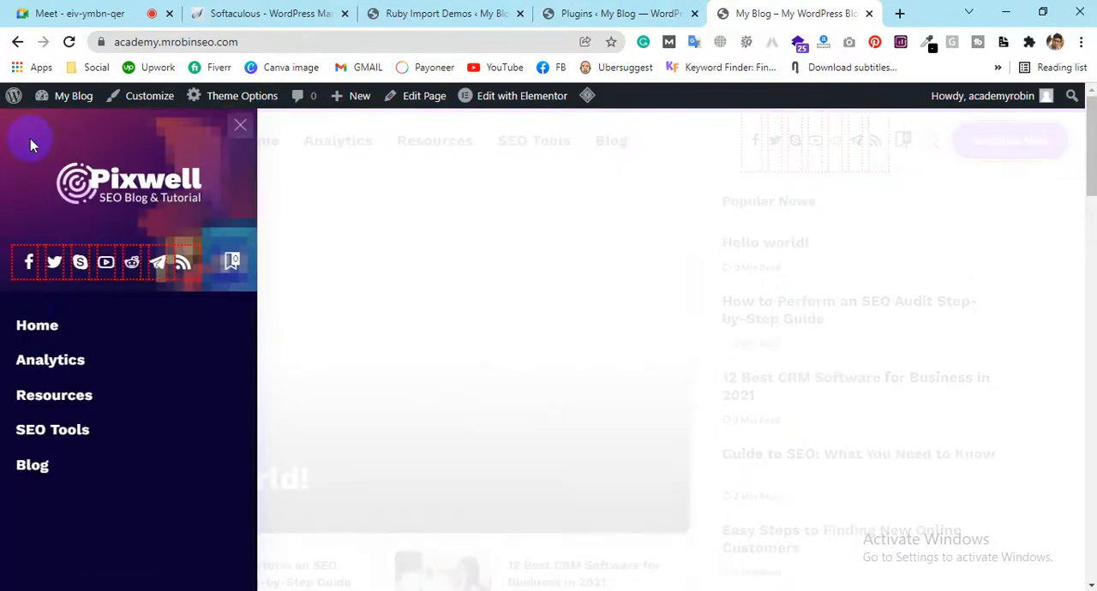
{"action": "scroll", "coordinate": [69, 300], "scroll_direction": "down", "scroll_amount": 3}
{"action": "scroll", "coordinate": [70, 299], "scroll_direction": "up", "scroll_amount": 3}
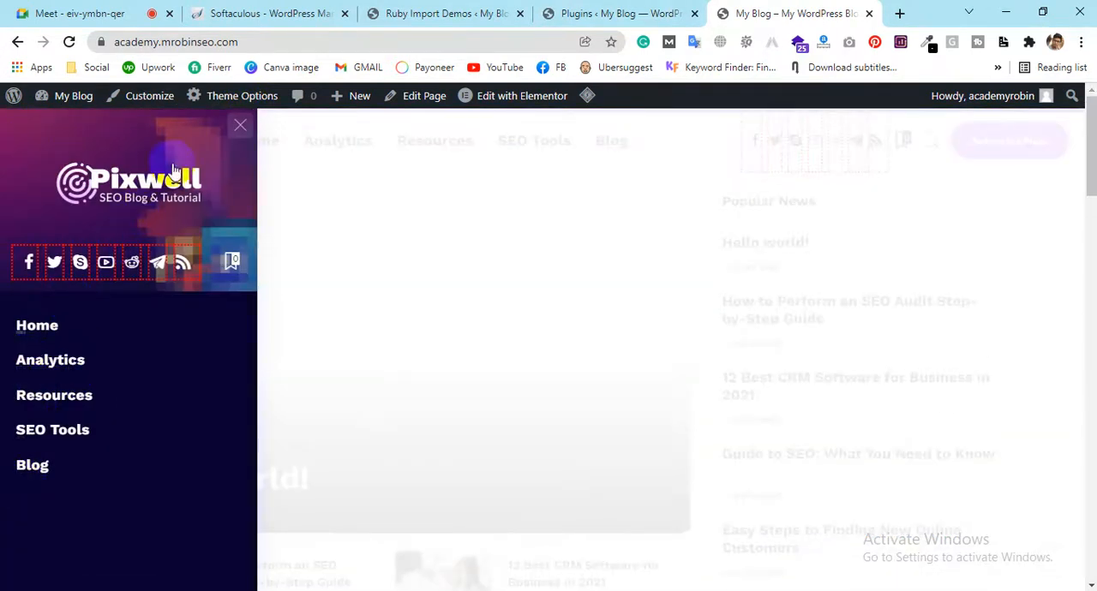
{"action": "left_click", "coordinate": [240, 126]}
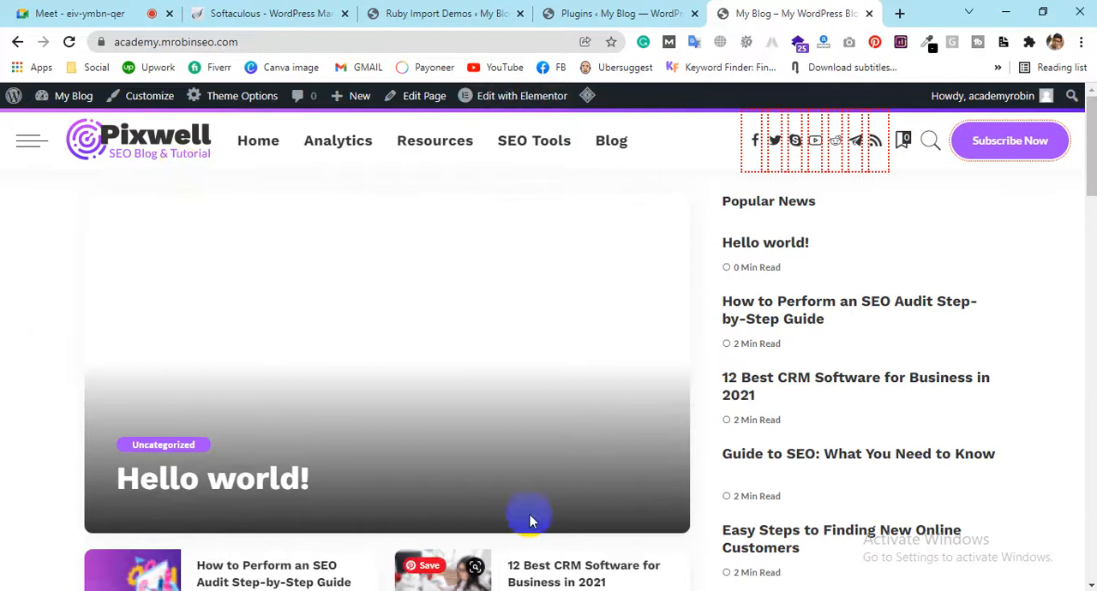
{"action": "scroll", "coordinate": [690, 478], "scroll_direction": "down", "scroll_amount": 10}
{"action": "scroll", "coordinate": [677, 462], "scroll_direction": "up", "scroll_amount": 10}
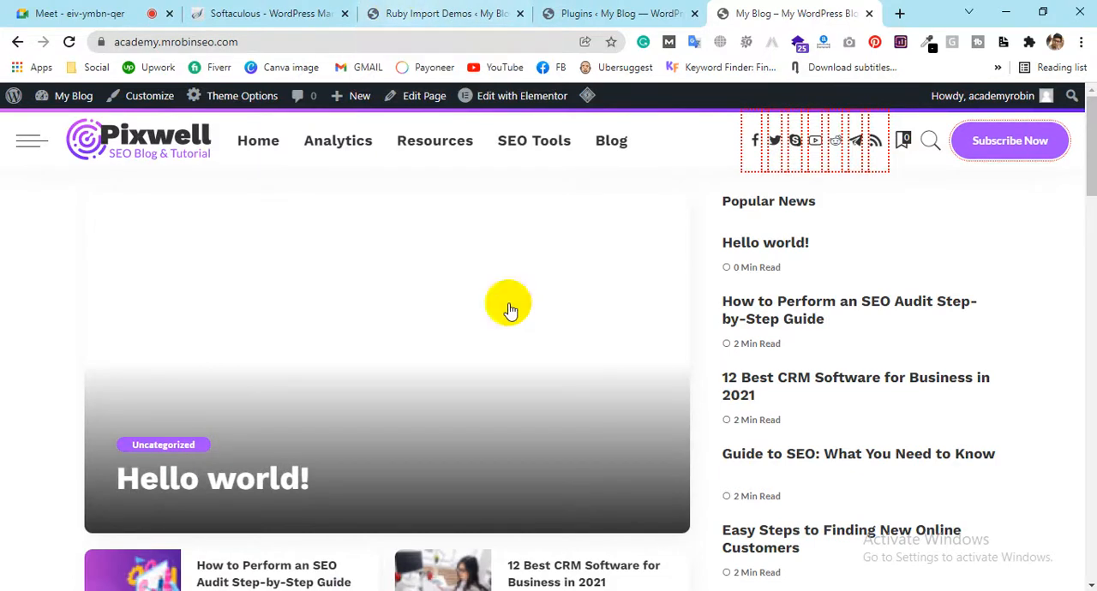
{"action": "left_click", "coordinate": [411, 13]}
{"action": "left_click", "coordinate": [775, 10]}
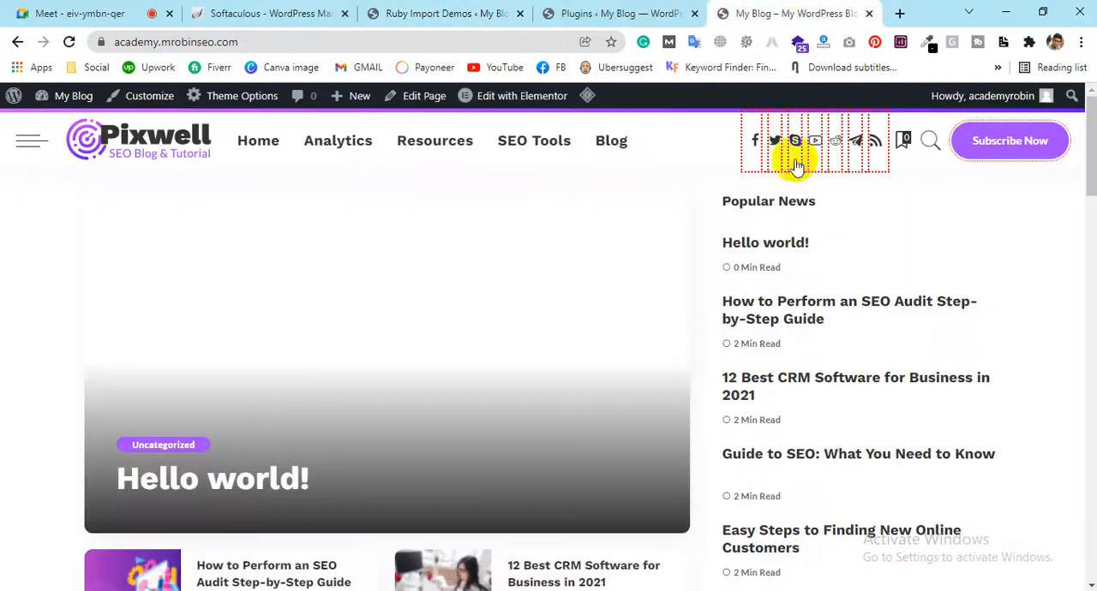
{"action": "scroll", "coordinate": [824, 313], "scroll_direction": "down", "scroll_amount": 5}
{"action": "scroll", "coordinate": [824, 313], "scroll_direction": "up", "scroll_amount": 1}
{"action": "scroll", "coordinate": [526, 360], "scroll_direction": "up", "scroll_amount": 2}
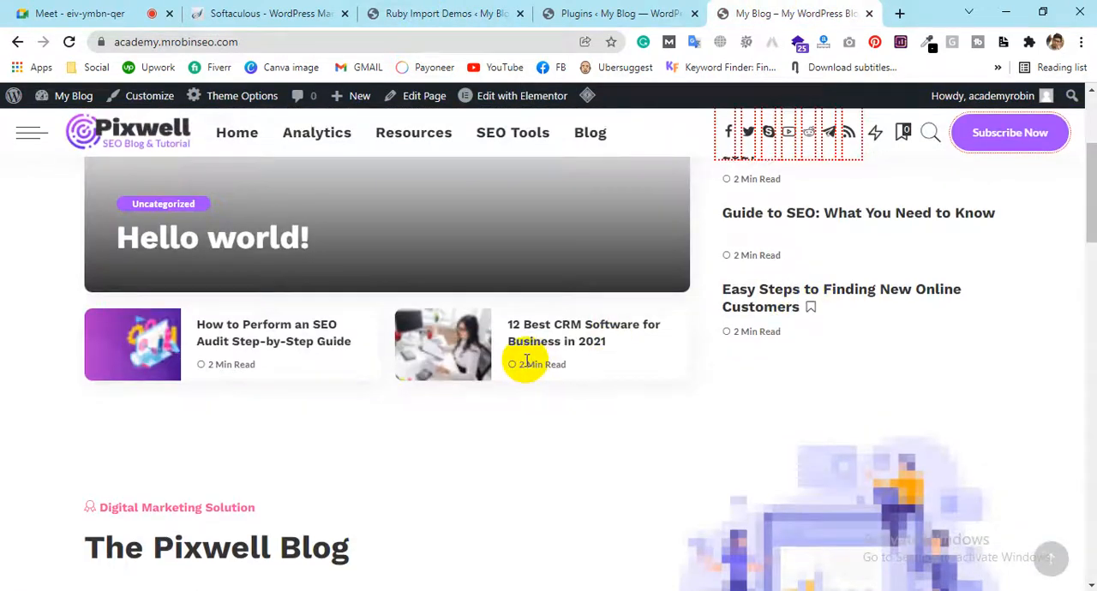
Check the completed Marketing Concept import in the Ruby Import Demos list and browse the demos above it up to Decor Concept
{"action": "scroll", "coordinate": [526, 360], "scroll_direction": "down", "scroll_amount": 6}
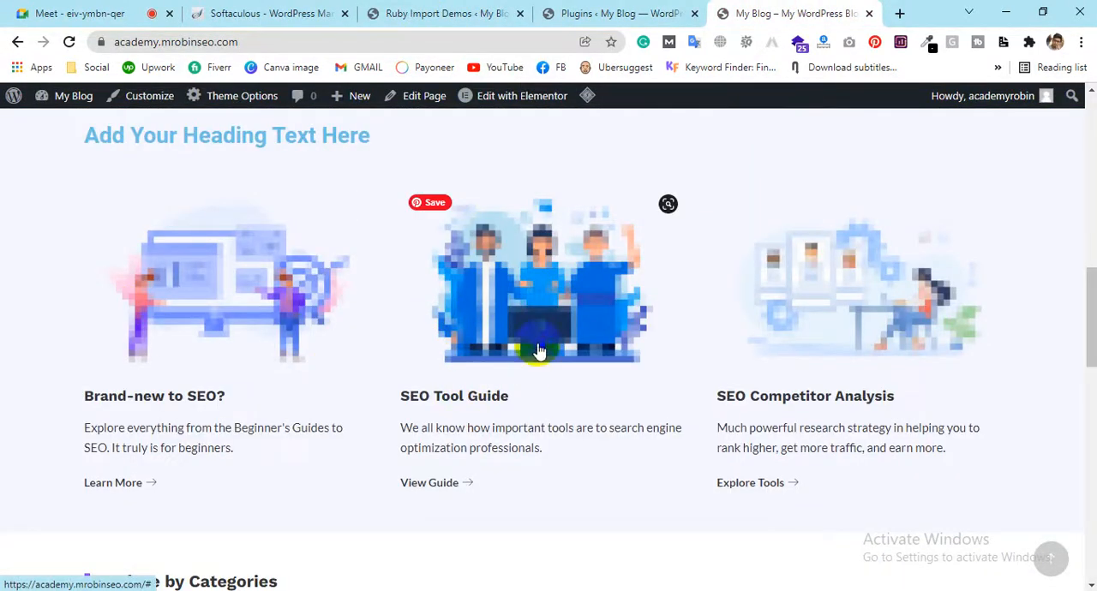
{"action": "scroll", "coordinate": [533, 349], "scroll_direction": "up", "scroll_amount": 5}
{"action": "left_click", "coordinate": [377, 10]}
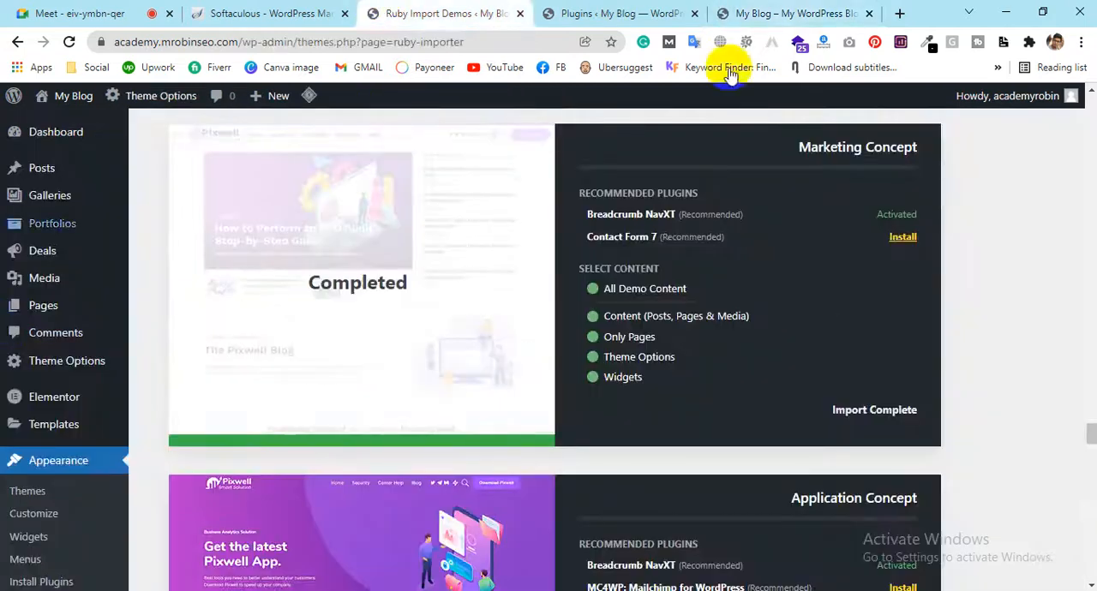
{"action": "scroll", "coordinate": [437, 326], "scroll_direction": "down", "scroll_amount": 3}
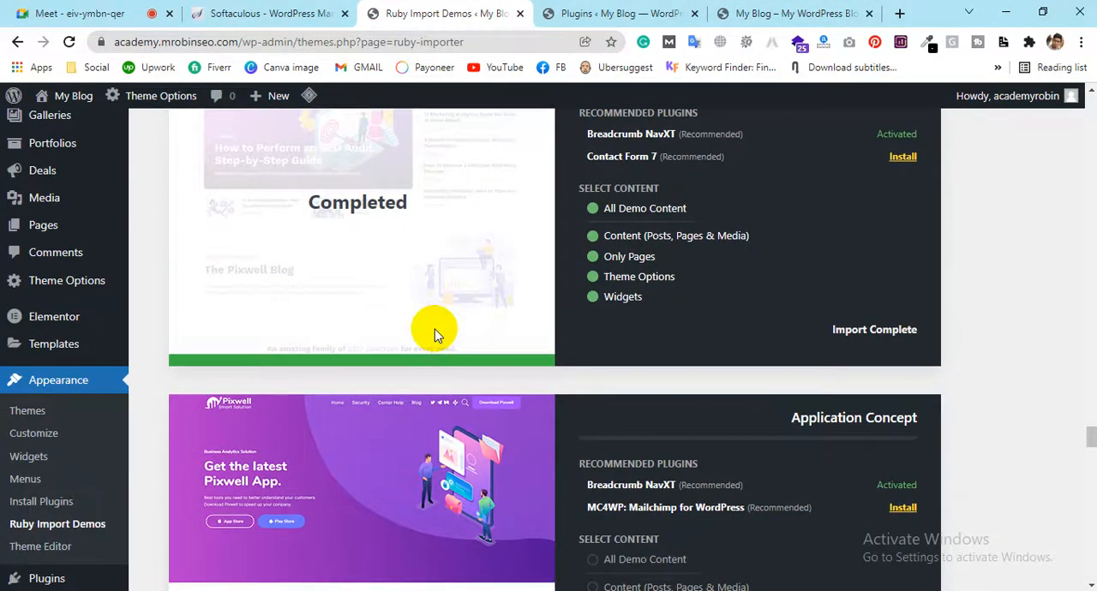
{"action": "scroll", "coordinate": [73, 261], "scroll_direction": "up", "scroll_amount": 4}
{"action": "mouse_move", "coordinate": [75, 268]}
{"action": "scroll", "coordinate": [74, 266], "scroll_direction": "up", "scroll_amount": 12}
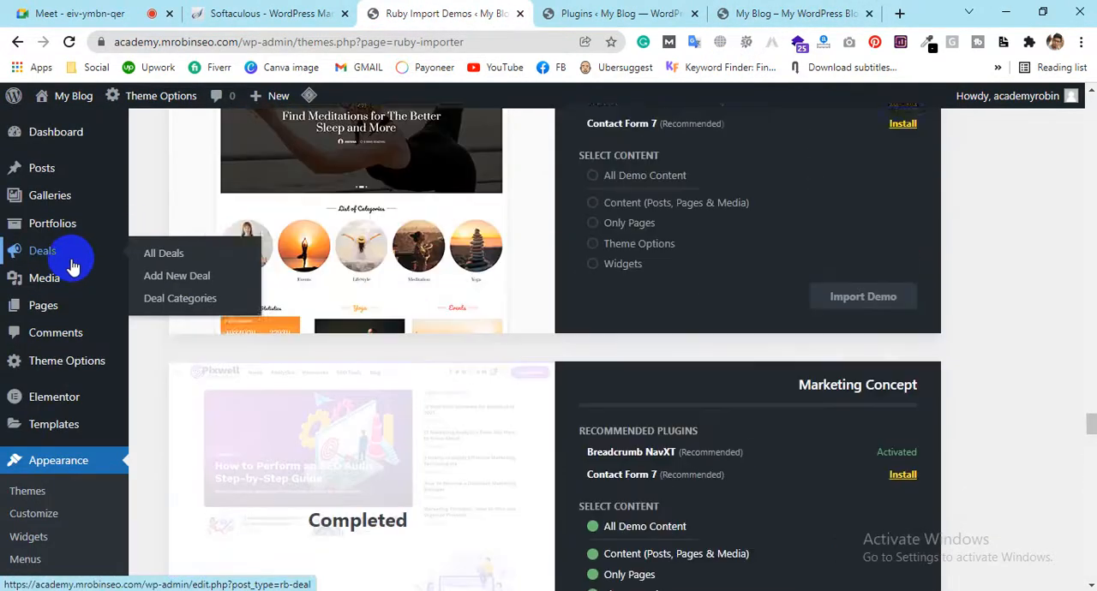
{"action": "scroll", "coordinate": [495, 288], "scroll_direction": "up", "scroll_amount": 5}
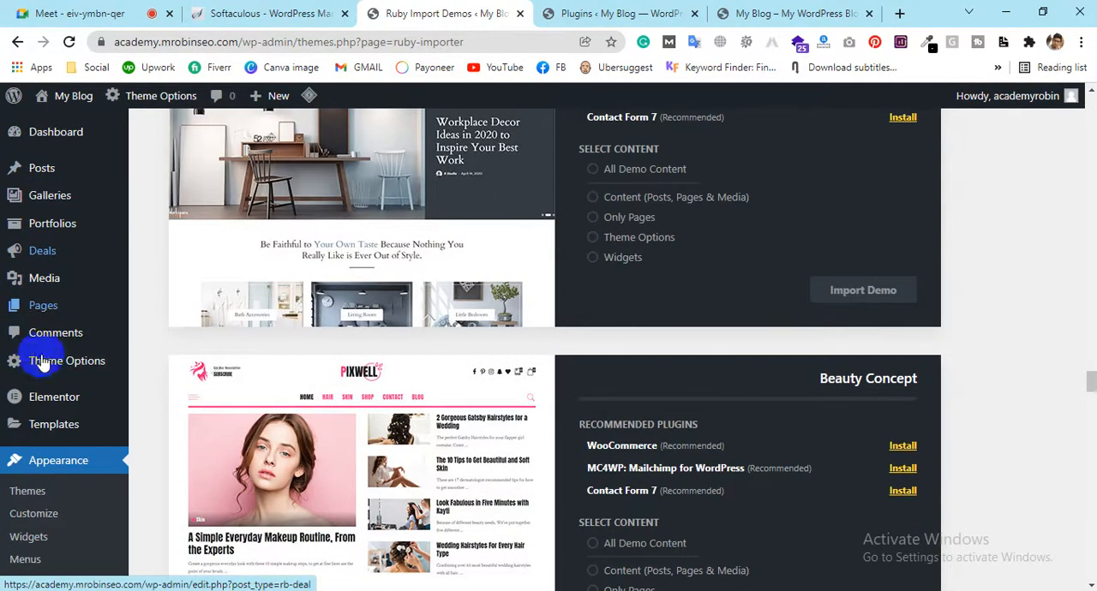
{"action": "scroll", "coordinate": [774, 135], "scroll_direction": "up", "scroll_amount": 3}
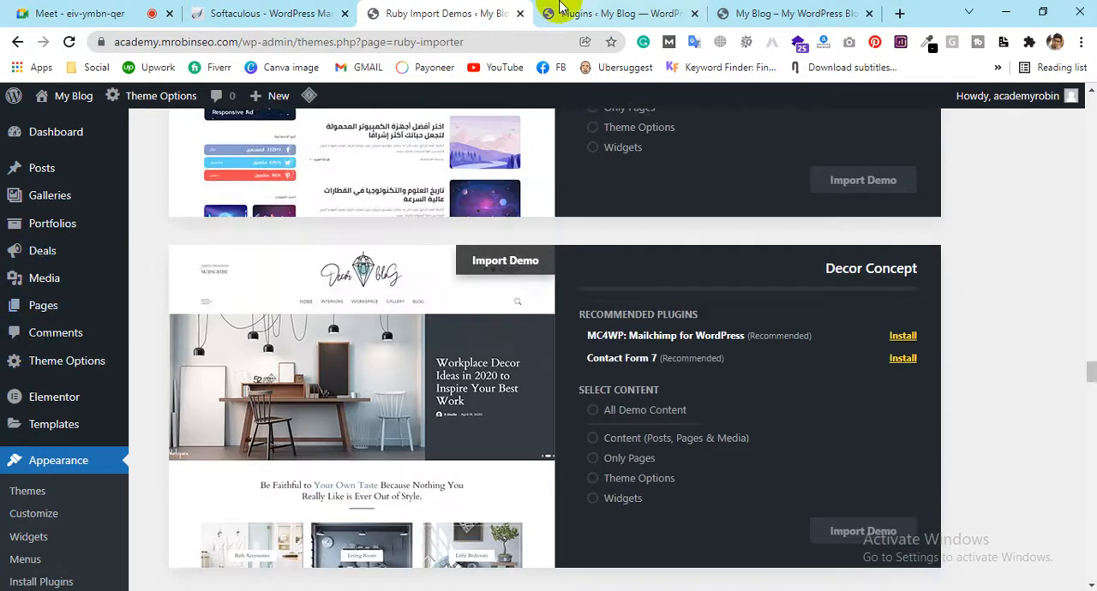
Examine the blog's front page again, from the featured post to the Explore by Categories grid, and the admin bar's Elementor options
{"action": "left_click", "coordinate": [735, 14]}
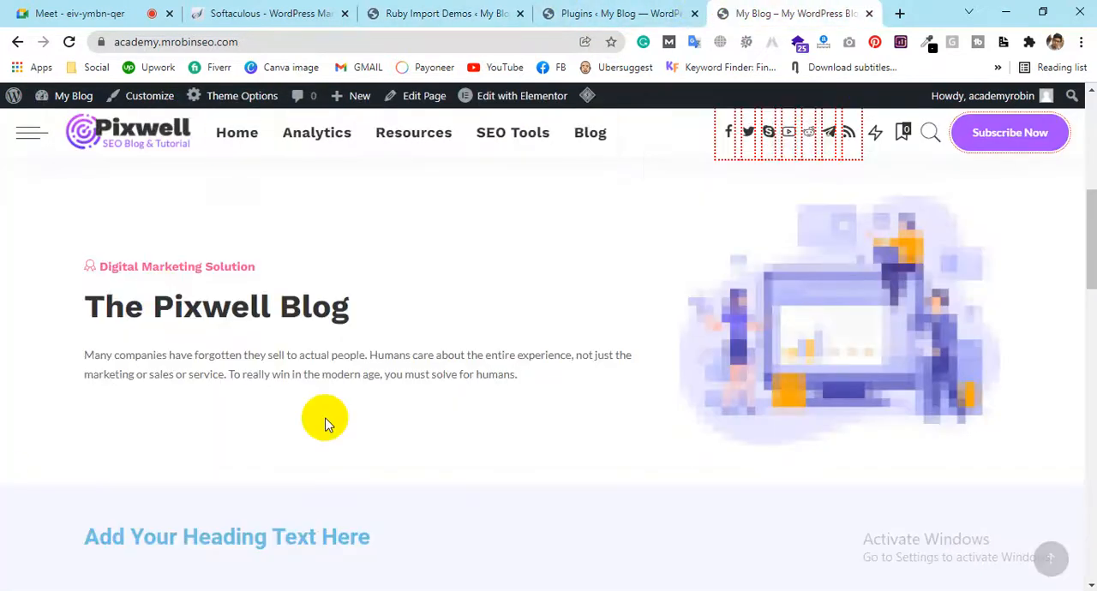
{"action": "scroll", "coordinate": [765, 272], "scroll_direction": "down", "scroll_amount": 8}
{"action": "scroll", "coordinate": [754, 266], "scroll_direction": "up", "scroll_amount": 5}
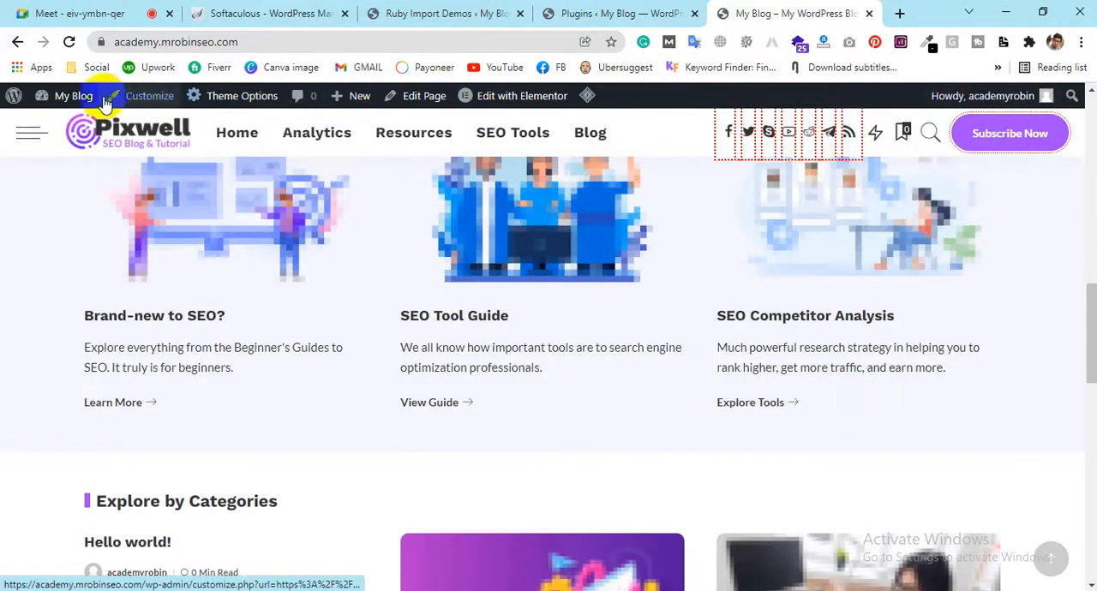
{"action": "mouse_move", "coordinate": [501, 103]}
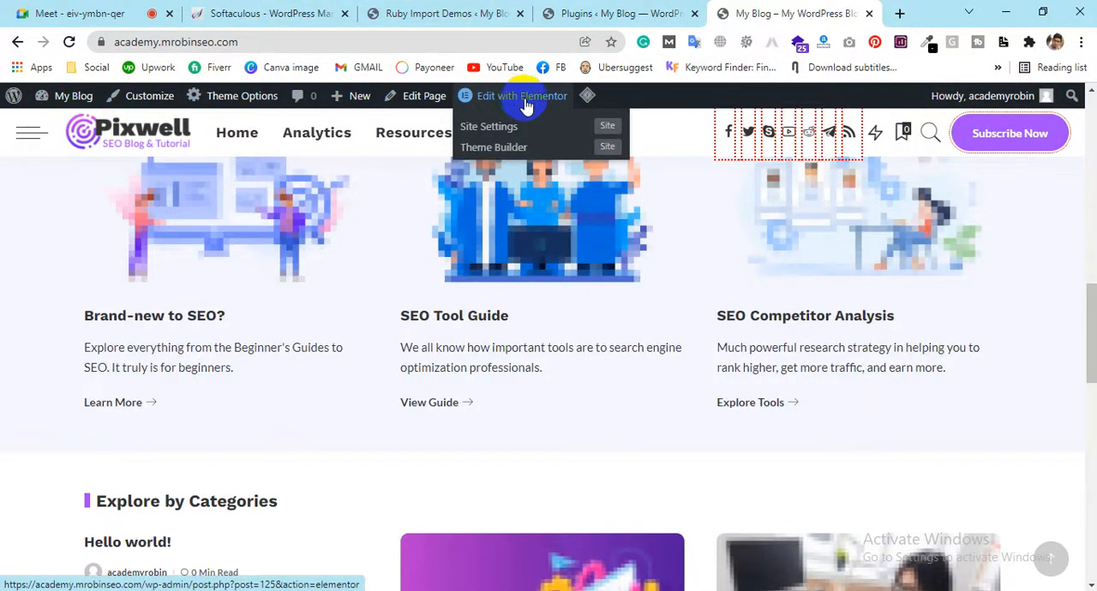
{"action": "scroll", "coordinate": [611, 336], "scroll_direction": "up", "scroll_amount": 11}
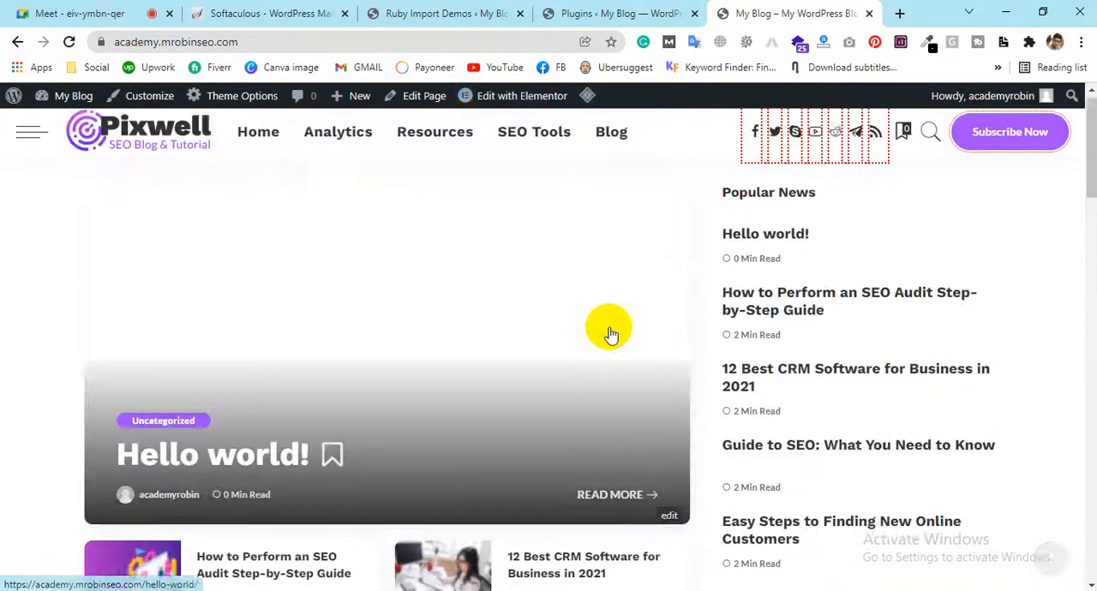
{"action": "left_click", "coordinate": [247, 39]}
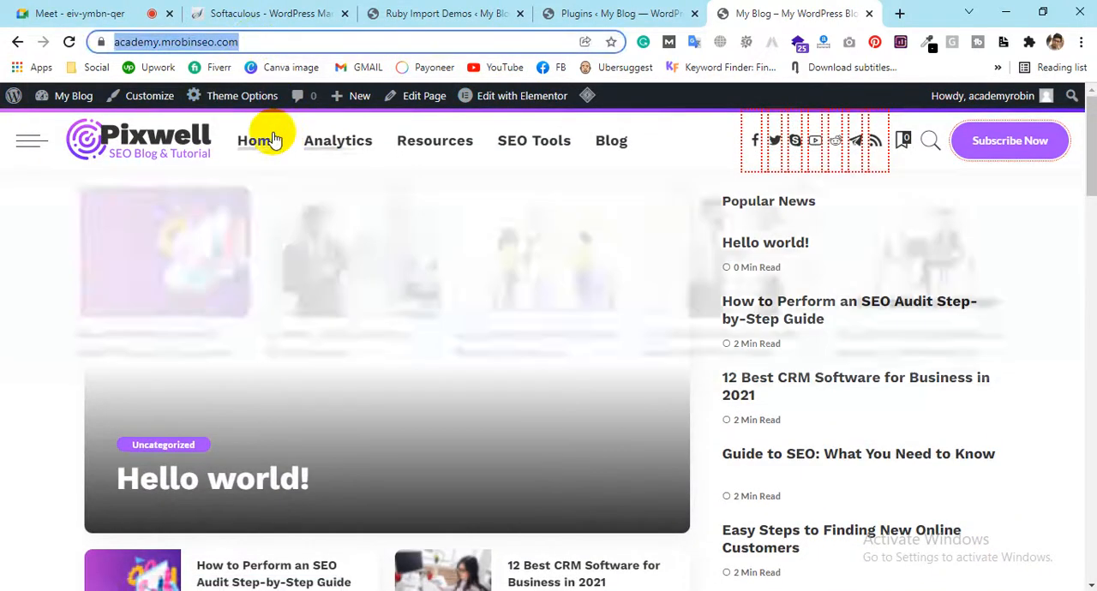
{"action": "scroll", "coordinate": [693, 335], "scroll_direction": "down", "scroll_amount": 12}
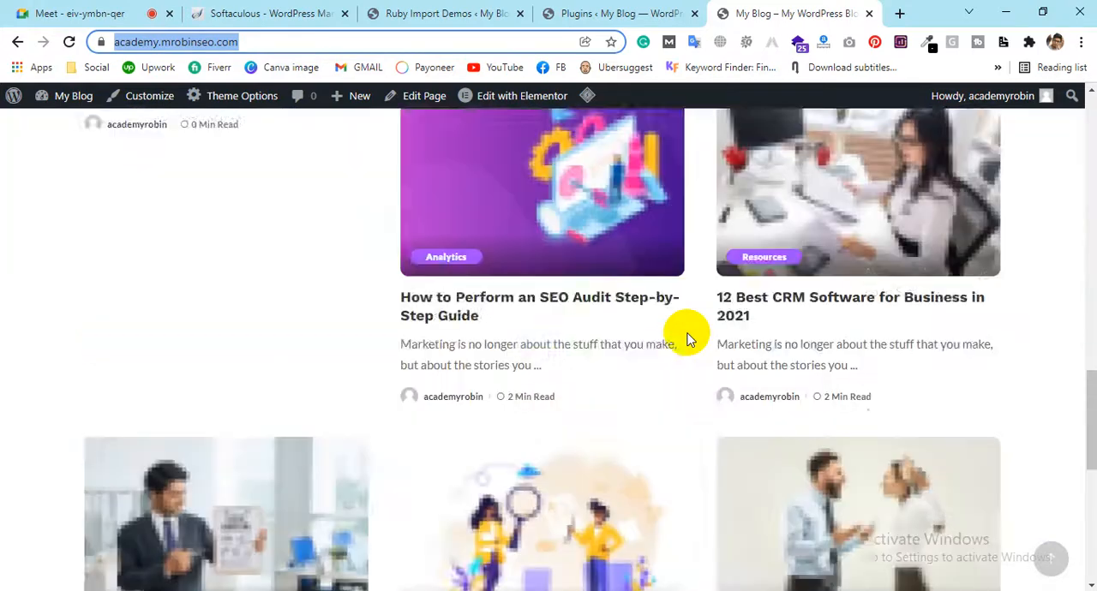
{"action": "scroll", "coordinate": [685, 336], "scroll_direction": "down", "scroll_amount": 6}
{"action": "scroll", "coordinate": [683, 332], "scroll_direction": "up", "scroll_amount": 8}
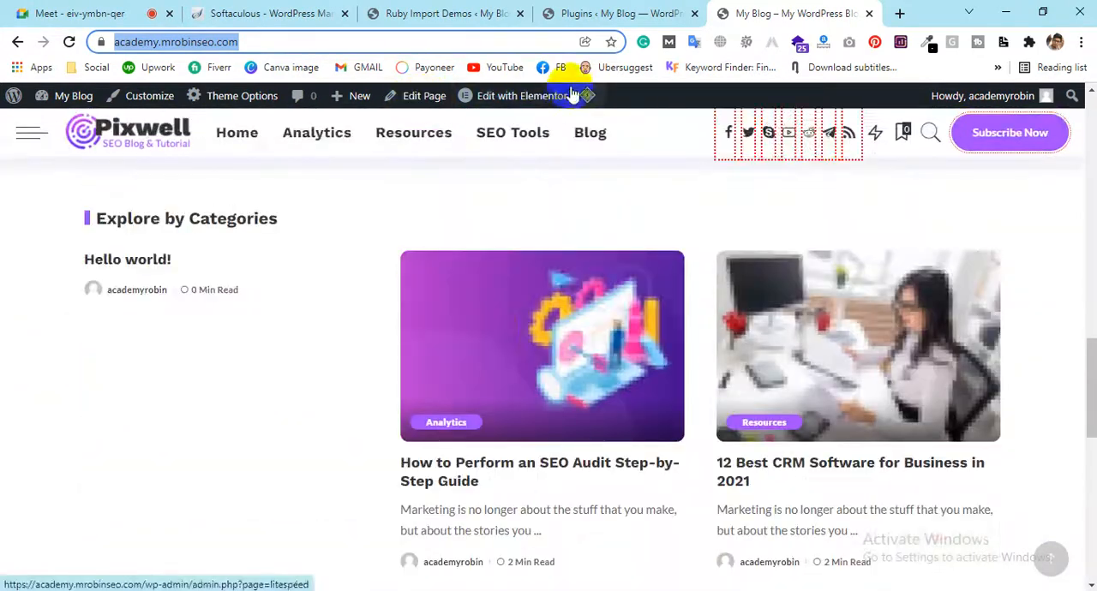
{"action": "scroll", "coordinate": [796, 428], "scroll_direction": "down", "scroll_amount": 7}
{"action": "scroll", "coordinate": [710, 320], "scroll_direction": "up", "scroll_amount": 7}
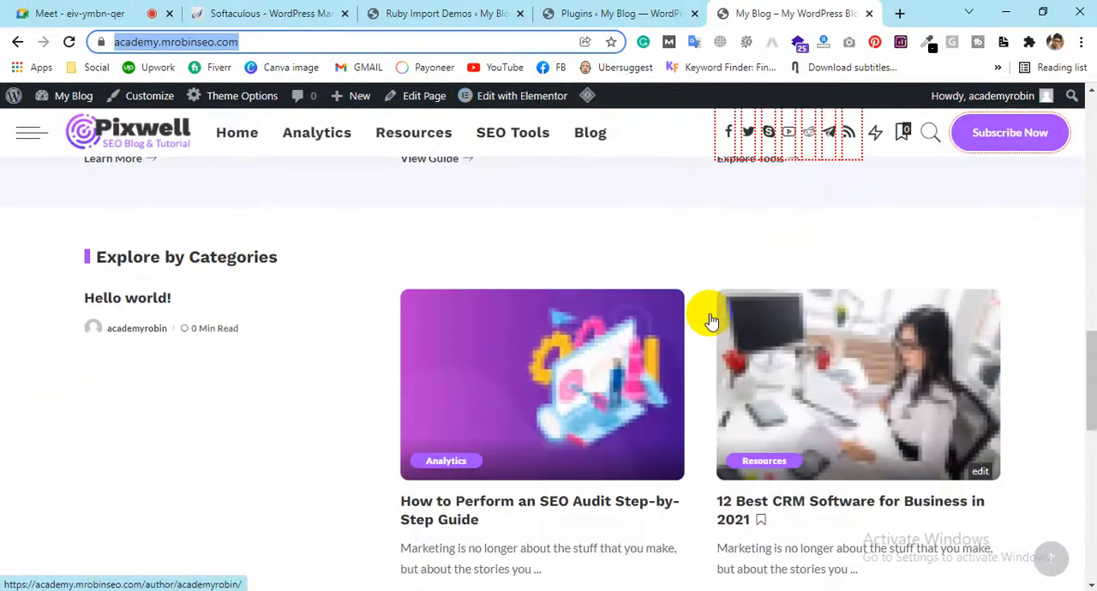
{"action": "scroll", "coordinate": [710, 320], "scroll_direction": "up", "scroll_amount": 2}
{"action": "mouse_move", "coordinate": [552, 106]}
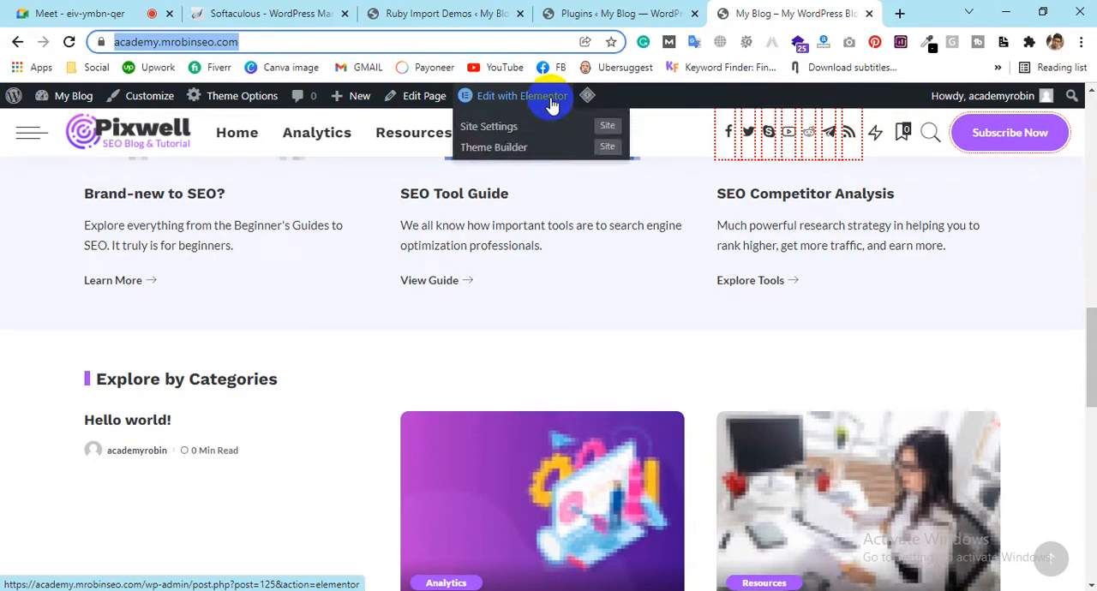
Browse the other designs in the Ruby Import Demos list, including RTL Concept, Work Portfolio, Review & Deal Concept and Fashion Deal Concept
{"action": "left_click", "coordinate": [484, 12]}
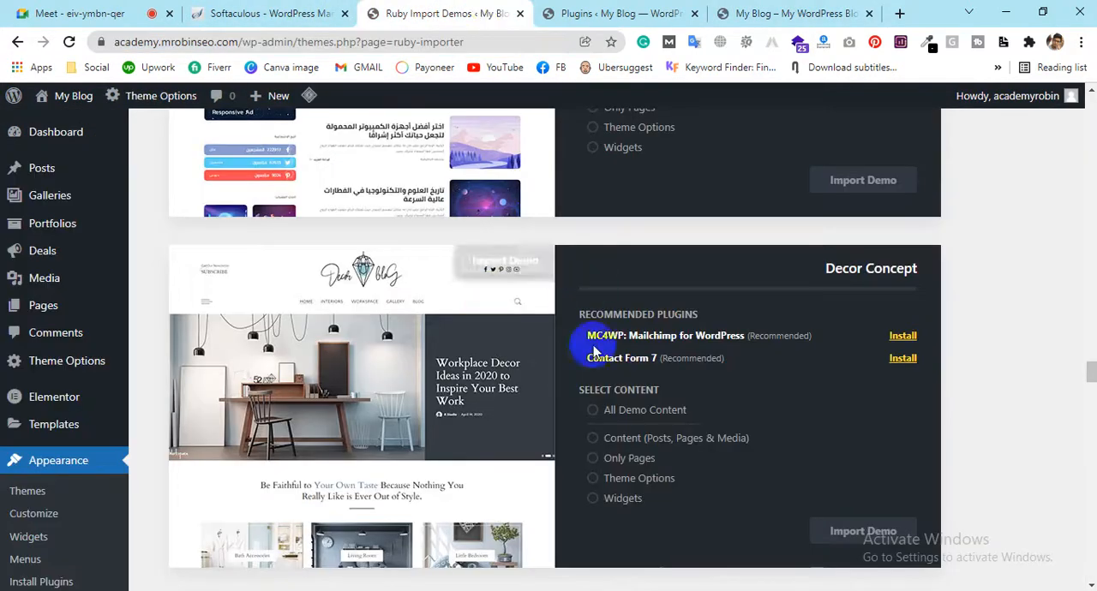
{"action": "scroll", "coordinate": [480, 403], "scroll_direction": "up", "scroll_amount": 3}
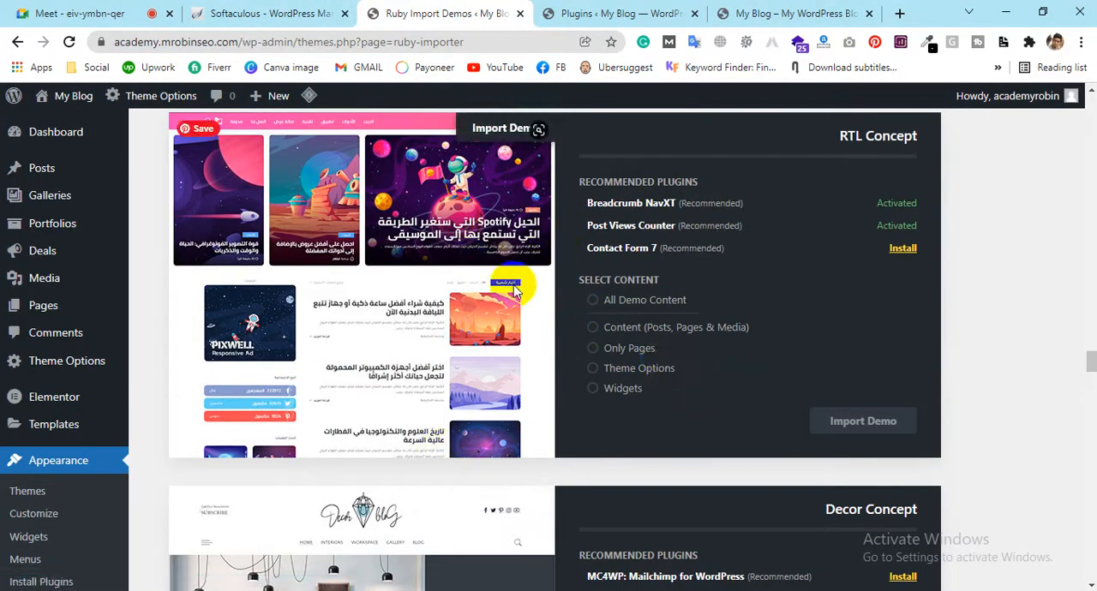
{"action": "scroll", "coordinate": [514, 290], "scroll_direction": "up", "scroll_amount": 18}
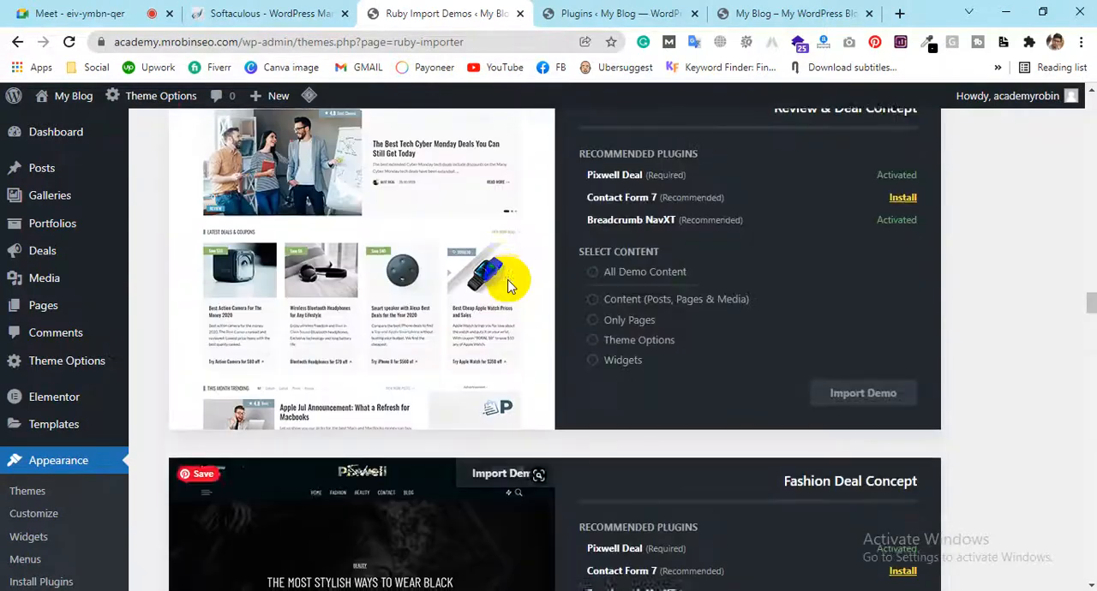
{"action": "scroll", "coordinate": [507, 285], "scroll_direction": "up", "scroll_amount": 3}
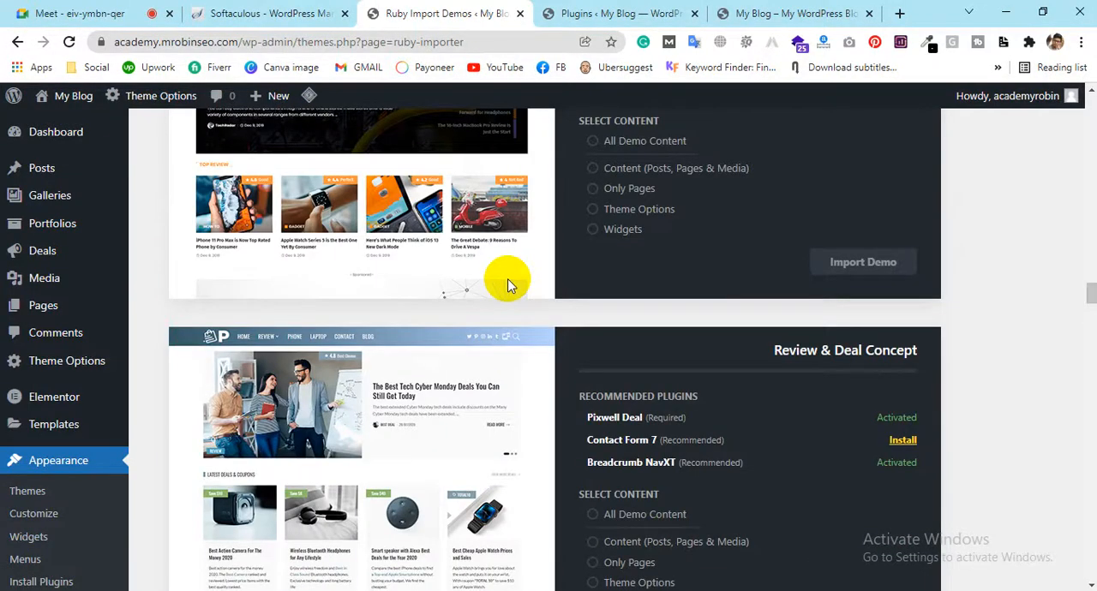
{"action": "scroll", "coordinate": [507, 285], "scroll_direction": "up", "scroll_amount": 12}
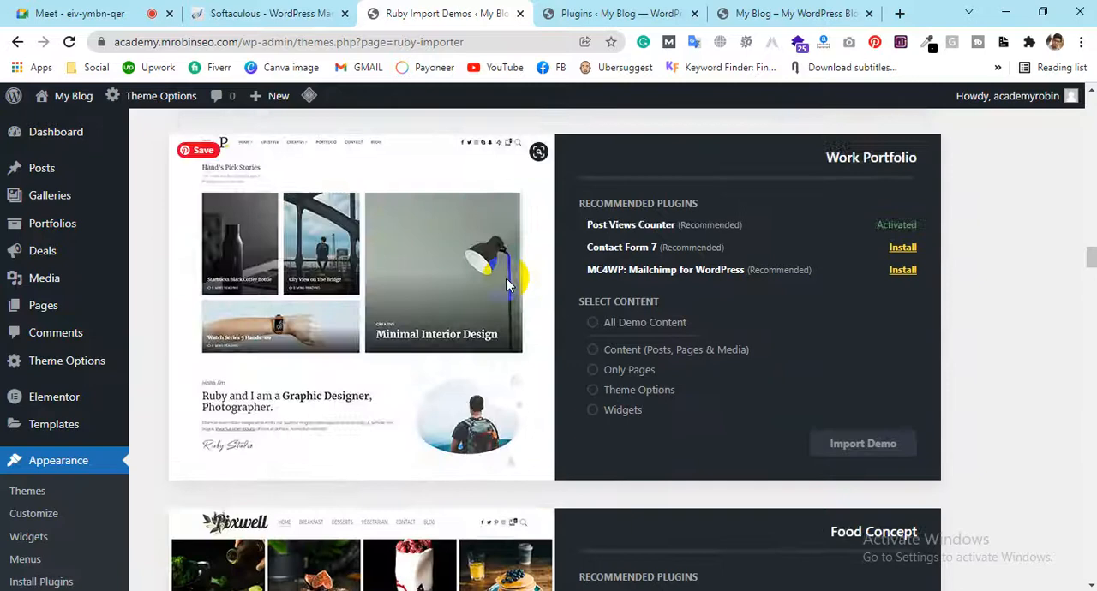
{"action": "scroll", "coordinate": [505, 284], "scroll_direction": "down", "scroll_amount": 11}
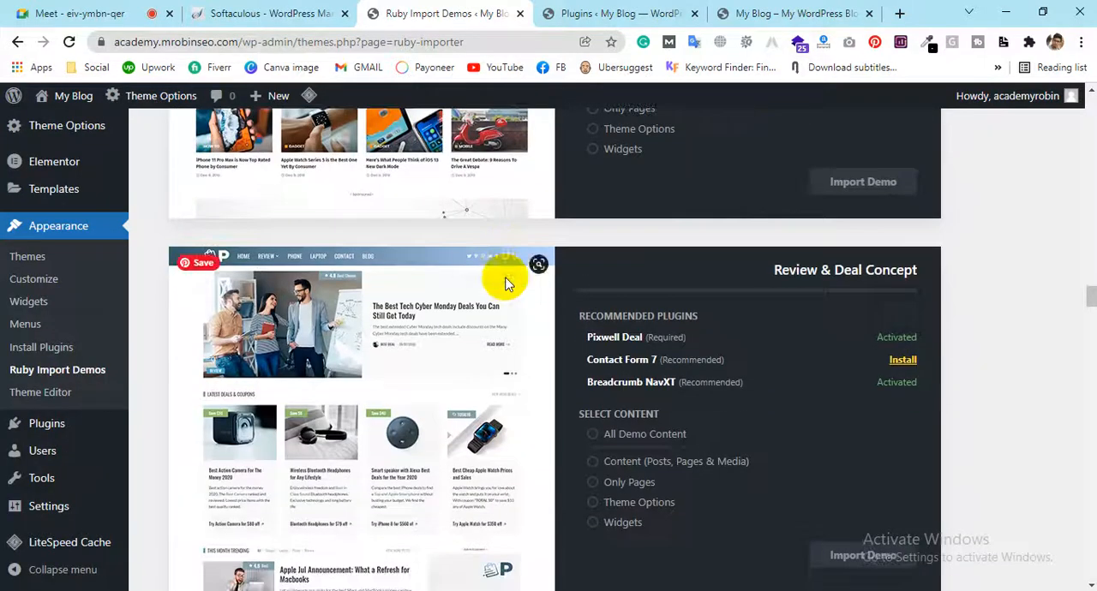
{"action": "scroll", "coordinate": [505, 284], "scroll_direction": "down", "scroll_amount": 2}
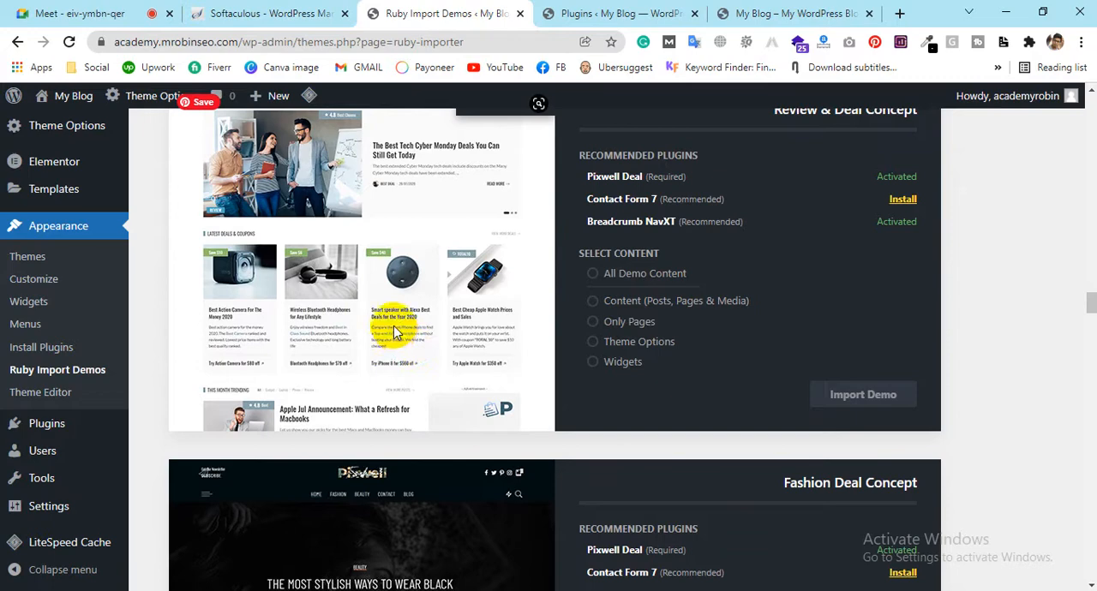
{"action": "scroll", "coordinate": [391, 322], "scroll_direction": "down", "scroll_amount": 6}
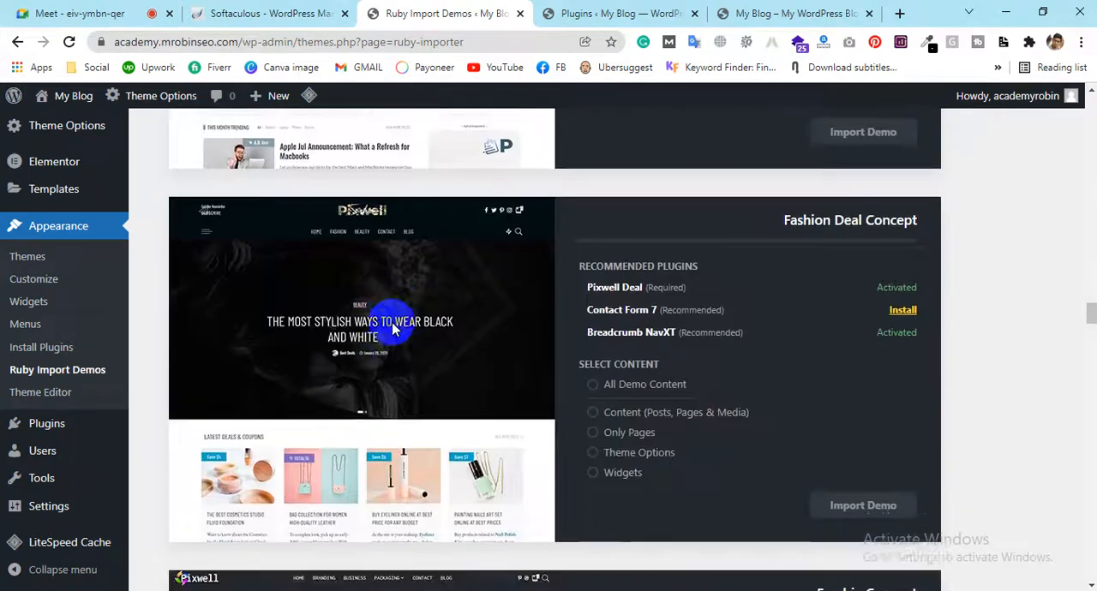
{"action": "scroll", "coordinate": [339, 190], "scroll_direction": "up", "scroll_amount": 7}
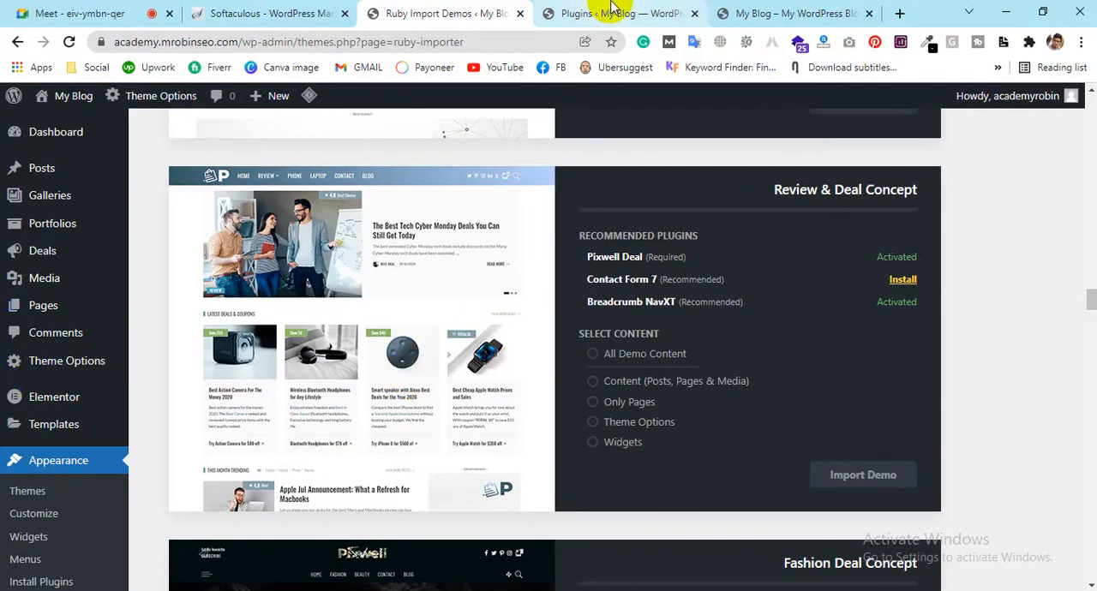
Review the front page's category posts and The Pixwell Blog section, and inspect the header's navigation entries
{"action": "left_click", "coordinate": [765, 12]}
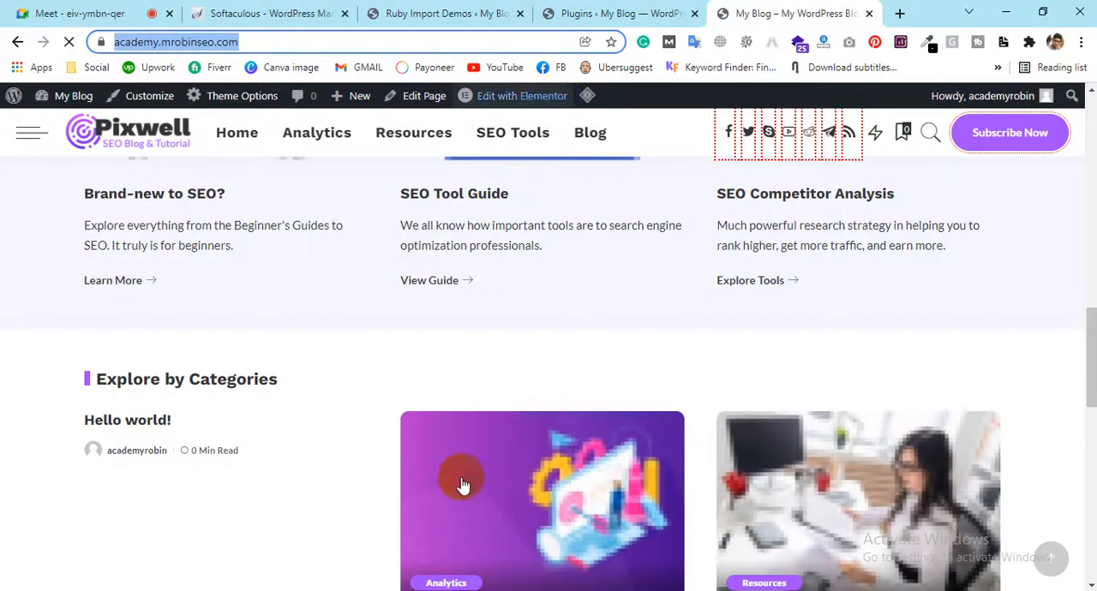
{"action": "scroll", "coordinate": [581, 343], "scroll_direction": "down", "scroll_amount": 6}
{"action": "scroll", "coordinate": [582, 337], "scroll_direction": "up", "scroll_amount": 6}
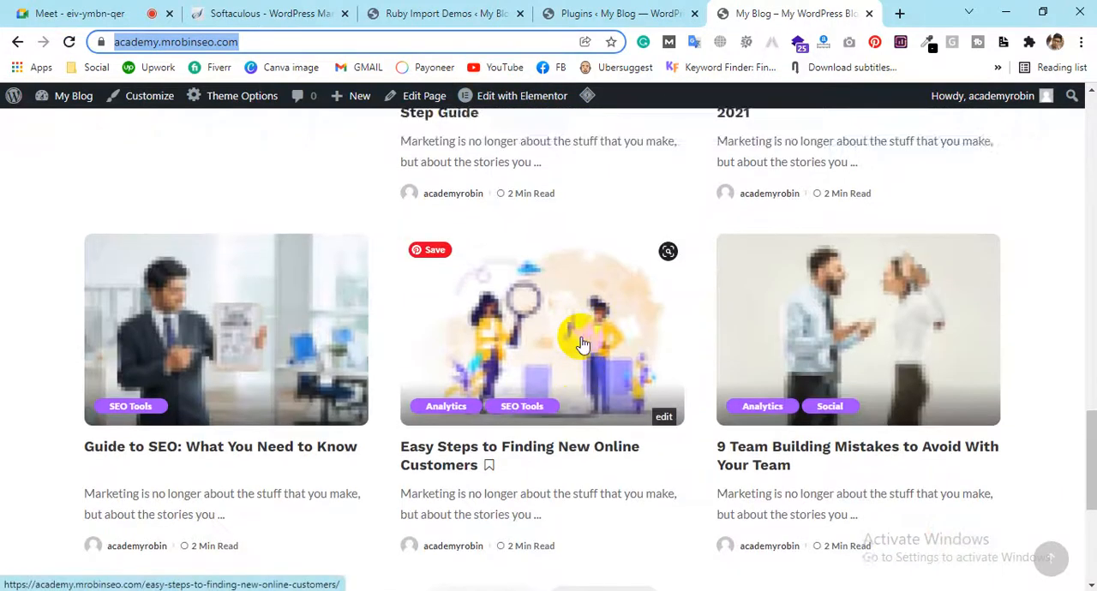
{"action": "scroll", "coordinate": [580, 342], "scroll_direction": "up", "scroll_amount": 7}
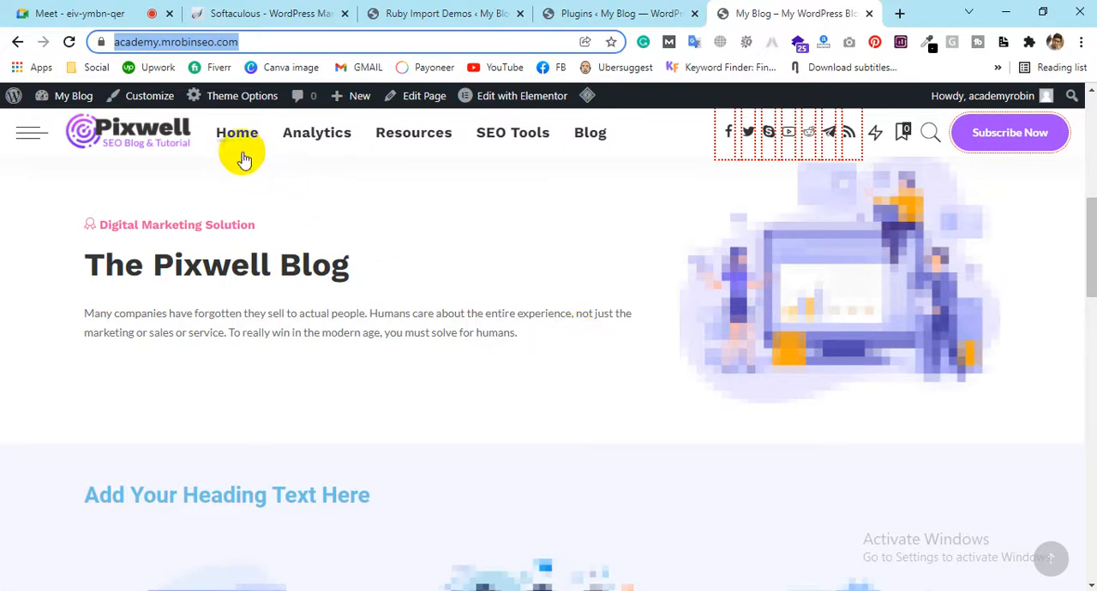
{"action": "mouse_move", "coordinate": [345, 137]}
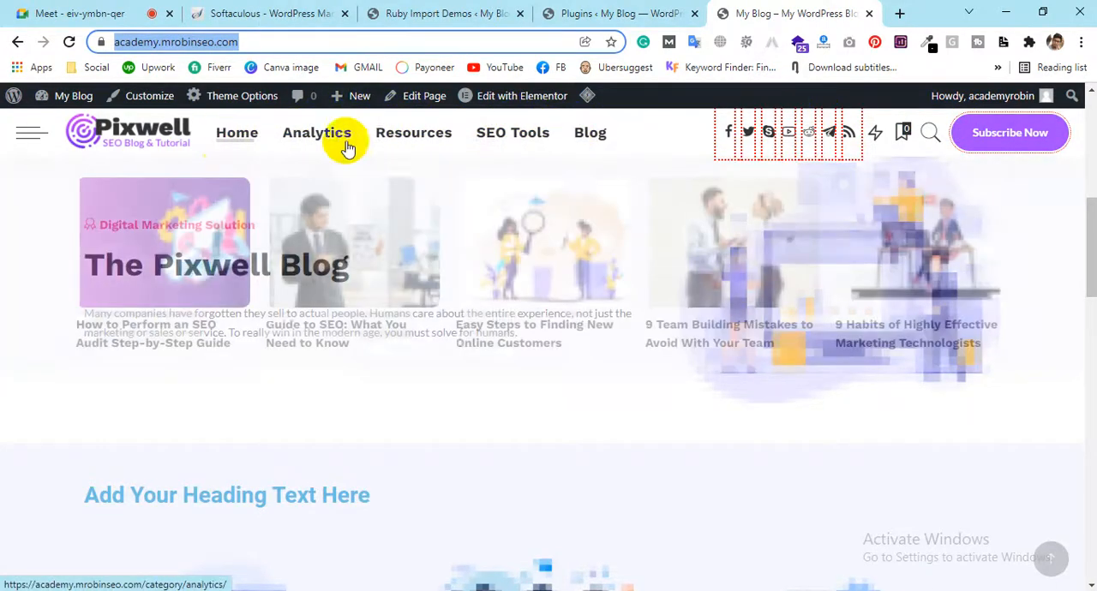
{"action": "mouse_move", "coordinate": [534, 132]}
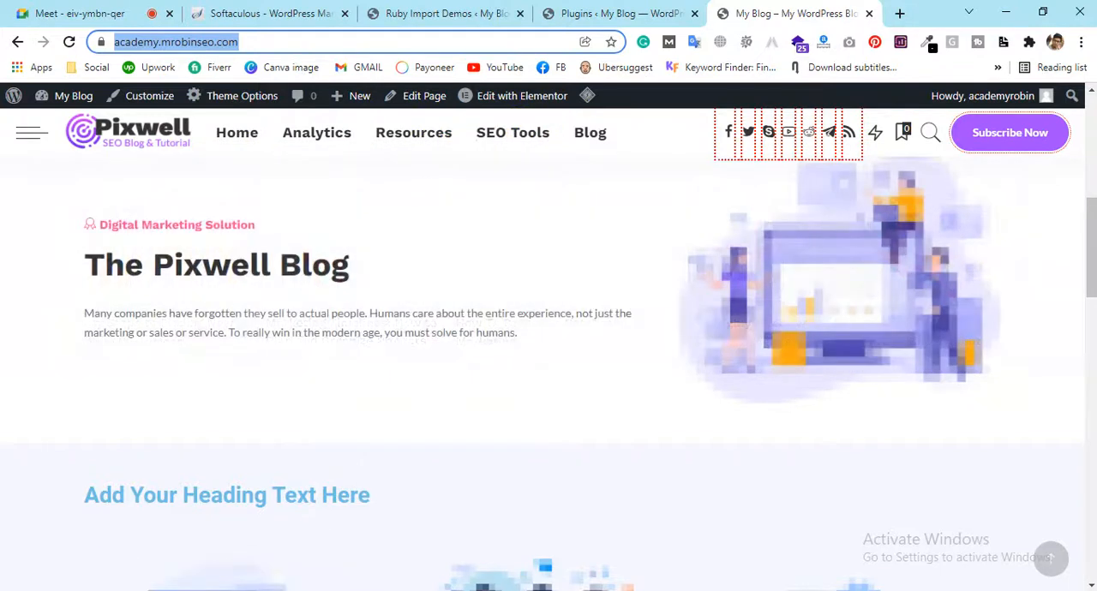
Switch to Notepad and replace all the existing notes with the word "Home"
{"action": "key", "text": "alt+Tab"}
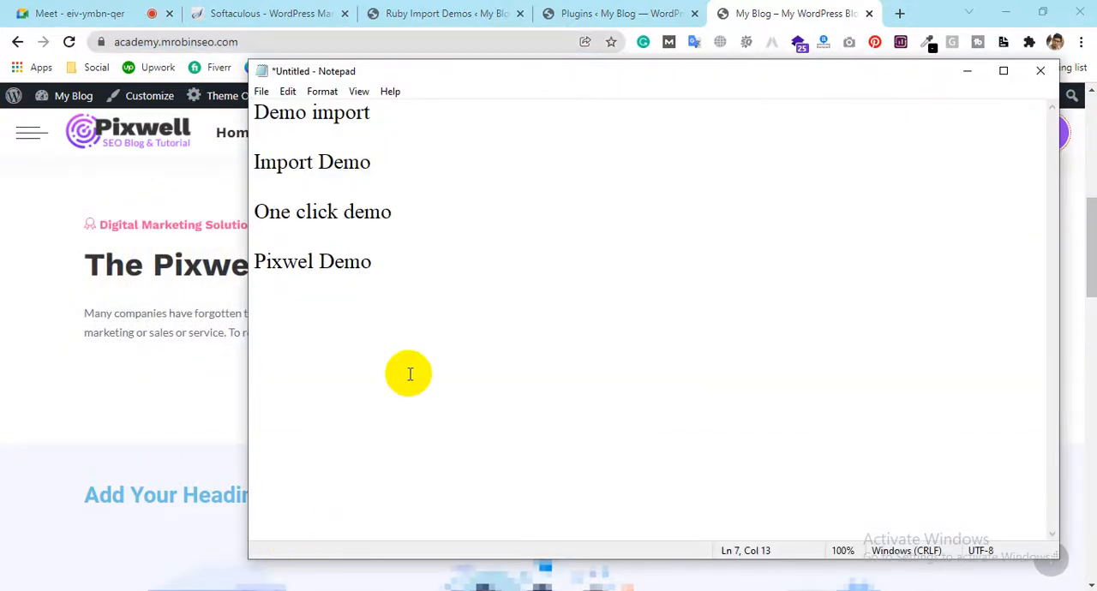
{"action": "key", "text": "ctrl+a"}
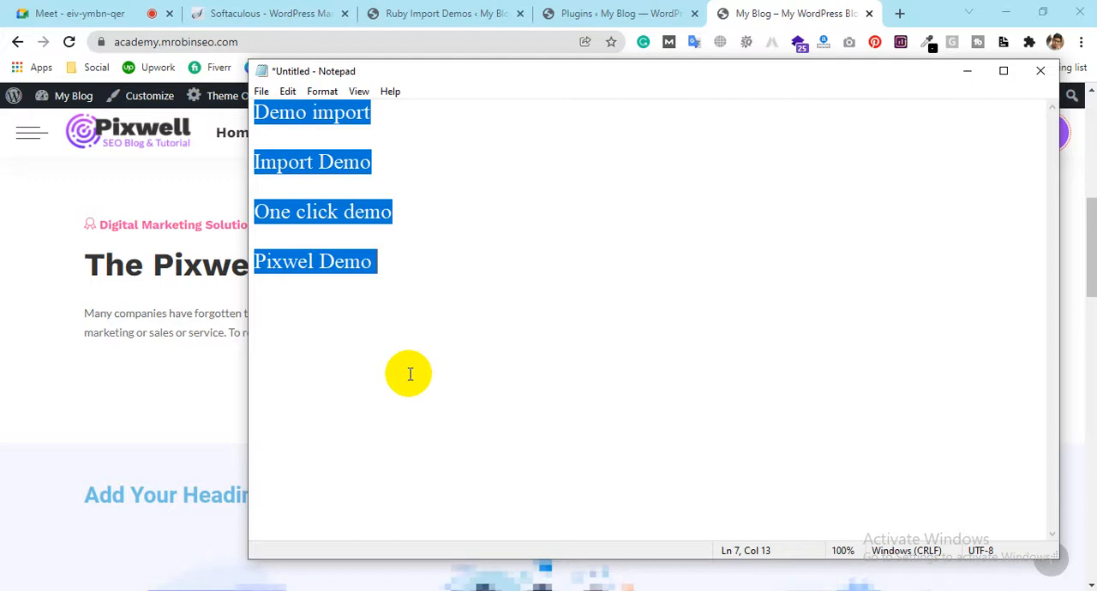
{"action": "type", "text": "Ho"}
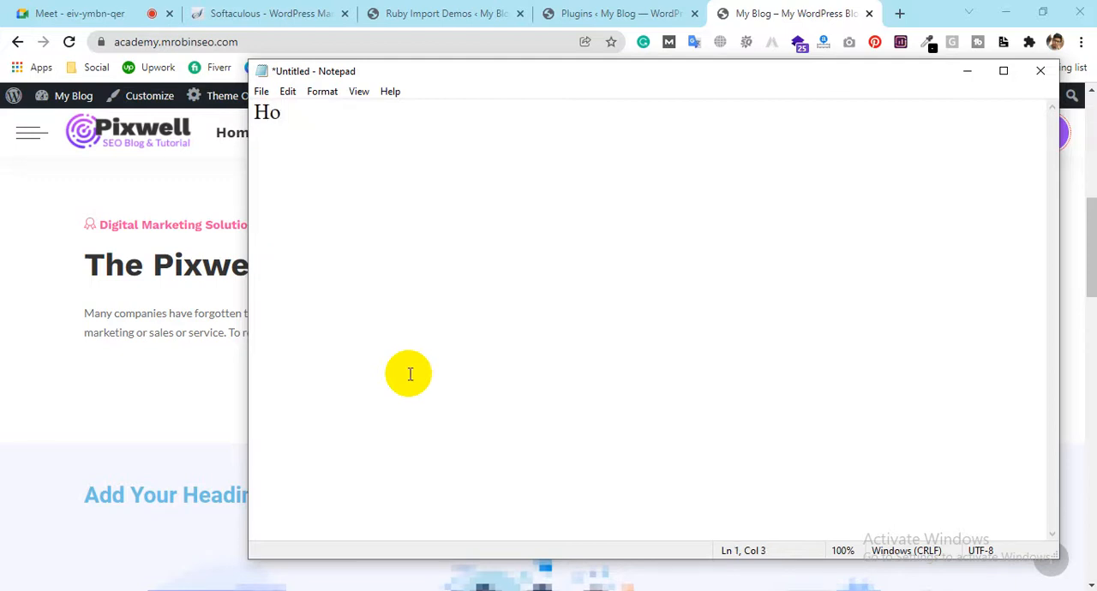
{"action": "type", "text": "me"}
Add "Digital Marketing" on a new line below "Home" in the notes
{"action": "key", "text": "Return"}
{"action": "type", "text": "Dig"}
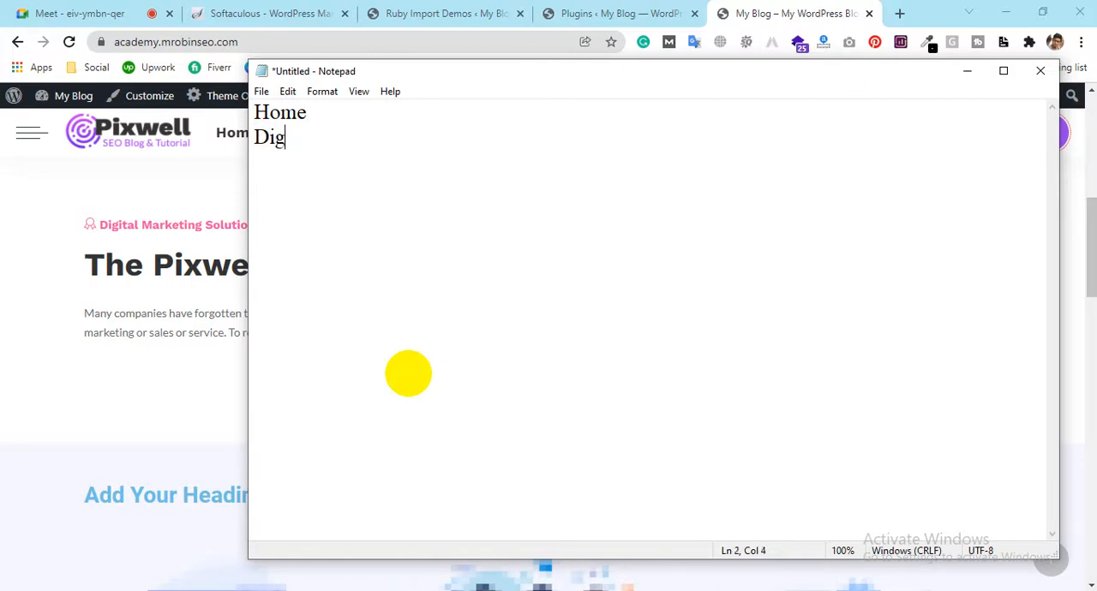
{"action": "type", "text": "ital Maek"}
{"action": "key", "text": "BackSpace"}
{"action": "key", "text": "BackSpace"}
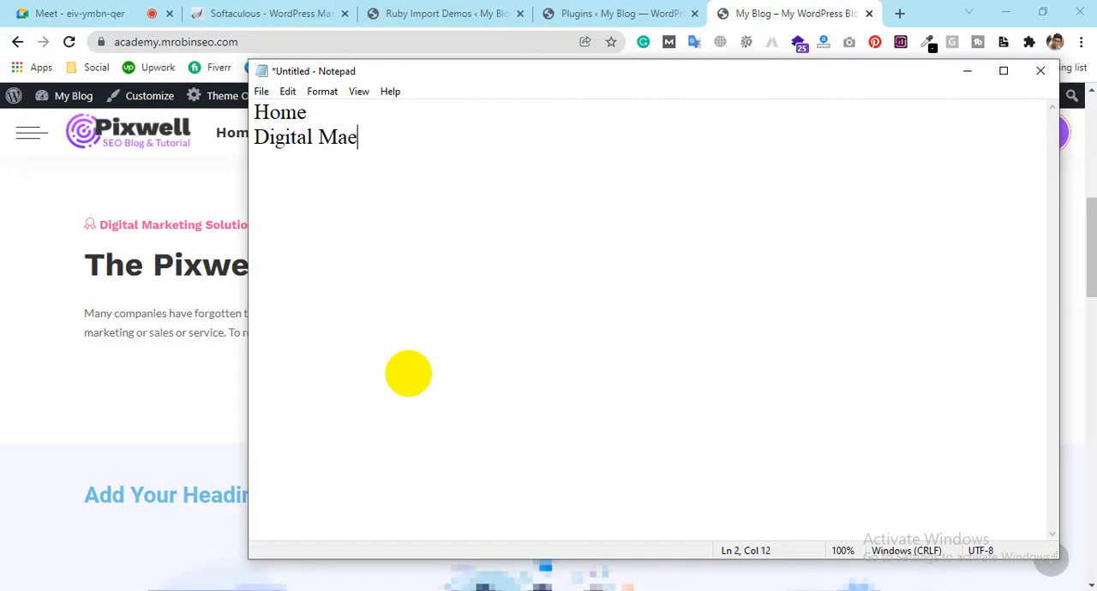
{"action": "type", "text": "rketing"}
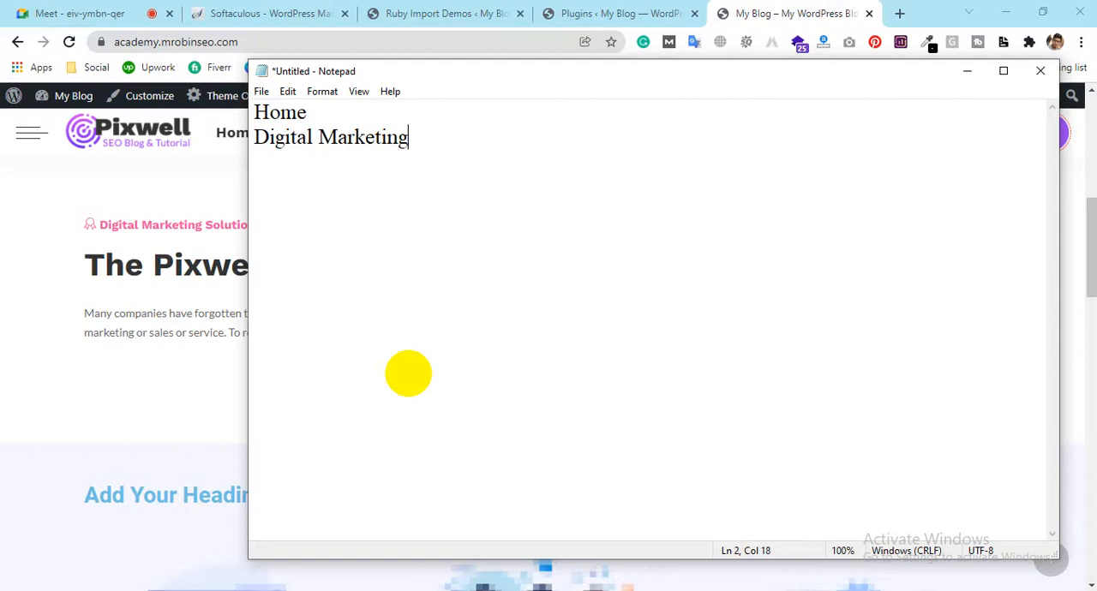
Add "SEO" and "Programming" on separate new lines below "Digital Marketing" in the notes
{"action": "key", "text": "Return"}
{"action": "type", "text": "SEO"}
{"action": "key", "text": "Return"}
{"action": "type", "text": "Web"}
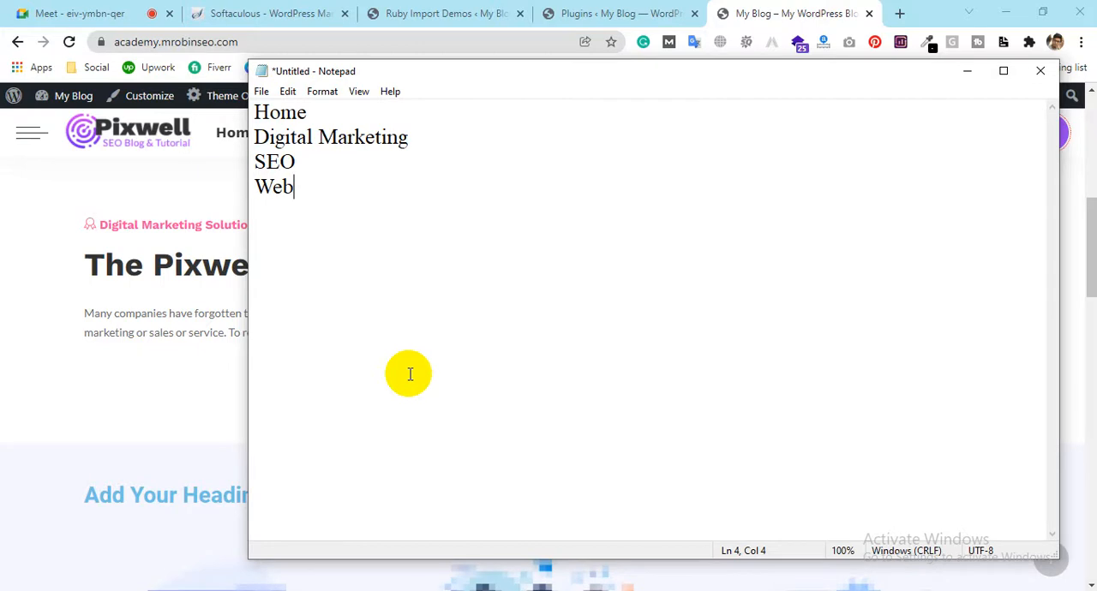
{"action": "key", "text": "BackSpace"}
{"action": "key", "text": "BackSpace"}
{"action": "key", "text": "BackSpace"}
{"action": "type", "text": "Programming"}
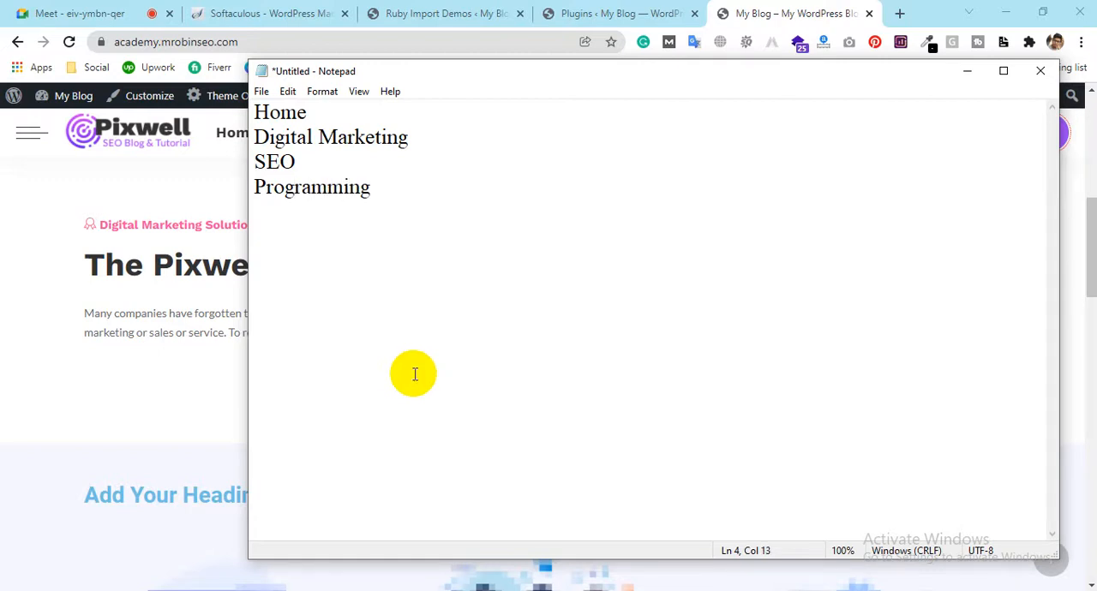
{"action": "key", "text": "Return"}
{"action": "mouse_move", "coordinate": [421, 137]}
{"action": "left_mouse_down"}
{"action": "mouse_move", "coordinate": [296, 139]}
{"action": "mouse_move", "coordinate": [421, 157]}
{"action": "left_mouse_up"}
{"action": "left_click", "coordinate": [422, 157]}
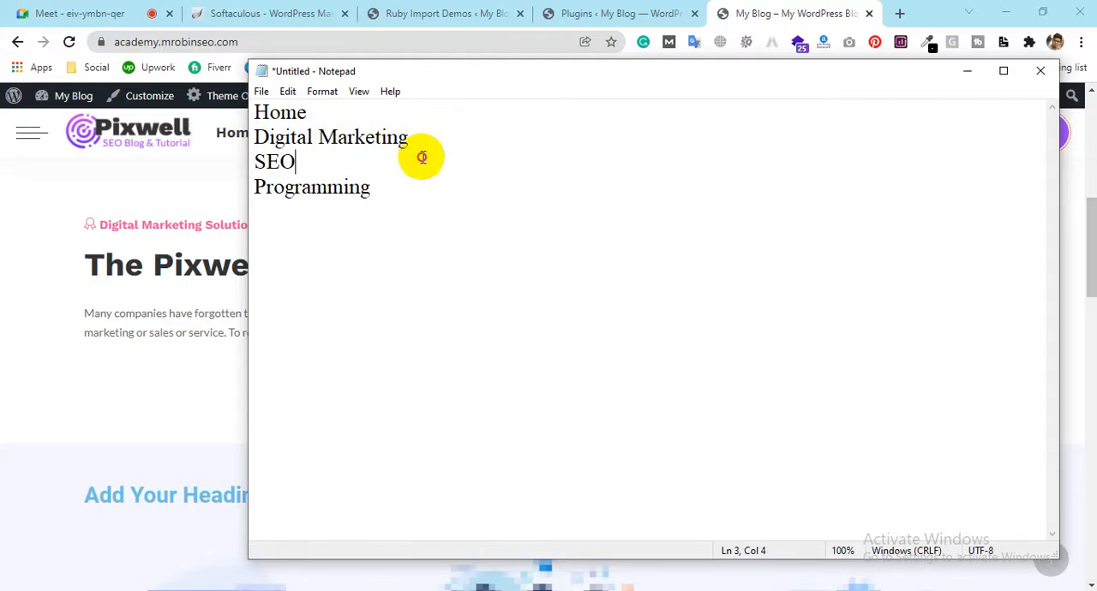
{"action": "left_click", "coordinate": [423, 147]}
Switch to Chrome, open objecthut.com in a new tab, and examine the Top 10 and Laptop & Gadget submenus
{"action": "left_click", "coordinate": [900, 15]}
{"action": "left_click", "coordinate": [900, 16]}
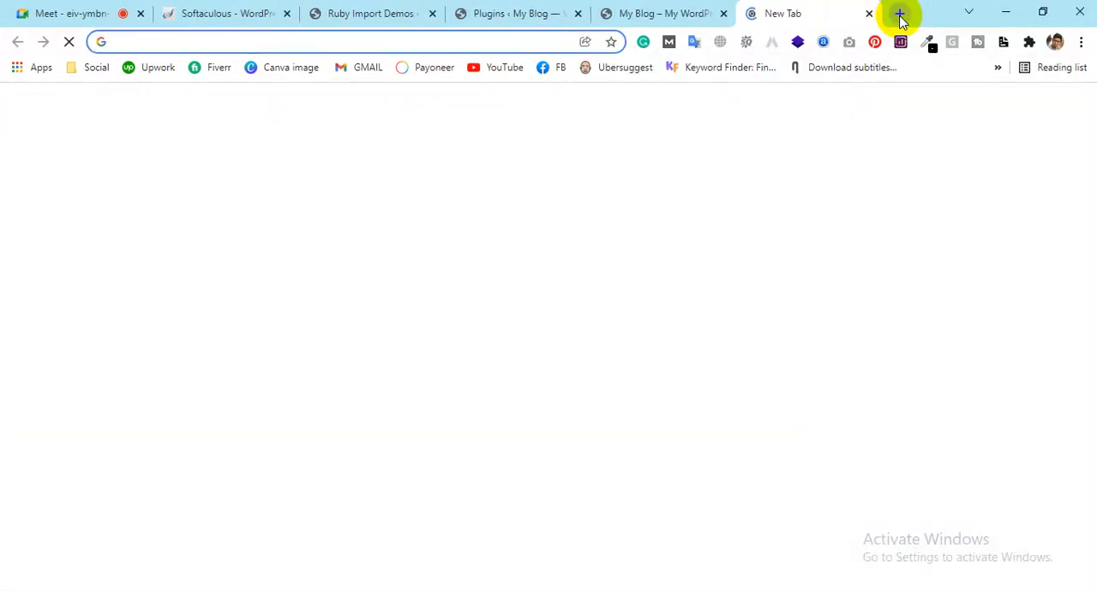
{"action": "type", "text": "ob"}
{"action": "key", "text": "Return"}
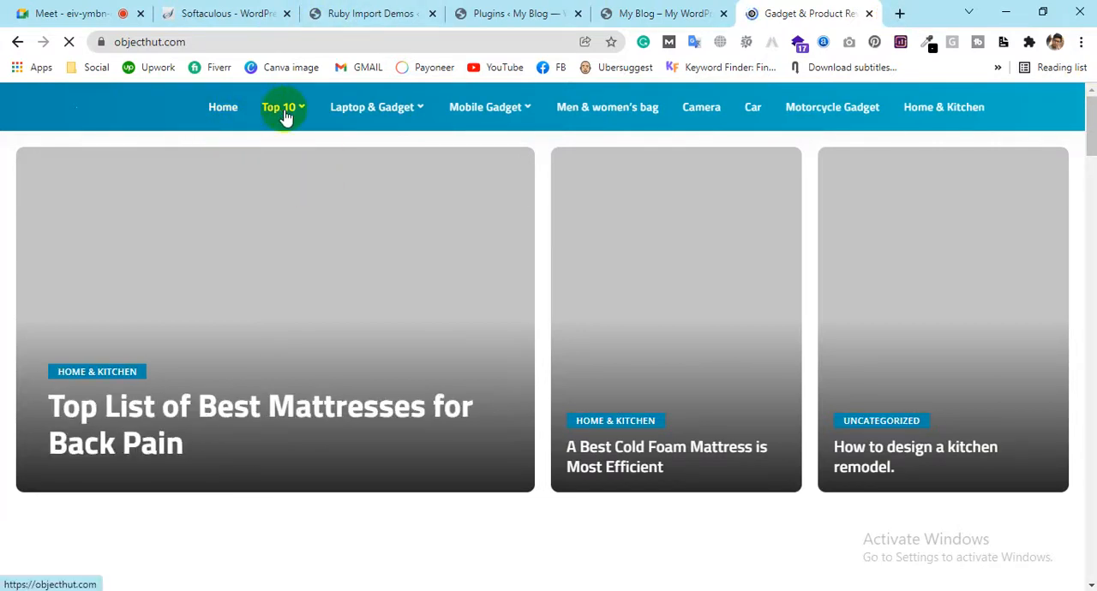
{"action": "mouse_move", "coordinate": [286, 115]}
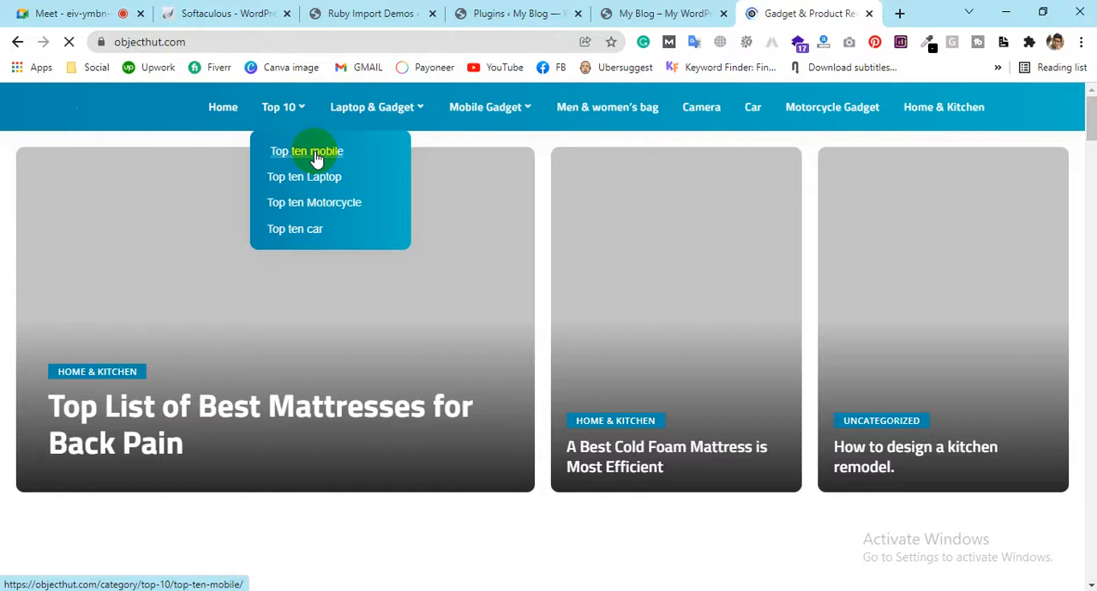
{"action": "mouse_move", "coordinate": [407, 116]}
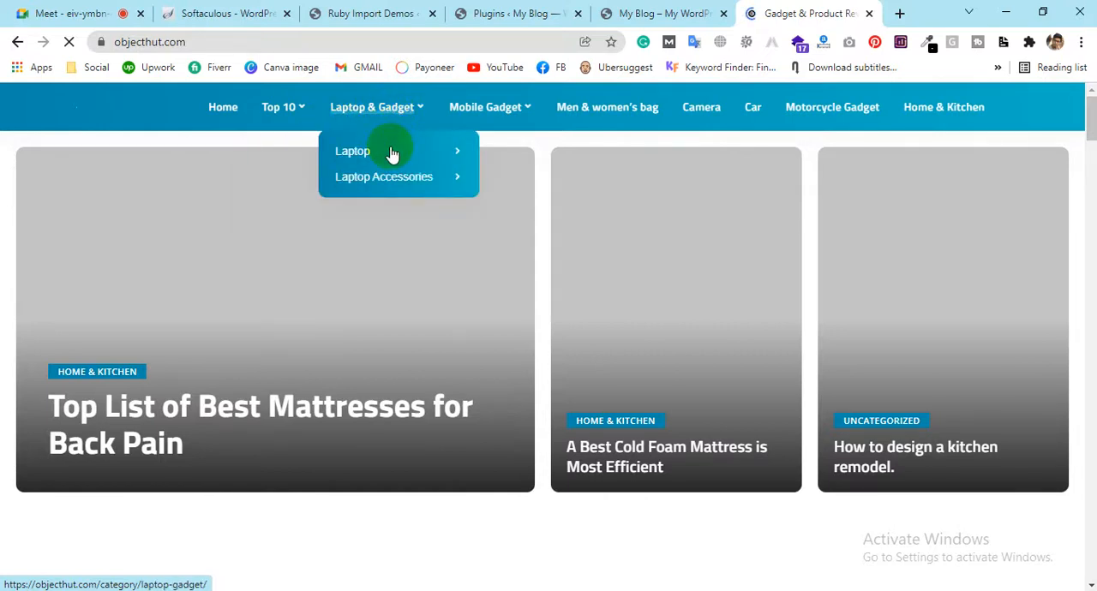
{"action": "mouse_move", "coordinate": [455, 155]}
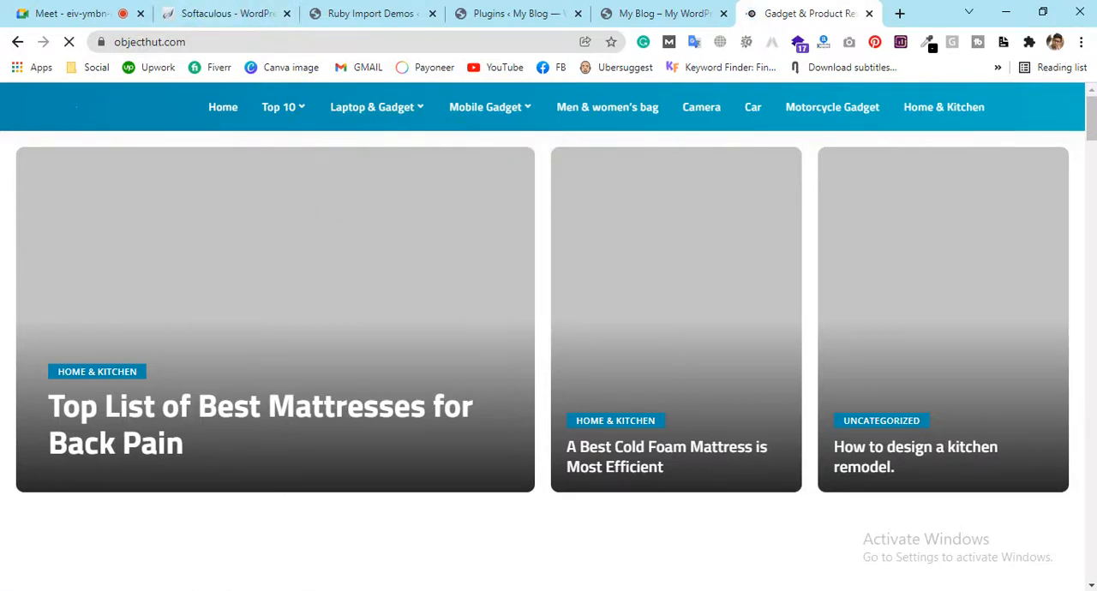
Switch to Notepad and add "Facebook Marketing" as an indented sub-item under "Digital Marketing"
{"action": "key", "text": "alt+Tab"}
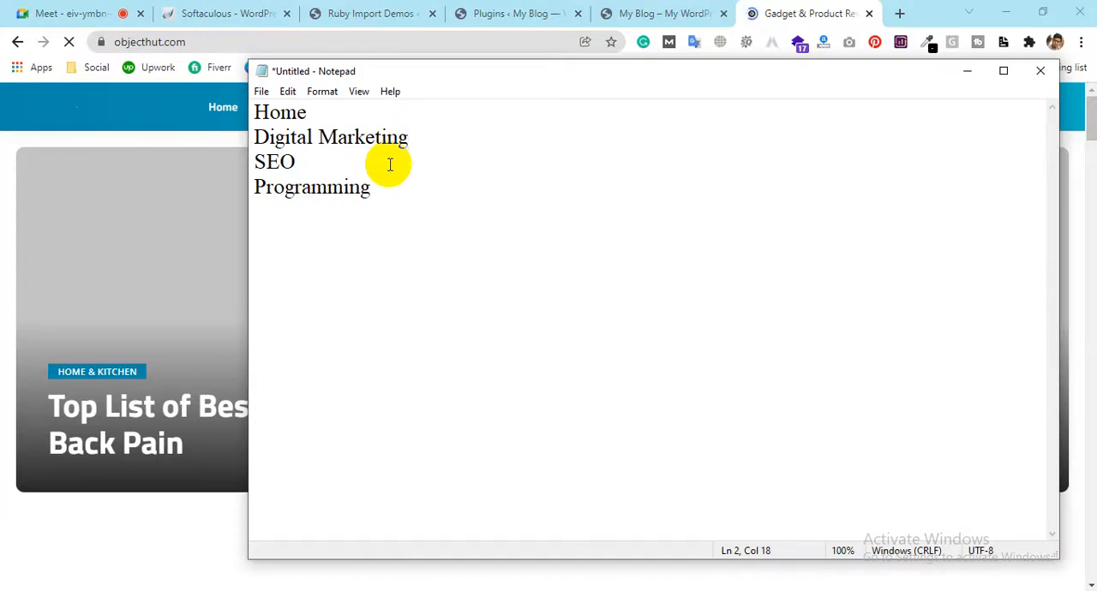
{"action": "key", "text": "Return"}
{"action": "key", "text": "Tab"}
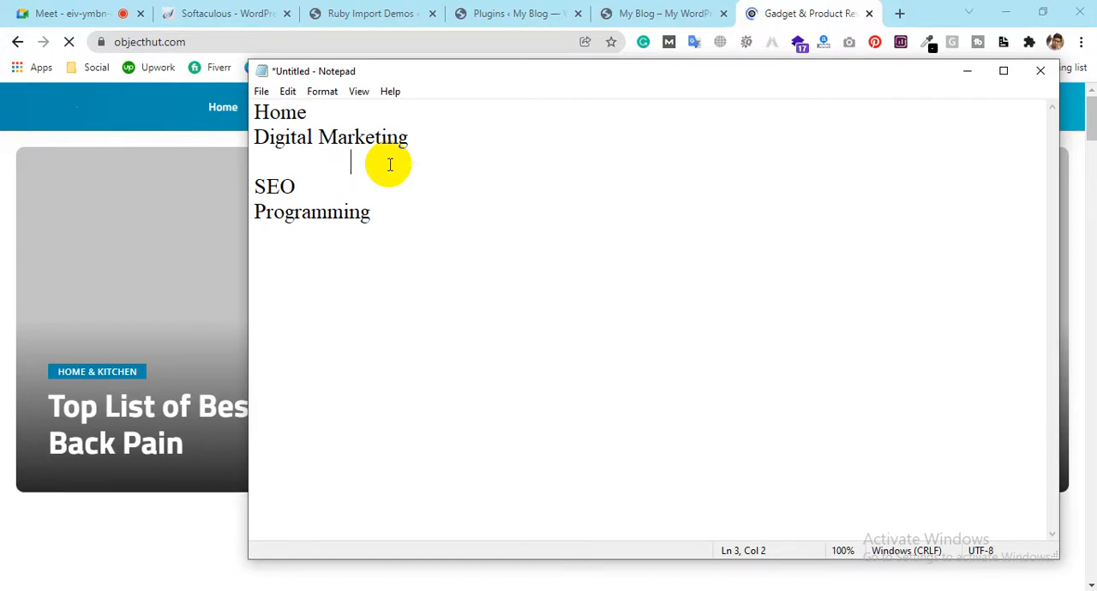
{"action": "type", "text": "Facebook M"}
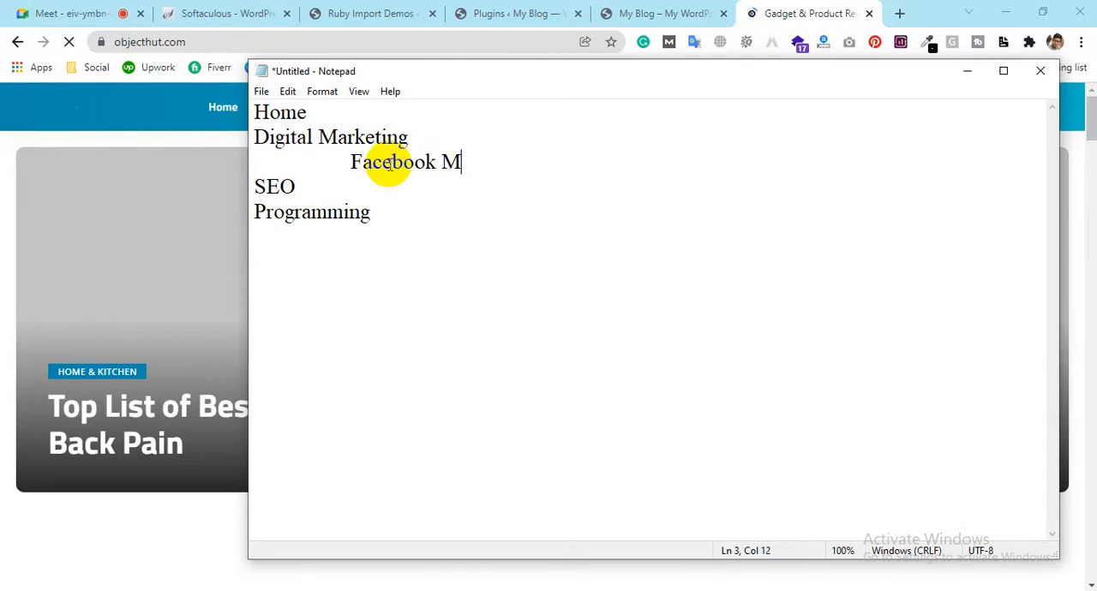
{"action": "type", "text": "arketing"}
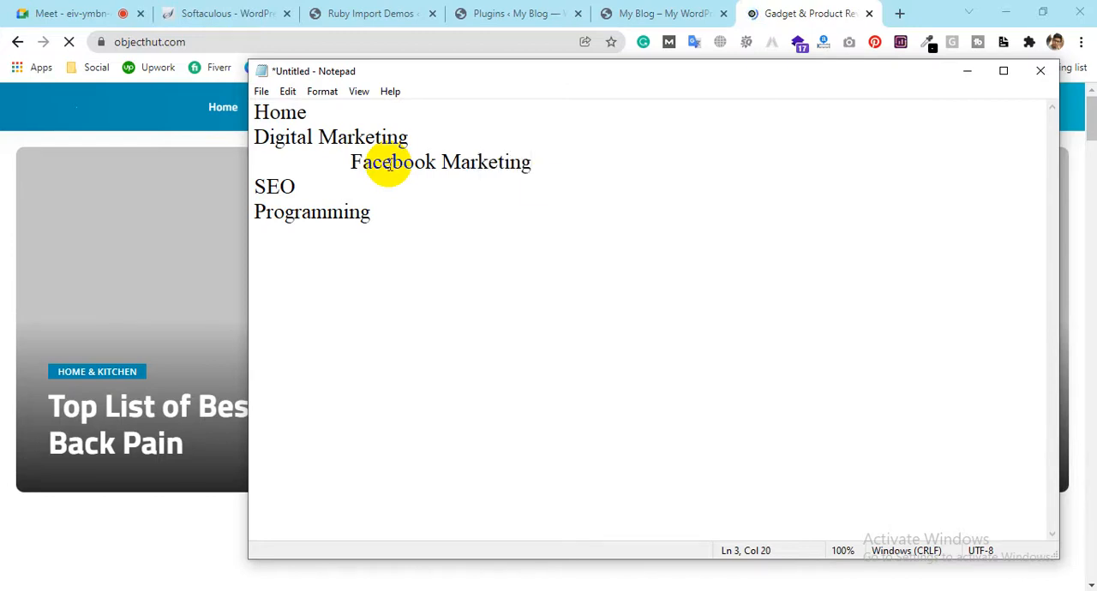
Add "Google Ads" and "Youtube Marketing" as indented sub-items below "Facebook Marketing"
{"action": "key", "text": "Return"}
{"action": "key", "text": "Tab"}
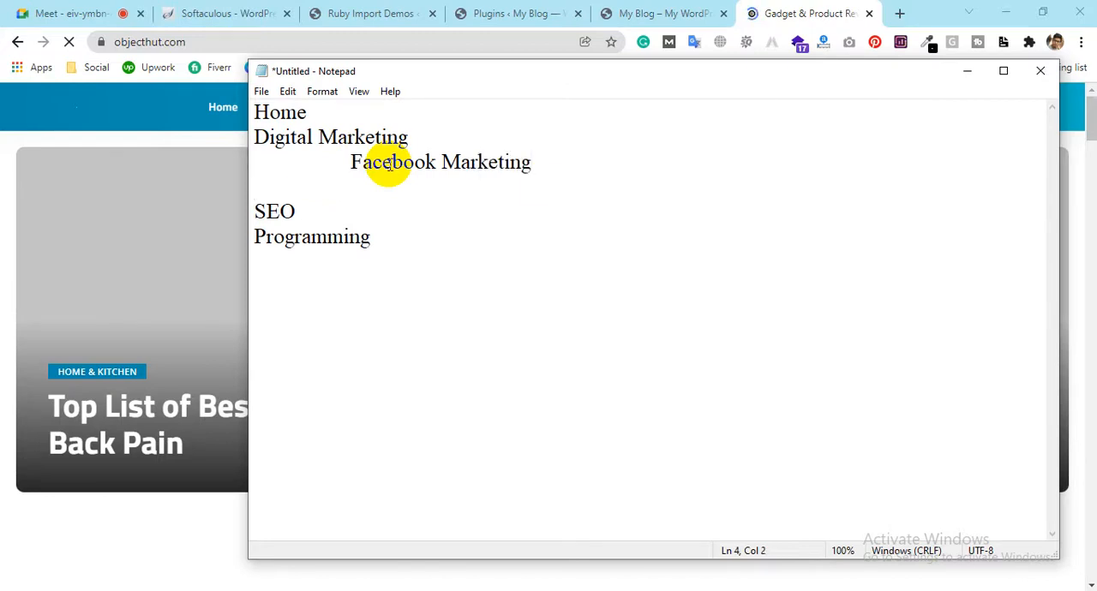
{"action": "type", "text": "Google Ads"}
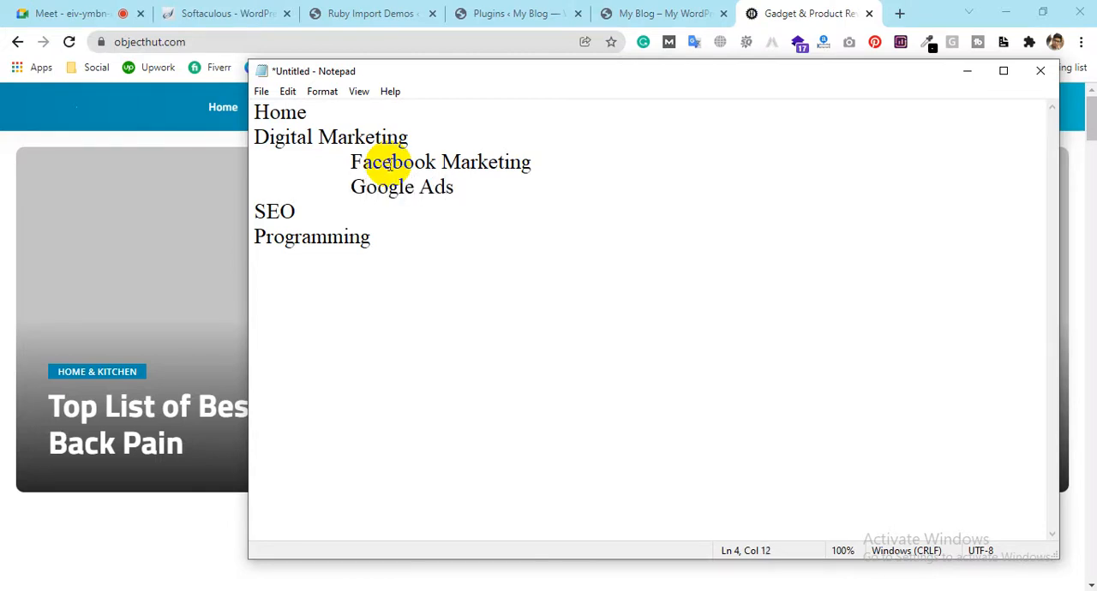
{"action": "key", "text": "Return"}
{"action": "key", "text": "Tab"}
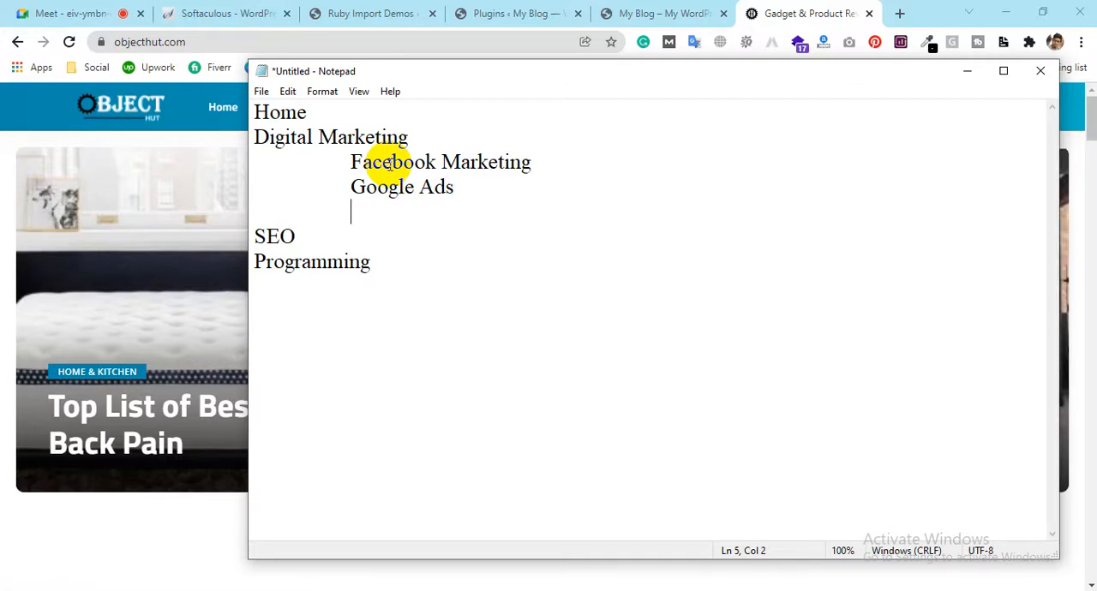
{"action": "type", "text": "Youtub"}
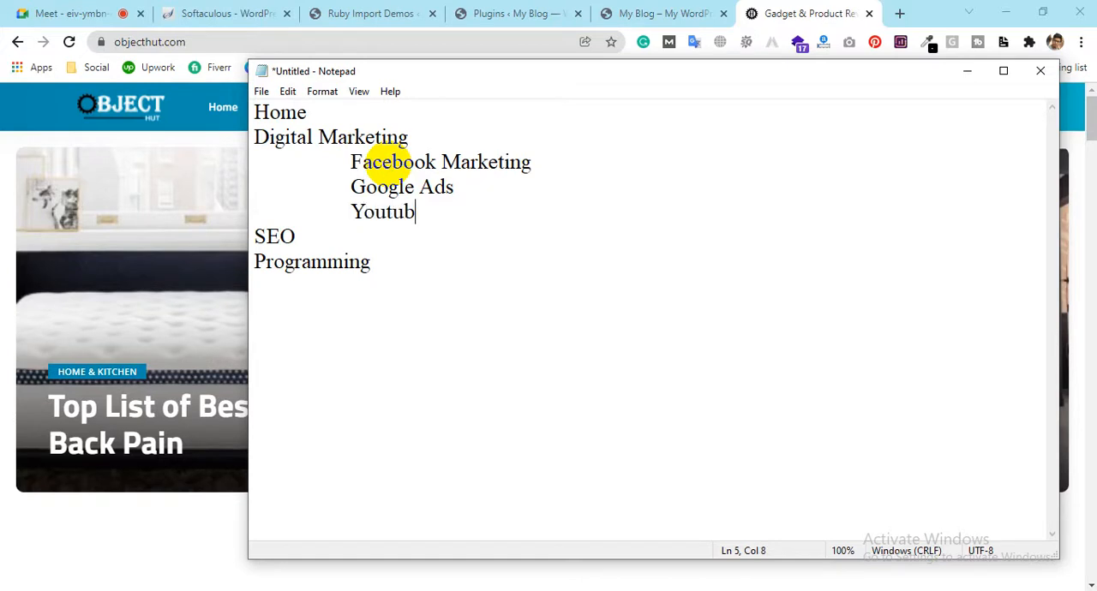
{"action": "type", "text": "e Marke"}
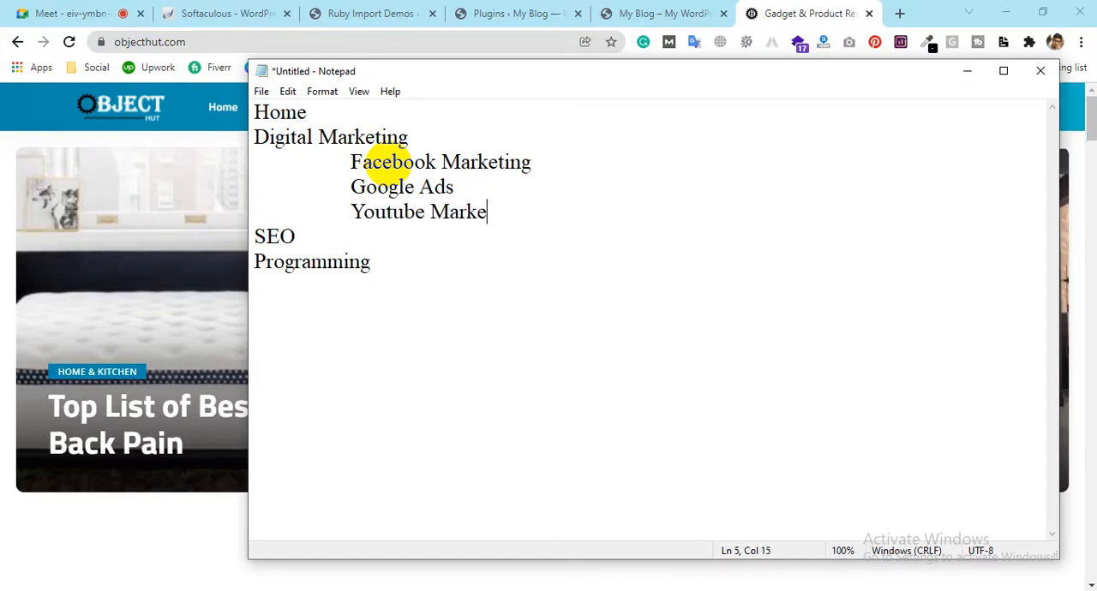
{"action": "type", "text": "ting"}
Add "CPA Marketing" as an indented sub-item below "Youtube Marketing"
{"action": "key", "text": "Return"}
{"action": "key", "text": "Tab"}
{"action": "type", "text": "CPA Mar"}
{"action": "key", "text": "BackSpace"}
{"action": "key", "text": "BackSpace"}
{"action": "type", "text": "Marketing"}
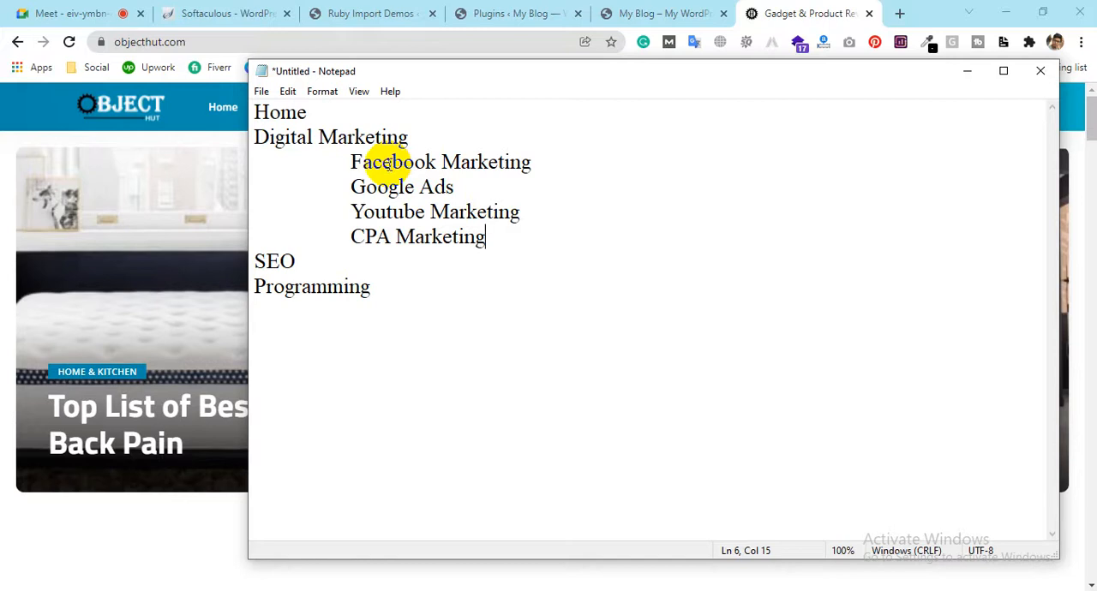
Add "Traditional SEO" as an indented sub-item under the "SEO" line
{"action": "left_click", "coordinate": [326, 262]}
{"action": "key", "text": "Return"}
{"action": "key", "text": "Tab"}
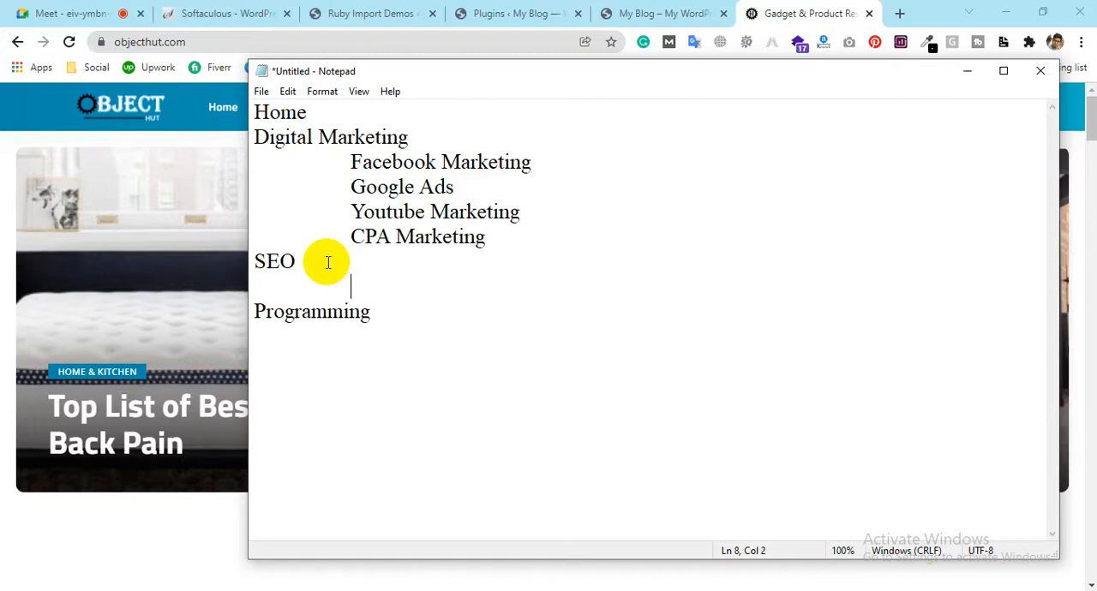
{"action": "type", "text": "Traditional SEO"}
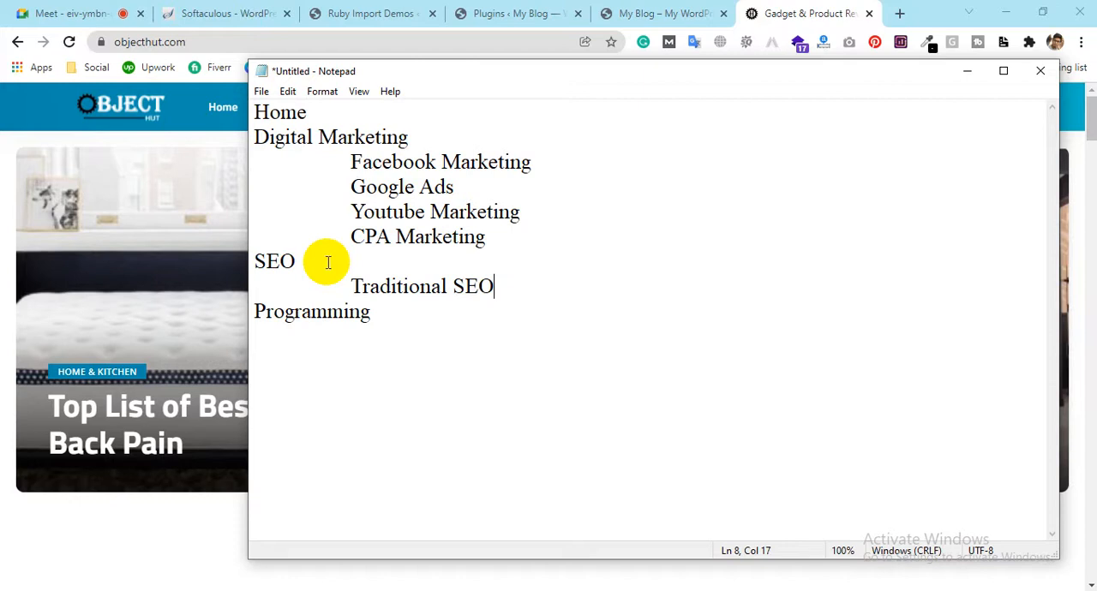
Add "Local SEO" and "E-Commerce SEO" as indented sub-items below "Traditional SEO"
{"action": "key", "text": "Return"}
{"action": "key", "text": "Tab"}
{"action": "type", "text": "Loca"}
{"action": "key", "text": "BackSpace"}
{"action": "type", "text": "l SEO"}
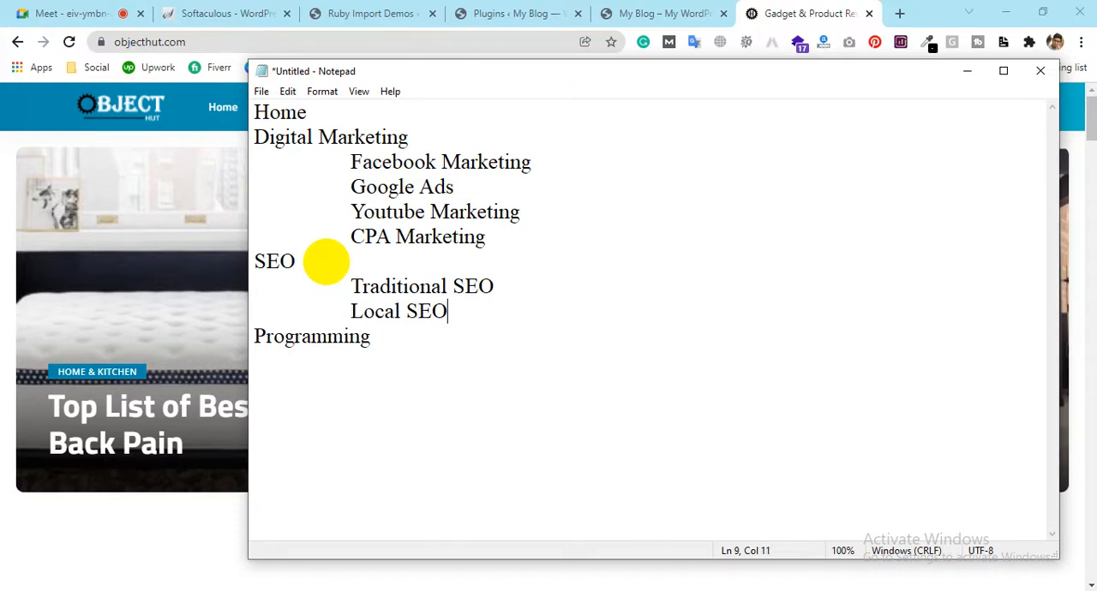
{"action": "key", "text": "Return"}
{"action": "key", "text": "Tab"}
{"action": "type", "text": "E-Commerce SEO"}
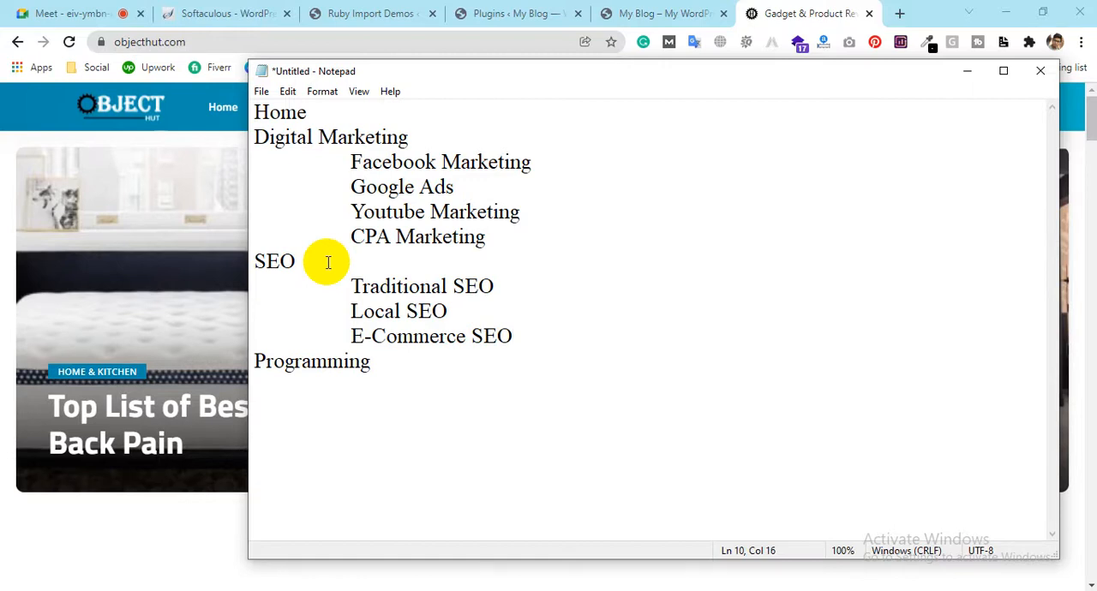
Add "Google My Bussiness Profile" as an indented sub-item below "E-Commerce SEO"
{"action": "key", "text": "Return"}
{"action": "key", "text": "Tab"}
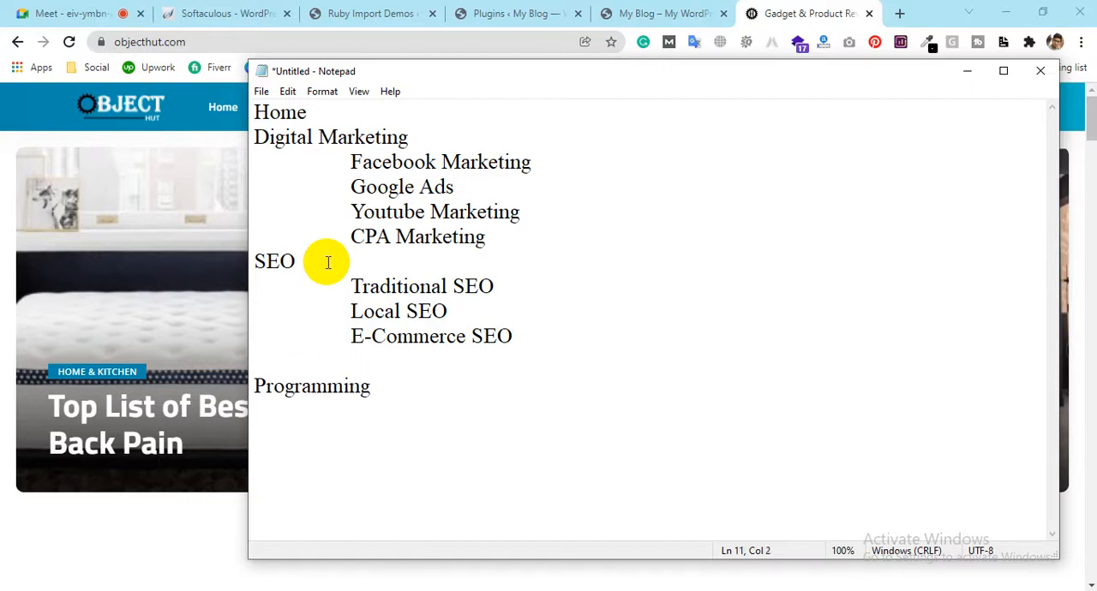
{"action": "type", "text": "Google "}
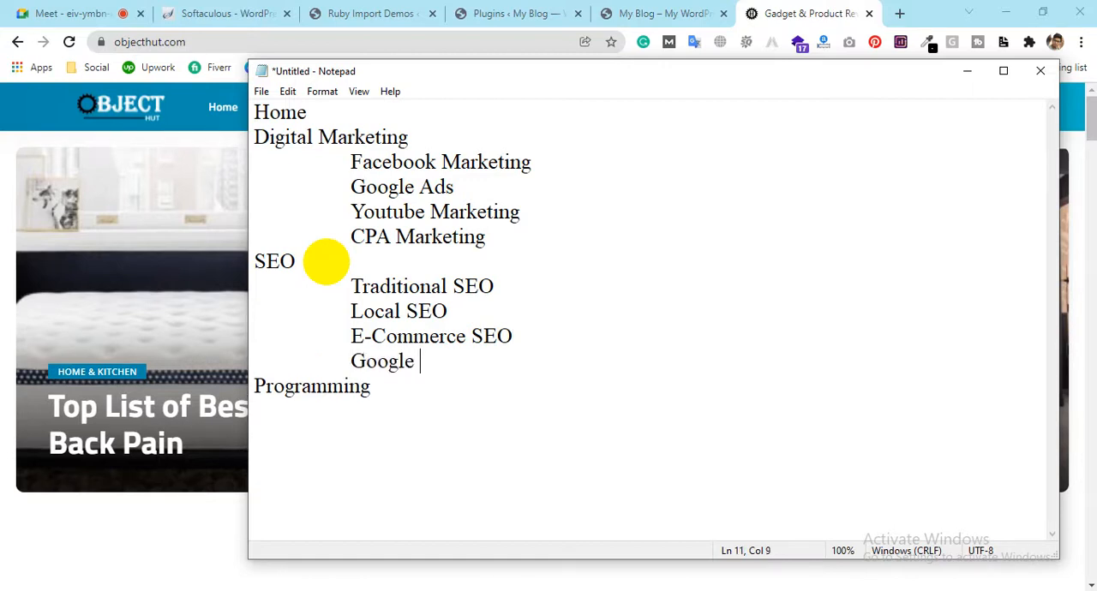
{"action": "type", "text": "My Bussa"}
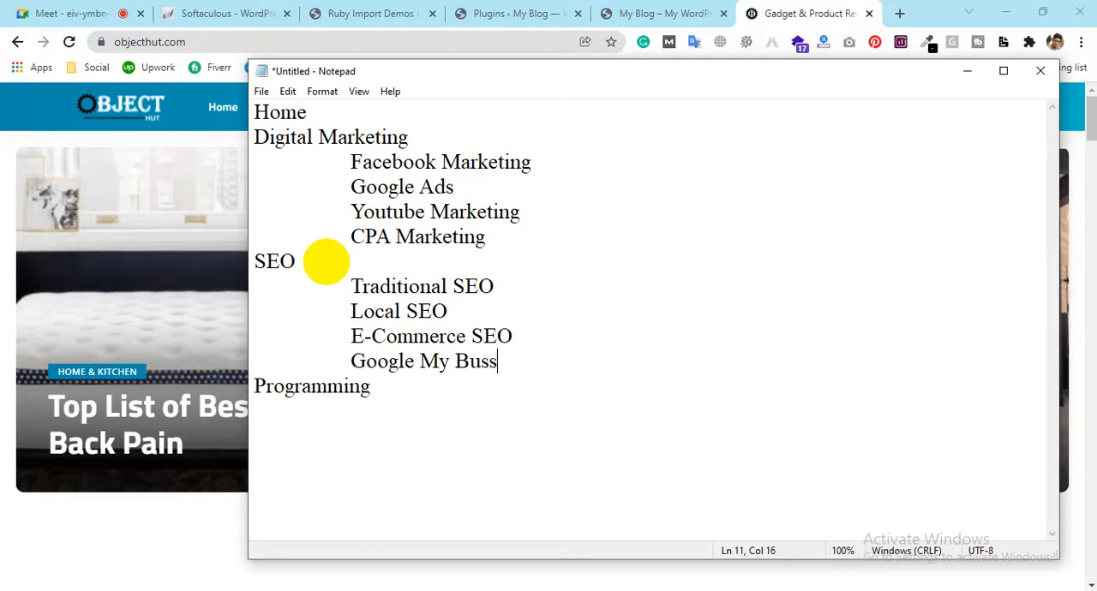
{"action": "key", "text": "BackSpace"}
{"action": "key", "text": "BackSpace"}
{"action": "type", "text": "siness Profile"}
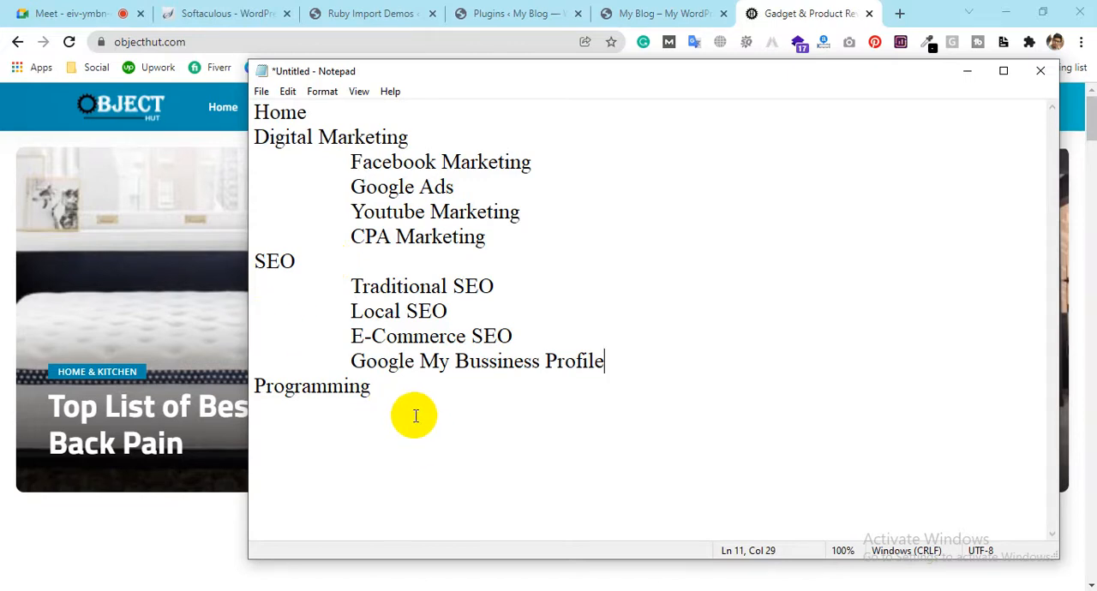
Add "Website Development" as an indented sub-item under the "Programming" line
{"action": "left_click", "coordinate": [400, 390]}
{"action": "key", "text": "Return"}
{"action": "key", "text": "Tab"}
{"action": "type", "text": "Web"}
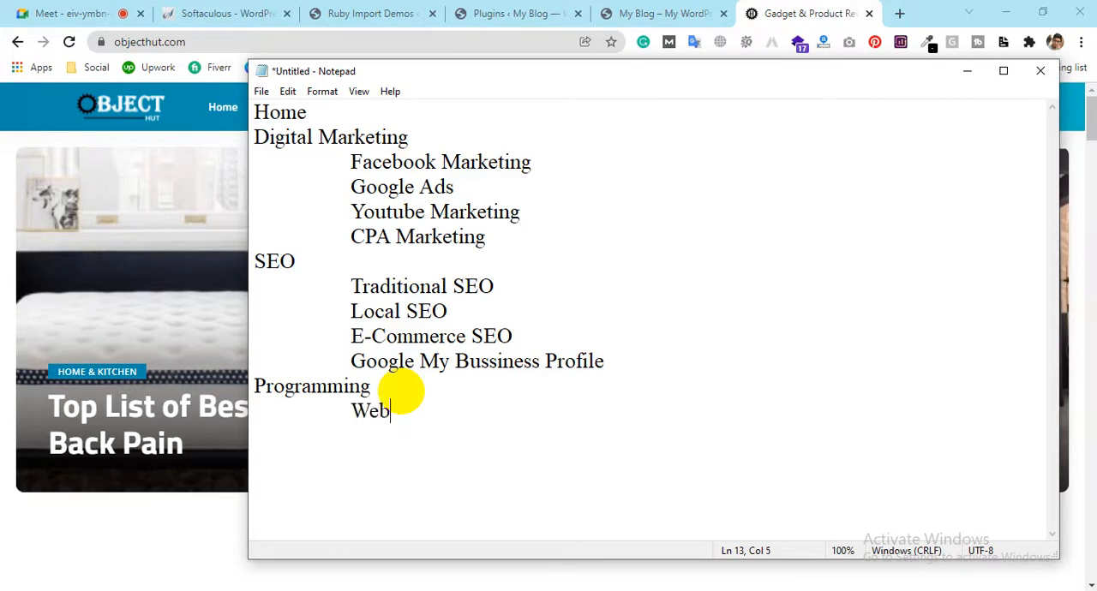
{"action": "type", "text": "site De"}
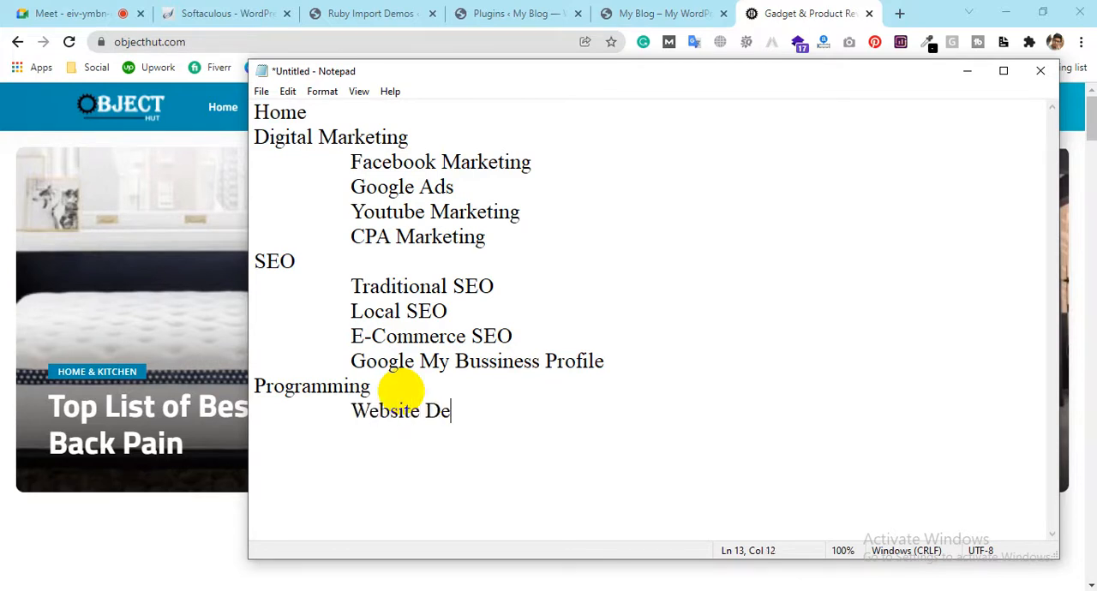
{"action": "type", "text": "velopment"}
Add "Laravel" and "Python" as indented sub-items below "Website Development", leaving blank unindented lines after them
{"action": "key", "text": "Return"}
{"action": "key", "text": "Tab"}
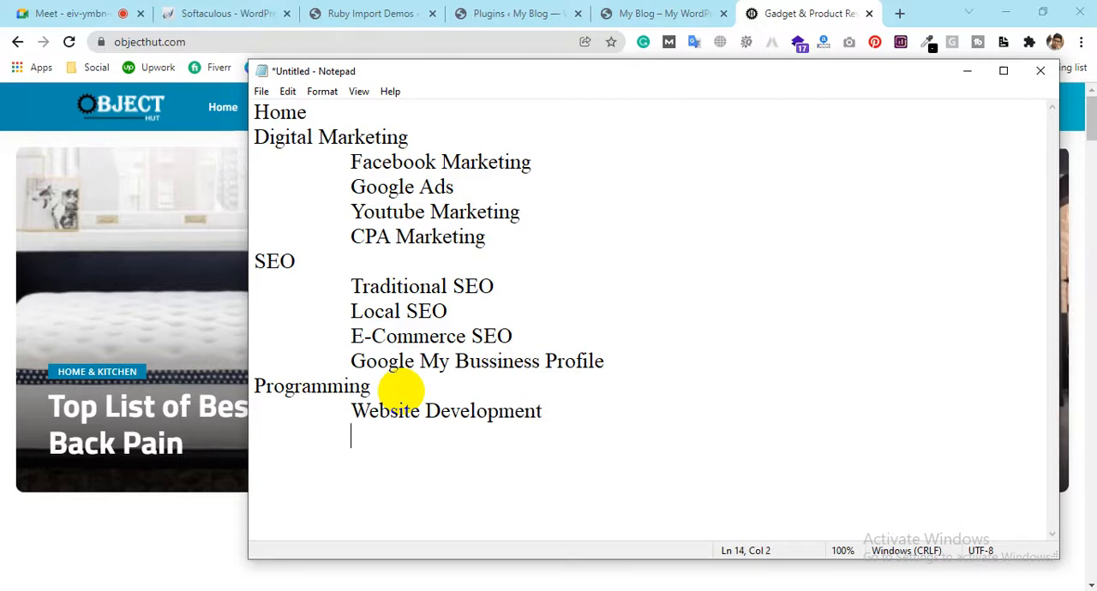
{"action": "type", "text": "Laravel"}
{"action": "key", "text": "Return"}
{"action": "key", "text": "Tab"}
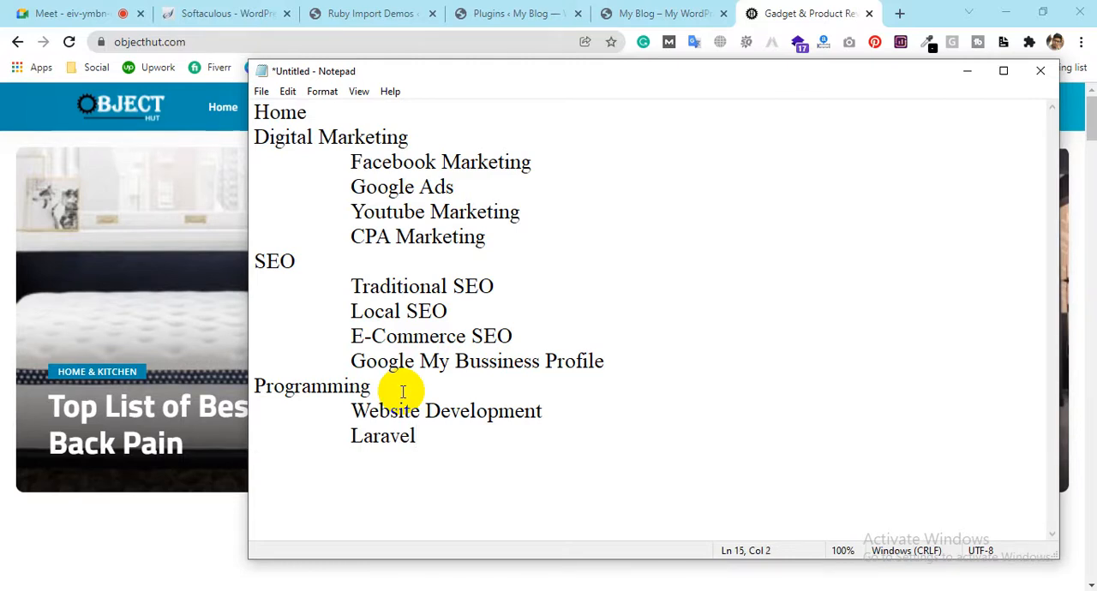
{"action": "type", "text": "Python"}
{"action": "key", "text": "Return"}
{"action": "key", "text": "Tab"}
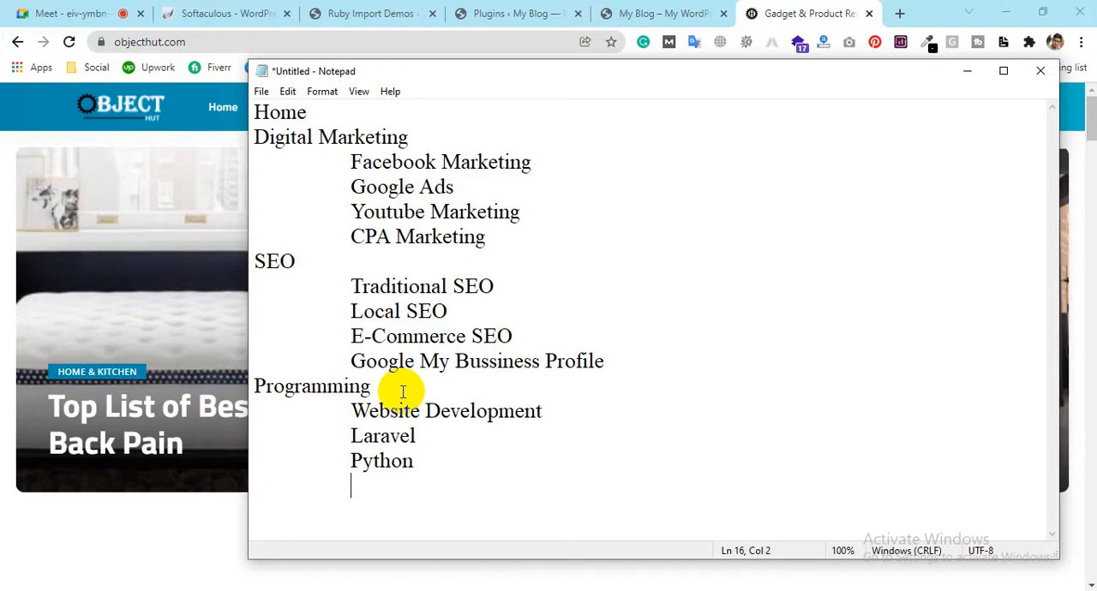
{"action": "key", "text": "BackSpace"}
{"action": "key", "text": "Return"}
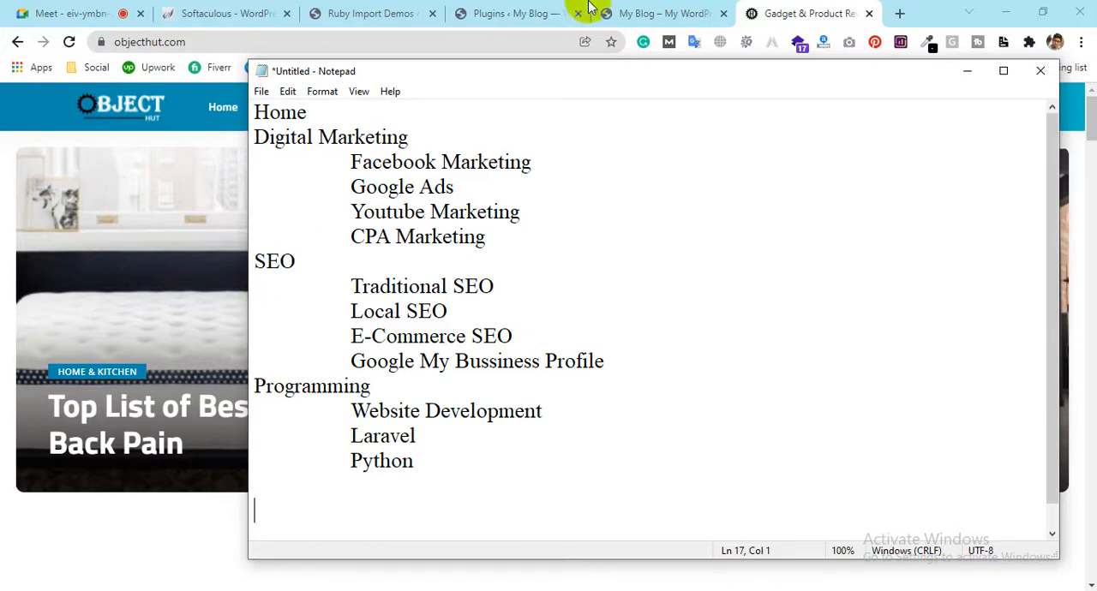
Switch back to the objecthut.com page in Chrome and examine the Mobile Gadget submenu
{"action": "left_click", "coordinate": [727, 11]}
{"action": "left_click", "coordinate": [762, 13]}
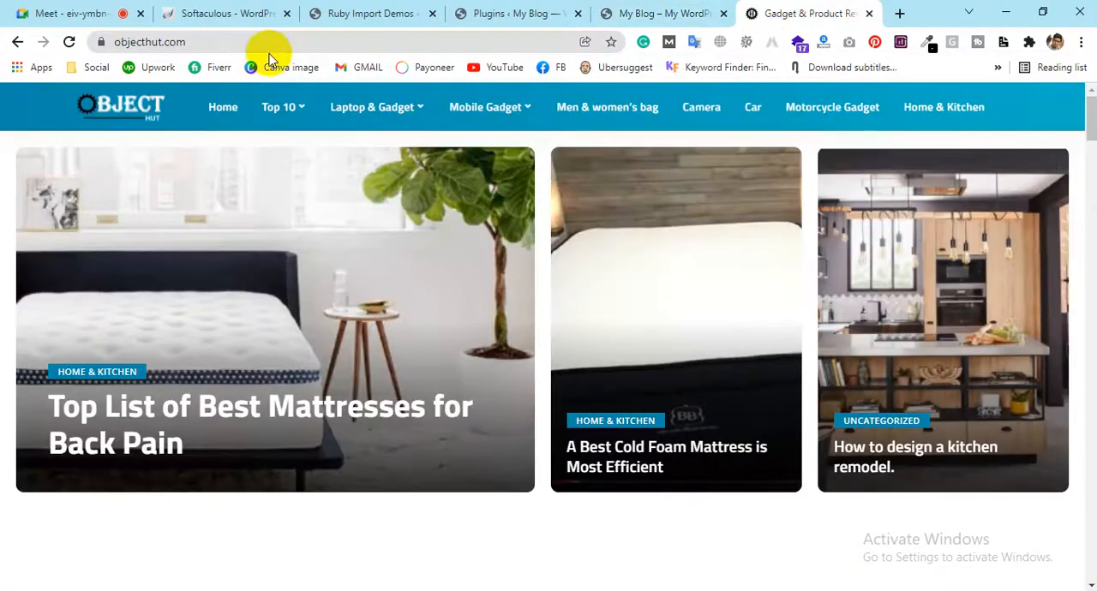
{"action": "mouse_move", "coordinate": [464, 109]}
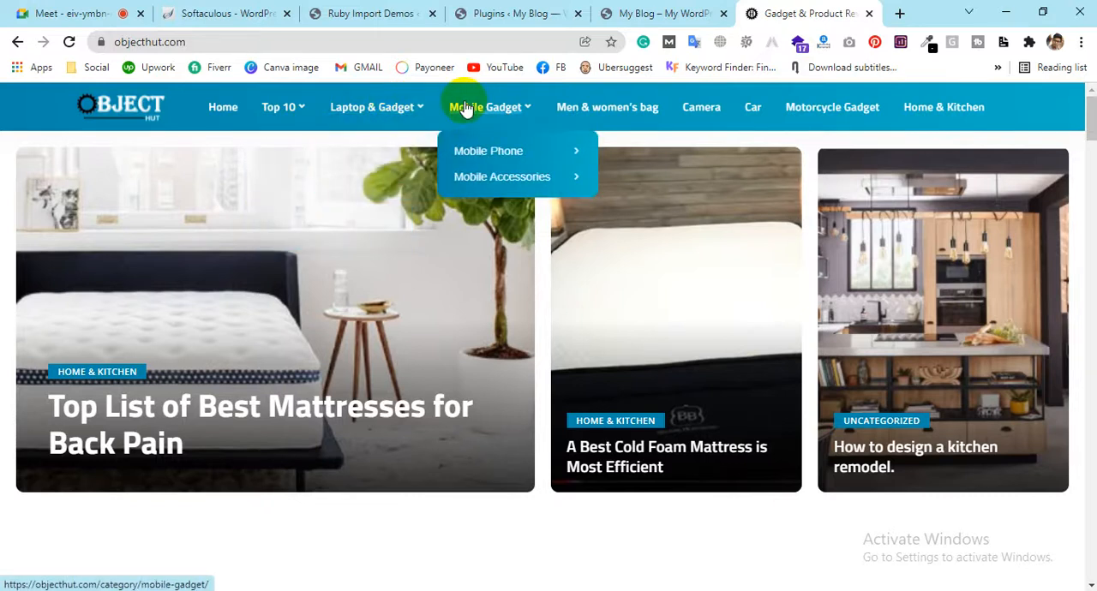
Examine the Mobile Accessories submenu and homepage articles on objecthut.com, and compare them with the Pixwell blog's navigation menu
{"action": "mouse_move", "coordinate": [497, 177]}
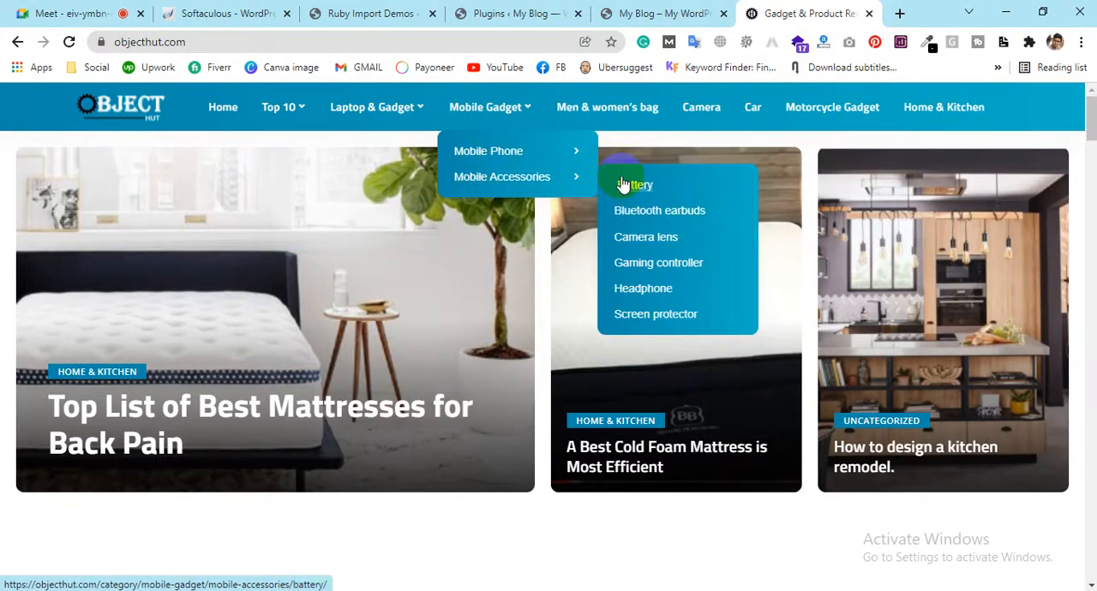
{"action": "scroll", "coordinate": [238, 311], "scroll_direction": "down", "scroll_amount": 2}
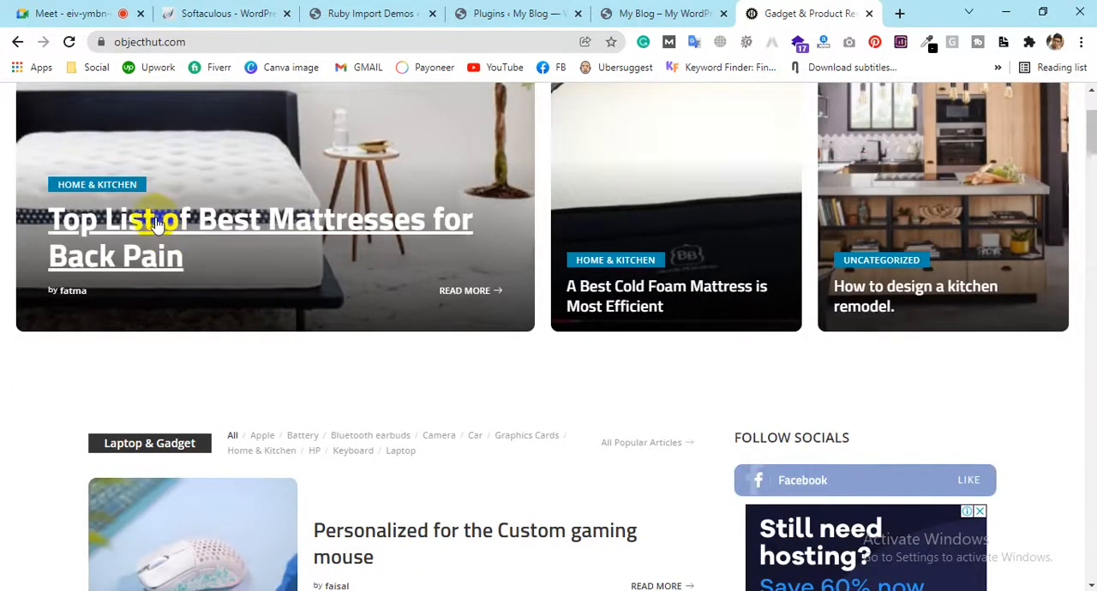
{"action": "scroll", "coordinate": [155, 222], "scroll_direction": "down", "scroll_amount": 4}
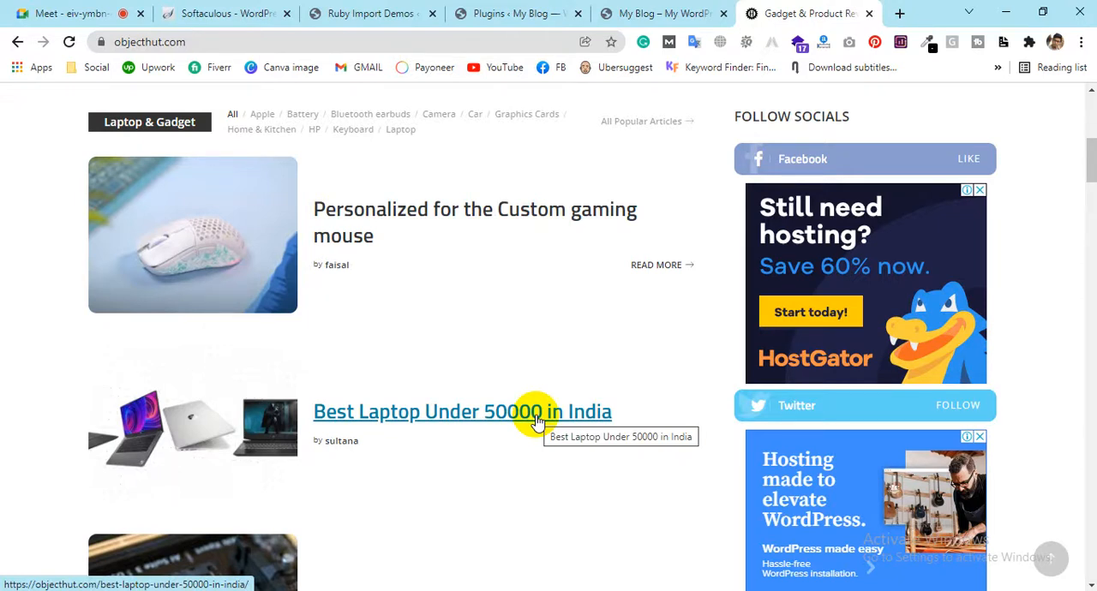
{"action": "left_click", "coordinate": [639, 8]}
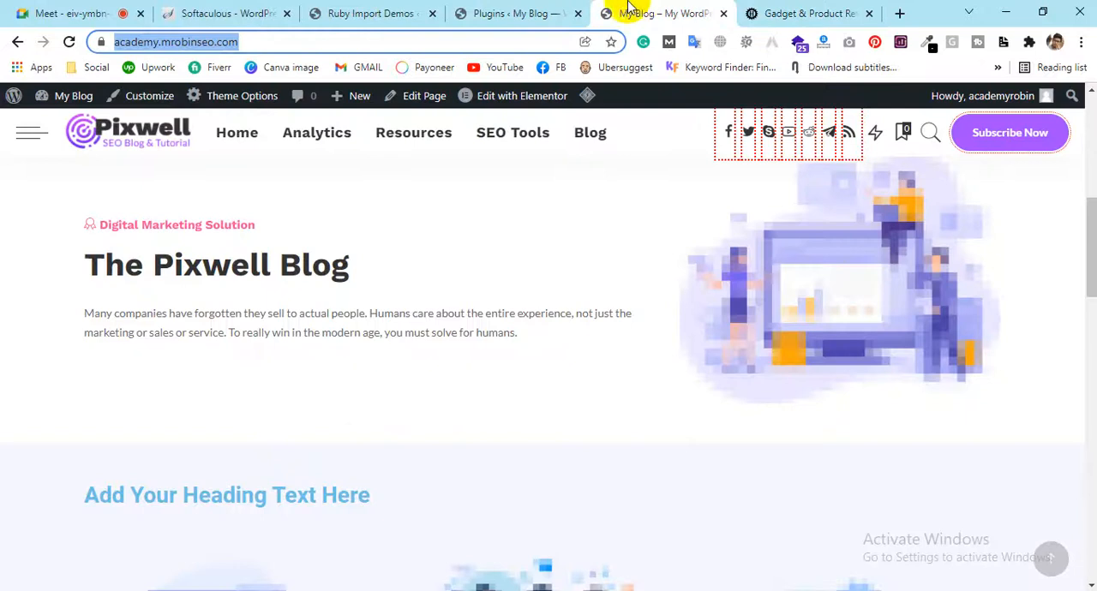
{"action": "scroll", "coordinate": [343, 180], "scroll_direction": "up", "scroll_amount": 3}
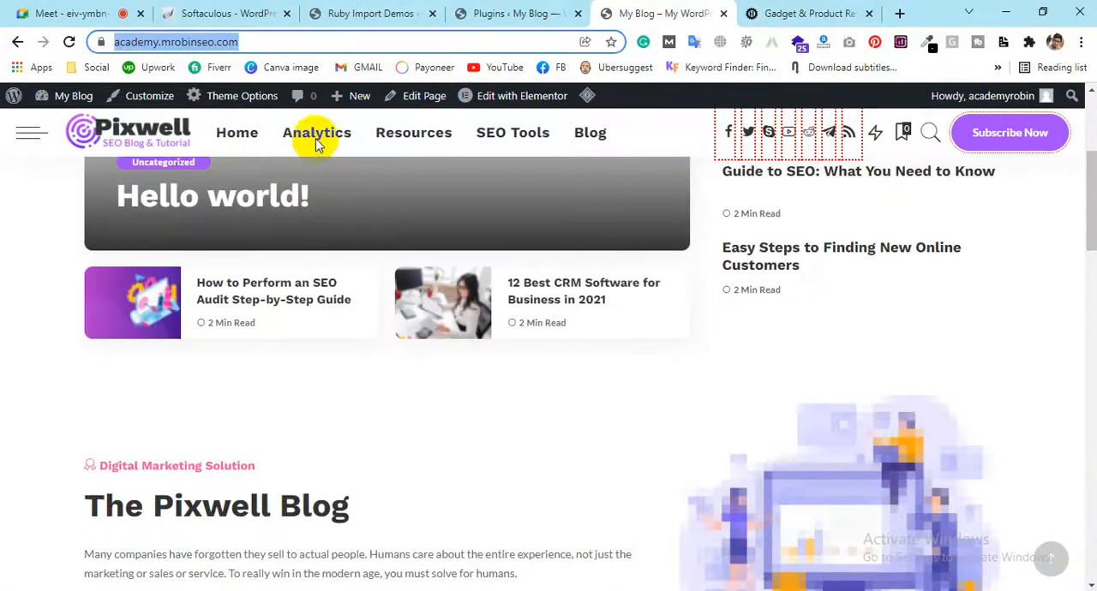
{"action": "mouse_move", "coordinate": [517, 134]}
Switch to the Notepad notes and review the Digital Marketing, SEO and Programming categories together with their sub-items
{"action": "key", "text": "alt+Tab"}
{"action": "left_click_drag", "start_coordinate": [311, 115], "coordinate": [399, 137]}
{"action": "left_click", "coordinate": [325, 233]}
{"action": "left_click_drag", "start_coordinate": [295, 261], "coordinate": [255, 261]}
{"action": "left_click", "coordinate": [376, 387]}
{"action": "left_click_drag", "start_coordinate": [376, 387], "coordinate": [245, 380]}
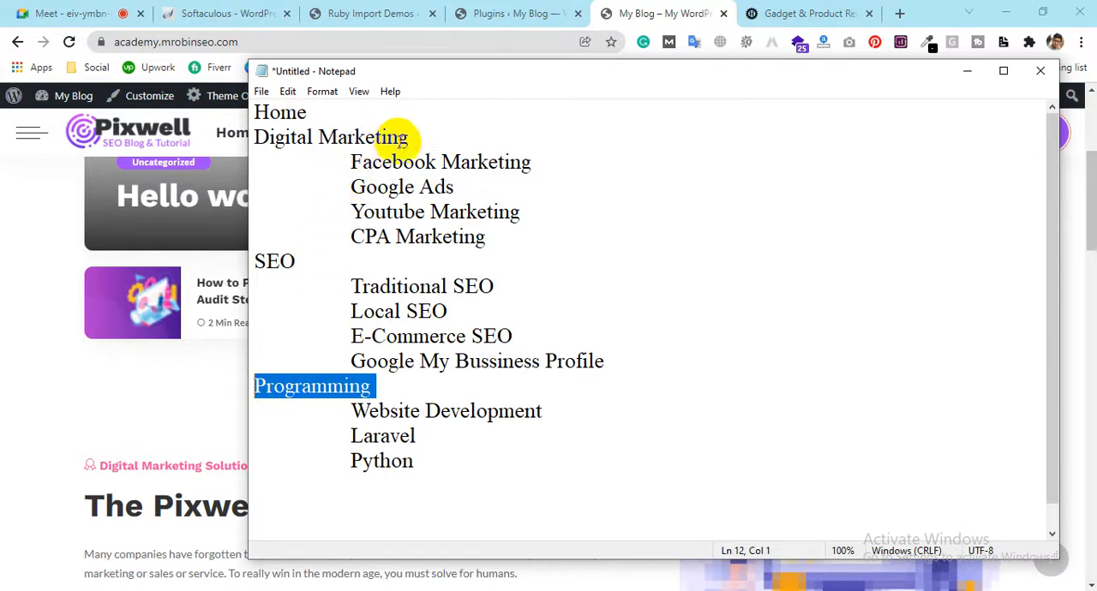
{"action": "left_click", "coordinate": [408, 137]}
{"action": "left_click", "coordinate": [276, 153]}
{"action": "left_click_drag", "start_coordinate": [355, 154], "coordinate": [504, 237]}
{"action": "left_click_drag", "start_coordinate": [353, 286], "coordinate": [589, 362]}
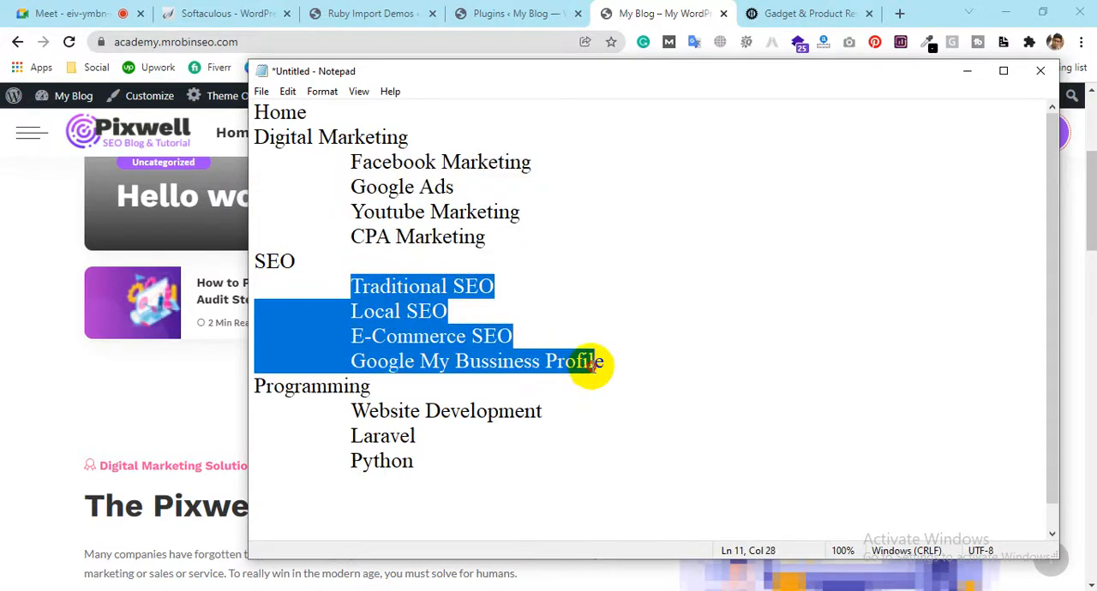
{"action": "left_click", "coordinate": [561, 311]}
{"action": "left_click_drag", "start_coordinate": [525, 275], "coordinate": [346, 291]}
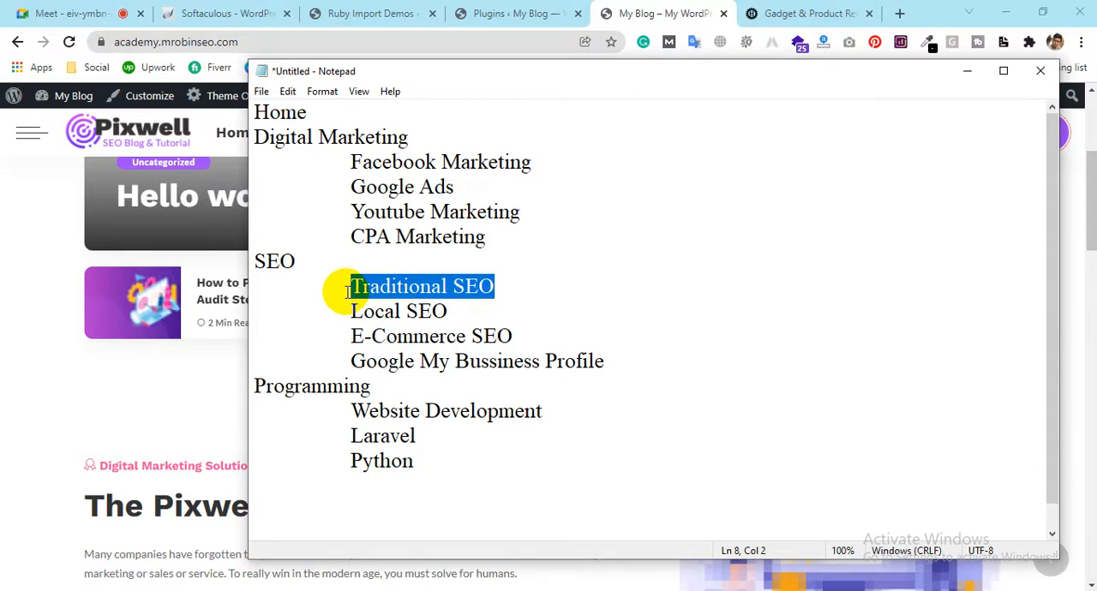
{"action": "left_click", "coordinate": [346, 291]}
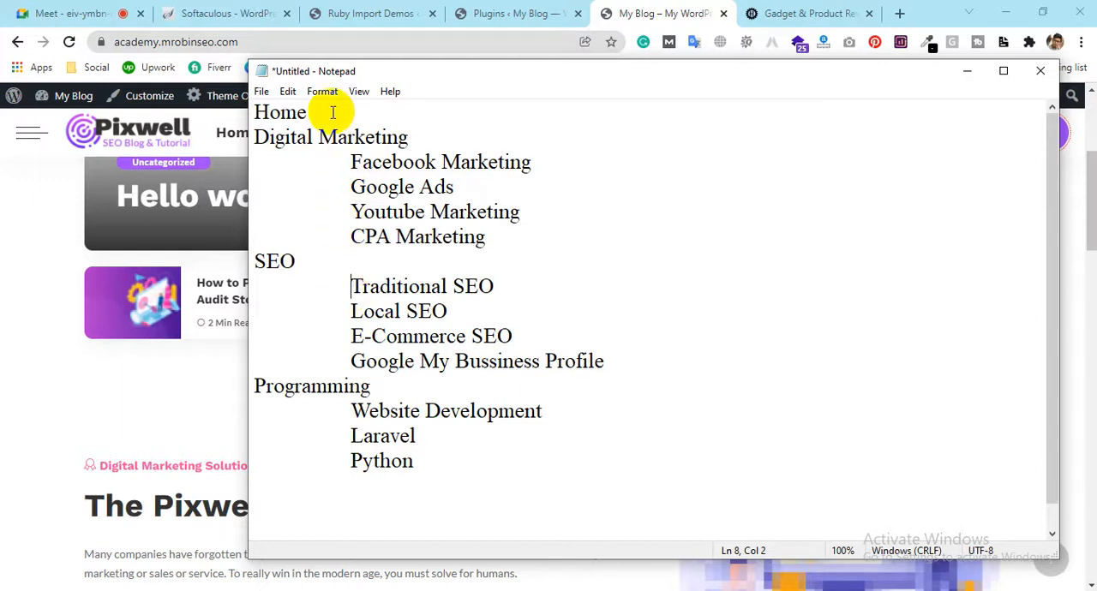
Add a "Page" heading two blank lines below "Python" in the notes, with "Home" on the line beneath it
{"action": "left_click", "coordinate": [472, 442]}
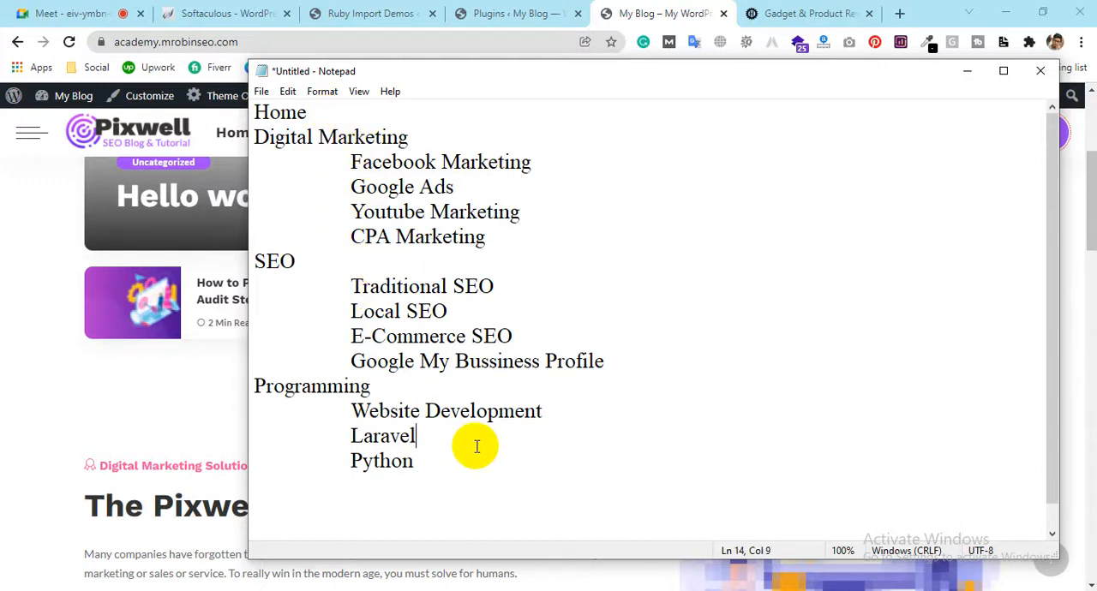
{"action": "left_click", "coordinate": [472, 457]}
{"action": "key", "text": "Return"}
{"action": "key", "text": "Return"}
{"action": "key", "text": "Return"}
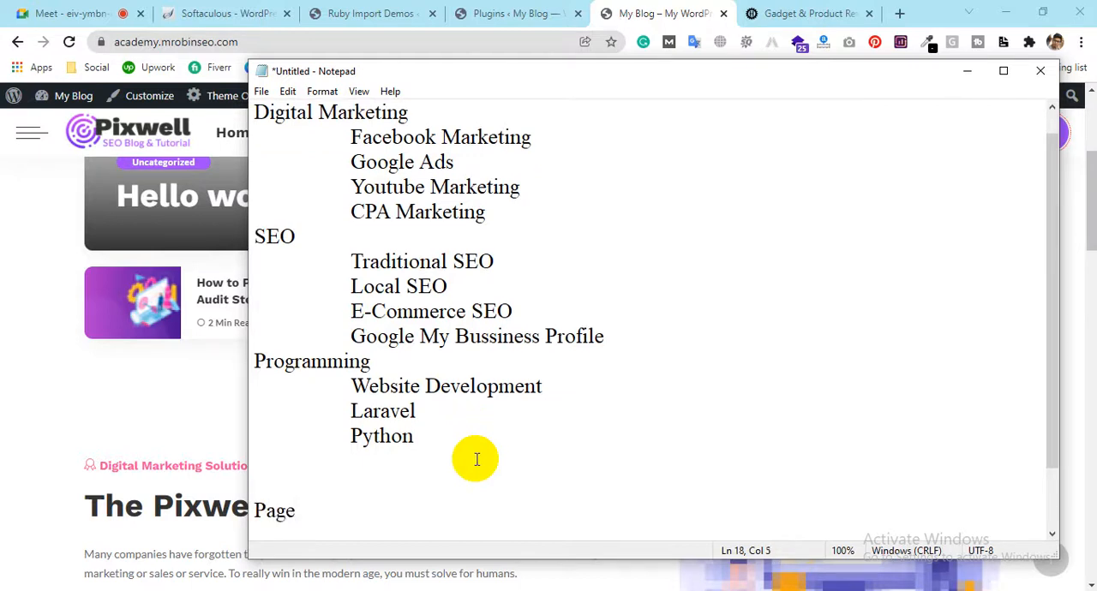
{"action": "type", "text": "Page"}
{"action": "key", "text": "Return"}
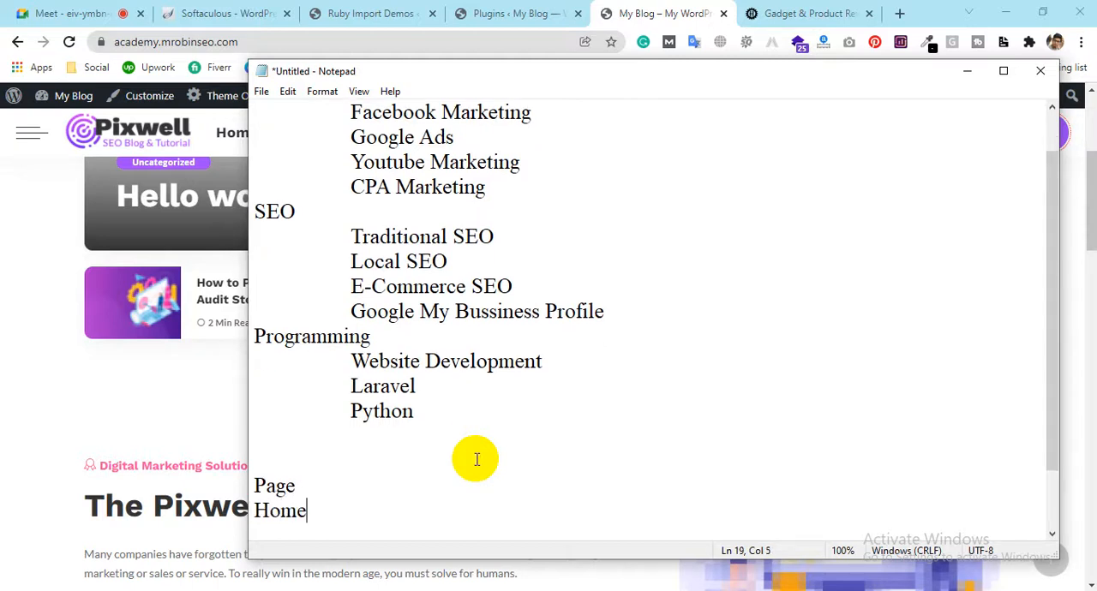
{"action": "type", "text": "Home"}
{"action": "key", "text": "Return"}
Add "Contact Us", "Terms & Condition" and "privacy policy" as separate lines below "Home" in the page list
{"action": "type", "text": "Contact U"}
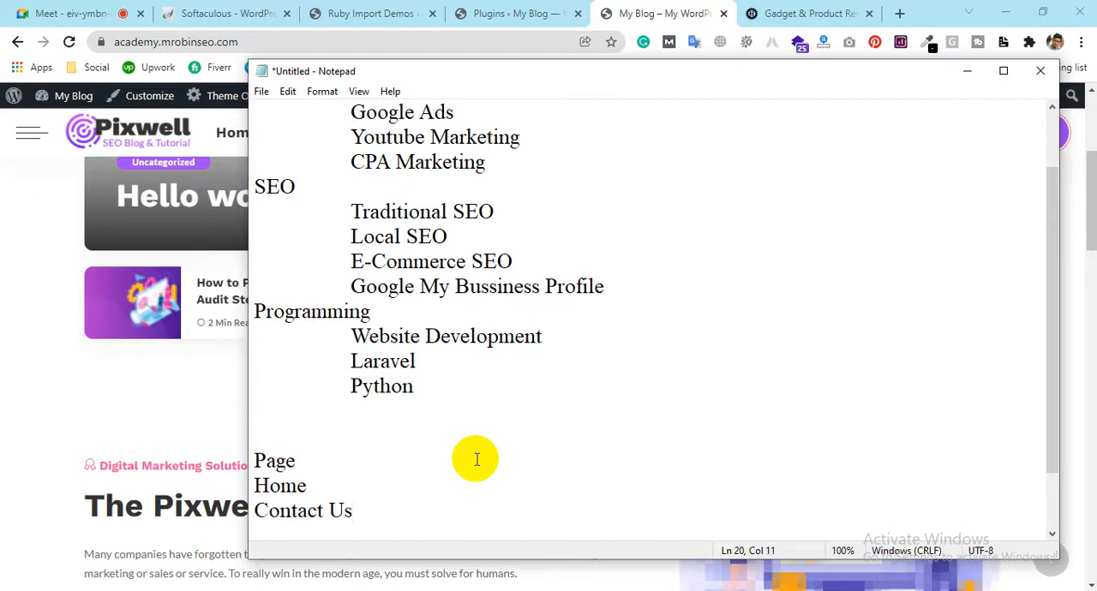
{"action": "type", "text": "s"}
{"action": "key", "text": "Return"}
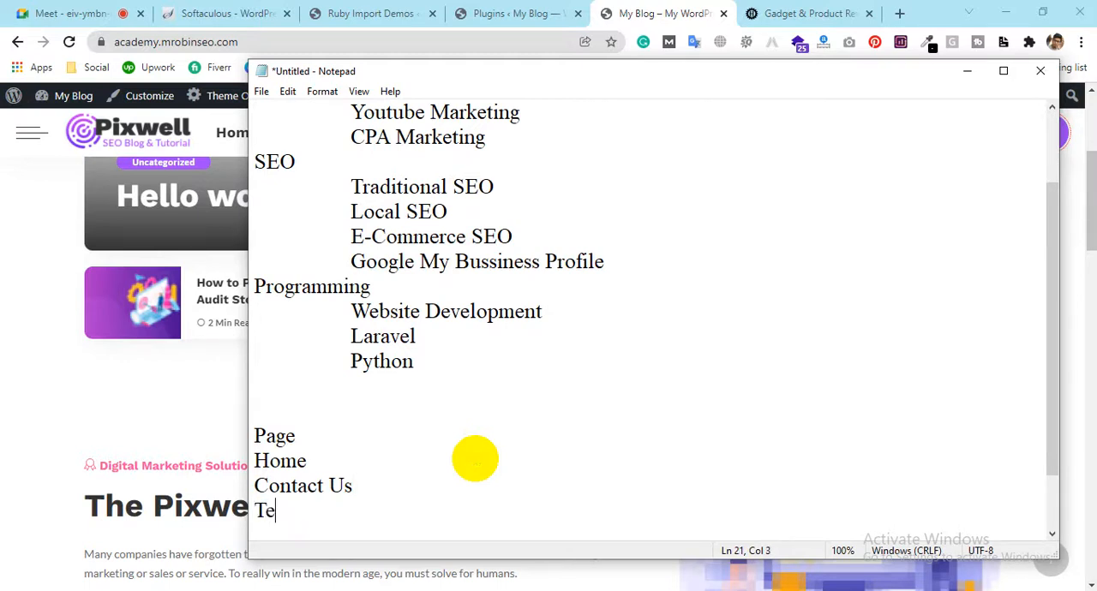
{"action": "type", "text": "Terms & Condi"}
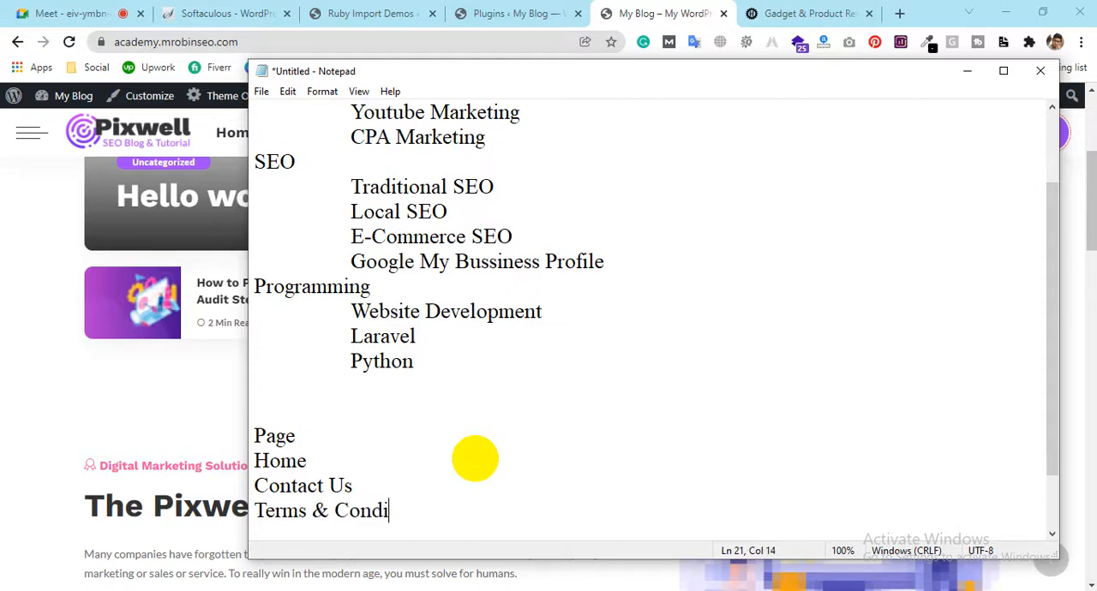
{"action": "type", "text": "tion"}
{"action": "key", "text": "Return"}
{"action": "type", "text": "R"}
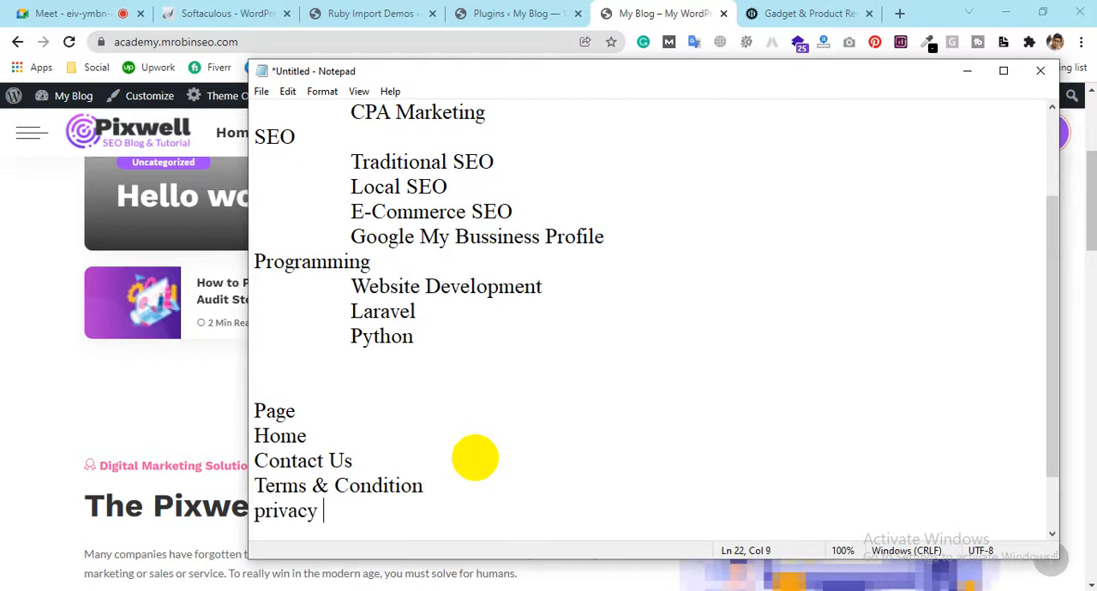
{"action": "type", "text": "policy"}
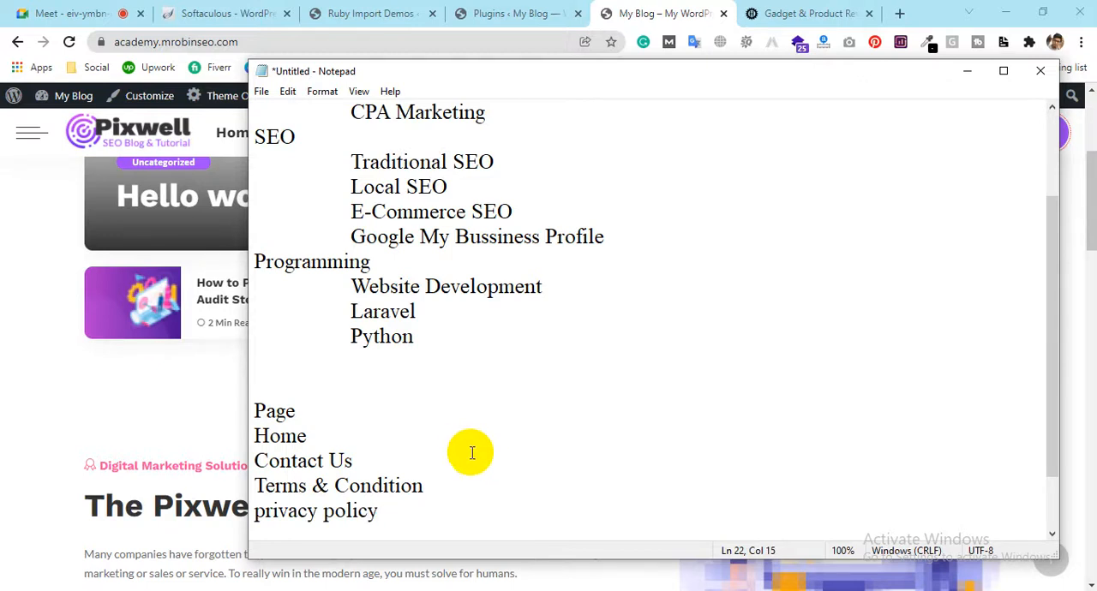
Switch to the blog in Chrome and compare its footer links with the footer page links on objecthut.com
{"action": "left_click", "coordinate": [665, 12]}
{"action": "scroll", "coordinate": [899, 267], "scroll_direction": "down", "scroll_amount": 5}
{"action": "scroll", "coordinate": [900, 268], "scroll_direction": "down", "scroll_amount": 10}
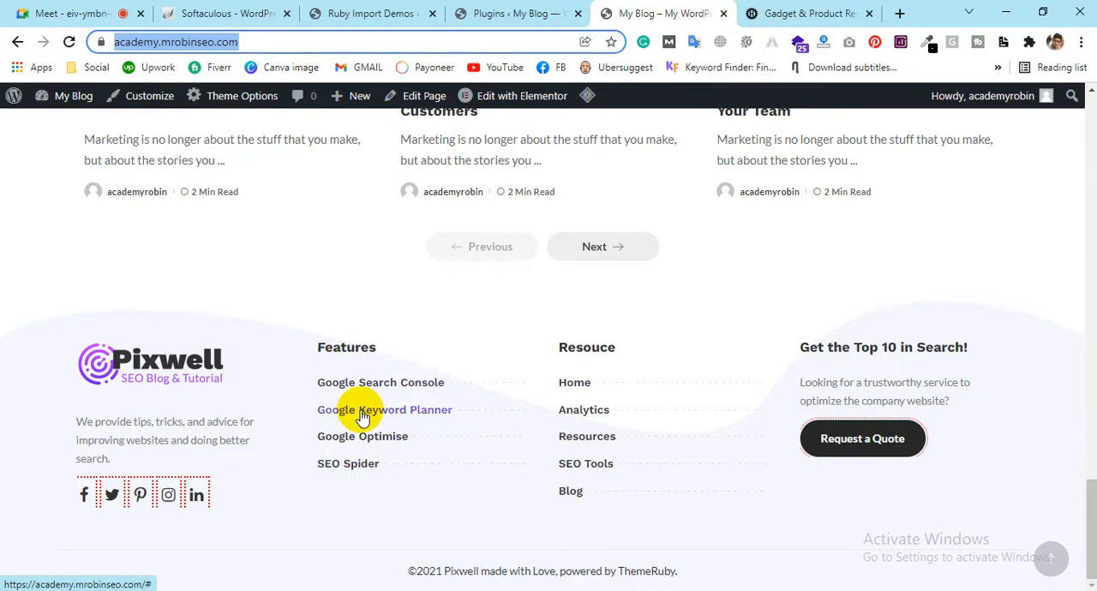
{"action": "left_click", "coordinate": [784, 13]}
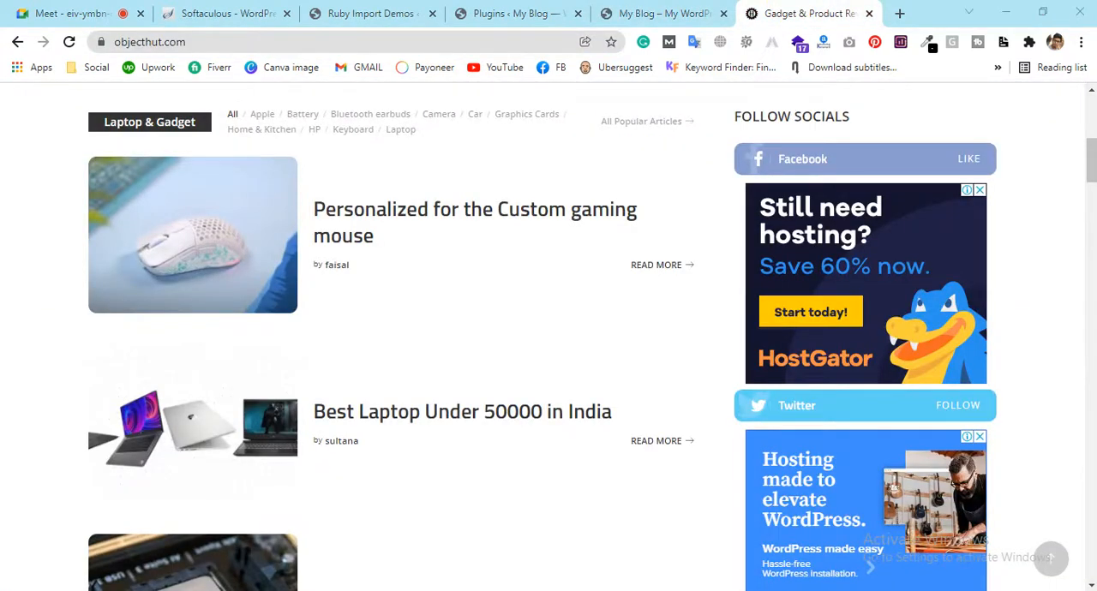
{"action": "left_click_drag", "start_coordinate": [1090, 163], "coordinate": [1090, 553]}
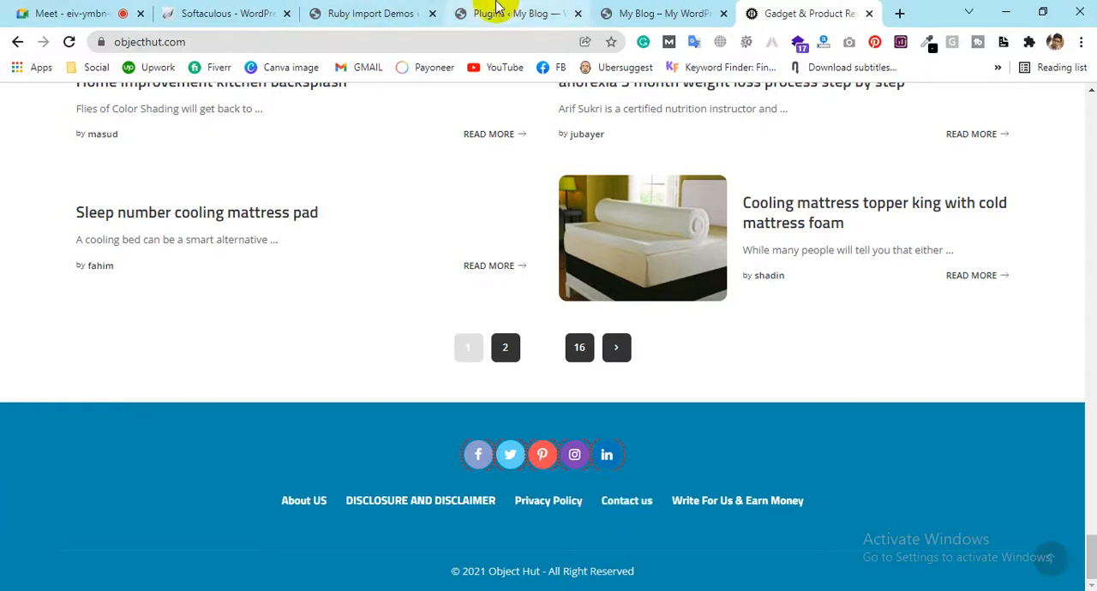
Go back through the blog's homepage to the WordPress dashboard and examine the Posts, Galleries, Portfolios and Media submenus
{"action": "left_click", "coordinate": [704, 8]}
{"action": "scroll", "coordinate": [666, 273], "scroll_direction": "up", "scroll_amount": 10}
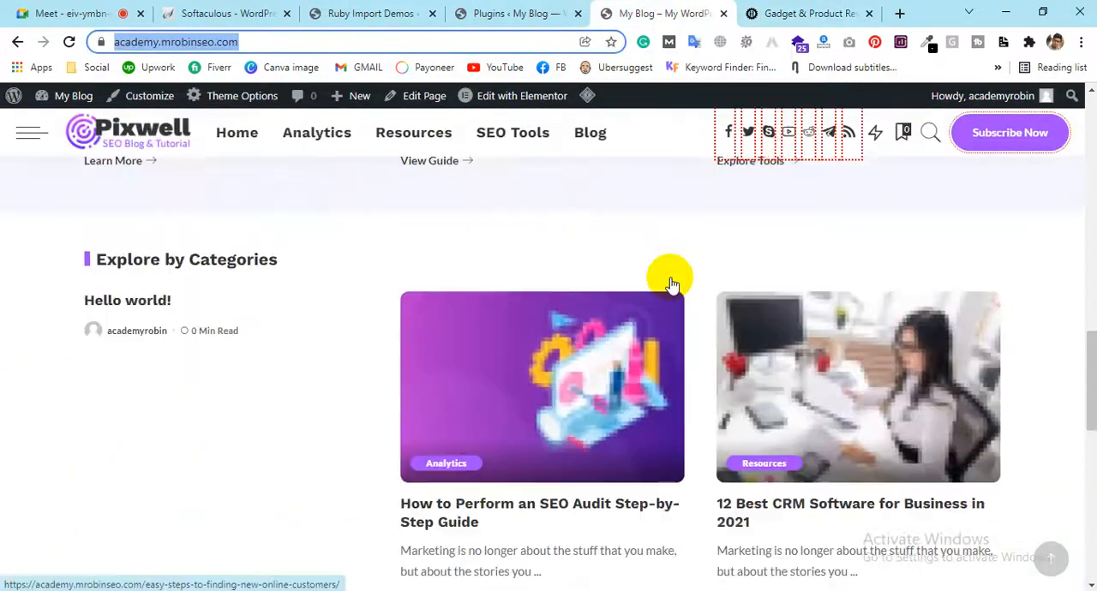
{"action": "scroll", "coordinate": [665, 270], "scroll_direction": "up", "scroll_amount": 3}
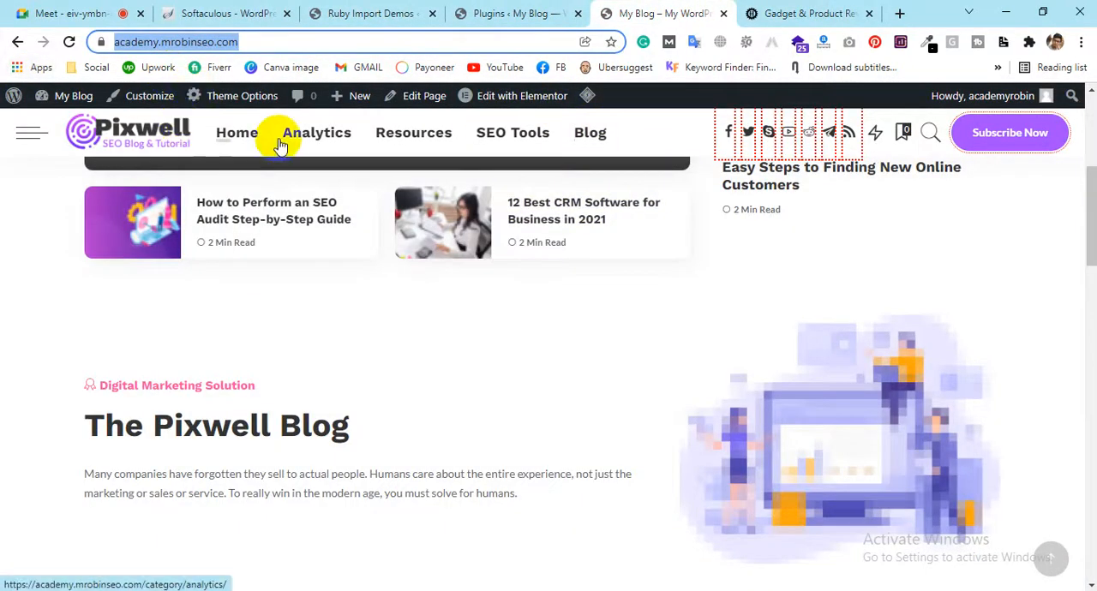
{"action": "left_click", "coordinate": [387, 8]}
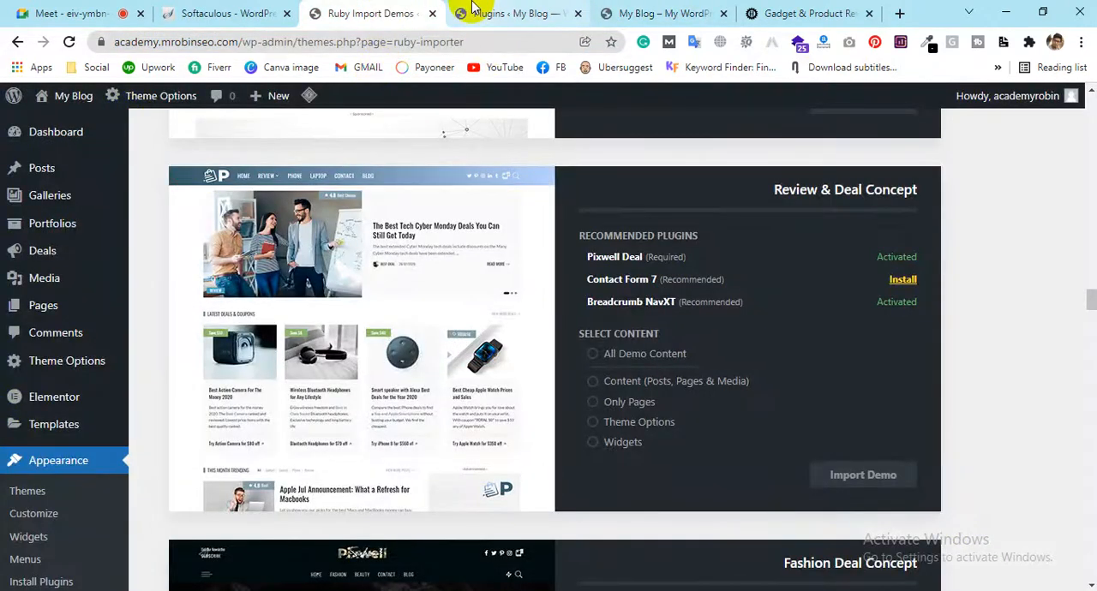
{"action": "scroll", "coordinate": [143, 213], "scroll_direction": "up", "scroll_amount": 4}
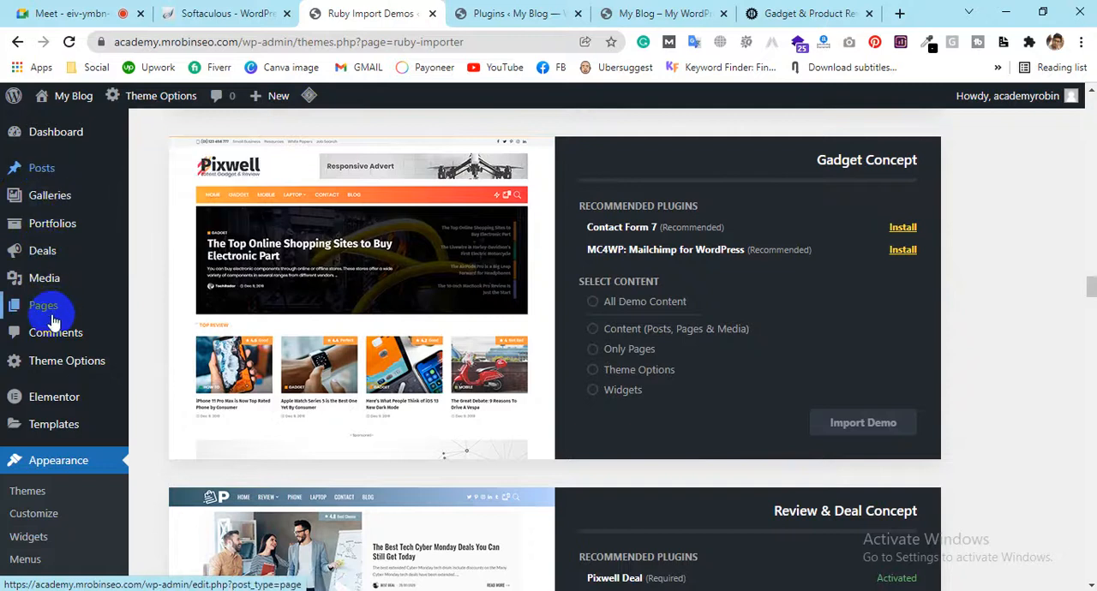
{"action": "mouse_move", "coordinate": [52, 317]}
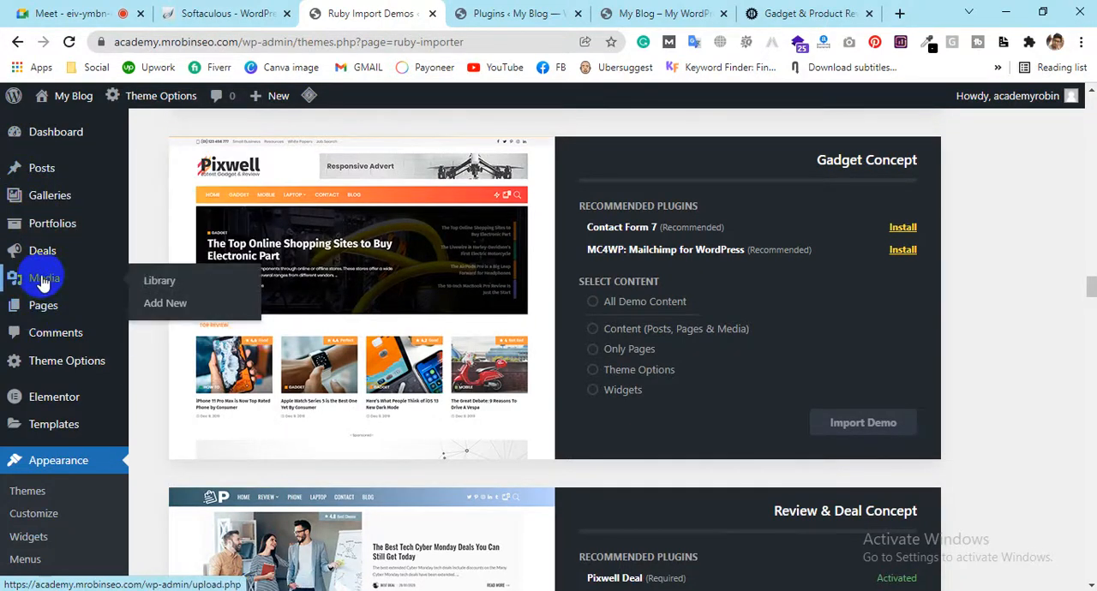
{"action": "mouse_move", "coordinate": [43, 199]}
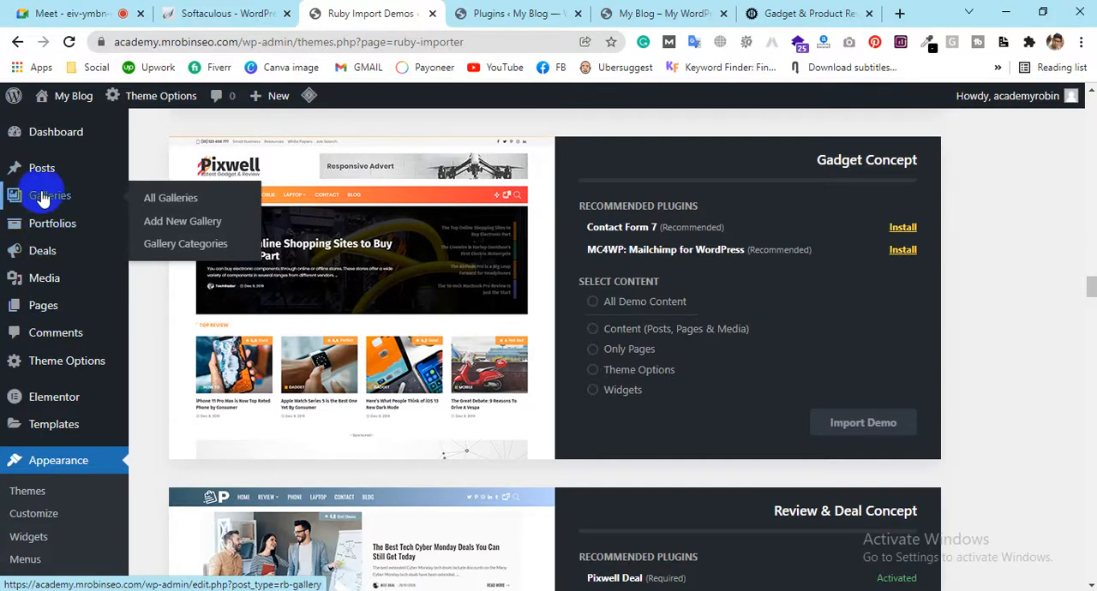
{"action": "mouse_move", "coordinate": [48, 177]}
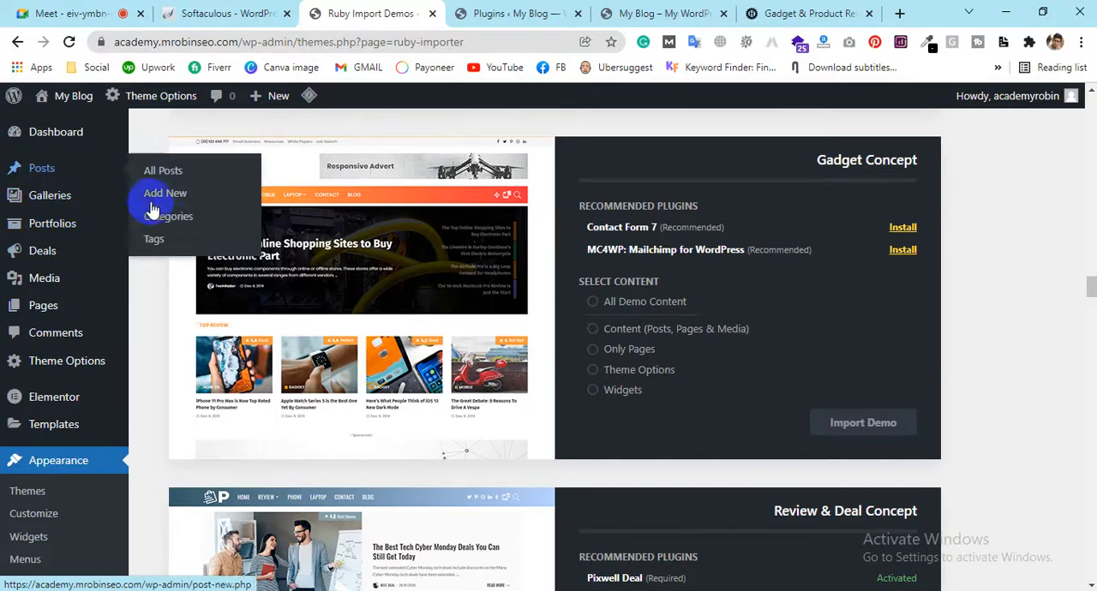
{"action": "mouse_move", "coordinate": [75, 204]}
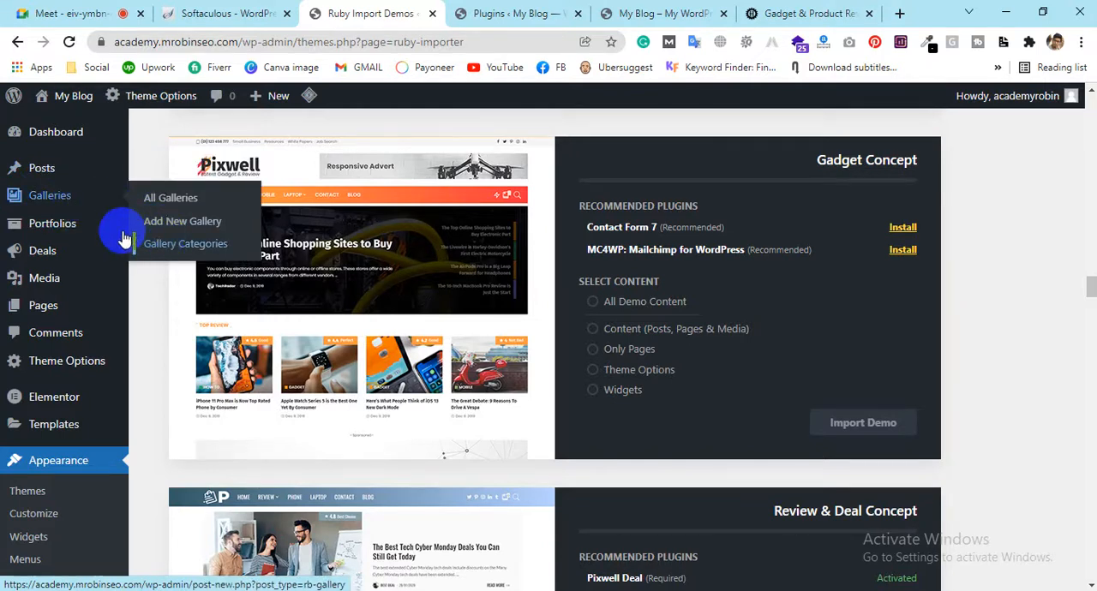
{"action": "mouse_move", "coordinate": [103, 227]}
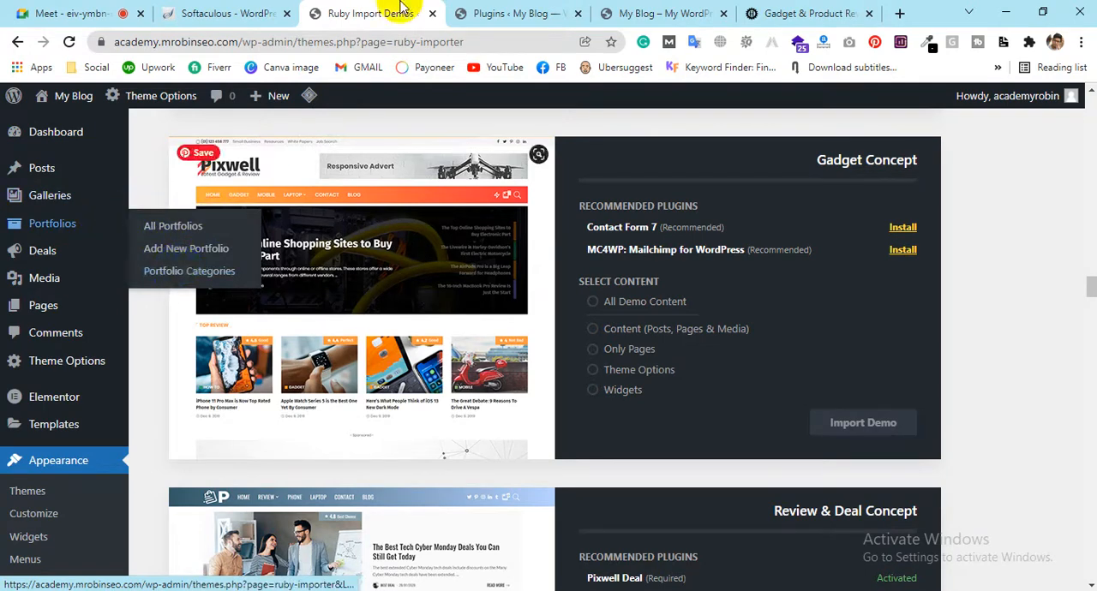
Revisit the blog's homepage, return to the WordPress dashboard and open the post categories page
{"action": "left_click", "coordinate": [708, 14]}
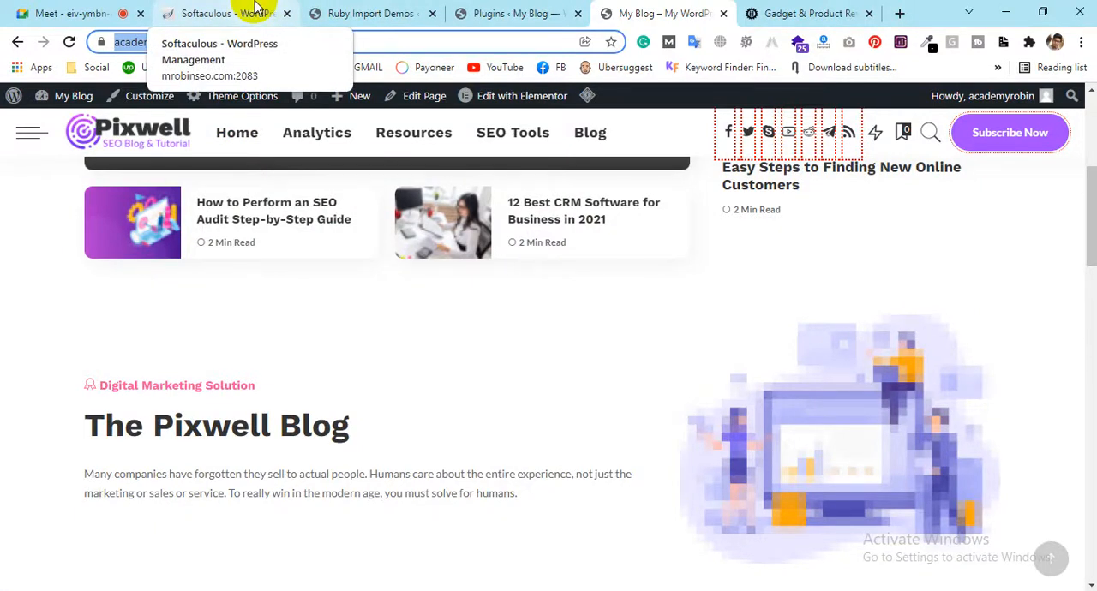
{"action": "left_click", "coordinate": [350, 13]}
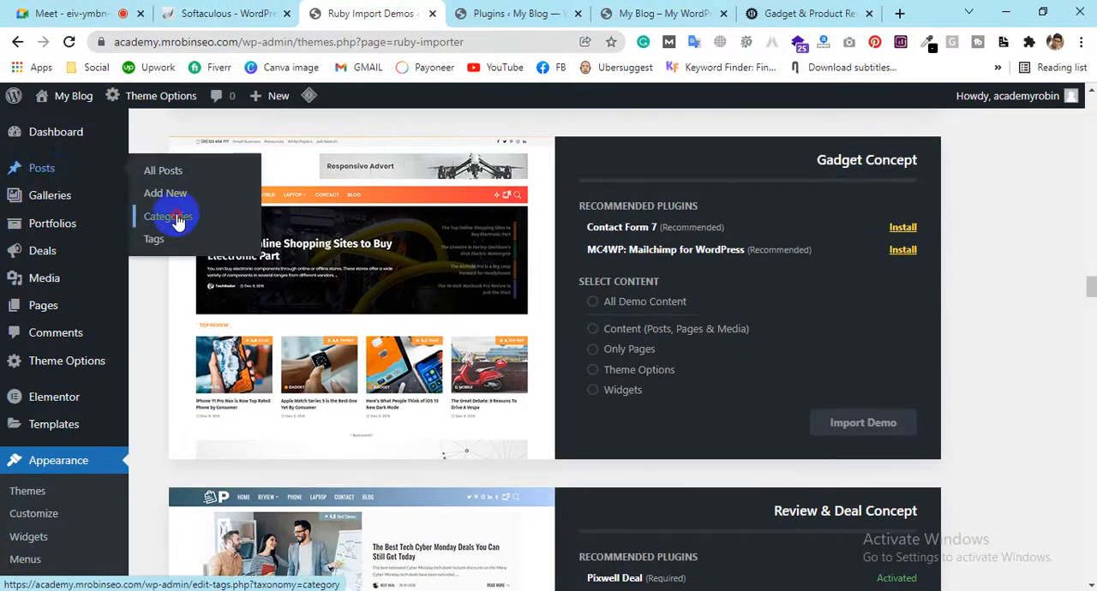
{"action": "left_click", "coordinate": [178, 221]}
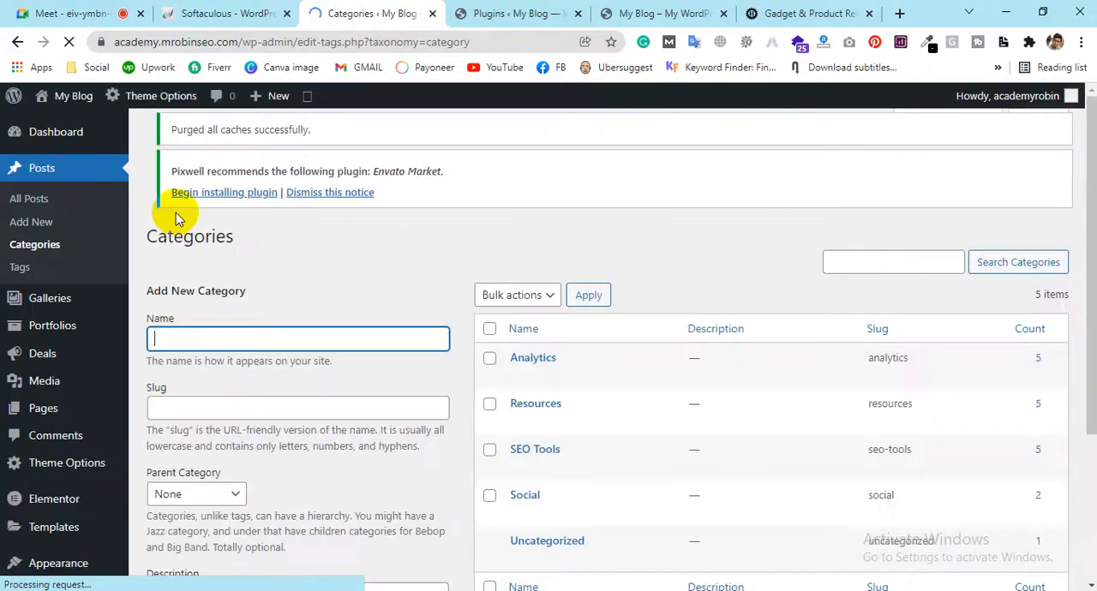
Compare the existing post categories with the items in the blog's navigation menu, ending on the categories page
{"action": "scroll", "coordinate": [596, 291], "scroll_direction": "down", "scroll_amount": 2}
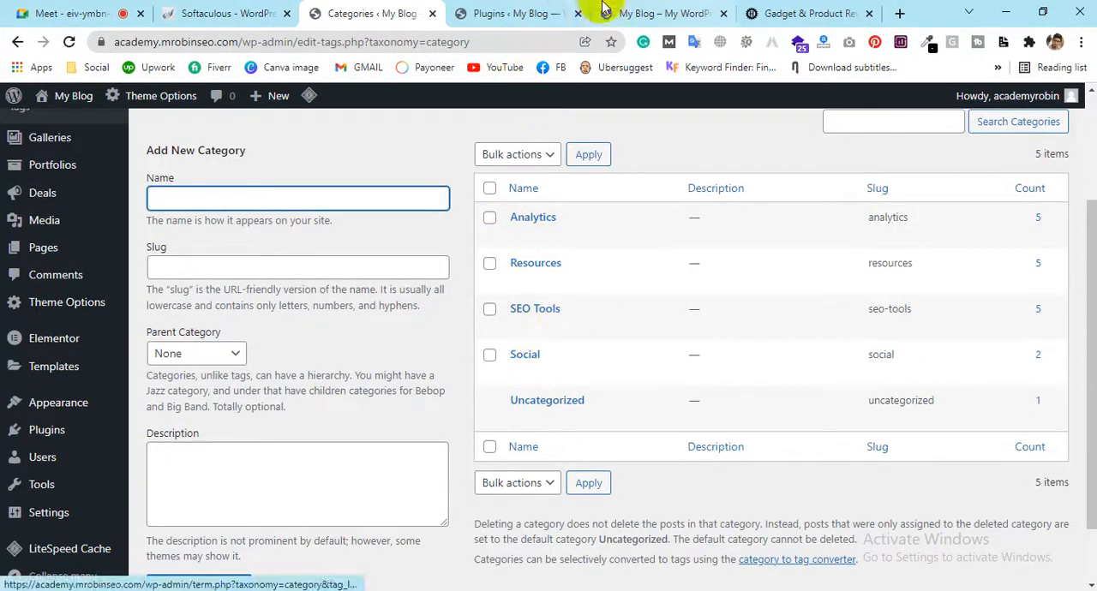
{"action": "left_click", "coordinate": [638, 13]}
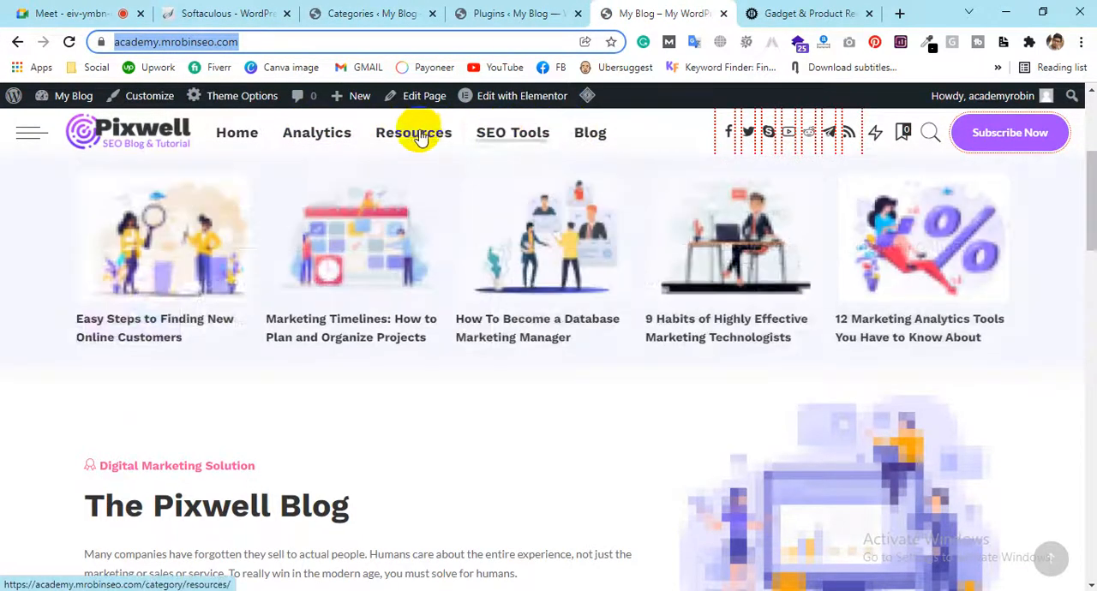
{"action": "left_click", "coordinate": [352, 13]}
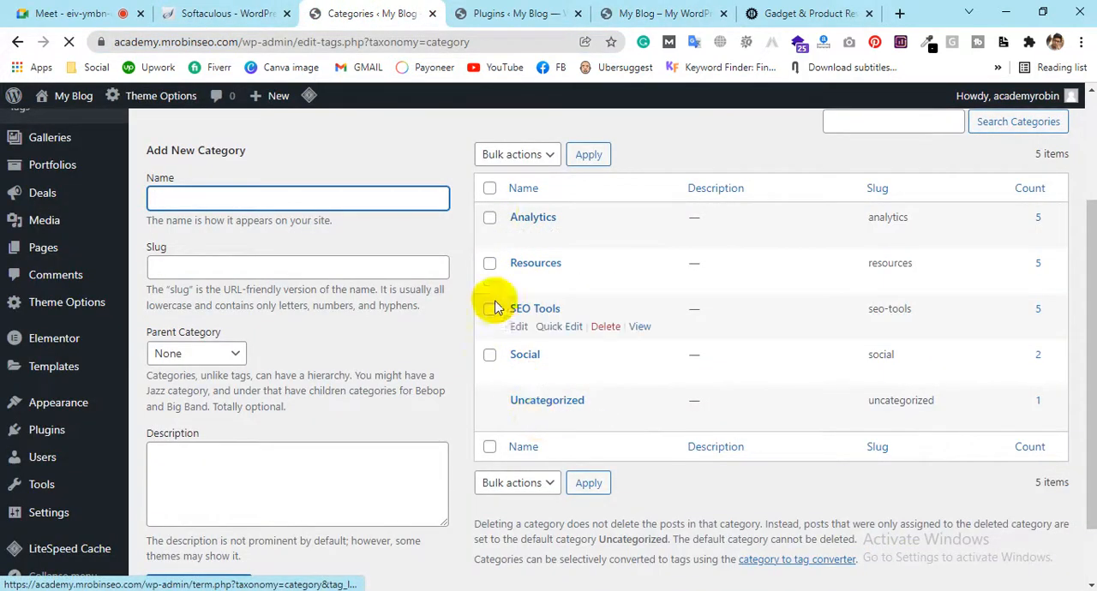
Delete the Analytics, Resources, SEO Tools and Social categories in bulk, keeping only Uncategorized
{"action": "left_click", "coordinate": [489, 188]}
{"action": "left_click", "coordinate": [514, 154]}
{"action": "left_click", "coordinate": [492, 189]}
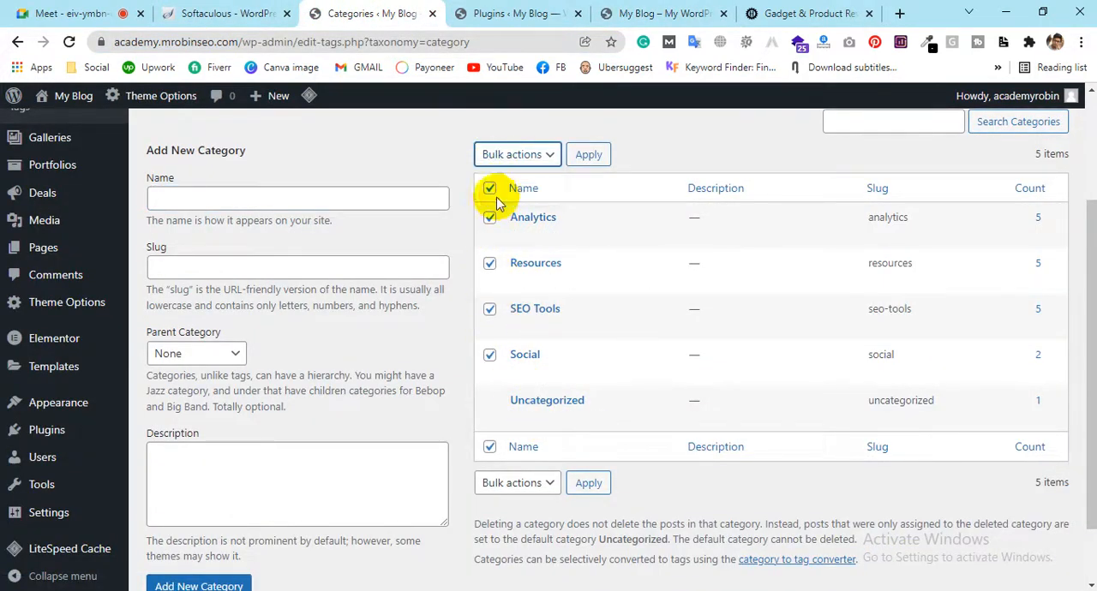
{"action": "left_click", "coordinate": [579, 154]}
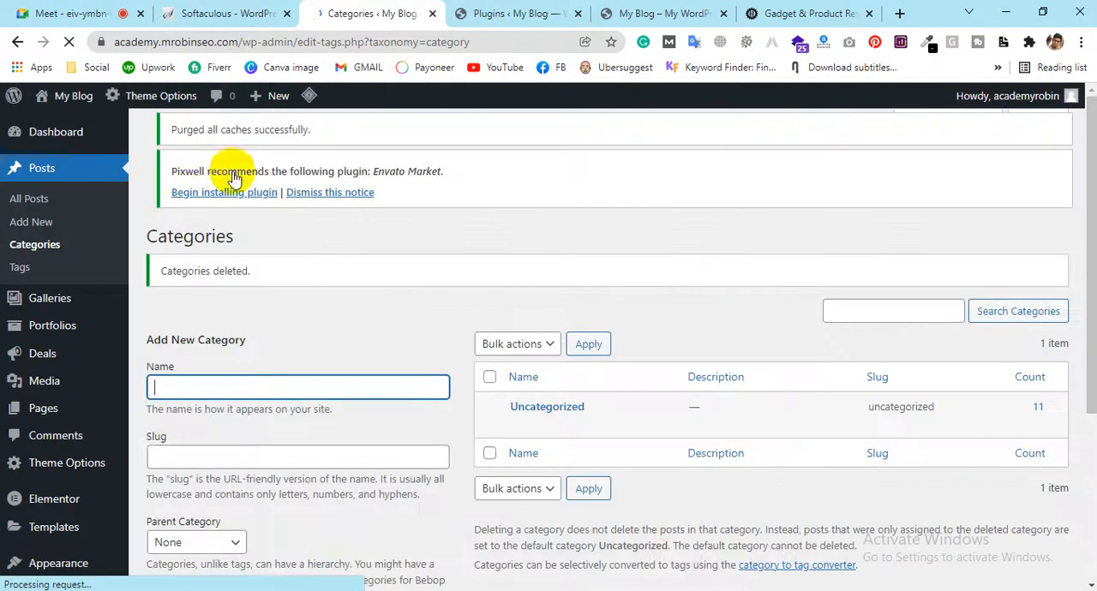
{"action": "scroll", "coordinate": [538, 327], "scroll_direction": "down", "scroll_amount": 1}
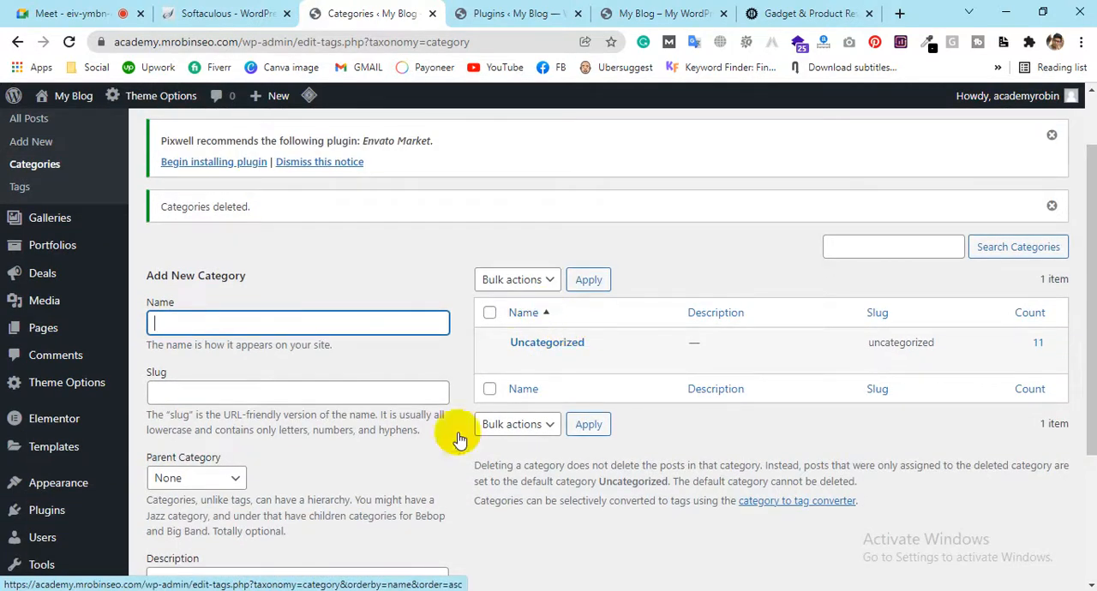
Copy "Digital Marketing" from the menu plan in Notepad and enter it as the new category's name in WordPress
{"action": "key", "text": "alt+Tab"}
{"action": "scroll", "coordinate": [520, 265], "scroll_direction": "up", "scroll_amount": 2}
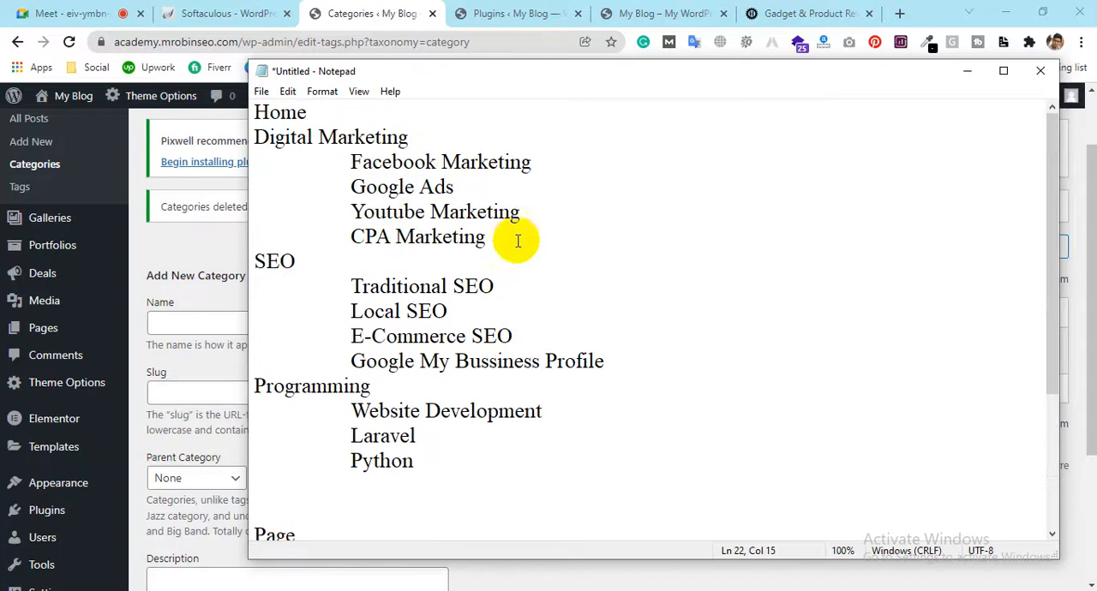
{"action": "left_click_drag", "start_coordinate": [312, 111], "coordinate": [172, 137]}
{"action": "key", "text": "Down"}
{"action": "key", "text": "Down"}
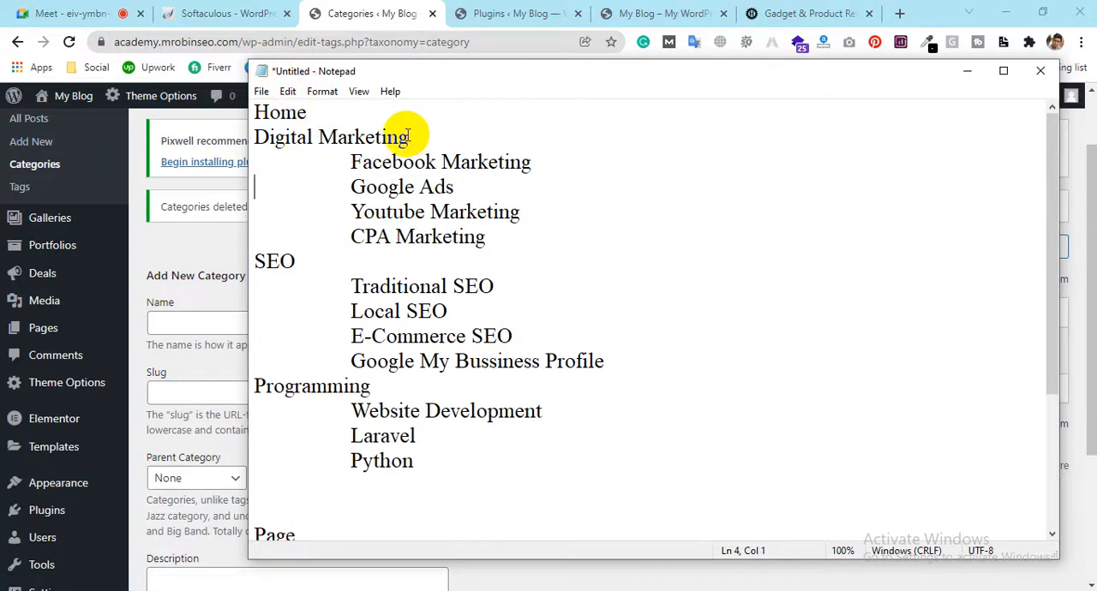
{"action": "left_click", "coordinate": [332, 110]}
{"action": "left_click_drag", "start_coordinate": [363, 157], "coordinate": [193, 162]}
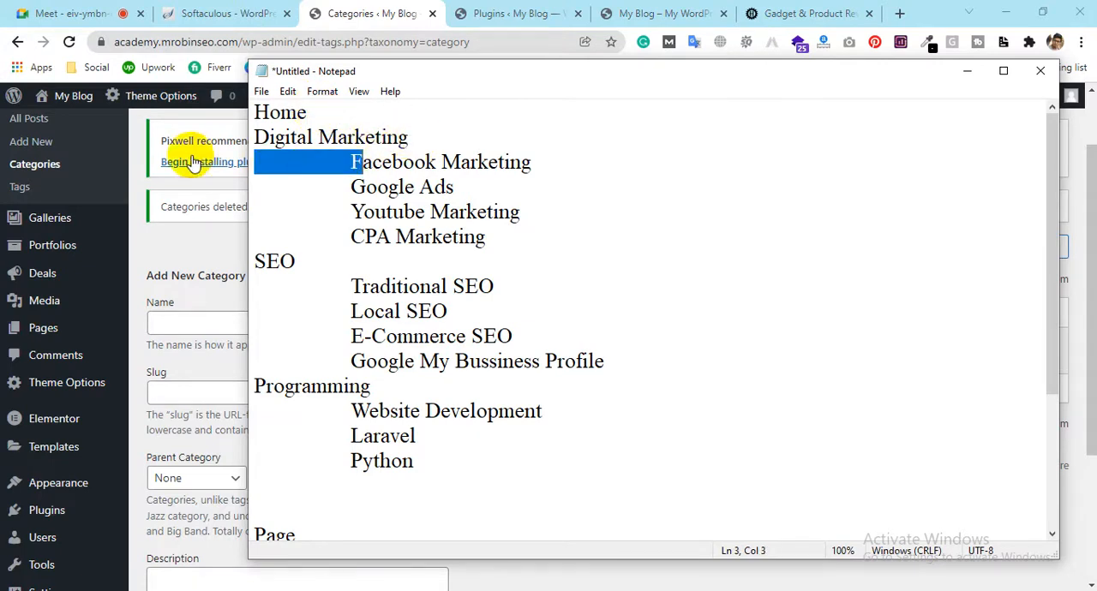
{"action": "left_click", "coordinate": [372, 159]}
{"action": "left_click_drag", "start_coordinate": [412, 135], "coordinate": [257, 135]}
{"action": "key", "text": "ctrl+c"}
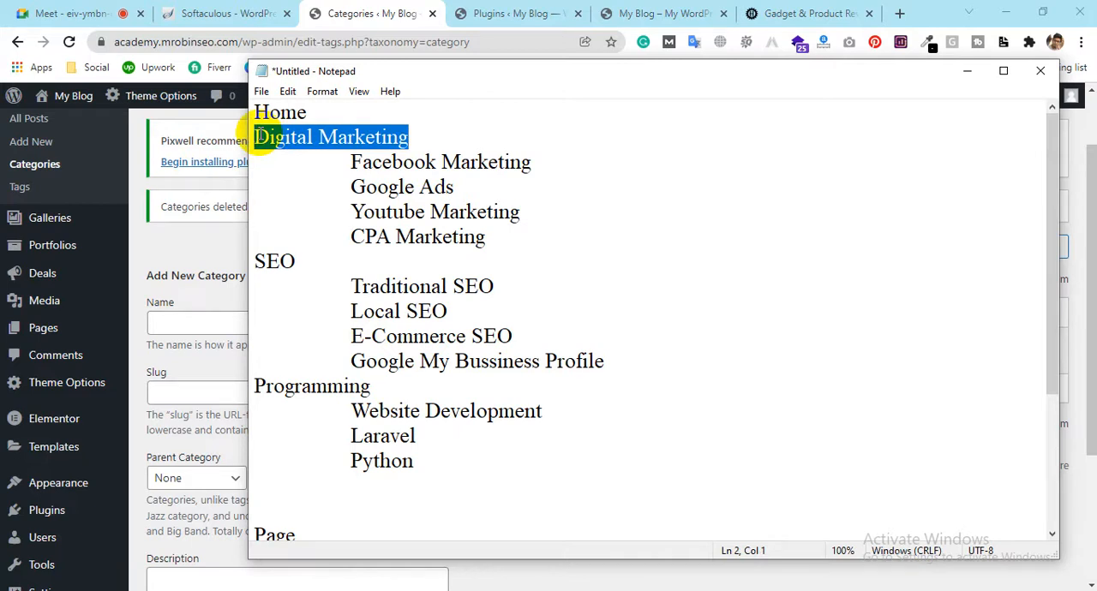
{"action": "left_click", "coordinate": [191, 322]}
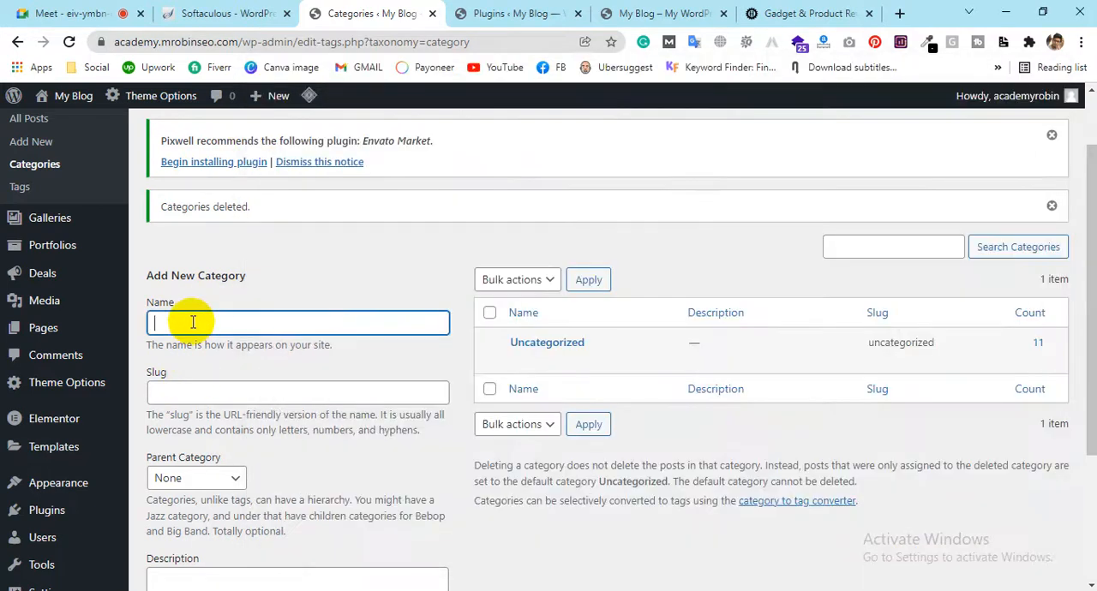
{"action": "scroll", "coordinate": [171, 242], "scroll_direction": "down", "scroll_amount": 2}
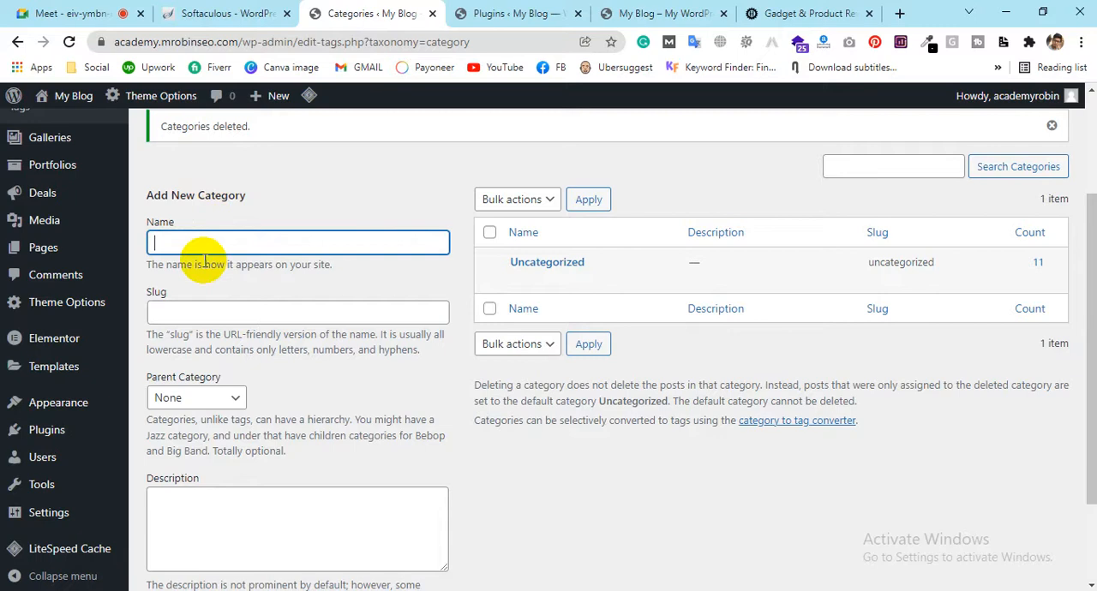
{"action": "key", "text": "ctrl+v"}
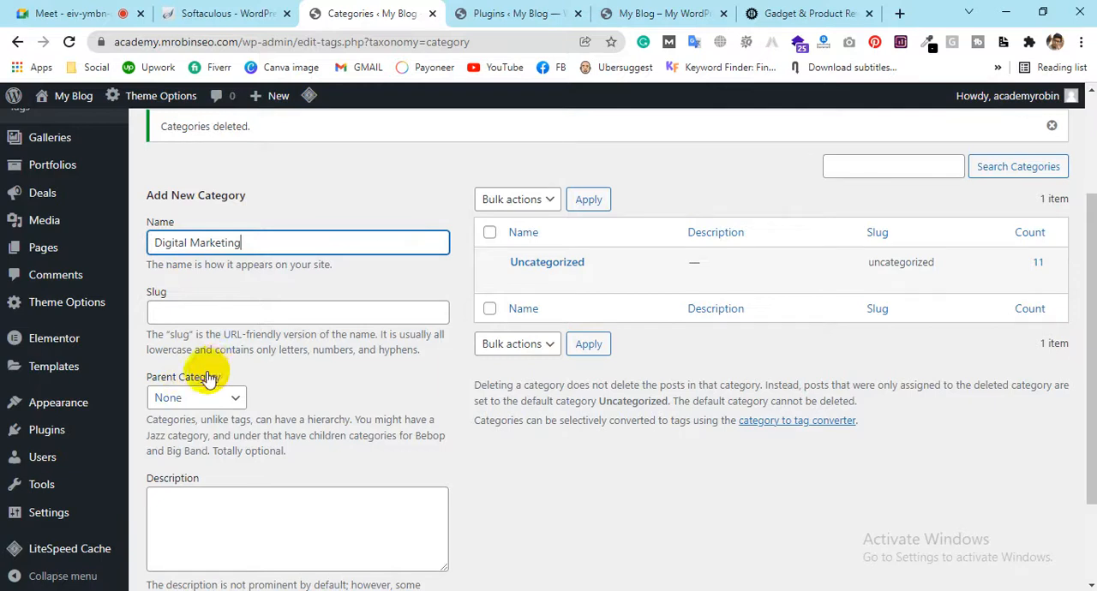
Compare the entered name with Digital Marketing and its subcategories in the Notepad plan, ending on the category form
{"action": "left_click_drag", "start_coordinate": [257, 240], "coordinate": [4, 248]}
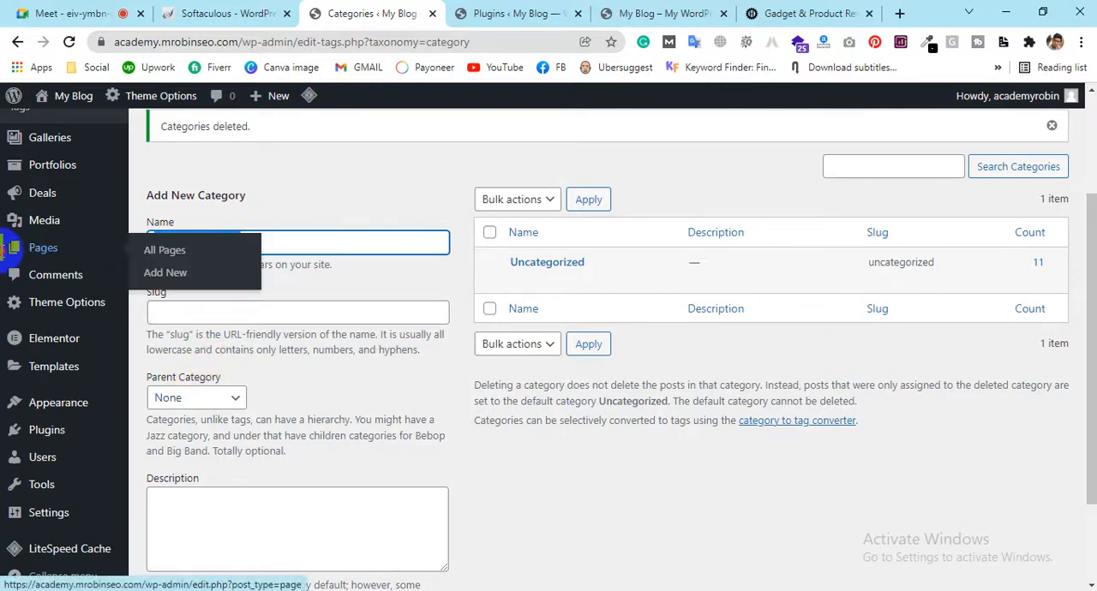
{"action": "left_click", "coordinate": [287, 159]}
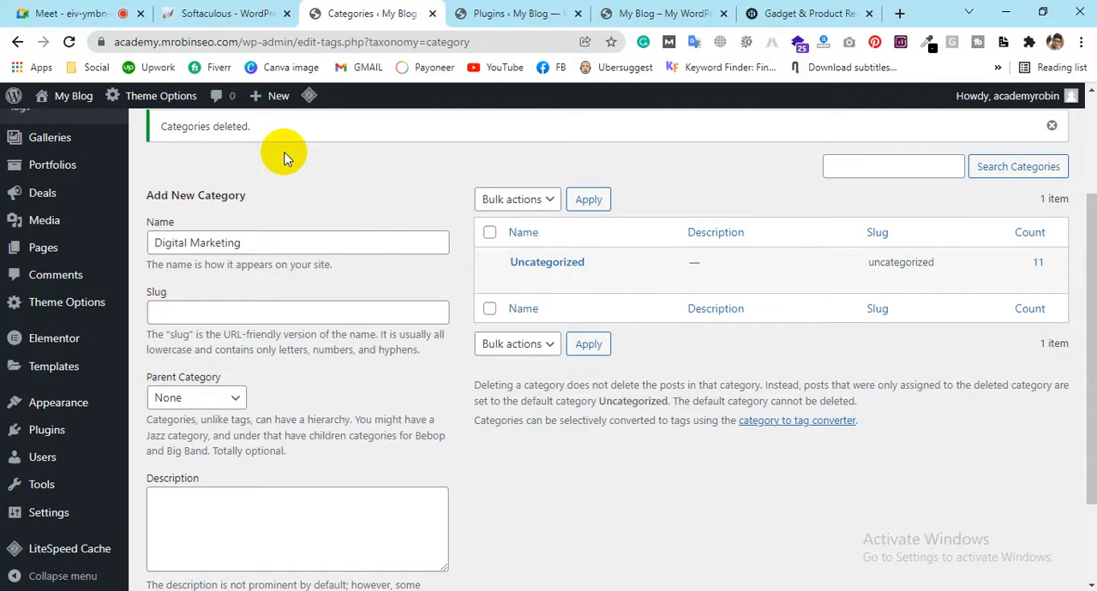
{"action": "key", "text": "alt+Tab"}
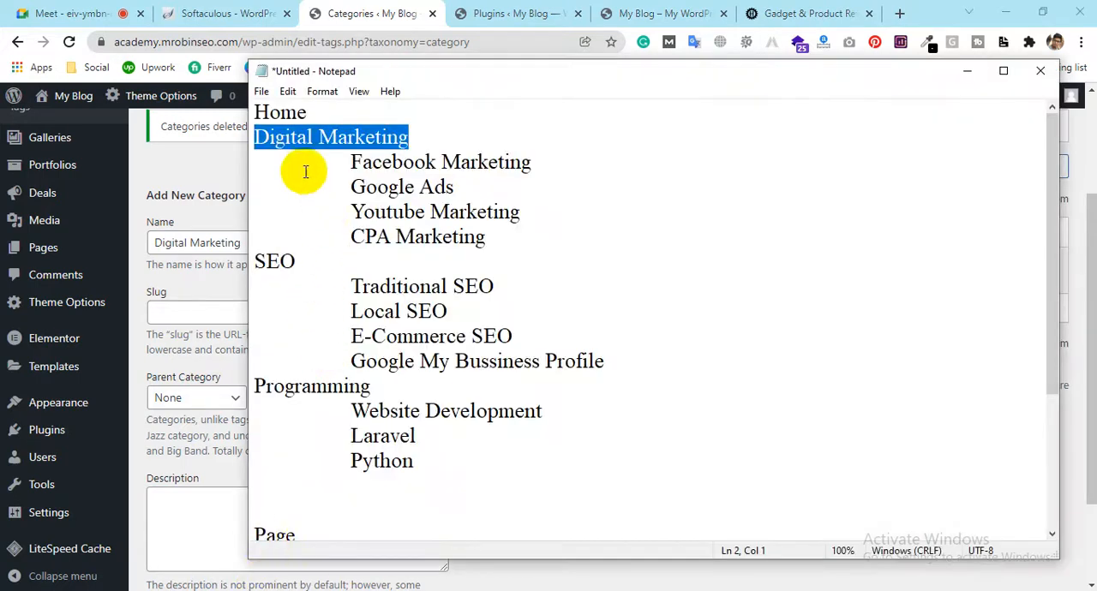
{"action": "left_click", "coordinate": [289, 135]}
{"action": "left_click_drag", "start_coordinate": [351, 161], "coordinate": [490, 233]}
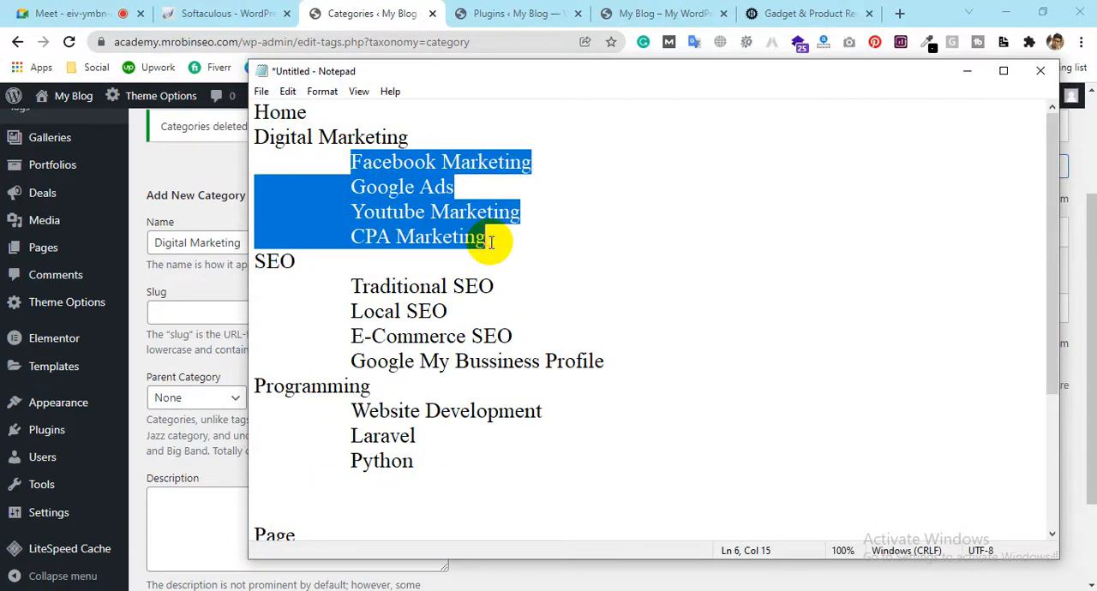
{"action": "left_click", "coordinate": [400, 155]}
{"action": "left_click", "coordinate": [409, 137]}
{"action": "left_click_drag", "start_coordinate": [409, 138], "coordinate": [183, 153]}
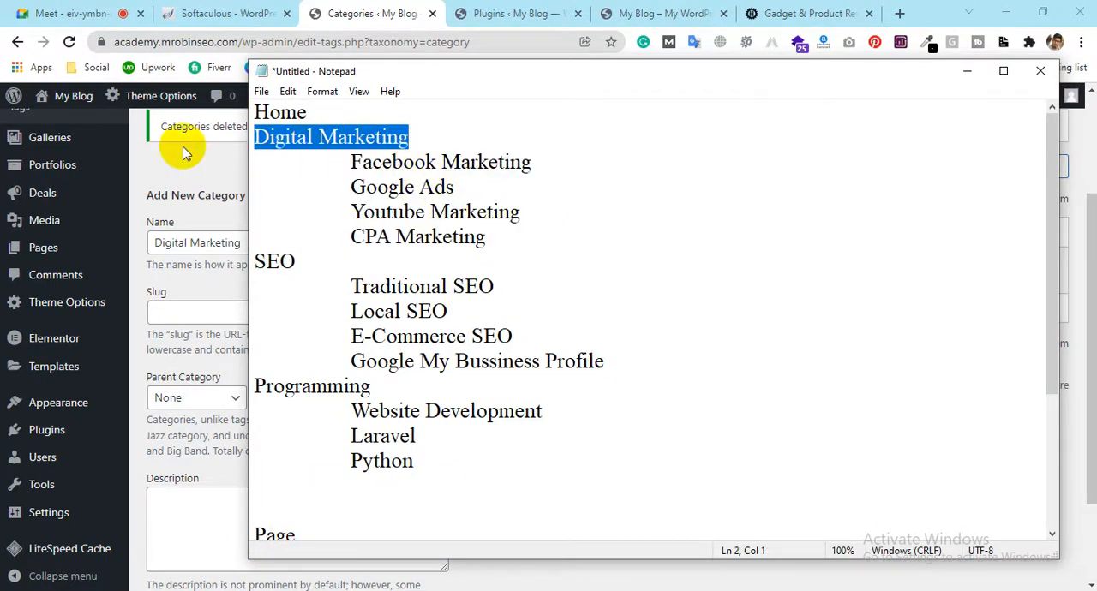
{"action": "left_click", "coordinate": [183, 152]}
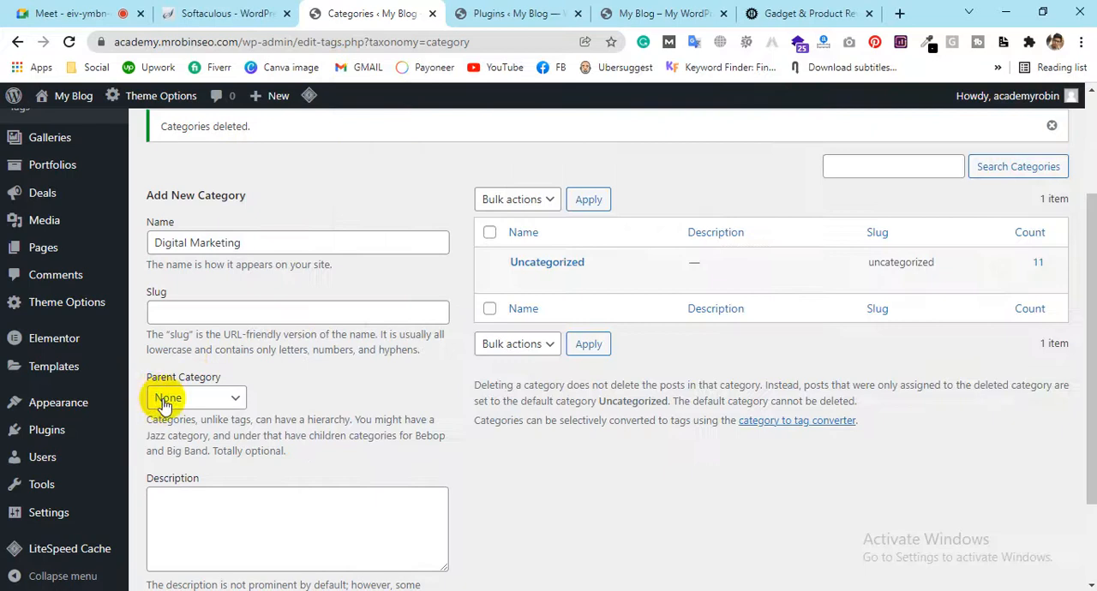
Add Digital Marketing as a top-level category with an empty slug field, and check its slug in the category list
{"action": "left_click_drag", "start_coordinate": [243, 242], "coordinate": [148, 271]}
{"action": "left_click", "coordinate": [175, 310]}
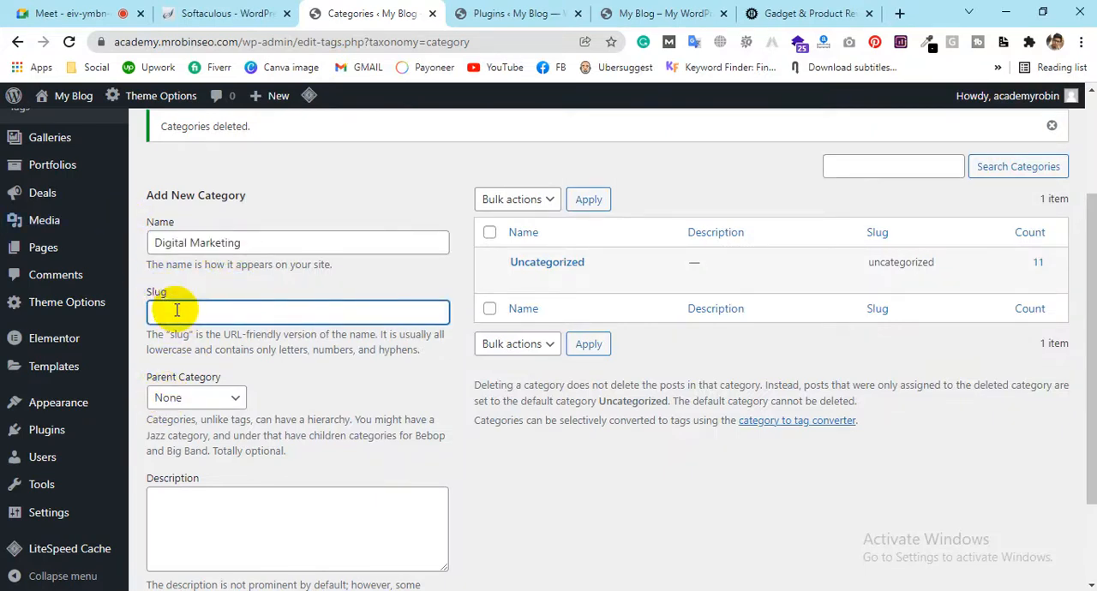
{"action": "scroll", "coordinate": [214, 325], "scroll_direction": "down", "scroll_amount": 2}
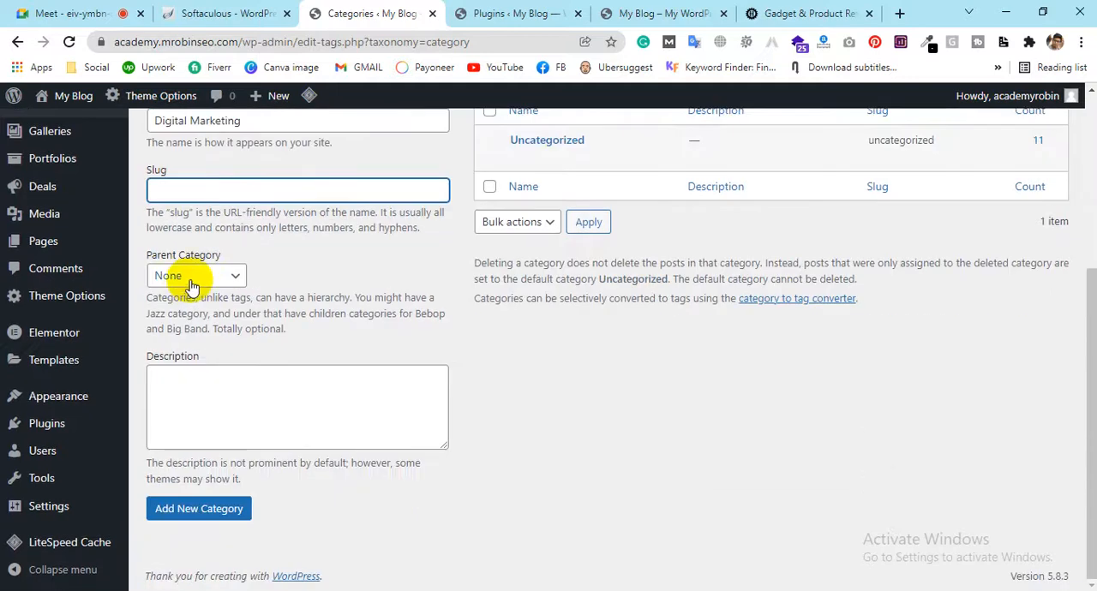
{"action": "left_click", "coordinate": [182, 509]}
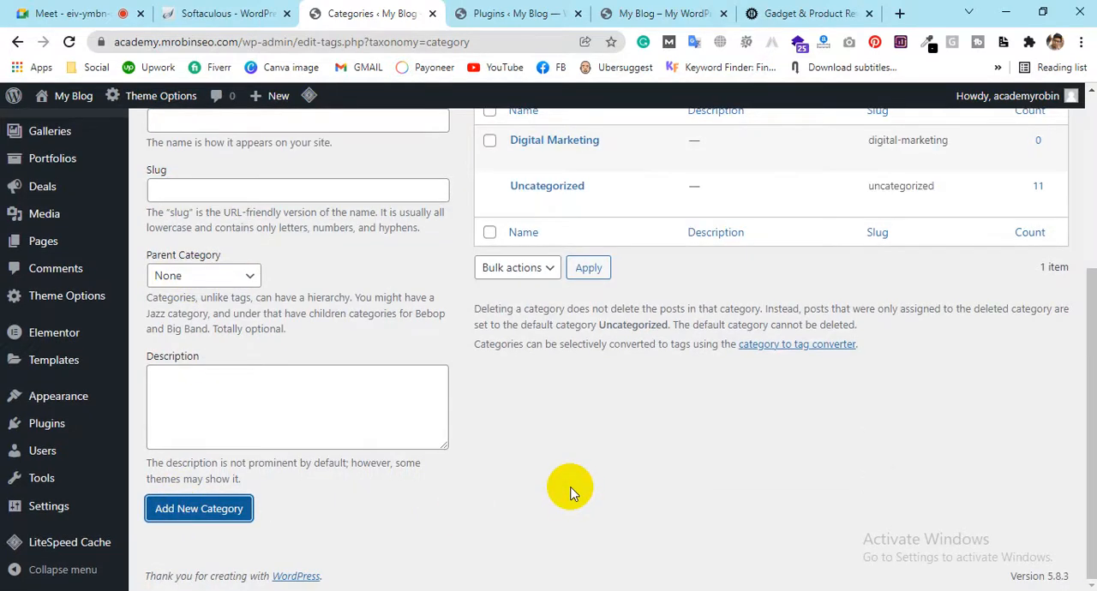
{"action": "scroll", "coordinate": [565, 480], "scroll_direction": "up", "scroll_amount": 2}
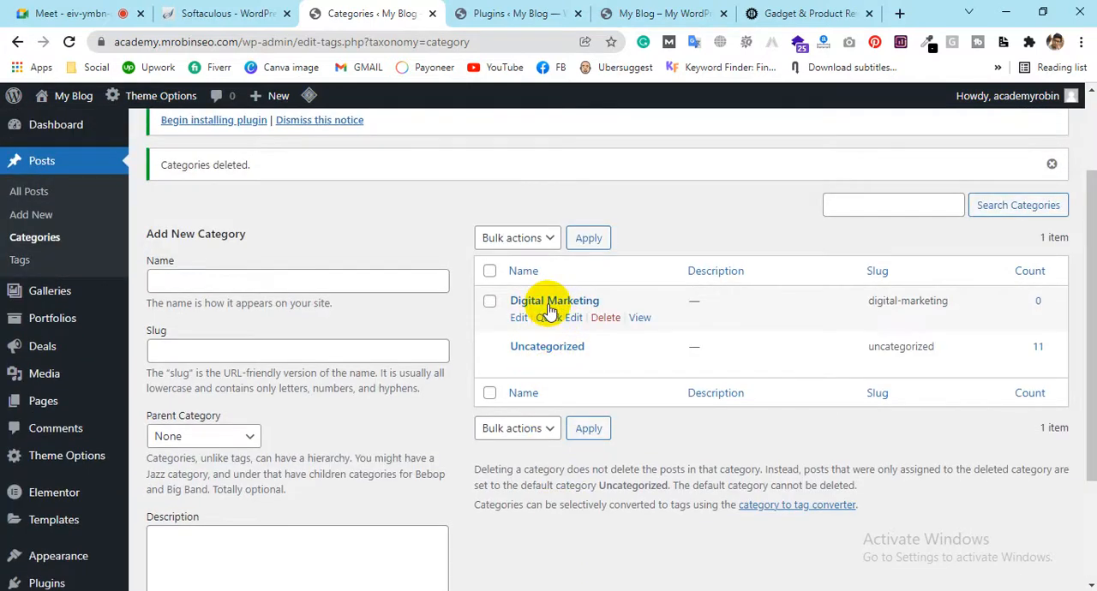
{"action": "left_click_drag", "start_coordinate": [871, 303], "coordinate": [947, 300]}
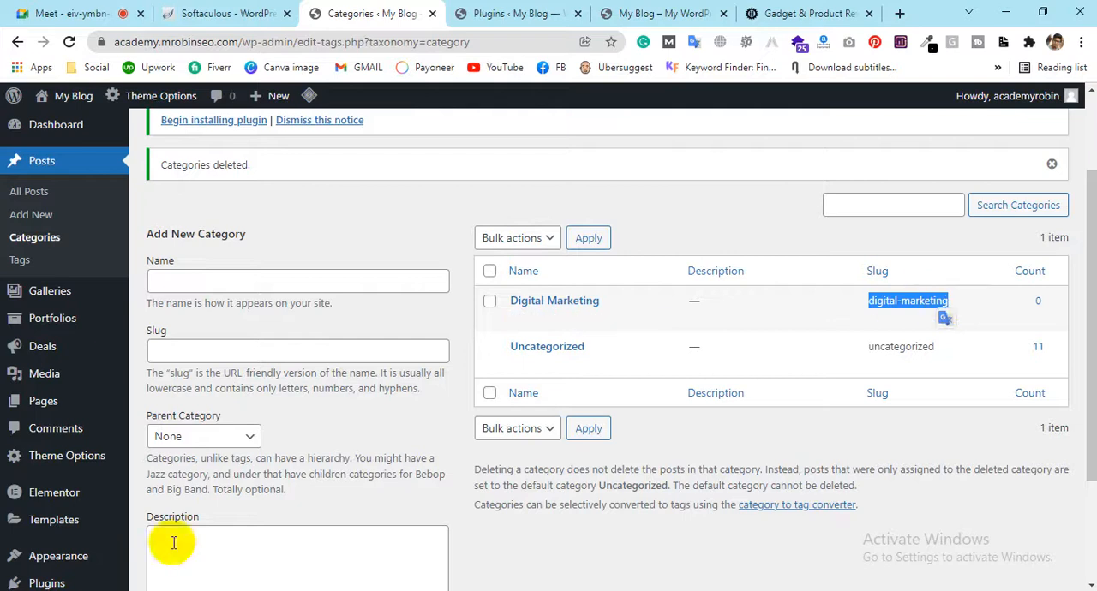
Copy "Facebook Marketing" from the Notepad plan and enter it as the next category's name in WordPress
{"action": "key", "text": "alt+Tab"}
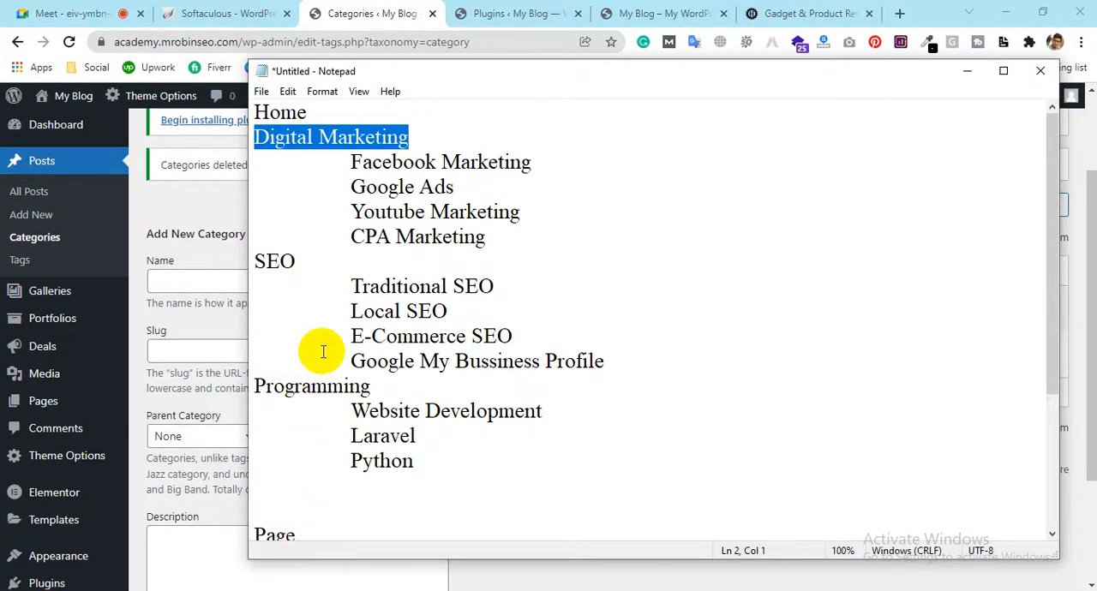
{"action": "left_click", "coordinate": [353, 162]}
{"action": "left_click_drag", "start_coordinate": [353, 161], "coordinate": [530, 153]}
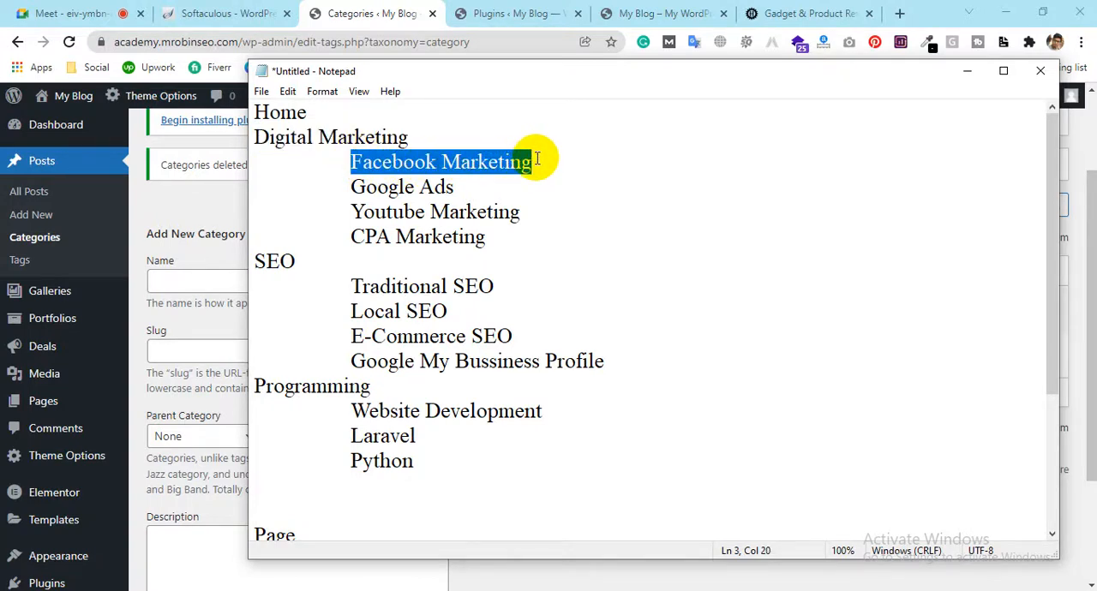
{"action": "left_click_drag", "start_coordinate": [432, 141], "coordinate": [247, 151]}
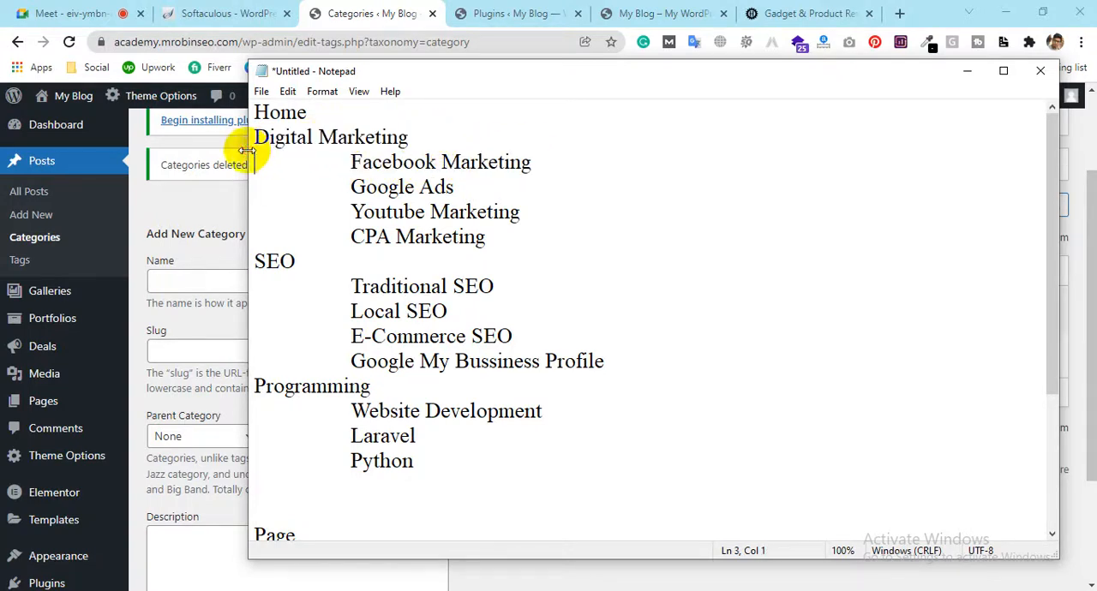
{"action": "left_click", "coordinate": [194, 277]}
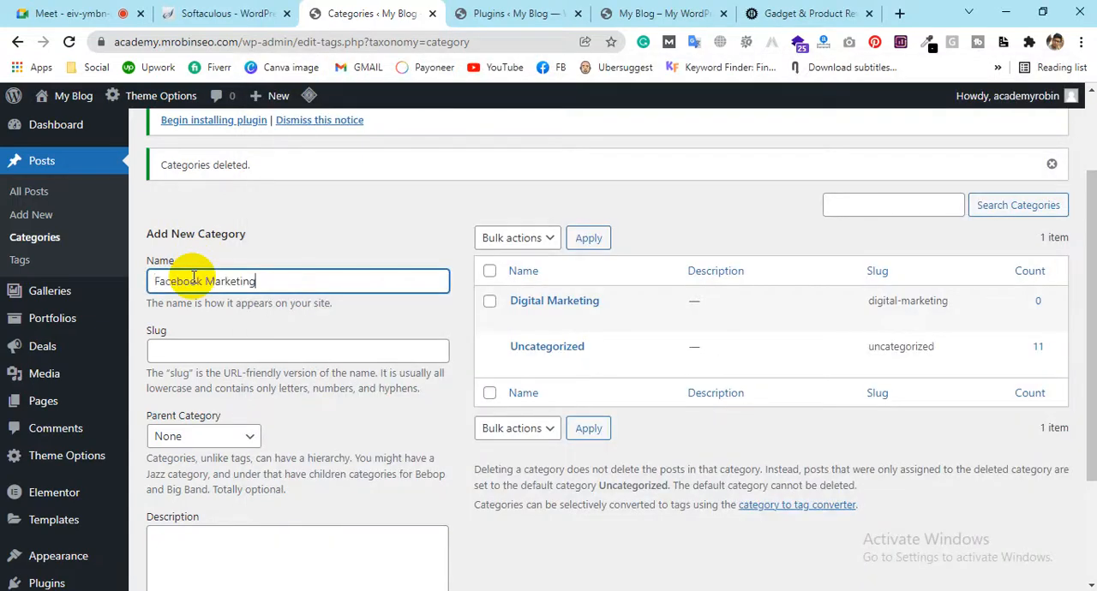
Set Digital Marketing as the parent of Facebook Marketing and add the category
{"action": "left_click", "coordinate": [203, 435]}
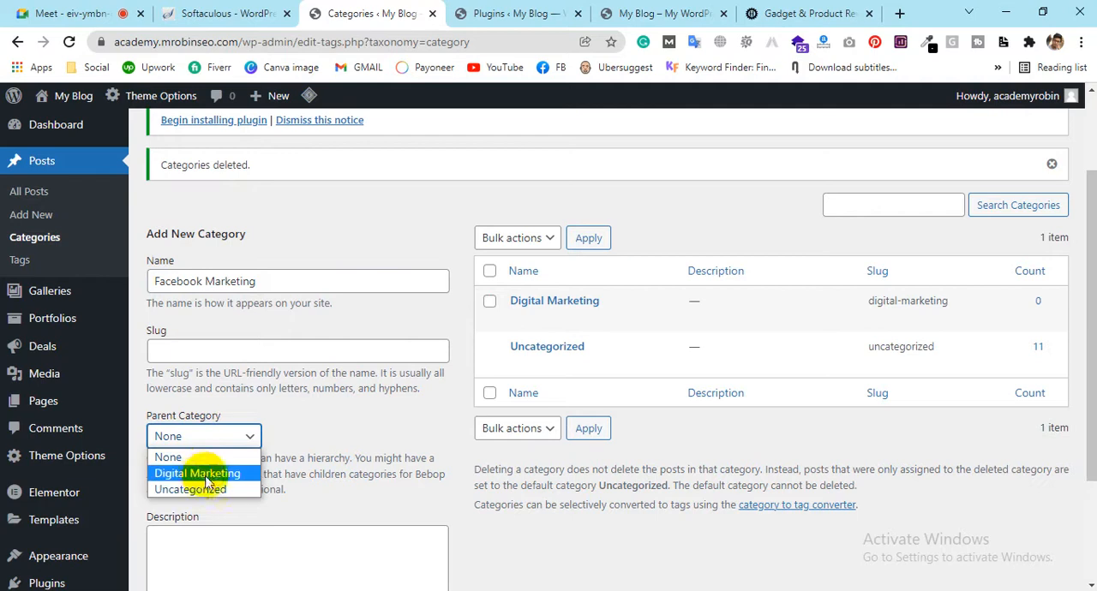
{"action": "left_click", "coordinate": [203, 478]}
{"action": "left_click_drag", "start_coordinate": [254, 282], "coordinate": [93, 319]}
{"action": "left_click", "coordinate": [233, 435]}
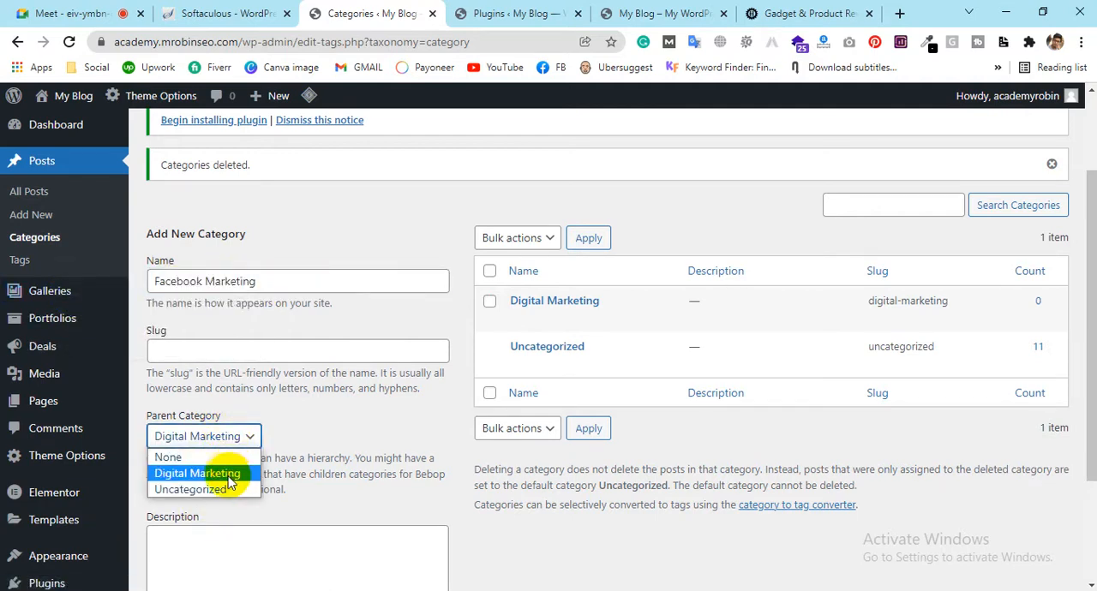
{"action": "left_click", "coordinate": [252, 281]}
{"action": "left_click_drag", "start_coordinate": [252, 282], "coordinate": [249, 252]}
{"action": "left_click", "coordinate": [279, 237]}
{"action": "scroll", "coordinate": [278, 236], "scroll_direction": "down", "scroll_amount": 1}
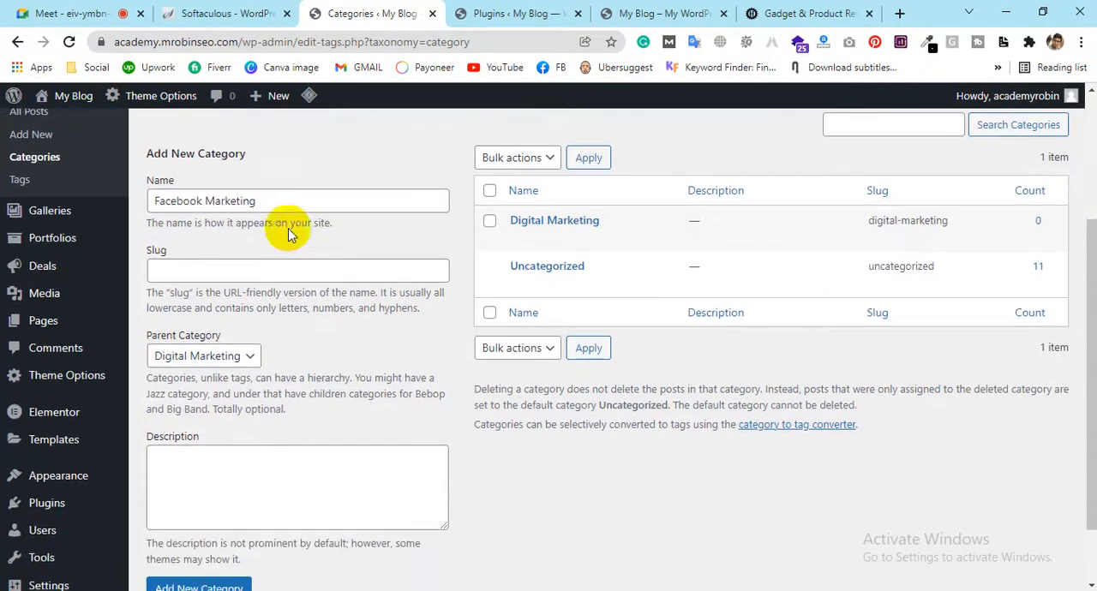
{"action": "scroll", "coordinate": [227, 532], "scroll_direction": "down", "scroll_amount": 1}
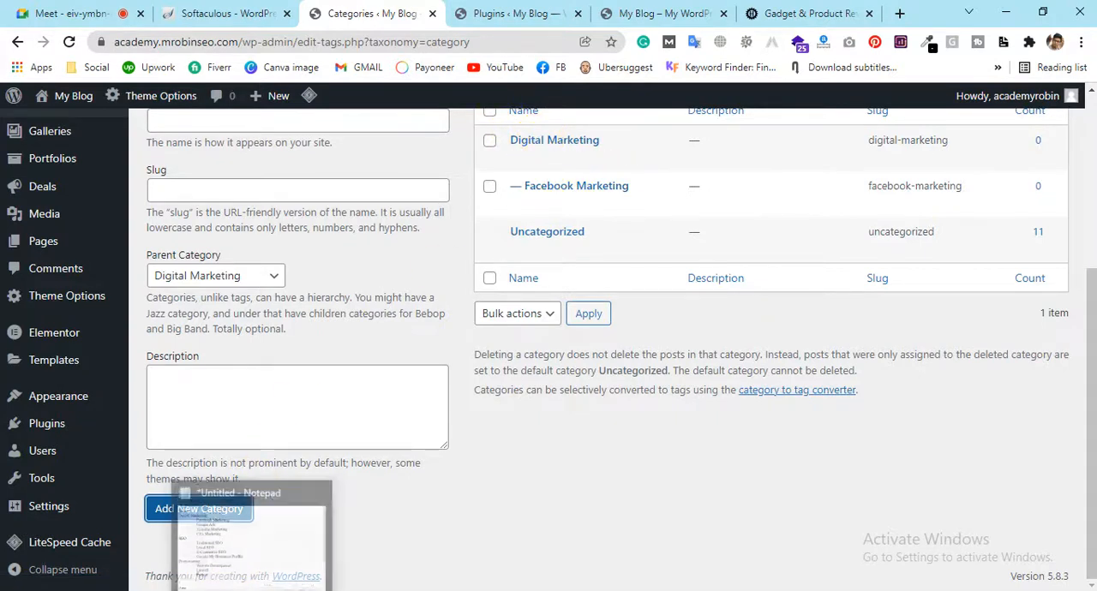
Copy "Google Ads" from the Notepad plan and add it in WordPress as a subcategory of Digital Marketing
{"action": "left_click", "coordinate": [266, 511]}
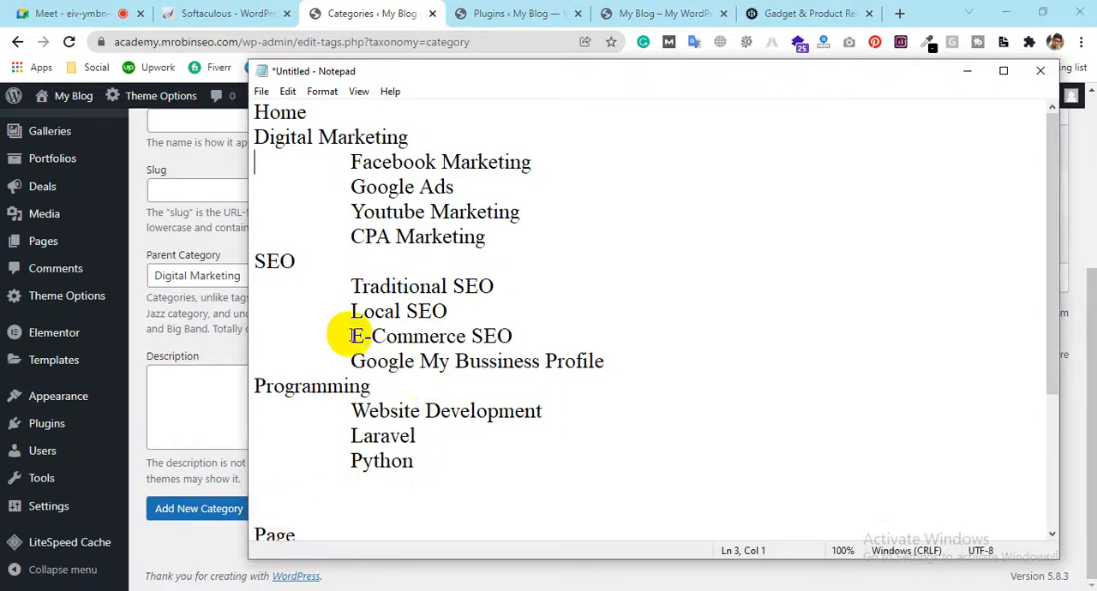
{"action": "left_click_drag", "start_coordinate": [351, 187], "coordinate": [461, 189]}
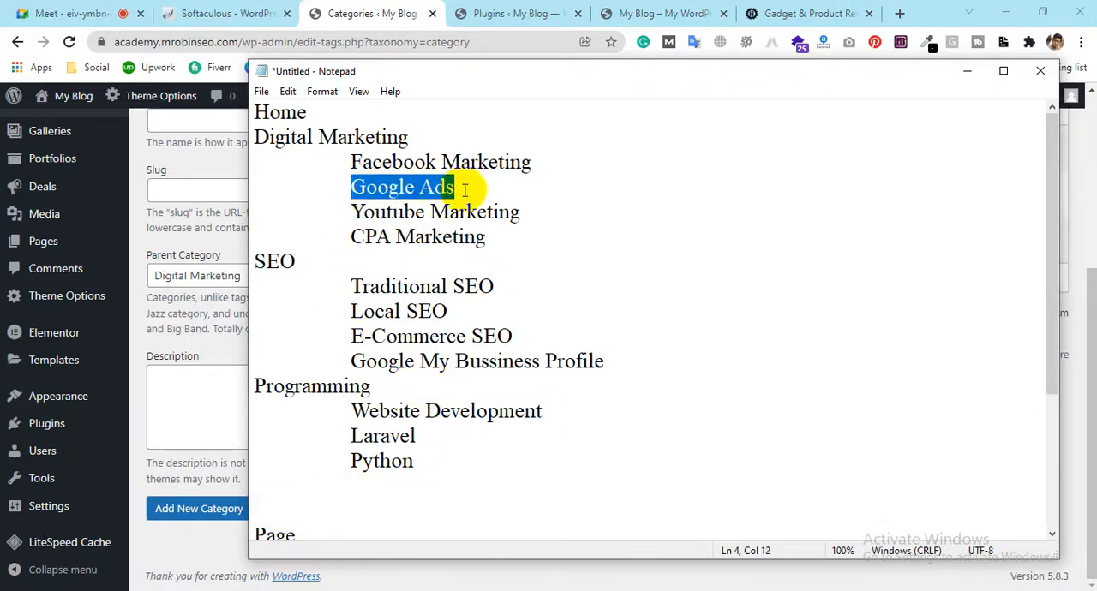
{"action": "left_click", "coordinate": [208, 137]}
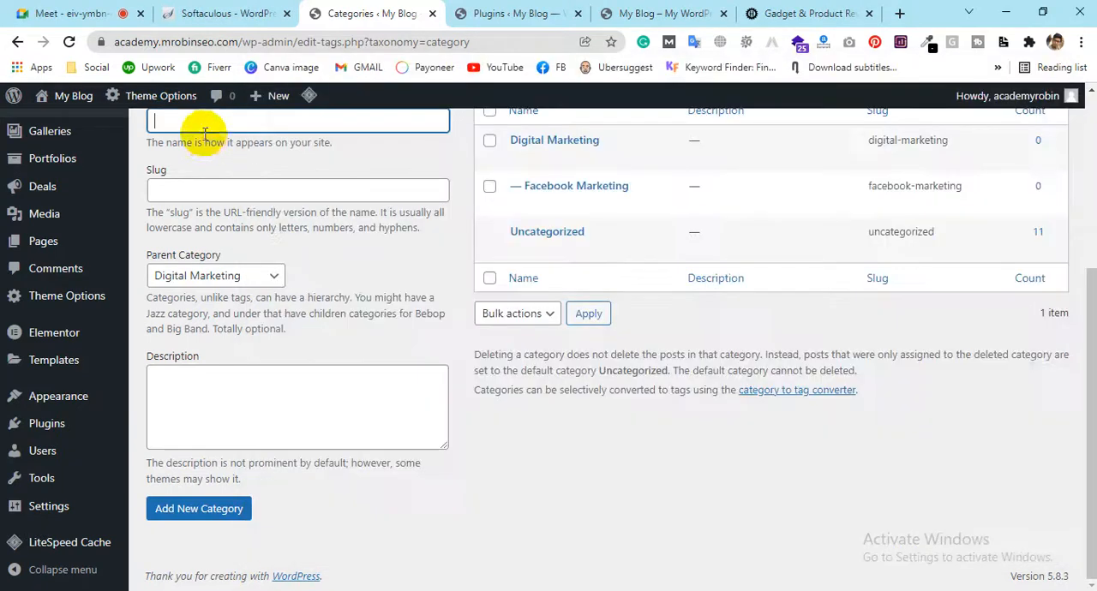
{"action": "scroll", "coordinate": [215, 163], "scroll_direction": "up", "scroll_amount": 2}
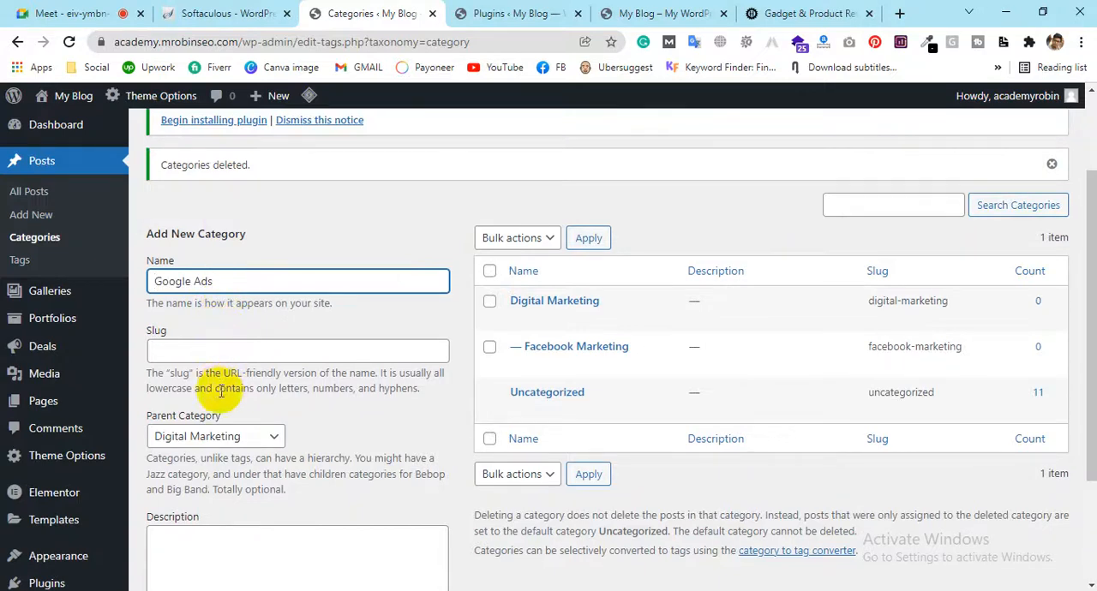
{"action": "scroll", "coordinate": [291, 411], "scroll_direction": "down", "scroll_amount": 2}
{"action": "left_click", "coordinate": [199, 513]}
{"action": "scroll", "coordinate": [267, 227], "scroll_direction": "up", "scroll_amount": 1}
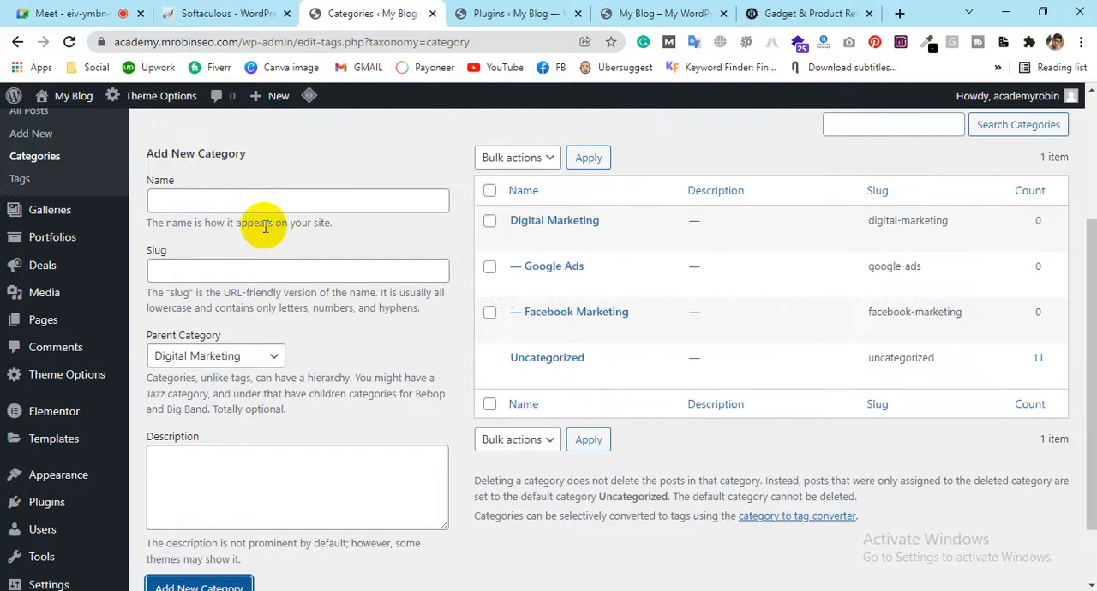
Add "YouTube marketing" as a subcategory of Digital Marketing, using the spell-check correction for YouTube
{"action": "left_click", "coordinate": [253, 206]}
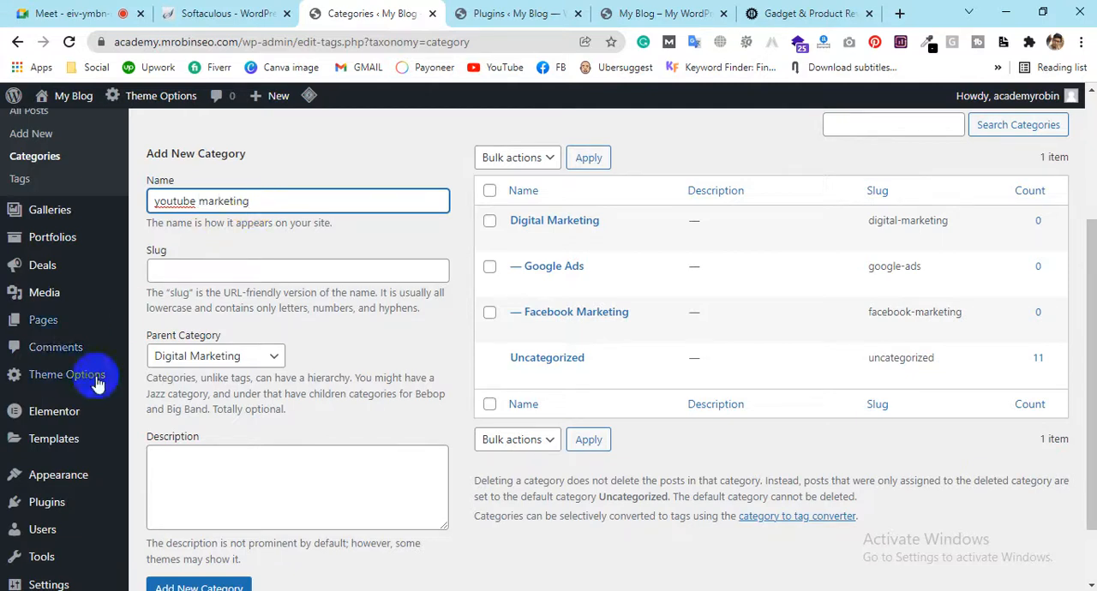
{"action": "right_click", "coordinate": [172, 195]}
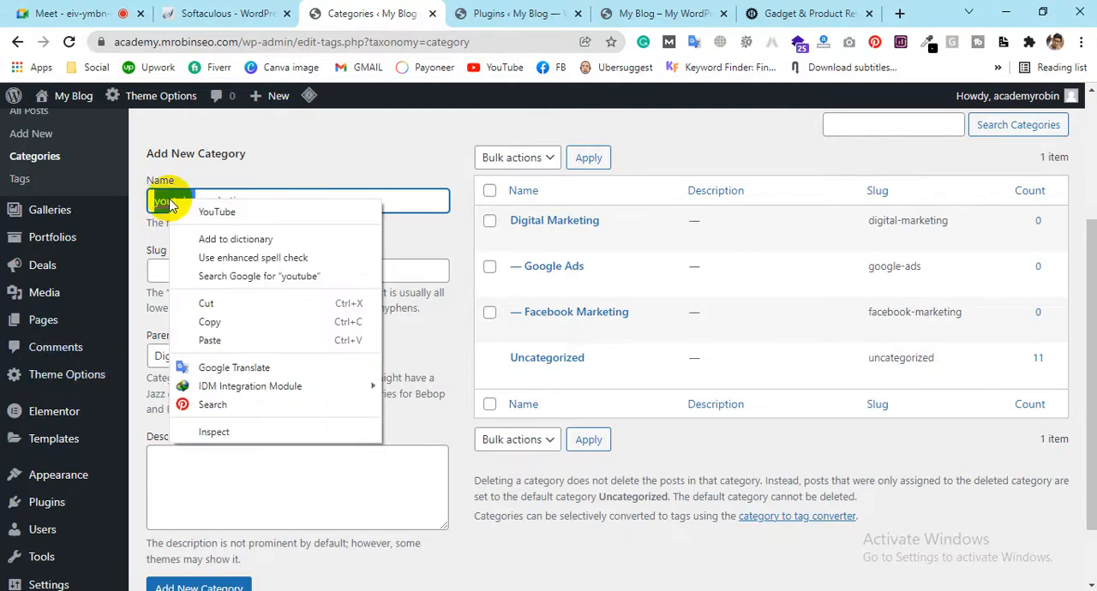
{"action": "left_click", "coordinate": [201, 211]}
{"action": "scroll", "coordinate": [249, 355], "scroll_direction": "down", "scroll_amount": 1}
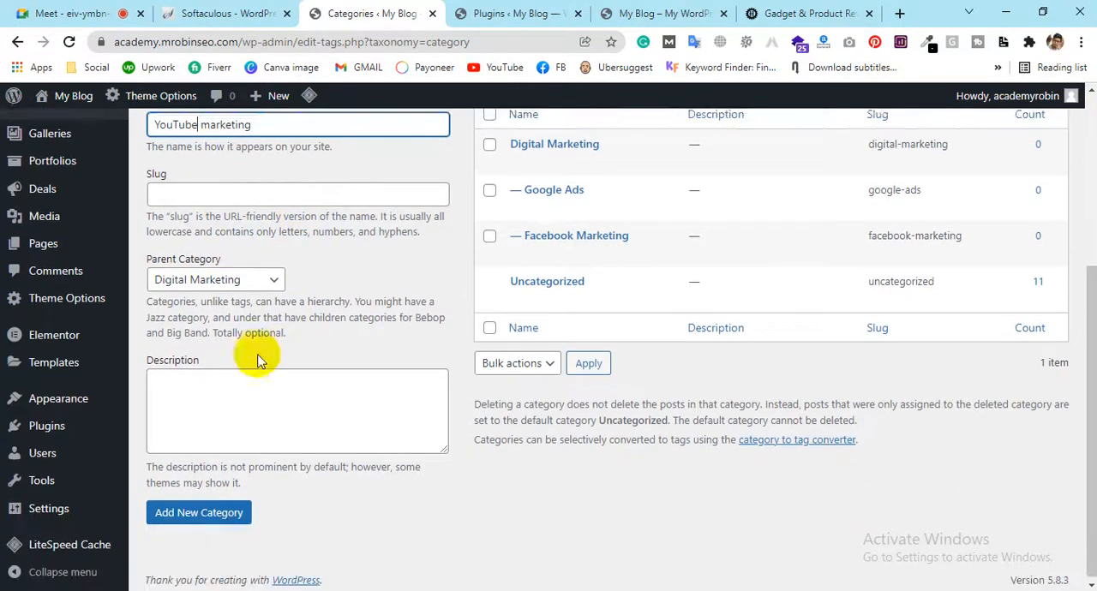
{"action": "left_click", "coordinate": [233, 514]}
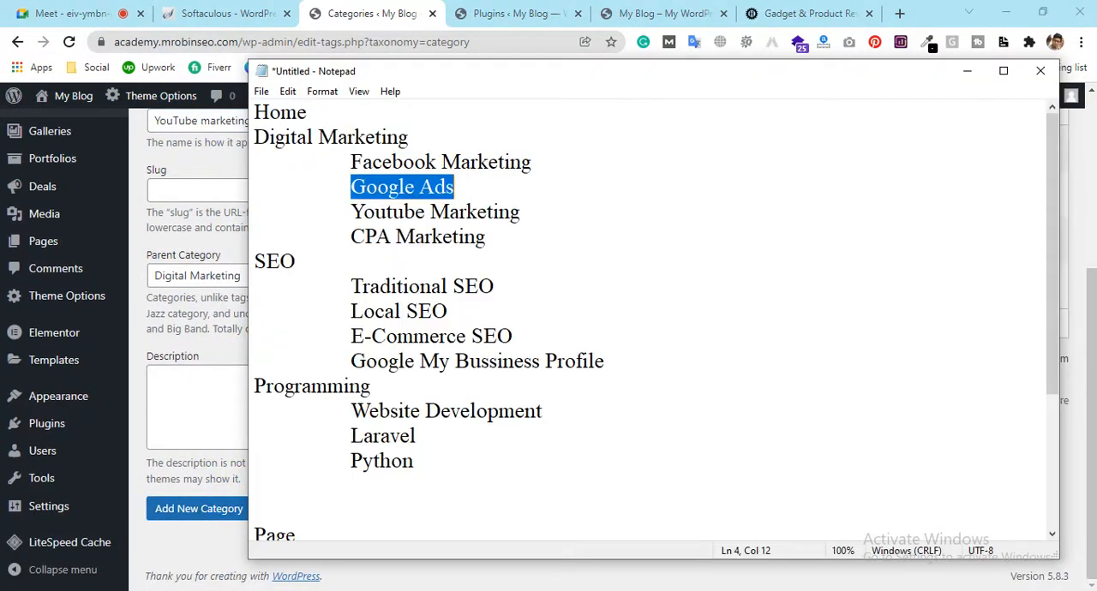
Add CPA Marketing as another subcategory of Digital Marketing
{"action": "scroll", "coordinate": [214, 190], "scroll_direction": "up", "scroll_amount": 2}
{"action": "left_click", "coordinate": [241, 280]}
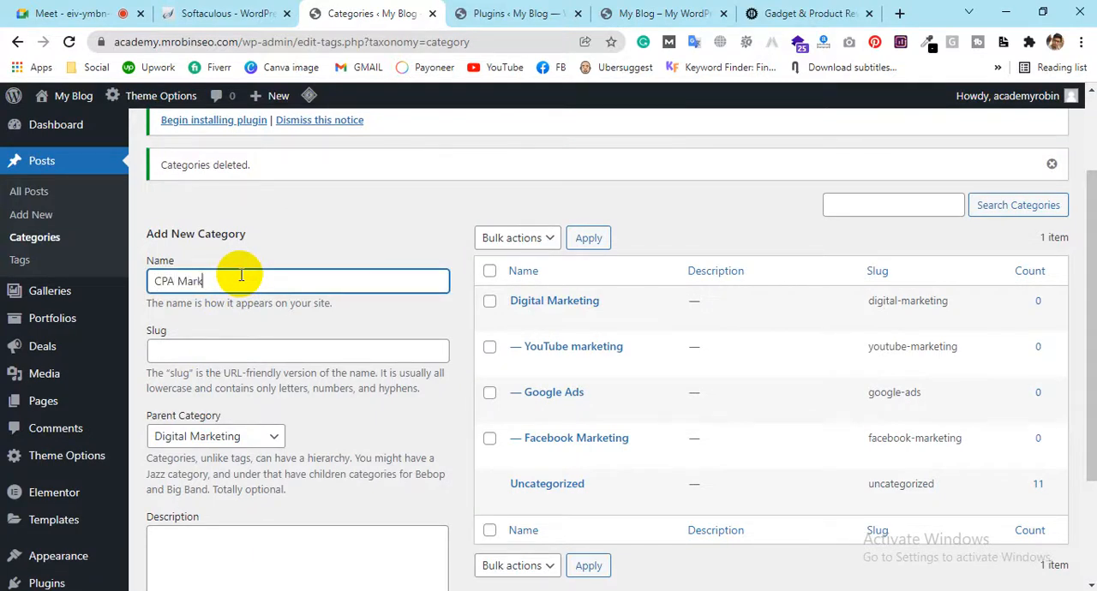
{"action": "scroll", "coordinate": [241, 272], "scroll_direction": "down", "scroll_amount": 2}
{"action": "left_click", "coordinate": [200, 511]}
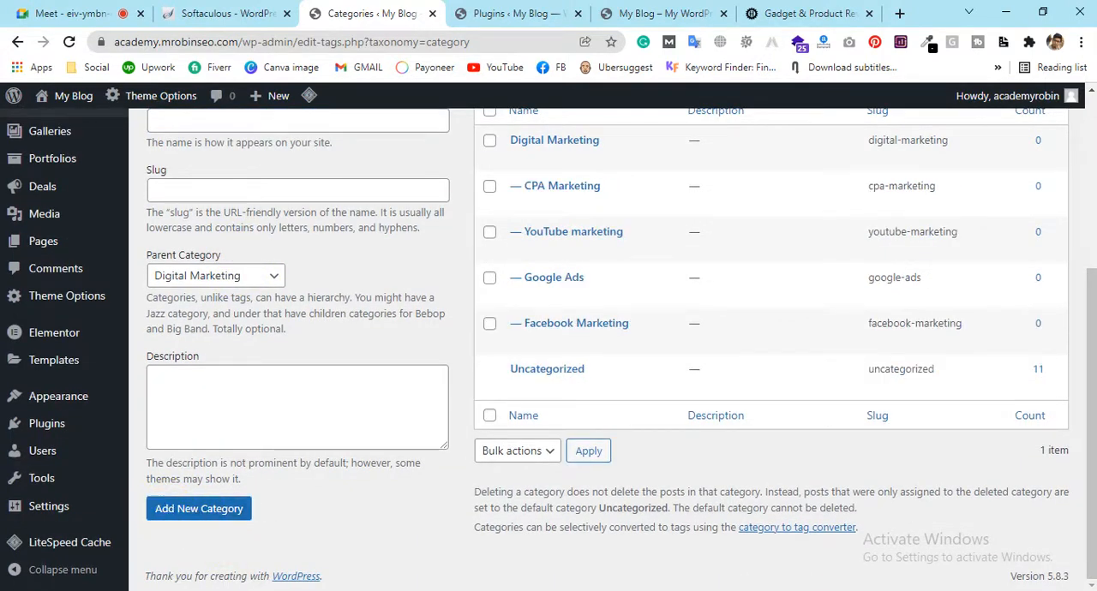
Check the Notepad plan for the next category and enter "SEO" as the new category's name in WordPress
{"action": "key", "text": "alt+Tab"}
{"action": "key", "text": "alt+Tab"}
{"action": "scroll", "coordinate": [240, 249], "scroll_direction": "up", "scroll_amount": 2}
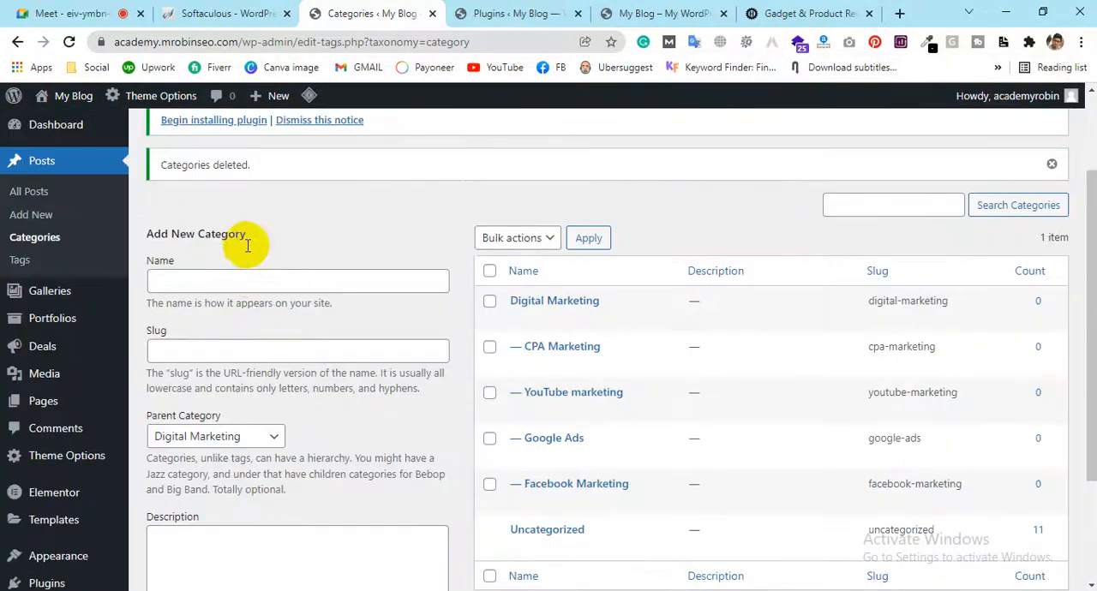
{"action": "left_click", "coordinate": [246, 279]}
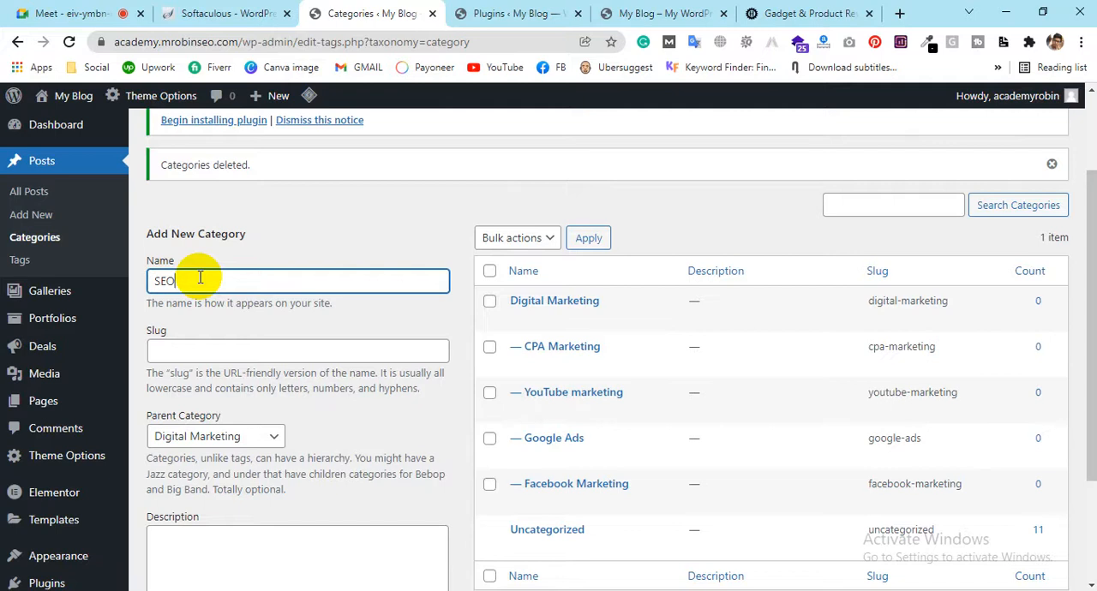
{"action": "scroll", "coordinate": [200, 277], "scroll_direction": "down", "scroll_amount": 1}
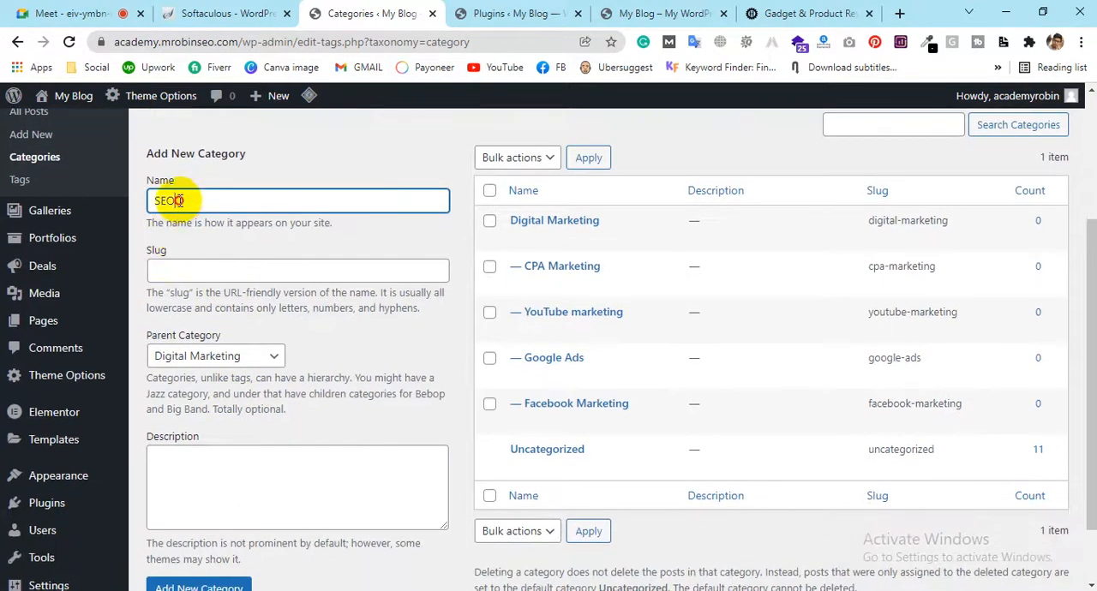
{"action": "double_click", "coordinate": [182, 201]}
{"action": "left_click", "coordinate": [181, 197]}
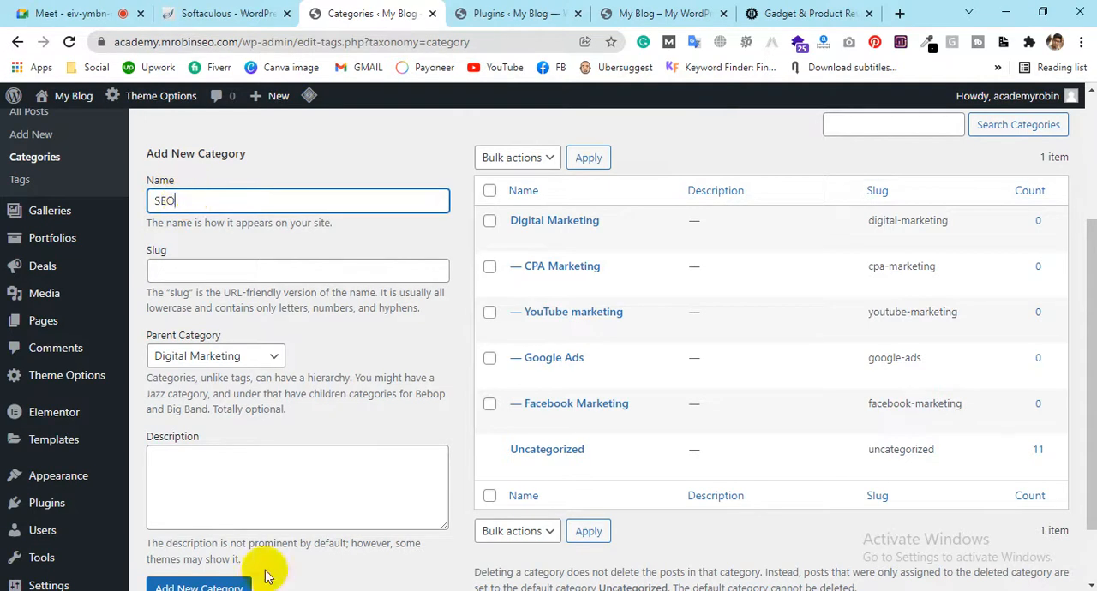
Set the parent category of SEO to None, add the category, and check its place in the category list
{"action": "left_click", "coordinate": [246, 356]}
{"action": "left_click", "coordinate": [209, 372]}
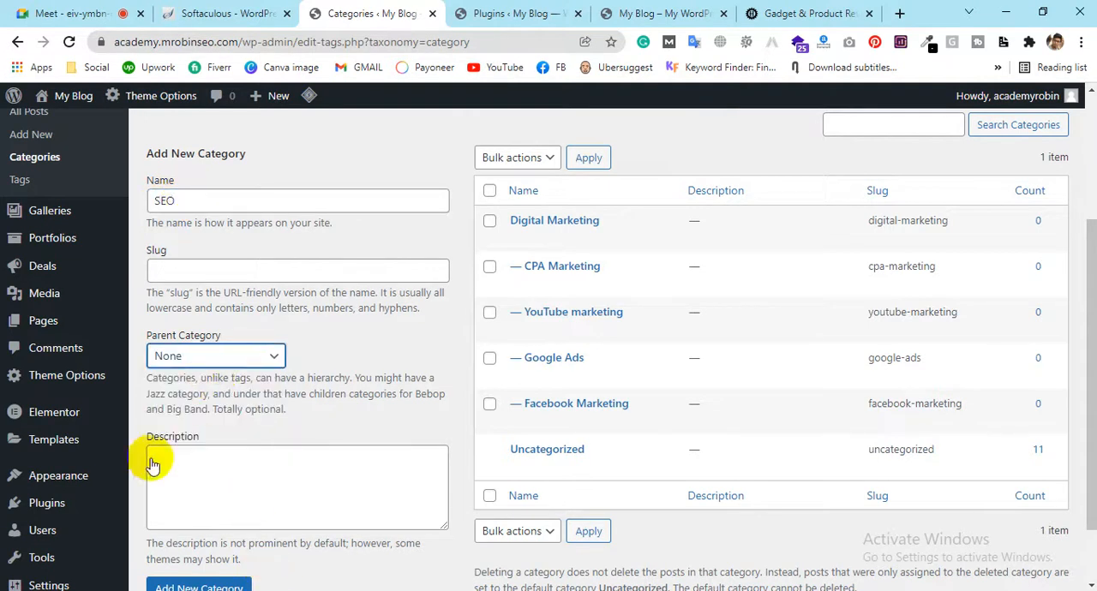
{"action": "scroll", "coordinate": [255, 385], "scroll_direction": "down", "scroll_amount": 1}
{"action": "left_click", "coordinate": [206, 510]}
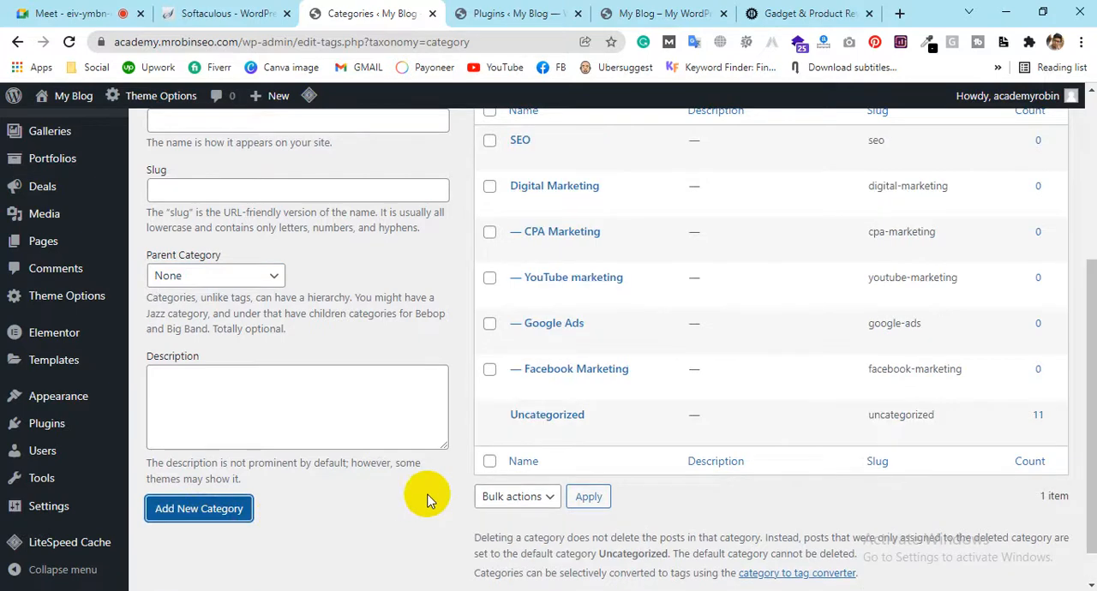
{"action": "scroll", "coordinate": [565, 188], "scroll_direction": "up", "scroll_amount": 1}
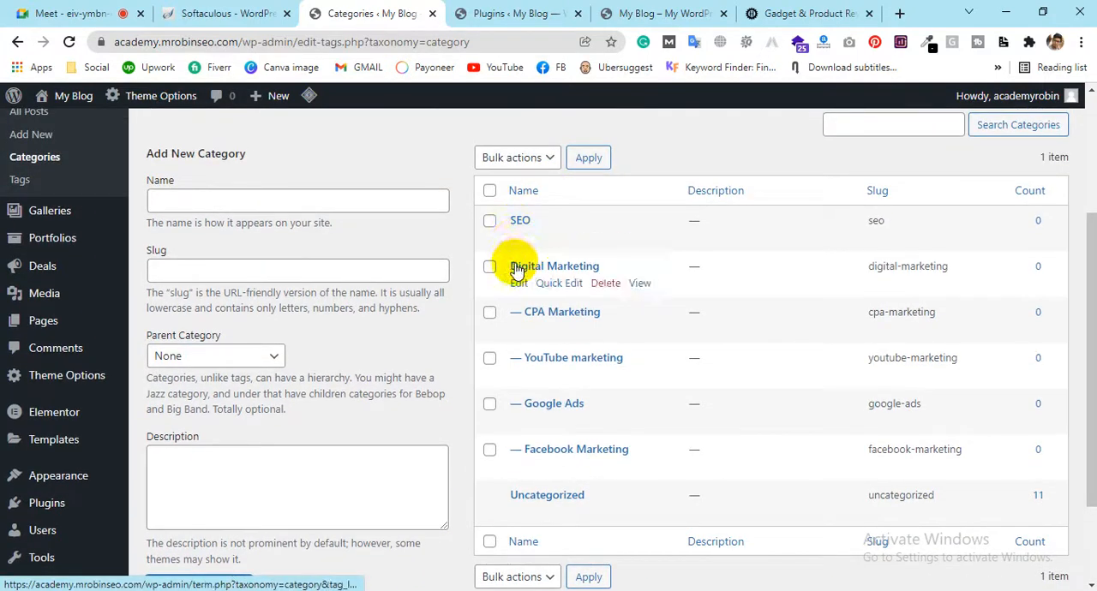
{"action": "scroll", "coordinate": [517, 268], "scroll_direction": "down", "scroll_amount": 1}
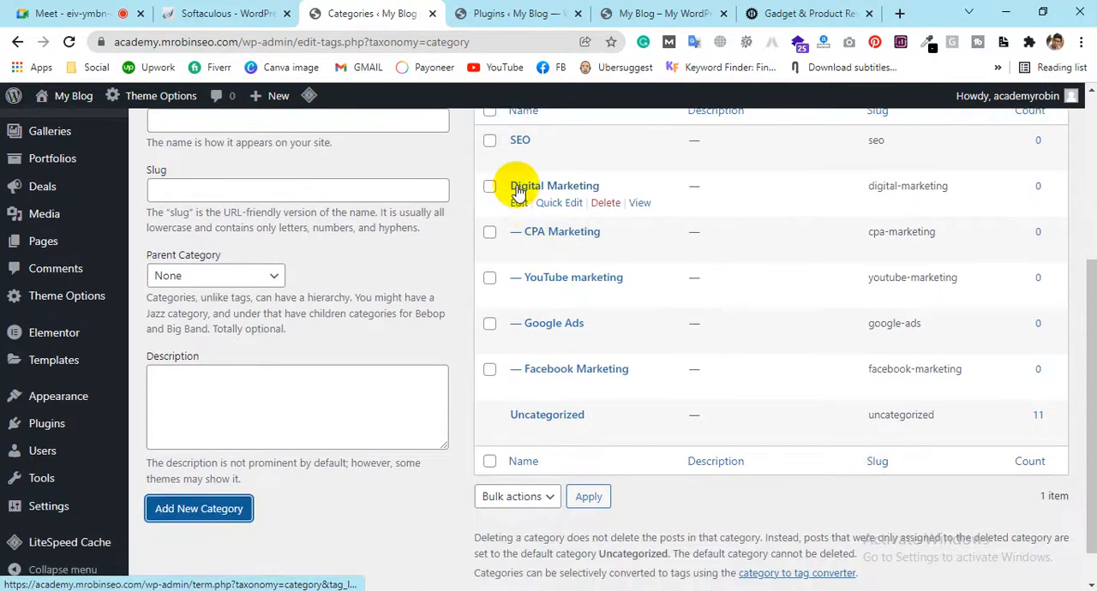
Copy "Traditional SEO" from the Notepad plan and enter it as the next category's name in WordPress
{"action": "scroll", "coordinate": [529, 370], "scroll_direction": "up", "scroll_amount": 2}
{"action": "left_click", "coordinate": [300, 281]}
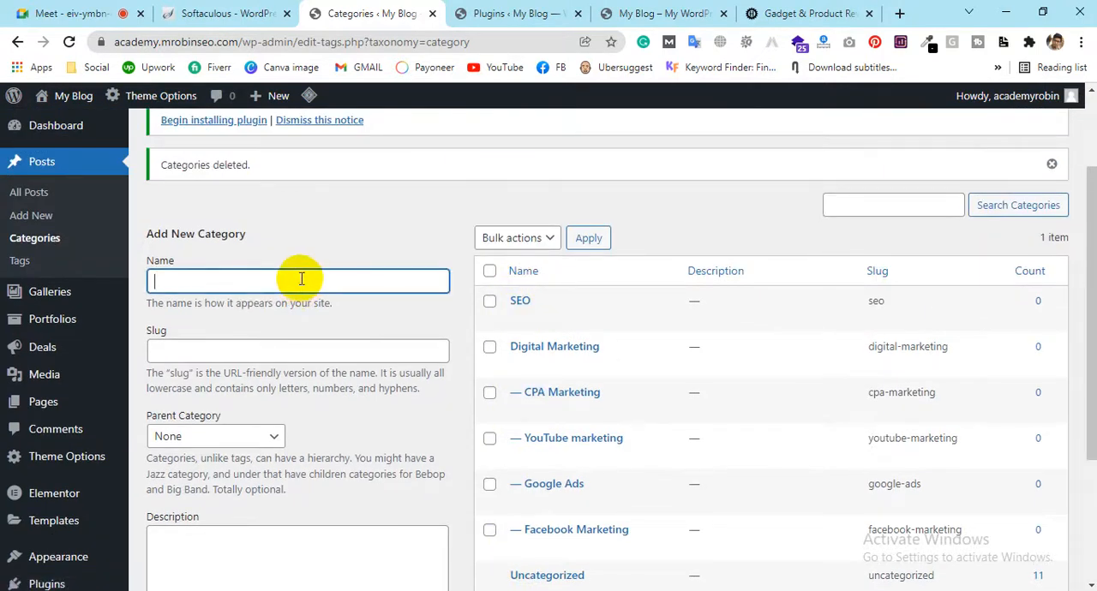
{"action": "key", "text": "alt+Tab"}
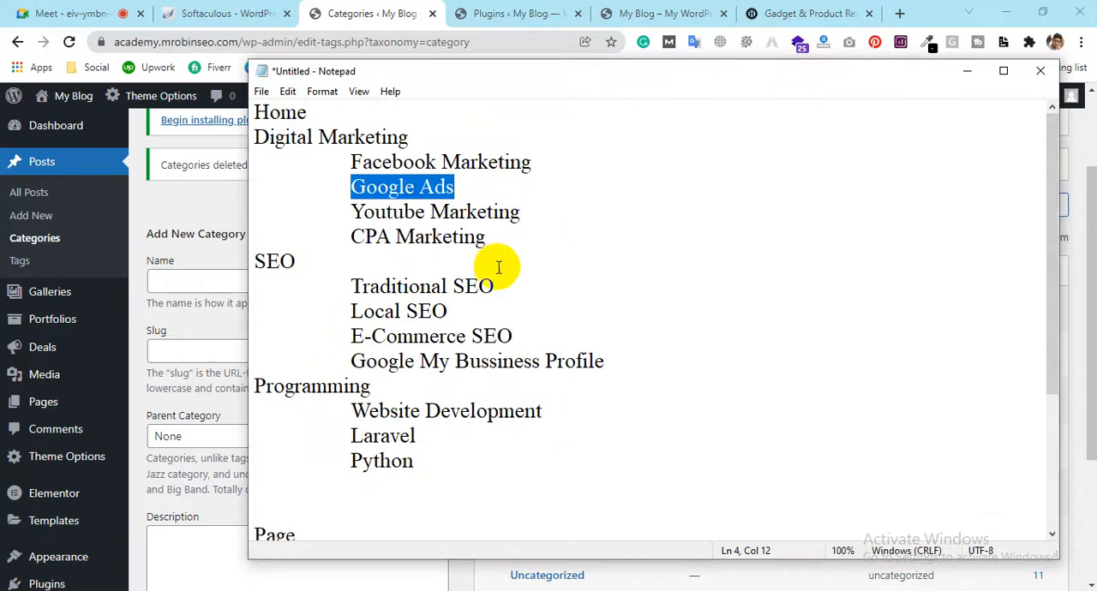
{"action": "left_click", "coordinate": [501, 285]}
{"action": "left_click_drag", "start_coordinate": [501, 284], "coordinate": [350, 284]}
{"action": "key", "text": "ctrl+c"}
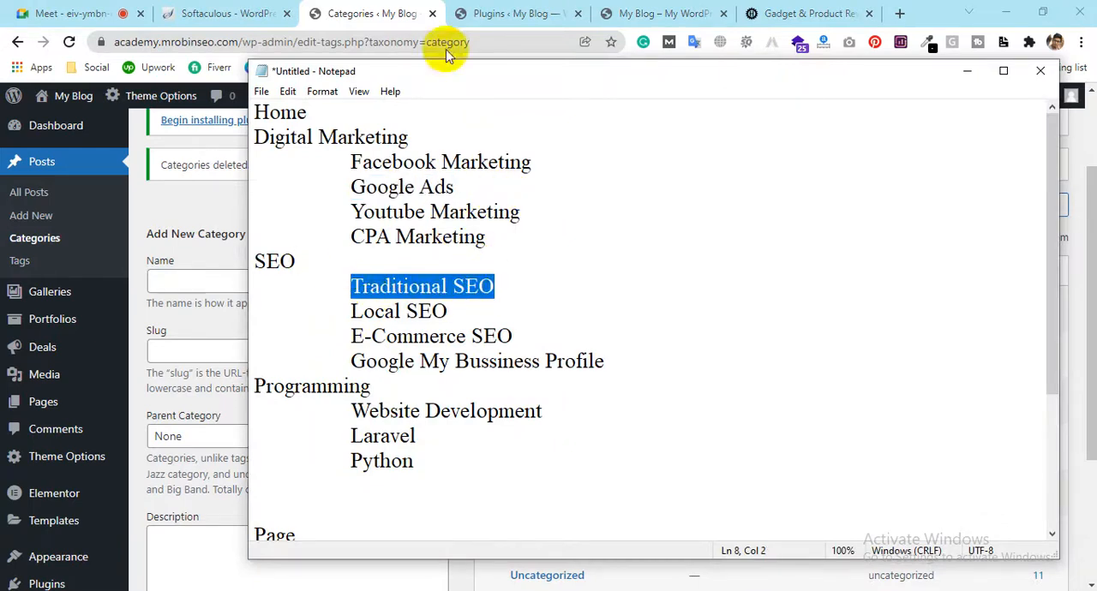
{"action": "key", "text": "alt+Tab"}
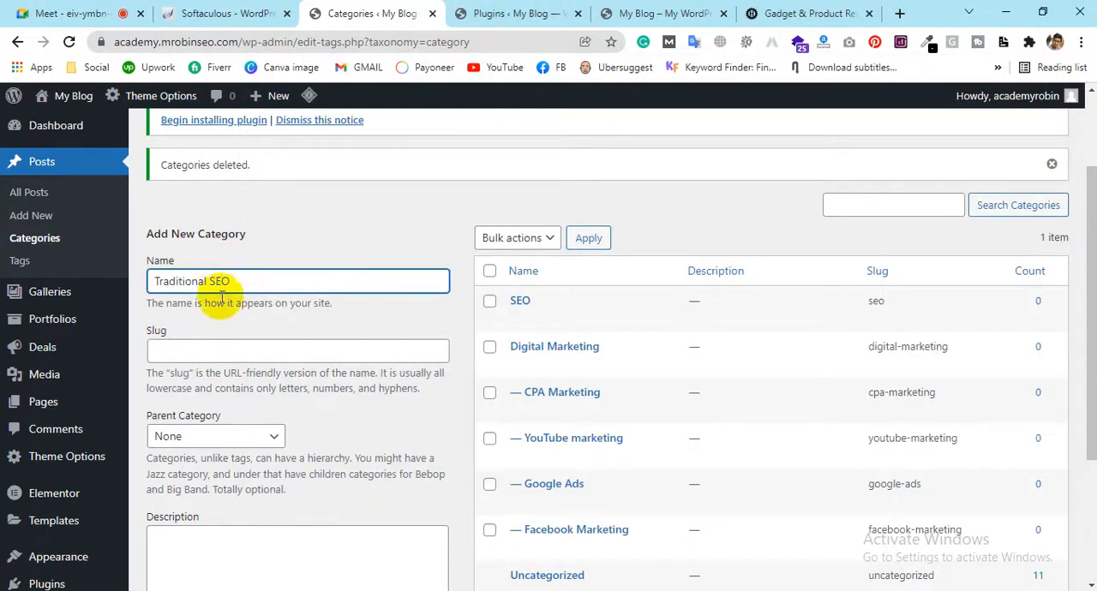
Set SEO as the parent of Traditional SEO, add the category, and check it in the category list
{"action": "left_click", "coordinate": [205, 441]}
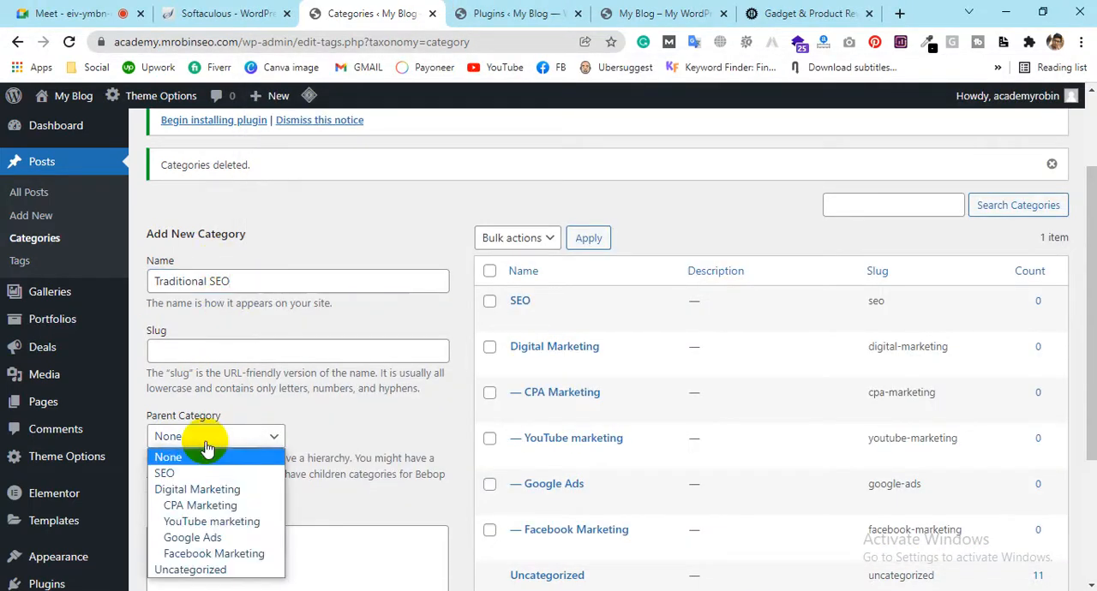
{"action": "left_click", "coordinate": [170, 477]}
{"action": "scroll", "coordinate": [282, 441], "scroll_direction": "down", "scroll_amount": 1}
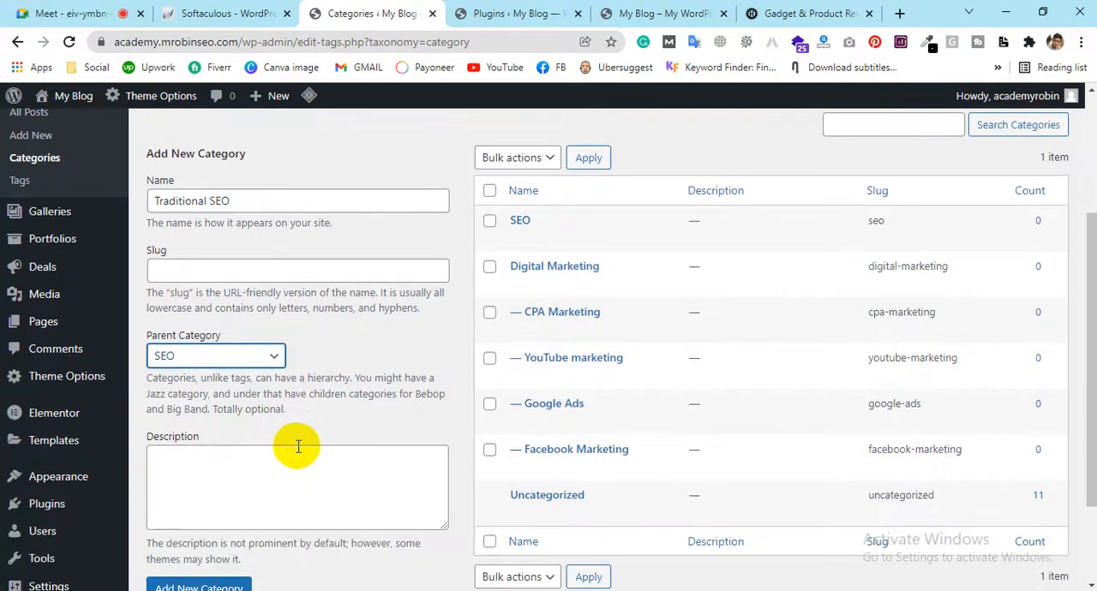
{"action": "left_click", "coordinate": [238, 194]}
{"action": "scroll", "coordinate": [238, 428], "scroll_direction": "down", "scroll_amount": 2}
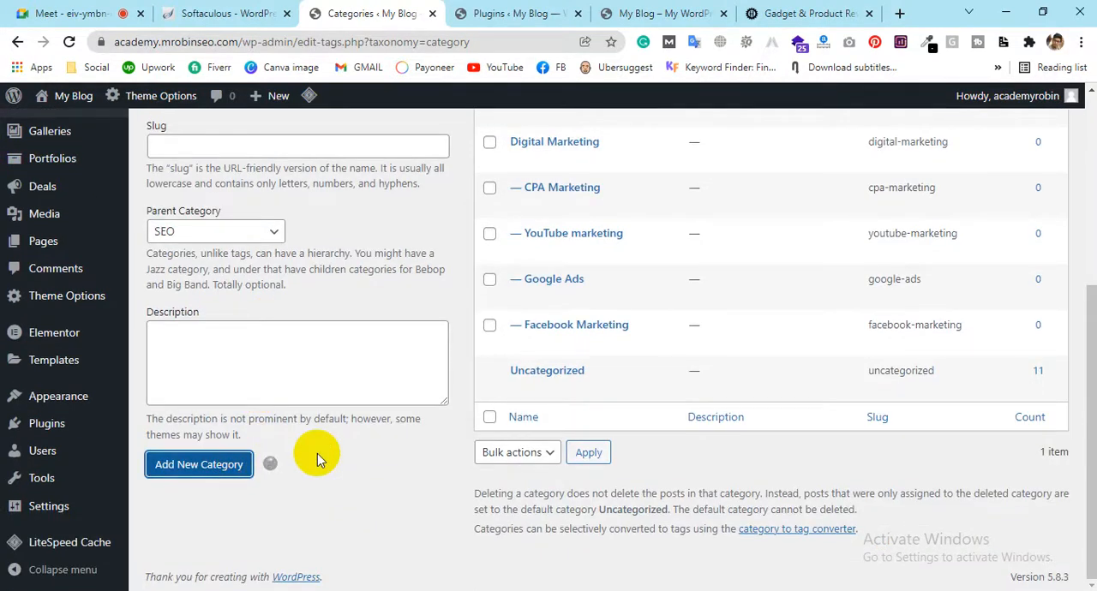
{"action": "scroll", "coordinate": [370, 458], "scroll_direction": "up", "scroll_amount": 3}
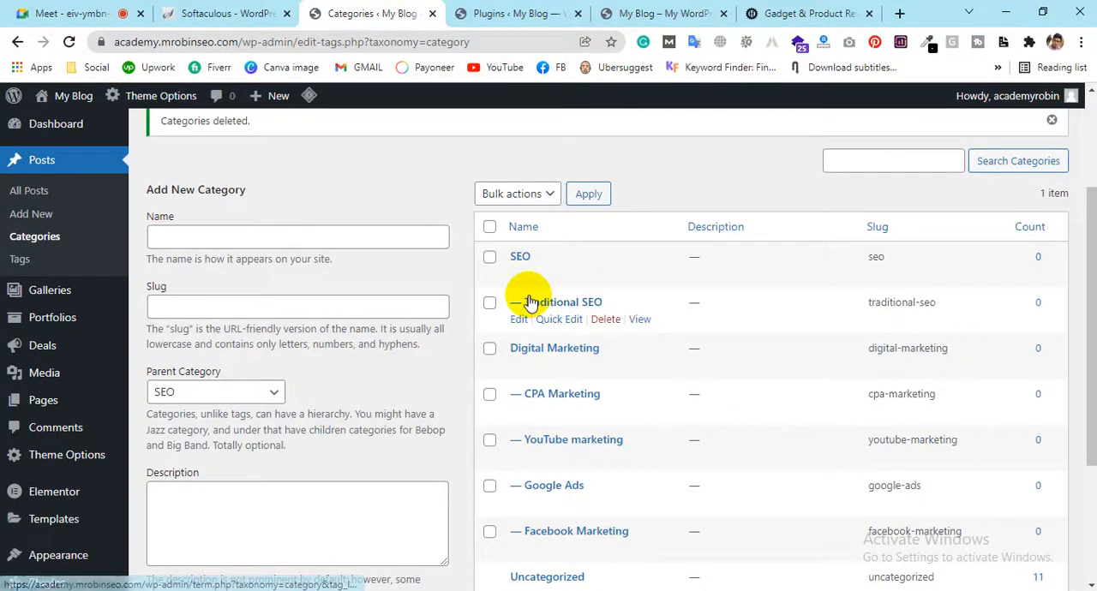
Enter "Local SEO" as the next category's name, keeping SEO as the parent category
{"action": "left_click", "coordinate": [315, 240]}
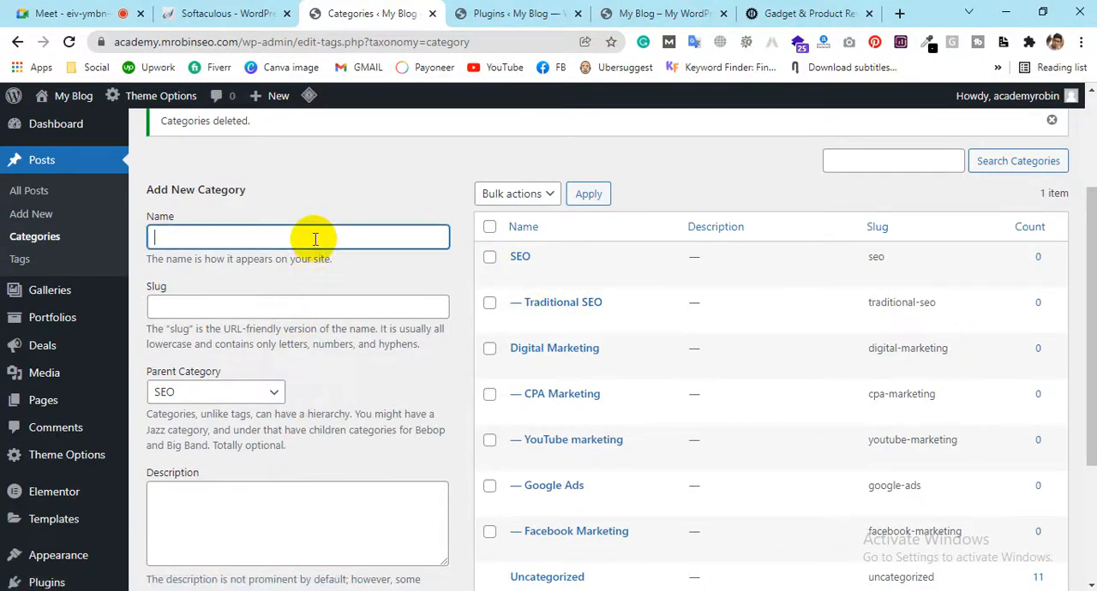
{"action": "key", "text": "ctrl+l"}
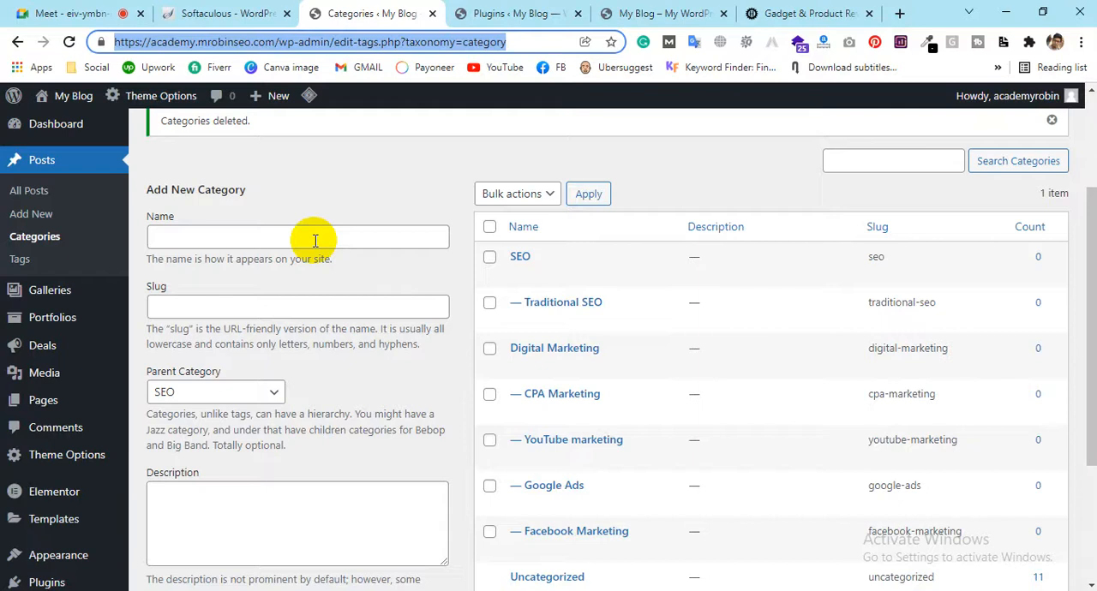
{"action": "left_click", "coordinate": [315, 241]}
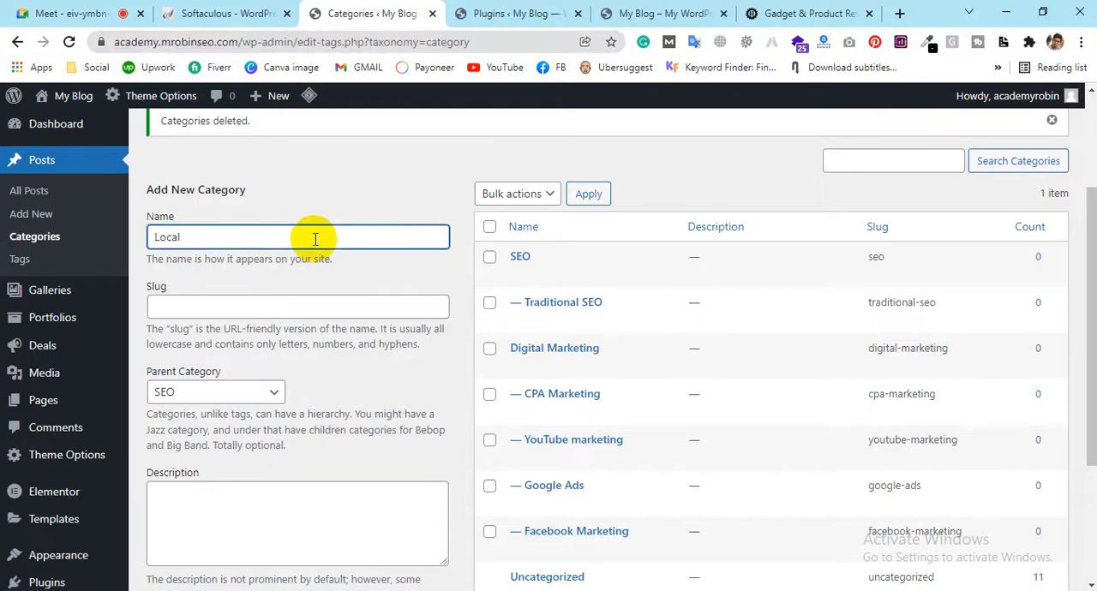
Close the Softaculous browser tab and add Local SEO as a subcategory of SEO
{"action": "left_click", "coordinate": [5, 3]}
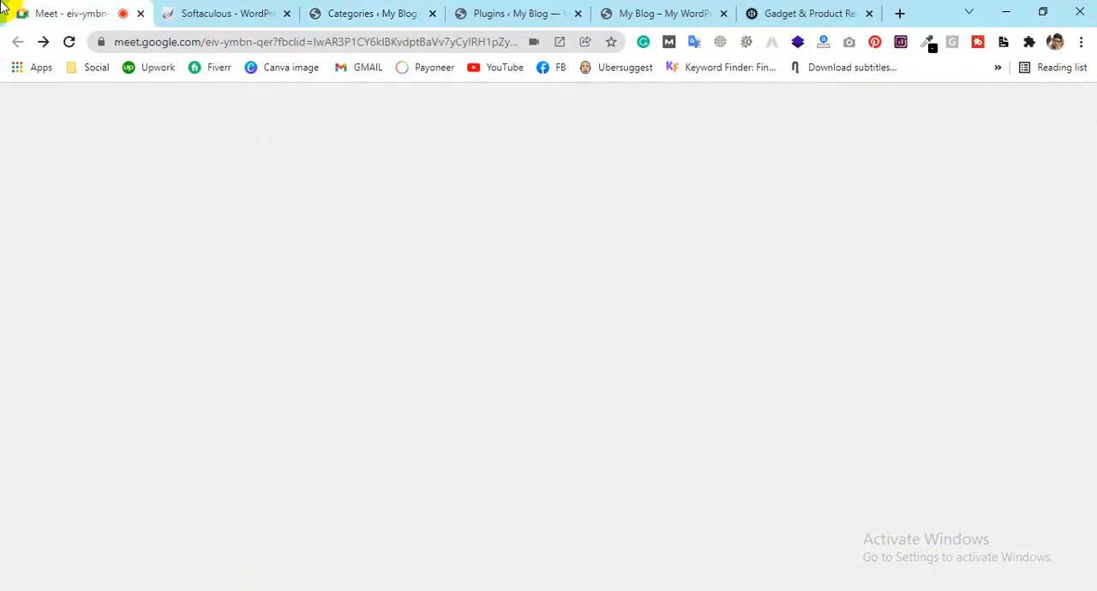
{"action": "left_click", "coordinate": [249, 7]}
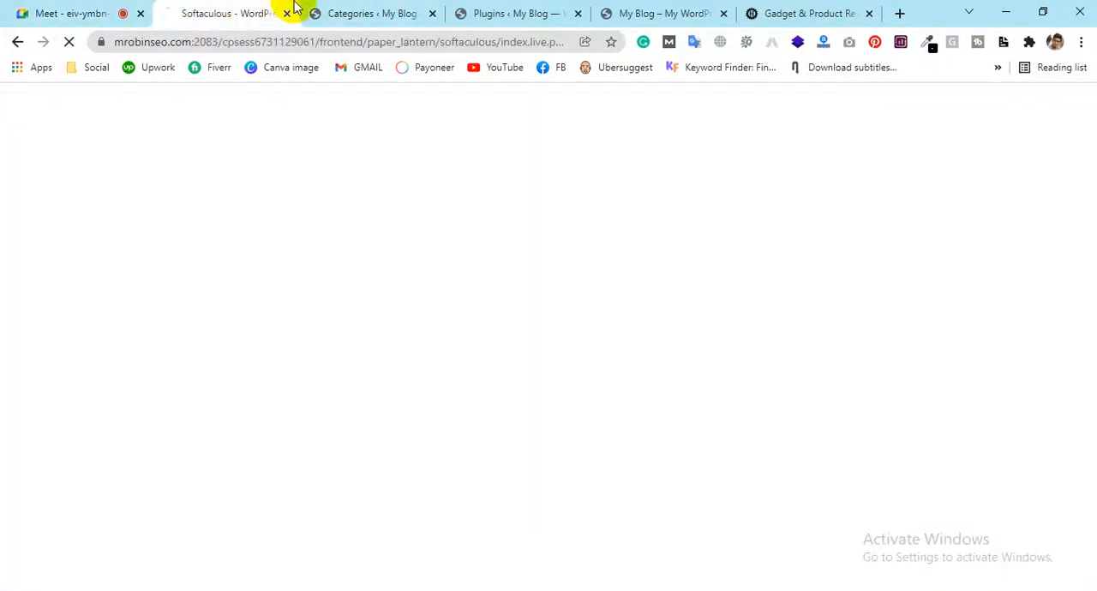
{"action": "left_click", "coordinate": [403, 12]}
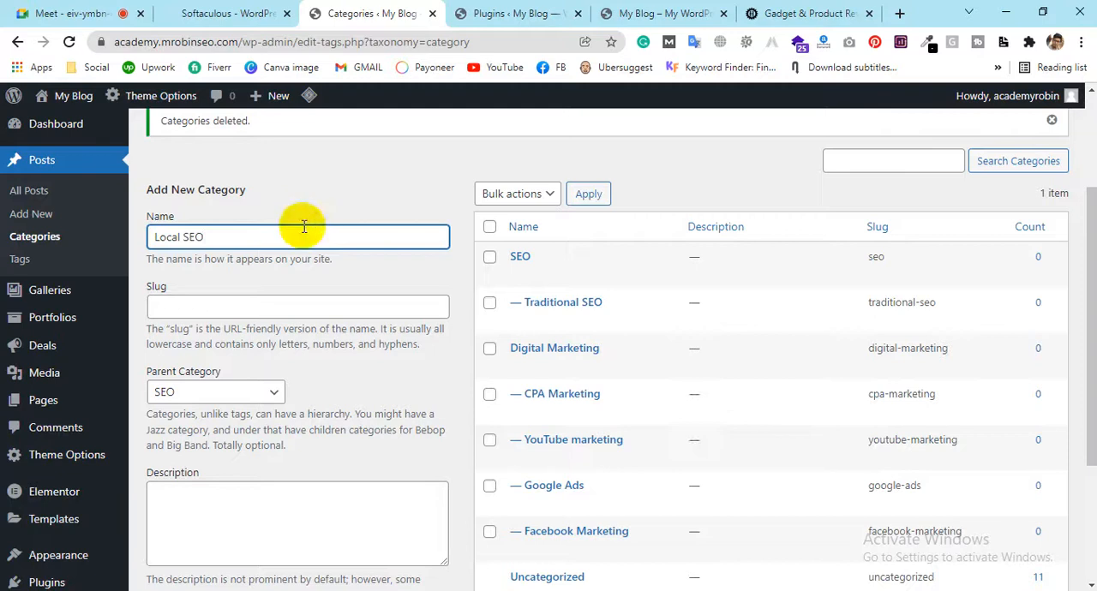
{"action": "left_click", "coordinate": [286, 13]}
{"action": "scroll", "coordinate": [186, 297], "scroll_direction": "down", "scroll_amount": 1}
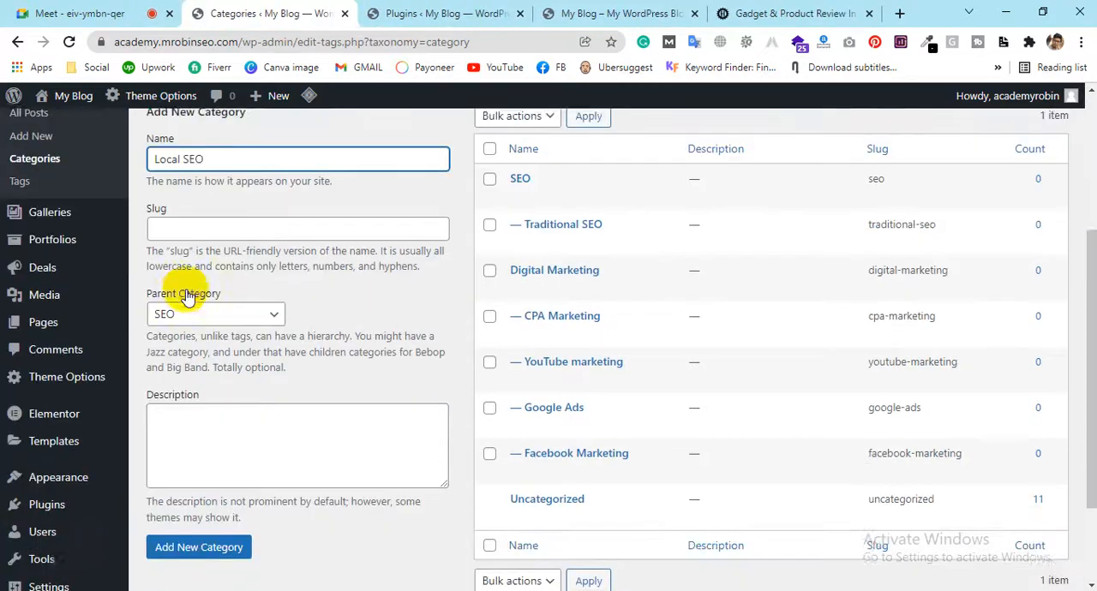
{"action": "left_click", "coordinate": [190, 553]}
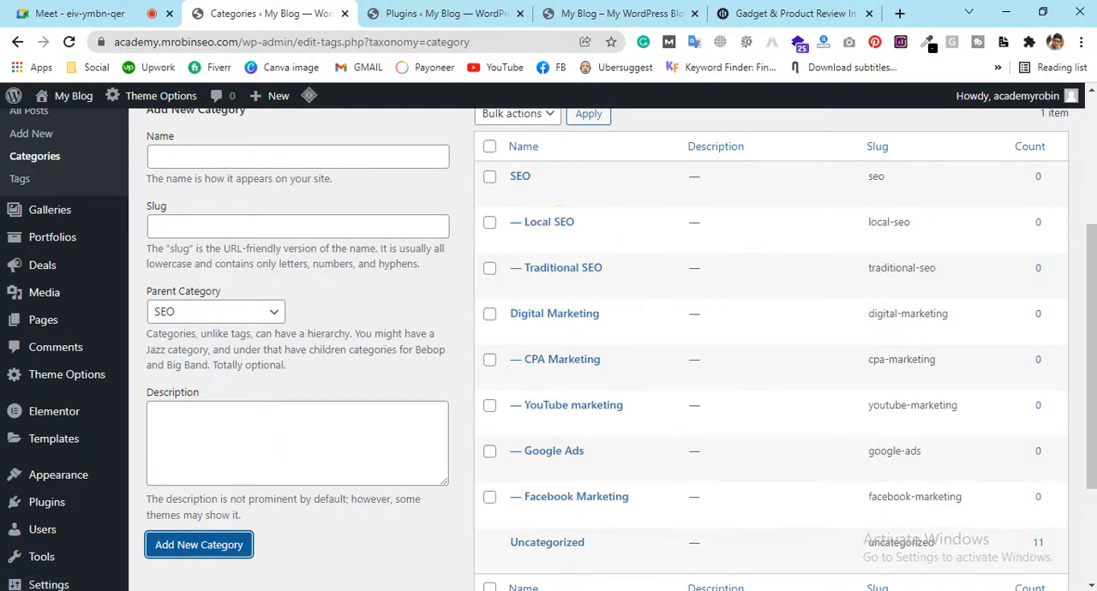
Copy "Google My Bussiness Profile" from the Notepad plan, add it in WordPress as a subcategory of SEO, and return to the plan
{"action": "key", "text": "alt+Tab"}
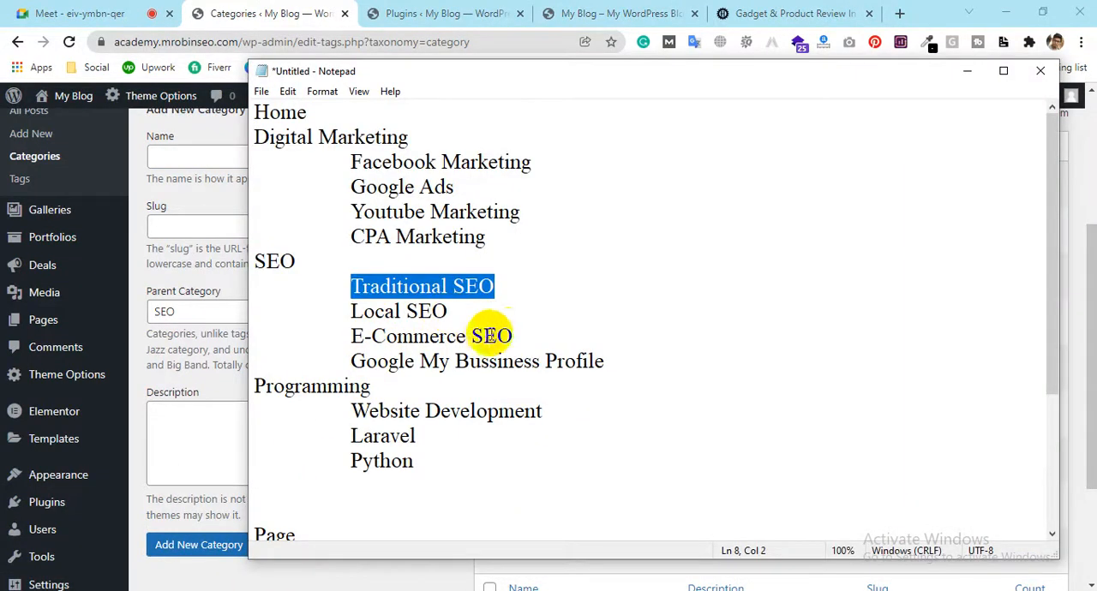
{"action": "left_click", "coordinate": [662, 366]}
{"action": "left_click_drag", "start_coordinate": [662, 366], "coordinate": [340, 360]}
{"action": "key", "text": "ctrl+c"}
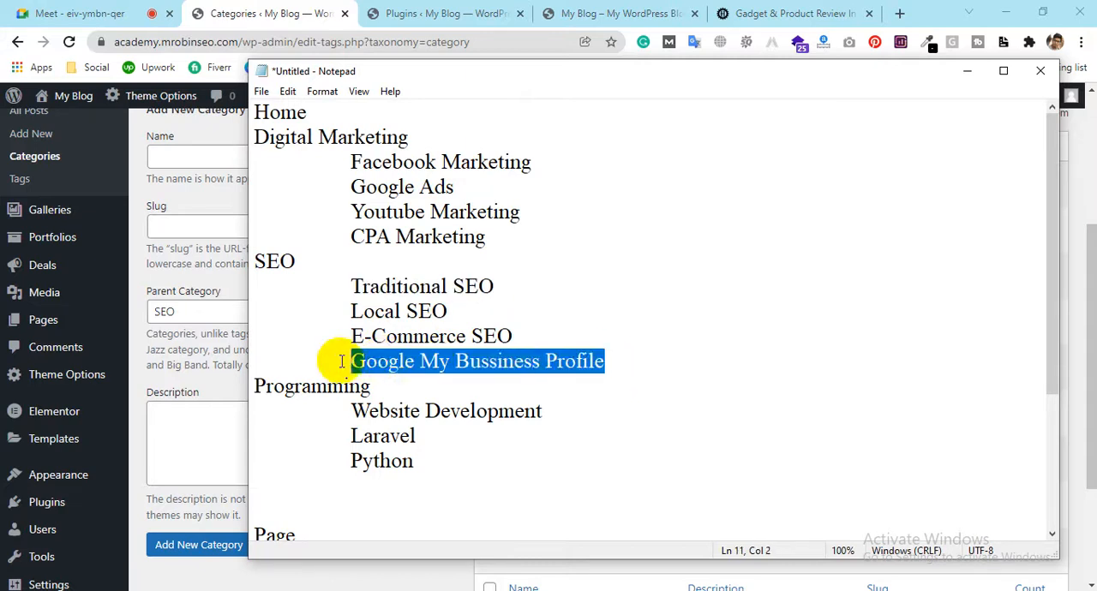
{"action": "key", "text": "alt+Tab"}
{"action": "left_click", "coordinate": [269, 155]}
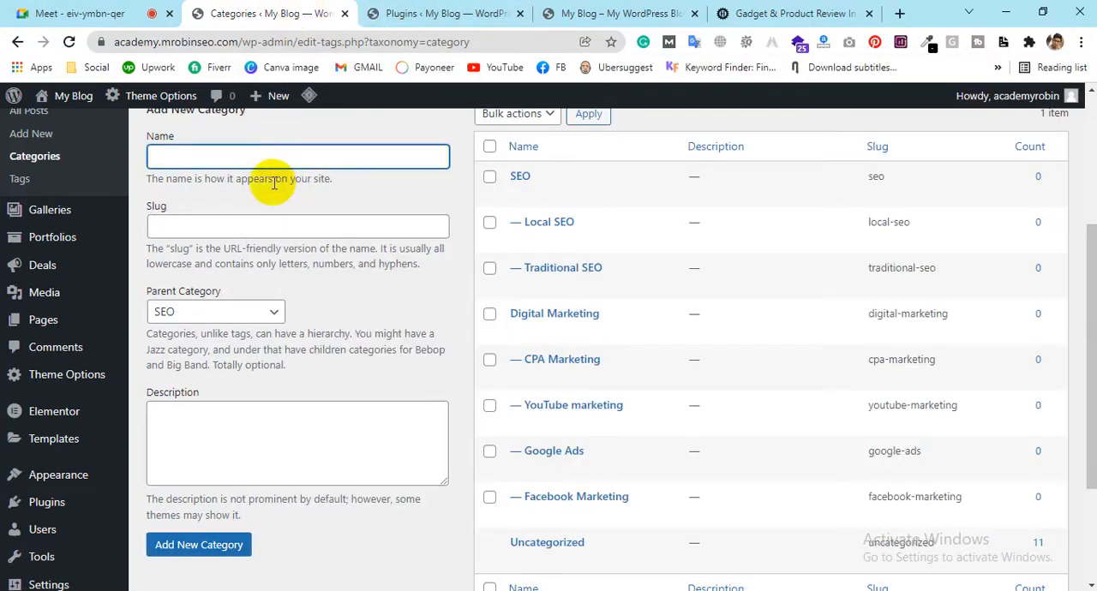
{"action": "key", "text": "ctrl+v"}
{"action": "left_click", "coordinate": [200, 555]}
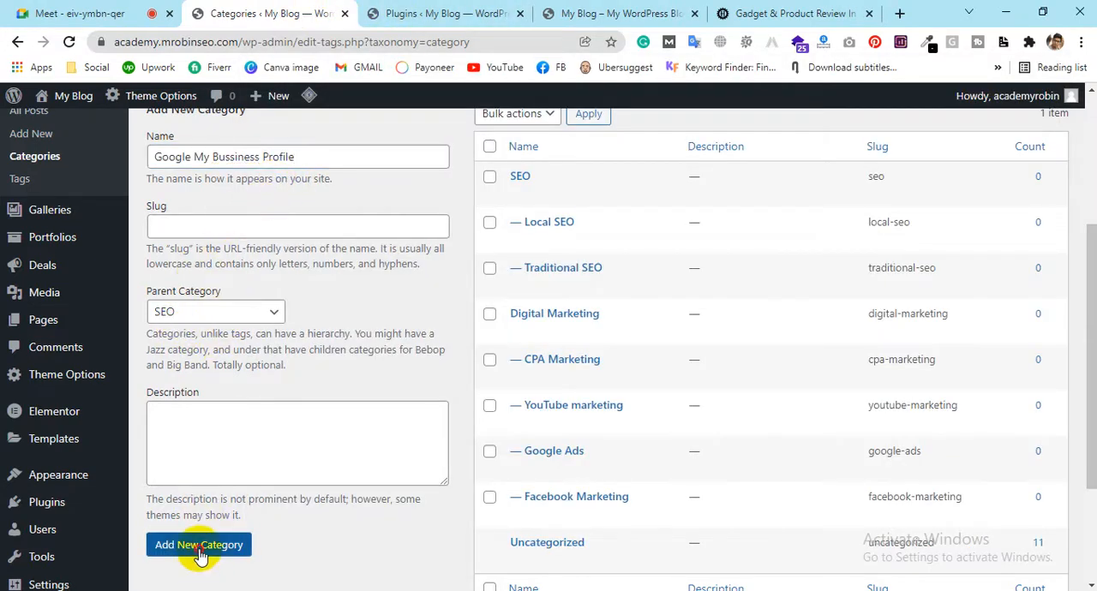
{"action": "key", "text": "alt+Tab"}
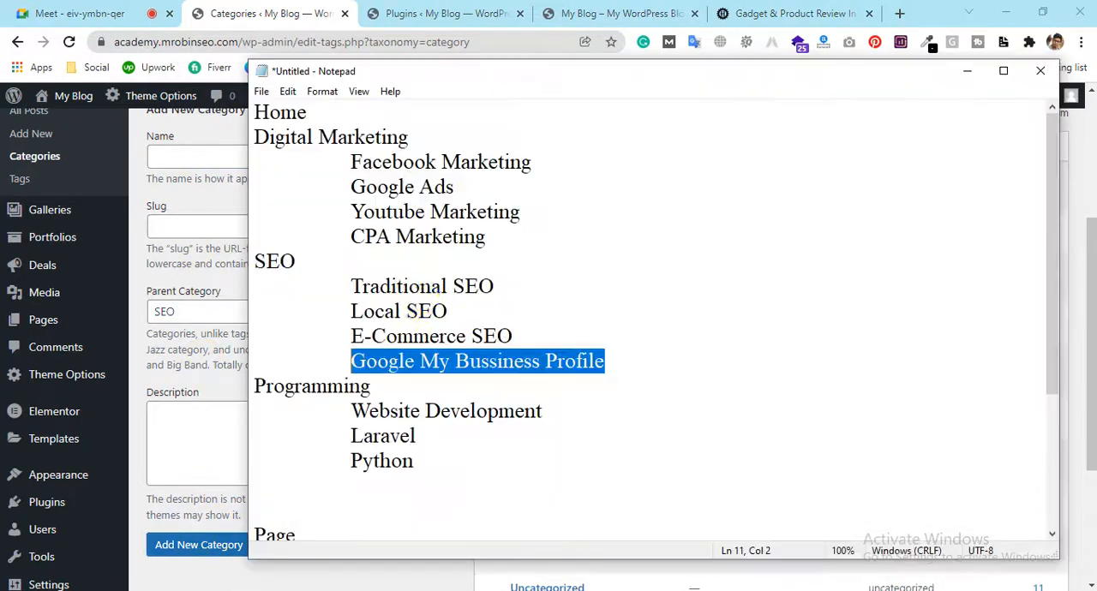
Copy "E-Commerce SEO" from the Notepad plan and add it in WordPress as a subcategory of SEO
{"action": "left_click_drag", "start_coordinate": [512, 336], "coordinate": [320, 336]}
{"action": "key", "text": "ctrl+c"}
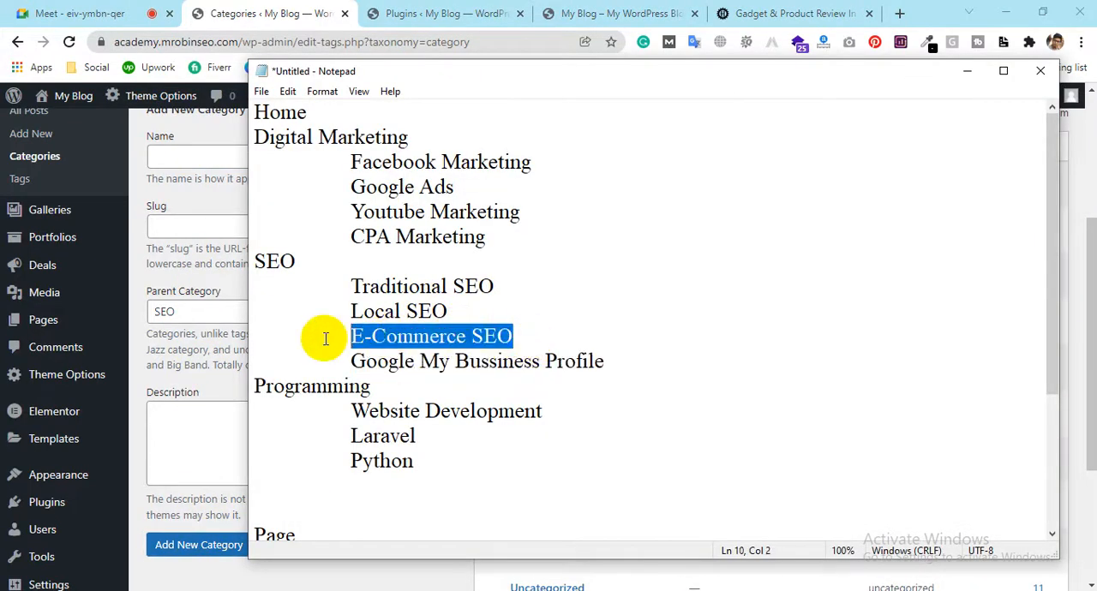
{"action": "left_click", "coordinate": [368, 48]}
{"action": "left_click", "coordinate": [261, 160]}
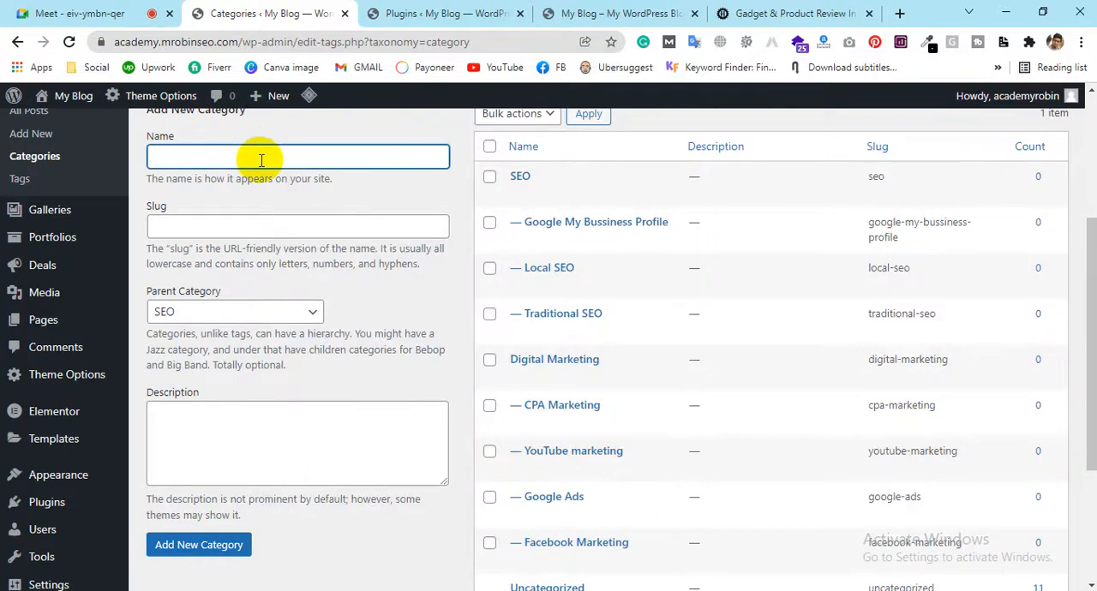
{"action": "key", "text": "ctrl+v"}
{"action": "left_click", "coordinate": [216, 551]}
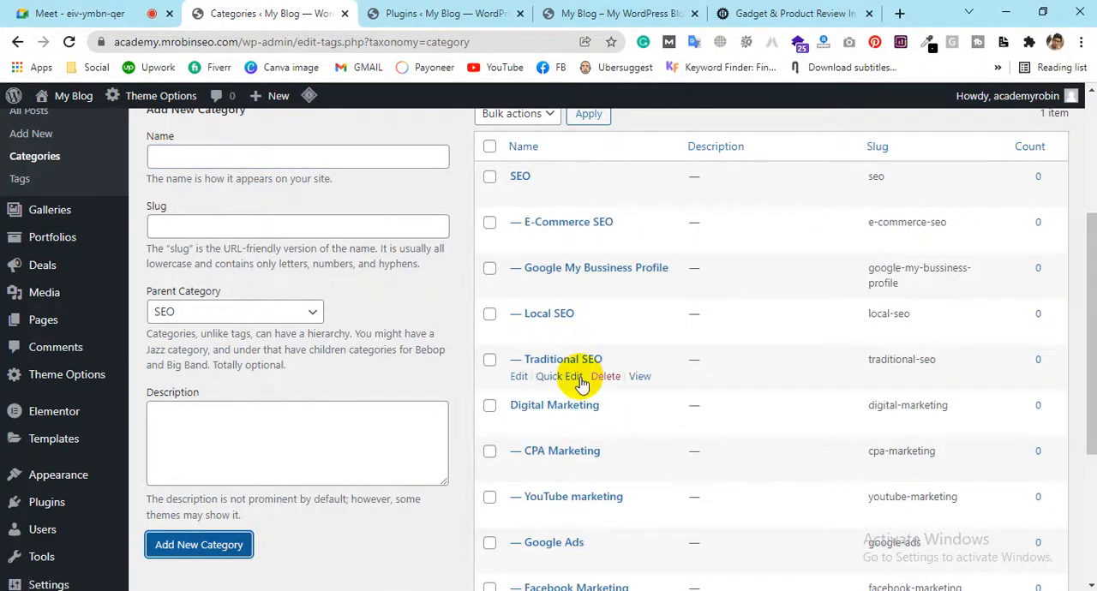
Copy "Programming" from the Notepad plan and add it as a top-level category with the parent set to None
{"action": "left_click", "coordinate": [220, 590]}
{"action": "left_click_drag", "start_coordinate": [378, 388], "coordinate": [239, 375]}
{"action": "left_click_drag", "start_coordinate": [374, 387], "coordinate": [247, 394]}
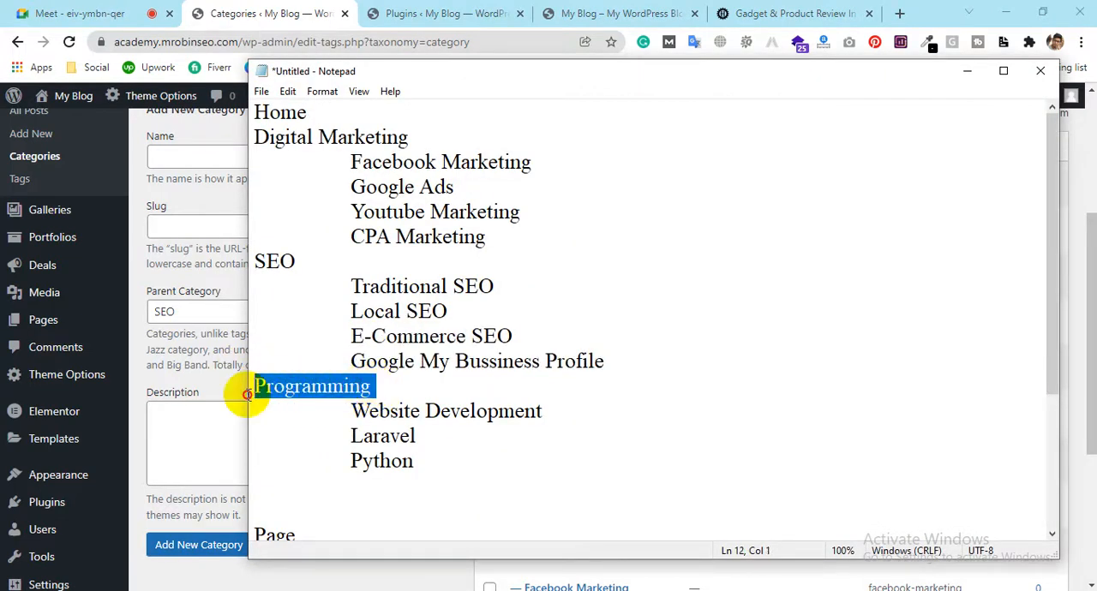
{"action": "left_click", "coordinate": [284, 12]}
{"action": "left_click", "coordinate": [258, 152]}
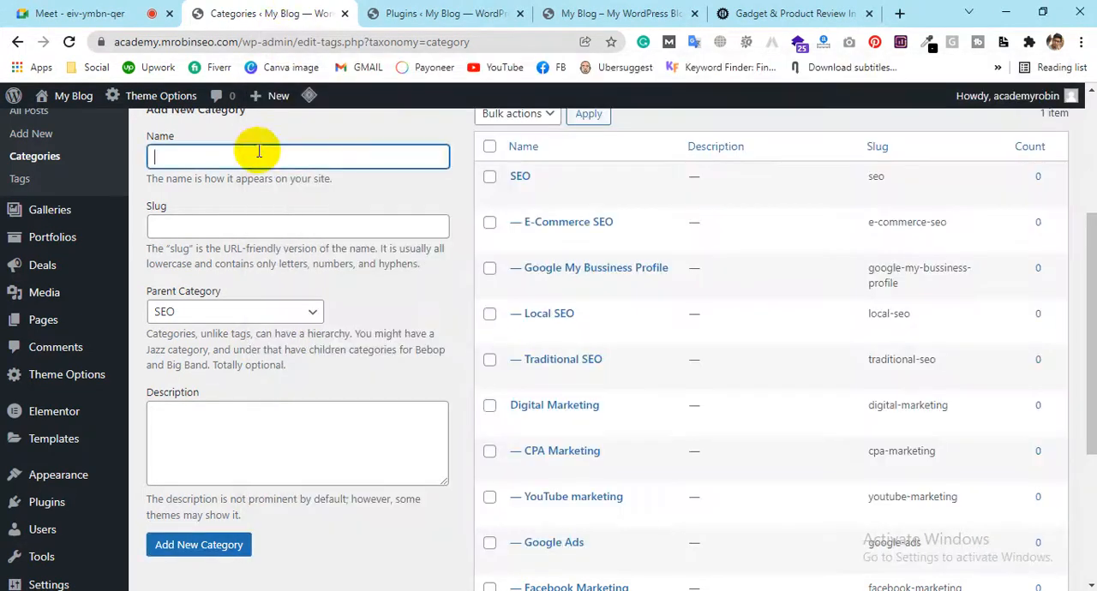
{"action": "left_click", "coordinate": [244, 312]}
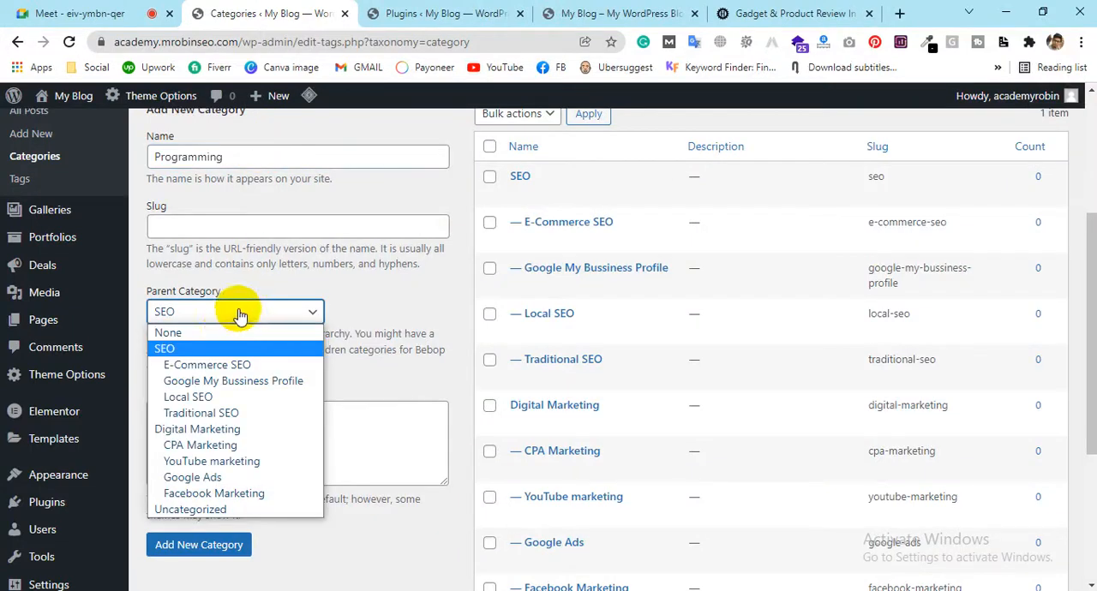
{"action": "left_click", "coordinate": [228, 328]}
{"action": "left_click", "coordinate": [195, 545]}
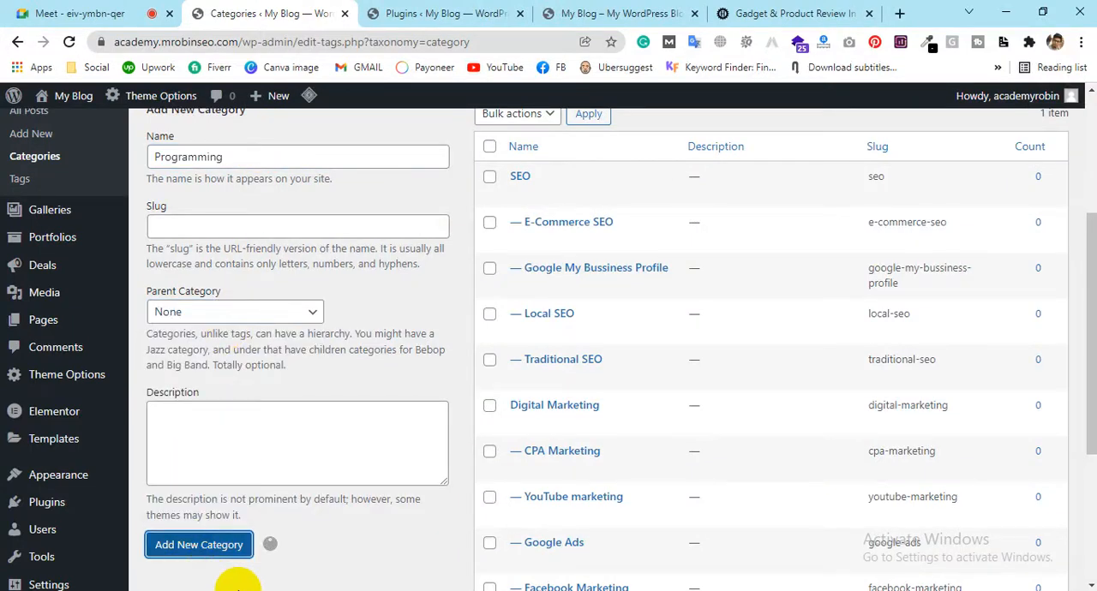
Copy "Website Development" from the Notepad plan and add it as a category with Programming as its parent
{"action": "key", "text": "alt+Tab"}
{"action": "left_click_drag", "start_coordinate": [544, 412], "coordinate": [343, 411]}
{"action": "left_click", "coordinate": [205, 147]}
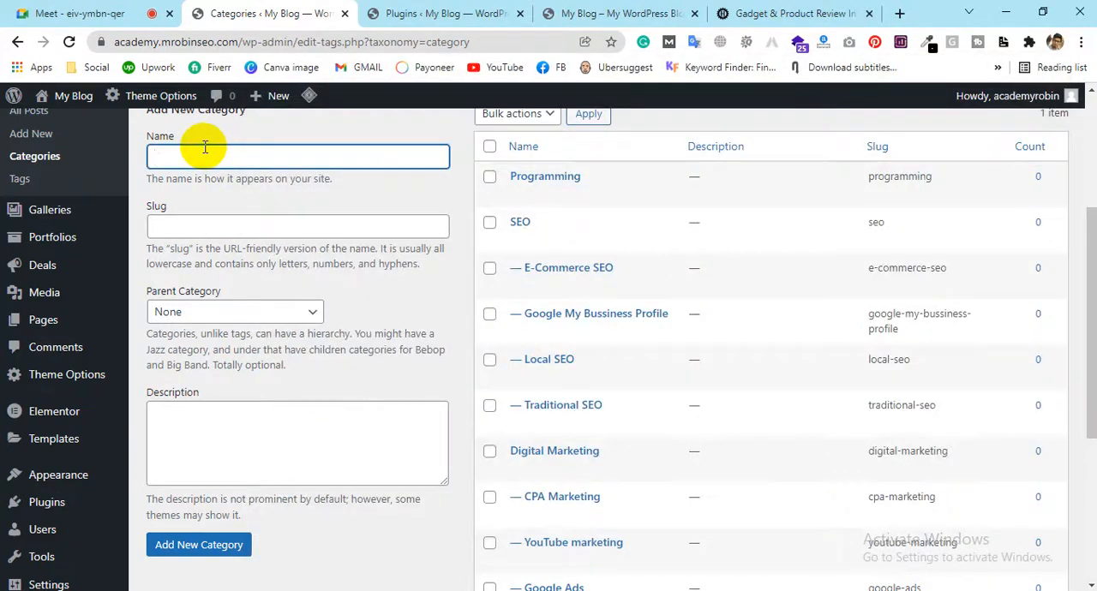
{"action": "left_click", "coordinate": [218, 315]}
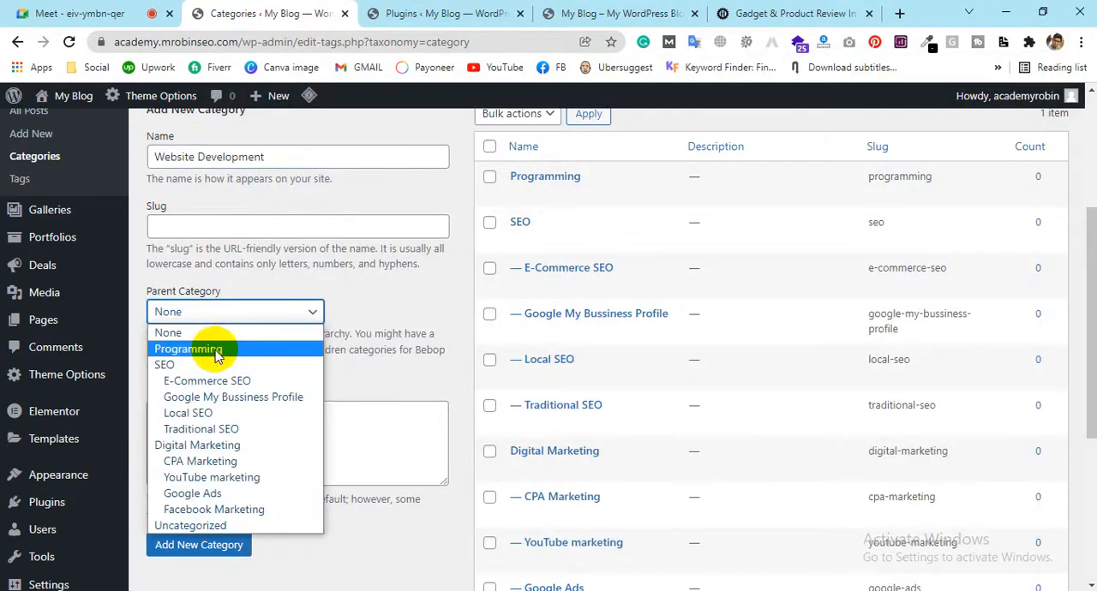
{"action": "left_click", "coordinate": [217, 349]}
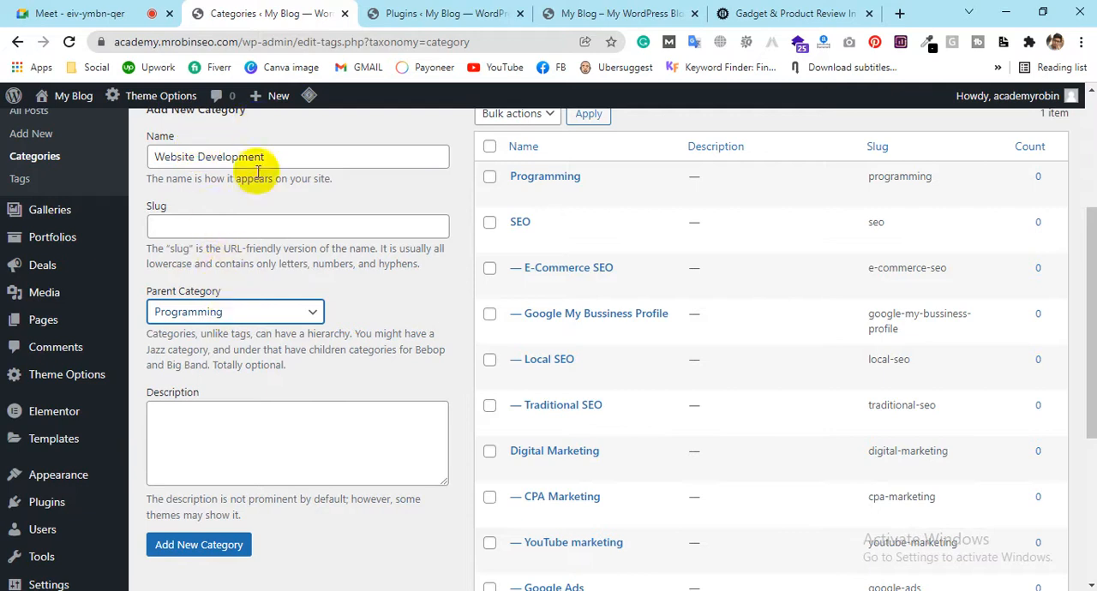
{"action": "left_click", "coordinate": [210, 544]}
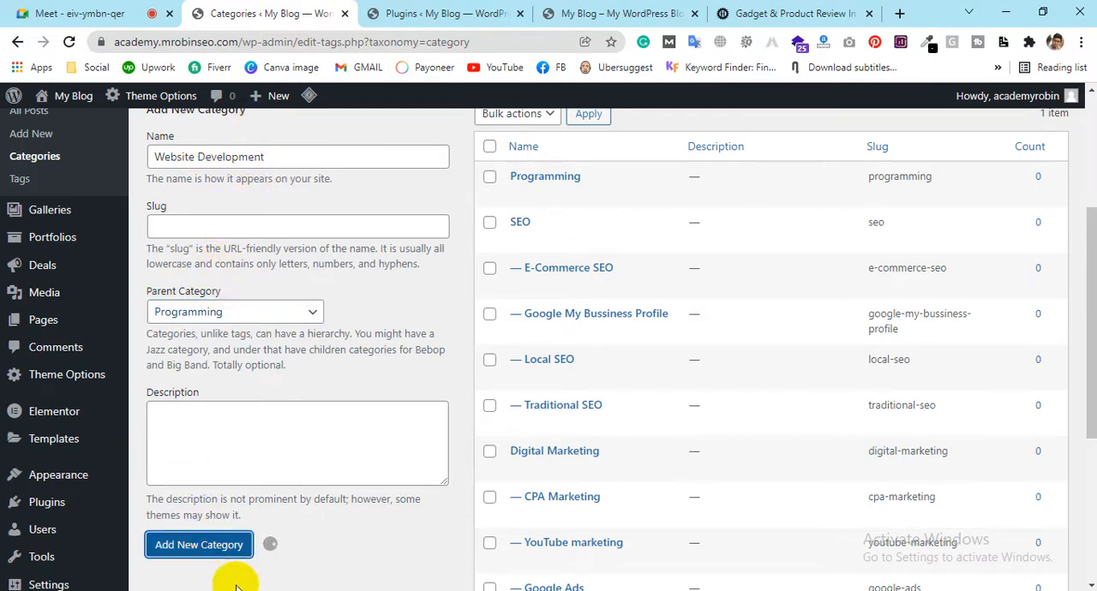
Copy "Laravel" from the Notepad plan and add it as a subcategory of Programming
{"action": "key", "text": "alt+Tab"}
{"action": "left_click_drag", "start_coordinate": [416, 435], "coordinate": [351, 432]}
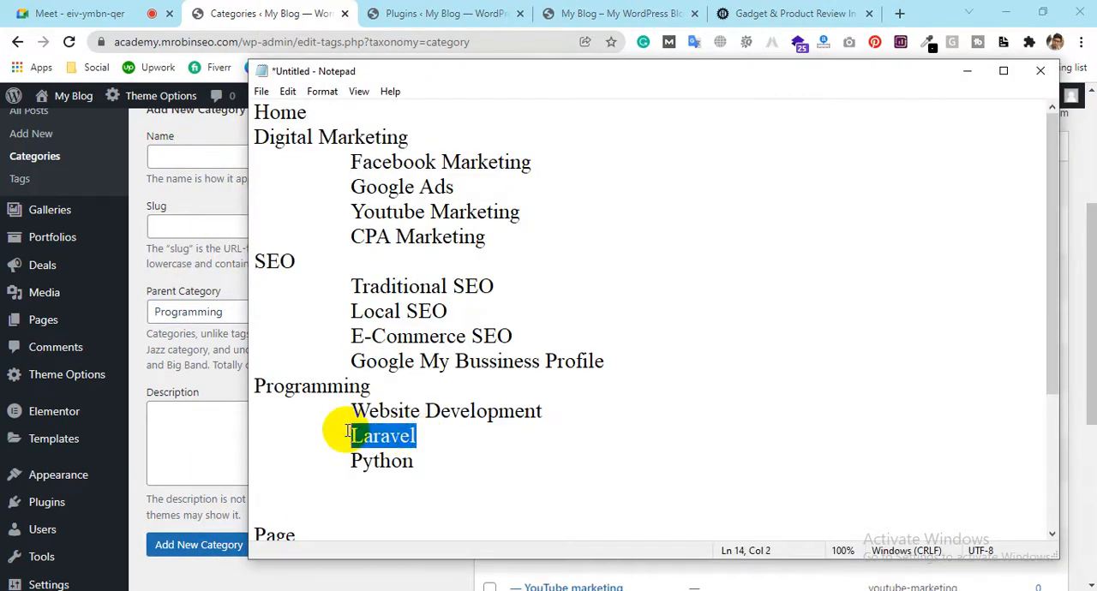
{"action": "left_click", "coordinate": [199, 158]}
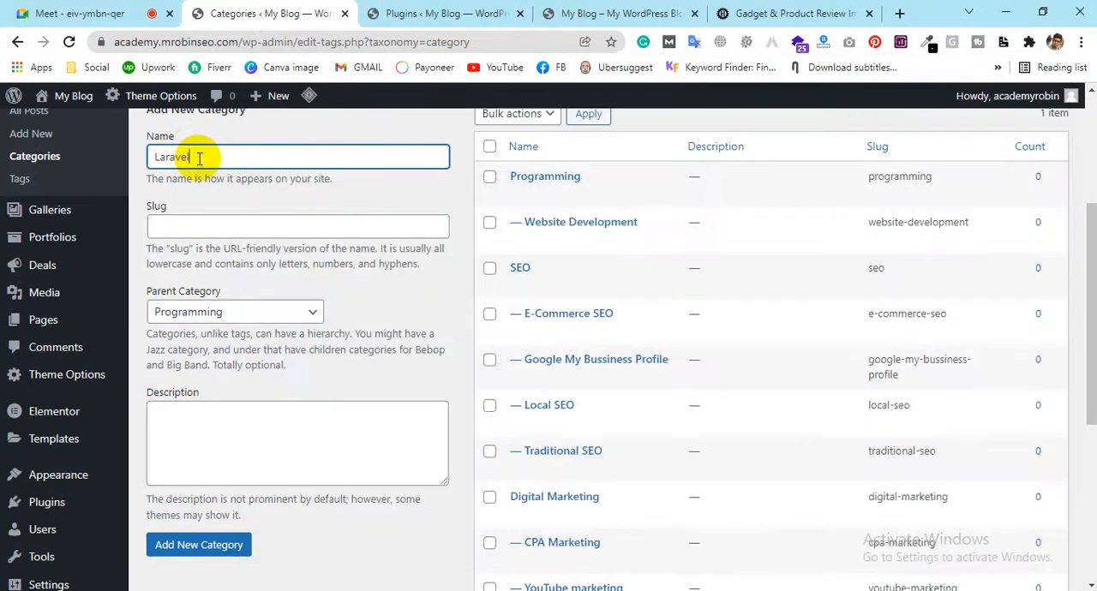
{"action": "left_click", "coordinate": [174, 548]}
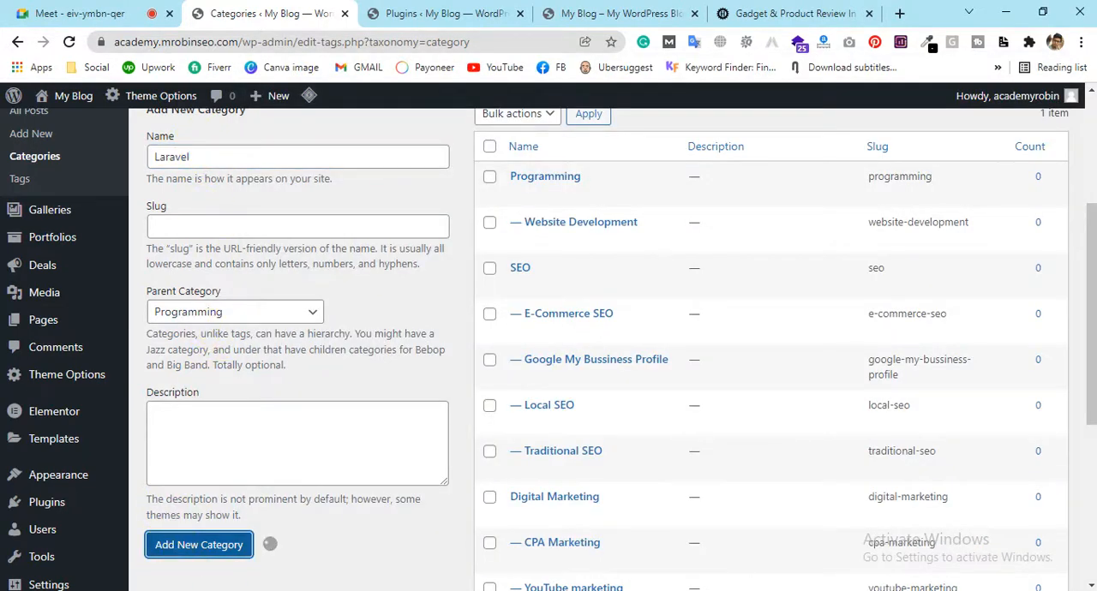
Copy "Python" from the Notepad plan and add it as a subcategory of Programming
{"action": "key", "text": "alt+Tab"}
{"action": "left_click_drag", "start_coordinate": [415, 462], "coordinate": [234, 469]}
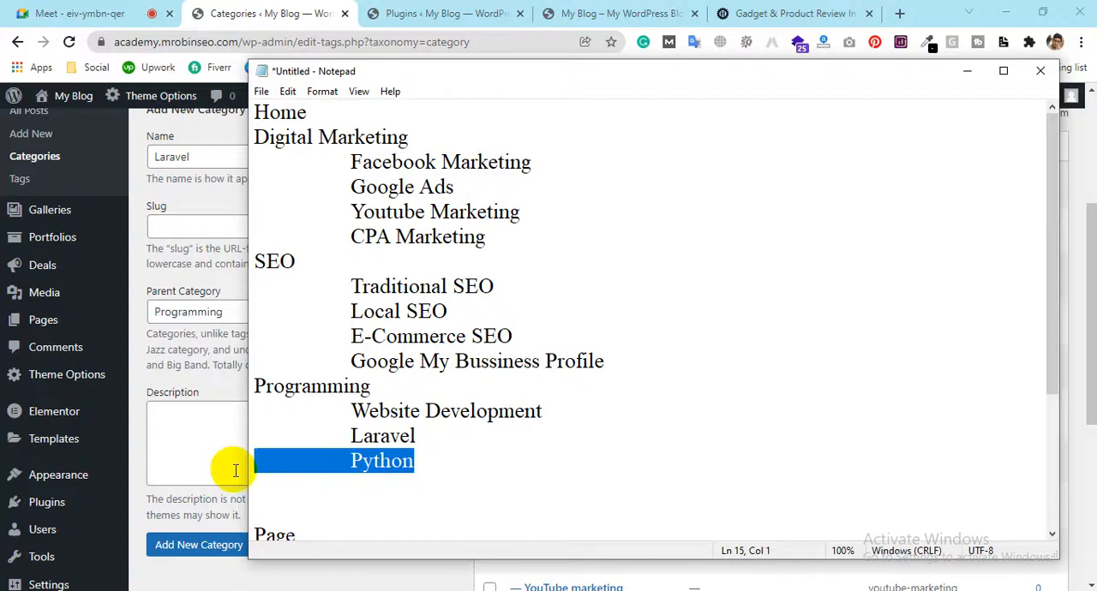
{"action": "left_click", "coordinate": [202, 152]}
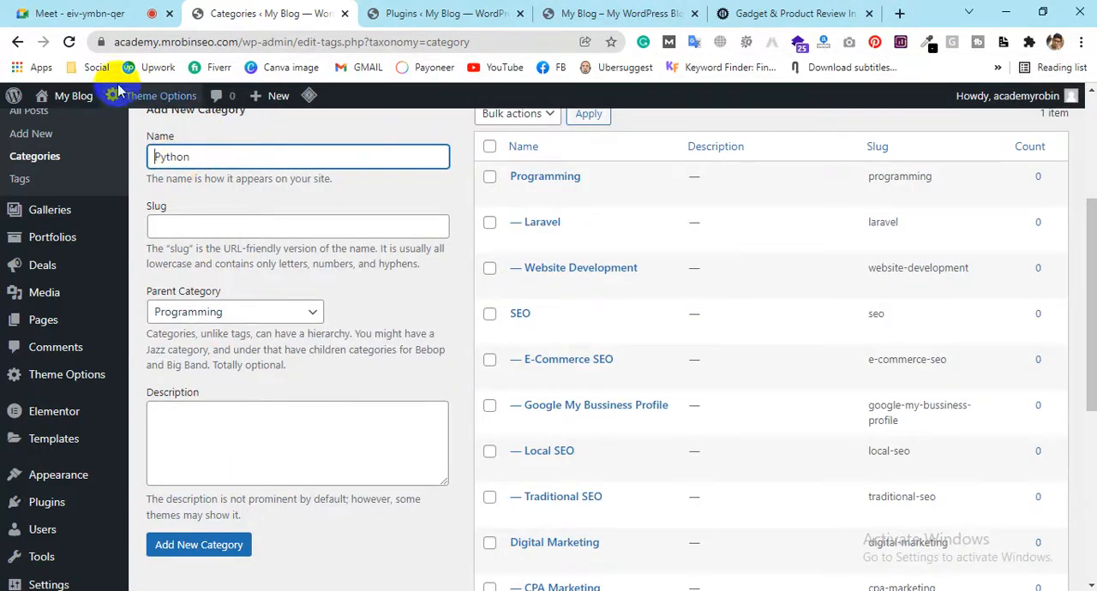
{"action": "left_click", "coordinate": [244, 550]}
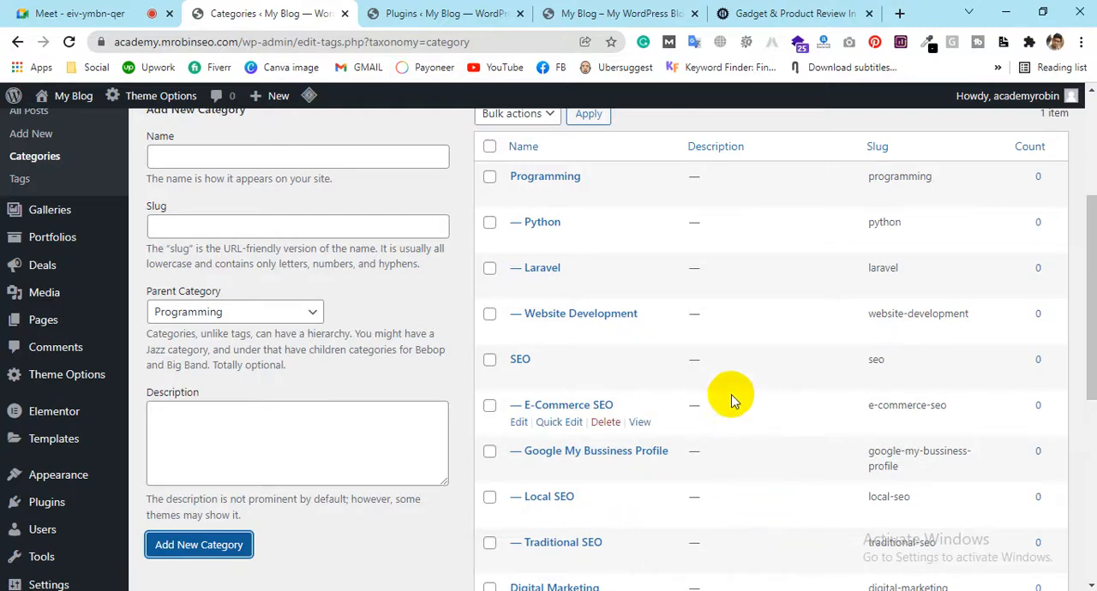
Check the finished category list and open the list of all the site's pages
{"action": "scroll", "coordinate": [729, 397], "scroll_direction": "down", "scroll_amount": 5}
{"action": "scroll", "coordinate": [729, 396], "scroll_direction": "up", "scroll_amount": 5}
{"action": "scroll", "coordinate": [729, 397], "scroll_direction": "up", "scroll_amount": 5}
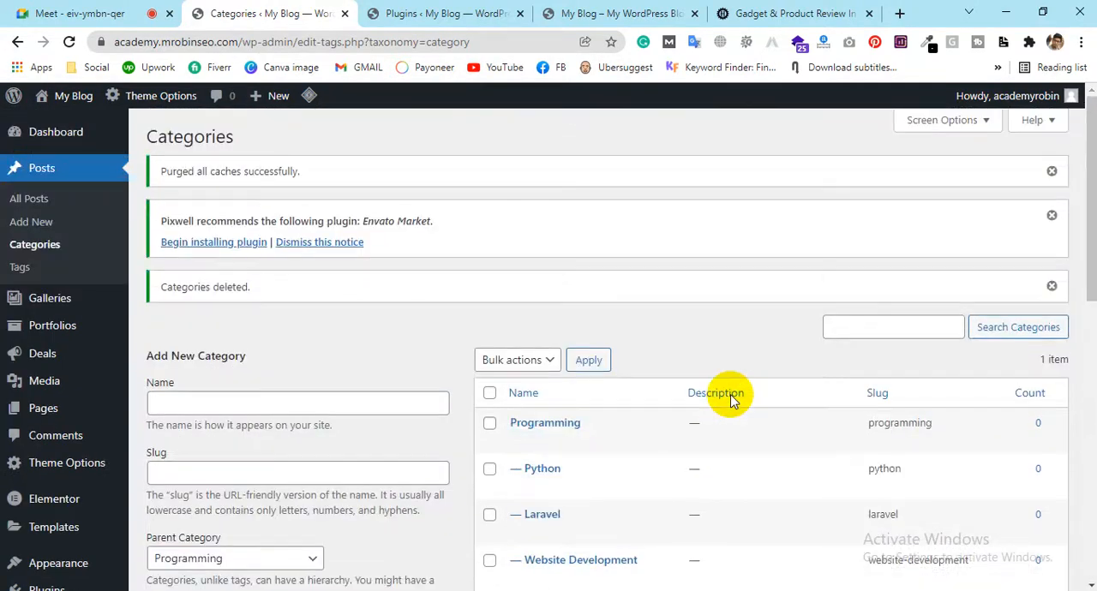
{"action": "scroll", "coordinate": [394, 230], "scroll_direction": "down", "scroll_amount": 1}
{"action": "scroll", "coordinate": [395, 231], "scroll_direction": "down", "scroll_amount": 2}
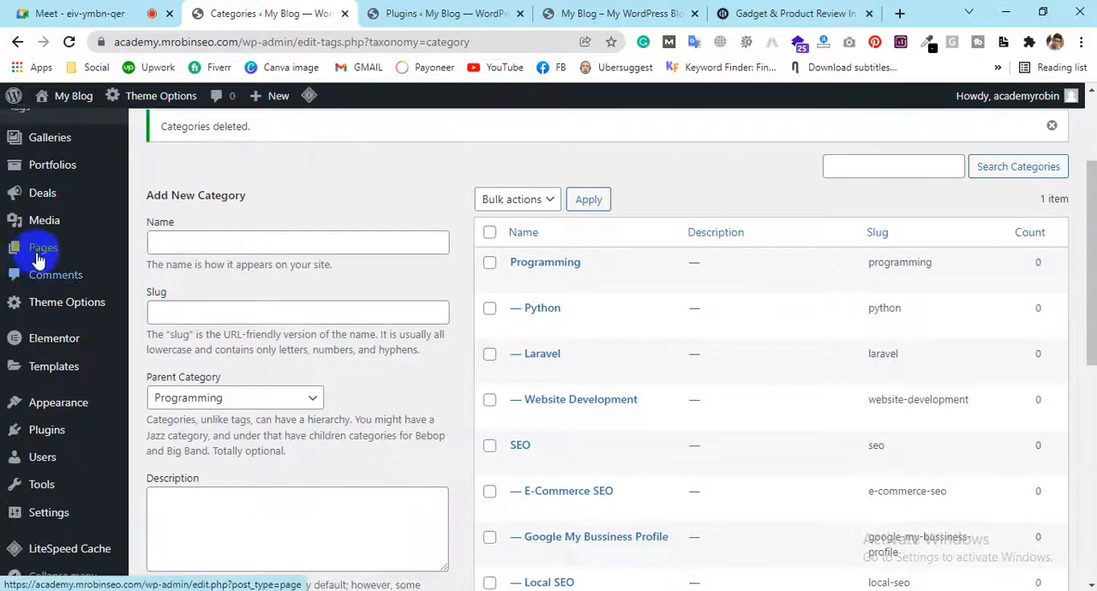
{"action": "left_click", "coordinate": [38, 253]}
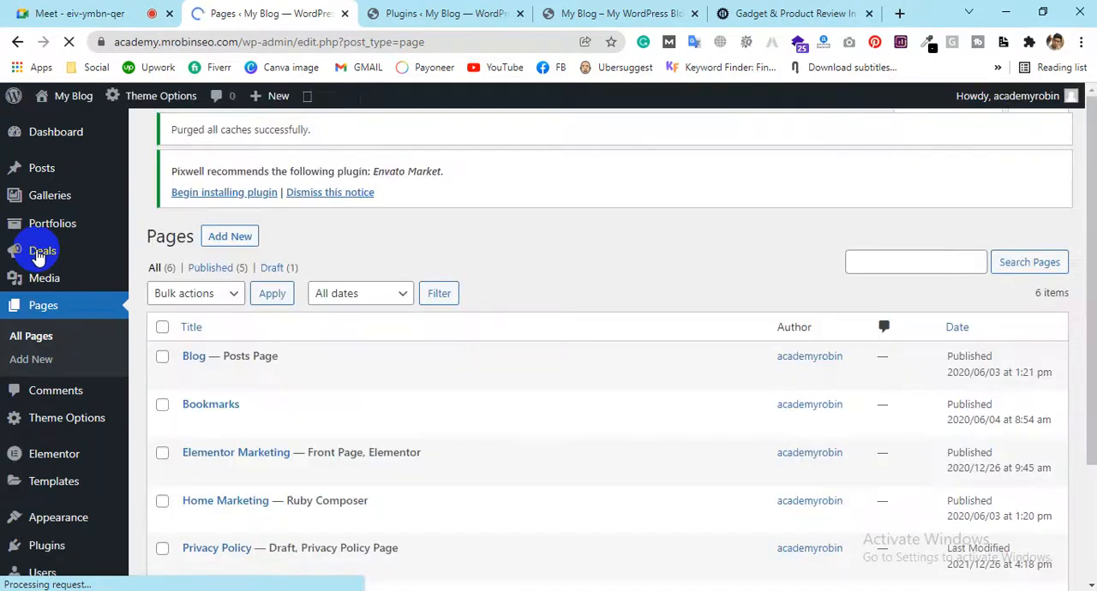
{"action": "scroll", "coordinate": [313, 307], "scroll_direction": "down", "scroll_amount": 3}
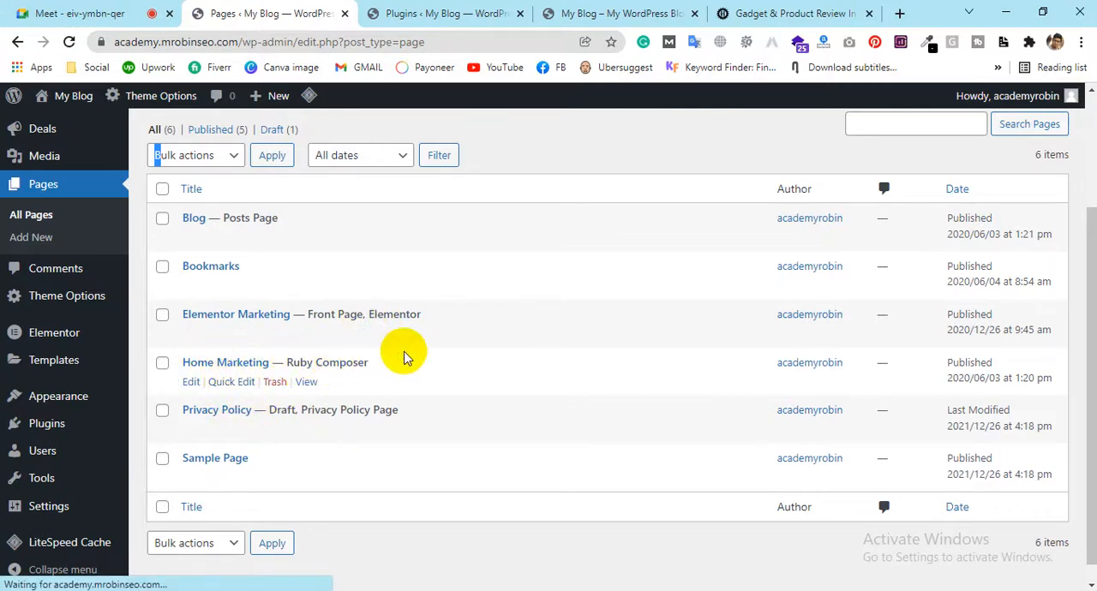
{"action": "scroll", "coordinate": [404, 356], "scroll_direction": "down", "scroll_amount": 1}
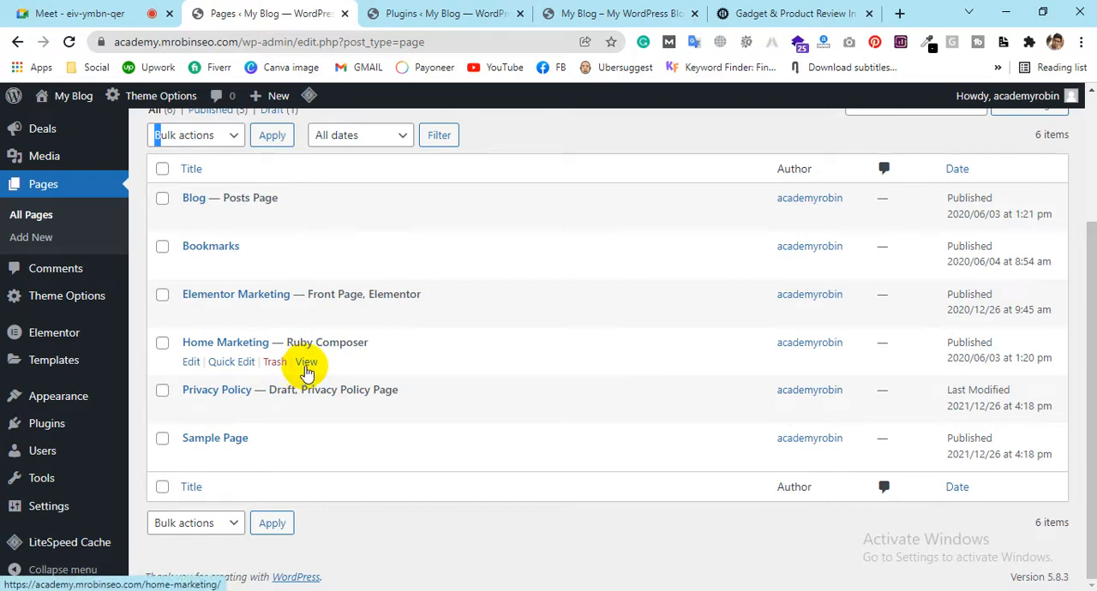
View the Home Marketing page in a new browser tab and look through its content sections
{"action": "left_click", "coordinate": [306, 362], "text": "ctrl"}
{"action": "left_click", "coordinate": [351, 10]}
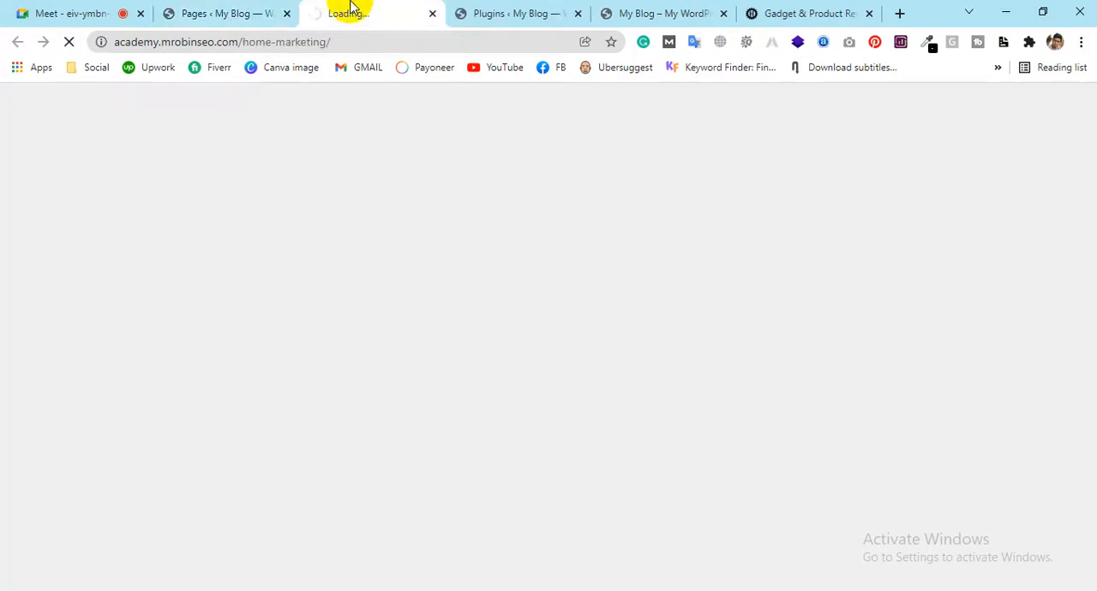
{"action": "left_click", "coordinate": [203, 7]}
{"action": "left_click", "coordinate": [318, 10]}
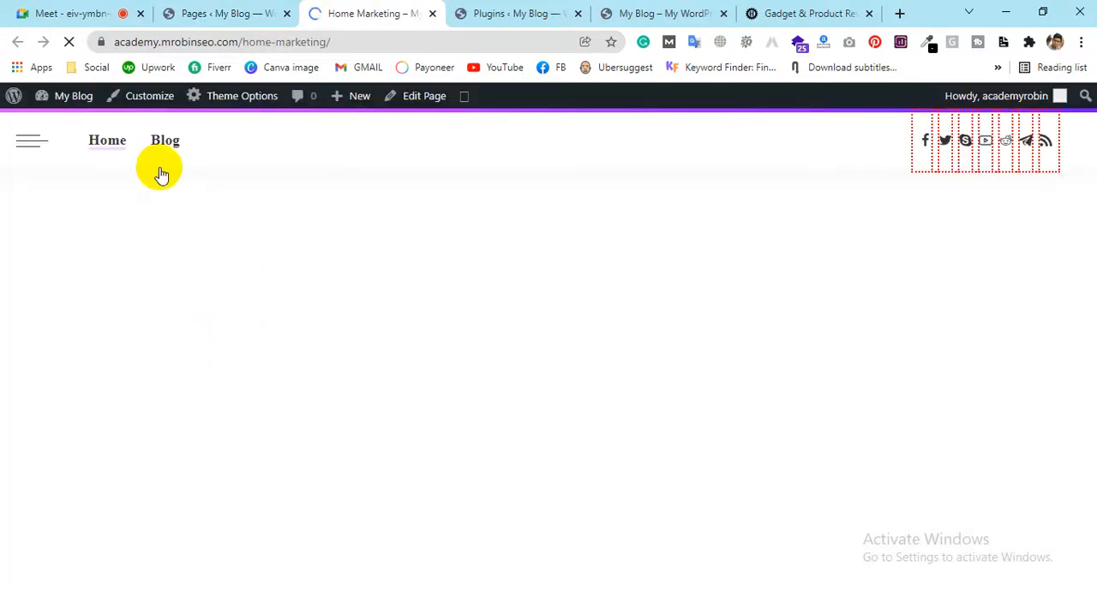
{"action": "scroll", "coordinate": [607, 274], "scroll_direction": "down", "scroll_amount": 12}
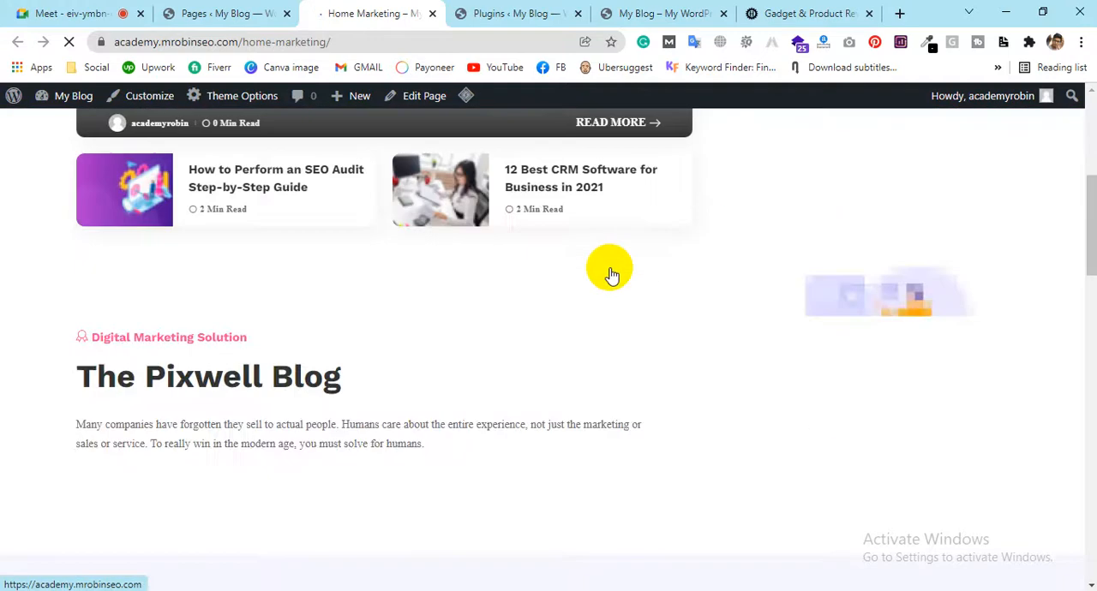
{"action": "scroll", "coordinate": [608, 271], "scroll_direction": "down", "scroll_amount": 6}
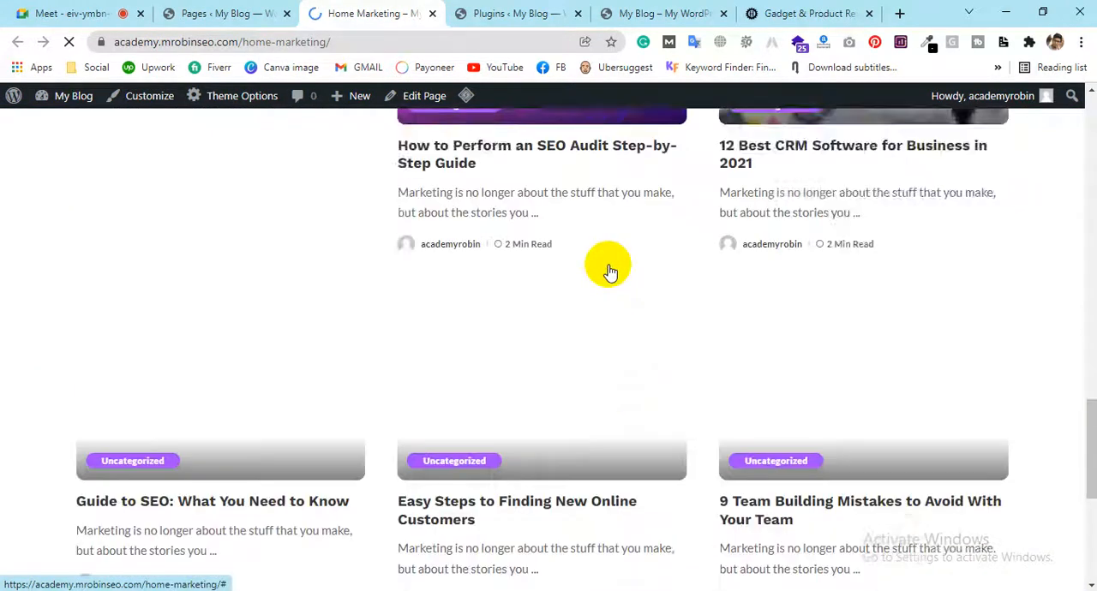
{"action": "scroll", "coordinate": [607, 270], "scroll_direction": "up", "scroll_amount": 10}
{"action": "scroll", "coordinate": [607, 271], "scroll_direction": "up", "scroll_amount": 10}
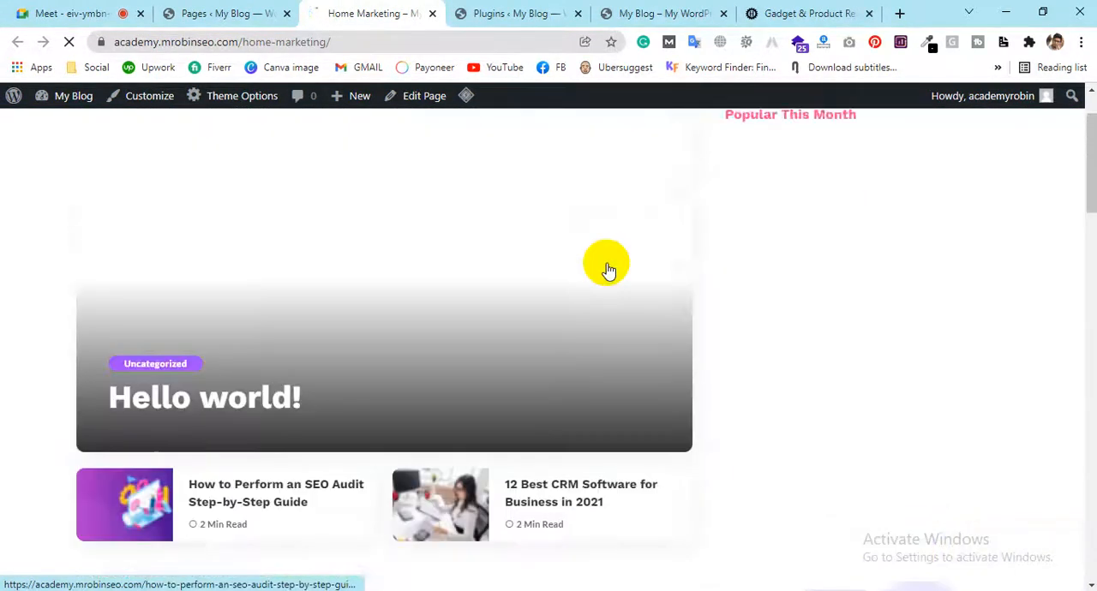
Go back to the pages list and view the Elementor Marketing front page in another browser tab
{"action": "left_click", "coordinate": [228, 12]}
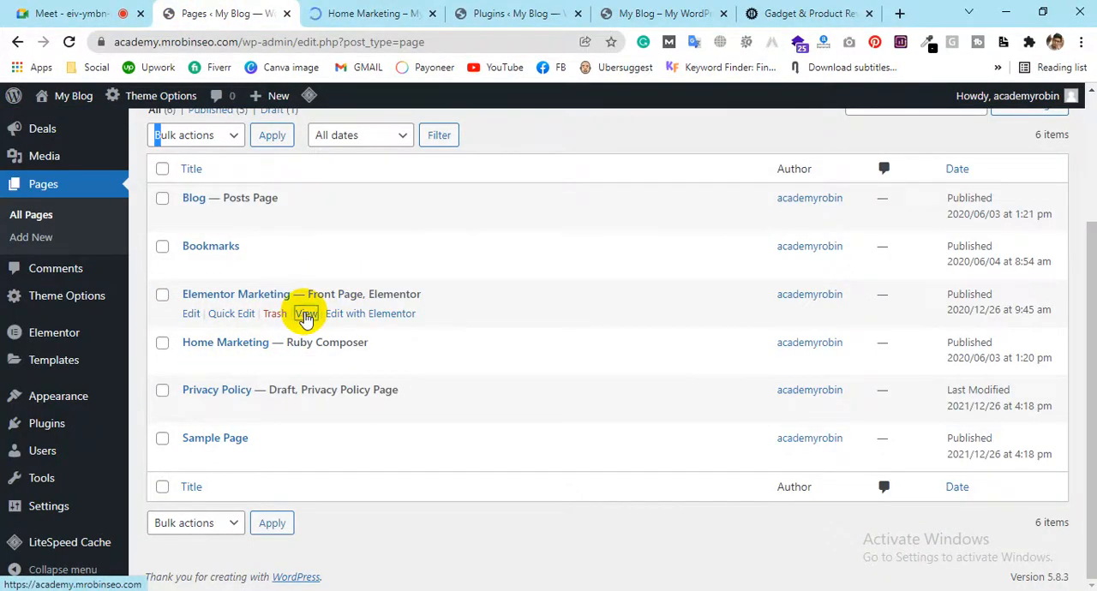
{"action": "middle_click", "coordinate": [306, 315]}
{"action": "left_click", "coordinate": [417, 15]}
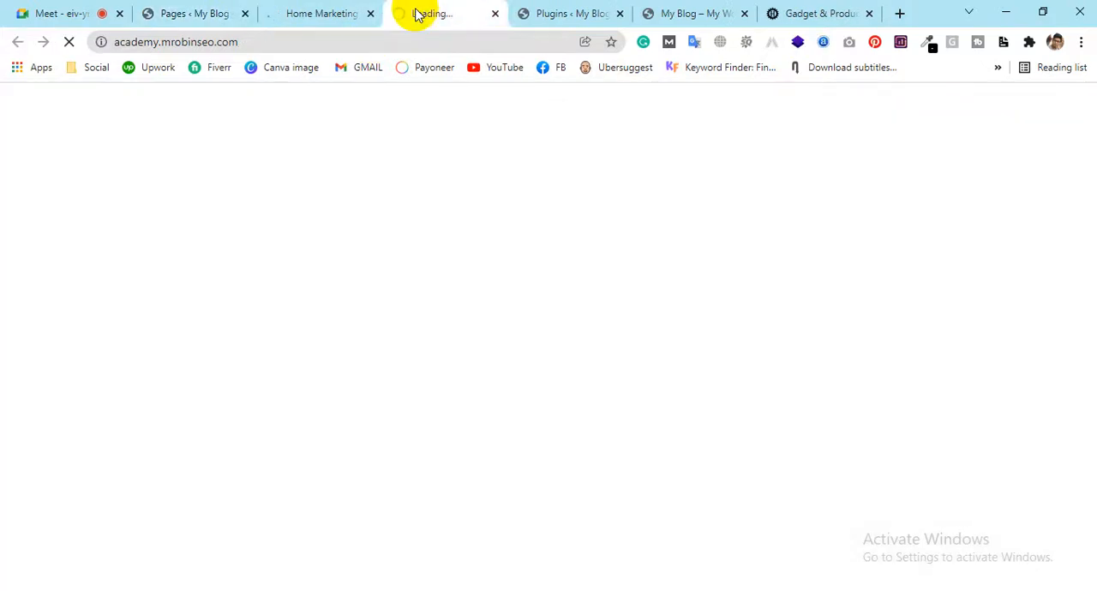
{"action": "left_click", "coordinate": [196, 12]}
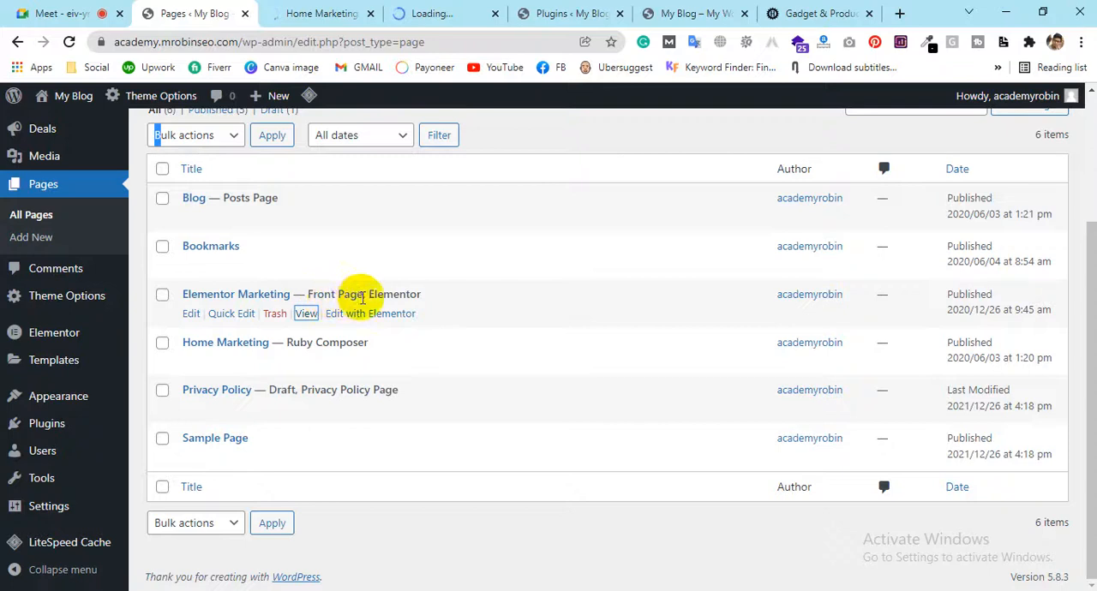
{"action": "left_click", "coordinate": [440, 8]}
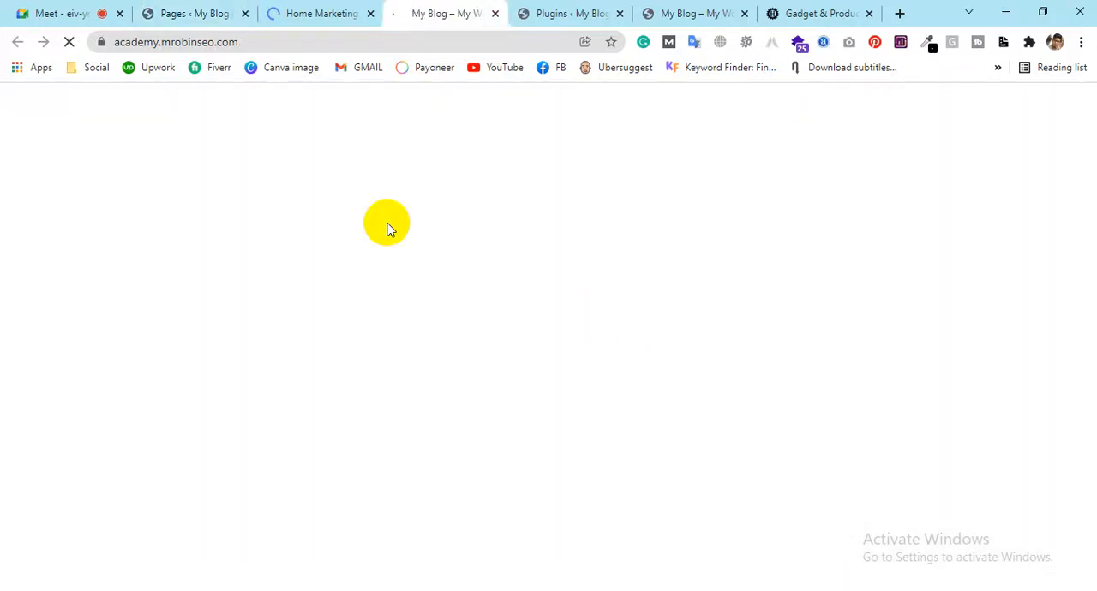
Return to the Home Marketing page by way of the pages list and examine its layout down to the footer
{"action": "left_click", "coordinate": [161, 12]}
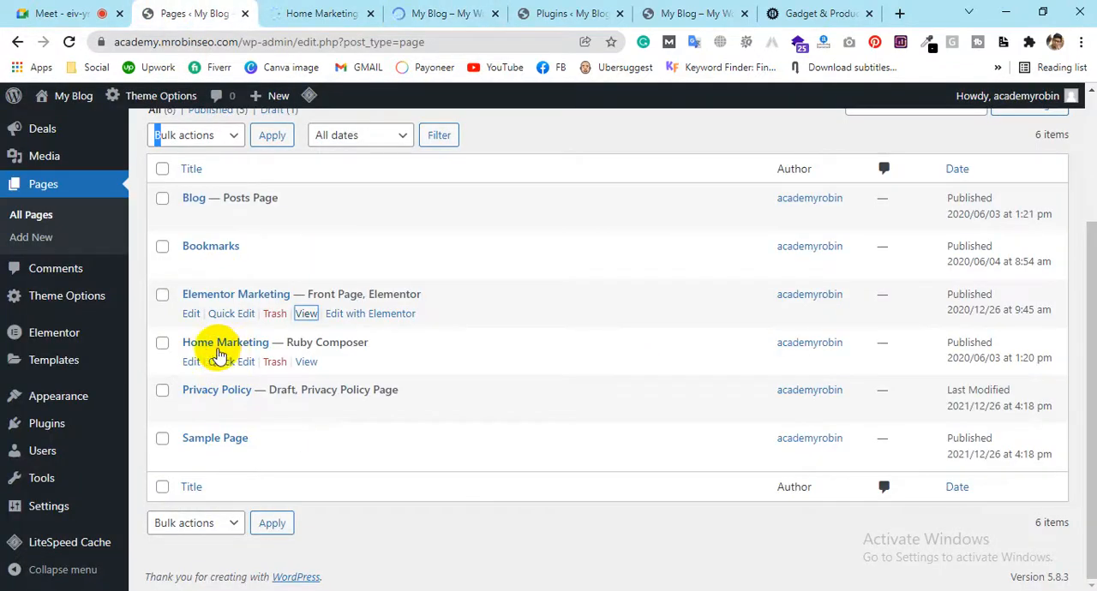
{"action": "left_click", "coordinate": [309, 14]}
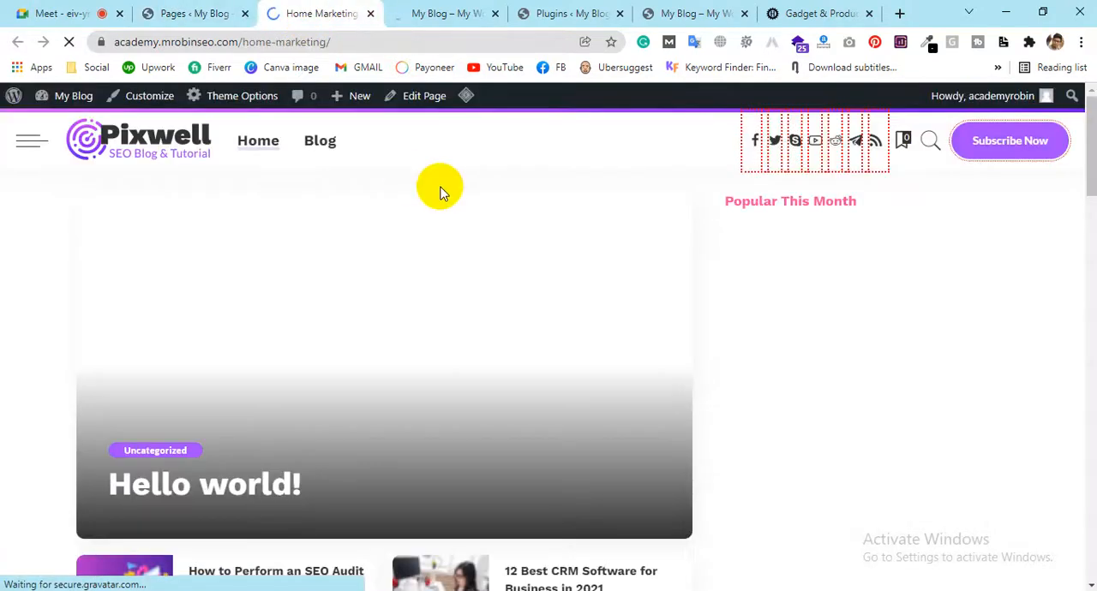
{"action": "scroll", "coordinate": [673, 259], "scroll_direction": "down", "scroll_amount": 20}
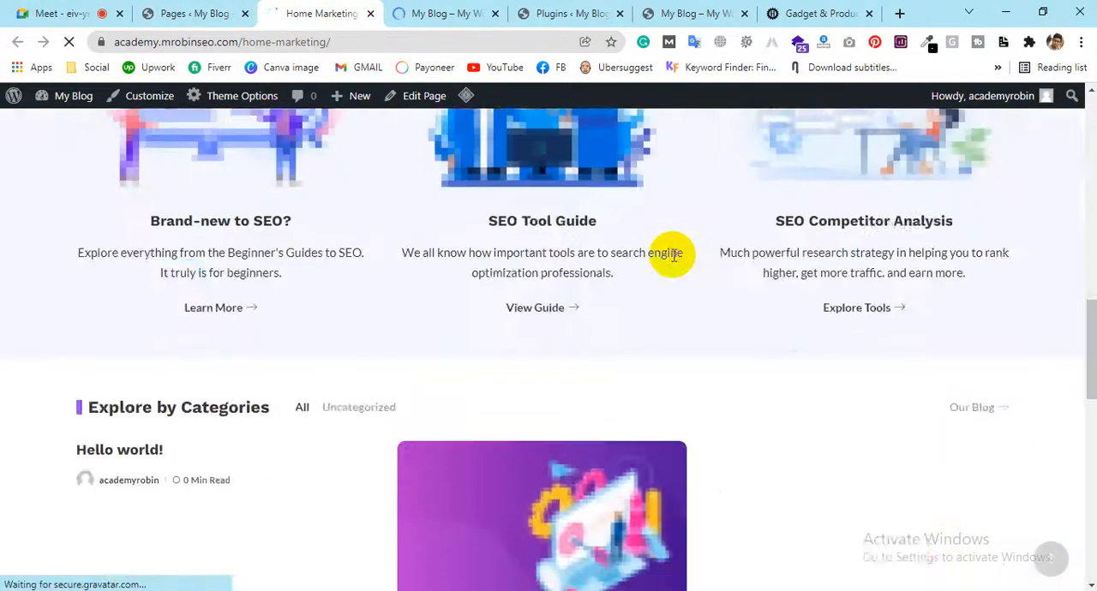
{"action": "scroll", "coordinate": [670, 260], "scroll_direction": "down", "scroll_amount": 2}
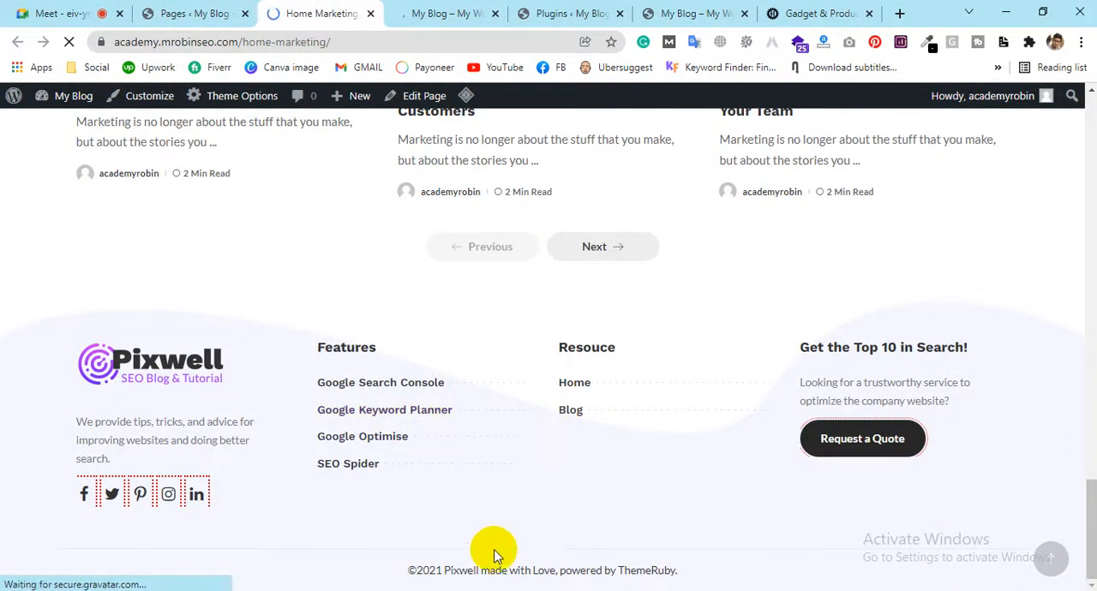
Compare the Home Marketing page with the Elementor Marketing front page, checking the content sections and sidebar of both
{"action": "scroll", "coordinate": [505, 532], "scroll_direction": "up", "scroll_amount": 5}
{"action": "scroll", "coordinate": [514, 497], "scroll_direction": "up", "scroll_amount": 10}
{"action": "left_click", "coordinate": [452, 13]}
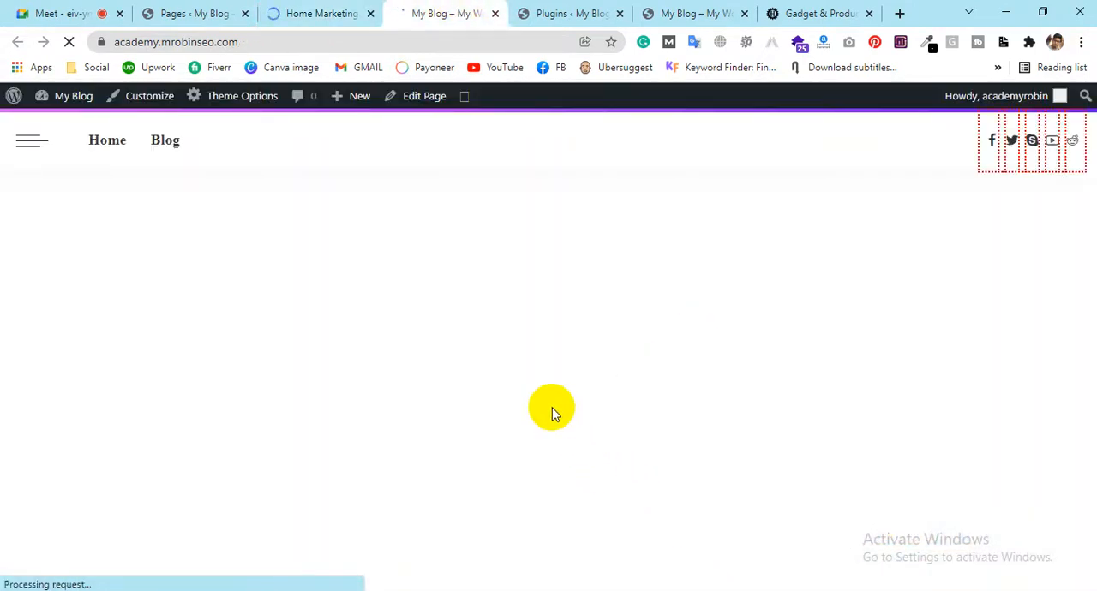
{"action": "scroll", "coordinate": [723, 328], "scroll_direction": "down", "scroll_amount": 15}
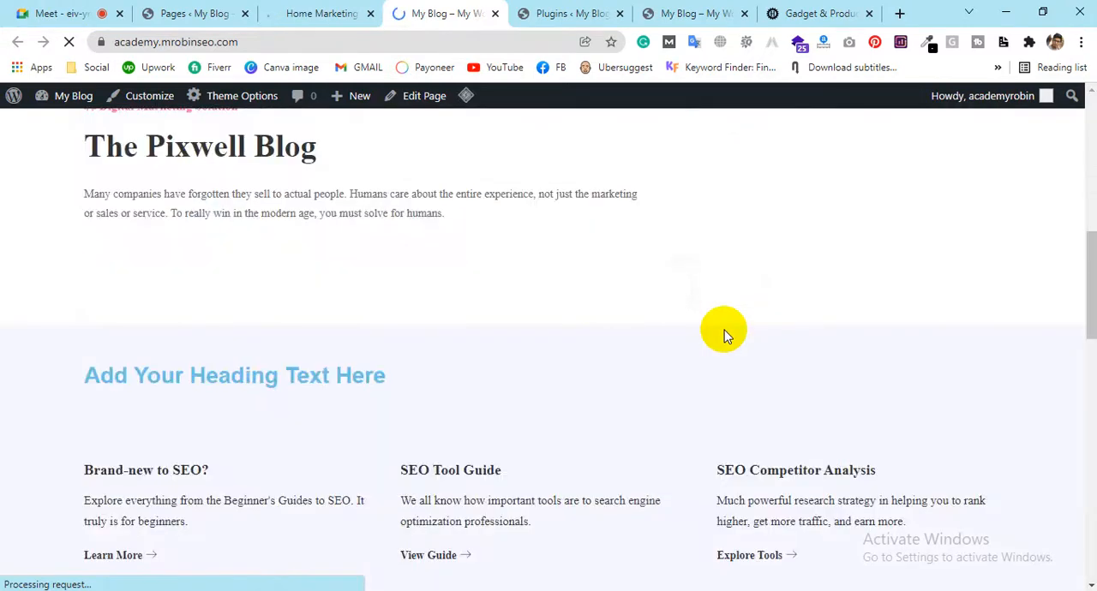
{"action": "scroll", "coordinate": [721, 327], "scroll_direction": "down", "scroll_amount": 3}
{"action": "scroll", "coordinate": [710, 325], "scroll_direction": "up", "scroll_amount": 10}
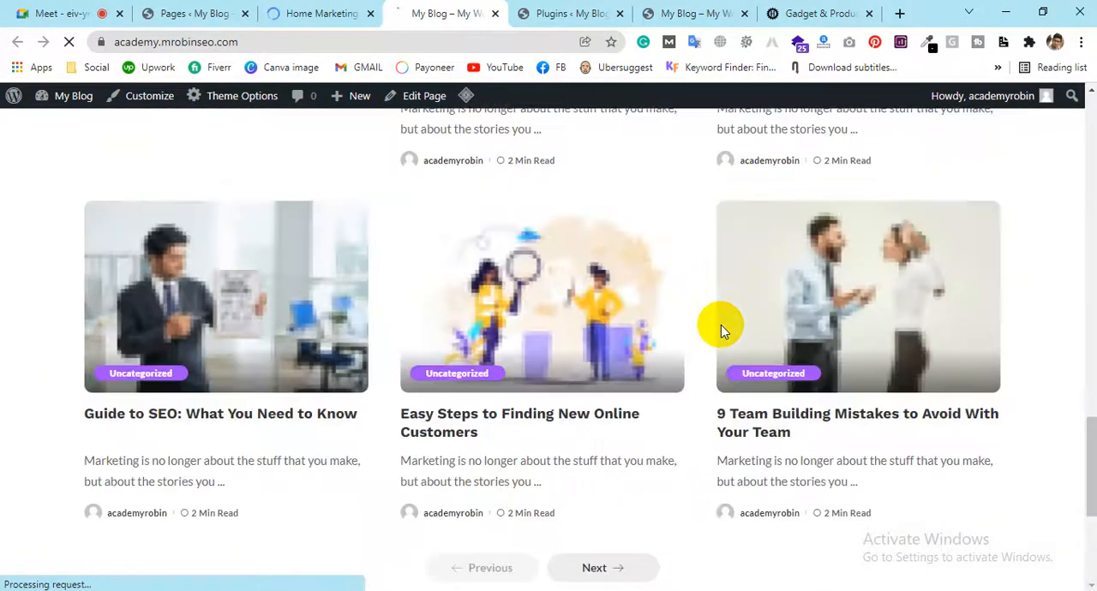
{"action": "scroll", "coordinate": [108, 160], "scroll_direction": "up", "scroll_amount": 5}
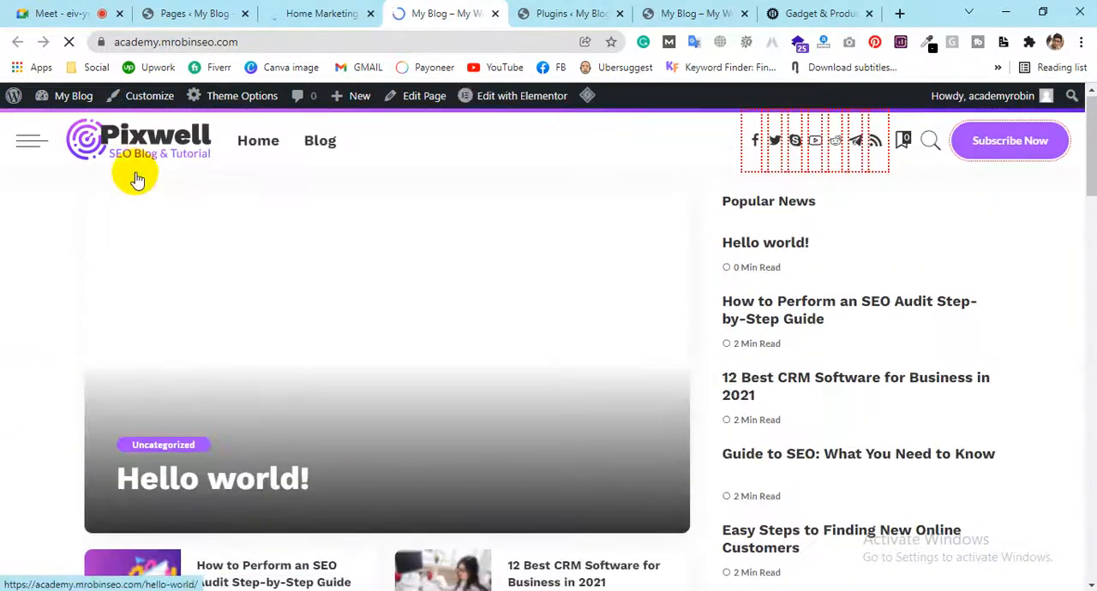
{"action": "left_click", "coordinate": [332, 14]}
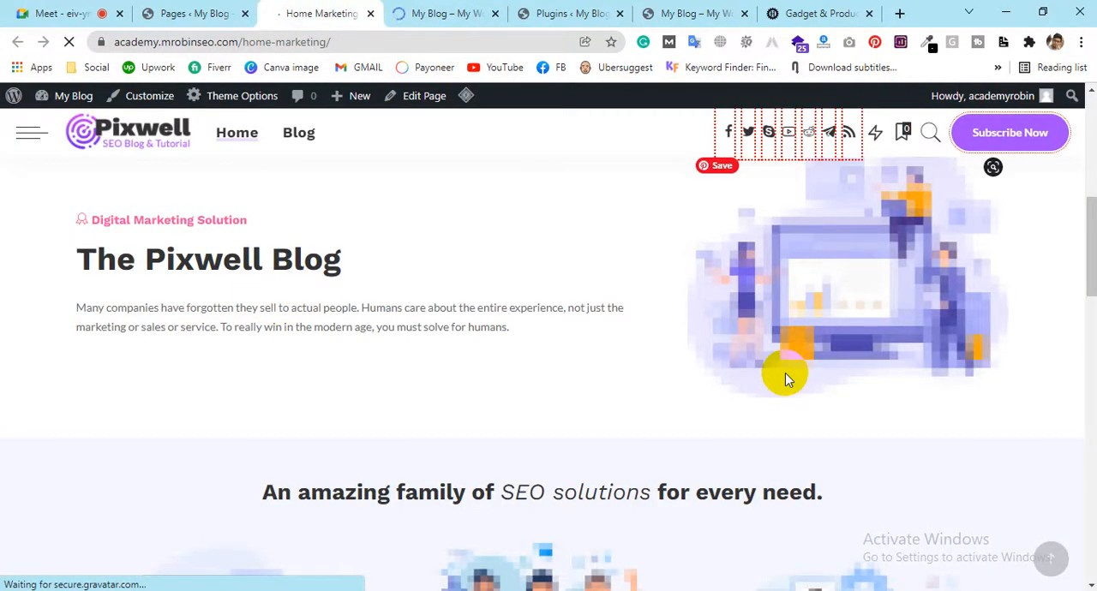
{"action": "left_click", "coordinate": [449, 14]}
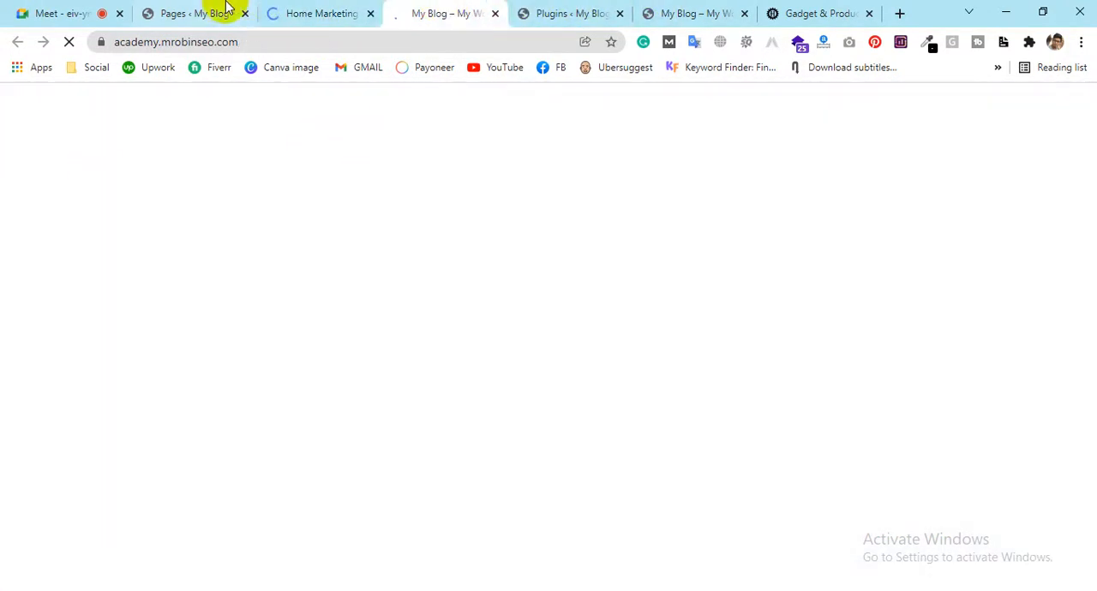
Move the Blog, Bookmarks, Elementor Marketing, Privacy Policy and Sample Page pages to the trash and close the Elementor Marketing browser tab
{"action": "left_click", "coordinate": [219, 12]}
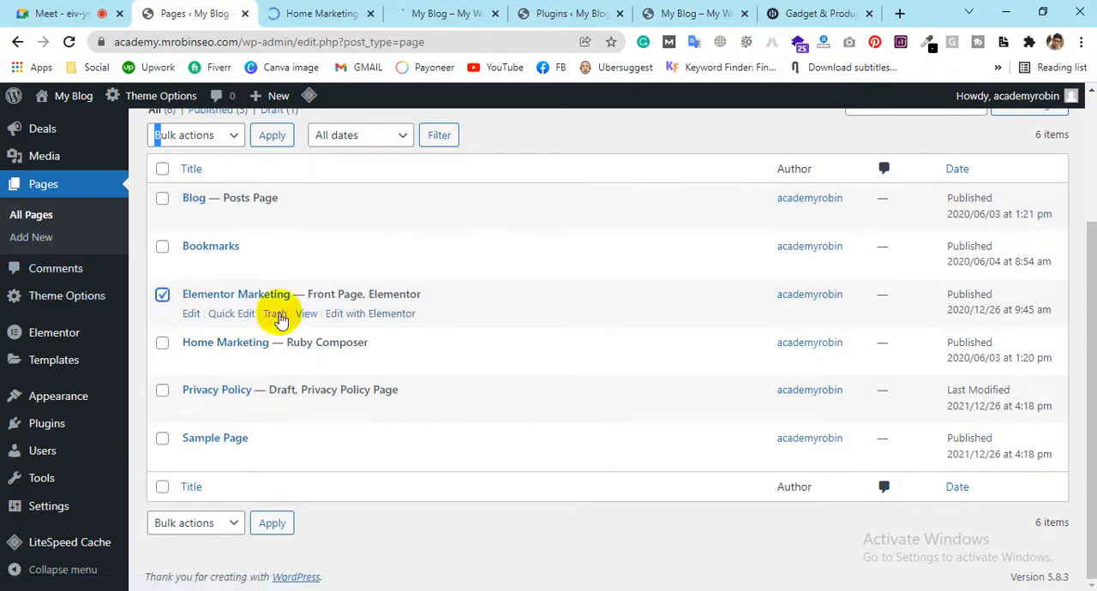
{"action": "left_click", "coordinate": [162, 345]}
{"action": "left_click", "coordinate": [161, 296]}
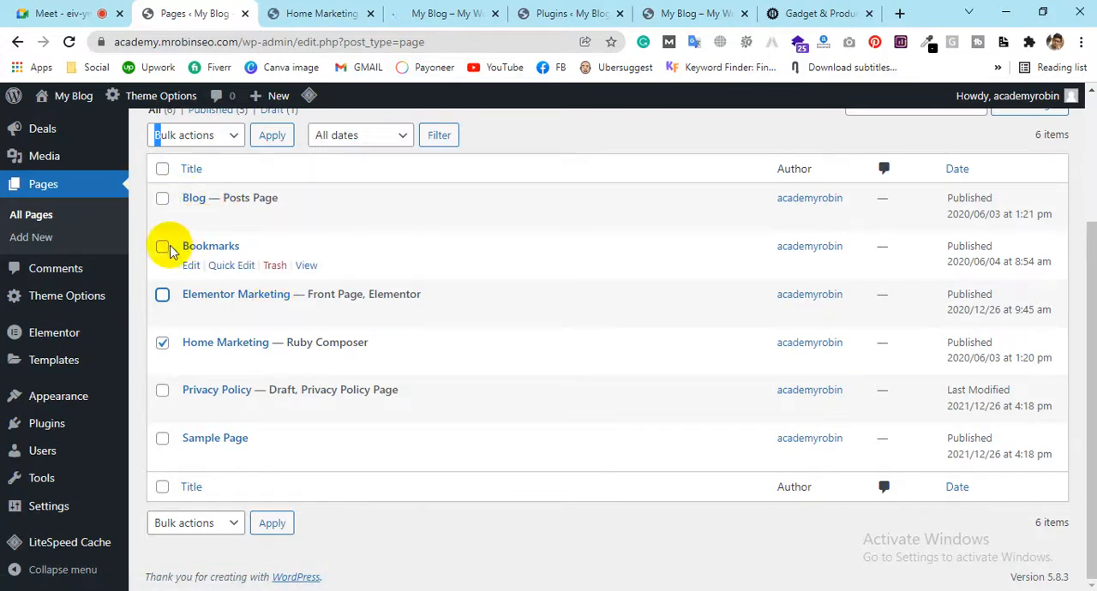
{"action": "left_click", "coordinate": [163, 247]}
{"action": "left_click", "coordinate": [162, 441]}
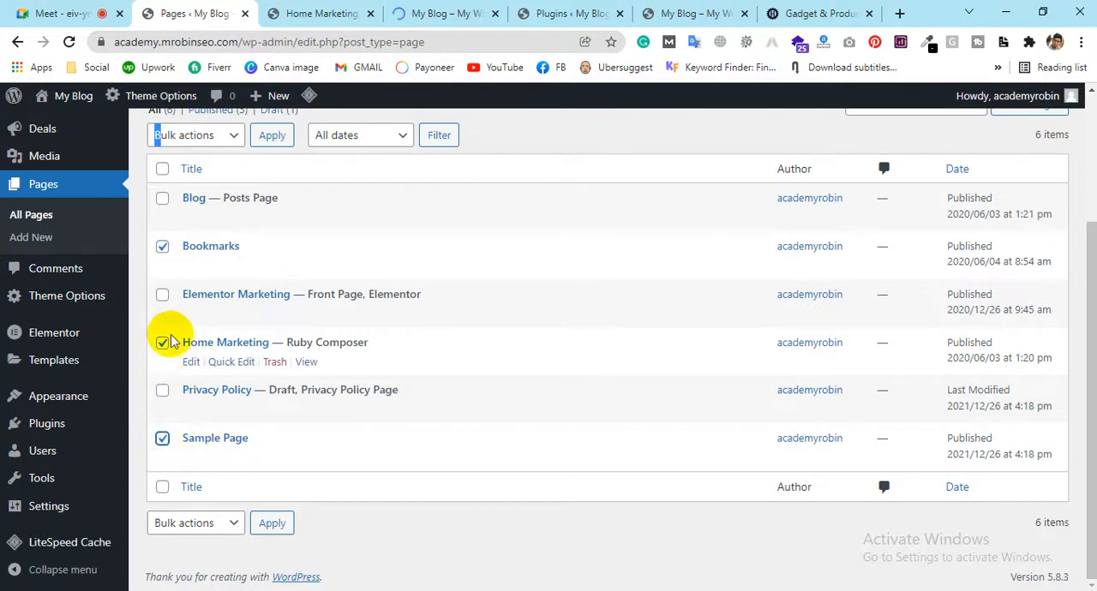
{"action": "left_click", "coordinate": [162, 296]}
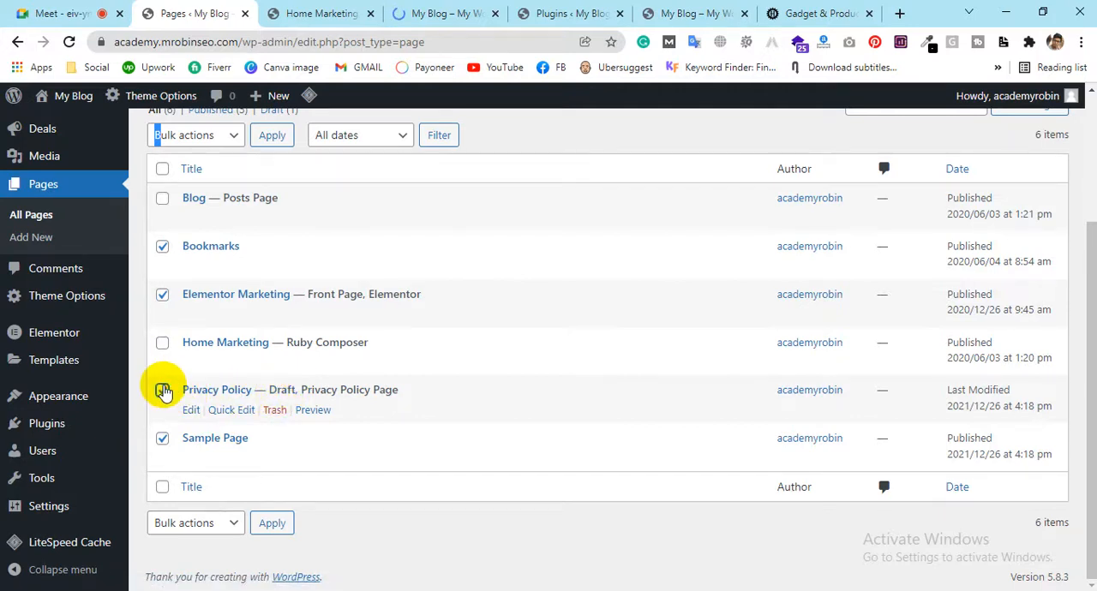
{"action": "left_click", "coordinate": [162, 391]}
{"action": "left_click", "coordinate": [162, 198]}
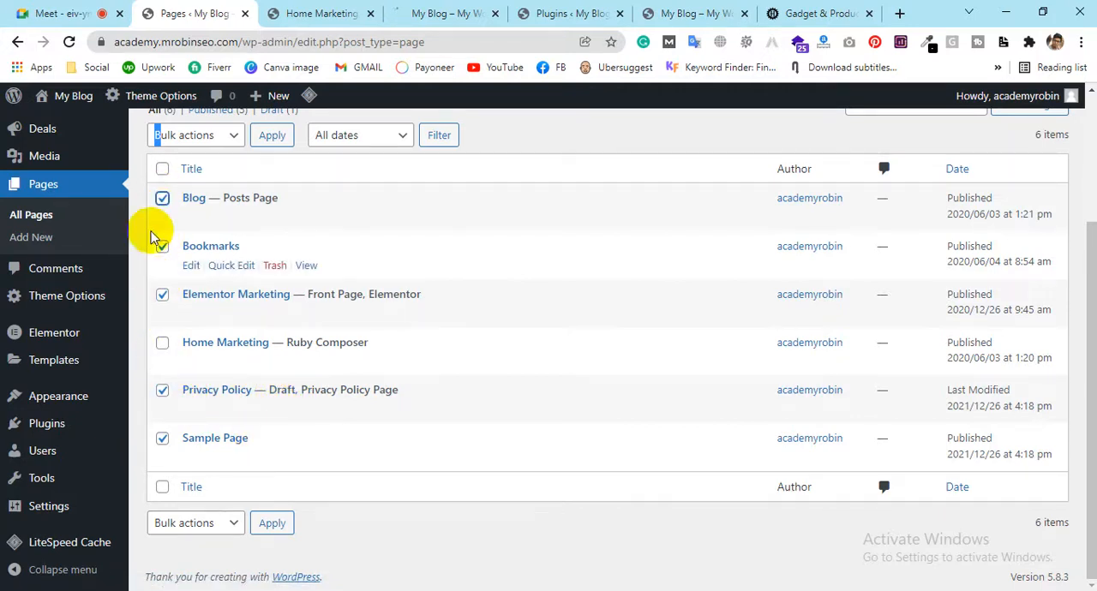
{"action": "left_click", "coordinate": [162, 203]}
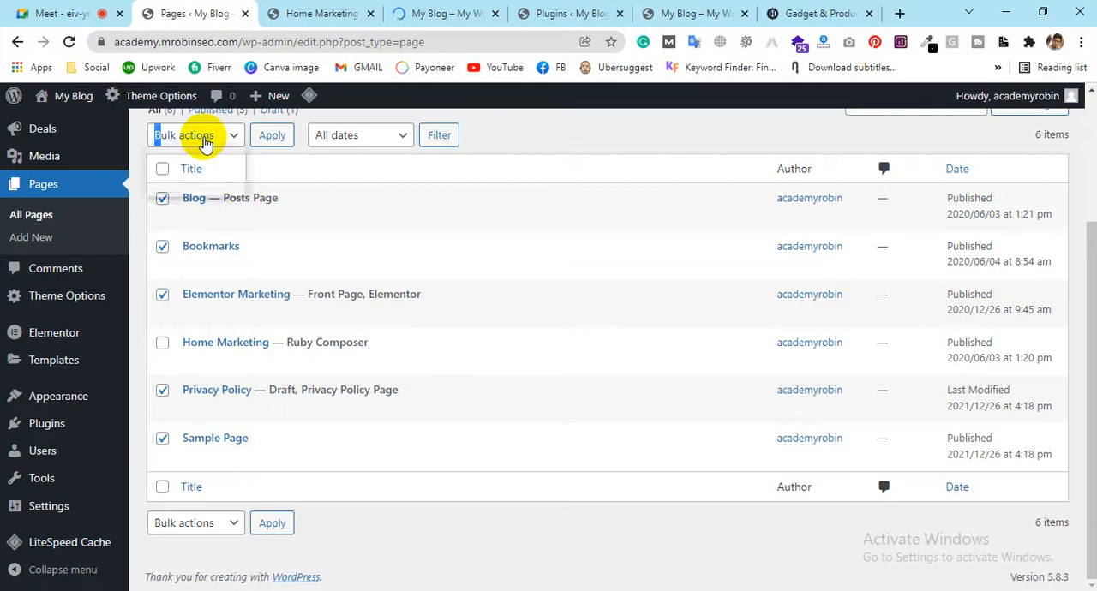
{"action": "left_click", "coordinate": [210, 135]}
{"action": "left_click", "coordinate": [181, 188]}
{"action": "left_click", "coordinate": [272, 134]}
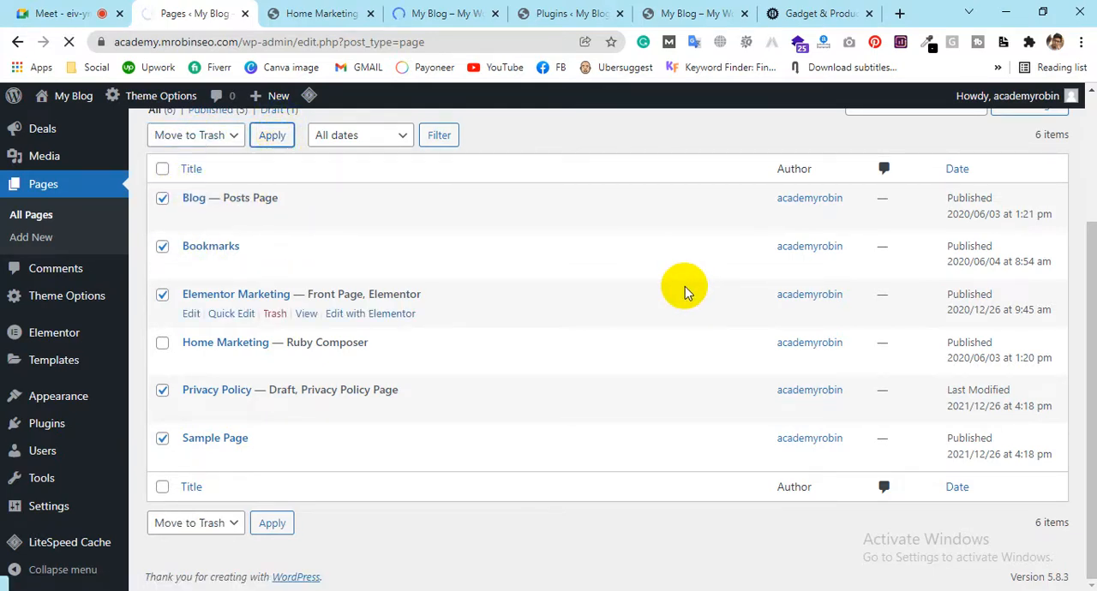
{"action": "left_click", "coordinate": [498, 13]}
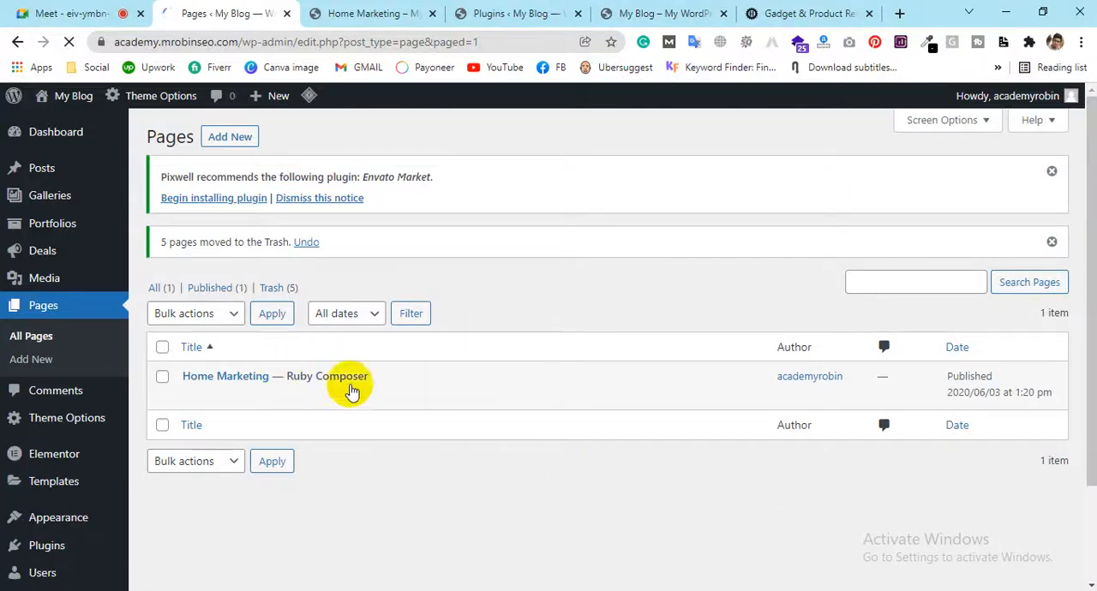
Quick-edit the Home Marketing page to title Home and slug home, keeping the Ruby Composer template and no parent, and update it
{"action": "mouse_move", "coordinate": [257, 400]}
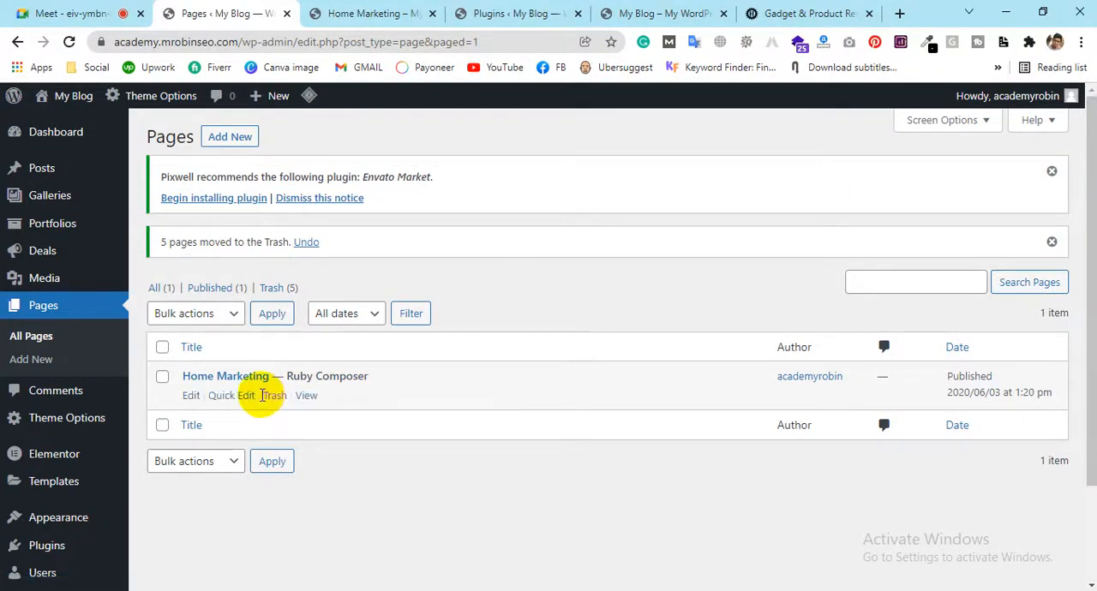
{"action": "left_click", "coordinate": [221, 397]}
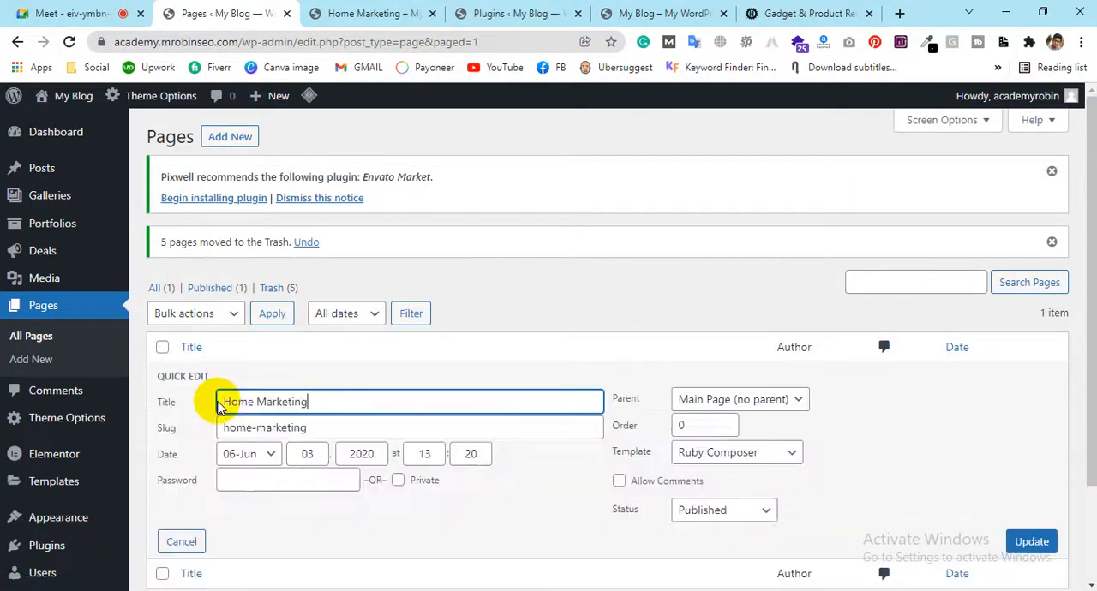
{"action": "scroll", "coordinate": [454, 386], "scroll_direction": "down", "scroll_amount": 1}
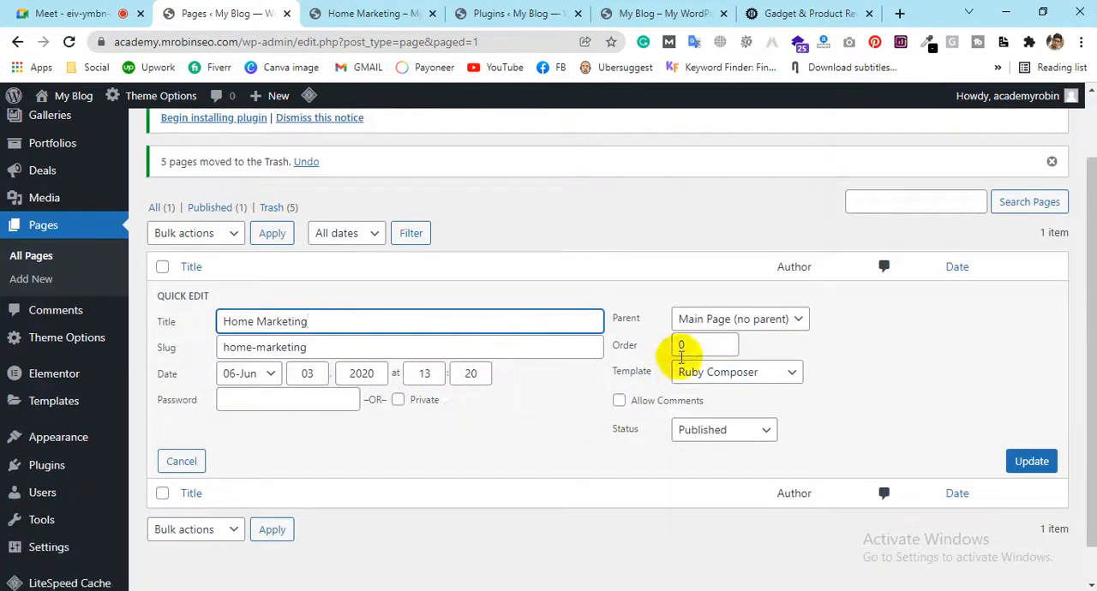
{"action": "left_click", "coordinate": [718, 324]}
{"action": "left_click", "coordinate": [720, 337]}
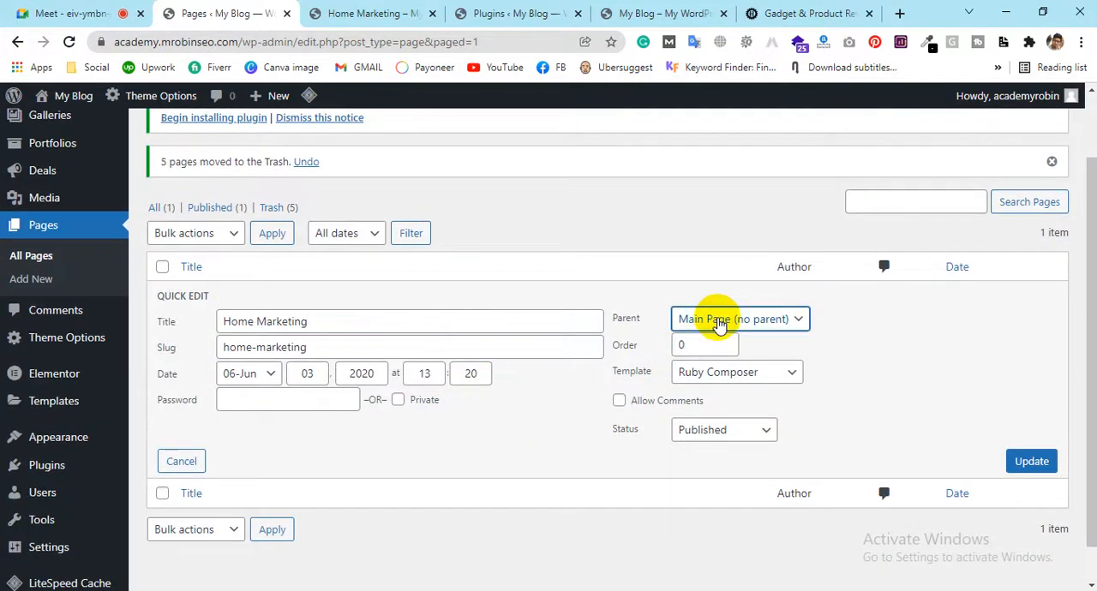
{"action": "left_click", "coordinate": [720, 383]}
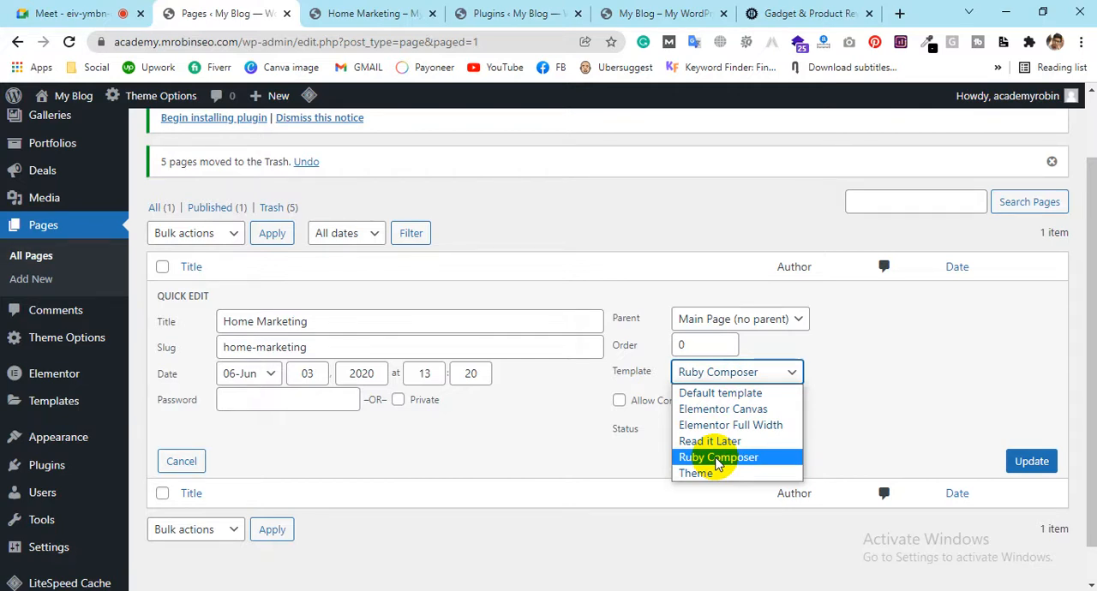
{"action": "left_click", "coordinate": [718, 459]}
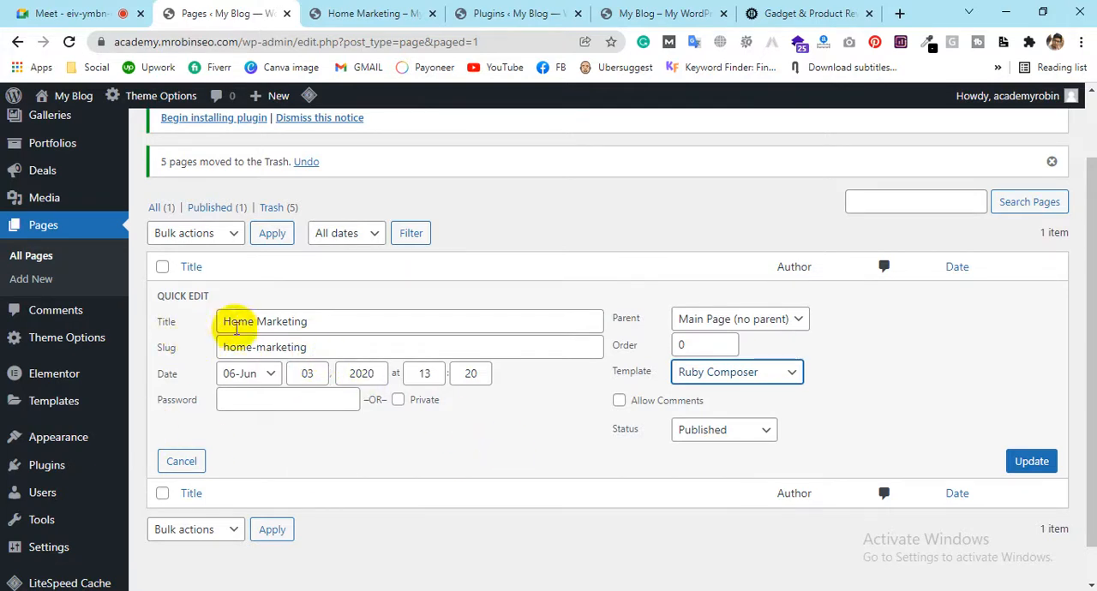
{"action": "left_click", "coordinate": [329, 311]}
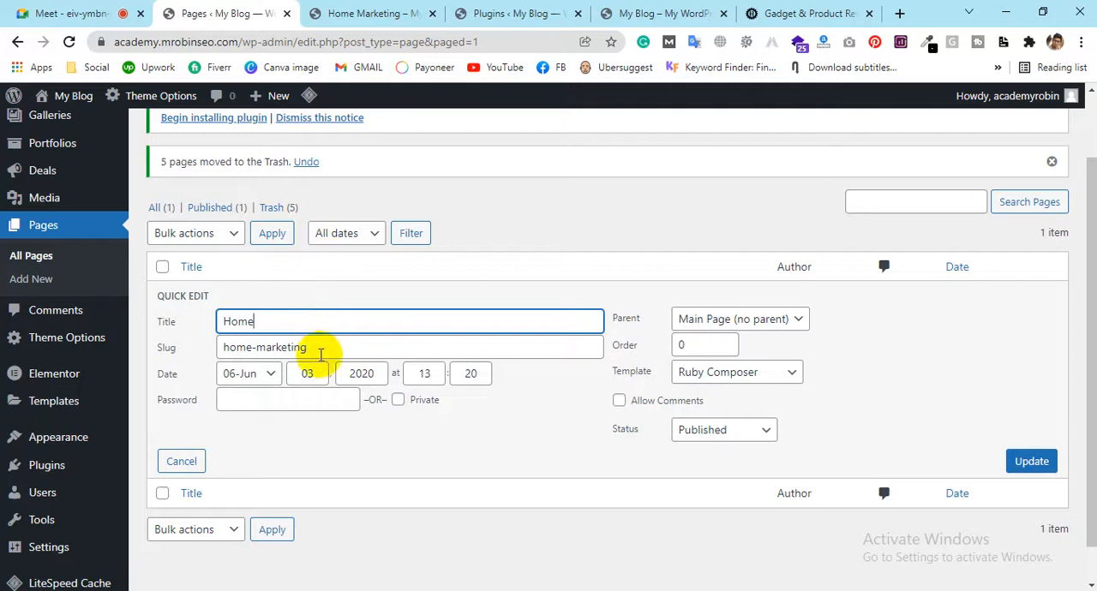
{"action": "left_click", "coordinate": [319, 353]}
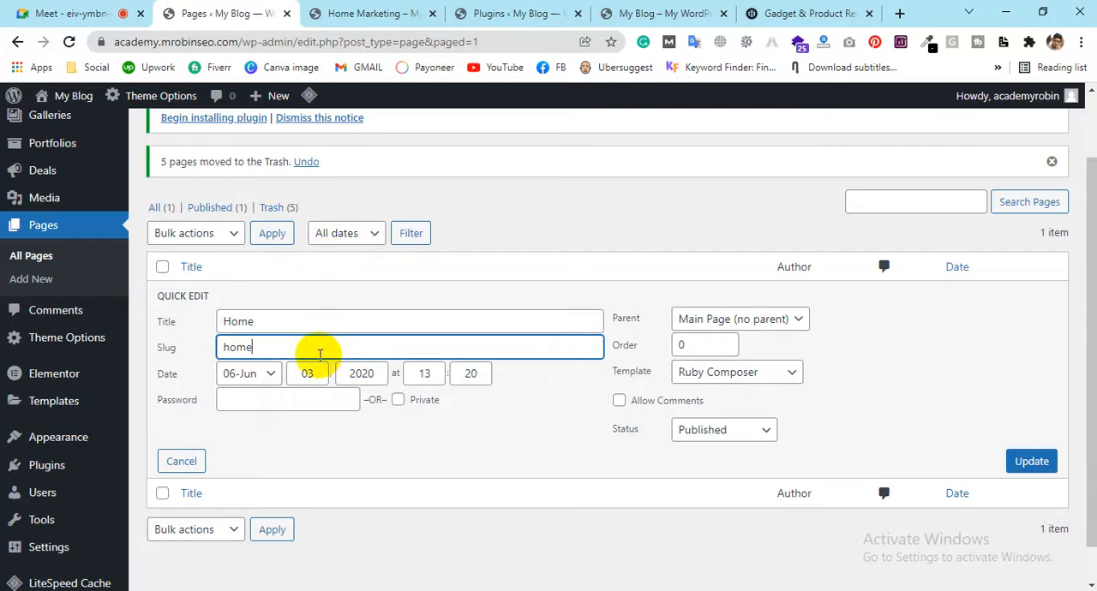
{"action": "left_click", "coordinate": [1029, 463]}
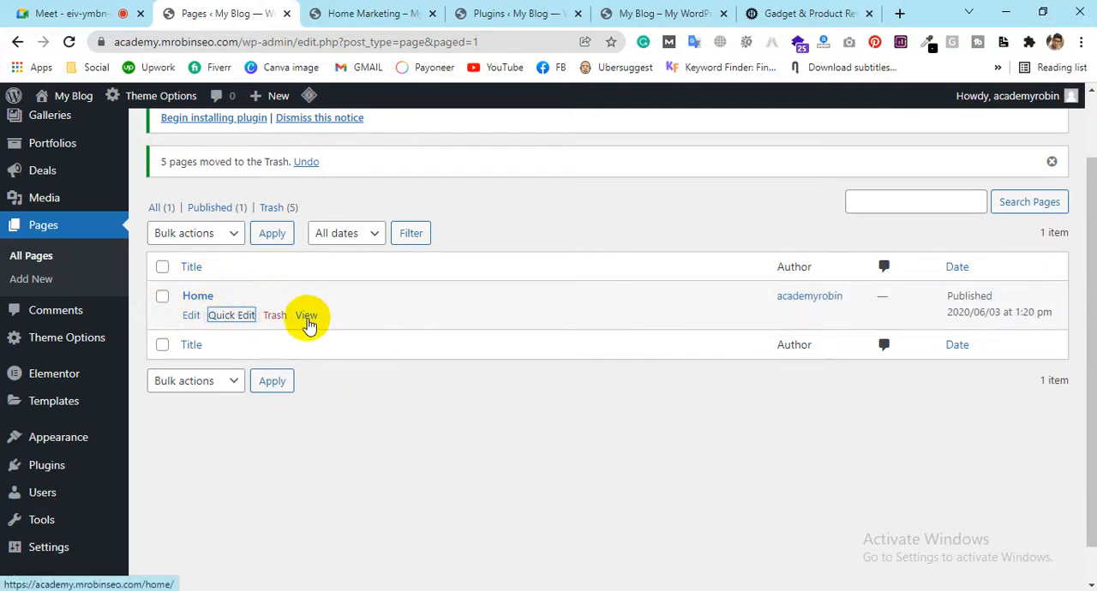
View the Home page in a new browser tab in place of the old Home Marketing tab, checking its content and address
{"action": "left_click", "coordinate": [307, 315], "text": "ctrl"}
{"action": "left_click", "coordinate": [424, 12]}
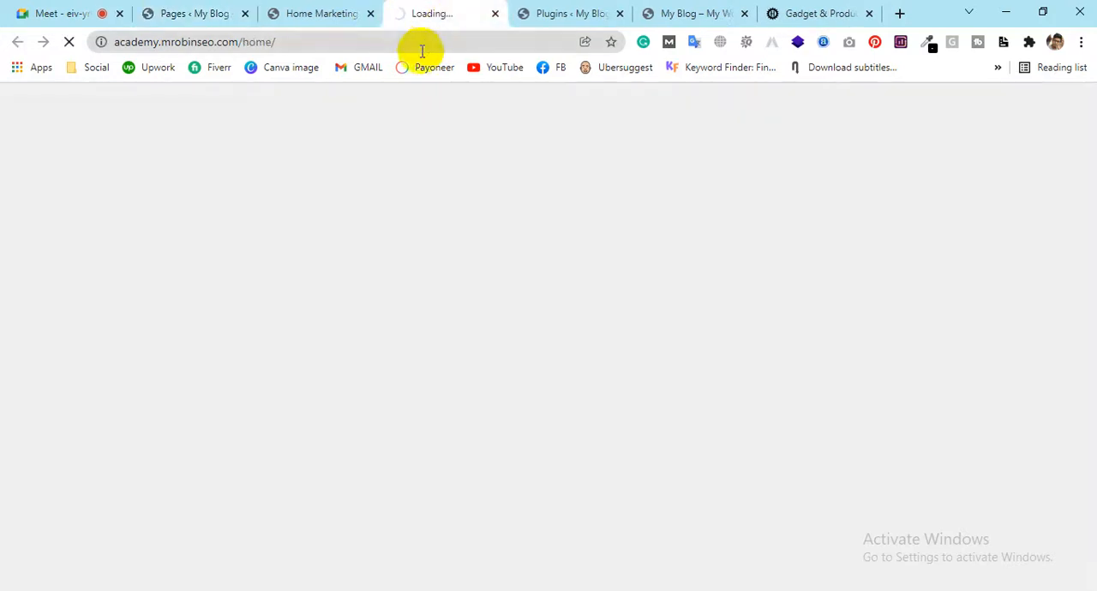
{"action": "left_click", "coordinate": [370, 13]}
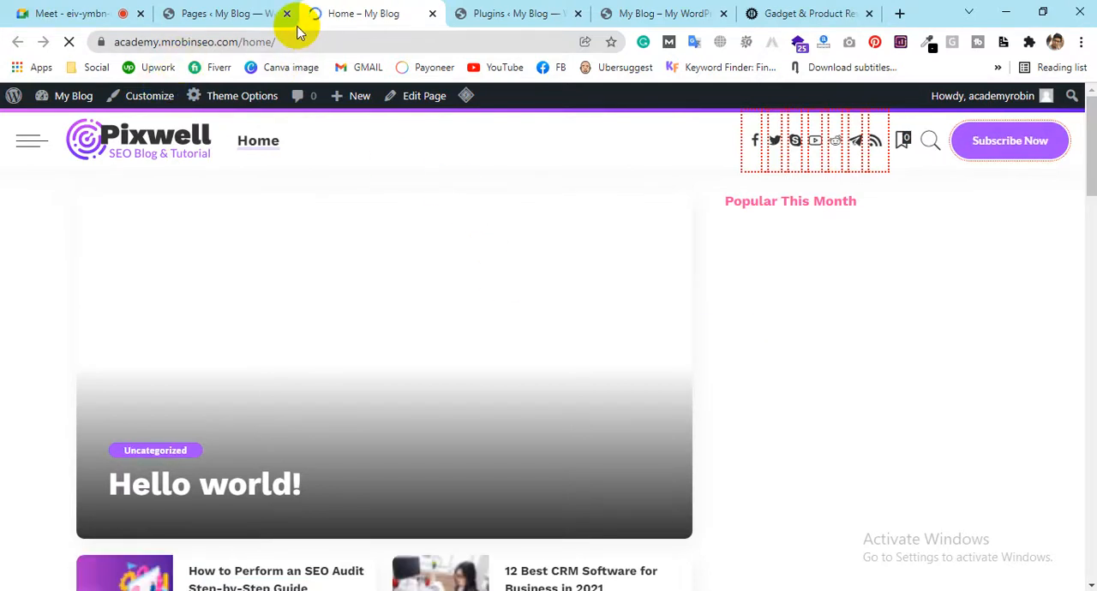
{"action": "scroll", "coordinate": [823, 363], "scroll_direction": "down", "scroll_amount": 10}
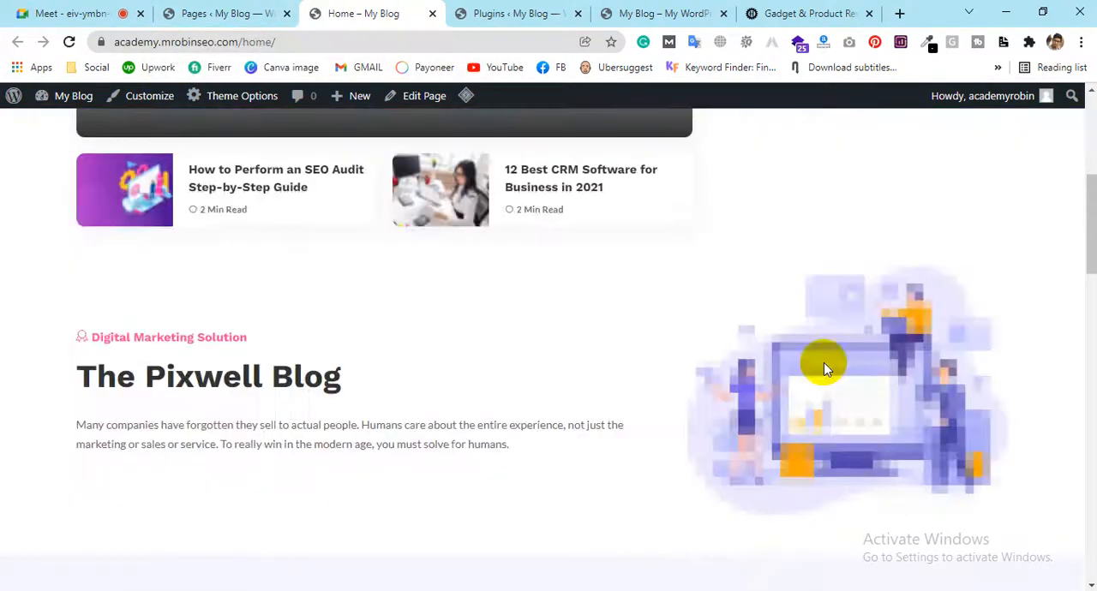
{"action": "scroll", "coordinate": [823, 360], "scroll_direction": "up", "scroll_amount": 3}
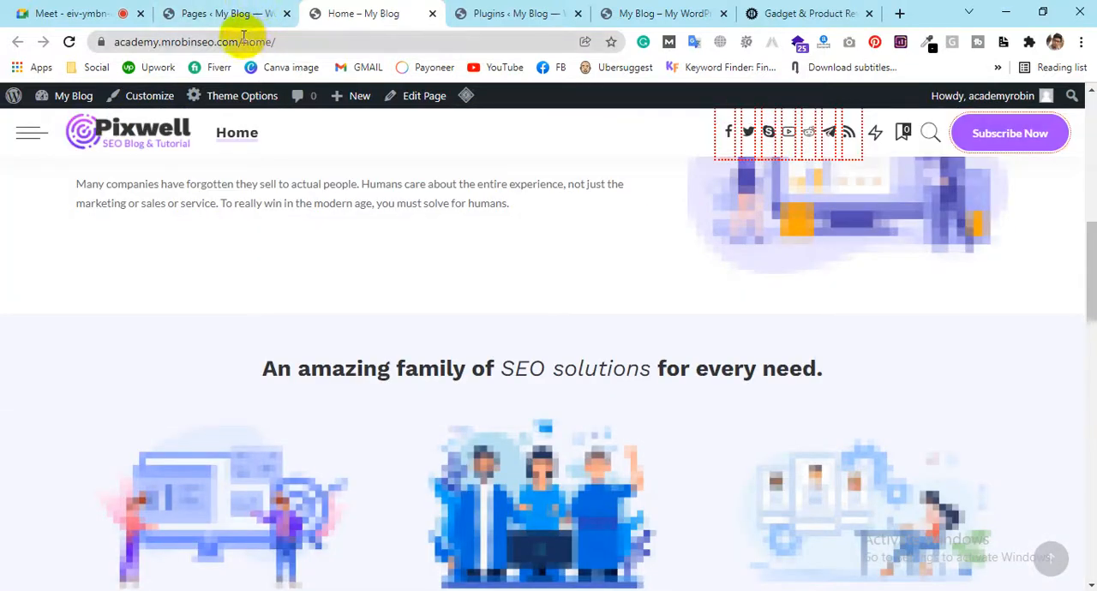
{"action": "left_click_drag", "start_coordinate": [254, 40], "coordinate": [367, 65]}
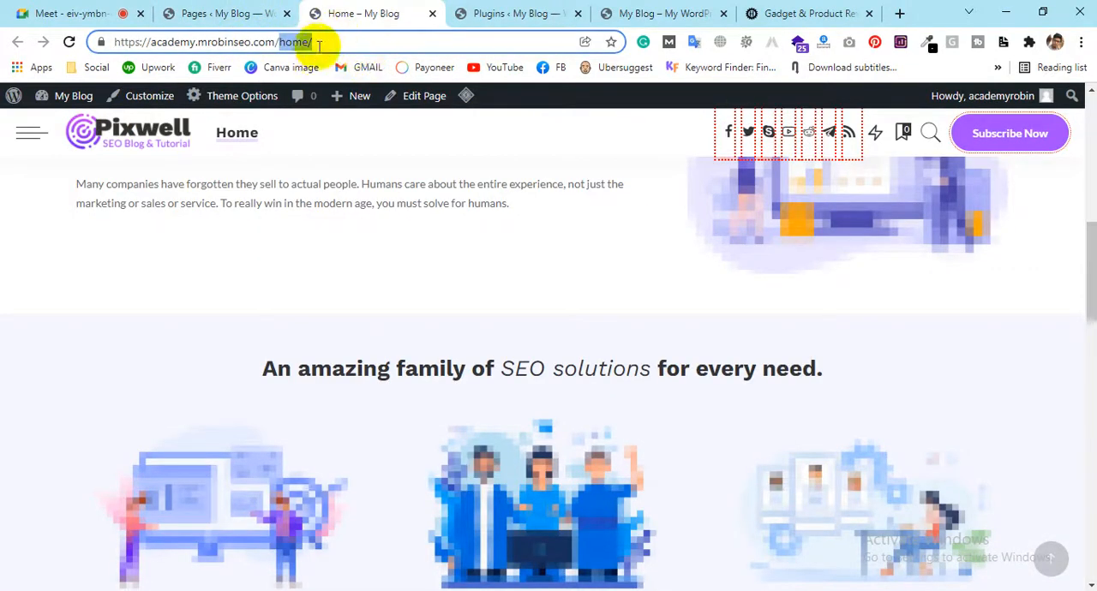
Return to the pages list and open the Home page for editing
{"action": "left_click", "coordinate": [228, 13]}
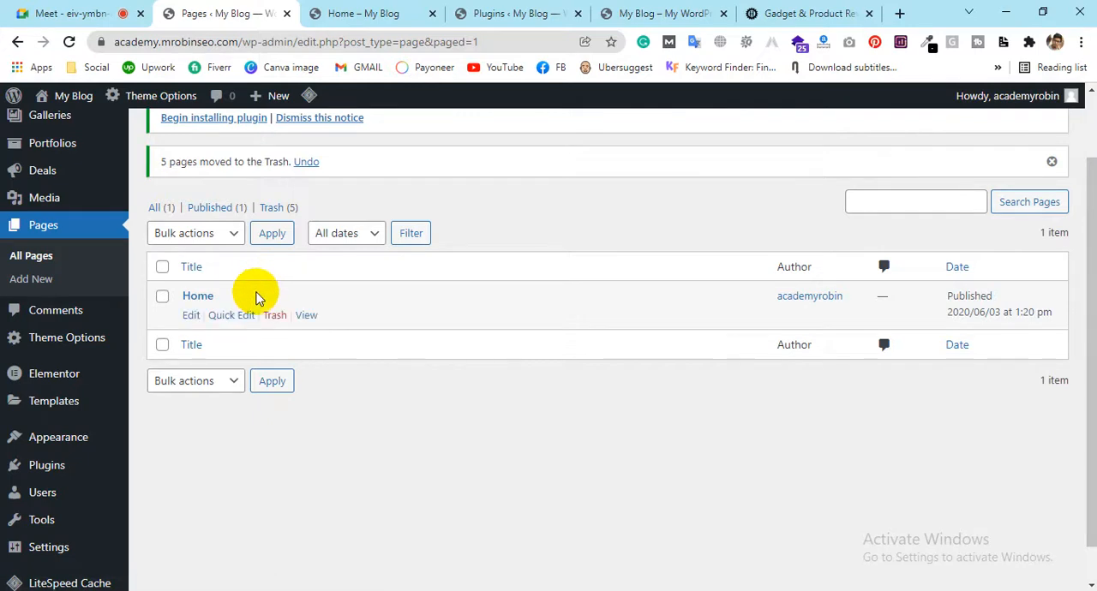
{"action": "left_click", "coordinate": [188, 317]}
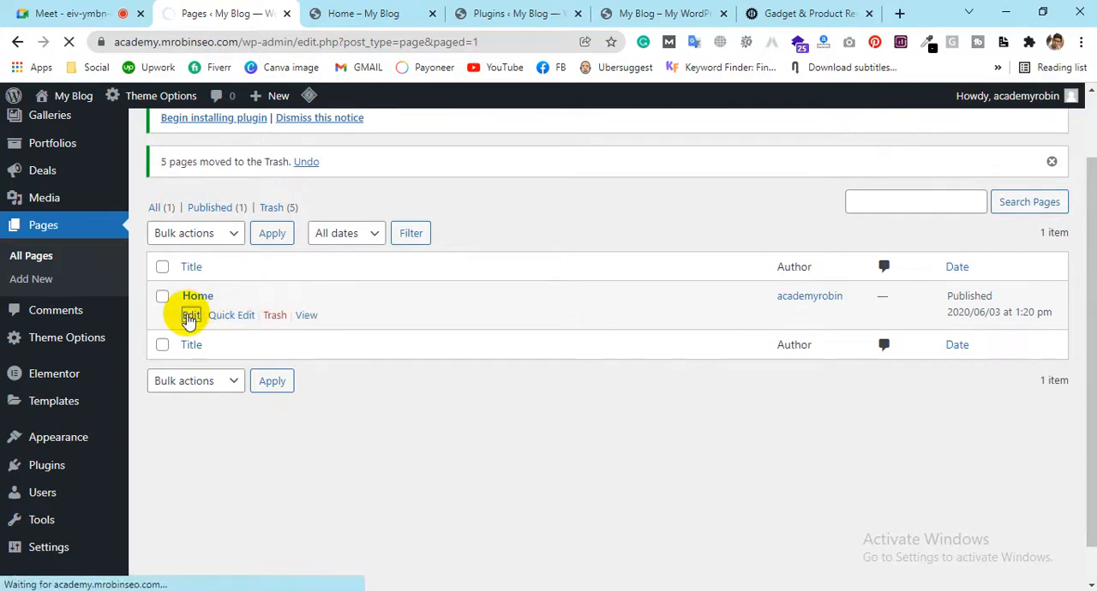
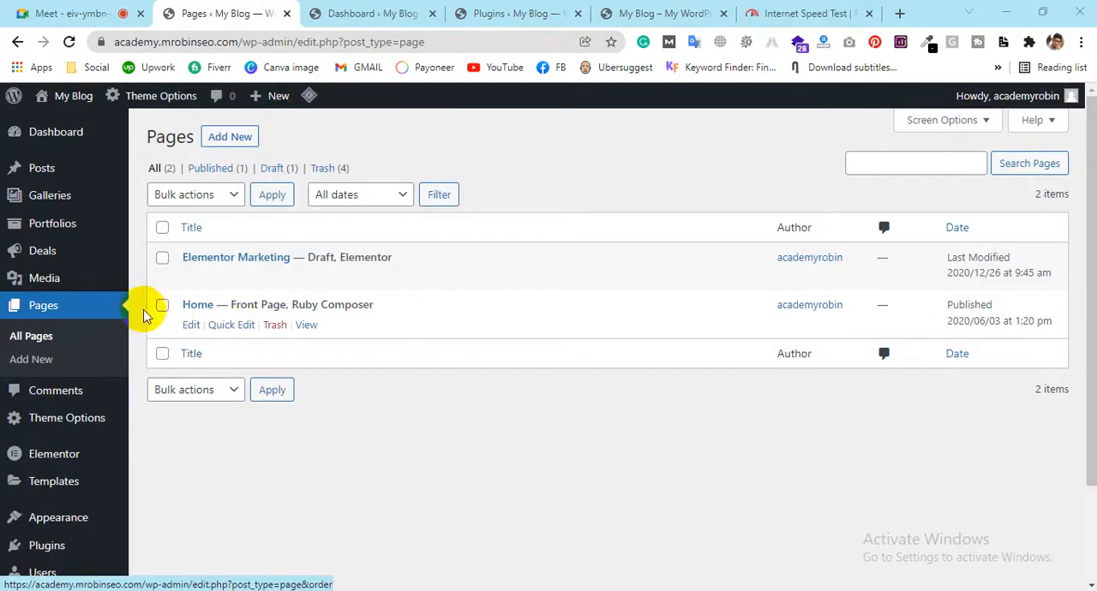
{"action": "scroll", "coordinate": [47, 240], "scroll_direction": "down", "scroll_amount": 1}
{"action": "scroll", "coordinate": [47, 240], "scroll_direction": "down", "scroll_amount": 1}
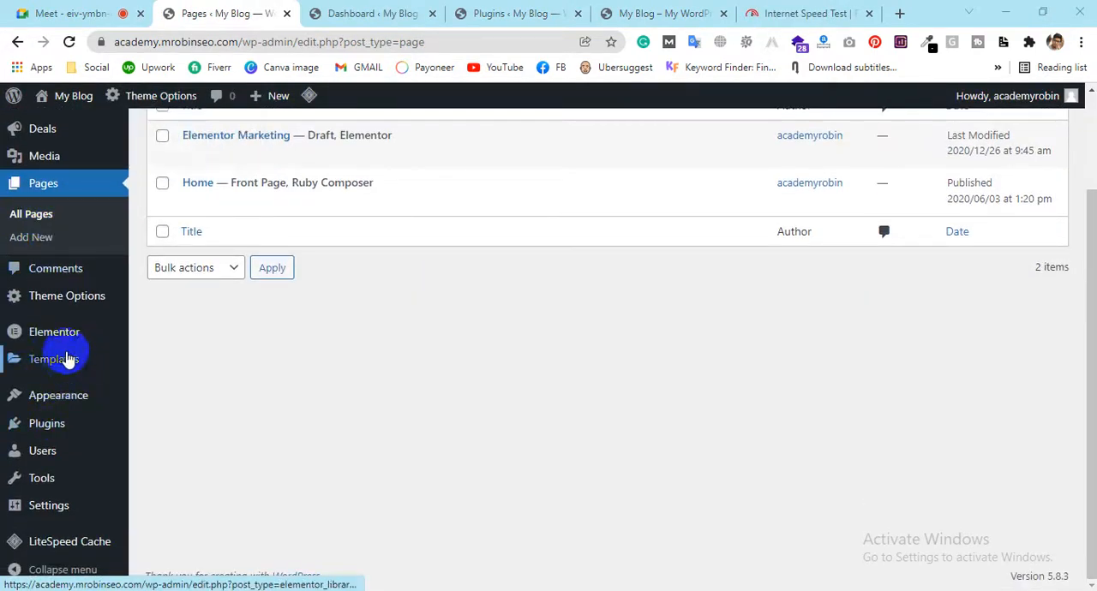
{"action": "mouse_move", "coordinate": [45, 490]}
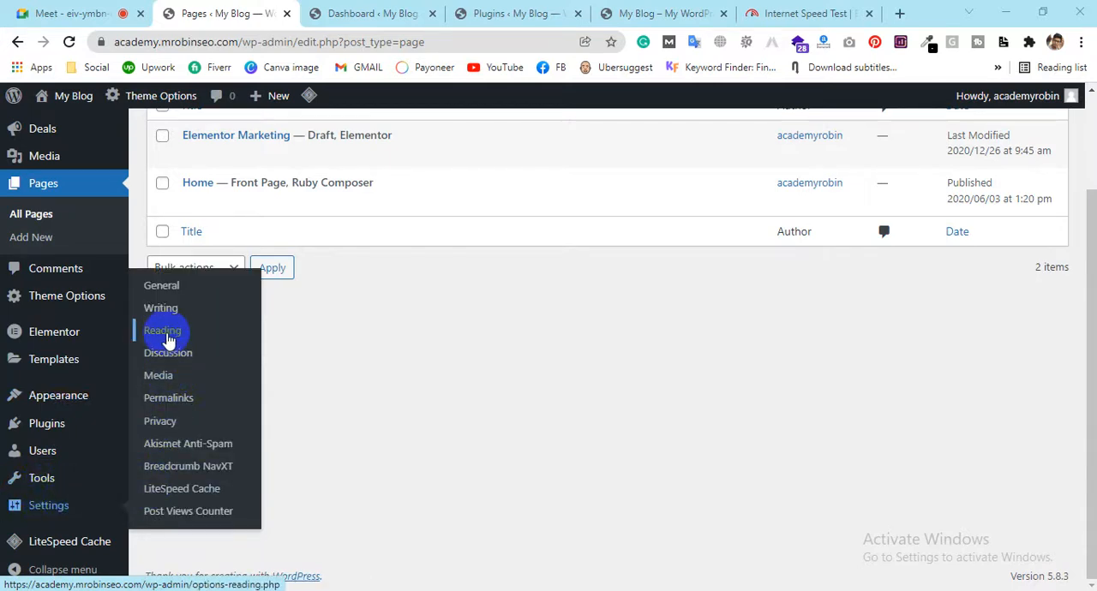
{"action": "mouse_move", "coordinate": [192, 199]}
{"action": "mouse_move", "coordinate": [322, 171]}
{"action": "mouse_move", "coordinate": [313, 200]}
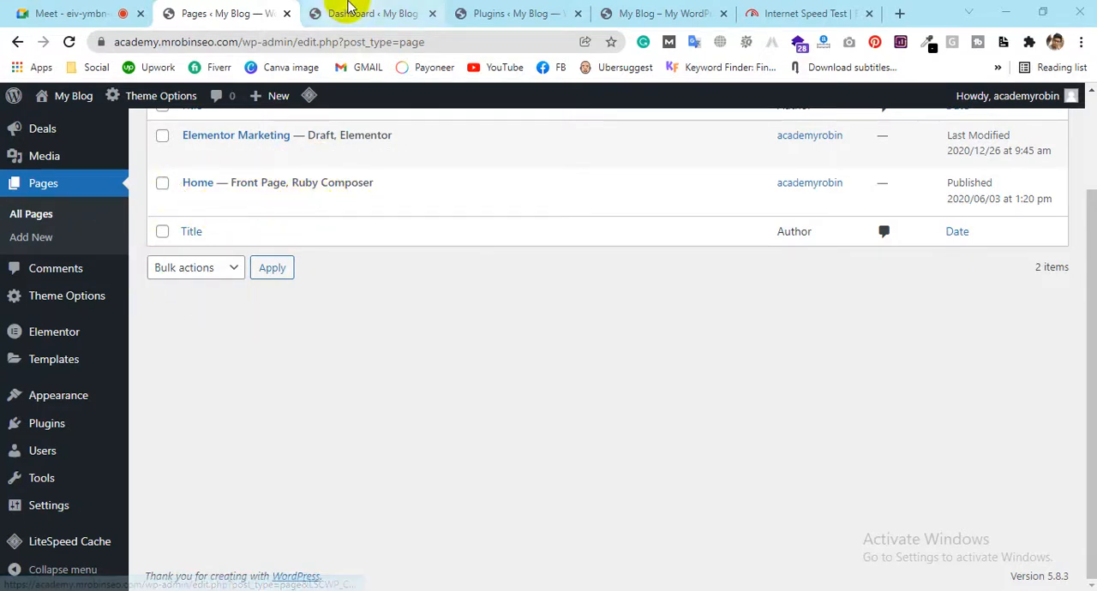
{"action": "scroll", "coordinate": [399, 262], "scroll_direction": "up", "scroll_amount": 2}
{"action": "scroll", "coordinate": [49, 338], "scroll_direction": "down", "scroll_amount": 2}
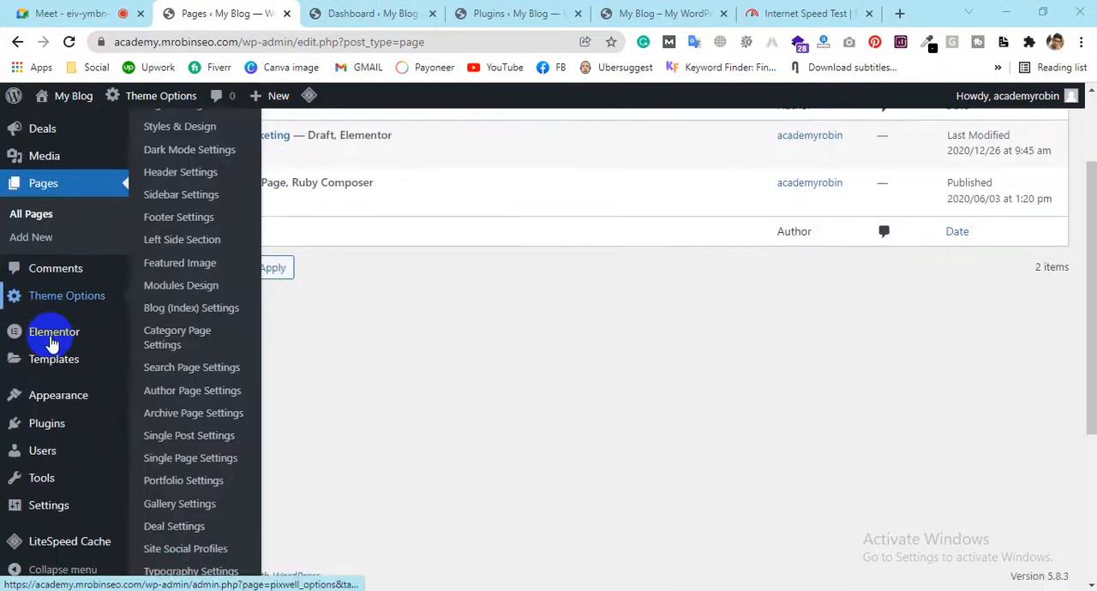
{"action": "mouse_move", "coordinate": [50, 413]}
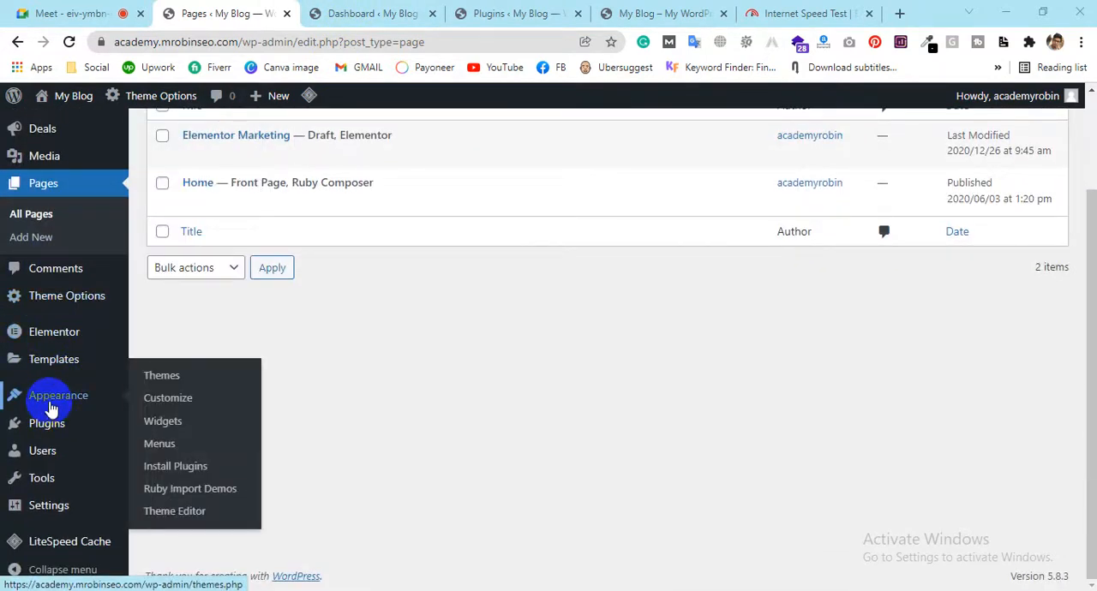
{"action": "mouse_move", "coordinate": [106, 451]}
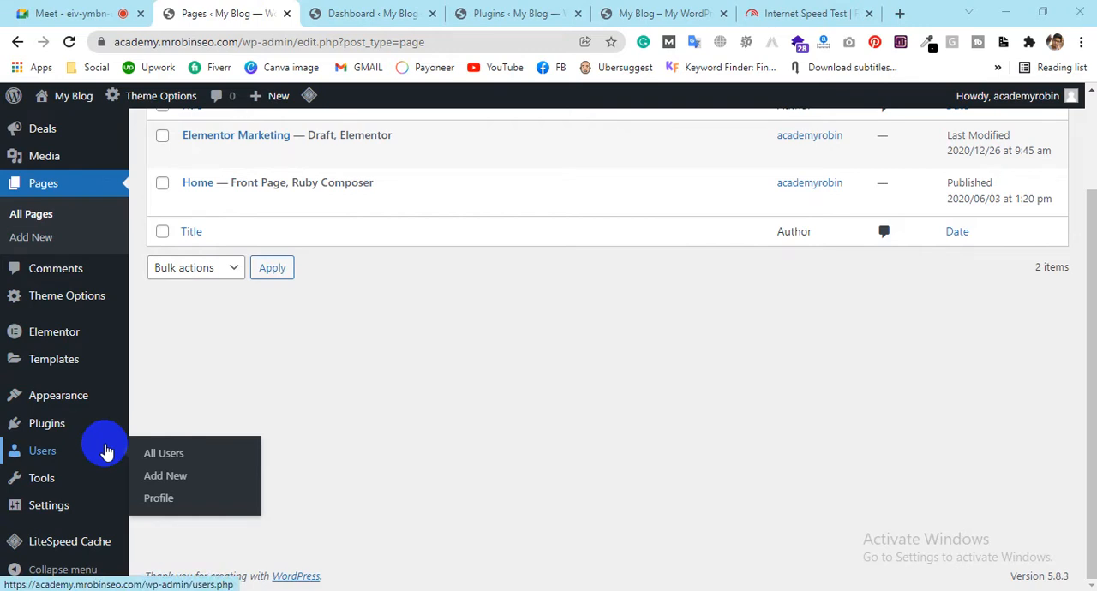
Move the Elementor Marketing draft page to the trash, keeping only the Home page in the pages list
{"action": "mouse_move", "coordinate": [226, 198]}
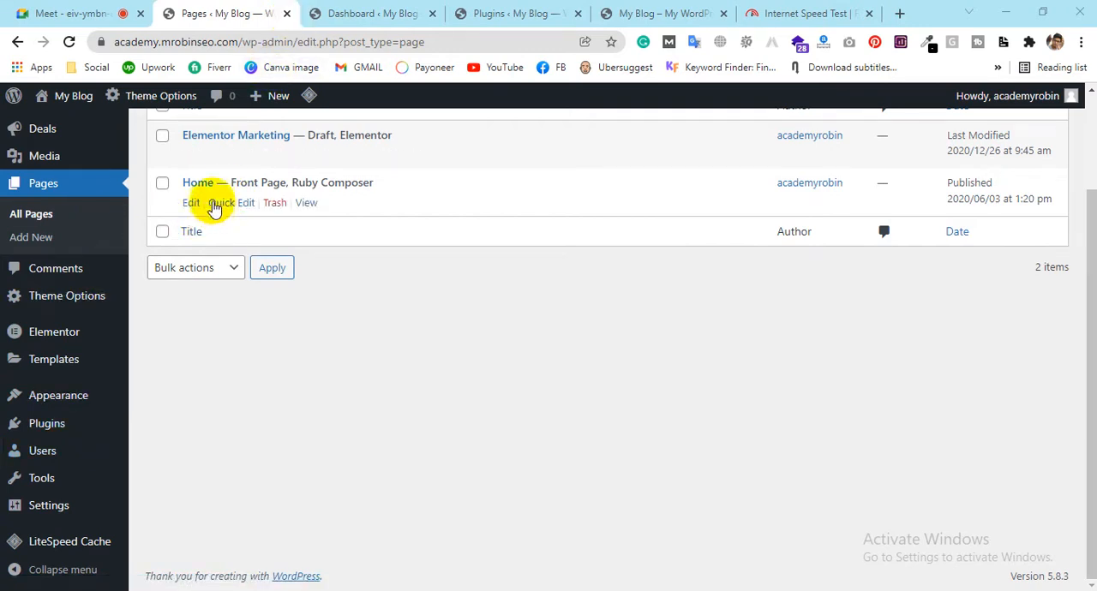
{"action": "mouse_move", "coordinate": [157, 138]}
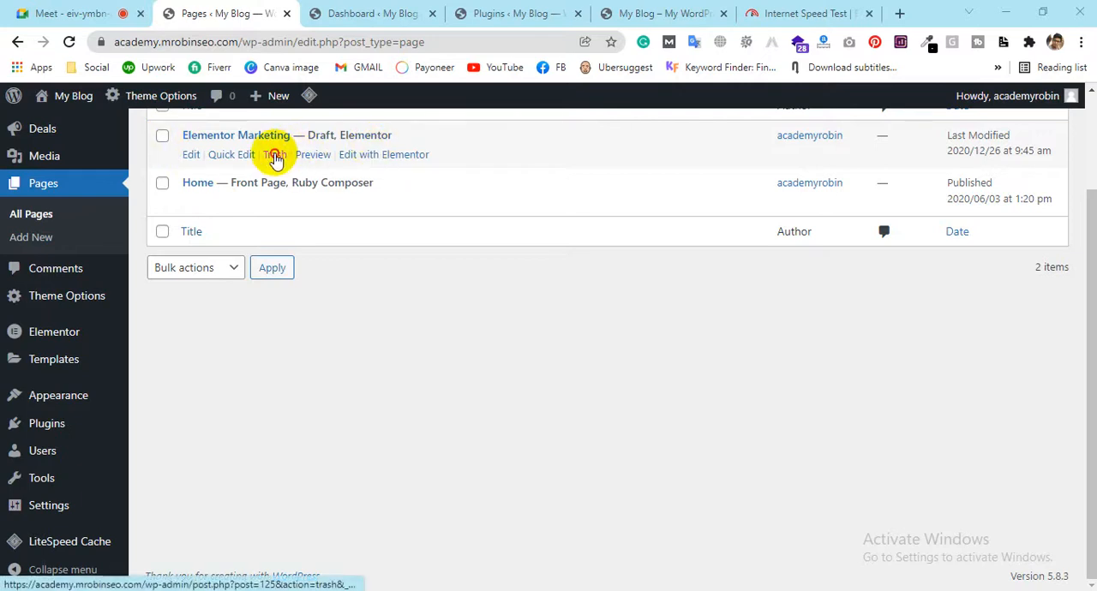
{"action": "left_click", "coordinate": [274, 159]}
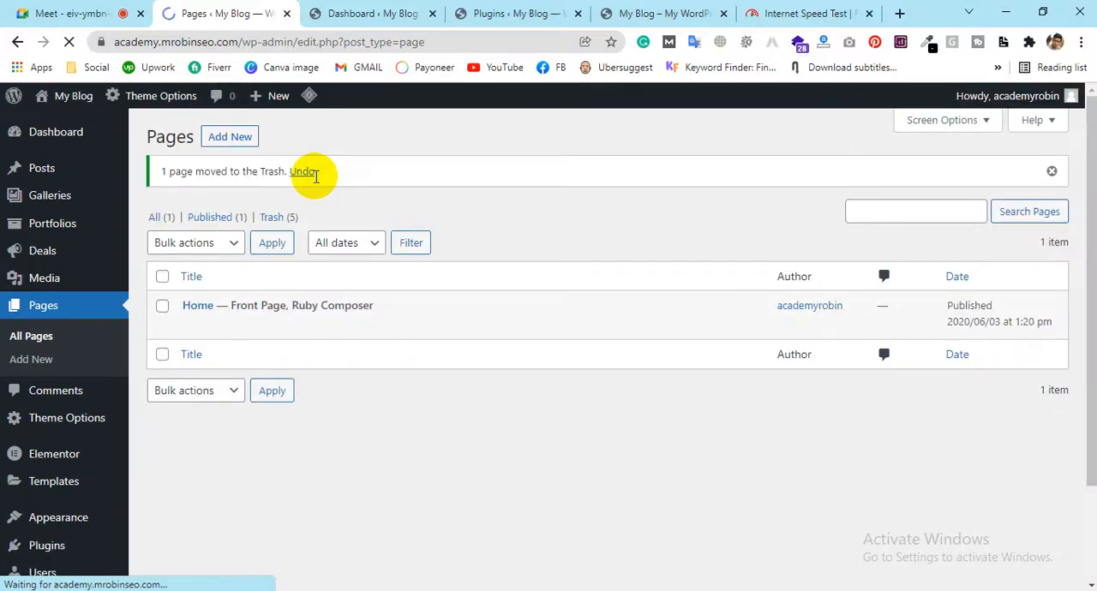
Open the site's navigation menu management screen
{"action": "scroll", "coordinate": [103, 429], "scroll_direction": "down", "scroll_amount": 1}
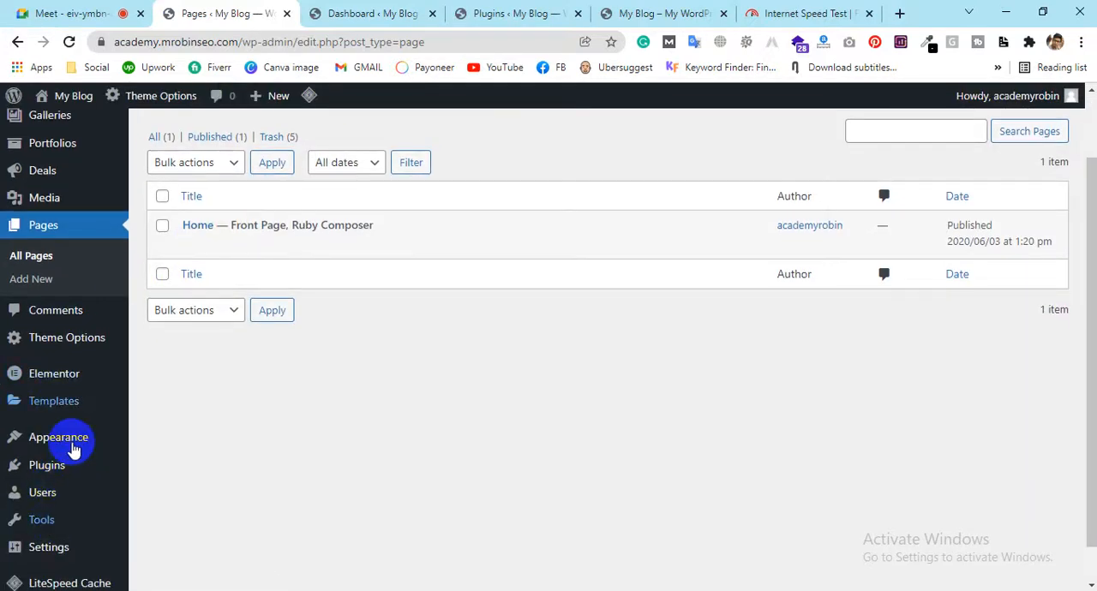
{"action": "scroll", "coordinate": [257, 368], "scroll_direction": "down", "scroll_amount": 1}
{"action": "mouse_move", "coordinate": [84, 401]}
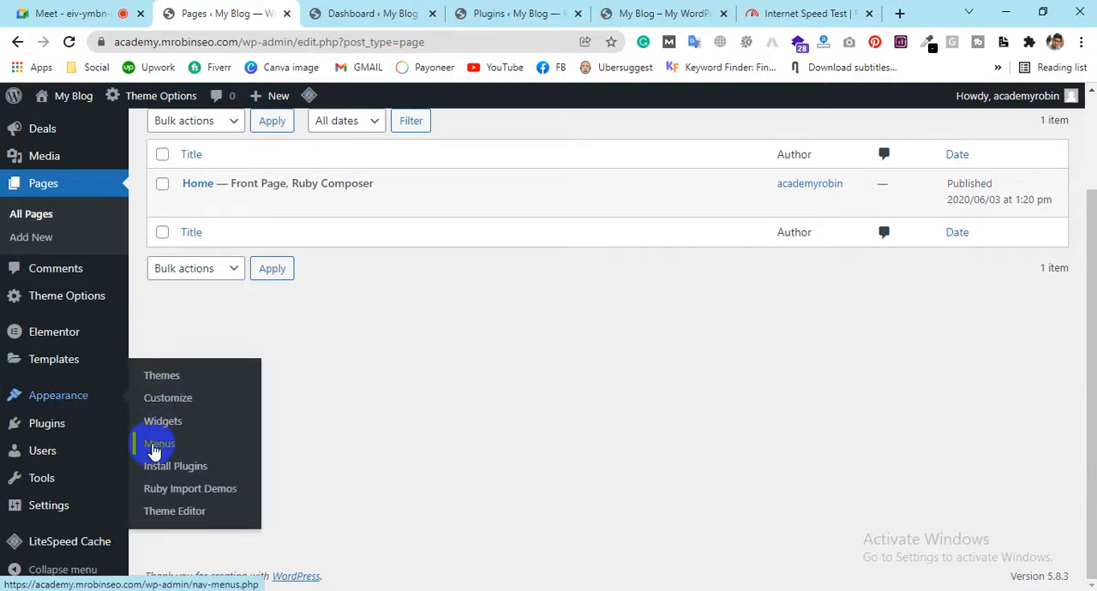
{"action": "left_click", "coordinate": [154, 447]}
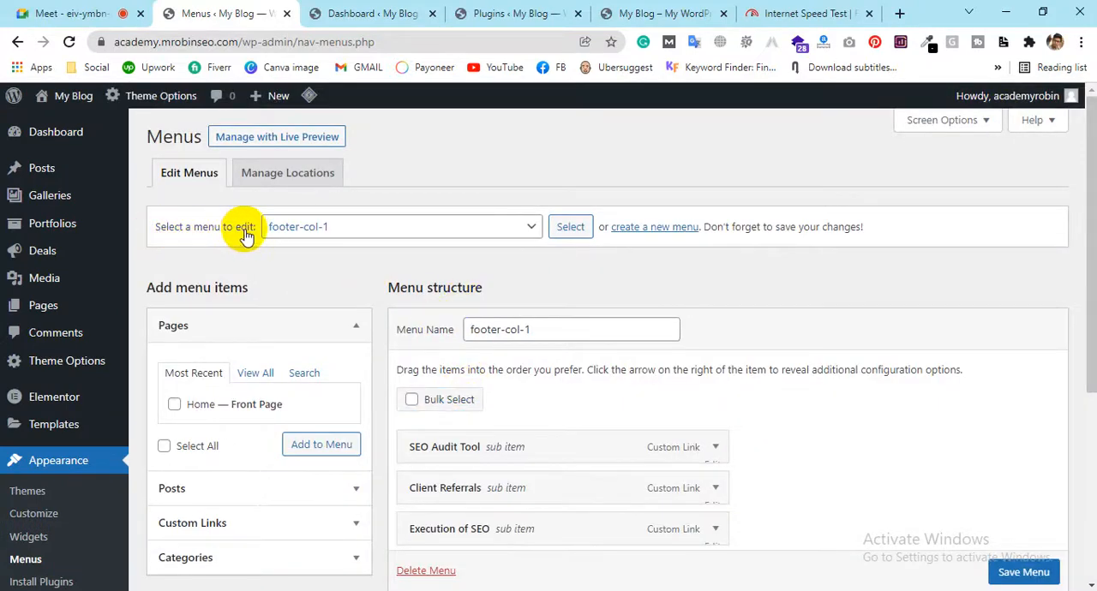
Examine the available menus and the footer-col-1 structure and settings, comparing them with the navigation bar on the live site
{"action": "left_click", "coordinate": [356, 233]}
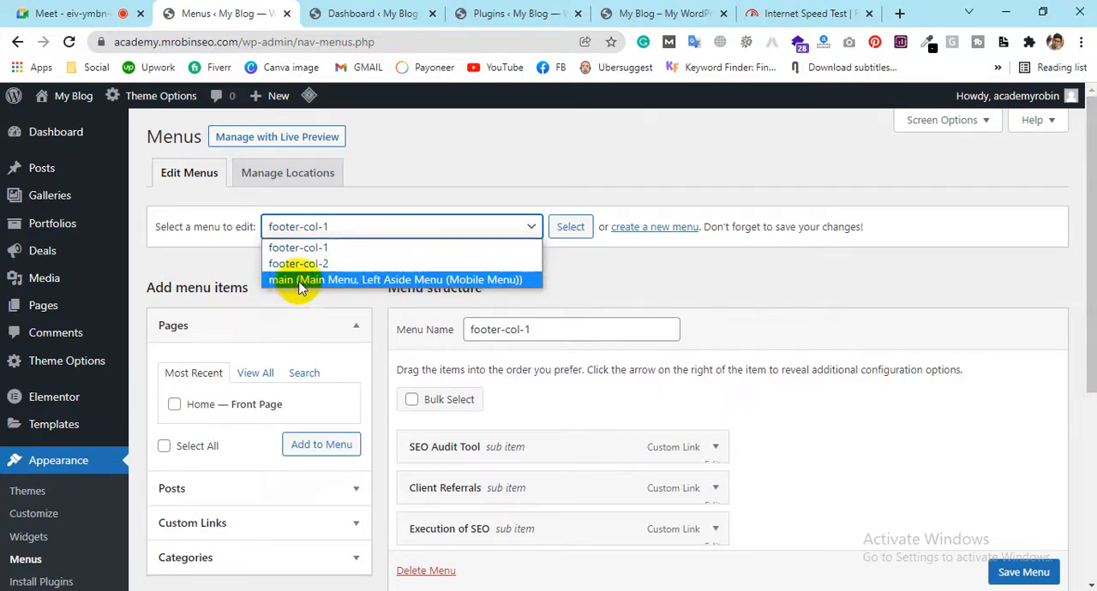
{"action": "left_click", "coordinate": [634, 13]}
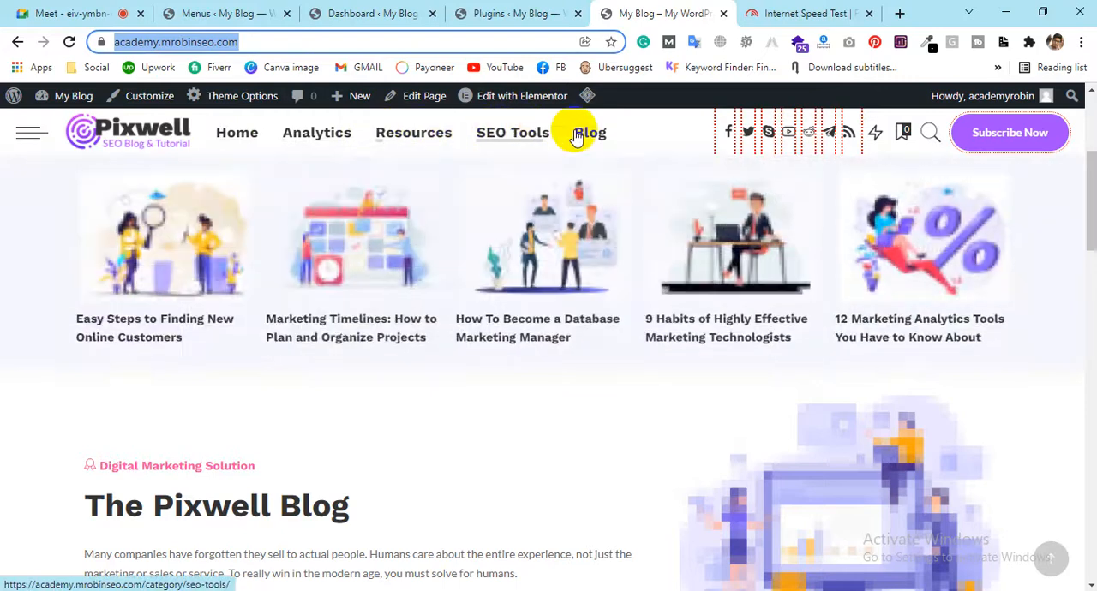
{"action": "left_click", "coordinate": [212, 13]}
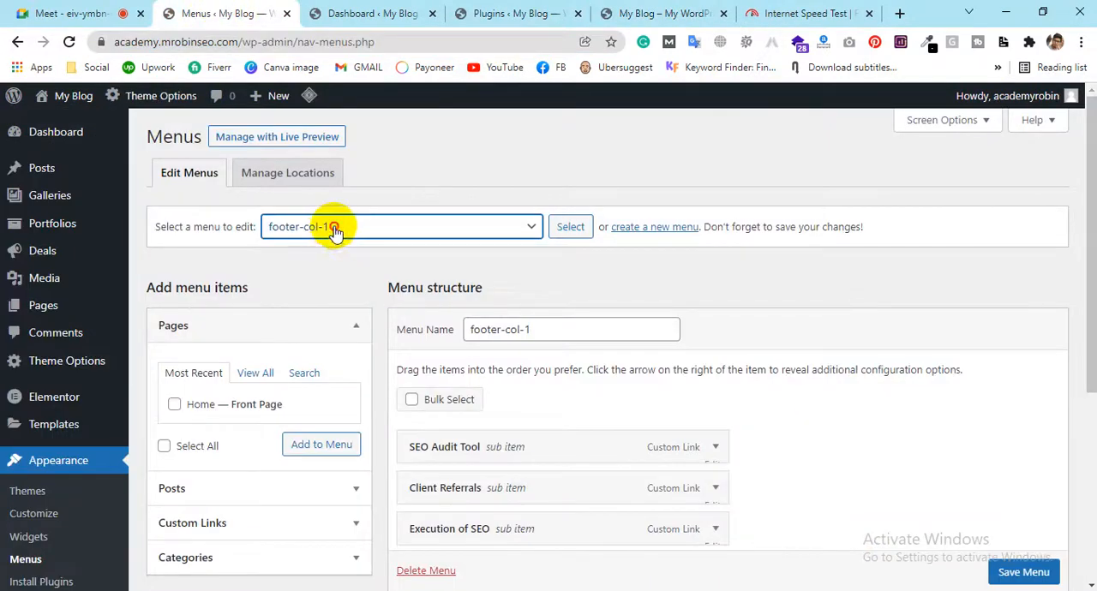
{"action": "left_click", "coordinate": [334, 230]}
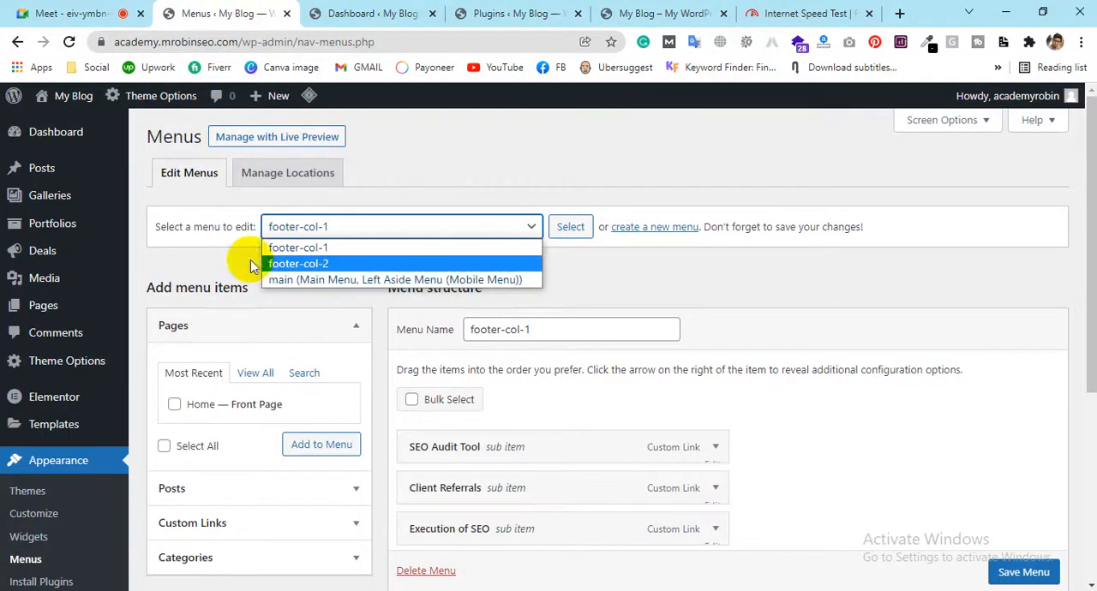
{"action": "left_click", "coordinate": [188, 238]}
{"action": "scroll", "coordinate": [521, 364], "scroll_direction": "down", "scroll_amount": 4}
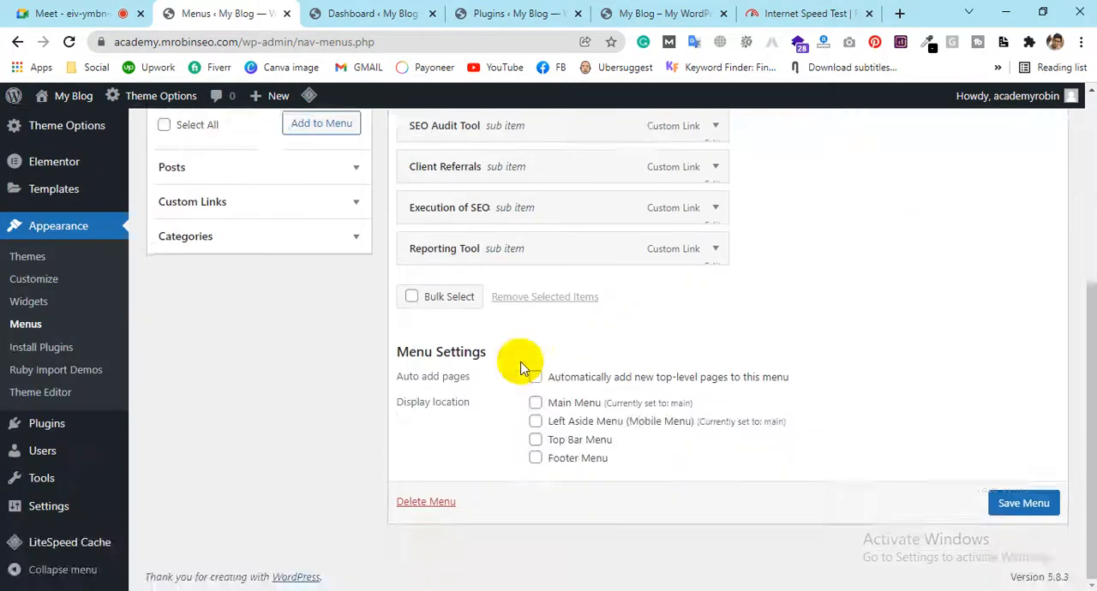
{"action": "scroll", "coordinate": [521, 367], "scroll_direction": "up", "scroll_amount": 4}
{"action": "scroll", "coordinate": [506, 270], "scroll_direction": "down", "scroll_amount": 2}
{"action": "scroll", "coordinate": [560, 379], "scroll_direction": "up", "scroll_amount": 3}
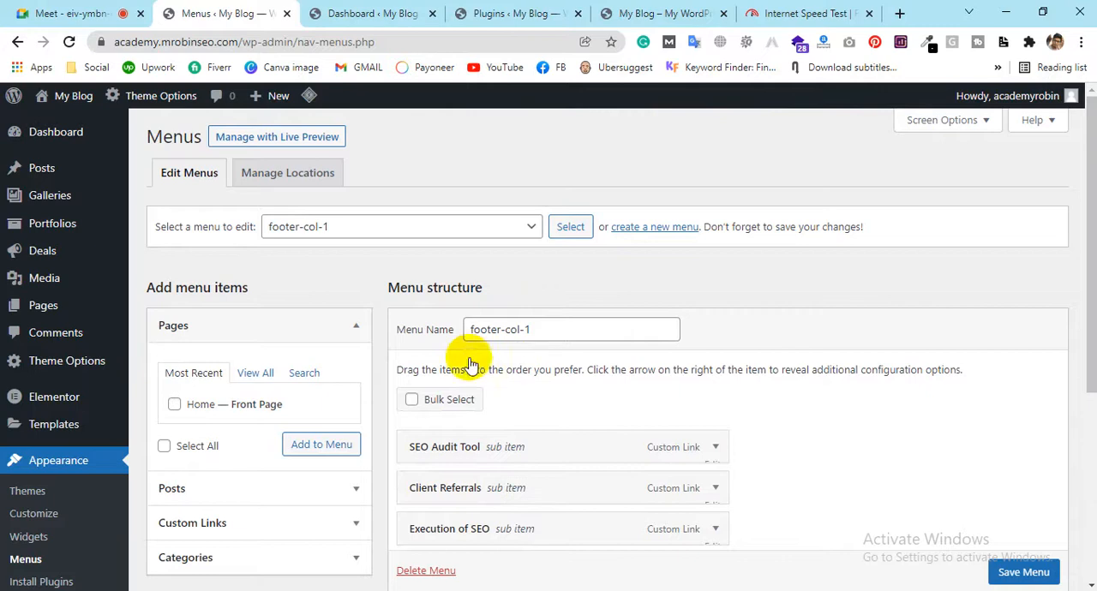
Load the main menu assigned to Main Menu and Left Aside Menu, and permanently delete it
{"action": "left_click", "coordinate": [343, 226]}
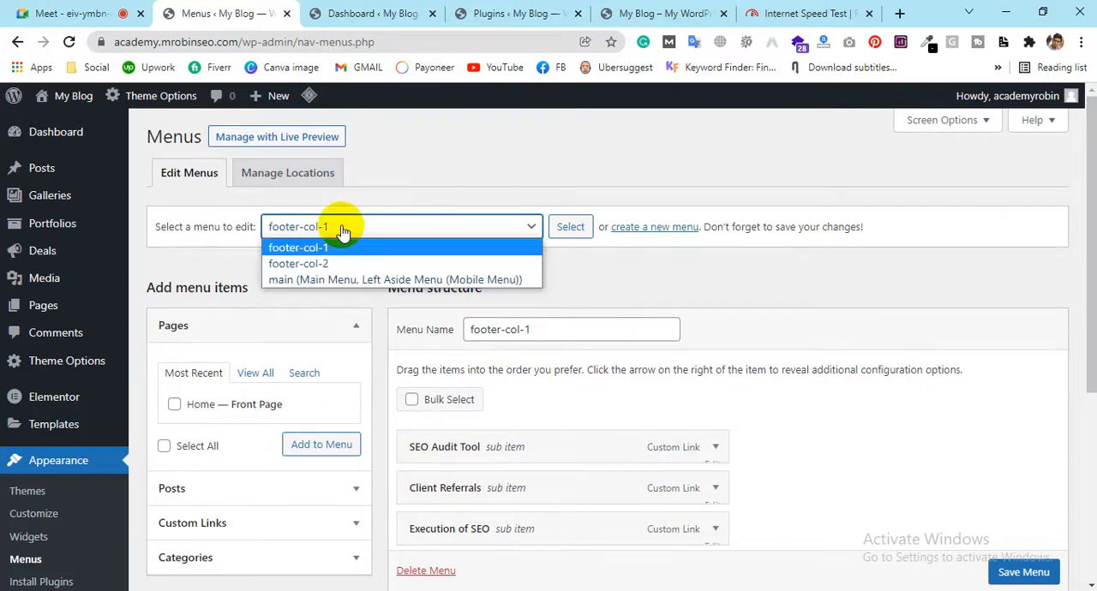
{"action": "left_click", "coordinate": [293, 281]}
{"action": "left_click", "coordinate": [570, 228]}
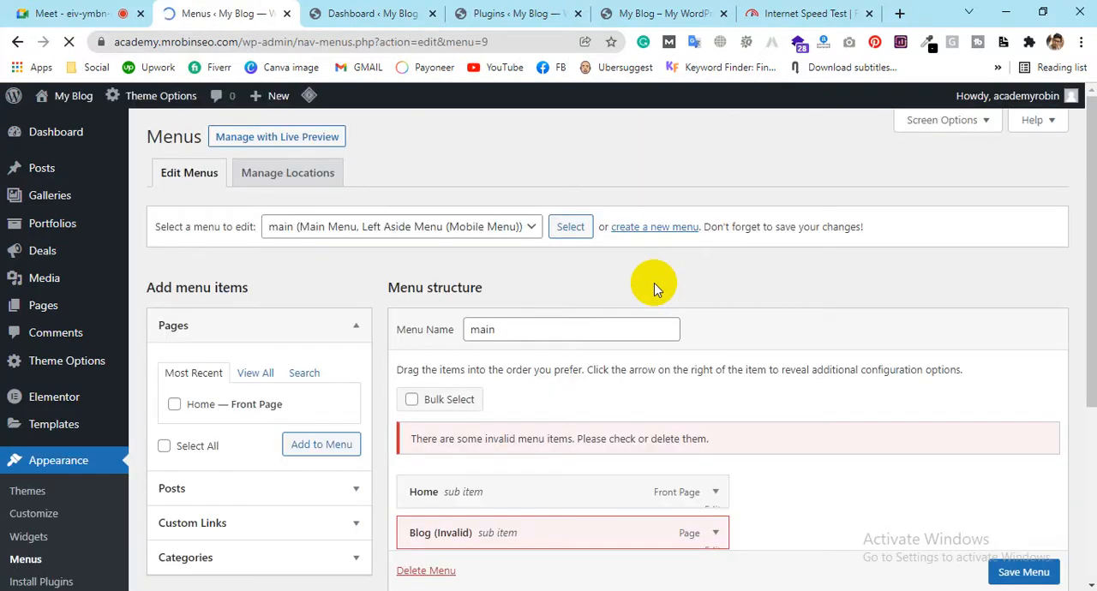
{"action": "scroll", "coordinate": [654, 280], "scroll_direction": "down", "scroll_amount": 3}
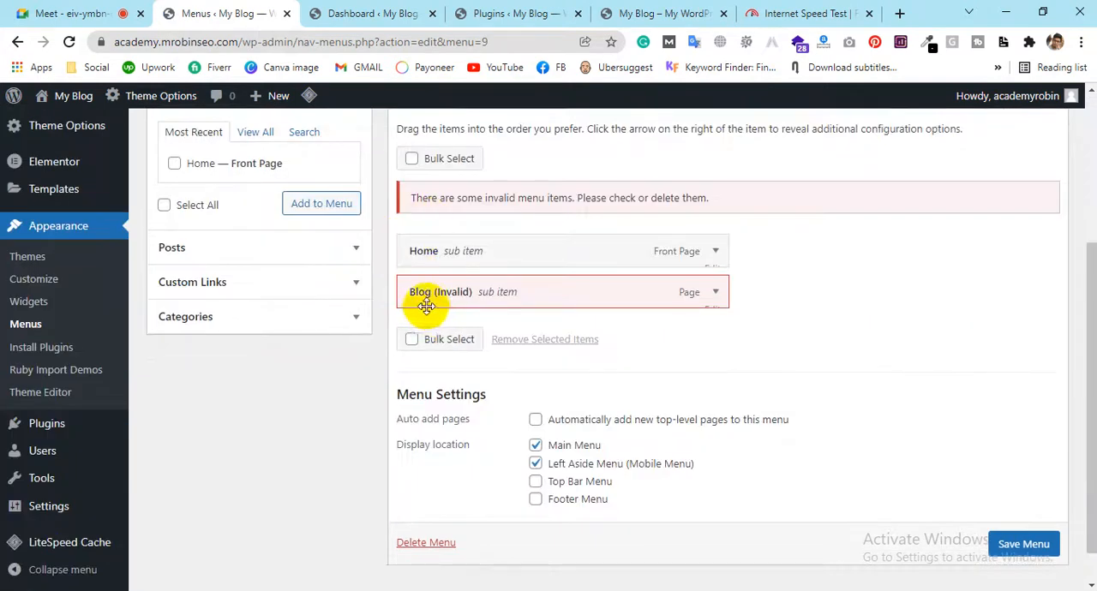
{"action": "left_click", "coordinate": [433, 538]}
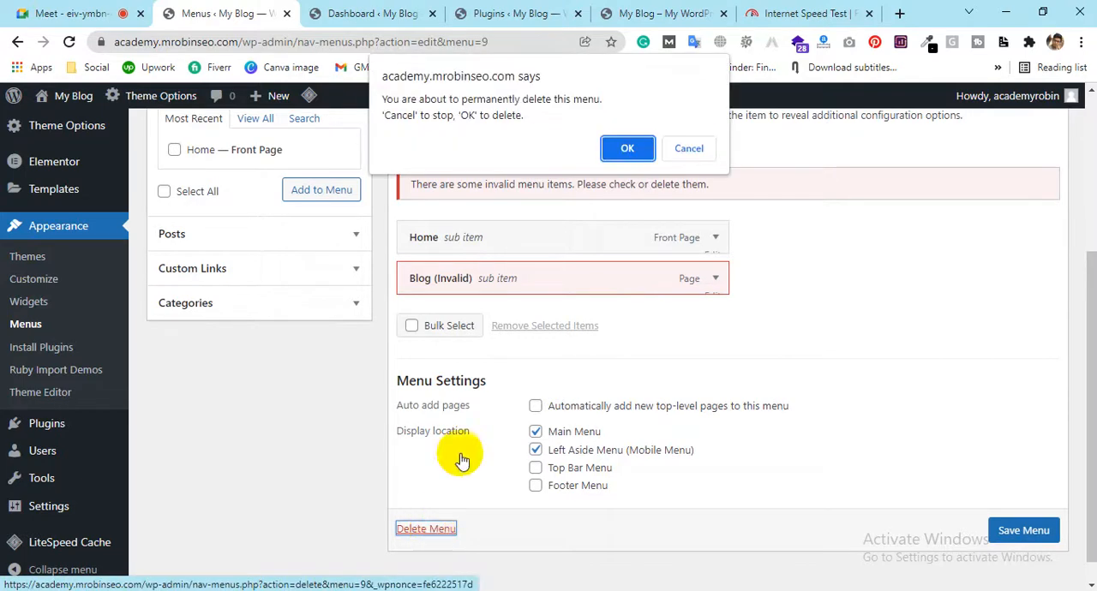
{"action": "left_click", "coordinate": [626, 148]}
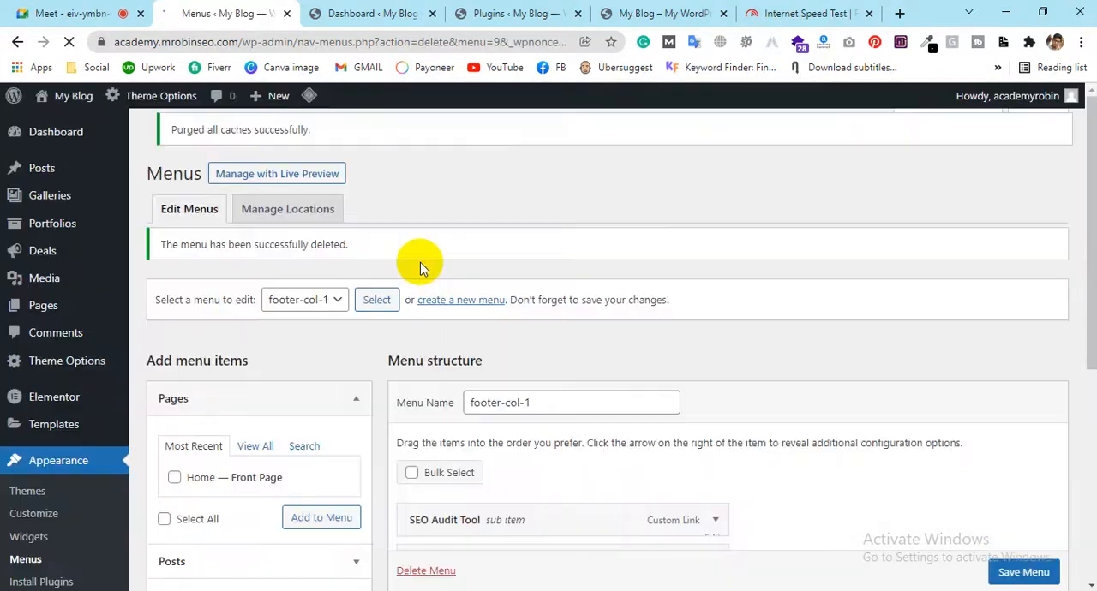
Permanently delete the two footer menus, footer-col-1 and footer-col-2
{"action": "scroll", "coordinate": [431, 294], "scroll_direction": "down", "scroll_amount": 3}
{"action": "scroll", "coordinate": [437, 497], "scroll_direction": "down", "scroll_amount": 2}
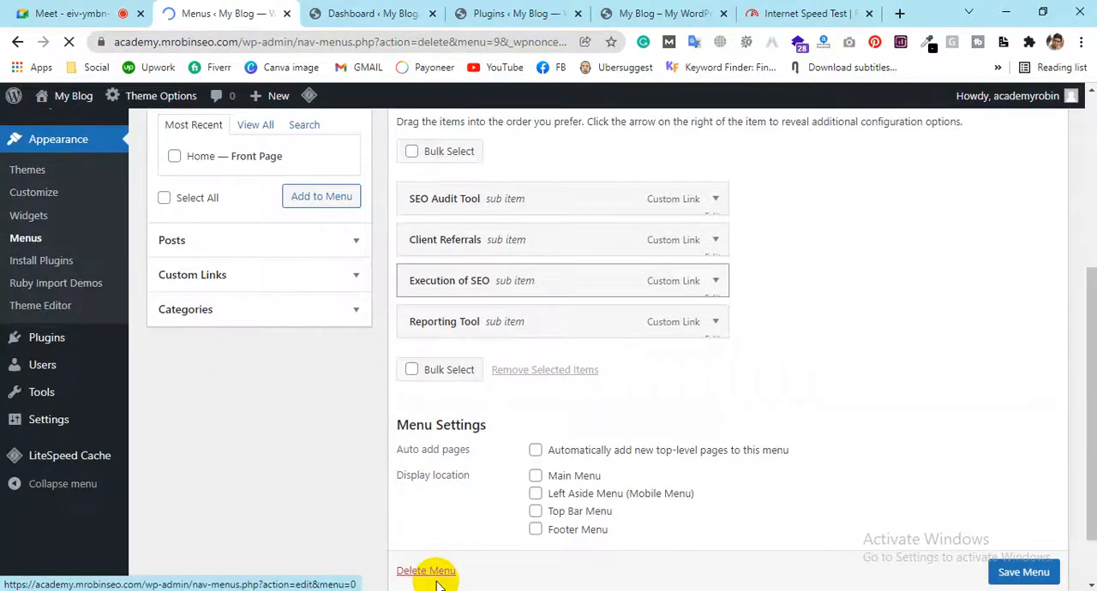
{"action": "left_click", "coordinate": [431, 568]}
{"action": "left_click", "coordinate": [434, 553]}
{"action": "left_click", "coordinate": [626, 150]}
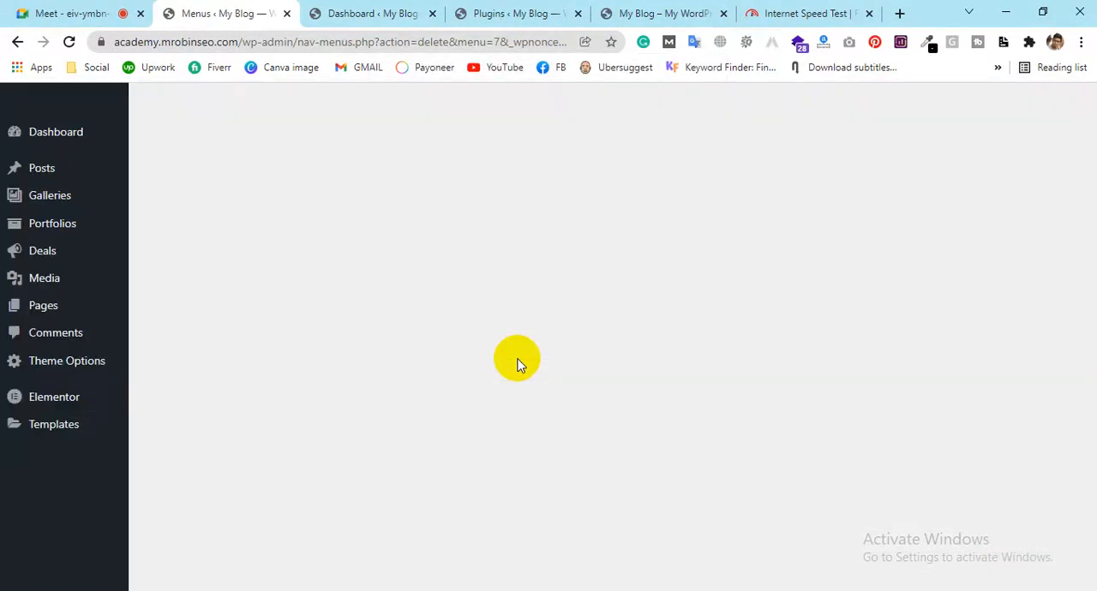
{"action": "scroll", "coordinate": [454, 507], "scroll_direction": "down", "scroll_amount": 3}
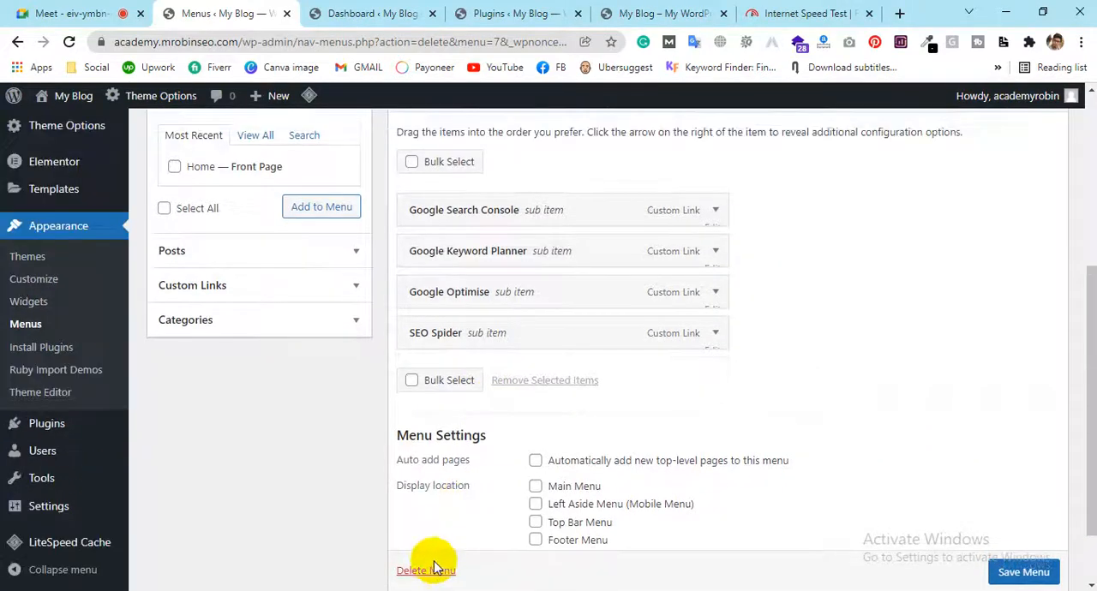
{"action": "left_click", "coordinate": [439, 544]}
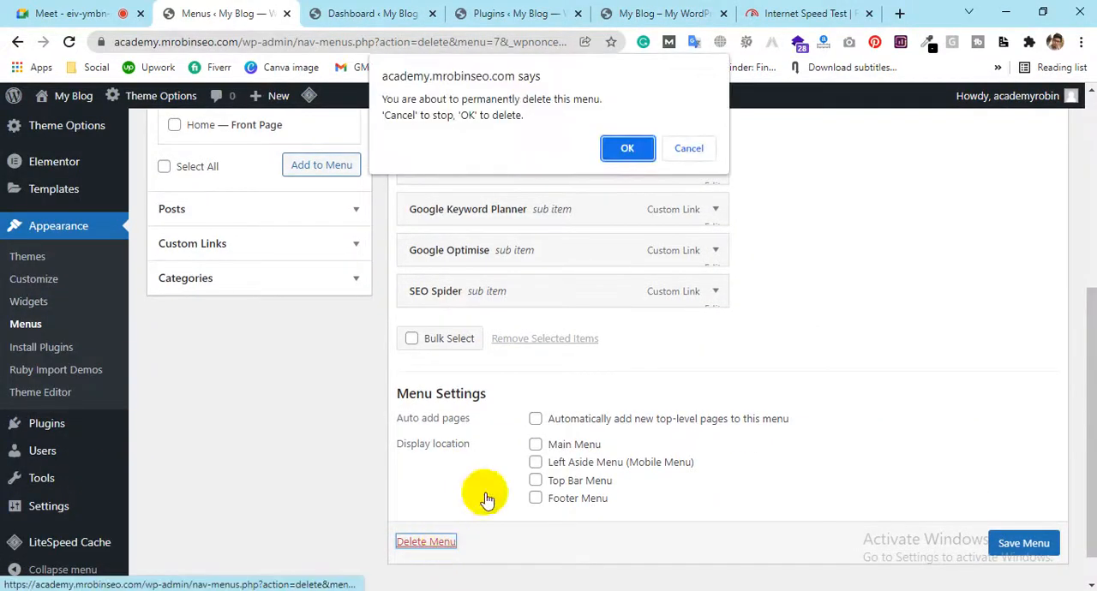
{"action": "left_click", "coordinate": [627, 147]}
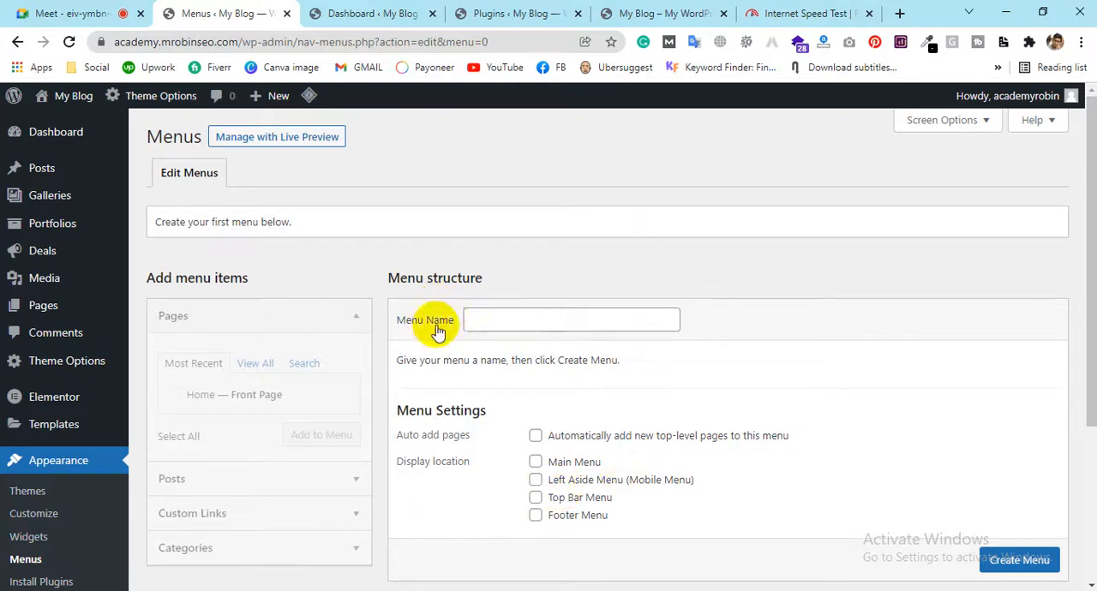
Name the new menu Main menu, checking the navigation bar on the live site
{"action": "left_click", "coordinate": [479, 318]}
{"action": "left_click", "coordinate": [494, 354]}
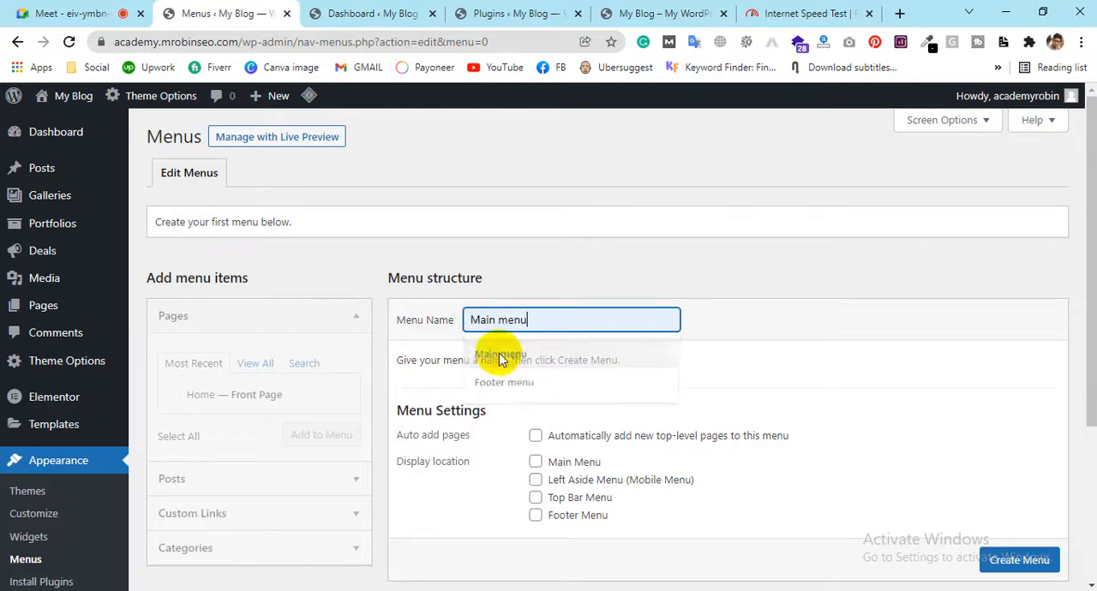
{"action": "left_click", "coordinate": [625, 13]}
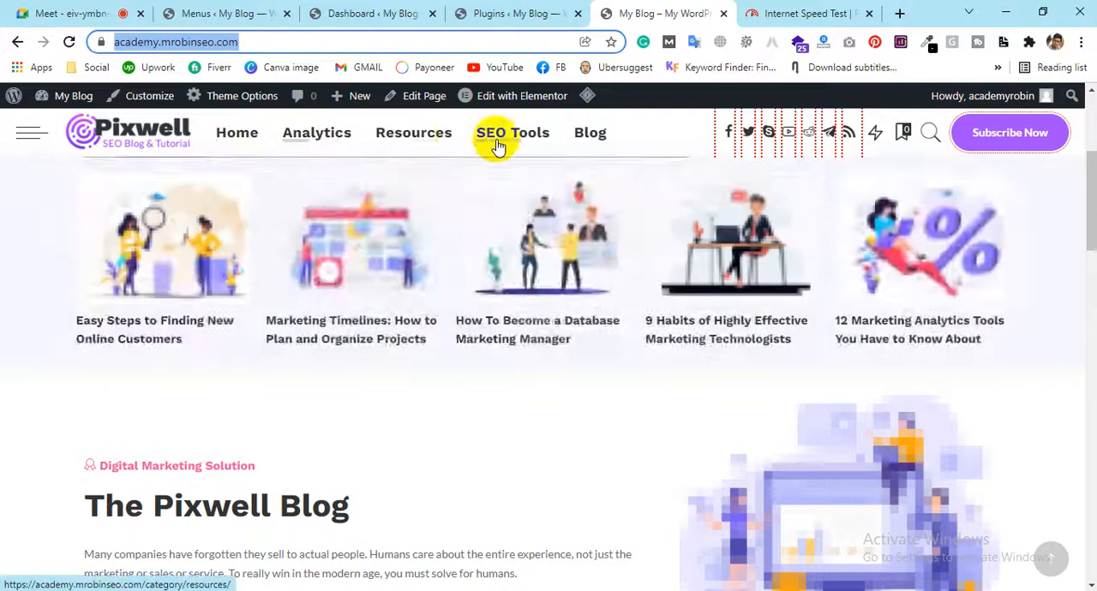
{"action": "left_click", "coordinate": [261, 9]}
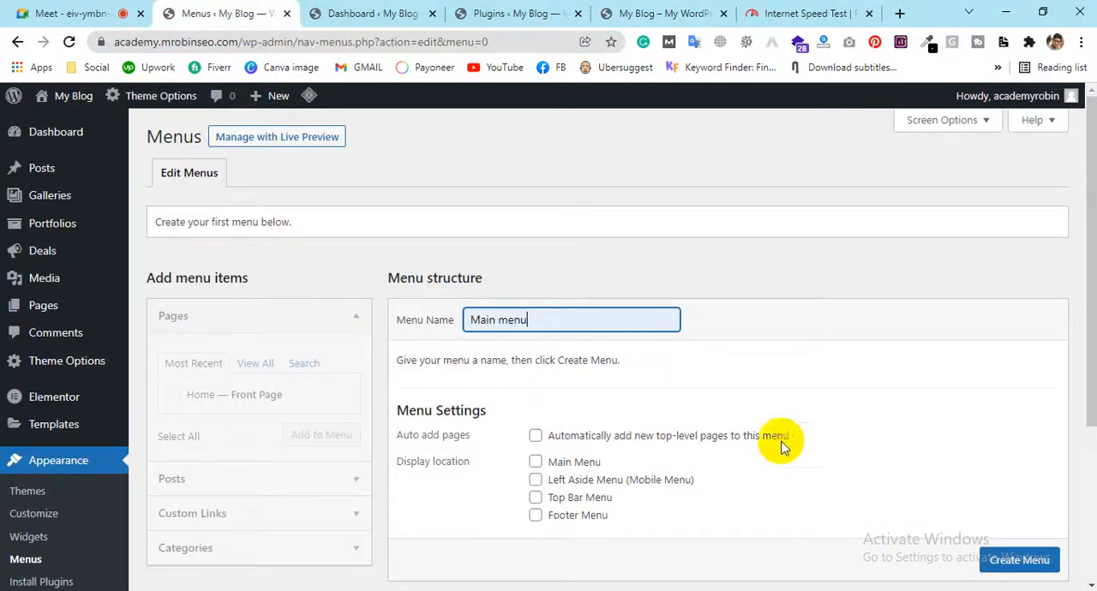
{"action": "scroll", "coordinate": [385, 381], "scroll_direction": "down", "scroll_amount": 1}
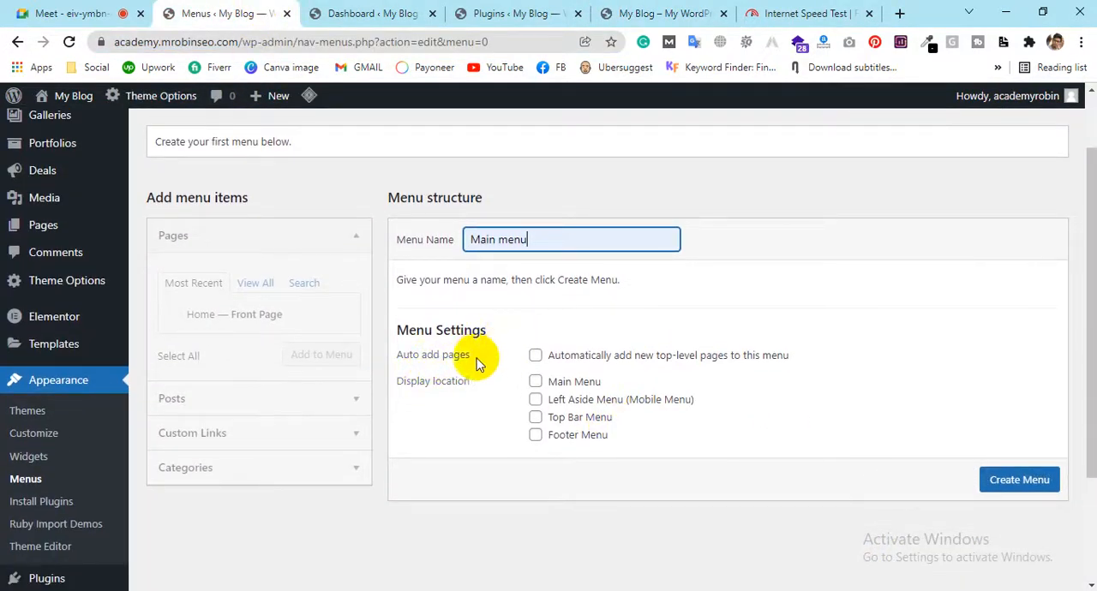
{"action": "left_click_drag", "start_coordinate": [558, 242], "coordinate": [465, 243]}
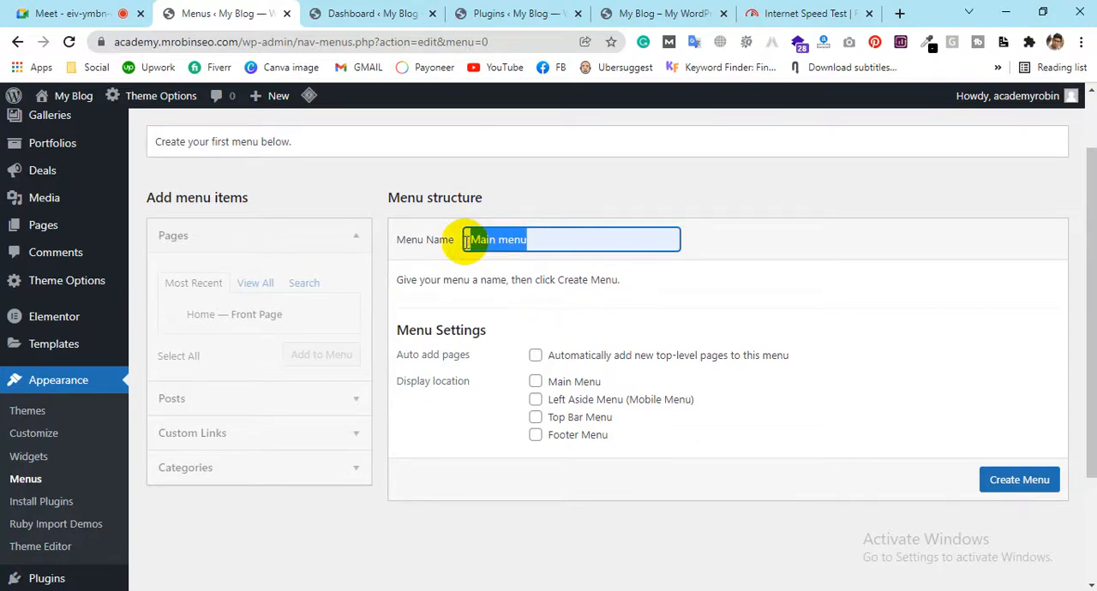
Assign only the Main Menu display location to the new menu and create it
{"action": "left_click", "coordinate": [535, 381]}
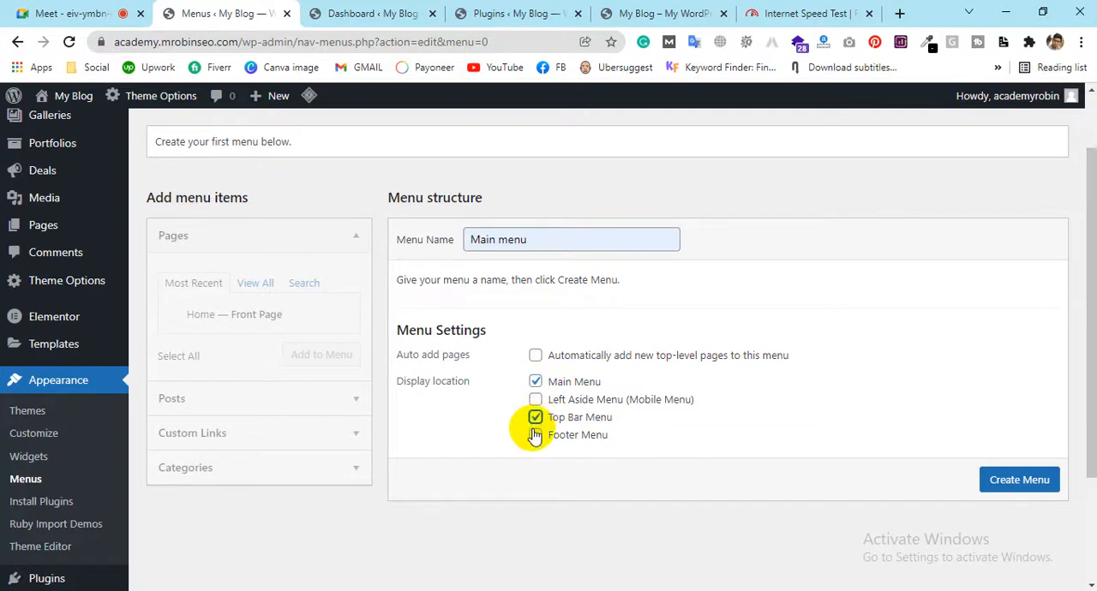
{"action": "left_click", "coordinate": [535, 419]}
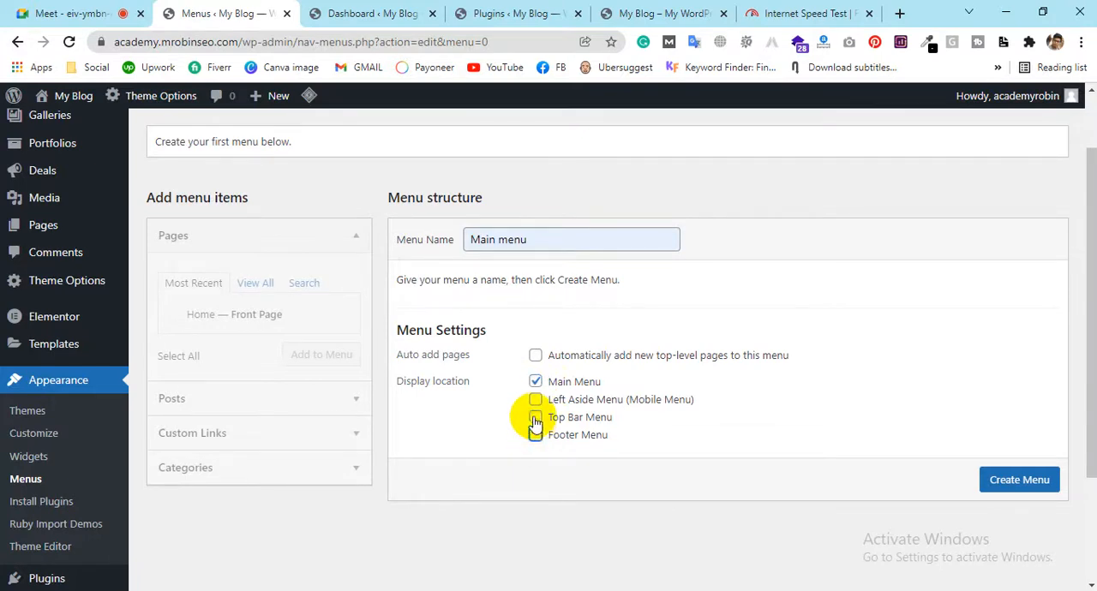
{"action": "left_click", "coordinate": [651, 13]}
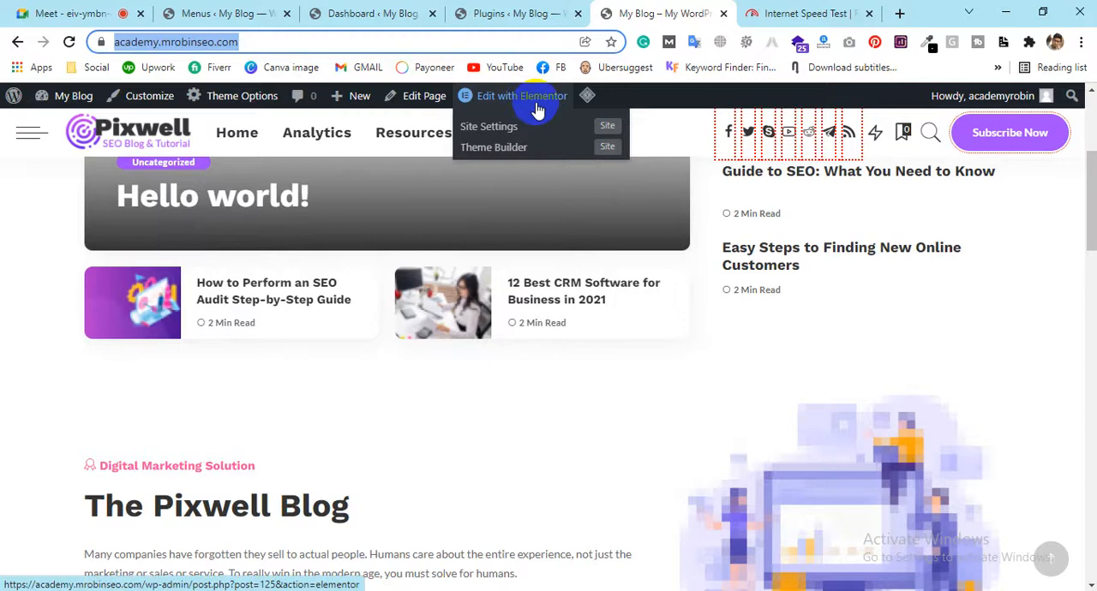
{"action": "left_click", "coordinate": [225, 13]}
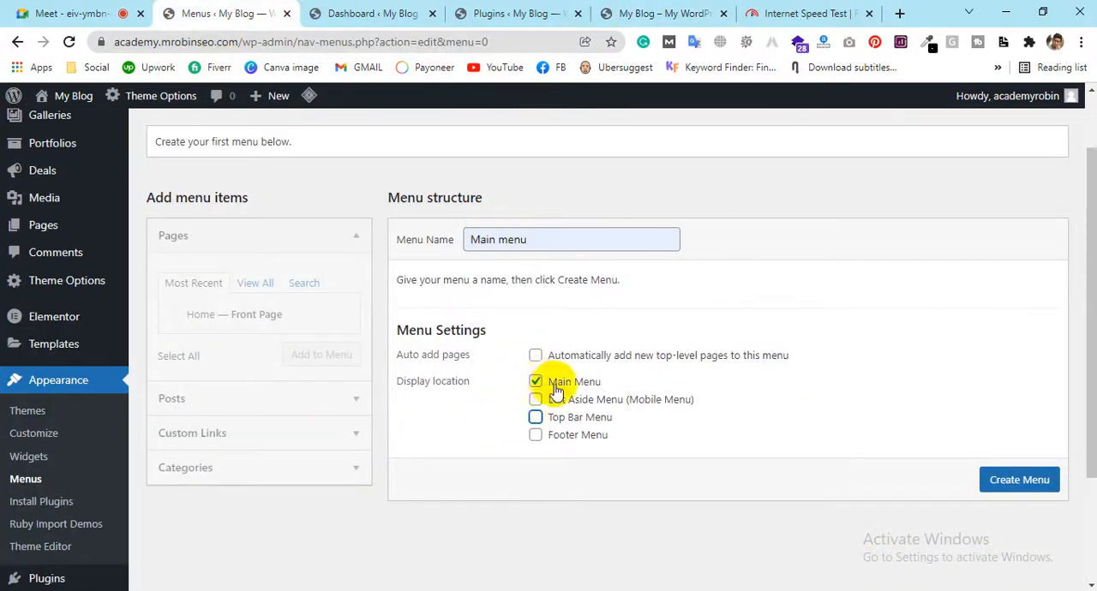
{"action": "left_click", "coordinate": [677, 13]}
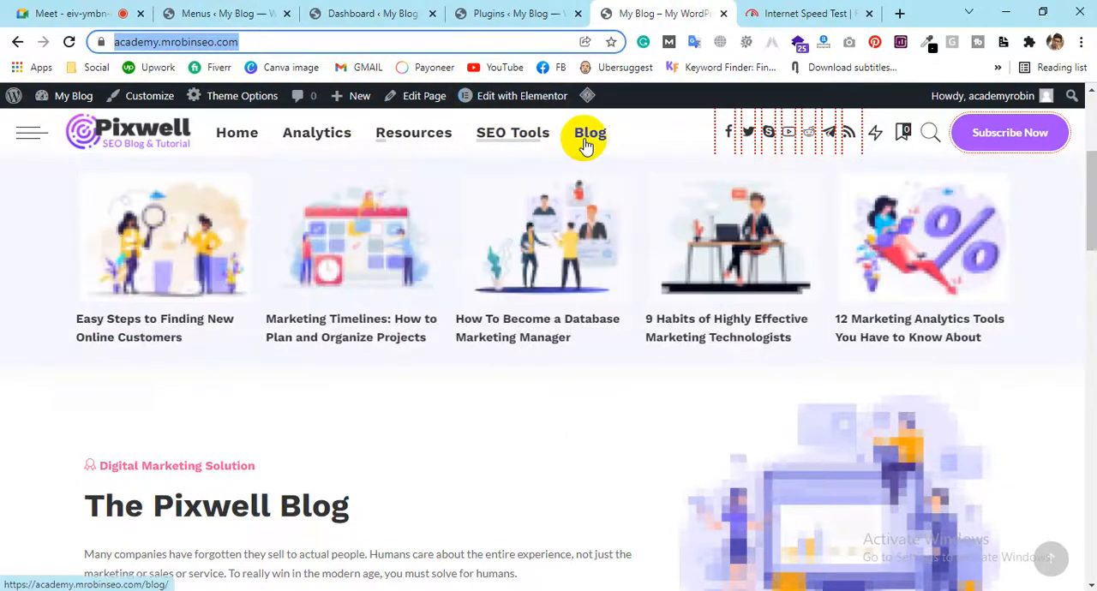
{"action": "left_click", "coordinate": [215, 11]}
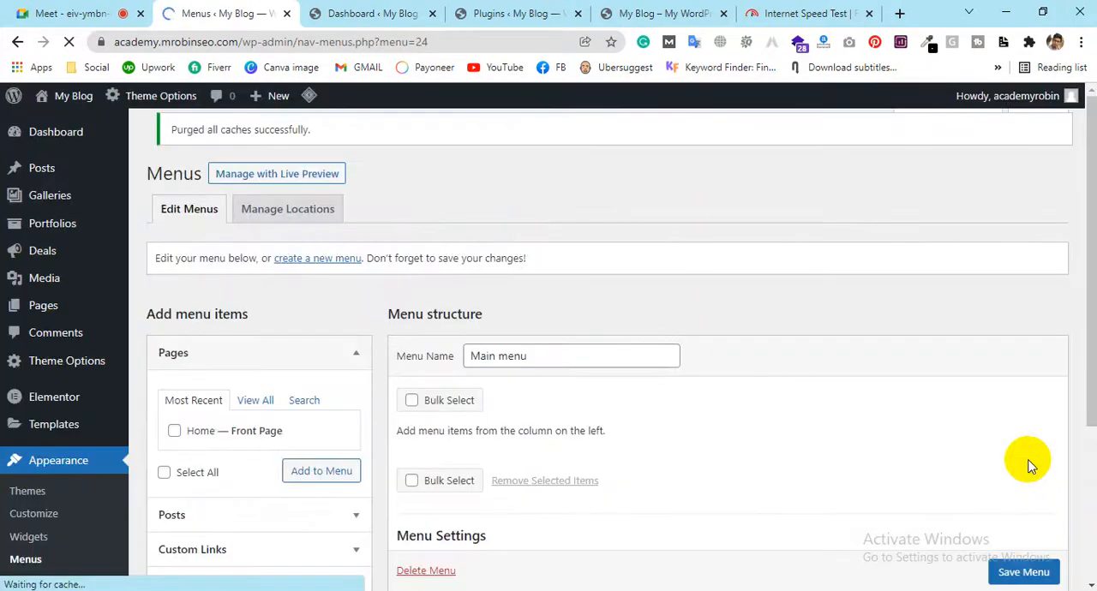
Examine the new menu's settings and the available item sources: Pages, Posts, Custom Links and Categories
{"action": "scroll", "coordinate": [943, 342], "scroll_direction": "down", "scroll_amount": 3}
{"action": "scroll", "coordinate": [686, 266], "scroll_direction": "up", "scroll_amount": 1}
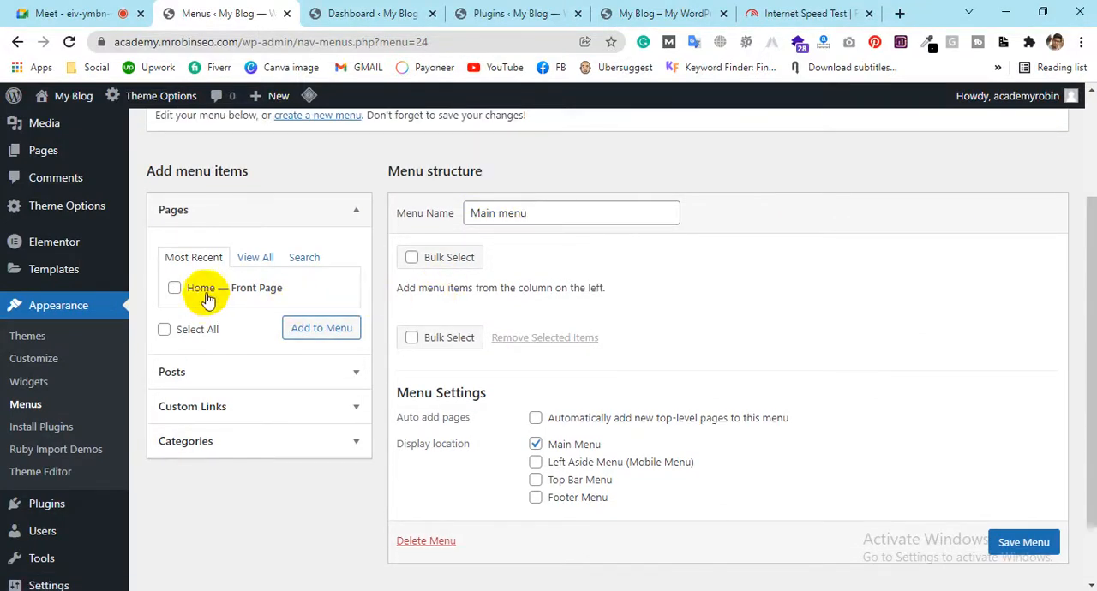
{"action": "left_click", "coordinate": [324, 210]}
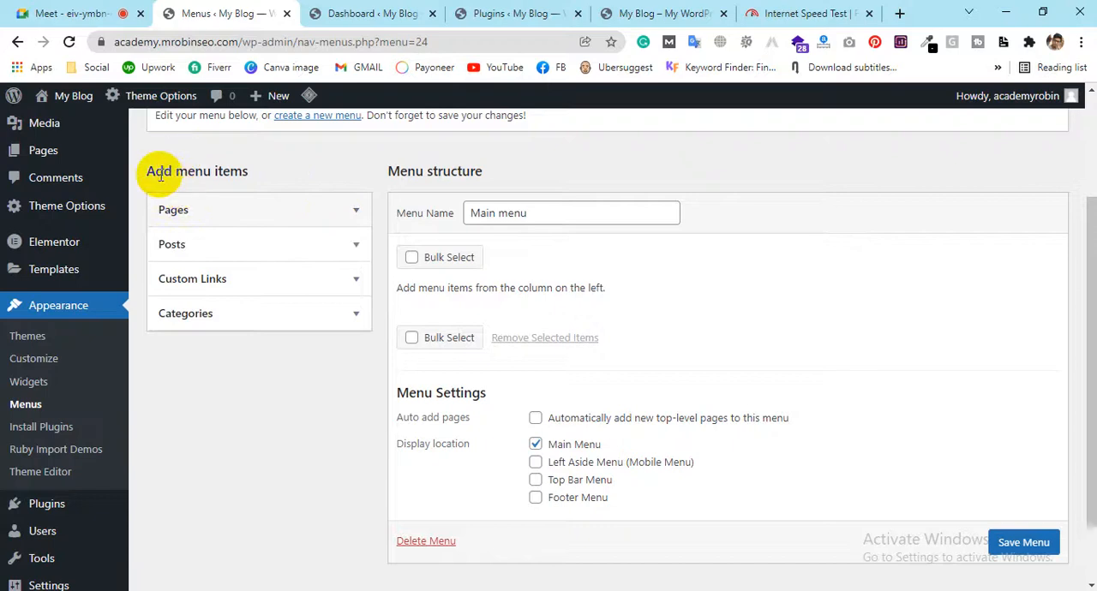
{"action": "left_click_drag", "start_coordinate": [212, 172], "coordinate": [153, 174]}
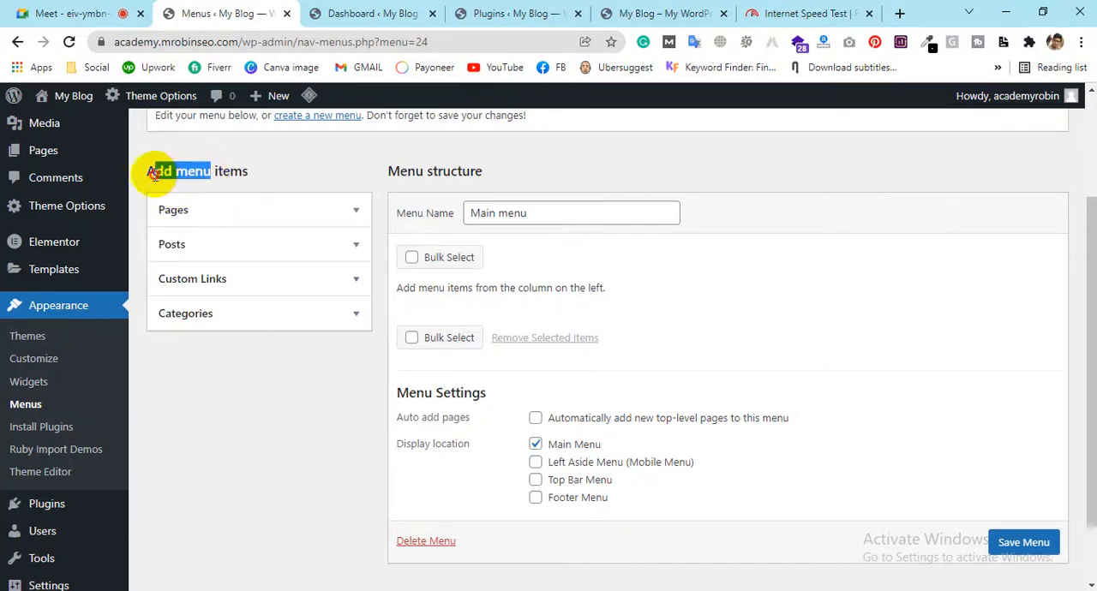
{"action": "left_click", "coordinate": [294, 213]}
{"action": "left_click", "coordinate": [294, 213]}
{"action": "left_click", "coordinate": [191, 225]}
{"action": "left_click", "coordinate": [204, 220]}
{"action": "left_click", "coordinate": [200, 251]}
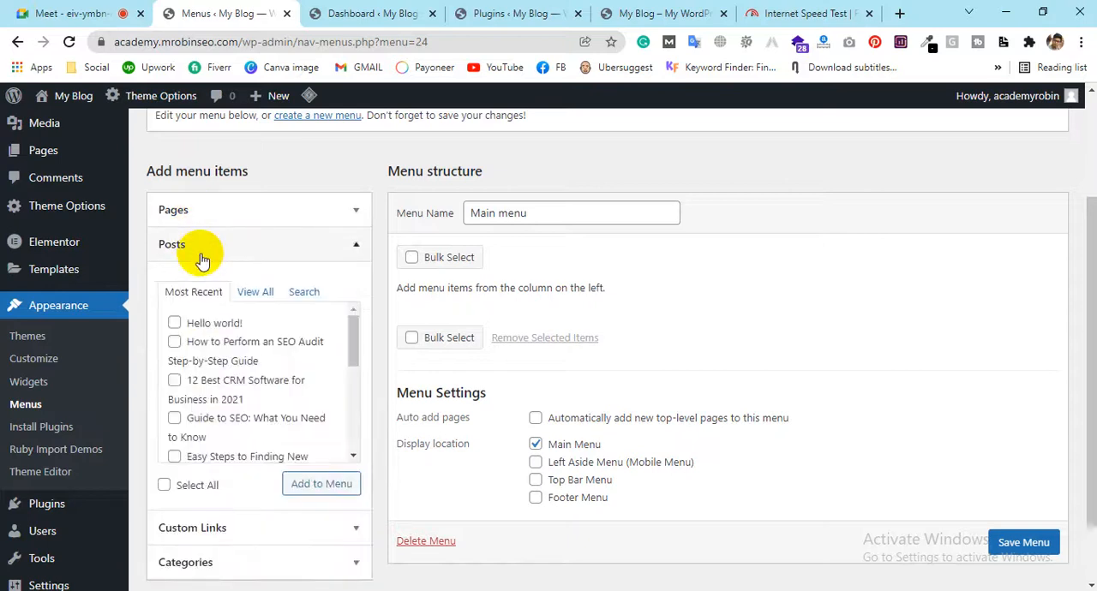
{"action": "left_click", "coordinate": [201, 256]}
{"action": "left_click", "coordinate": [293, 288]}
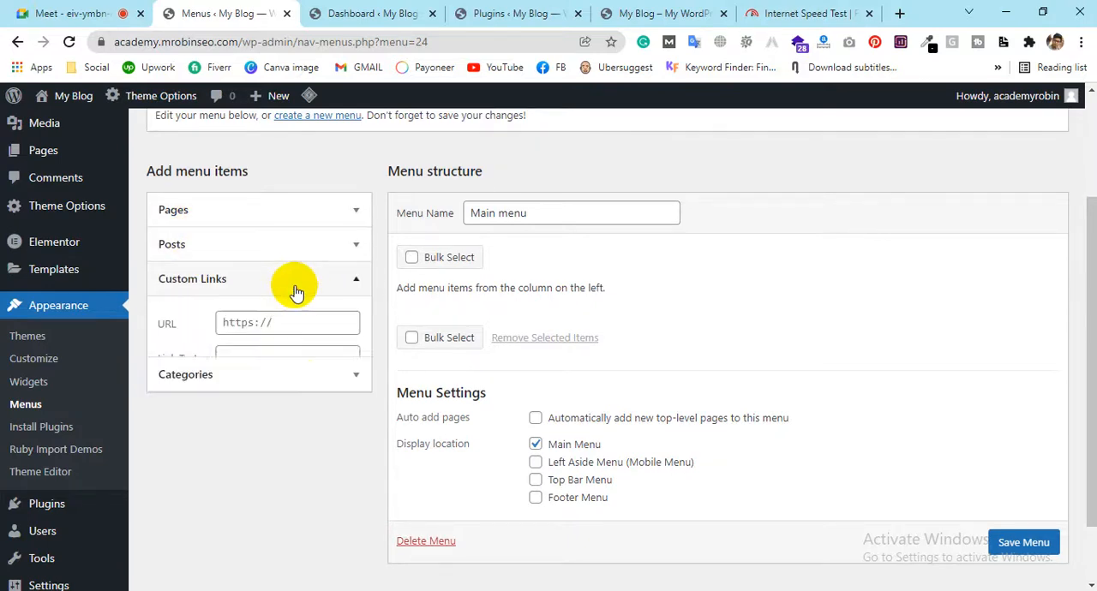
{"action": "left_click", "coordinate": [294, 289]}
{"action": "left_click", "coordinate": [231, 315]}
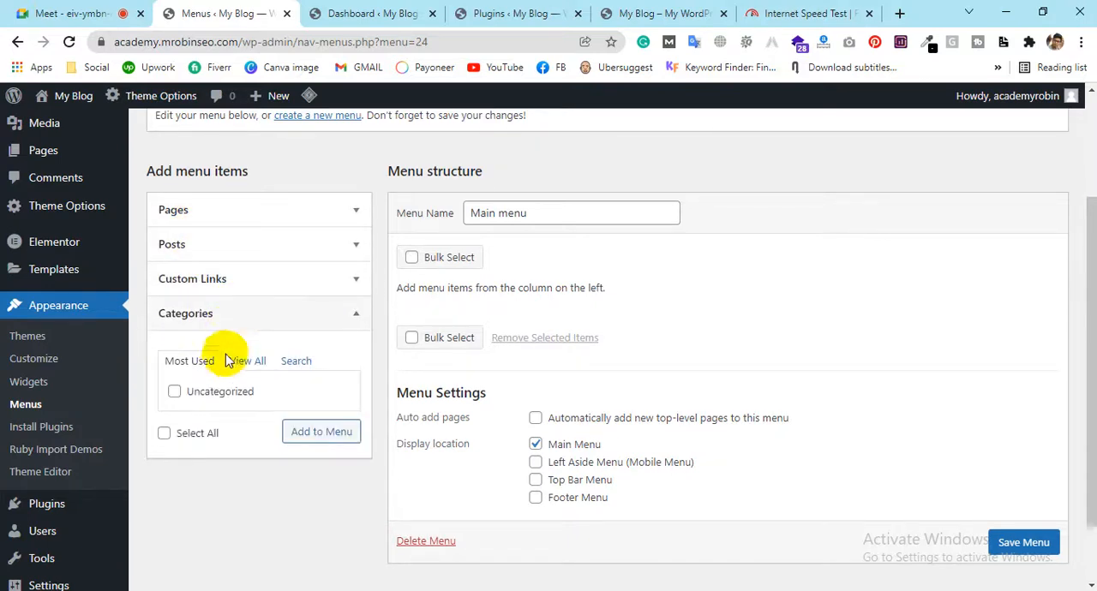
{"action": "left_click", "coordinate": [233, 316]}
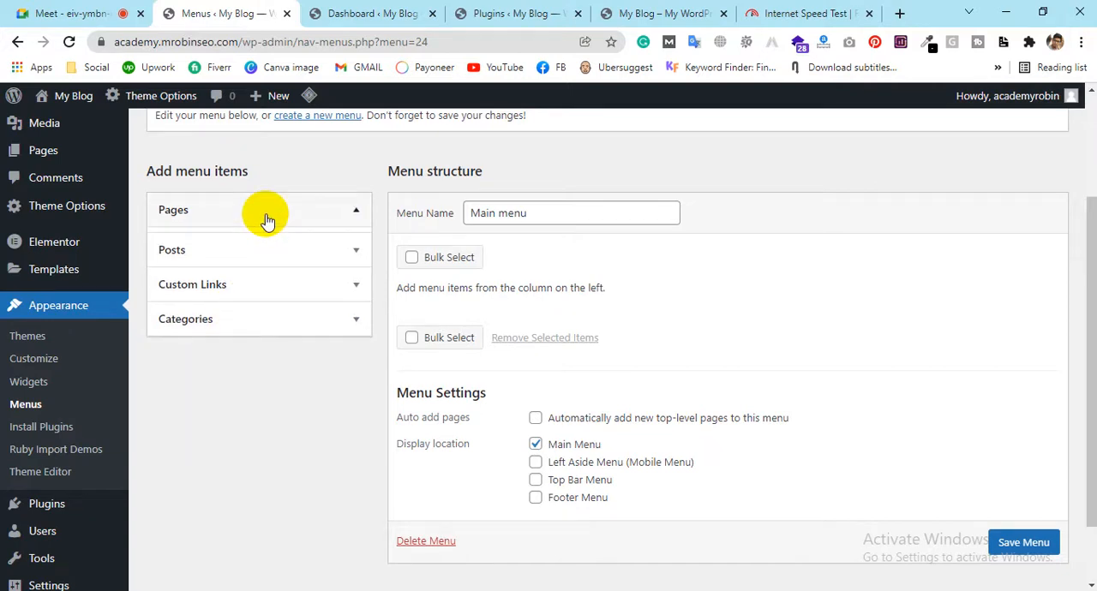
Add the Home front page to Main menu
{"action": "left_click", "coordinate": [265, 218]}
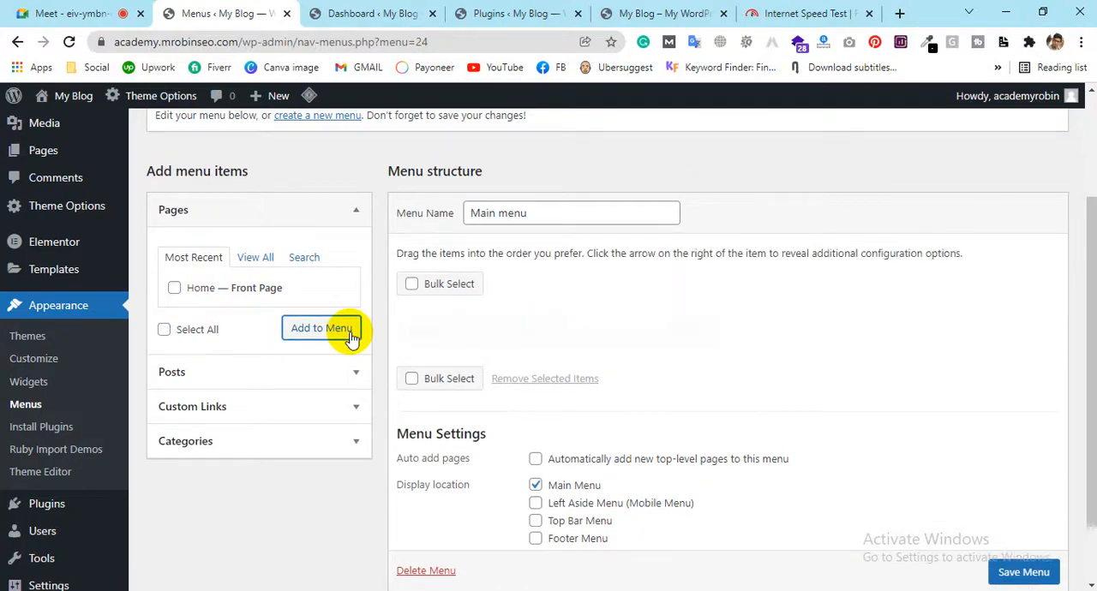
{"action": "mouse_move", "coordinate": [431, 331]}
{"action": "left_mouse_down"}
{"action": "mouse_move", "coordinate": [417, 338]}
{"action": "mouse_move", "coordinate": [434, 325]}
{"action": "mouse_move", "coordinate": [416, 323]}
{"action": "left_mouse_up"}
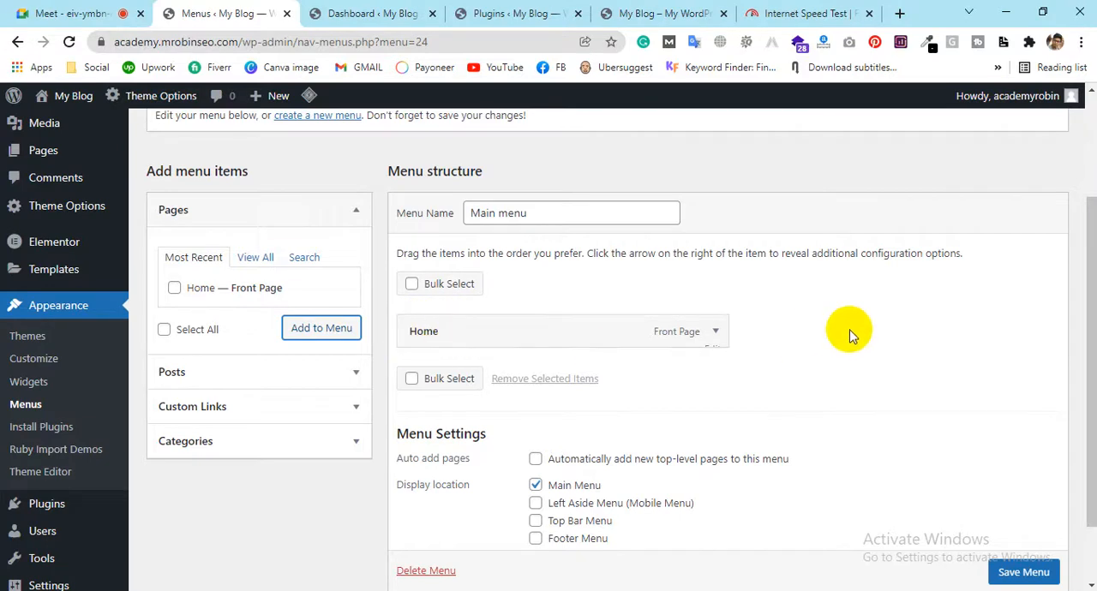
Add all post categories except Uncategorized to Main menu
{"action": "scroll", "coordinate": [849, 334], "scroll_direction": "down", "scroll_amount": 1}
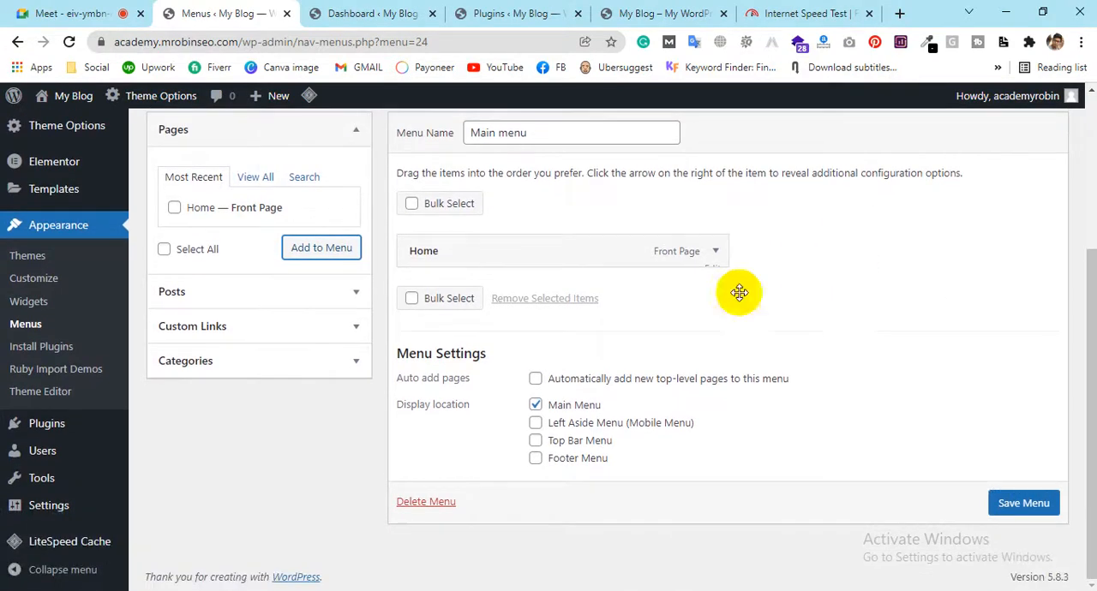
{"action": "left_click", "coordinate": [261, 363]}
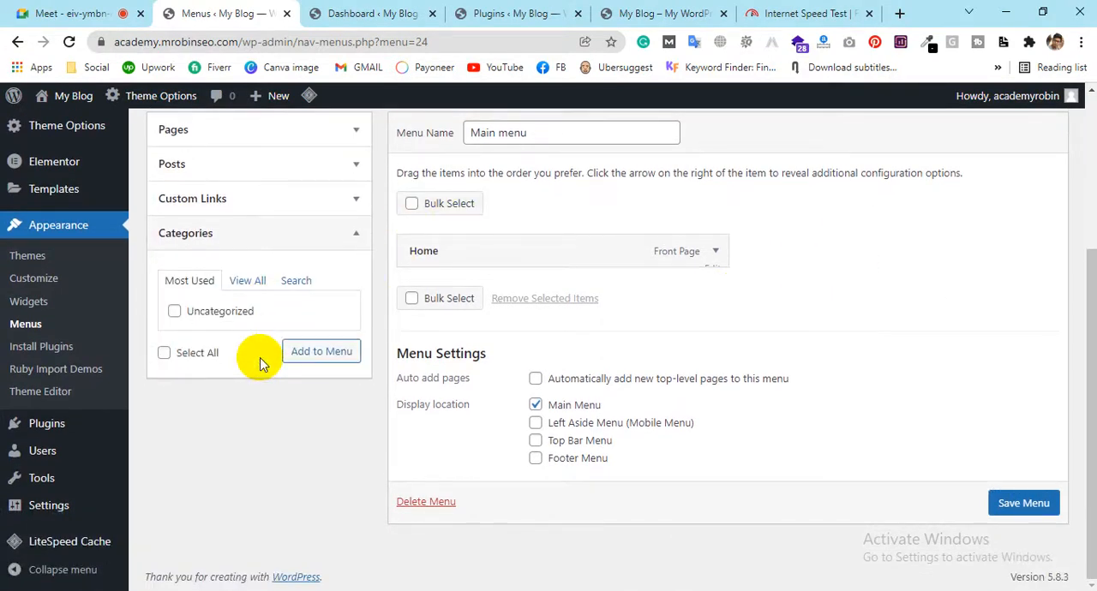
{"action": "left_click", "coordinate": [248, 282]}
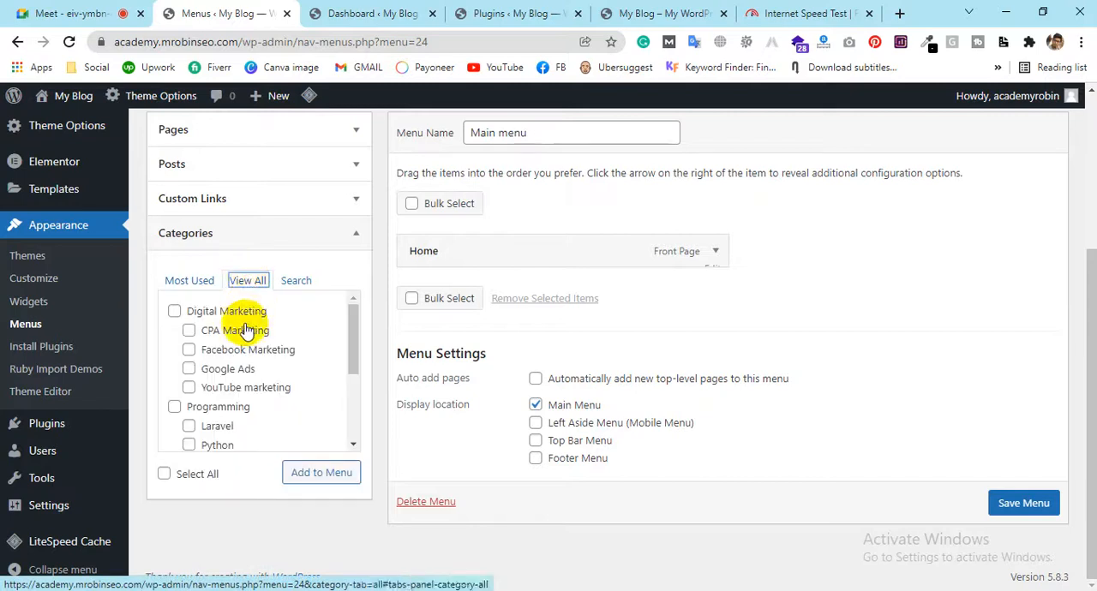
{"action": "scroll", "coordinate": [232, 333], "scroll_direction": "down", "scroll_amount": 3}
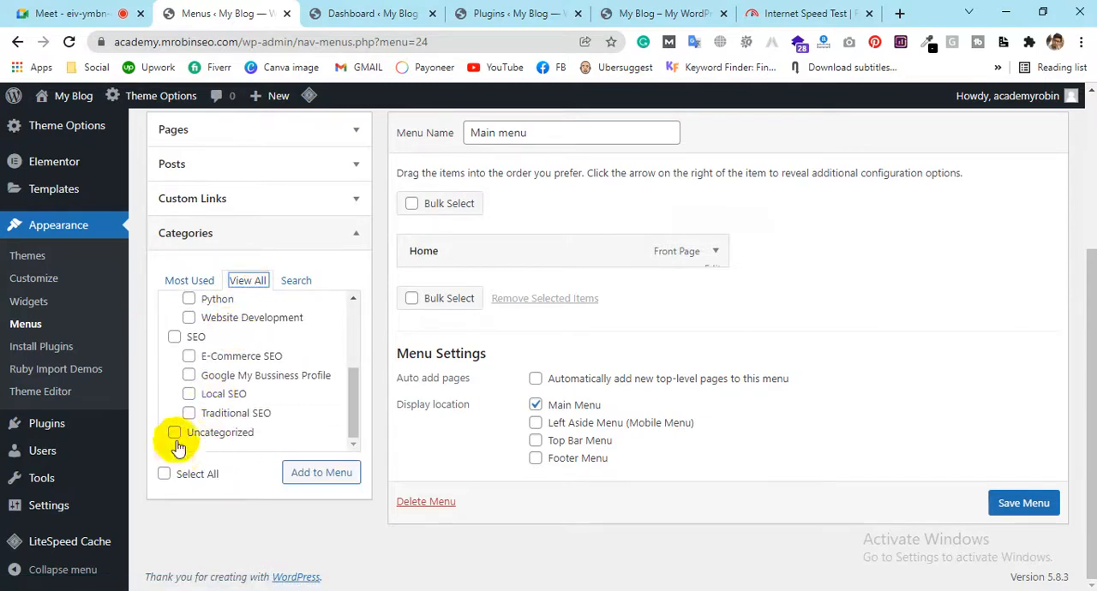
{"action": "scroll", "coordinate": [193, 416], "scroll_direction": "up", "scroll_amount": 3}
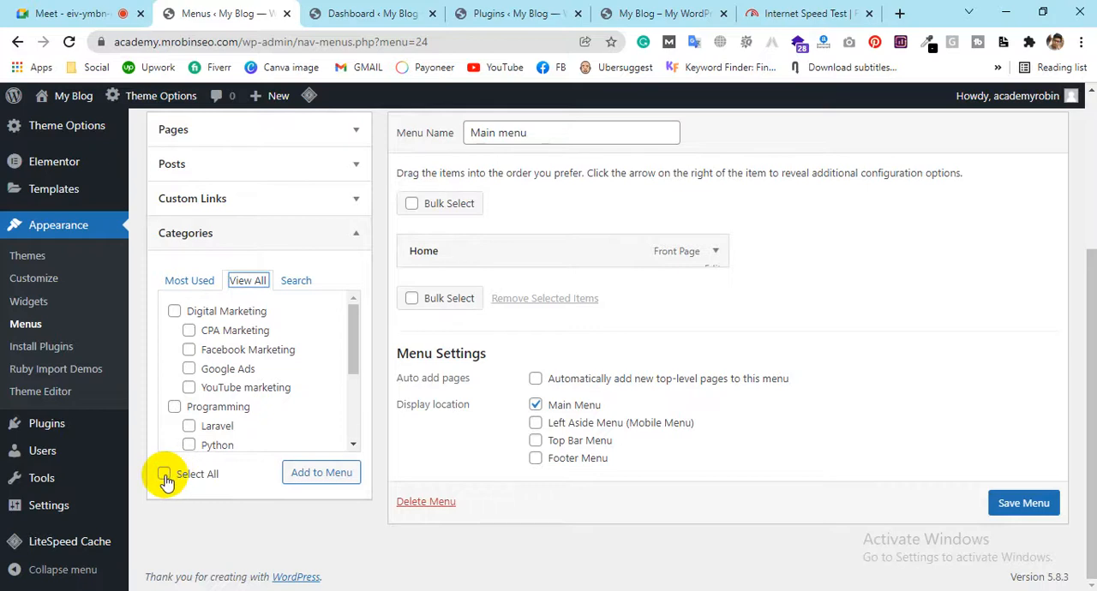
{"action": "scroll", "coordinate": [188, 402], "scroll_direction": "down", "scroll_amount": 3}
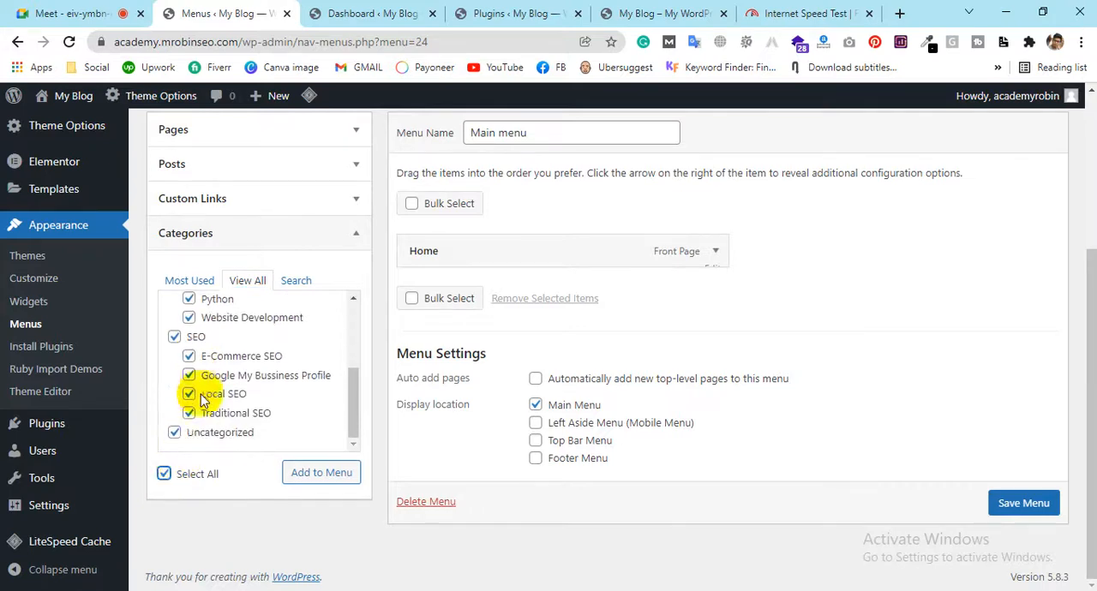
{"action": "left_click", "coordinate": [175, 435]}
{"action": "scroll", "coordinate": [276, 419], "scroll_direction": "up", "scroll_amount": 5}
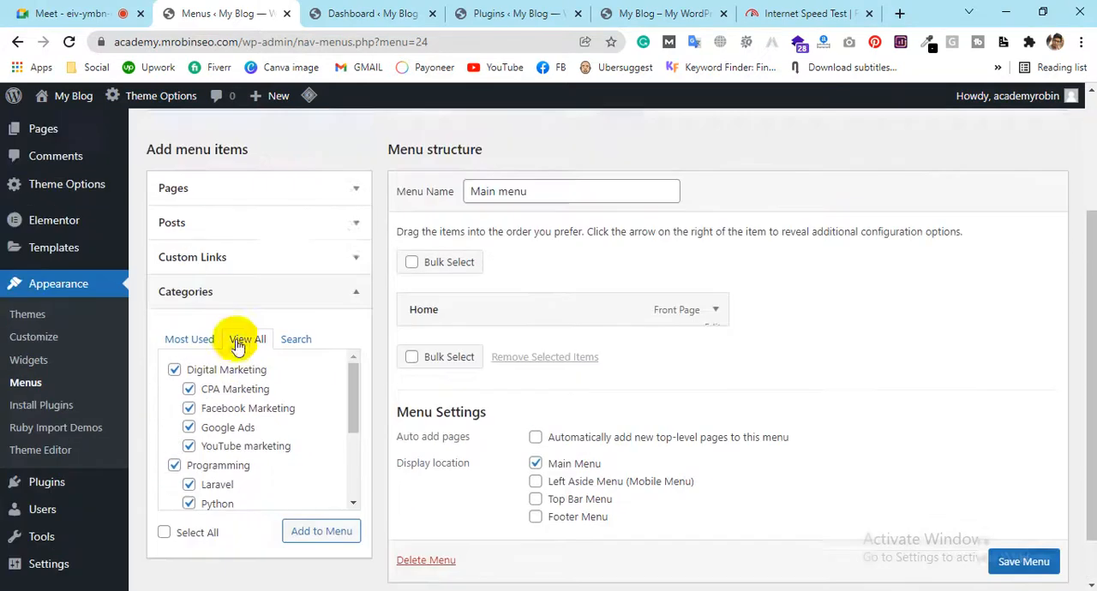
{"action": "scroll", "coordinate": [295, 450], "scroll_direction": "down", "scroll_amount": 1}
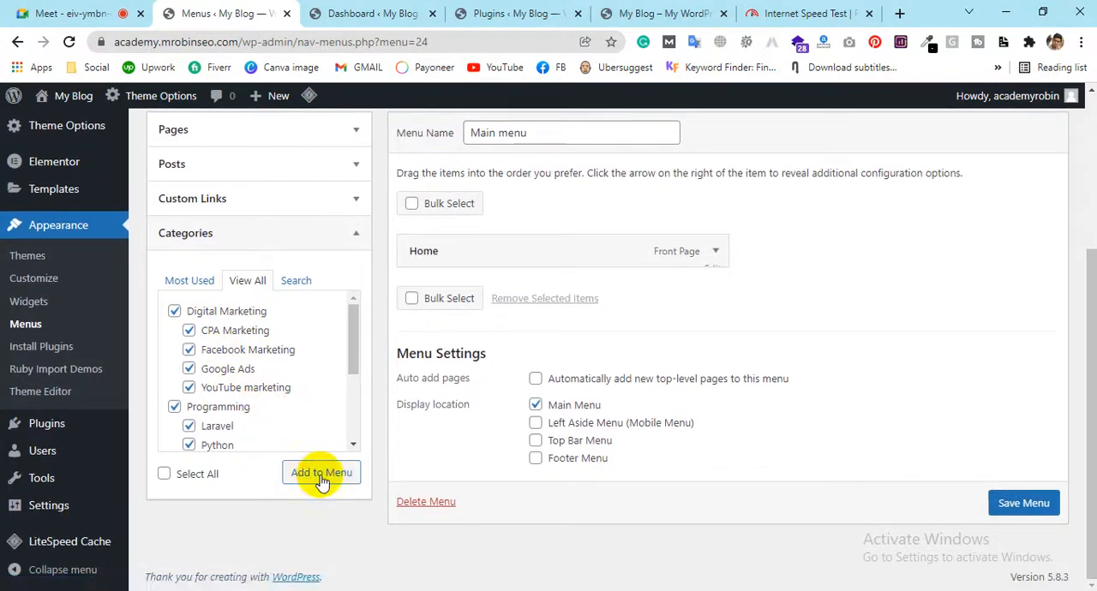
{"action": "left_click", "coordinate": [322, 480]}
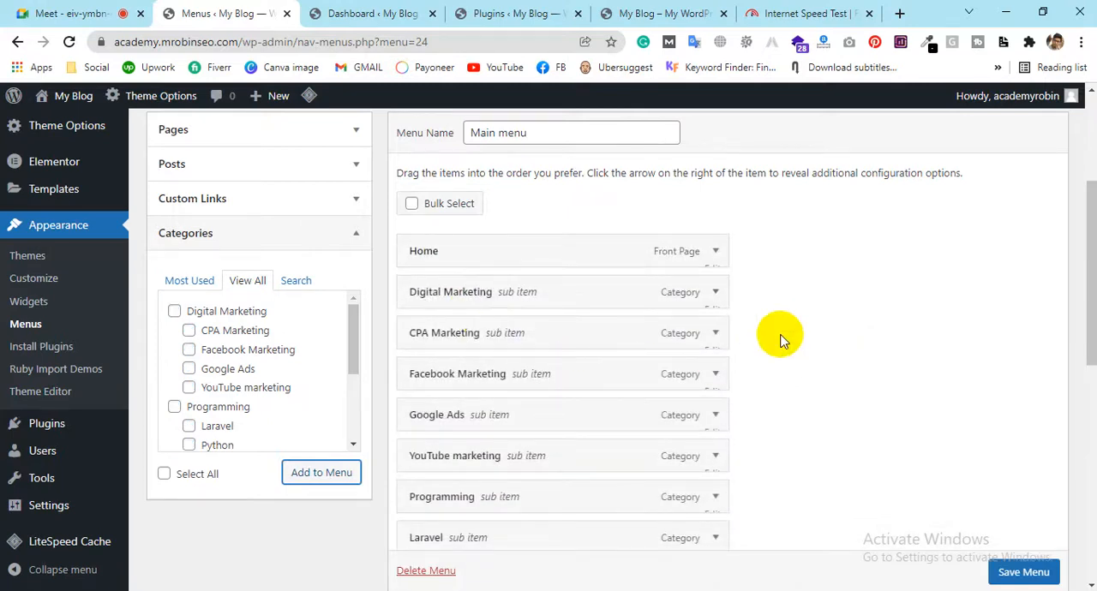
Turn the Digital Marketing, Programming and SEO sub items into top-level items above their subcategories, and save the menu
{"action": "scroll", "coordinate": [806, 325], "scroll_direction": "down", "scroll_amount": 2}
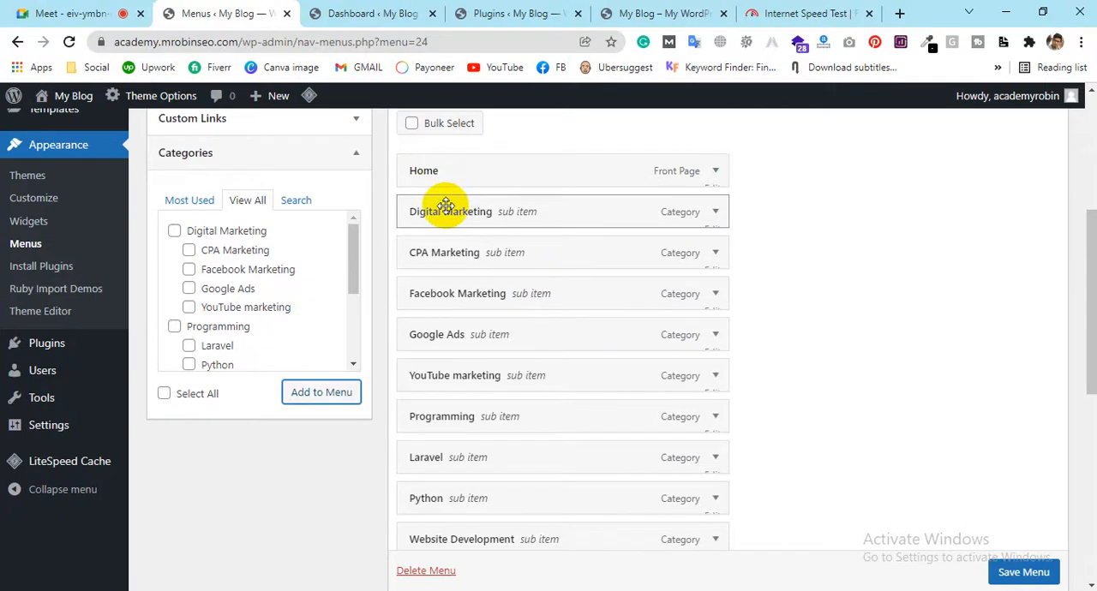
{"action": "left_click_drag", "start_coordinate": [451, 211], "coordinate": [460, 208]}
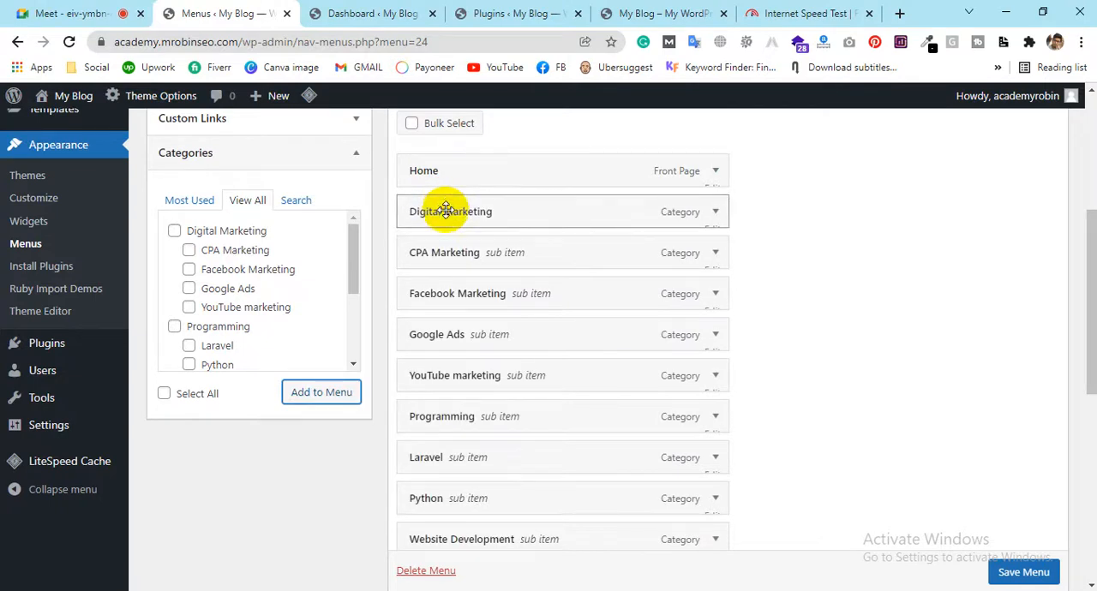
{"action": "scroll", "coordinate": [849, 299], "scroll_direction": "down", "scroll_amount": 1}
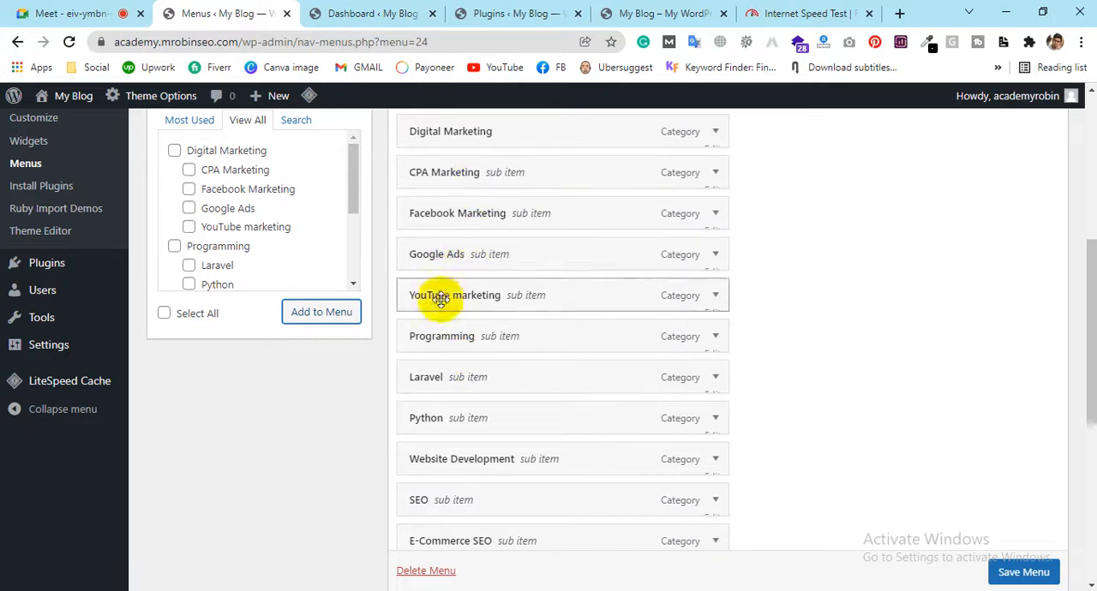
{"action": "mouse_move", "coordinate": [441, 339]}
{"action": "left_mouse_down"}
{"action": "mouse_move", "coordinate": [420, 336]}
{"action": "mouse_move", "coordinate": [438, 336]}
{"action": "left_mouse_up"}
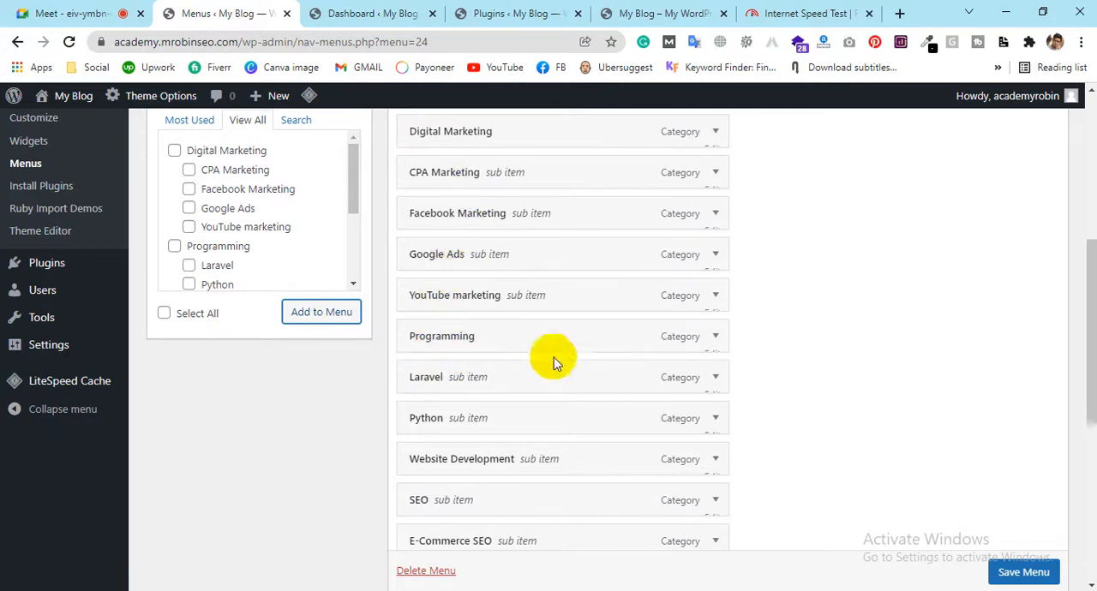
{"action": "scroll", "coordinate": [600, 394], "scroll_direction": "down", "scroll_amount": 1}
{"action": "left_click_drag", "start_coordinate": [455, 420], "coordinate": [446, 418]}
{"action": "scroll", "coordinate": [597, 379], "scroll_direction": "down", "scroll_amount": 2}
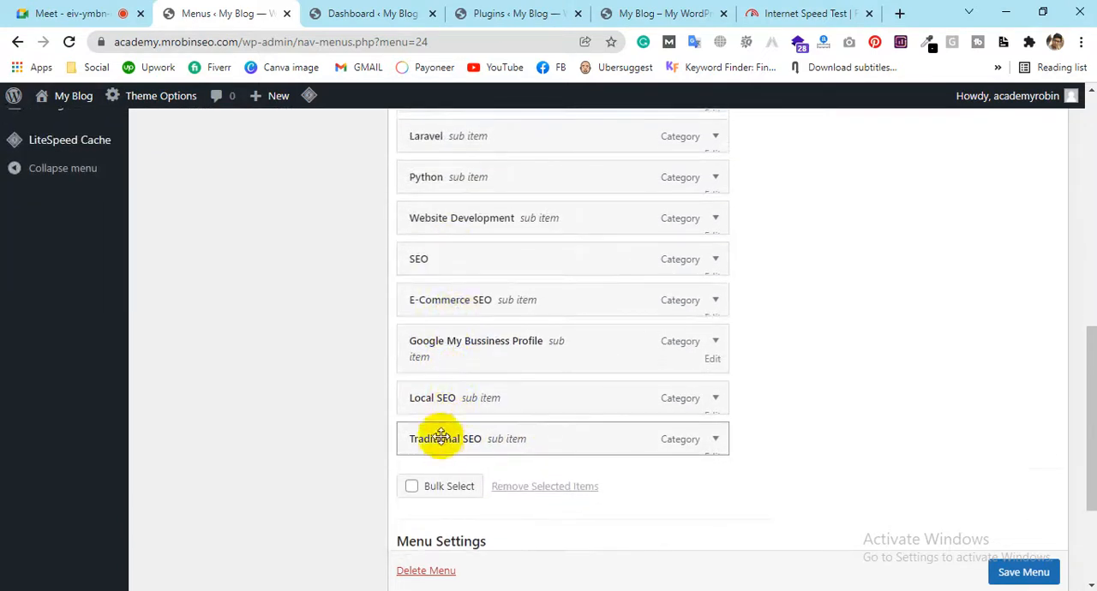
{"action": "left_click", "coordinate": [1024, 568]}
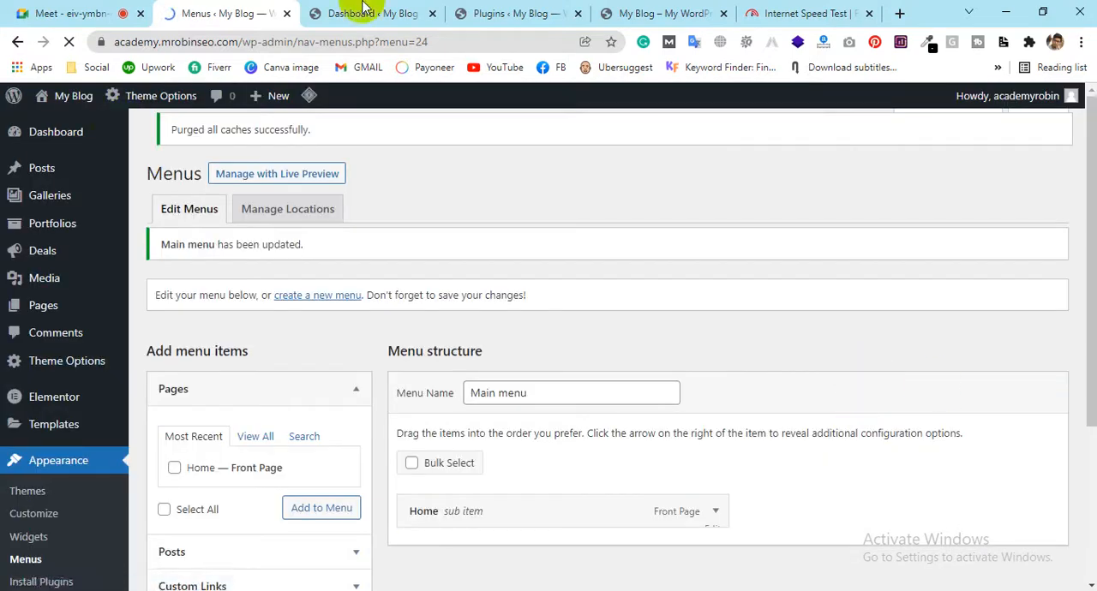
Reload the blog's front page to check its header menu, and close the speed test, Dashboard and Plugins browser tabs
{"action": "left_click", "coordinate": [634, 13]}
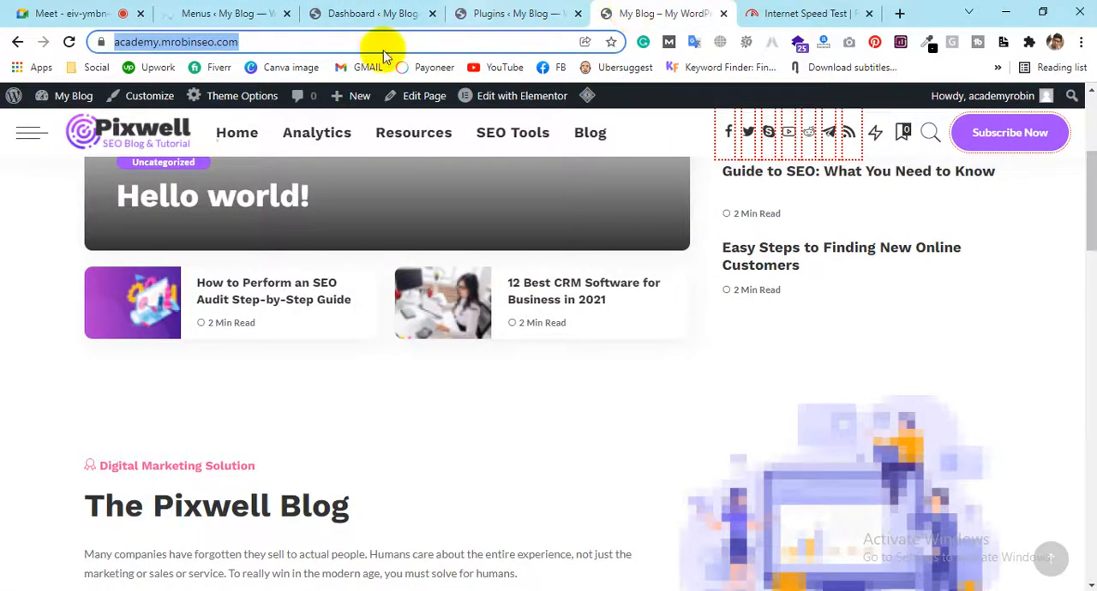
{"action": "left_click", "coordinate": [118, 44]}
{"action": "left_click", "coordinate": [69, 41]}
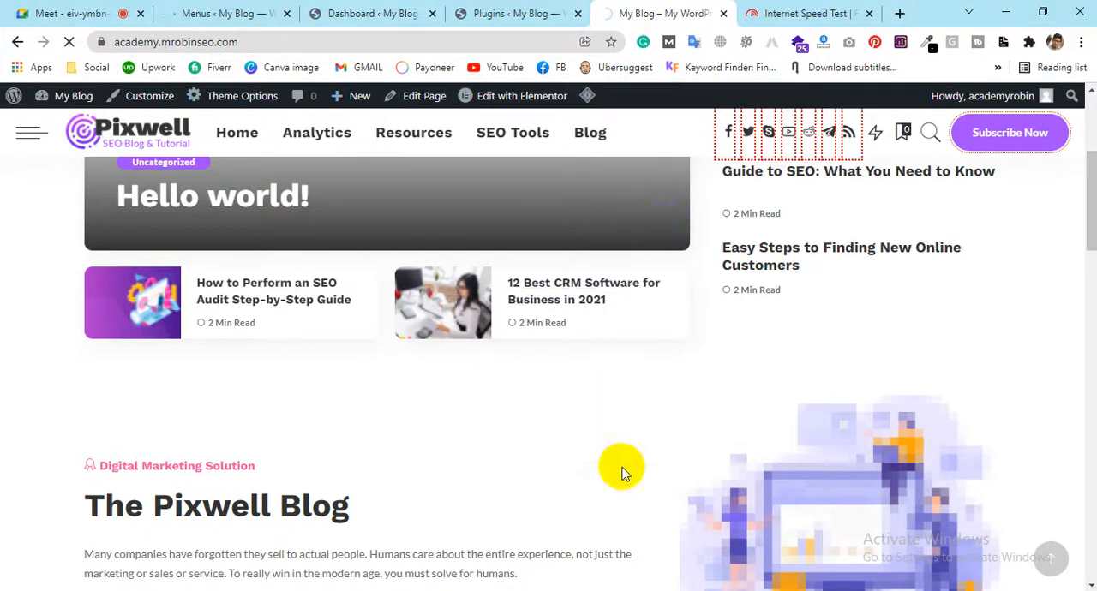
{"action": "left_click", "coordinate": [869, 15]}
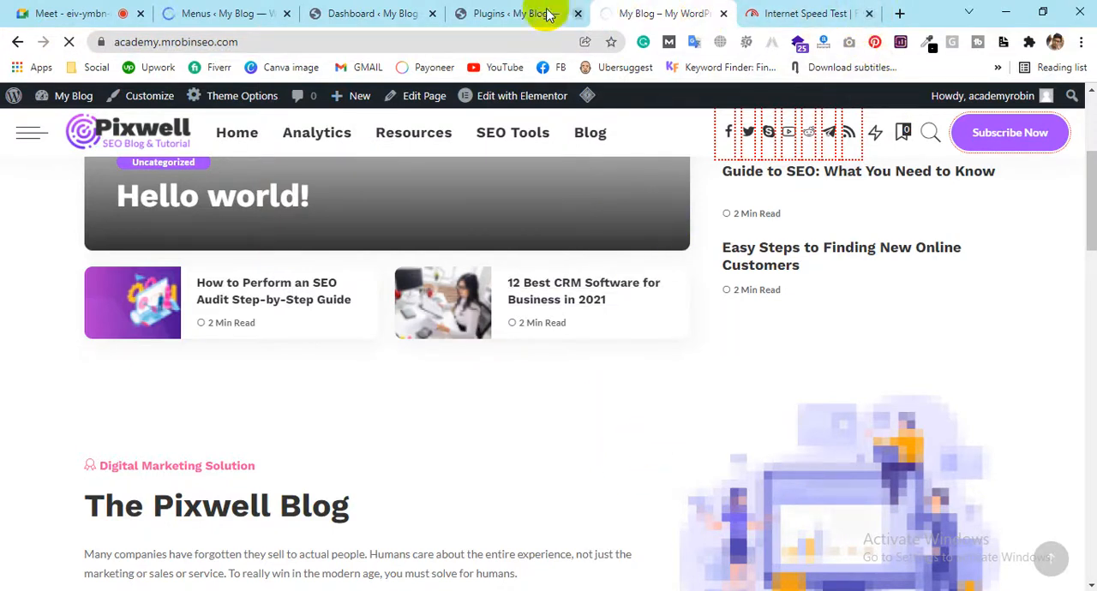
{"action": "left_click", "coordinate": [694, 15]}
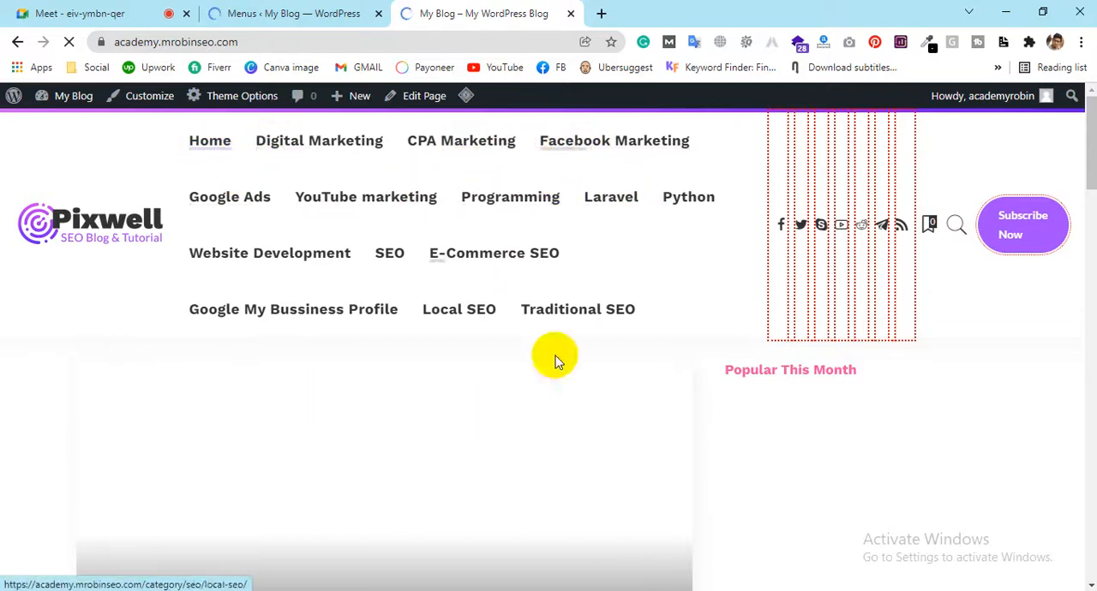
In the menu editor, nest Facebook Marketing, Google Ads, CPA Marketing and YouTube marketing under Digital Marketing in that order
{"action": "left_click", "coordinate": [225, 13]}
{"action": "scroll", "coordinate": [632, 362], "scroll_direction": "down", "scroll_amount": 3}
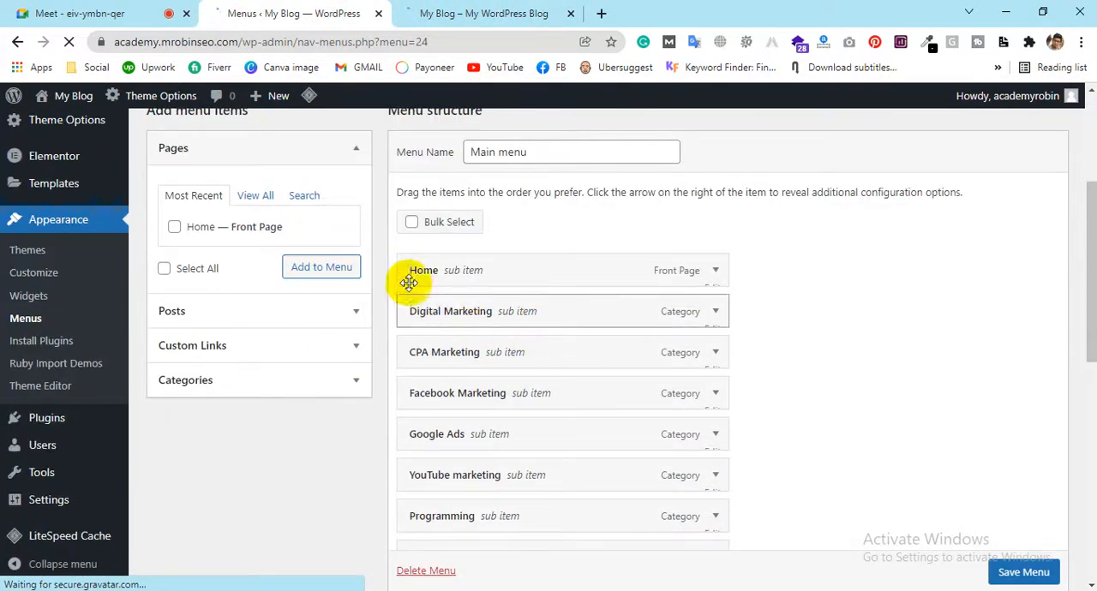
{"action": "scroll", "coordinate": [428, 276], "scroll_direction": "down", "scroll_amount": 1}
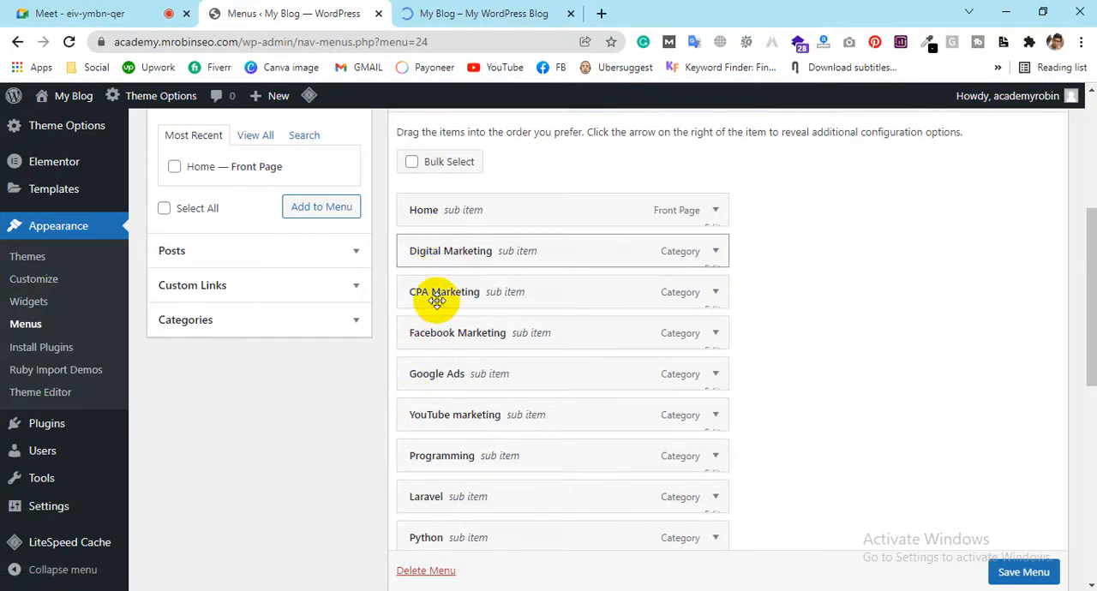
{"action": "left_click_drag", "start_coordinate": [431, 336], "coordinate": [463, 334]}
{"action": "left_click_drag", "start_coordinate": [424, 377], "coordinate": [463, 373]}
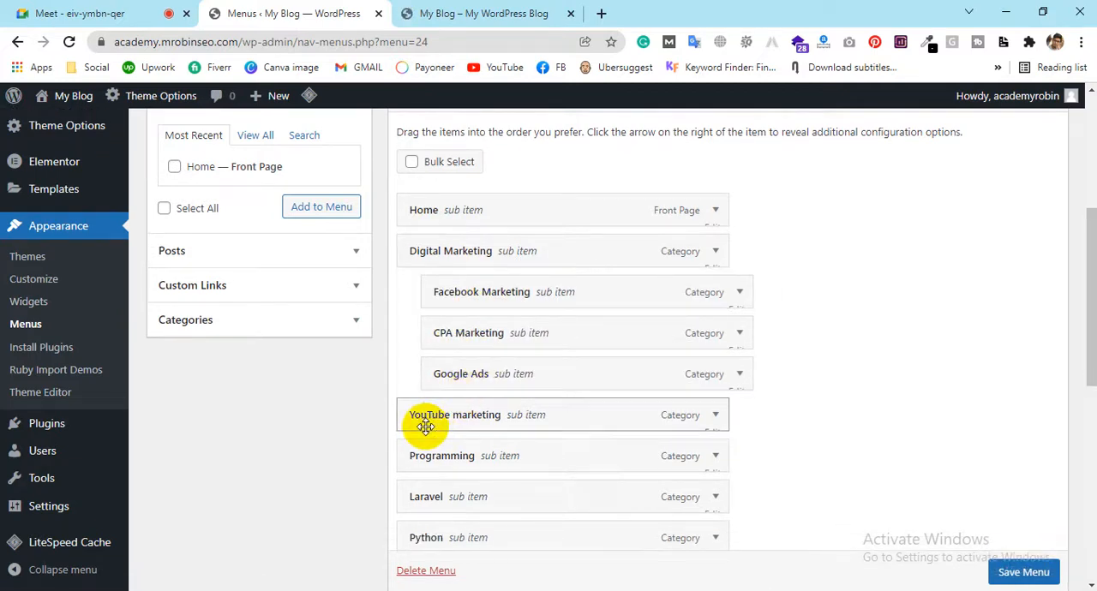
{"action": "left_click_drag", "start_coordinate": [434, 417], "coordinate": [457, 417]}
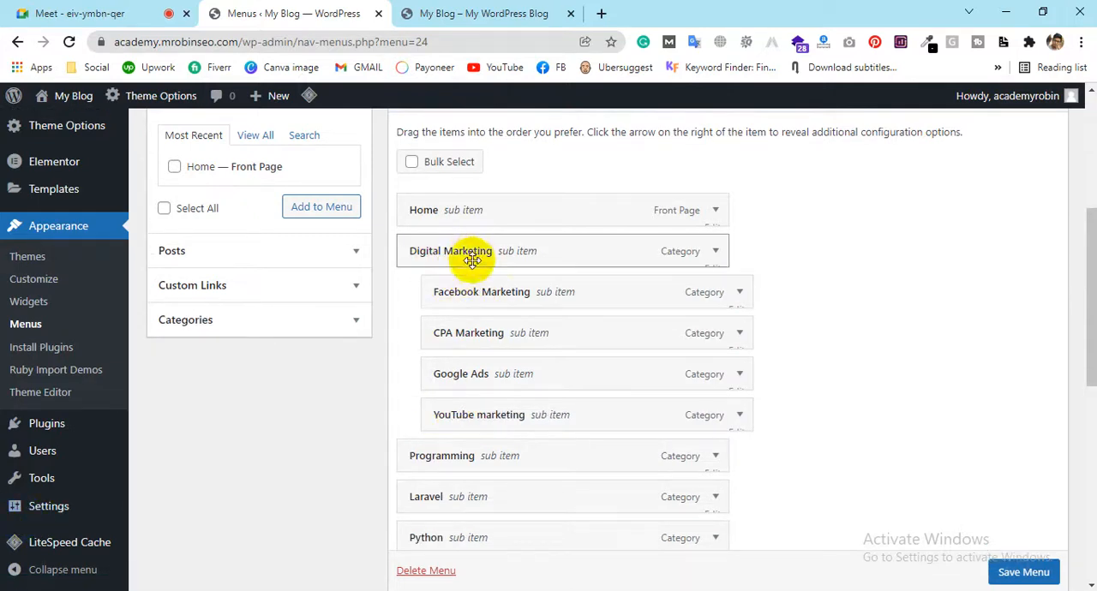
{"action": "left_click_drag", "start_coordinate": [443, 251], "coordinate": [480, 255]}
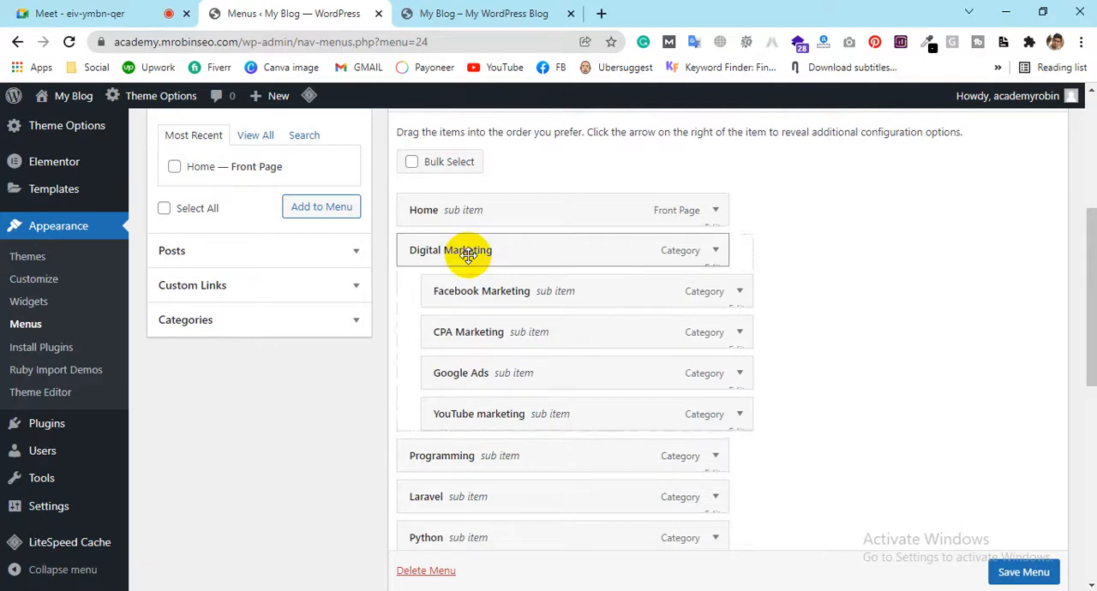
{"action": "mouse_move", "coordinate": [477, 291]}
{"action": "left_mouse_down"}
{"action": "mouse_move", "coordinate": [478, 322]}
{"action": "mouse_move", "coordinate": [482, 286]}
{"action": "left_mouse_up"}
{"action": "left_click_drag", "start_coordinate": [495, 383], "coordinate": [505, 337]}
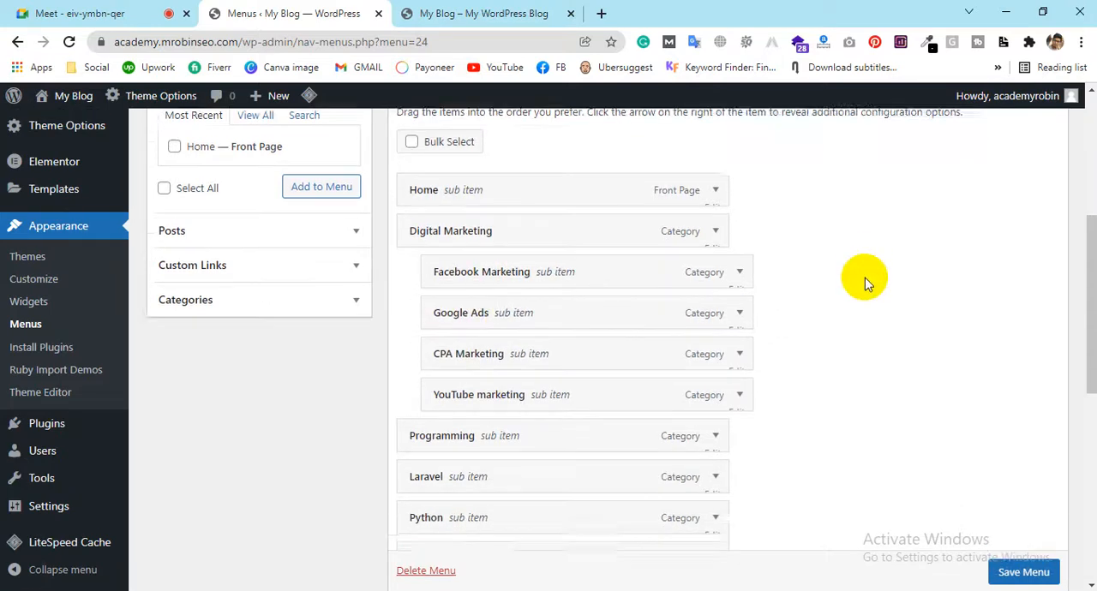
Nest Website Development, Laravel and Python under Programming in that order
{"action": "scroll", "coordinate": [721, 253], "scroll_direction": "down", "scroll_amount": 2}
{"action": "left_click_drag", "start_coordinate": [406, 342], "coordinate": [459, 319]}
{"action": "left_click_drag", "start_coordinate": [453, 377], "coordinate": [484, 377]}
{"action": "left_click_drag", "start_coordinate": [465, 411], "coordinate": [501, 330]}
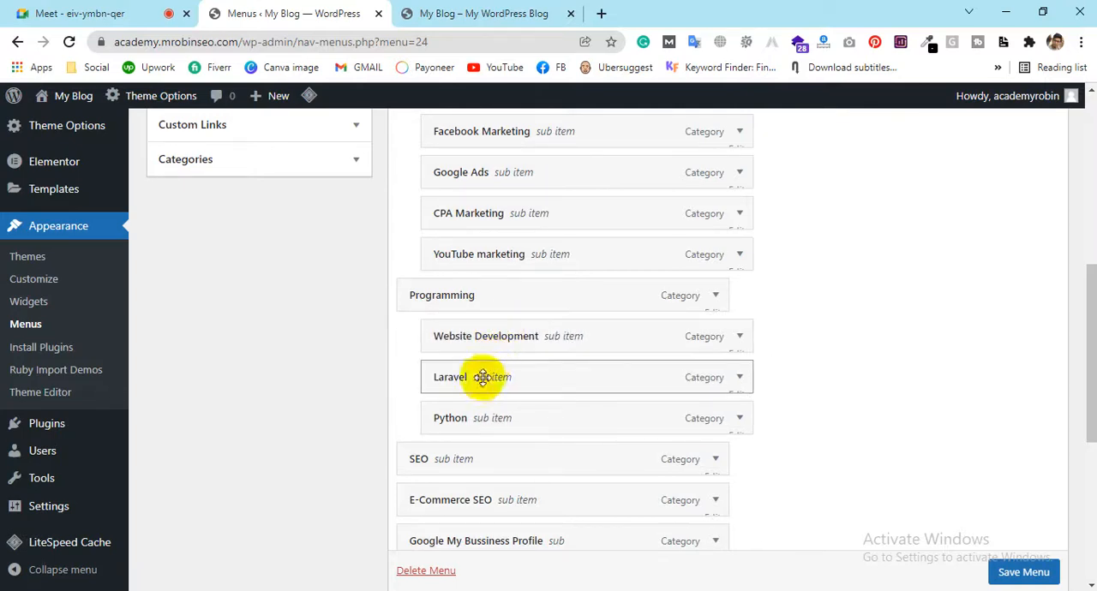
Nest Traditional SEO, E-Commerce SEO, Local SEO and Google My Bussiness Profile under SEO in that order
{"action": "scroll", "coordinate": [556, 382], "scroll_direction": "down", "scroll_amount": 1}
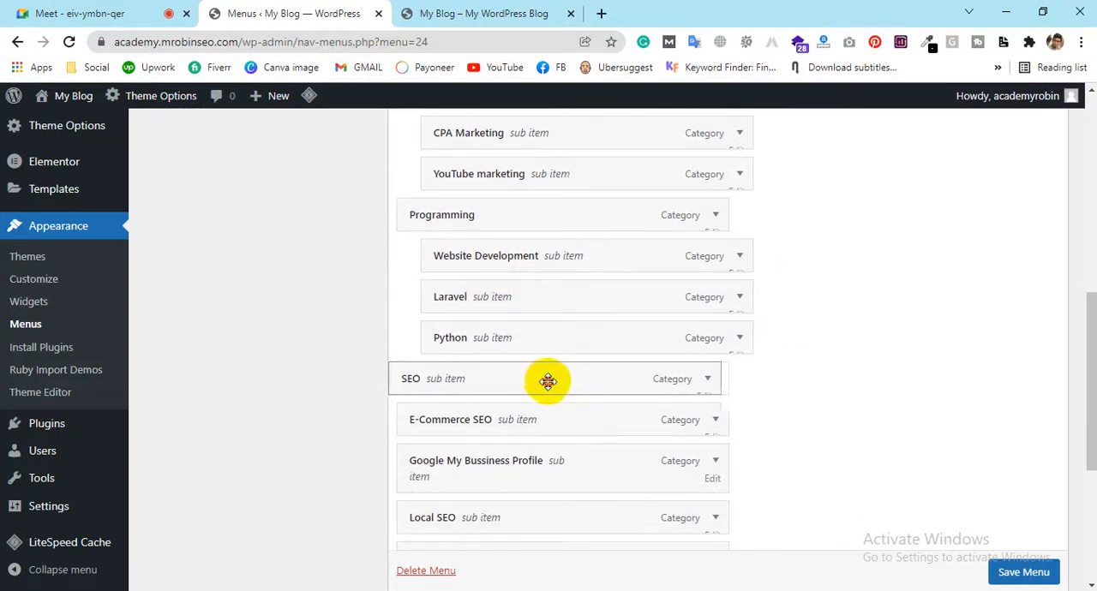
{"action": "left_click_drag", "start_coordinate": [548, 380], "coordinate": [549, 381]}
{"action": "scroll", "coordinate": [903, 359], "scroll_direction": "down", "scroll_amount": 1}
{"action": "left_click_drag", "start_coordinate": [524, 339], "coordinate": [569, 340]}
{"action": "left_click_drag", "start_coordinate": [452, 393], "coordinate": [488, 385]}
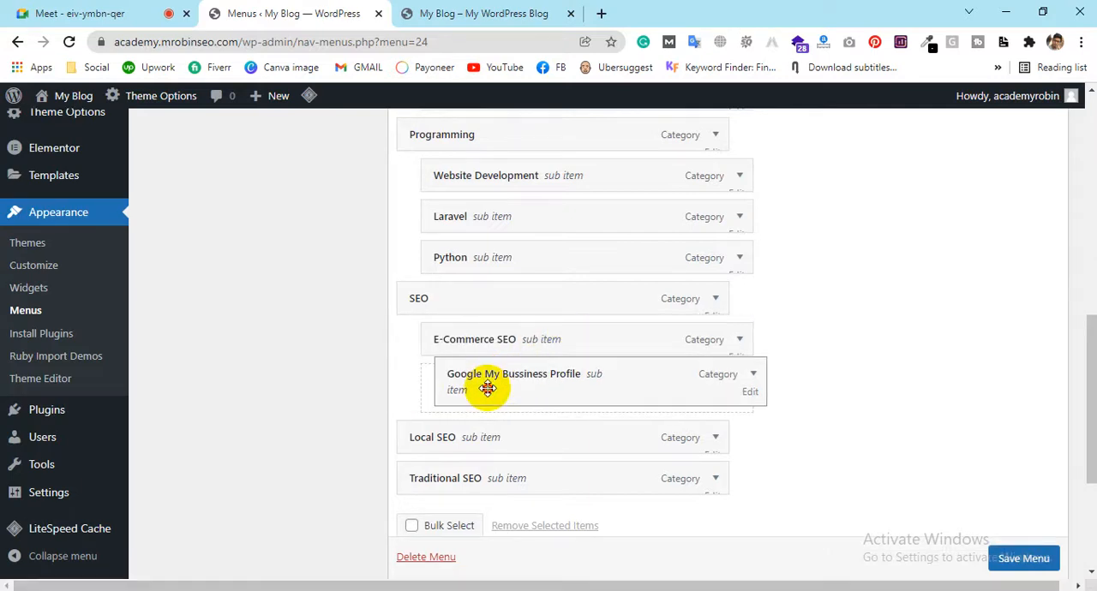
{"action": "left_click_drag", "start_coordinate": [496, 432], "coordinate": [500, 378]}
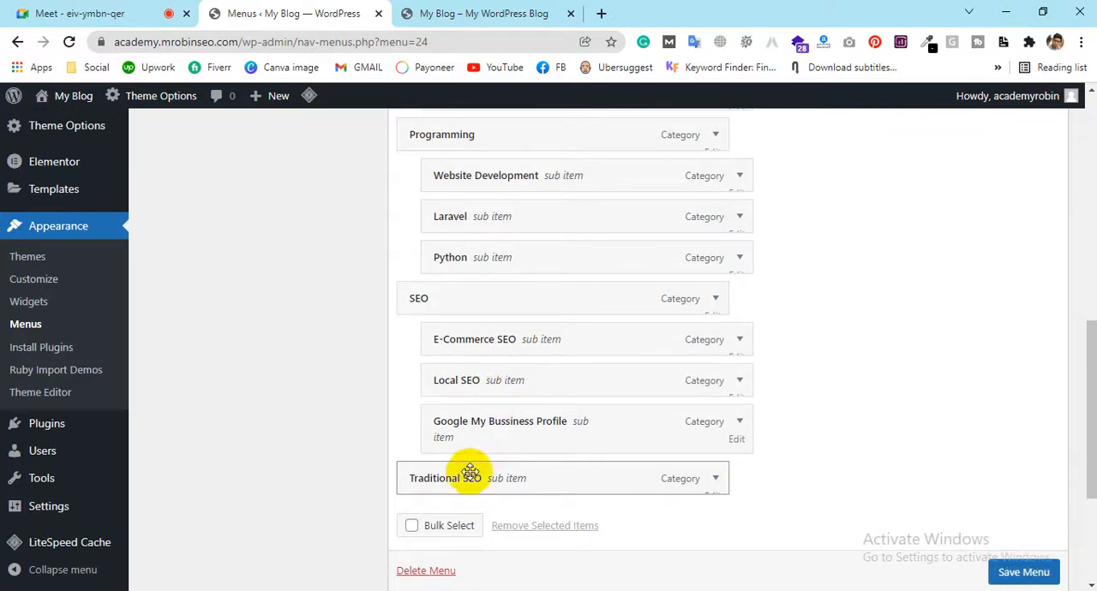
{"action": "left_click_drag", "start_coordinate": [457, 477], "coordinate": [489, 341]}
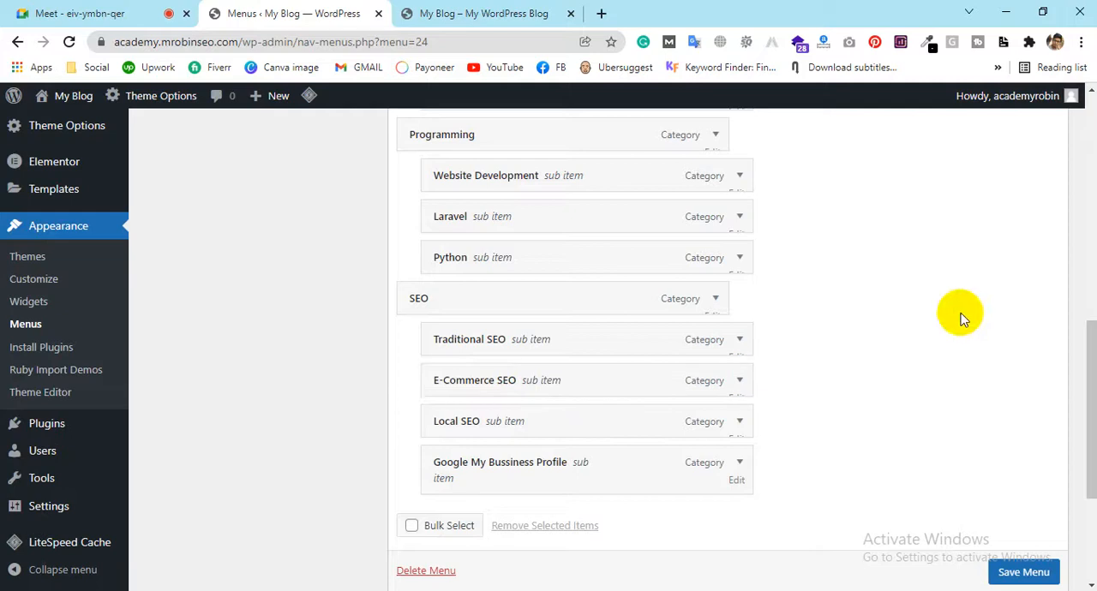
{"action": "mouse_move", "coordinate": [540, 299]}
{"action": "left_mouse_down"}
{"action": "mouse_move", "coordinate": [540, 322]}
{"action": "mouse_move", "coordinate": [577, 323]}
{"action": "mouse_move", "coordinate": [586, 318]}
{"action": "mouse_move", "coordinate": [536, 289]}
{"action": "mouse_move", "coordinate": [860, 235]}
{"action": "mouse_move", "coordinate": [832, 187]}
{"action": "mouse_move", "coordinate": [678, 228]}
{"action": "mouse_move", "coordinate": [712, 301]}
{"action": "mouse_move", "coordinate": [633, 369]}
{"action": "mouse_move", "coordinate": [584, 340]}
{"action": "mouse_move", "coordinate": [558, 294]}
{"action": "left_mouse_up"}
Move SEO with its sub items above Programming and save the menu
{"action": "scroll", "coordinate": [588, 252], "scroll_direction": "up", "scroll_amount": 1}
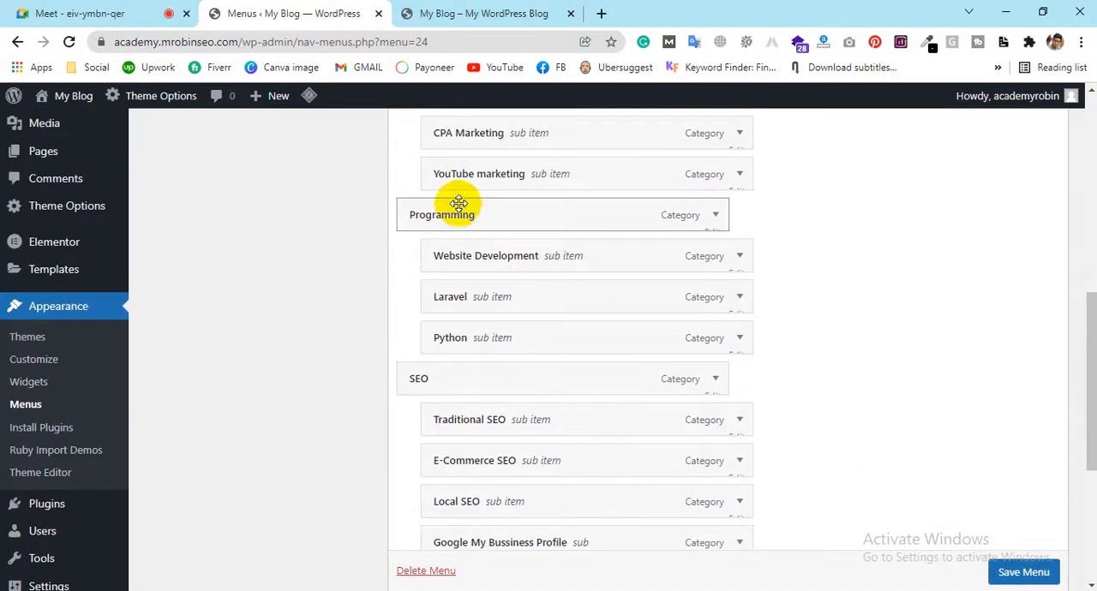
{"action": "scroll", "coordinate": [436, 224], "scroll_direction": "up", "scroll_amount": 1}
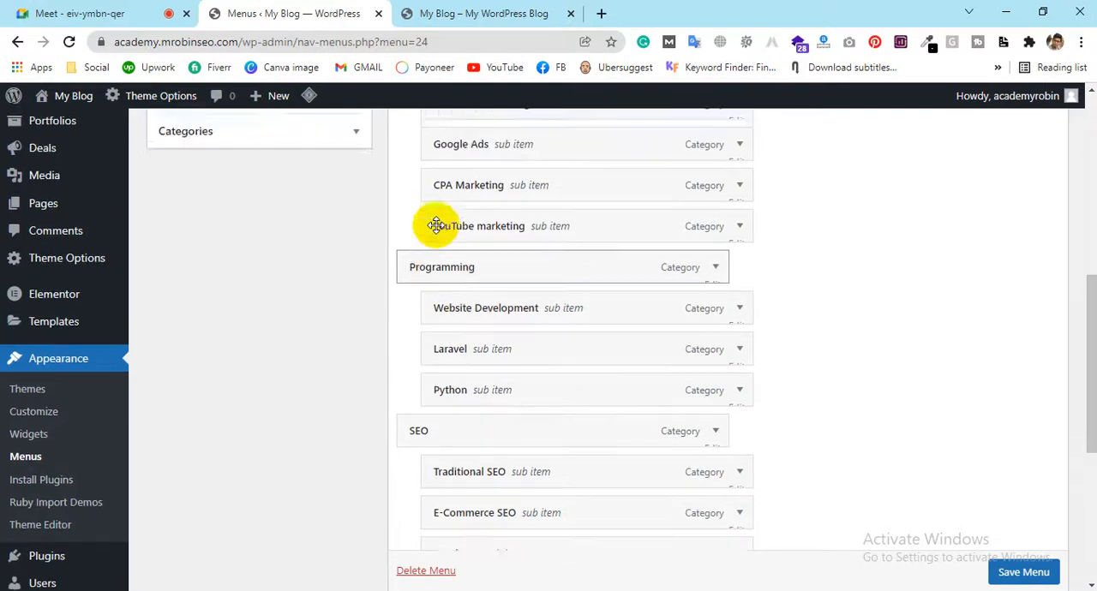
{"action": "left_click_drag", "start_coordinate": [448, 462], "coordinate": [455, 301]}
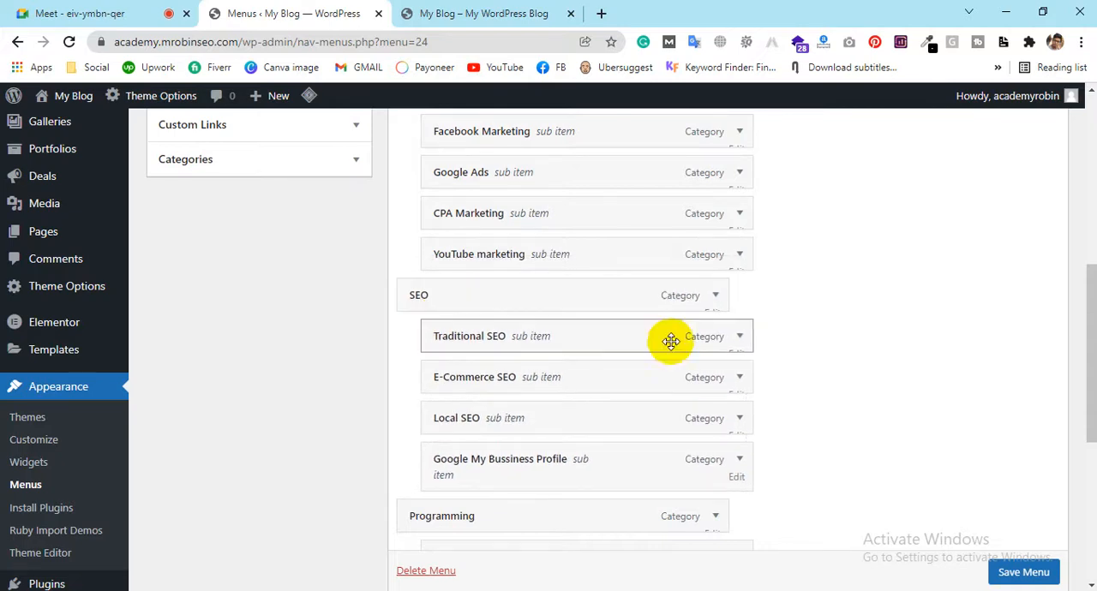
{"action": "scroll", "coordinate": [702, 342], "scroll_direction": "up", "scroll_amount": 2}
{"action": "scroll", "coordinate": [445, 283], "scroll_direction": "down", "scroll_amount": 1}
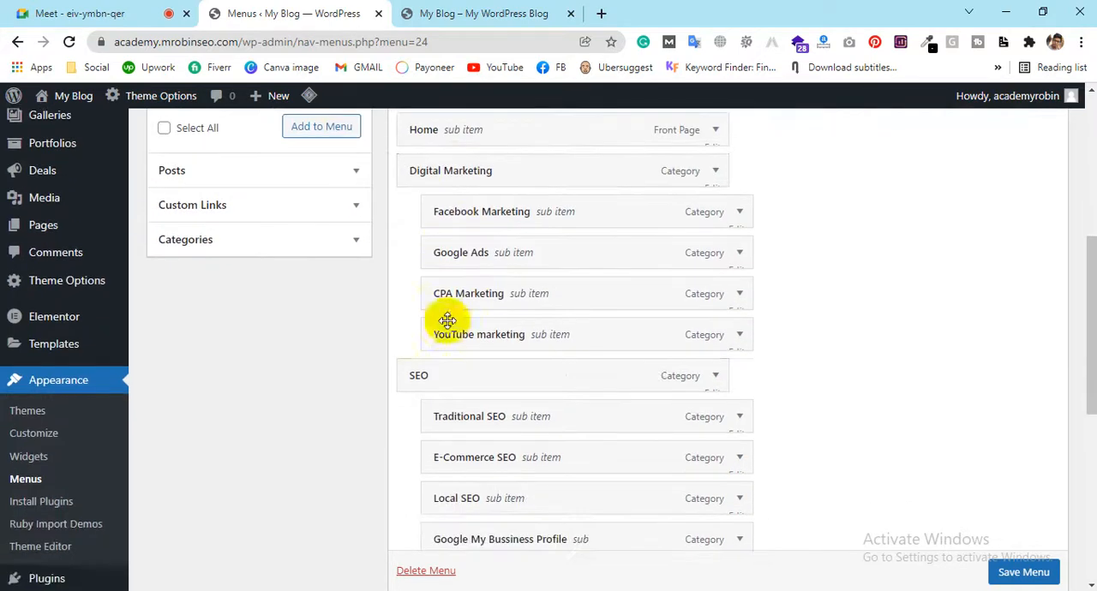
{"action": "scroll", "coordinate": [572, 296], "scroll_direction": "down", "scroll_amount": 2}
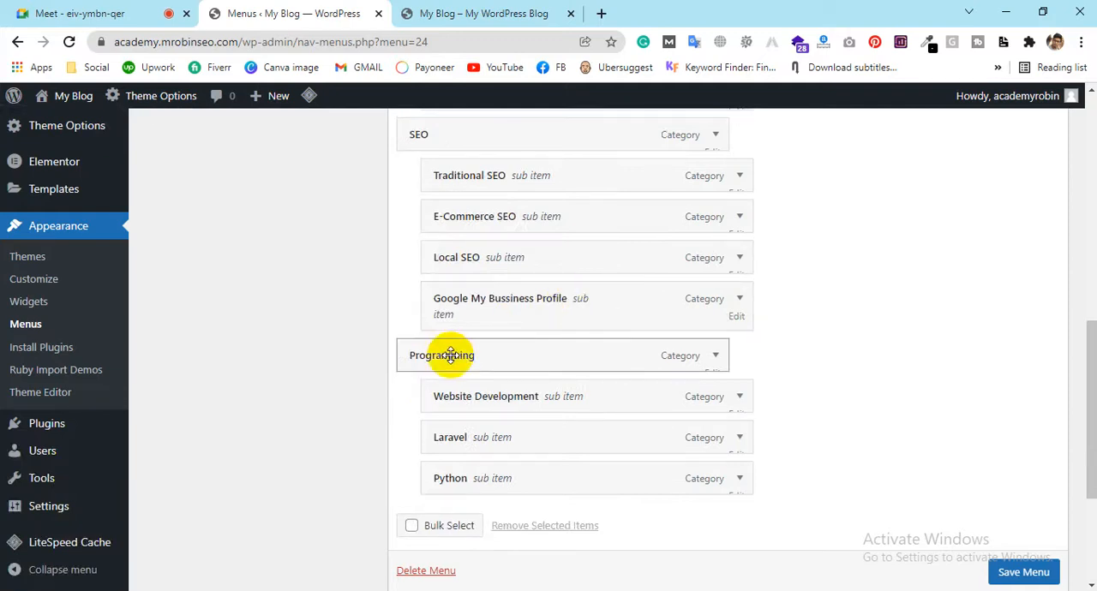
{"action": "scroll", "coordinate": [497, 257], "scroll_direction": "down", "scroll_amount": 2}
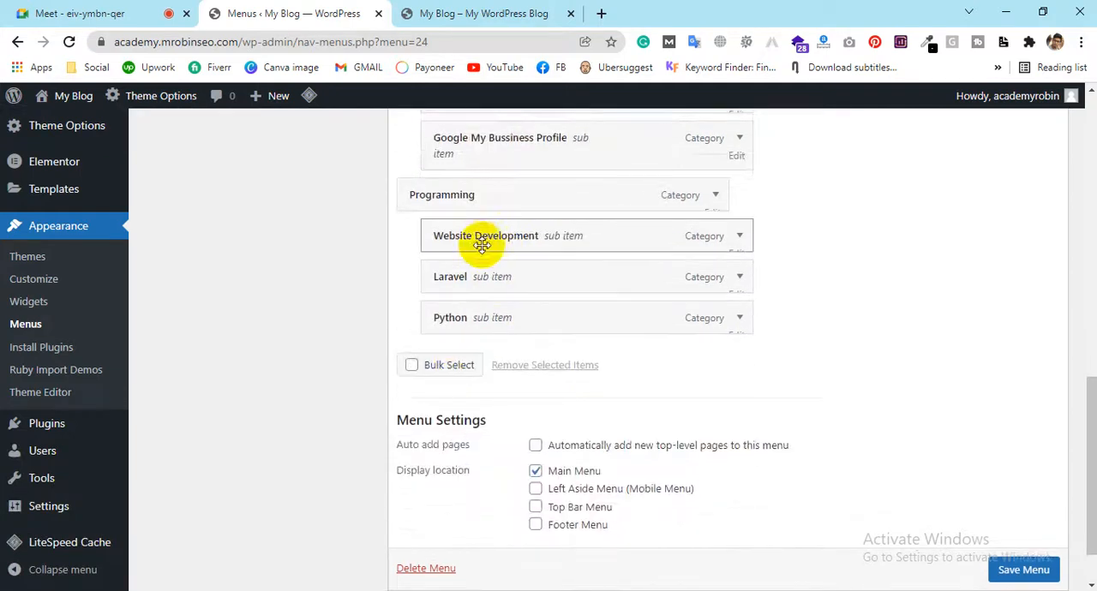
{"action": "left_click", "coordinate": [1021, 572]}
{"action": "scroll", "coordinate": [1021, 581], "scroll_direction": "down", "scroll_amount": 1}
{"action": "left_click", "coordinate": [1017, 540]}
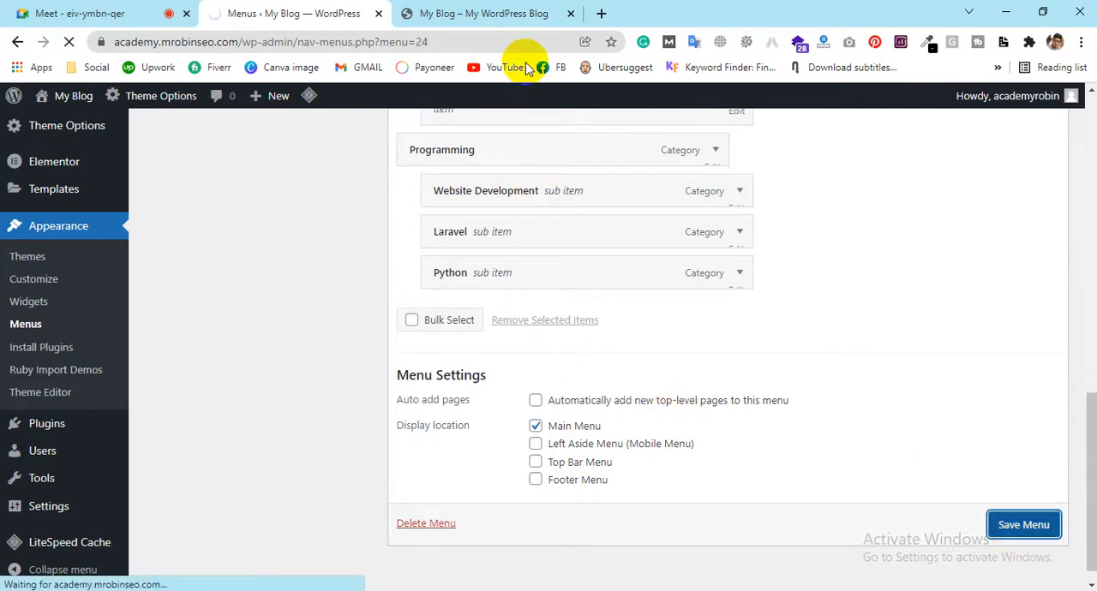
Check the header menu's category dropdowns and the footer area on the blog's front page
{"action": "left_click", "coordinate": [490, 13]}
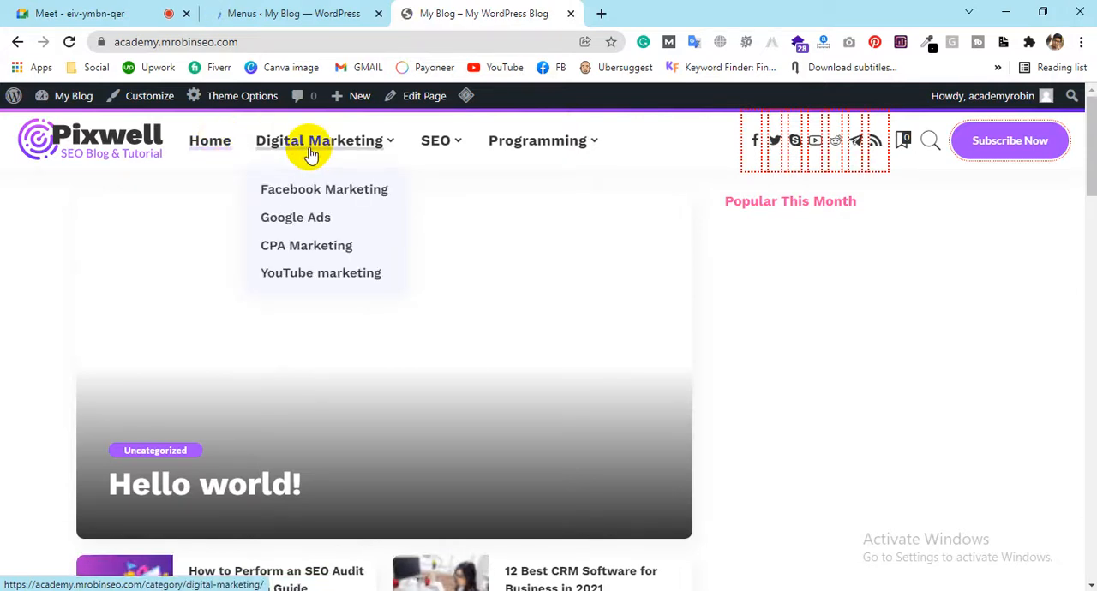
{"action": "mouse_move", "coordinate": [532, 147]}
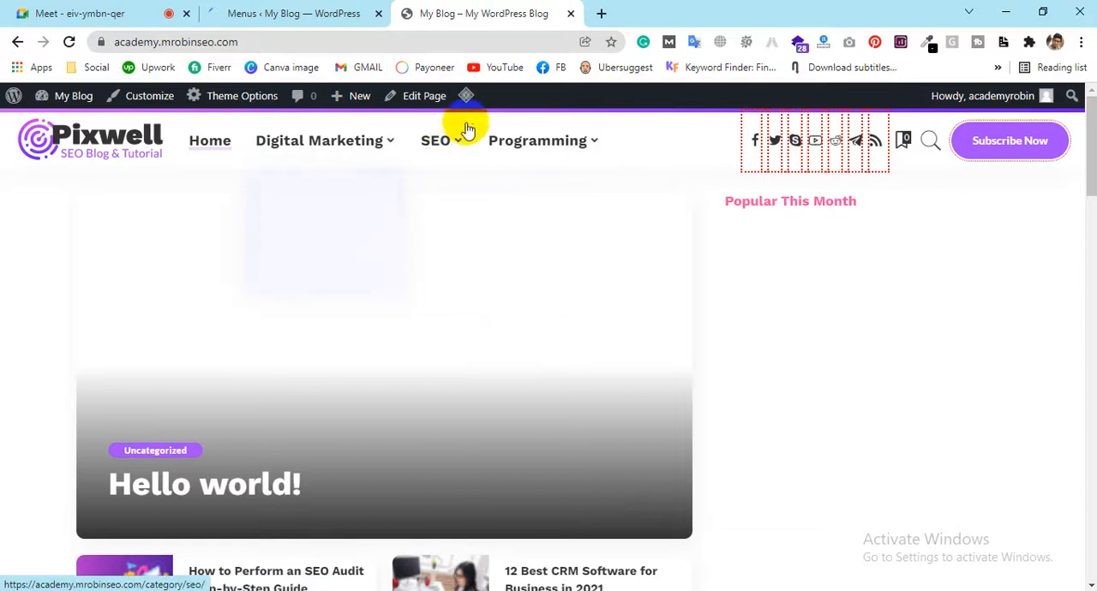
{"action": "mouse_move", "coordinate": [457, 154]}
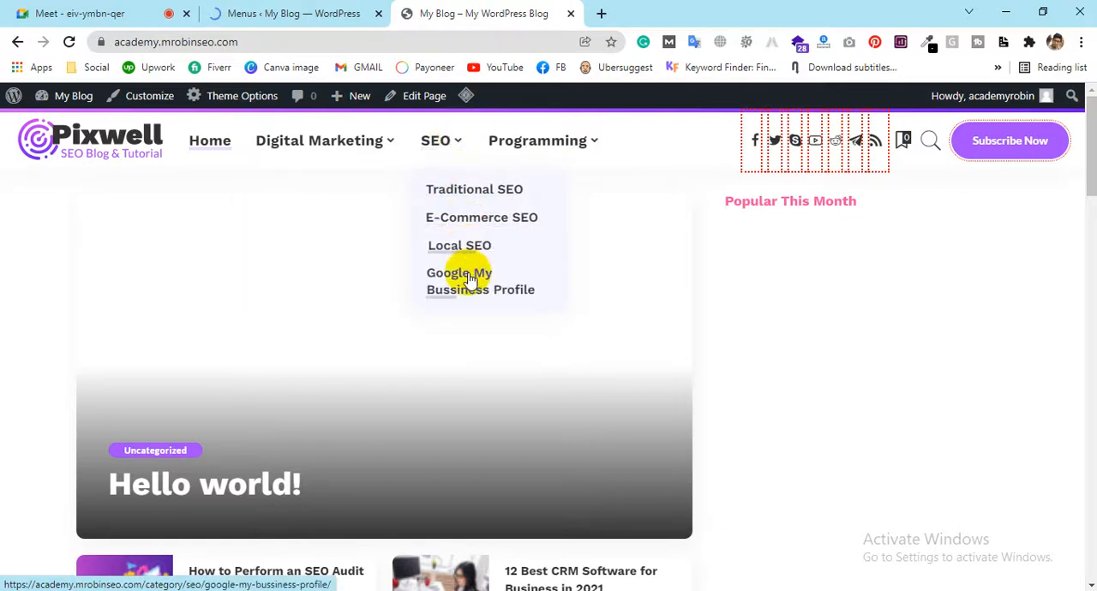
{"action": "mouse_move", "coordinate": [541, 170]}
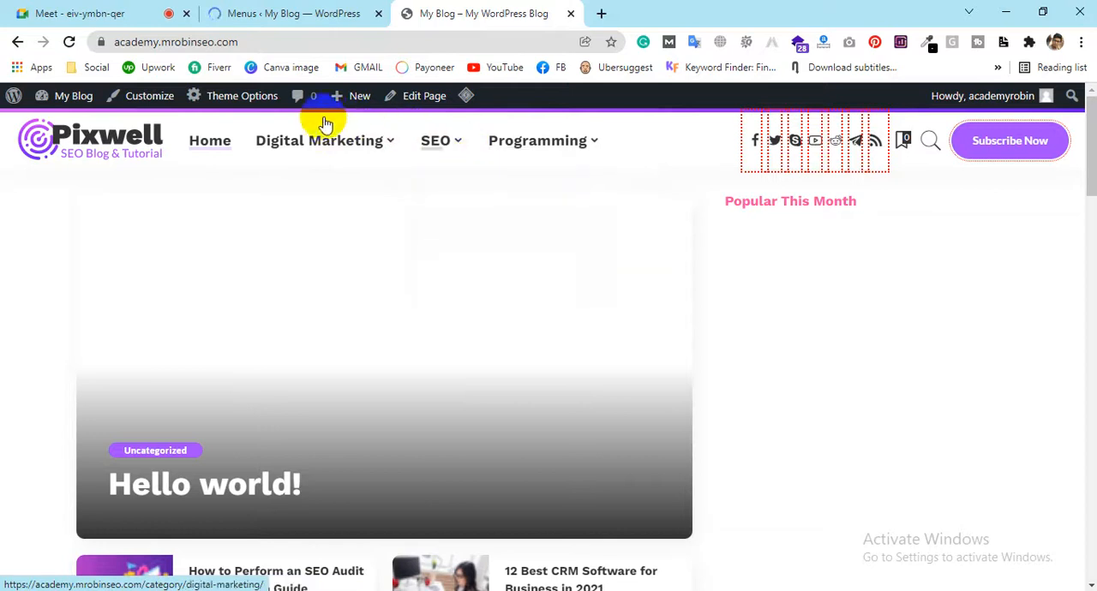
{"action": "mouse_move", "coordinate": [335, 110]}
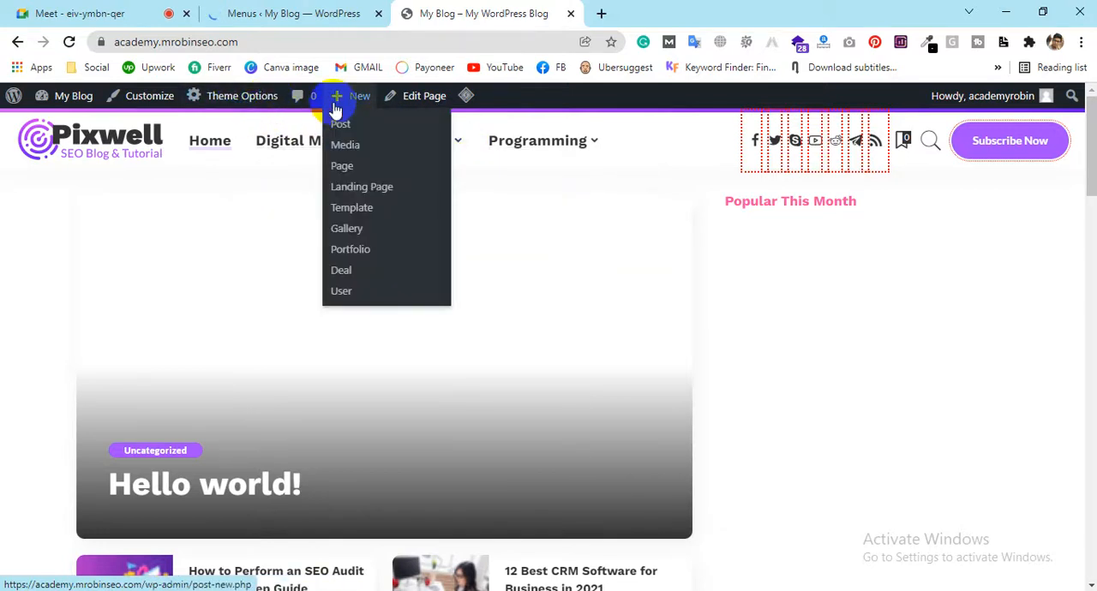
{"action": "scroll", "coordinate": [754, 353], "scroll_direction": "down", "scroll_amount": 10}
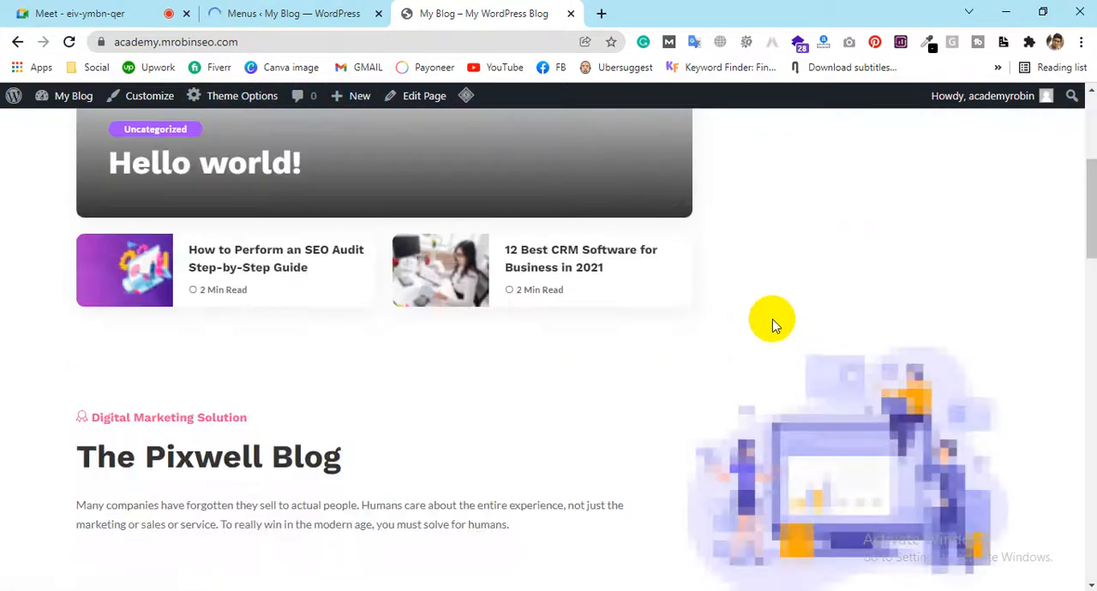
{"action": "scroll", "coordinate": [747, 291], "scroll_direction": "down", "scroll_amount": 5}
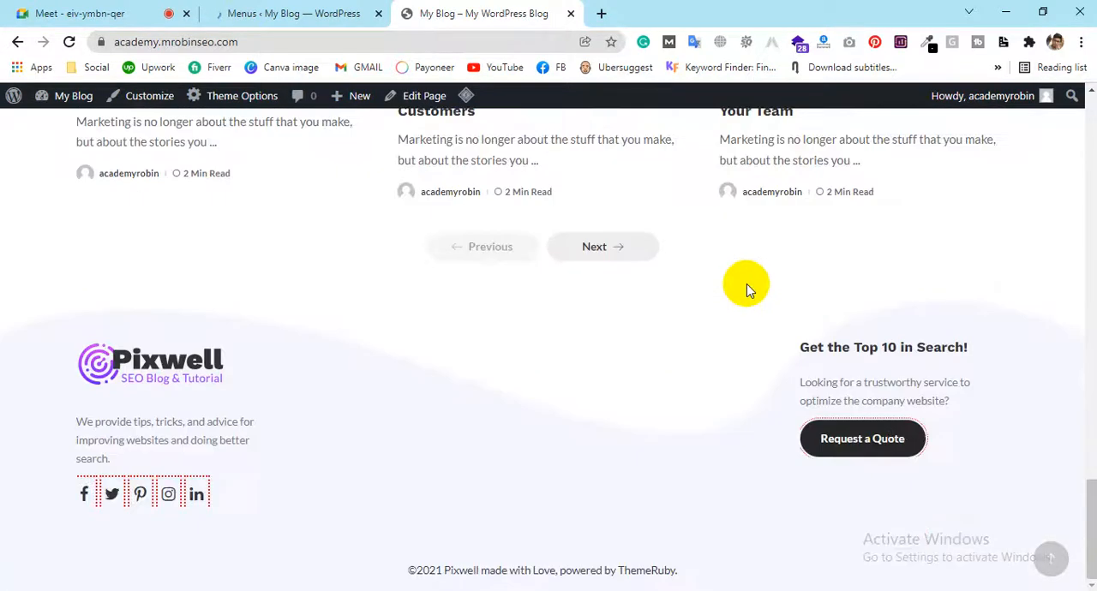
{"action": "left_click_drag", "start_coordinate": [395, 343], "coordinate": [389, 497]}
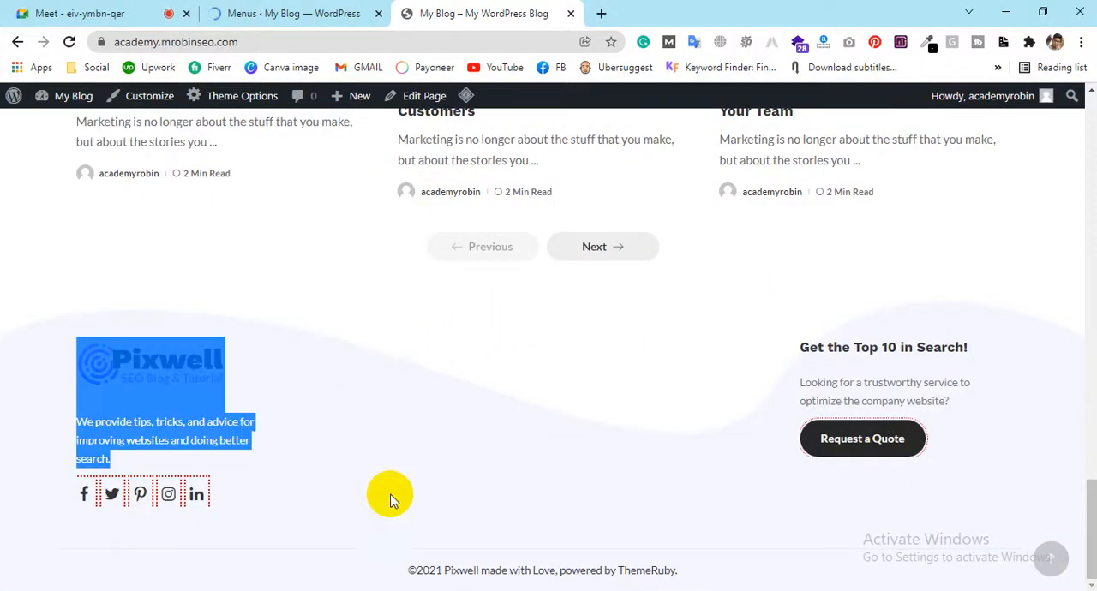
{"action": "left_click", "coordinate": [411, 335]}
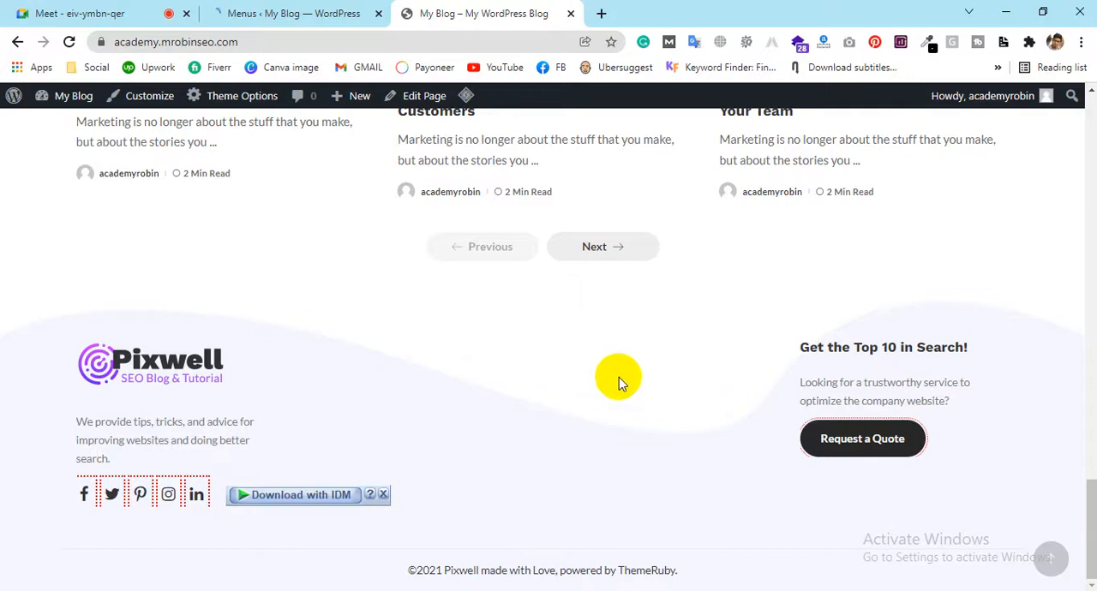
Review the Main menu's structure in the menu editor and compare it with the front page's header and footer
{"action": "left_click", "coordinate": [284, 11]}
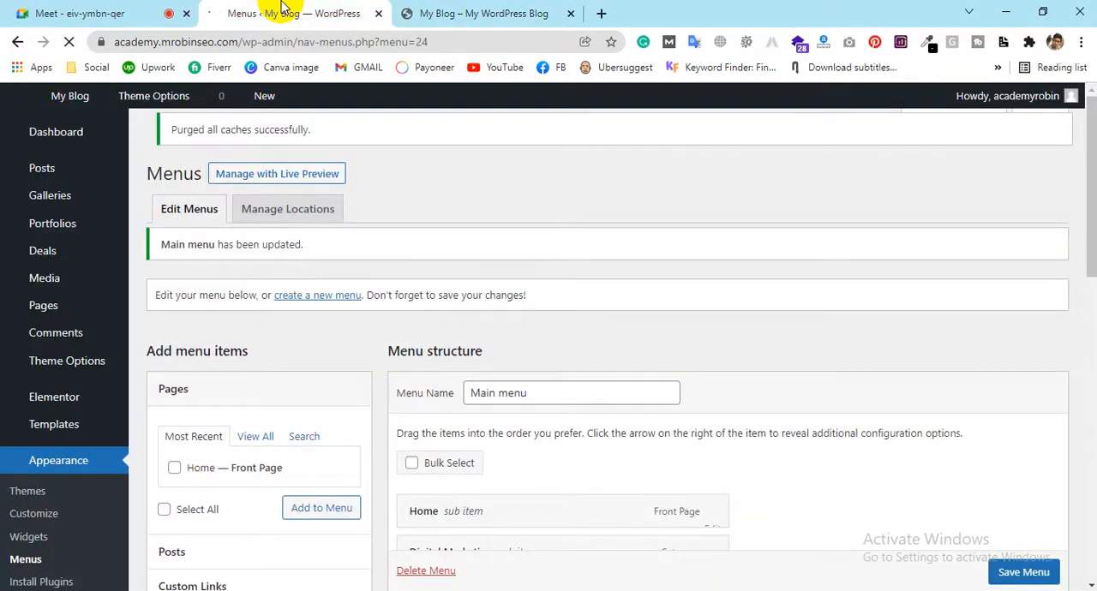
{"action": "scroll", "coordinate": [580, 347], "scroll_direction": "down", "scroll_amount": 1}
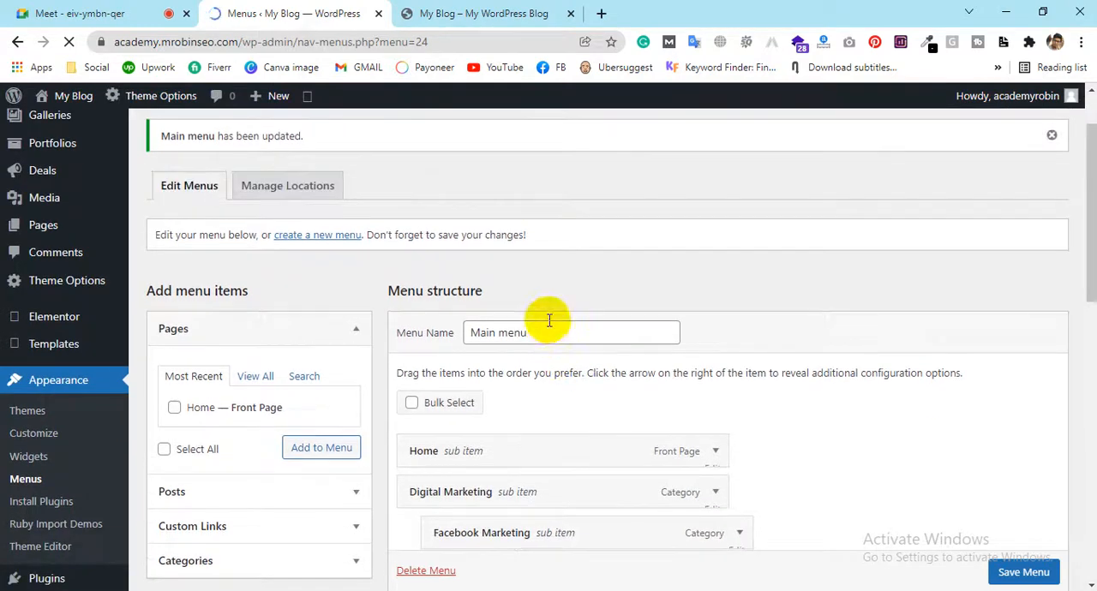
{"action": "scroll", "coordinate": [546, 329], "scroll_direction": "down", "scroll_amount": 1}
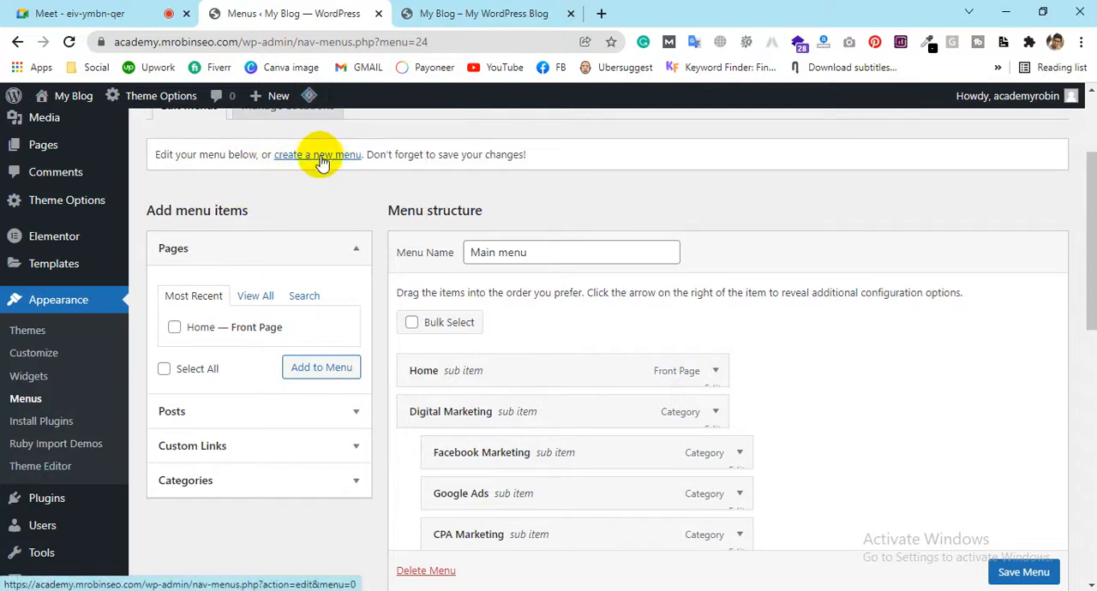
{"action": "left_click", "coordinate": [521, 247]}
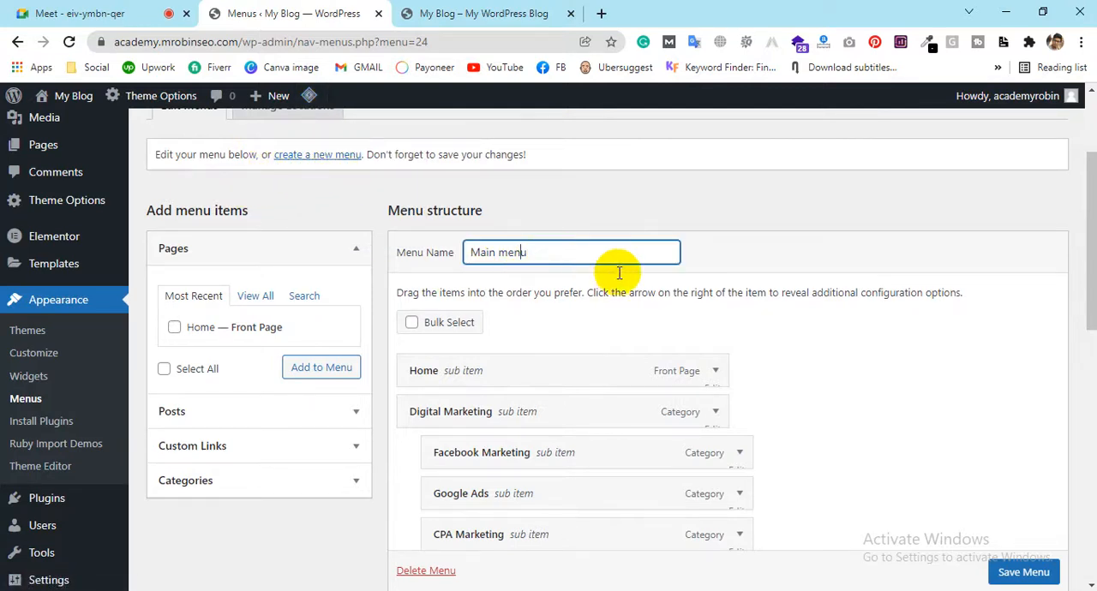
{"action": "scroll", "coordinate": [619, 271], "scroll_direction": "down", "scroll_amount": 2}
{"action": "left_click", "coordinate": [470, 10]}
{"action": "scroll", "coordinate": [335, 220], "scroll_direction": "up", "scroll_amount": 8}
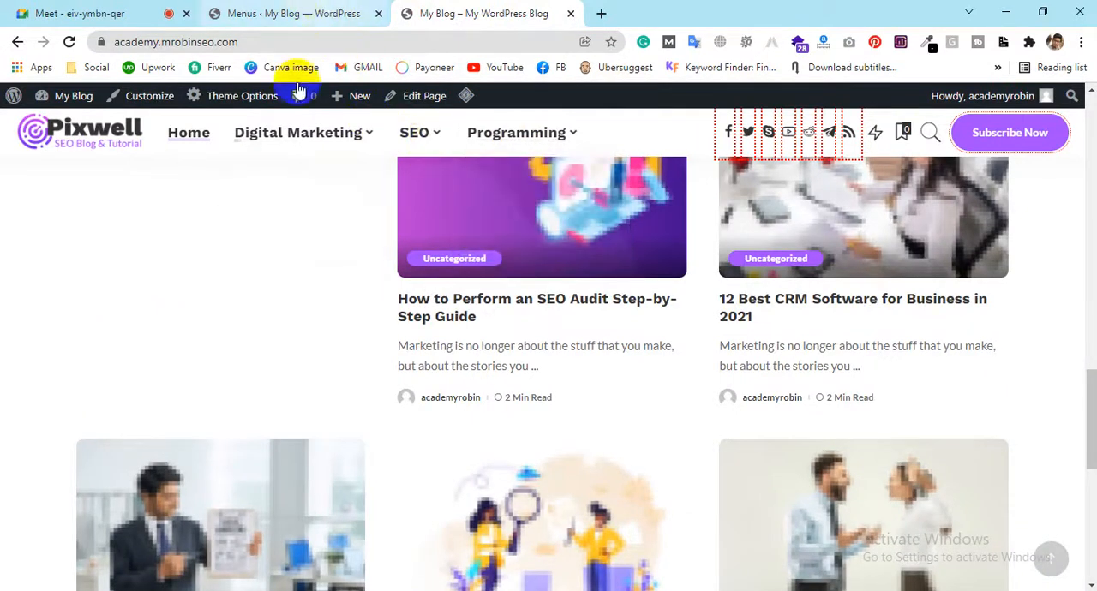
{"action": "scroll", "coordinate": [699, 529], "scroll_direction": "down", "scroll_amount": 10}
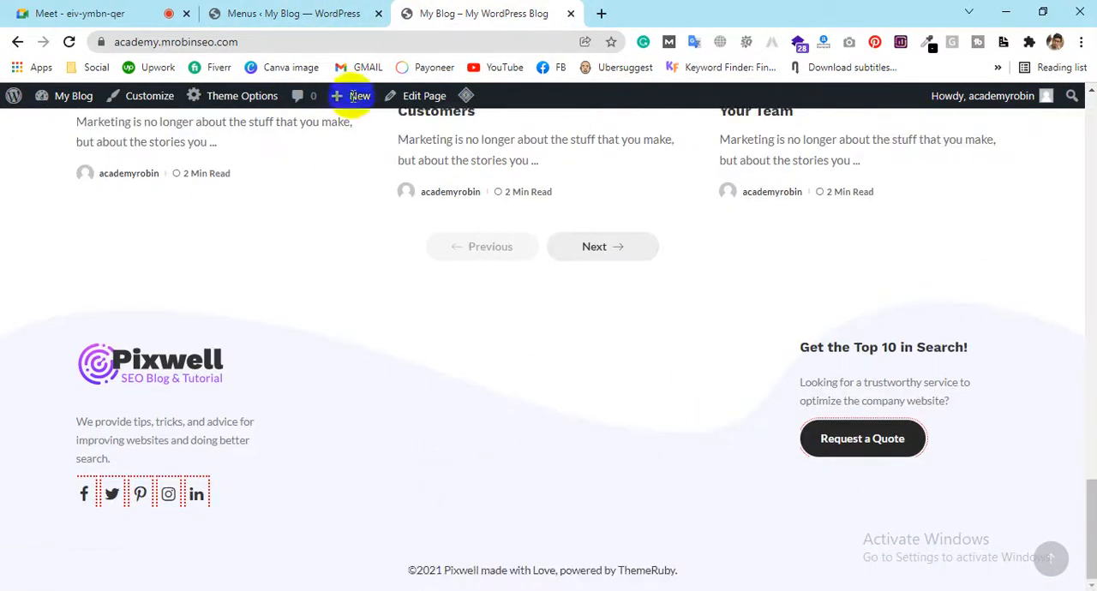
Assign the Main menu to the Footer Menu location as well, save it, and check the front page's footer
{"action": "left_click", "coordinate": [318, 8]}
{"action": "scroll", "coordinate": [692, 379], "scroll_direction": "down", "scroll_amount": 6}
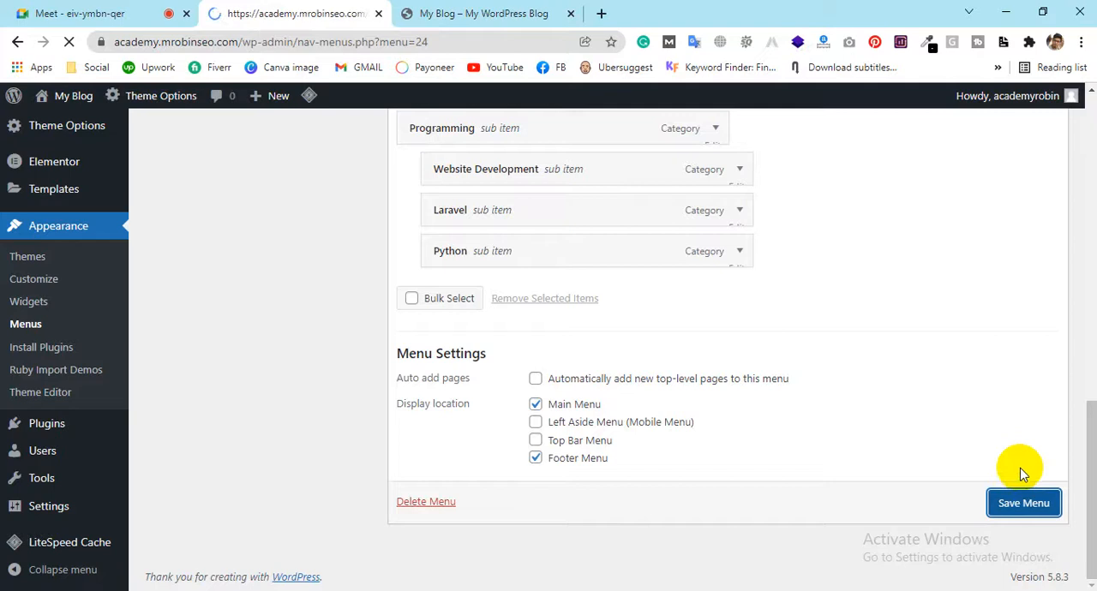
{"action": "left_click", "coordinate": [431, 13]}
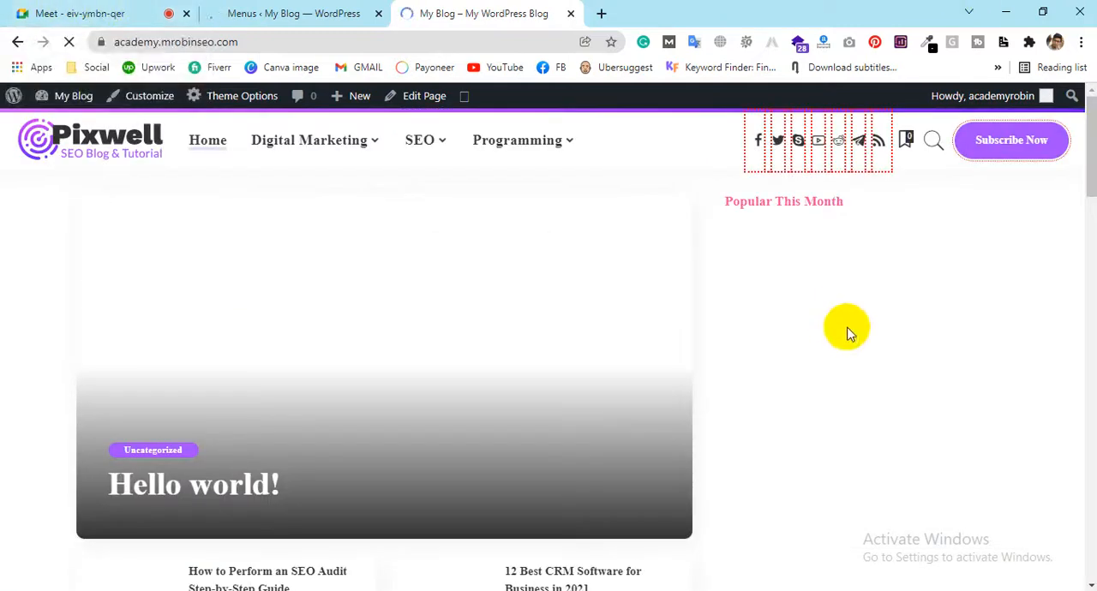
{"action": "scroll", "coordinate": [874, 274], "scroll_direction": "down", "scroll_amount": 10}
{"action": "scroll", "coordinate": [874, 257], "scroll_direction": "down", "scroll_amount": 10}
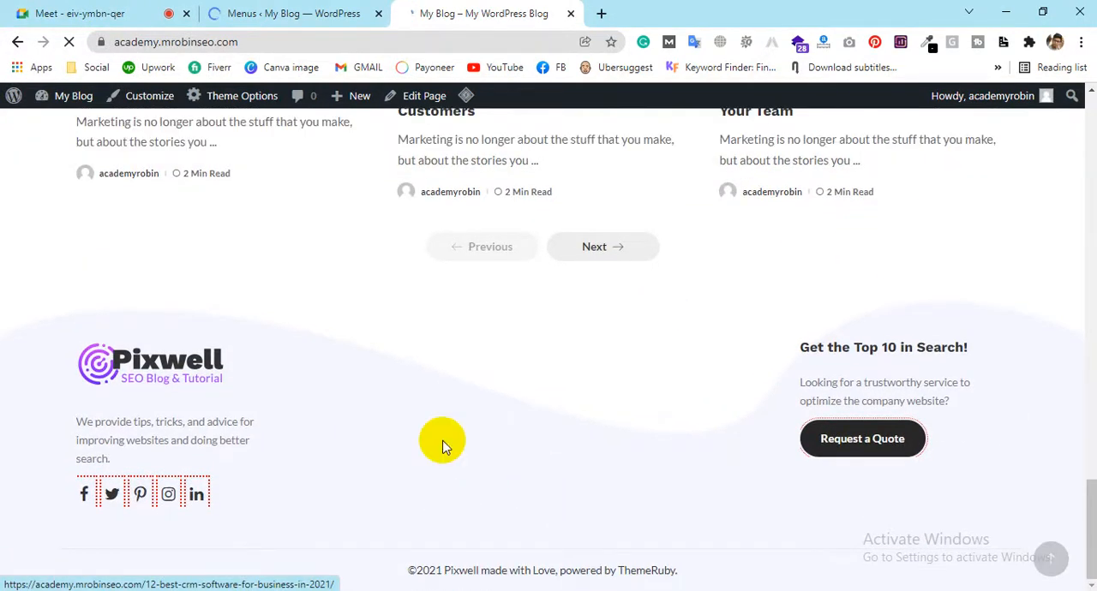
{"action": "scroll", "coordinate": [481, 420], "scroll_direction": "up", "scroll_amount": 6}
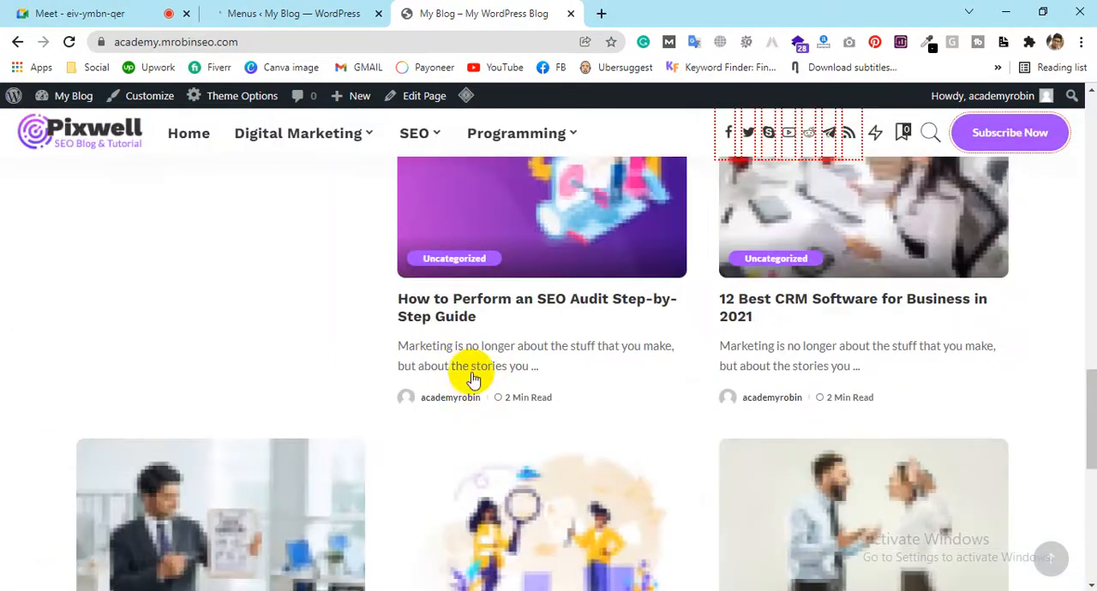
{"action": "scroll", "coordinate": [475, 387], "scroll_direction": "down", "scroll_amount": 6}
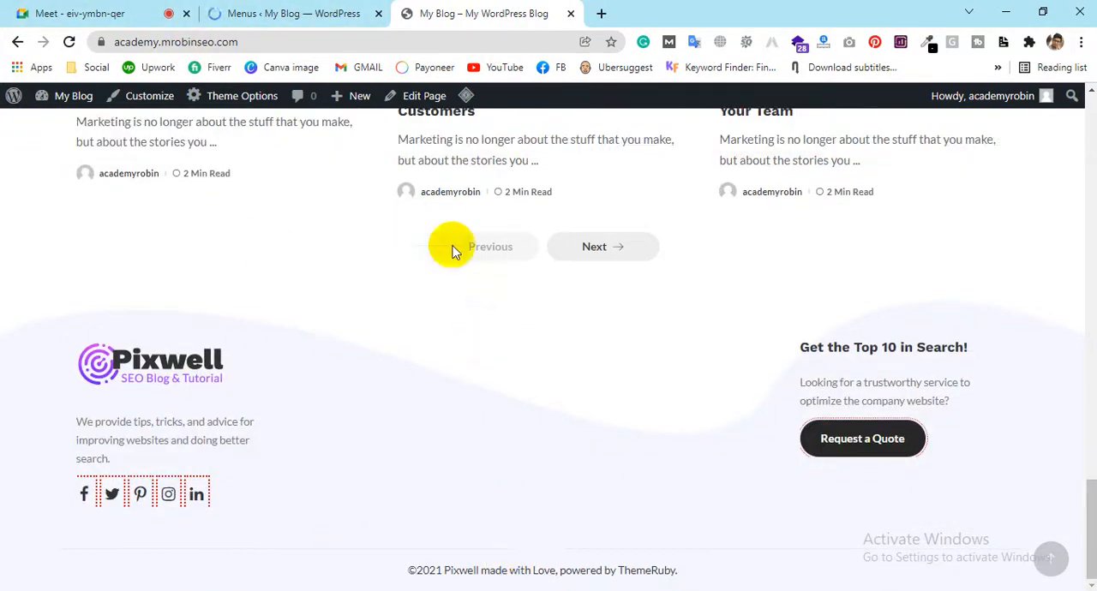
Remove the Main menu from the Footer Menu location, save it, and review the menu's display locations
{"action": "left_click", "coordinate": [349, 10]}
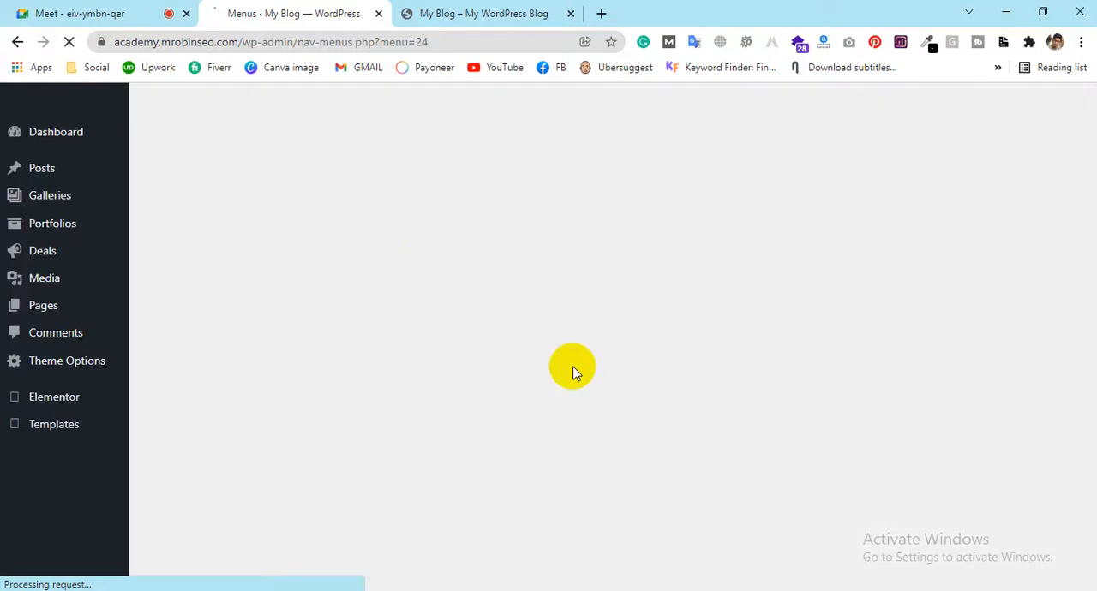
{"action": "scroll", "coordinate": [573, 404], "scroll_direction": "down", "scroll_amount": 15}
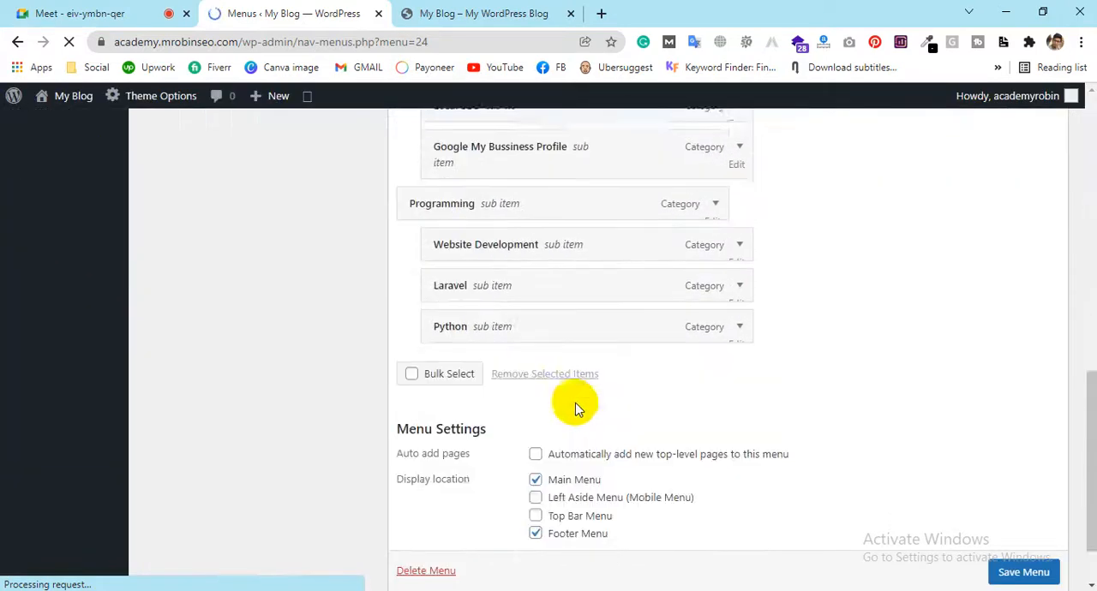
{"action": "left_click", "coordinate": [538, 463]}
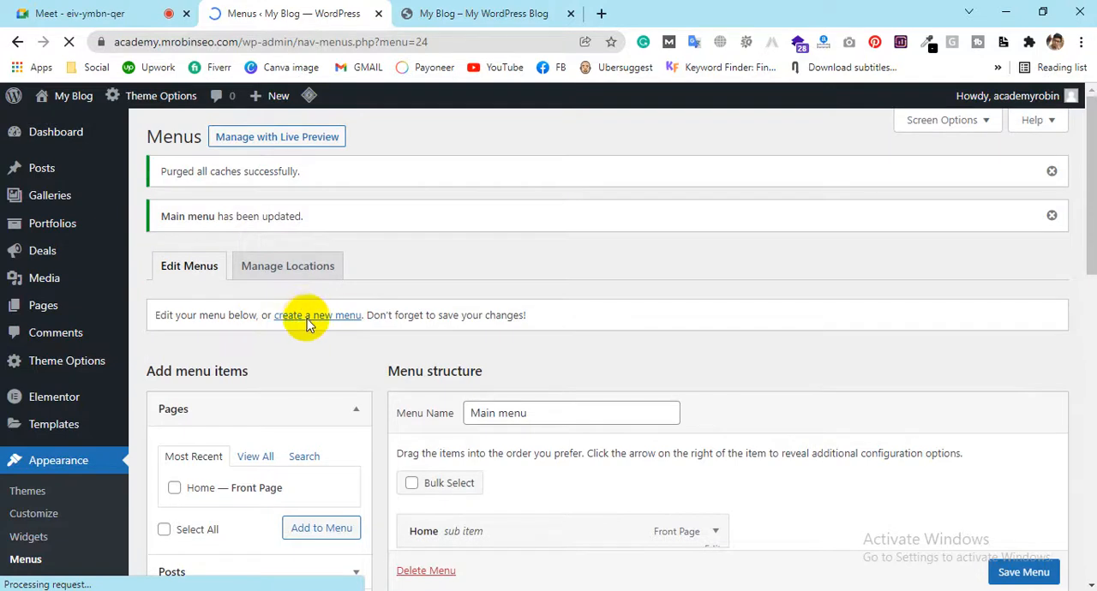
{"action": "scroll", "coordinate": [306, 322], "scroll_direction": "down", "scroll_amount": 2}
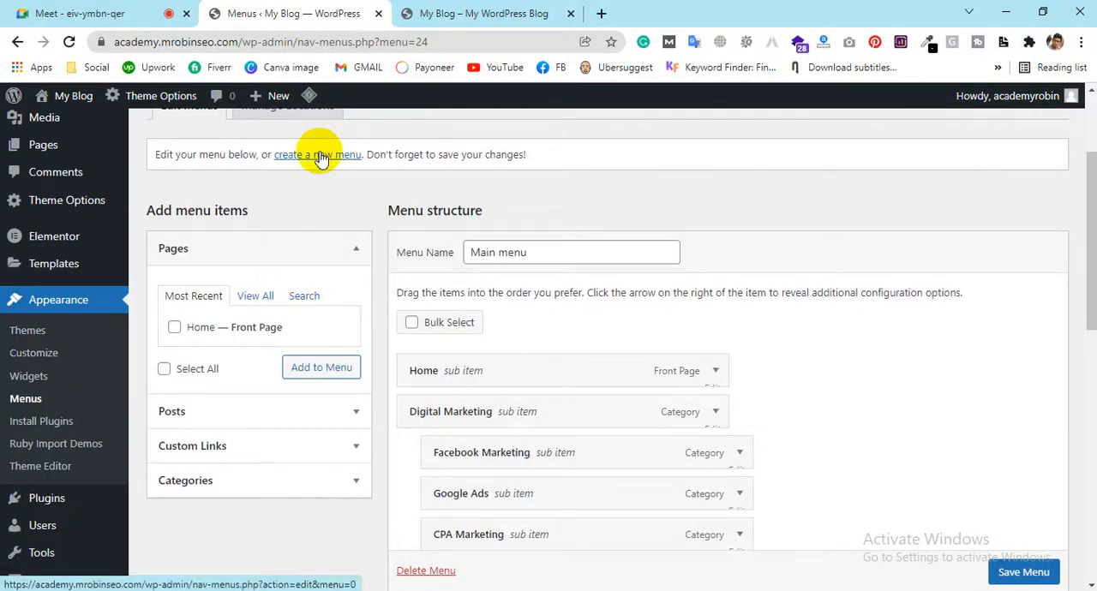
{"action": "scroll", "coordinate": [967, 360], "scroll_direction": "down", "scroll_amount": 7}
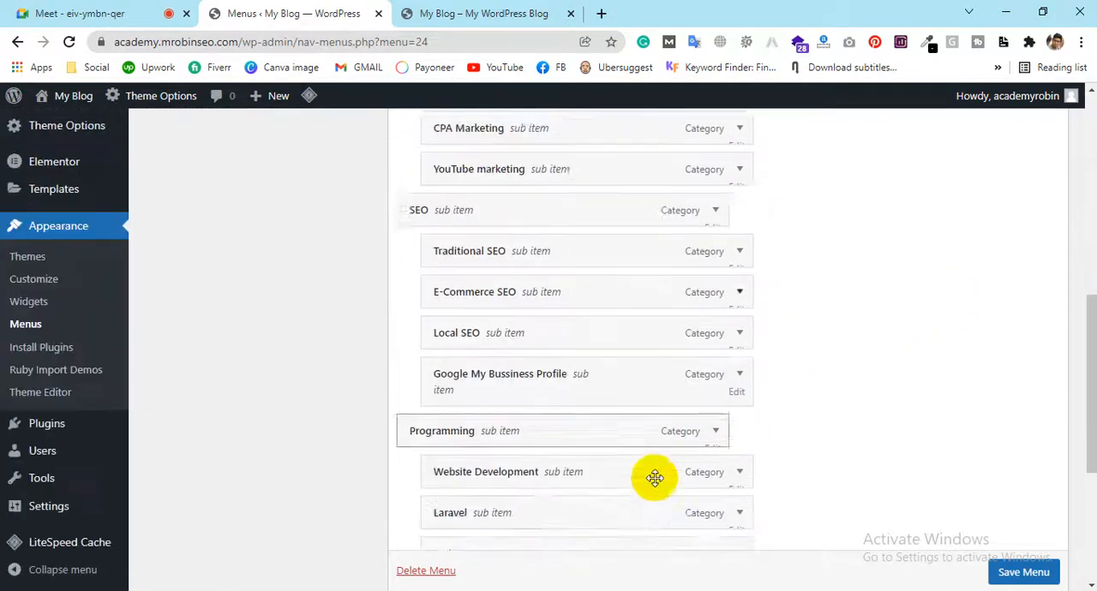
{"action": "scroll", "coordinate": [656, 473], "scroll_direction": "down", "scroll_amount": 1}
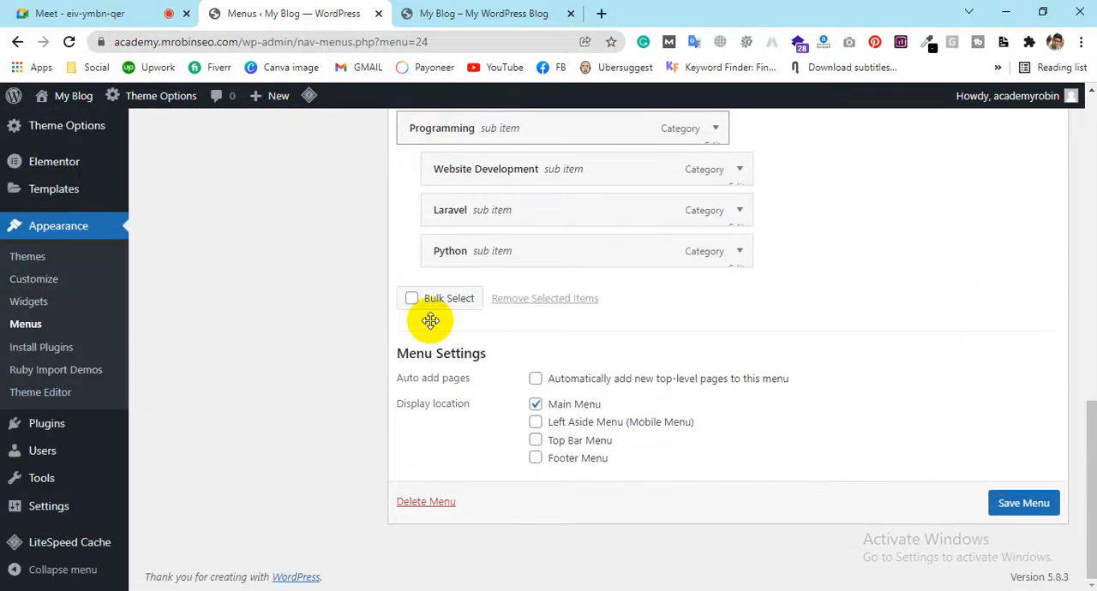
{"action": "scroll", "coordinate": [722, 314], "scroll_direction": "up", "scroll_amount": 10}
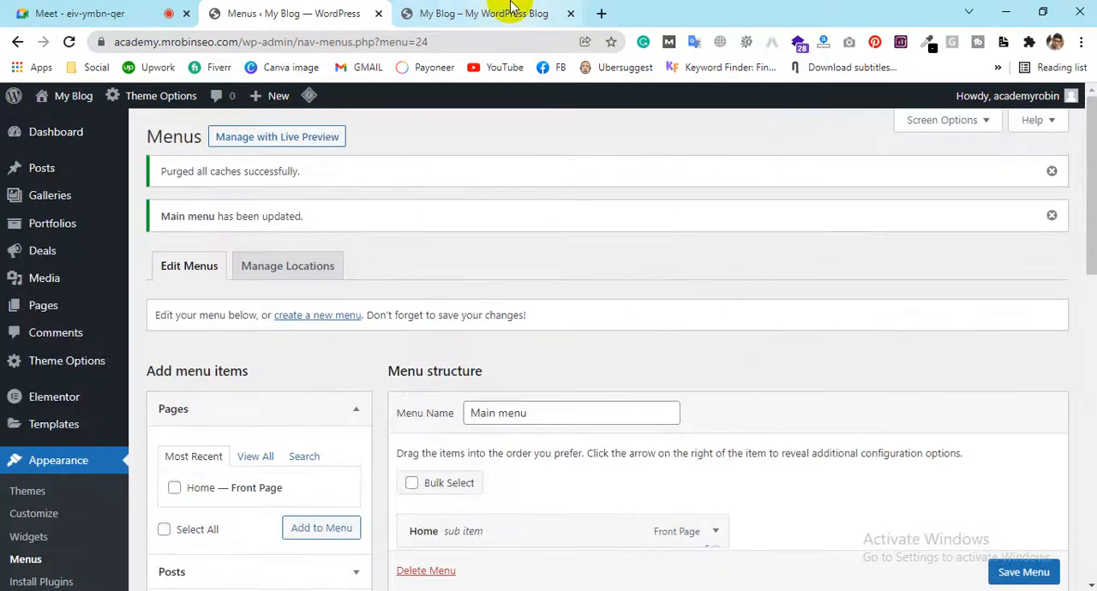
Examine the front page's header menu, Subscribe Now button, Pixwell Blog intro, SEO solutions and Explore by Categories sections
{"action": "left_click", "coordinate": [511, 7]}
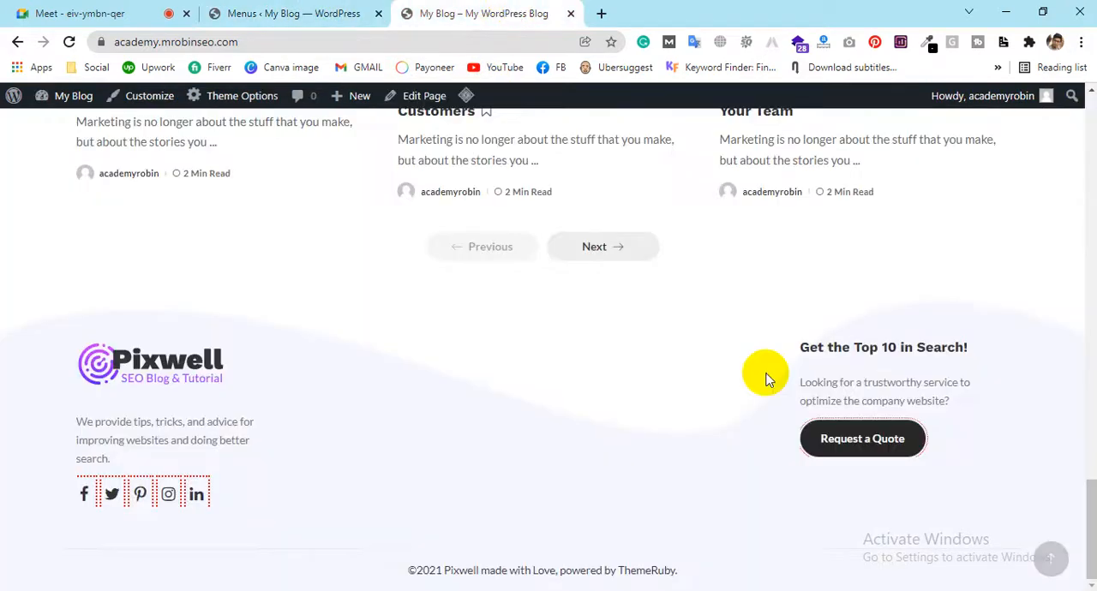
{"action": "scroll", "coordinate": [544, 299], "scroll_direction": "up", "scroll_amount": 10}
{"action": "scroll", "coordinate": [542, 299], "scroll_direction": "up", "scroll_amount": 10}
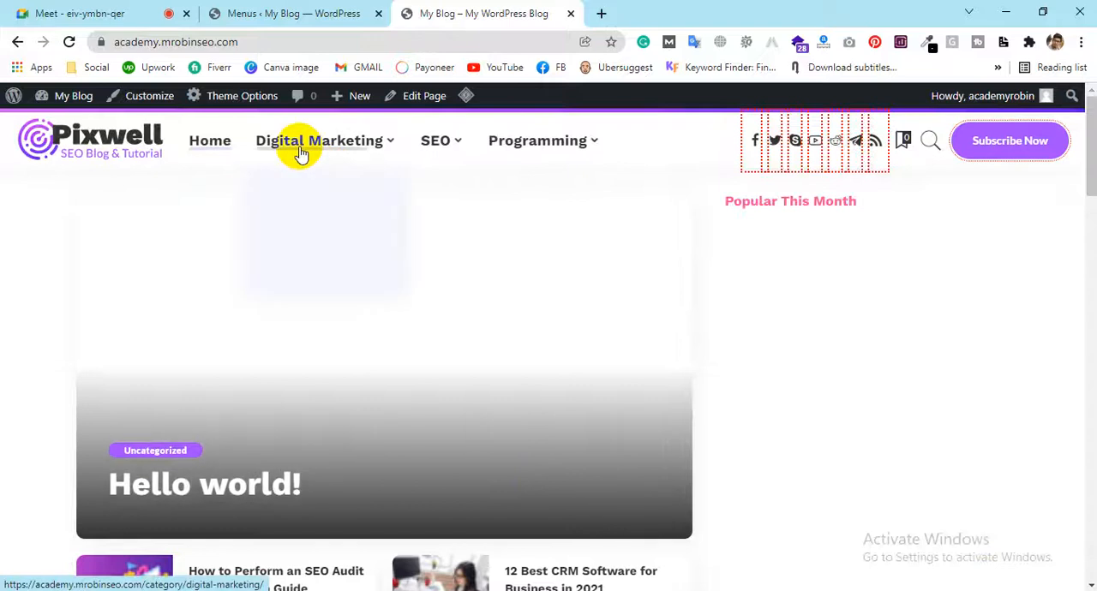
{"action": "mouse_move", "coordinate": [299, 151]}
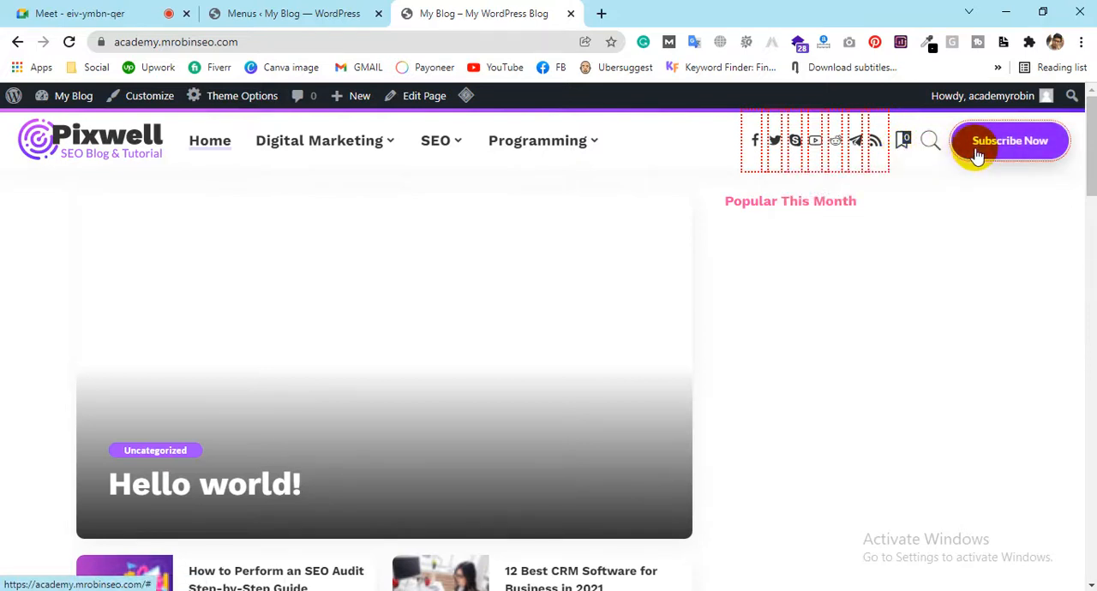
{"action": "scroll", "coordinate": [969, 210], "scroll_direction": "down", "scroll_amount": 10}
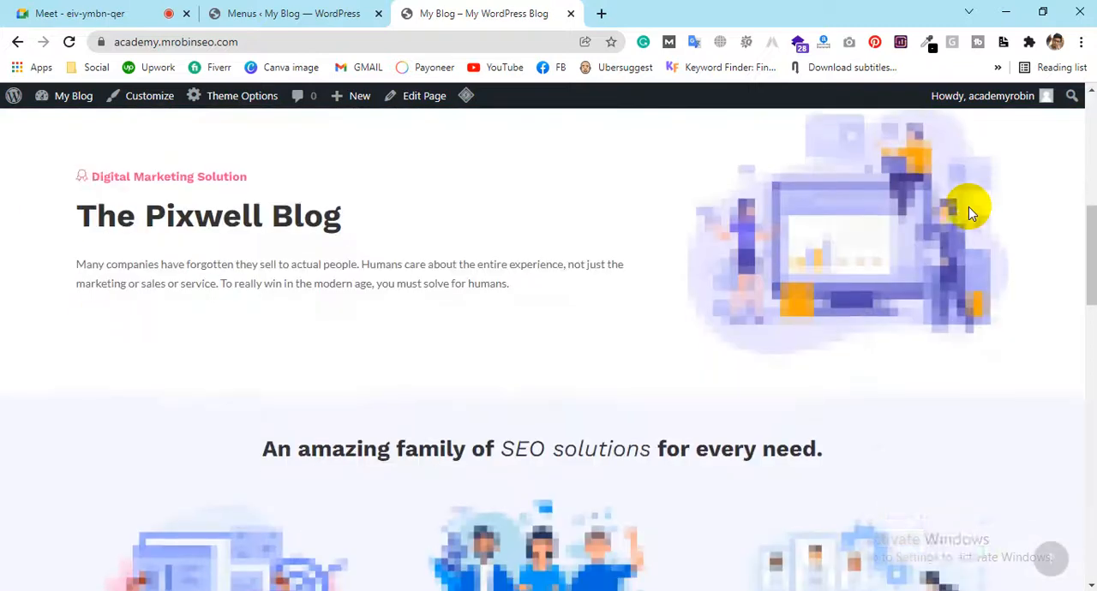
{"action": "scroll", "coordinate": [968, 203], "scroll_direction": "down", "scroll_amount": 5}
{"action": "scroll", "coordinate": [964, 193], "scroll_direction": "up", "scroll_amount": 8}
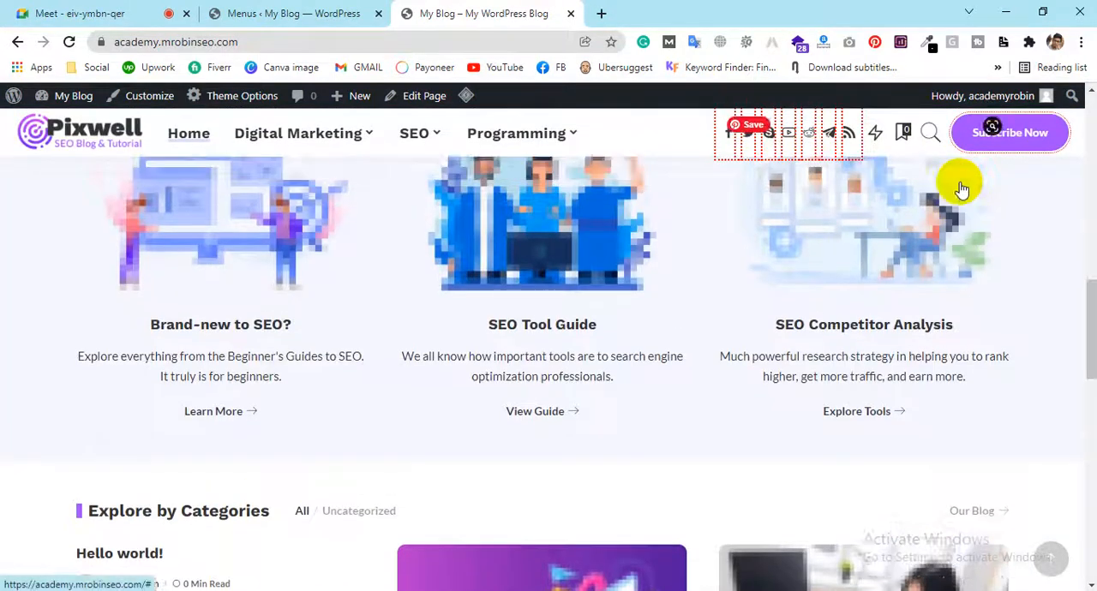
{"action": "scroll", "coordinate": [958, 176], "scroll_direction": "up", "scroll_amount": 6}
{"action": "scroll", "coordinate": [469, 227], "scroll_direction": "down", "scroll_amount": 2}
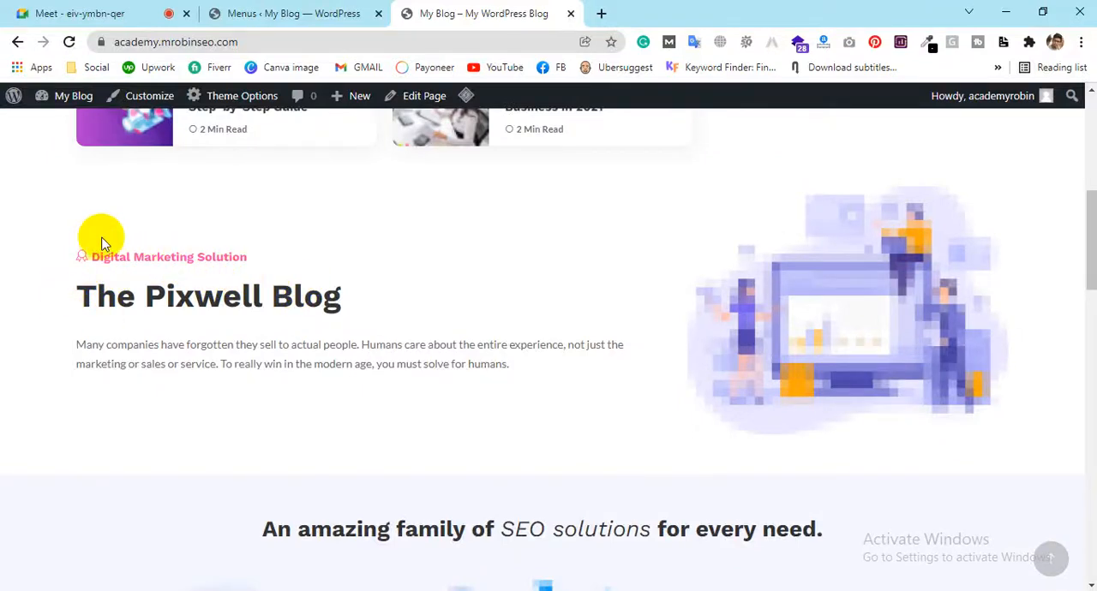
{"action": "scroll", "coordinate": [582, 215], "scroll_direction": "down", "scroll_amount": 9}
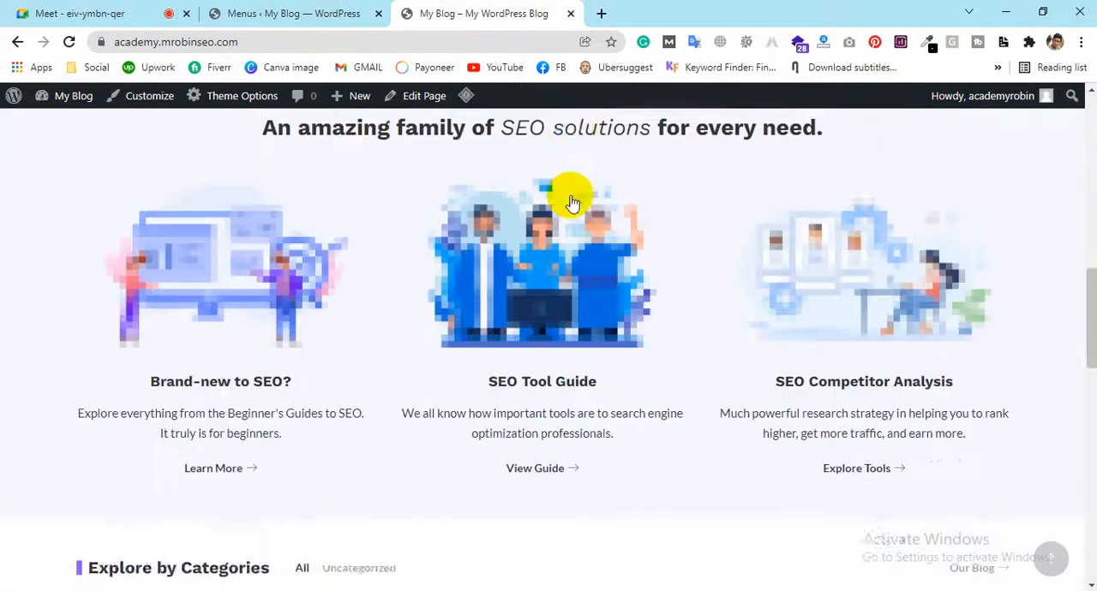
{"action": "scroll", "coordinate": [567, 193], "scroll_direction": "down", "scroll_amount": 3}
{"action": "scroll", "coordinate": [567, 191], "scroll_direction": "up", "scroll_amount": 4}
Look through the list of Theme Options sections in the WordPress admin
{"action": "left_click", "coordinate": [359, 13]}
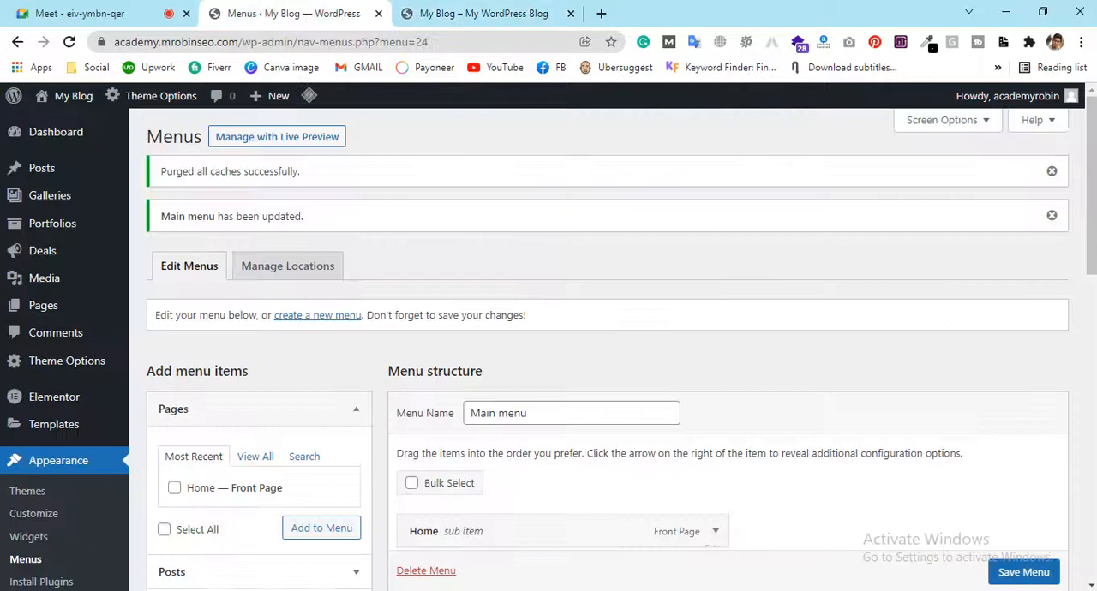
{"action": "mouse_move", "coordinate": [90, 369]}
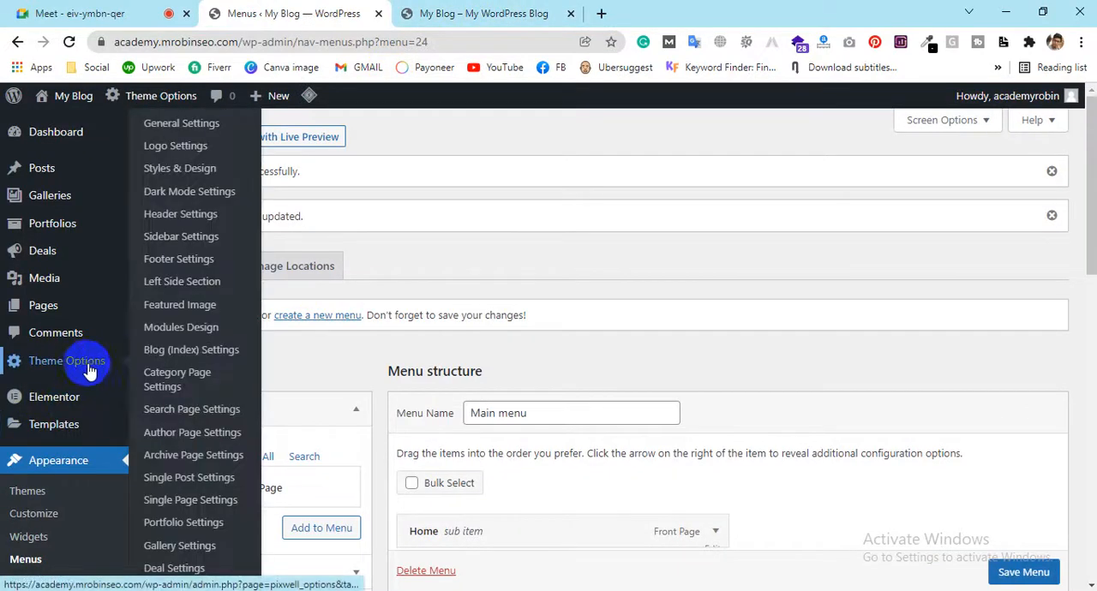
{"action": "mouse_move", "coordinate": [176, 96]}
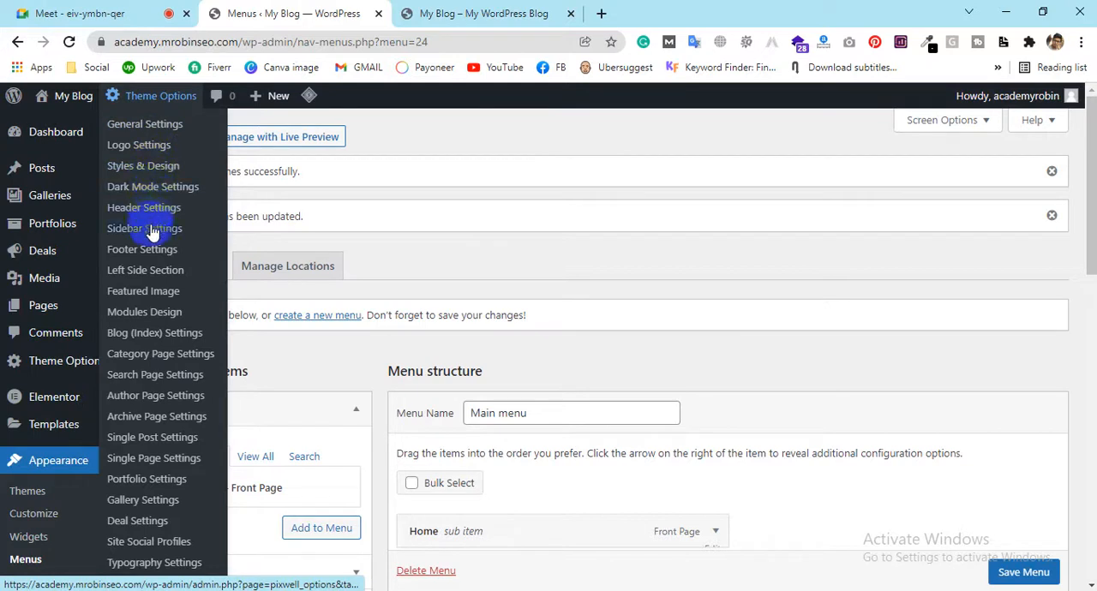
{"action": "scroll", "coordinate": [137, 402], "scroll_direction": "down", "scroll_amount": 3}
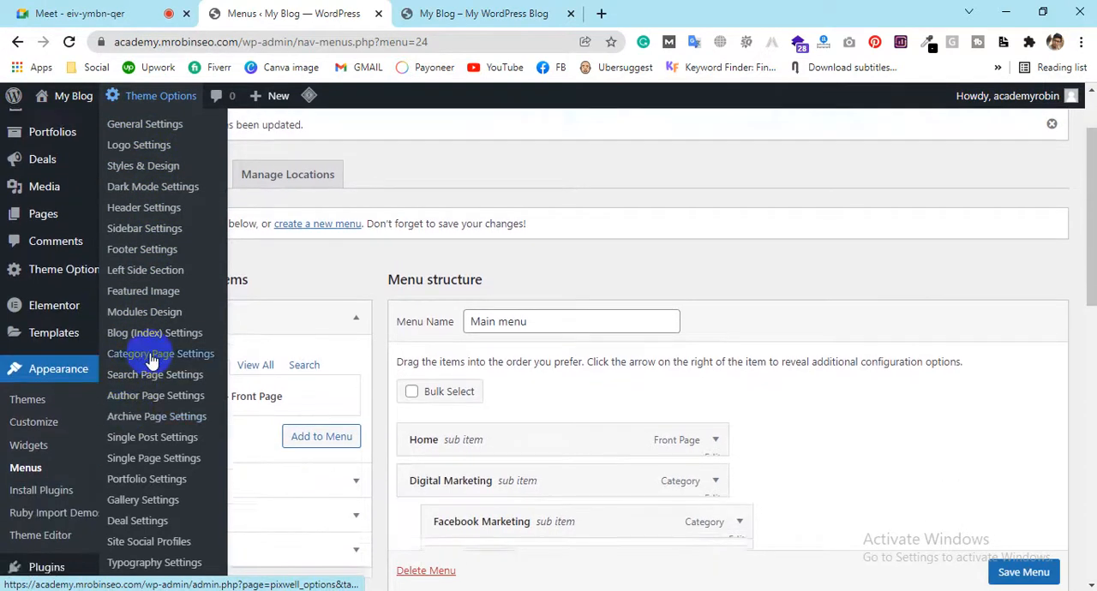
Open the post "How to Perform an SEO Audit Step-by-Step Guide" from the front page in a new tab and examine its layout
{"action": "left_click", "coordinate": [473, 12]}
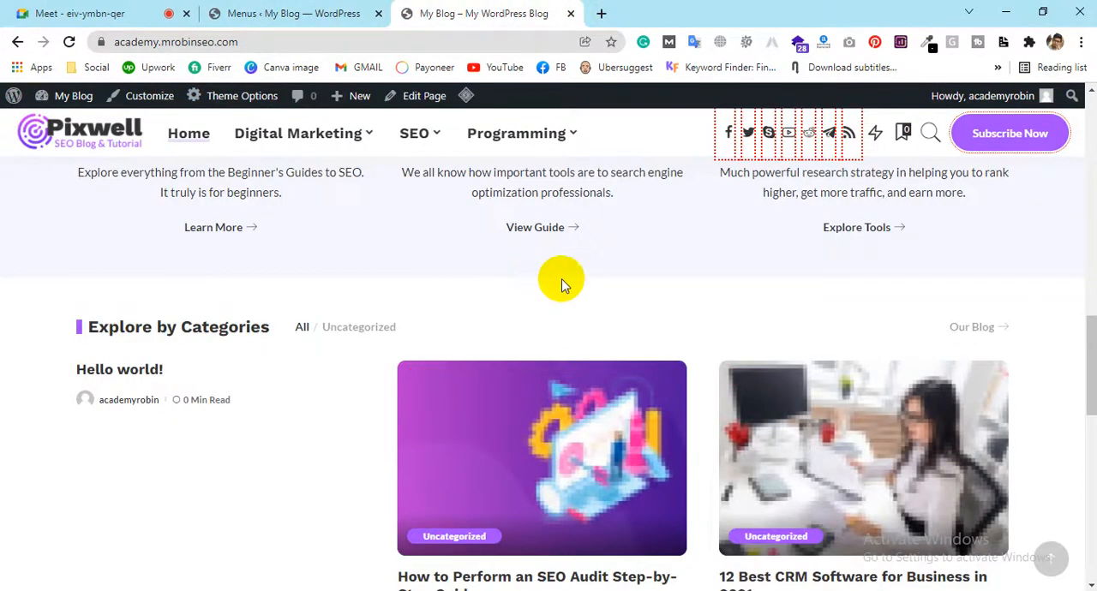
{"action": "scroll", "coordinate": [560, 252], "scroll_direction": "up", "scroll_amount": 15}
{"action": "scroll", "coordinate": [561, 251], "scroll_direction": "down", "scroll_amount": 12}
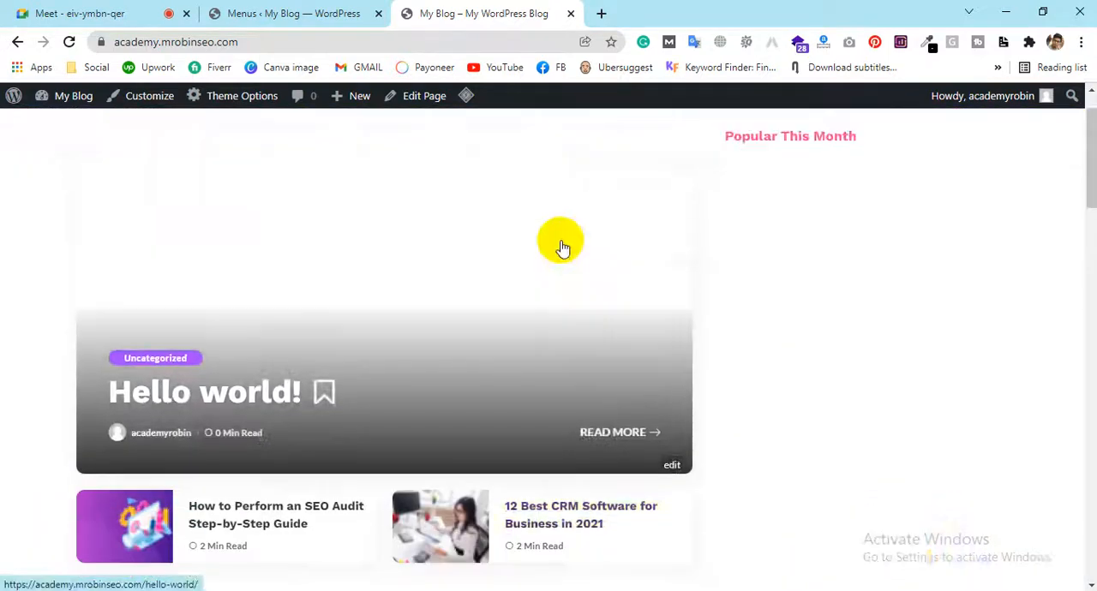
{"action": "scroll", "coordinate": [212, 321], "scroll_direction": "down", "scroll_amount": 5}
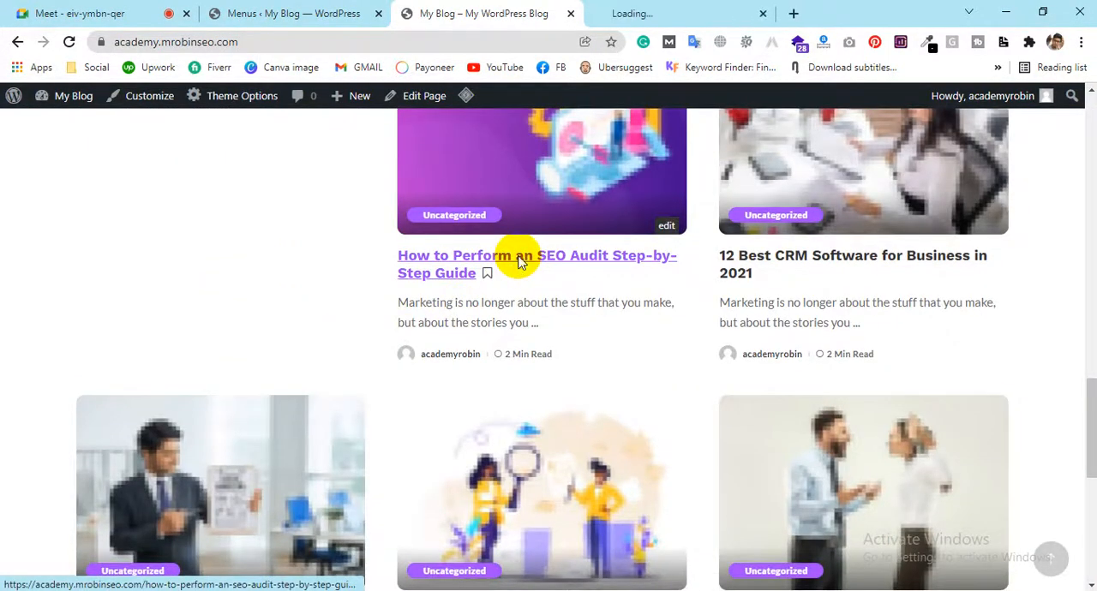
{"action": "left_click", "coordinate": [617, 7]}
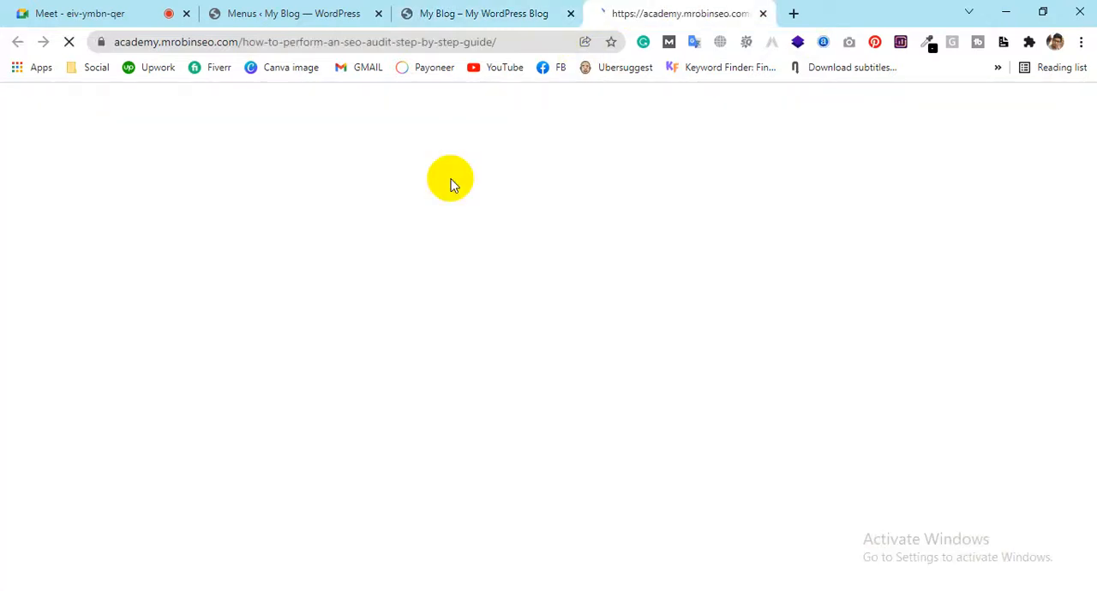
{"action": "left_click", "coordinate": [504, 7]}
{"action": "left_click", "coordinate": [671, 7]}
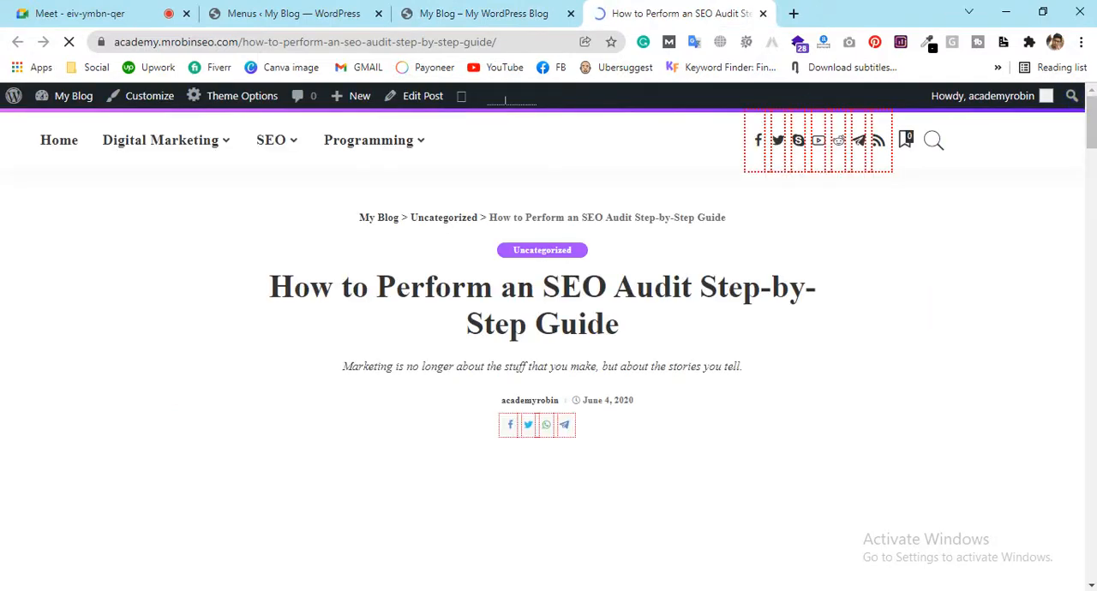
{"action": "scroll", "coordinate": [560, 299], "scroll_direction": "down", "scroll_amount": 5}
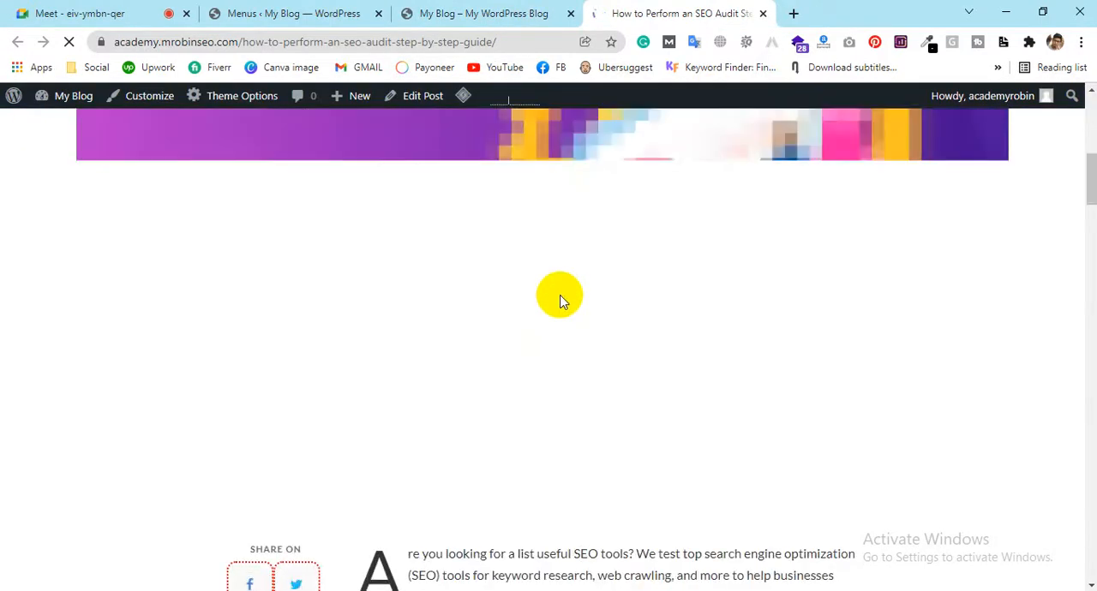
Examine the SEO audit post's share buttons, SEO tools list, conclusion, tags, reactions, previous and next article links, and comment form
{"action": "scroll", "coordinate": [561, 299], "scroll_direction": "down", "scroll_amount": 3}
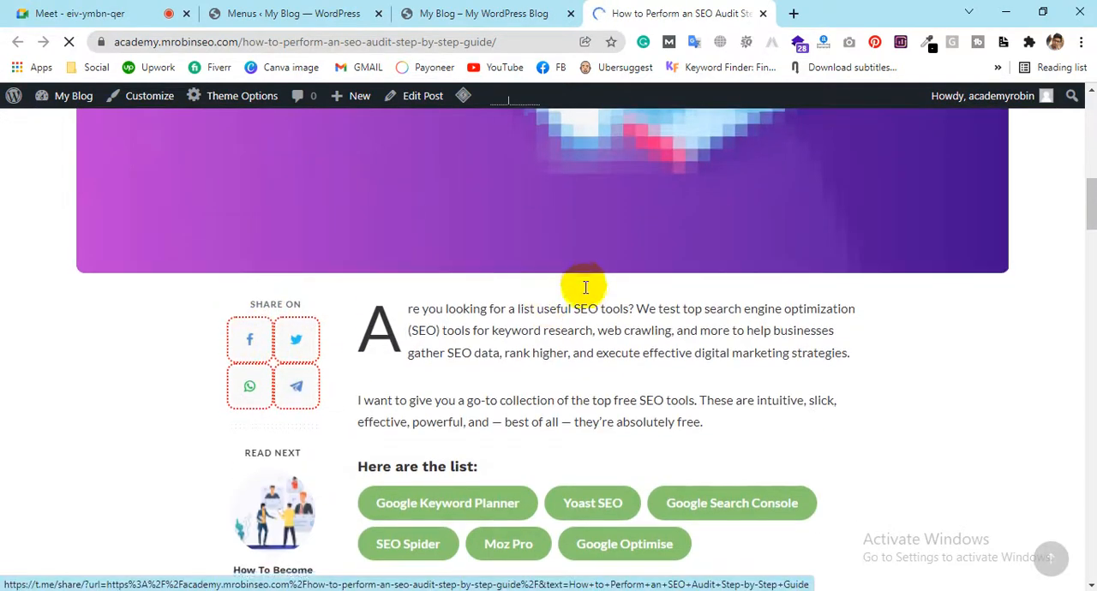
{"action": "scroll", "coordinate": [303, 335], "scroll_direction": "down", "scroll_amount": 2}
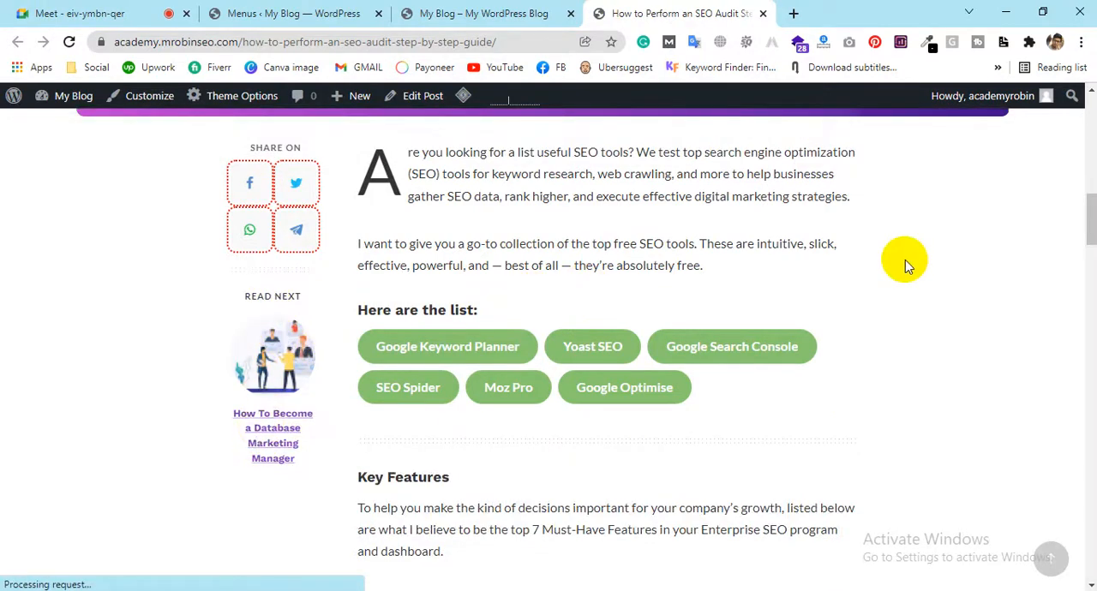
{"action": "scroll", "coordinate": [576, 222], "scroll_direction": "down", "scroll_amount": 12}
{"action": "scroll", "coordinate": [578, 220], "scroll_direction": "down", "scroll_amount": 3}
{"action": "scroll", "coordinate": [576, 220], "scroll_direction": "up", "scroll_amount": 3}
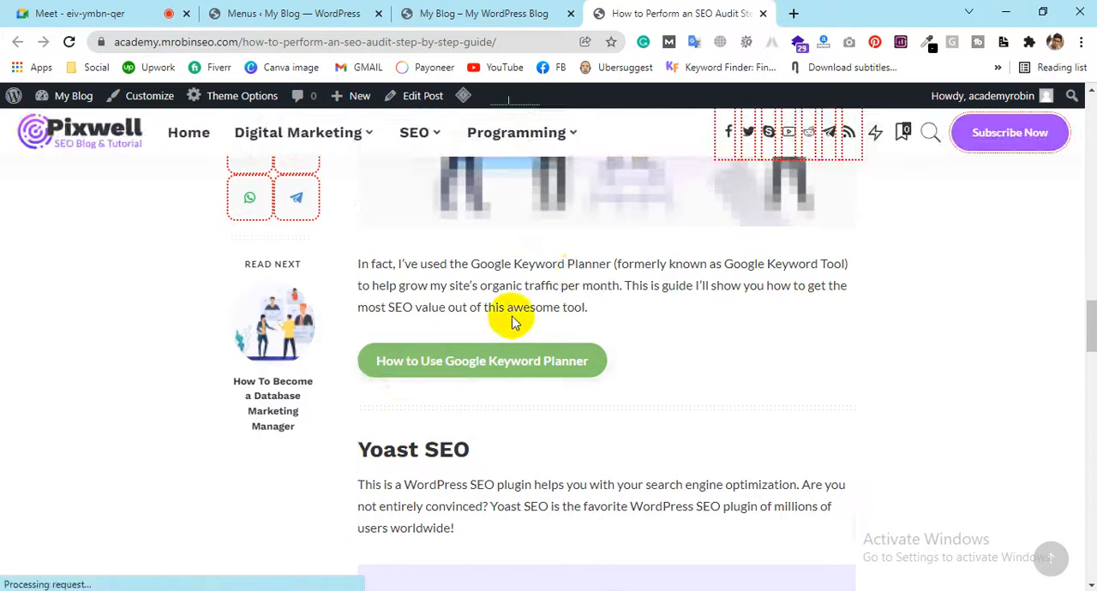
{"action": "scroll", "coordinate": [512, 321], "scroll_direction": "down", "scroll_amount": 9}
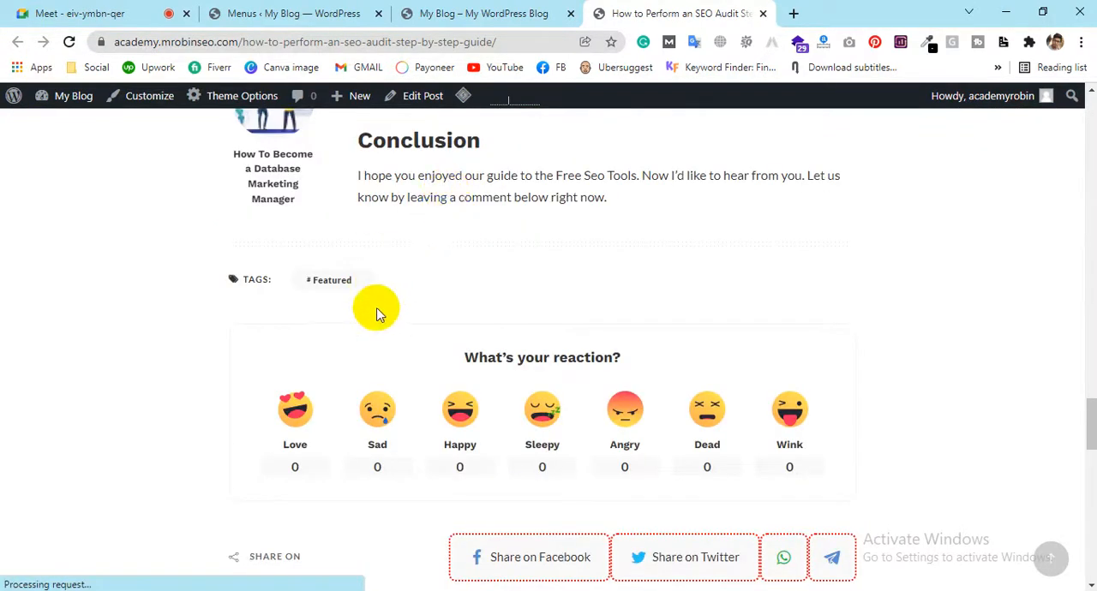
{"action": "scroll", "coordinate": [472, 201], "scroll_direction": "down", "scroll_amount": 2}
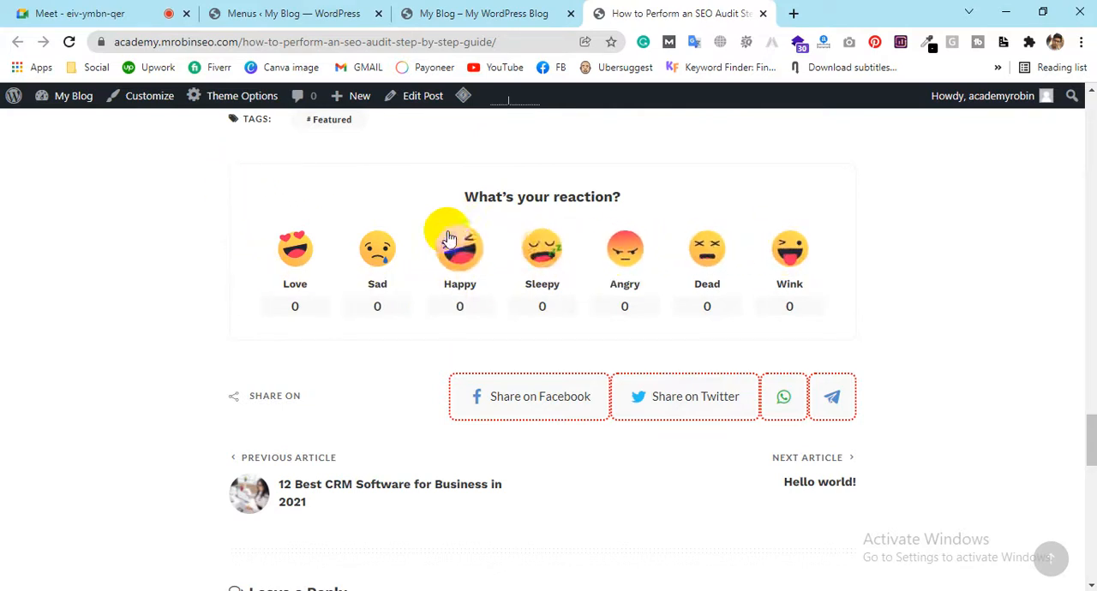
{"action": "scroll", "coordinate": [686, 197], "scroll_direction": "down", "scroll_amount": 2}
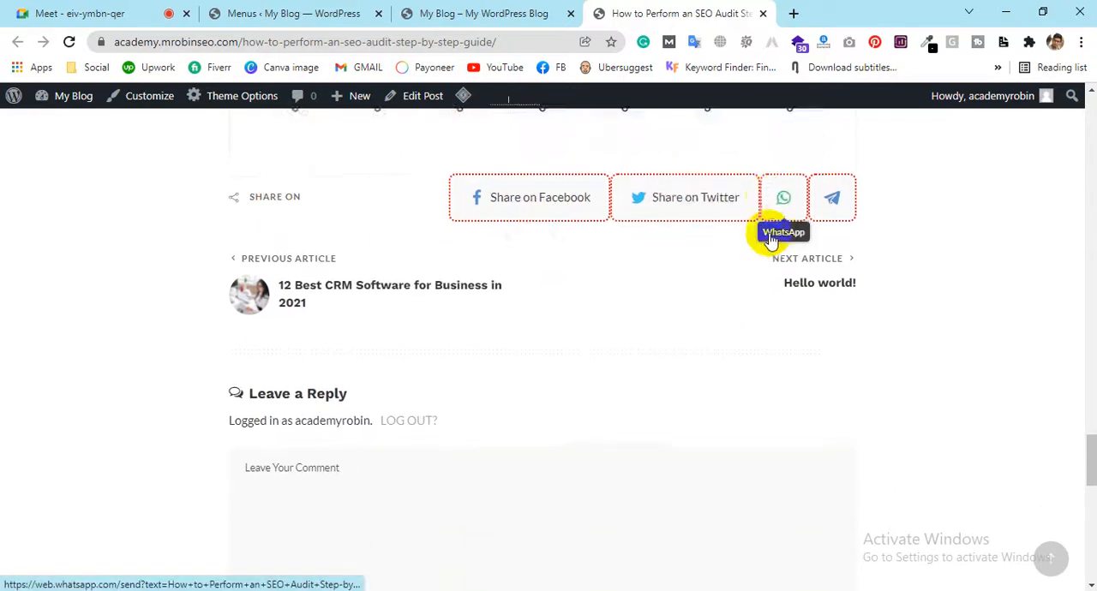
{"action": "scroll", "coordinate": [541, 271], "scroll_direction": "down", "scroll_amount": 3}
{"action": "scroll", "coordinate": [325, 289], "scroll_direction": "down", "scroll_amount": 1}
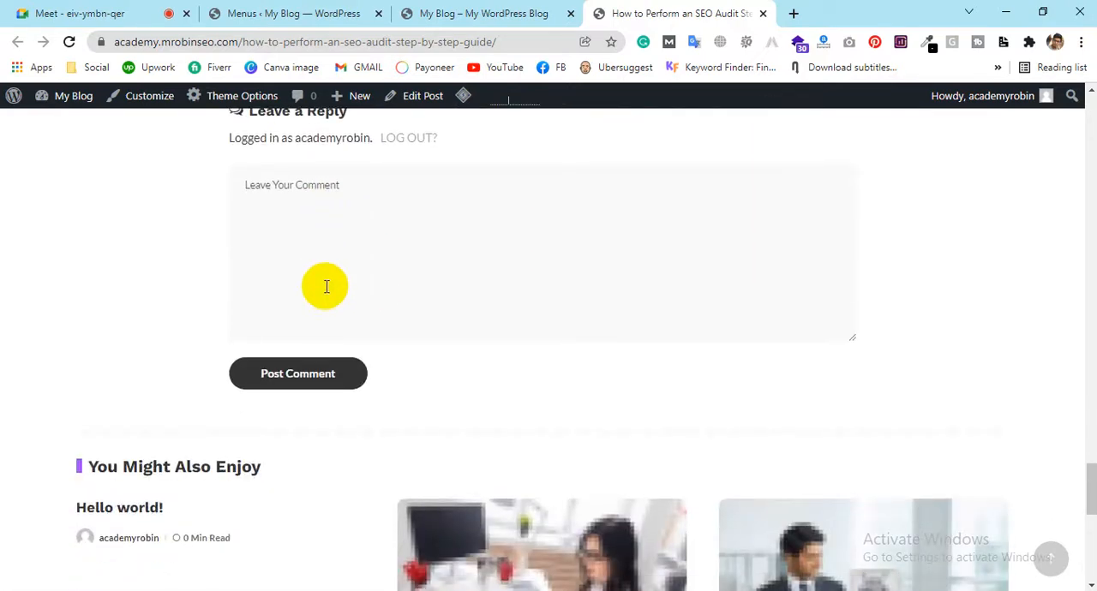
{"action": "scroll", "coordinate": [326, 287], "scroll_direction": "up", "scroll_amount": 3}
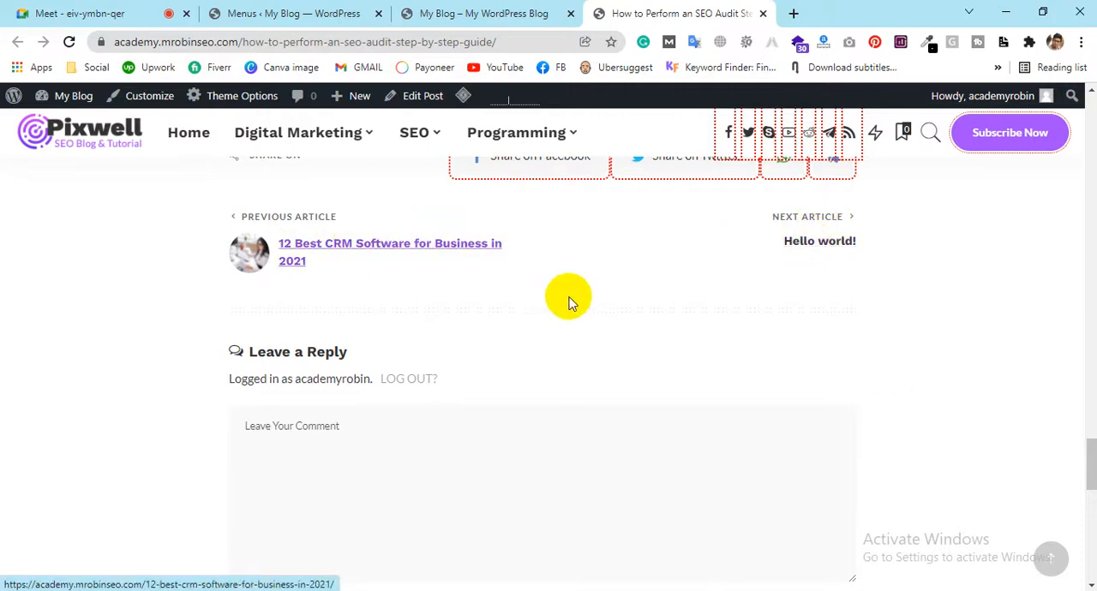
Examine the You Might Also Enjoy related posts below the SEO audit post's comment form and compare them with the article's end
{"action": "scroll", "coordinate": [519, 298], "scroll_direction": "down", "scroll_amount": 7}
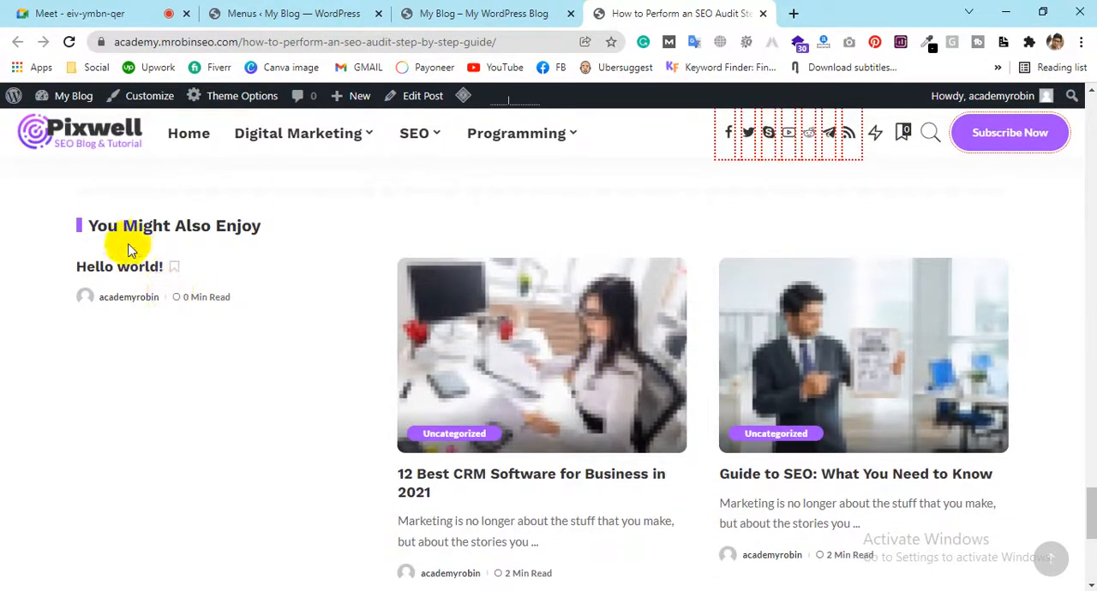
{"action": "scroll", "coordinate": [617, 326], "scroll_direction": "down", "scroll_amount": 3}
{"action": "left_click", "coordinate": [617, 326]}
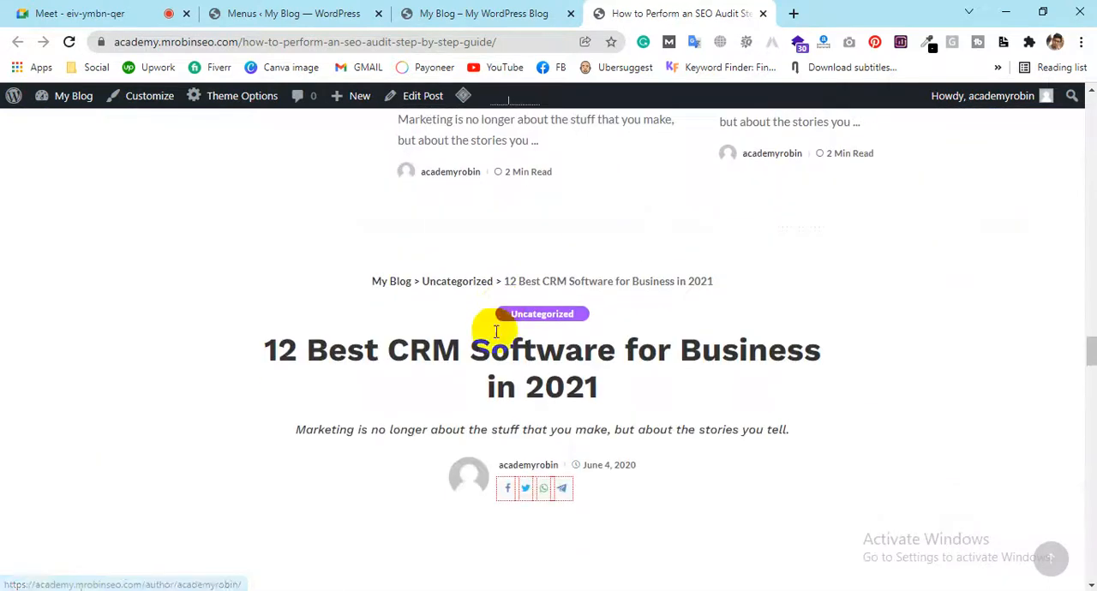
{"action": "scroll", "coordinate": [574, 334], "scroll_direction": "down", "scroll_amount": 3}
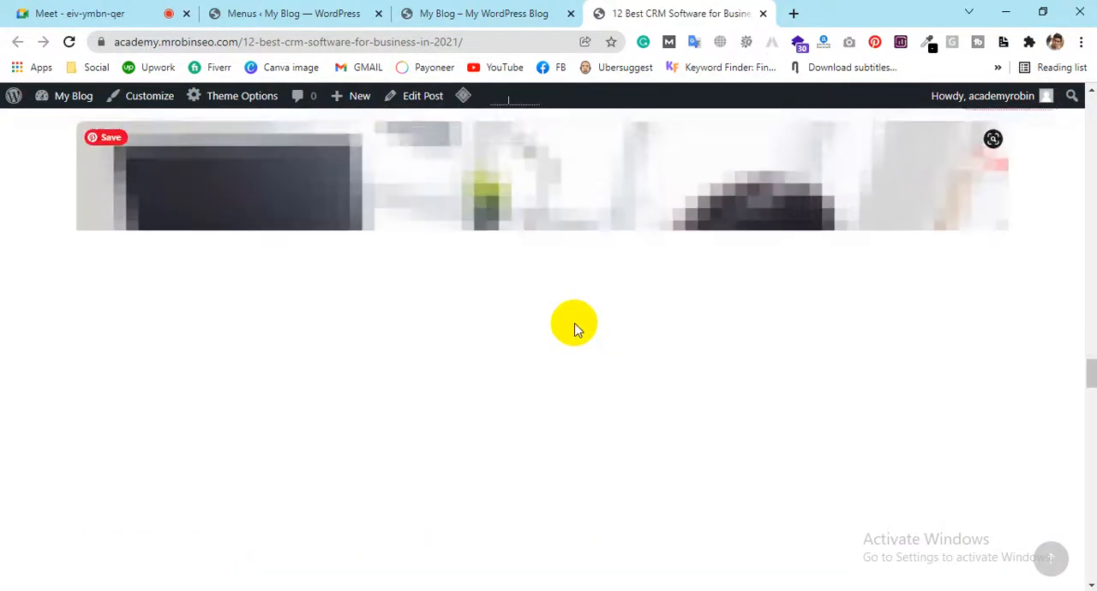
{"action": "key", "text": "alt+Left"}
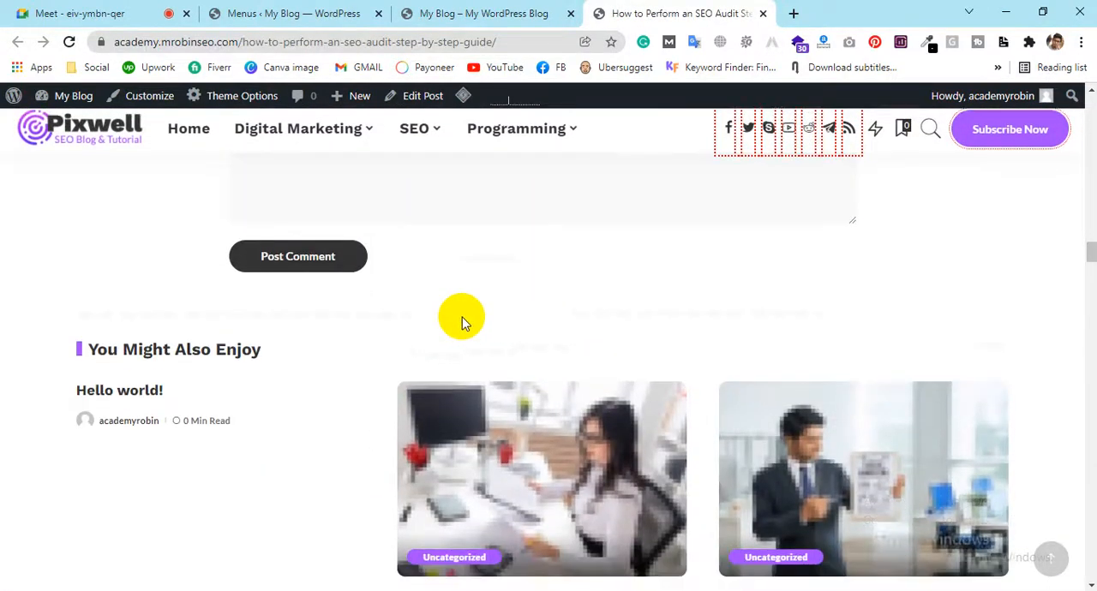
{"action": "scroll", "coordinate": [460, 318], "scroll_direction": "up", "scroll_amount": 4}
{"action": "scroll", "coordinate": [460, 284], "scroll_direction": "up", "scroll_amount": 5}
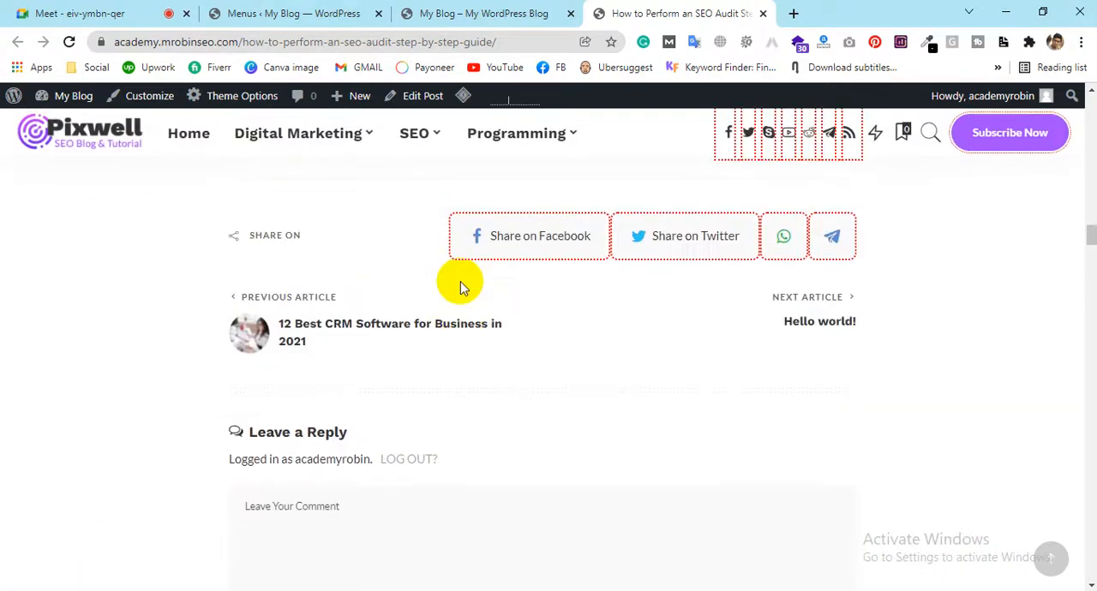
{"action": "scroll", "coordinate": [461, 270], "scroll_direction": "down", "scroll_amount": 5}
{"action": "scroll", "coordinate": [462, 272], "scroll_direction": "up", "scroll_amount": 2}
{"action": "scroll", "coordinate": [465, 257], "scroll_direction": "up", "scroll_amount": 7}
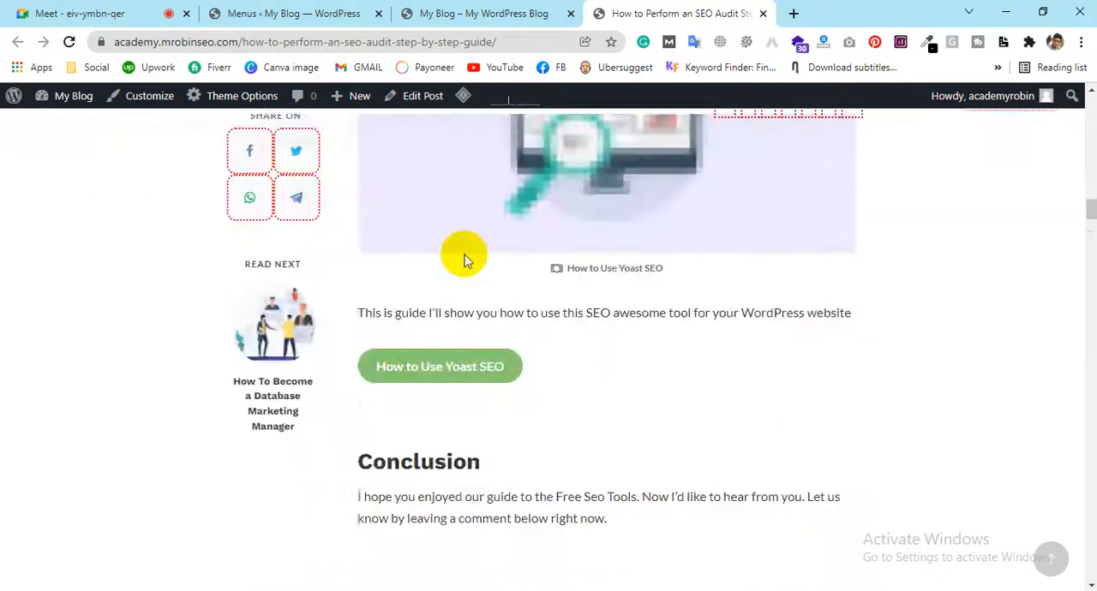
{"action": "scroll", "coordinate": [466, 255], "scroll_direction": "down", "scroll_amount": 6}
{"action": "scroll", "coordinate": [469, 249], "scroll_direction": "down", "scroll_amount": 7}
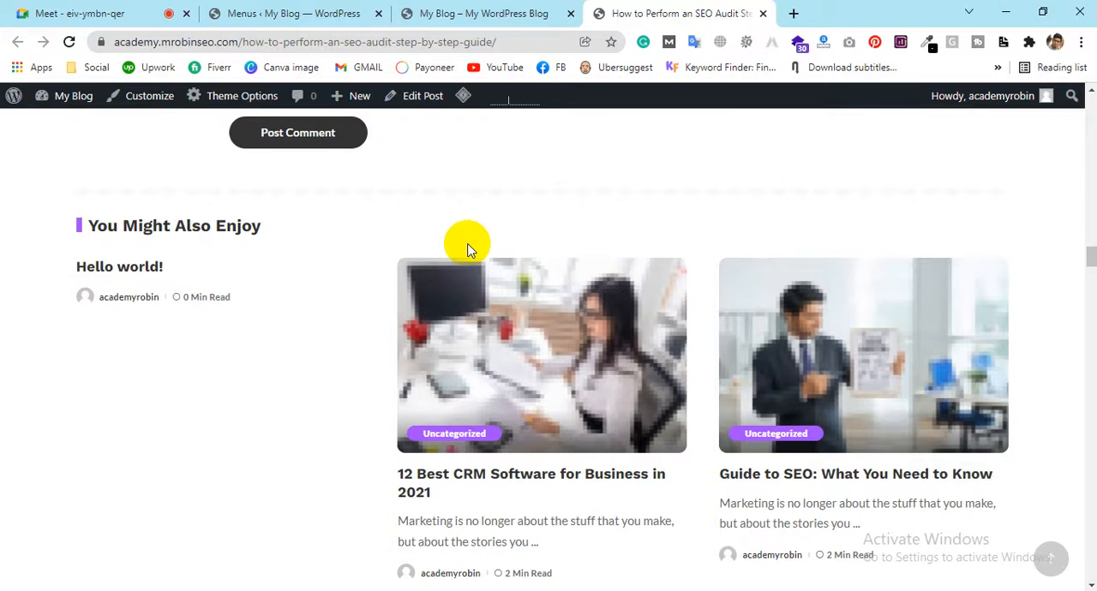
{"action": "scroll", "coordinate": [465, 247], "scroll_direction": "down", "scroll_amount": 1}
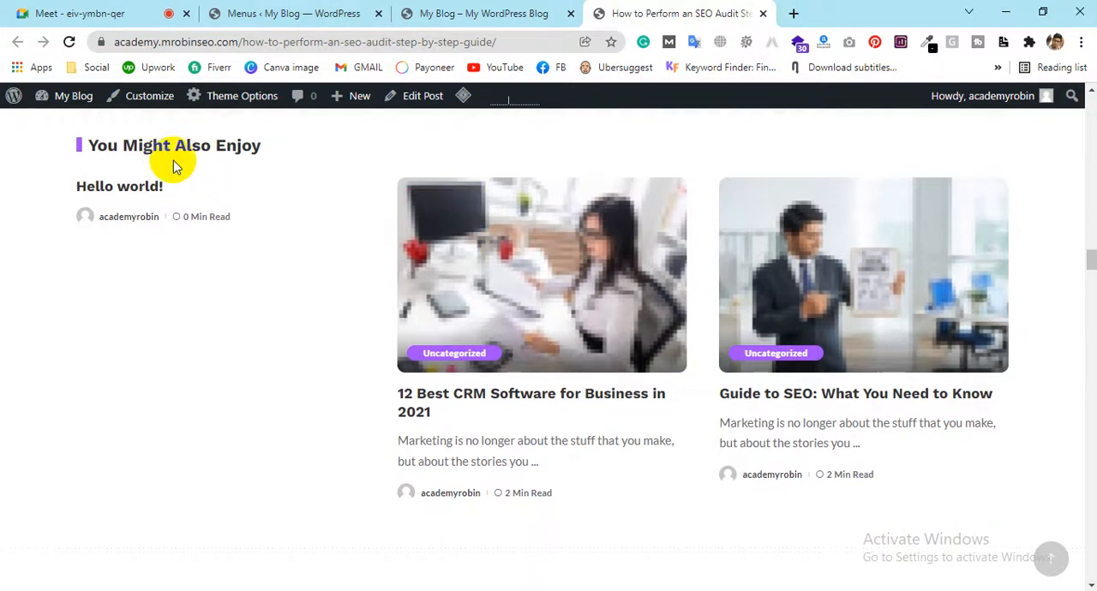
Read on through the continuously loaded posts, from "12 Best CRM Software for Business in 2021" to "Easy Steps to Finding New Online Customers"
{"action": "scroll", "coordinate": [341, 310], "scroll_direction": "down", "scroll_amount": 2}
{"action": "scroll", "coordinate": [339, 308], "scroll_direction": "down", "scroll_amount": 2}
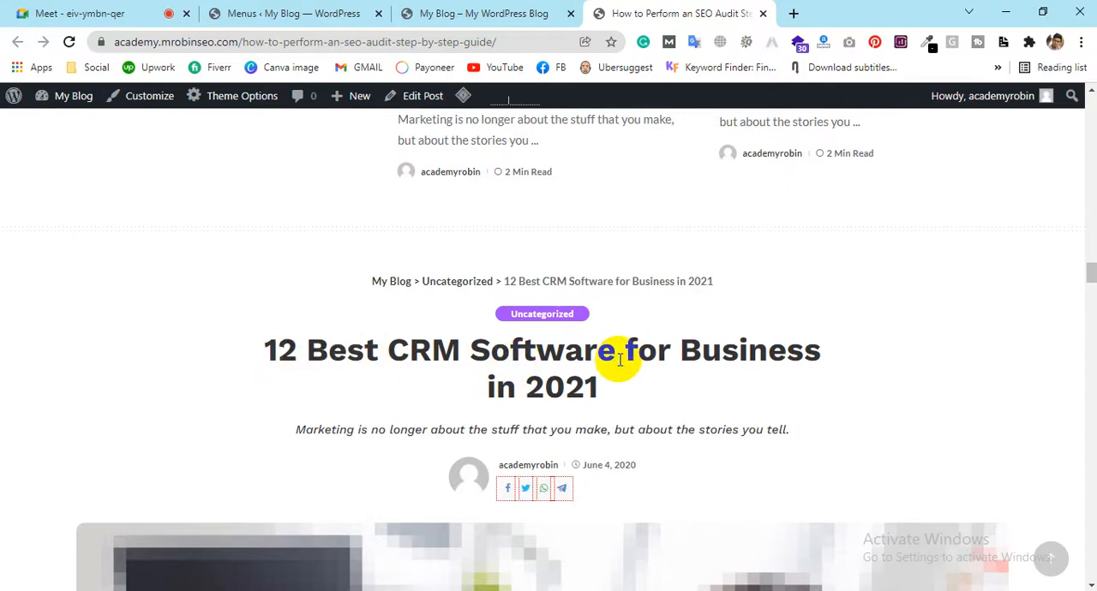
{"action": "scroll", "coordinate": [618, 353], "scroll_direction": "down", "scroll_amount": 18}
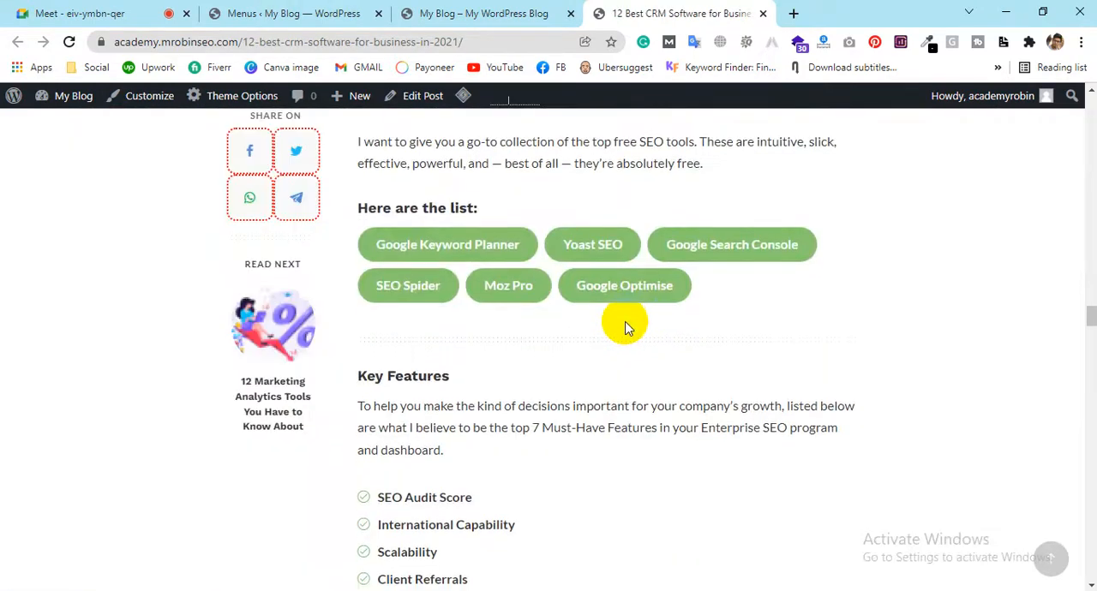
{"action": "scroll", "coordinate": [626, 321], "scroll_direction": "down", "scroll_amount": 8}
{"action": "left_click_drag", "start_coordinate": [1091, 360], "coordinate": [1090, 567]}
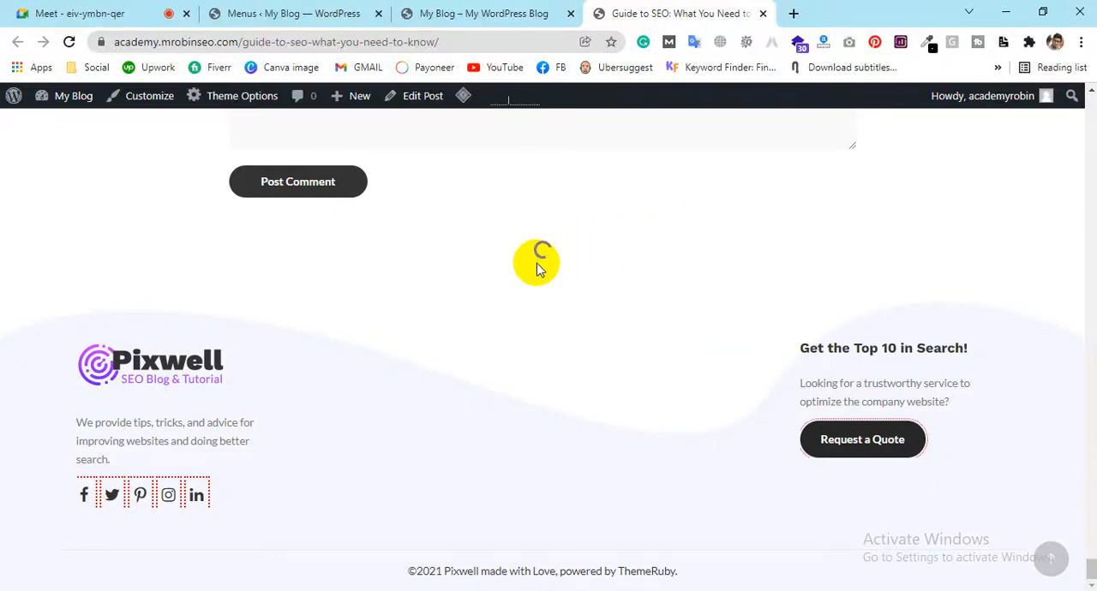
{"action": "scroll", "coordinate": [535, 268], "scroll_direction": "down", "scroll_amount": 6}
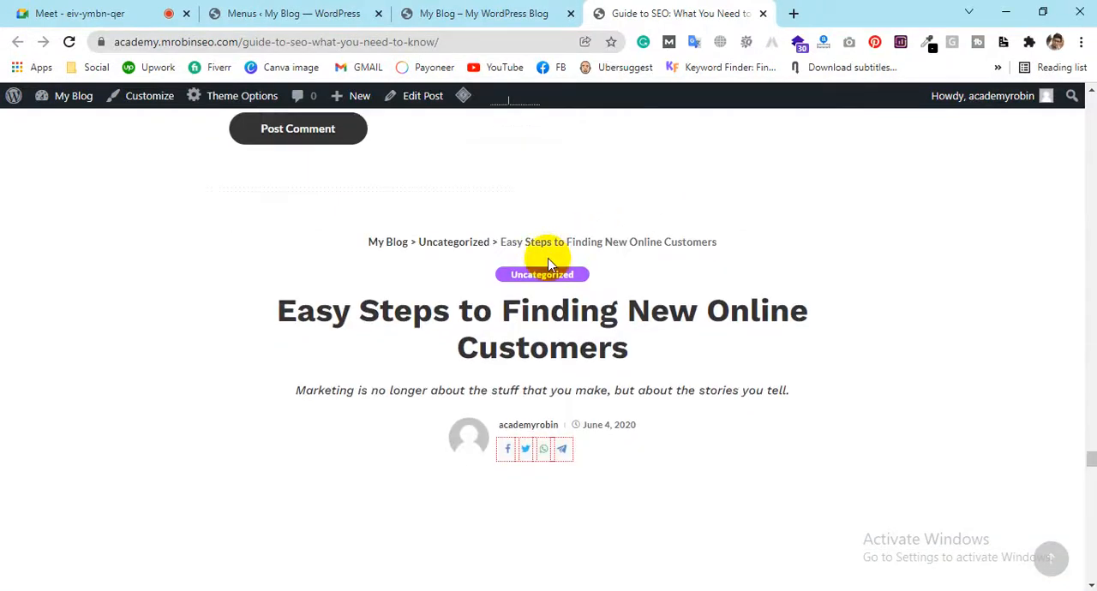
{"action": "scroll", "coordinate": [544, 264], "scroll_direction": "down", "scroll_amount": 15}
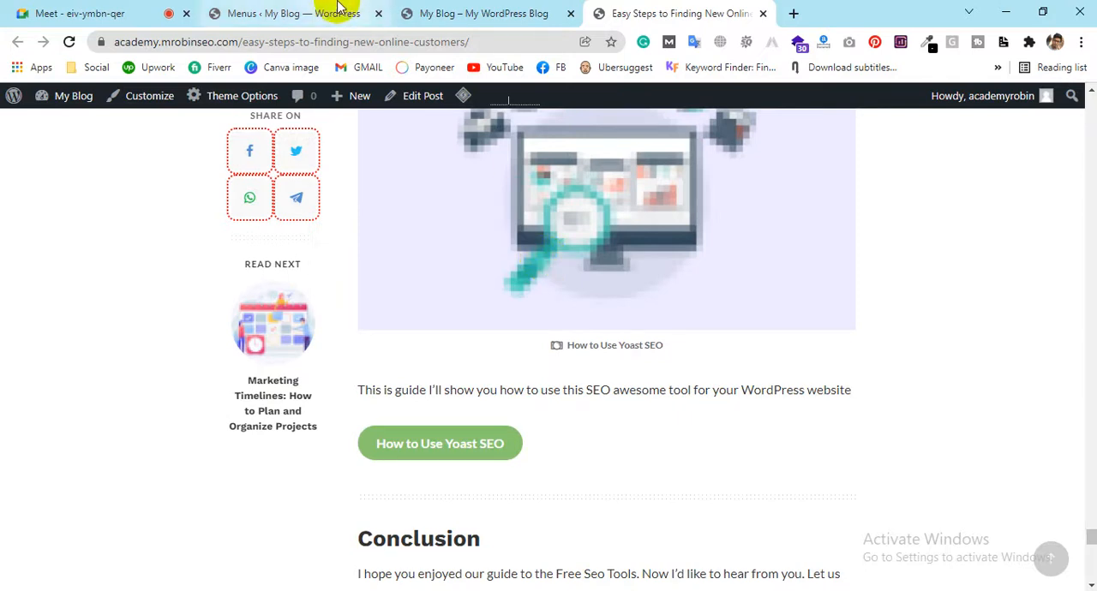
Open the Theme Options in the WordPress admin and look through the Pixwell Panel's list of sections
{"action": "left_click", "coordinate": [476, 13]}
{"action": "left_click", "coordinate": [338, 13]}
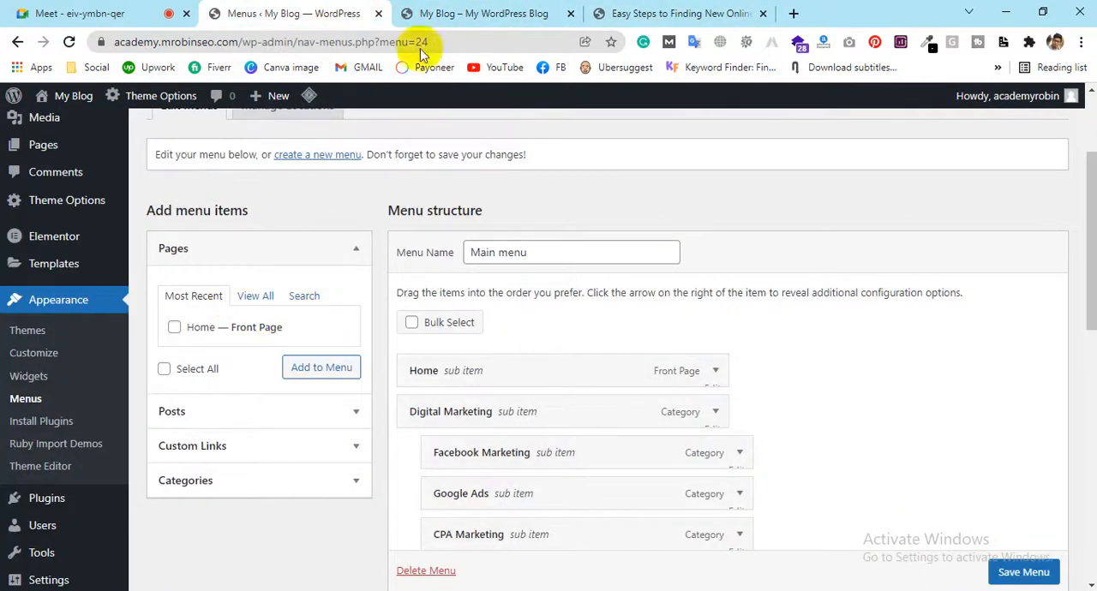
{"action": "left_click", "coordinate": [418, 13]}
{"action": "left_click", "coordinate": [245, 13]}
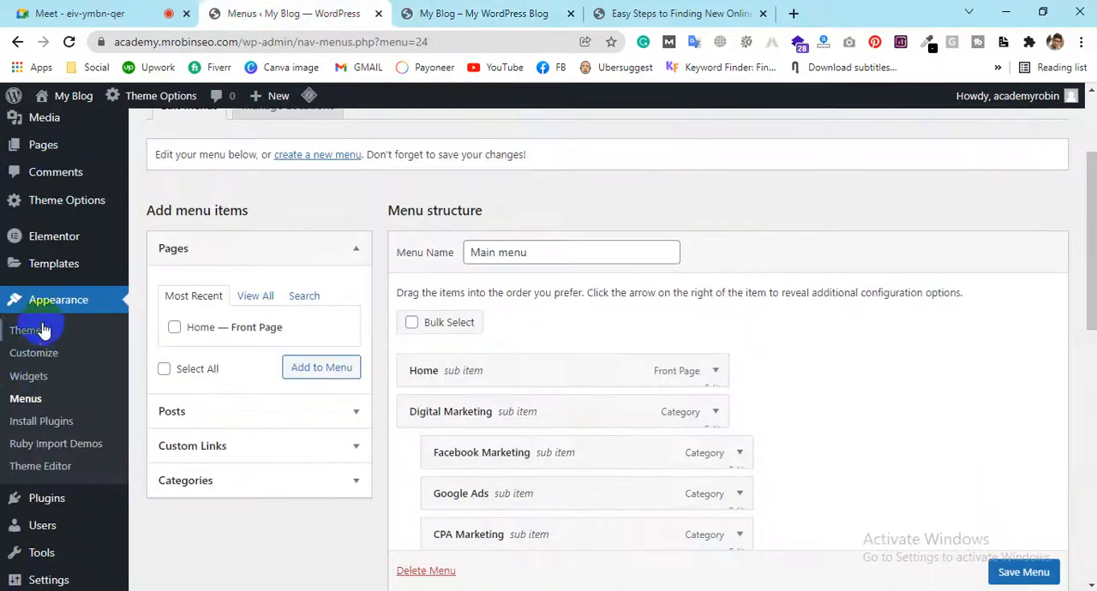
{"action": "scroll", "coordinate": [68, 394], "scroll_direction": "down", "scroll_amount": 2}
{"action": "scroll", "coordinate": [60, 362], "scroll_direction": "up", "scroll_amount": 3}
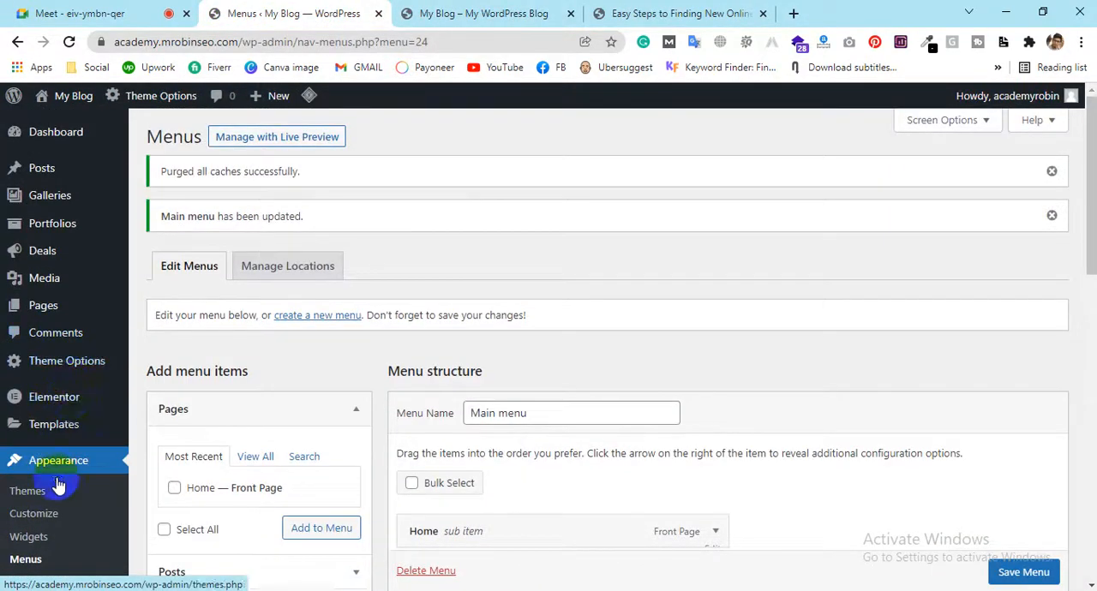
{"action": "left_click", "coordinate": [69, 361]}
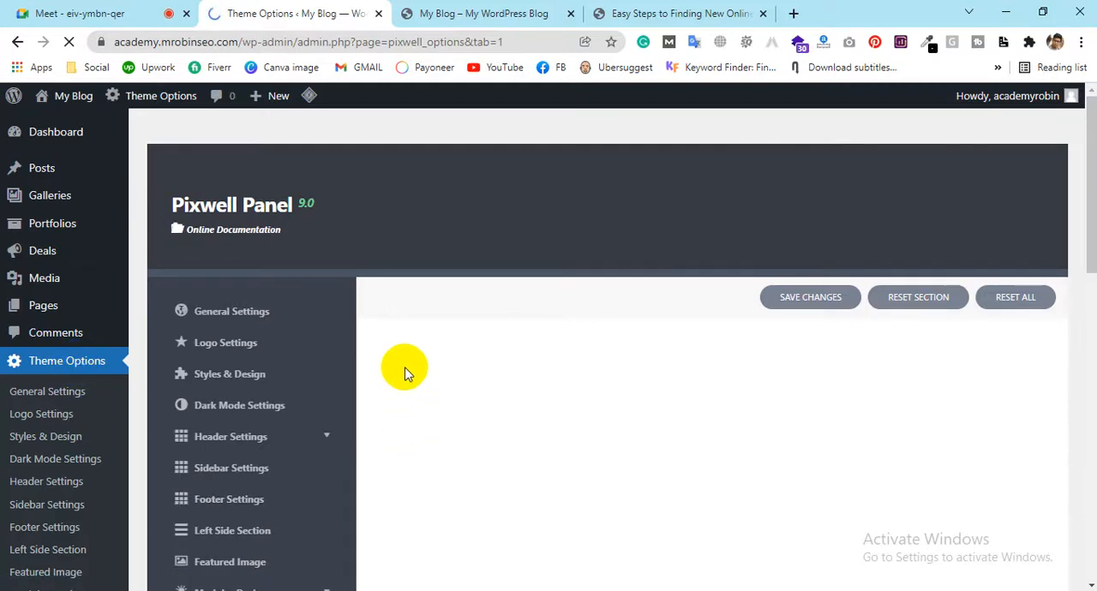
{"action": "scroll", "coordinate": [406, 371], "scroll_direction": "down", "scroll_amount": 10}
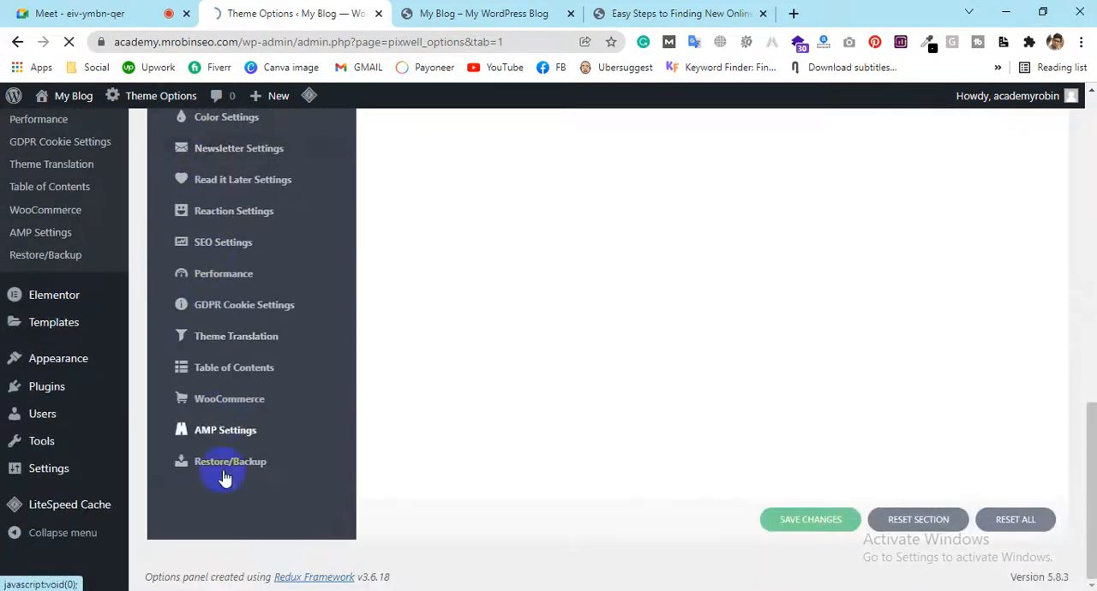
{"action": "scroll", "coordinate": [231, 421], "scroll_direction": "up", "scroll_amount": 10}
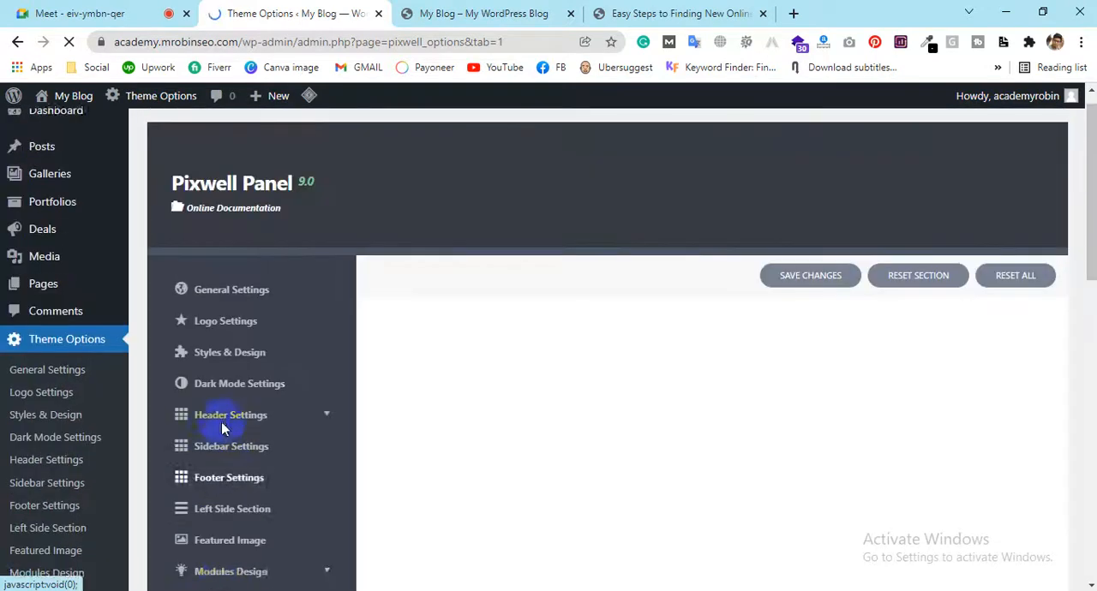
{"action": "scroll", "coordinate": [453, 405], "scroll_direction": "down", "scroll_amount": 4}
{"action": "scroll", "coordinate": [453, 404], "scroll_direction": "up", "scroll_amount": 4}
Revisit the open blog post and examine the General Settings section of the Pixwell Theme Options
{"action": "left_click", "coordinate": [692, 12]}
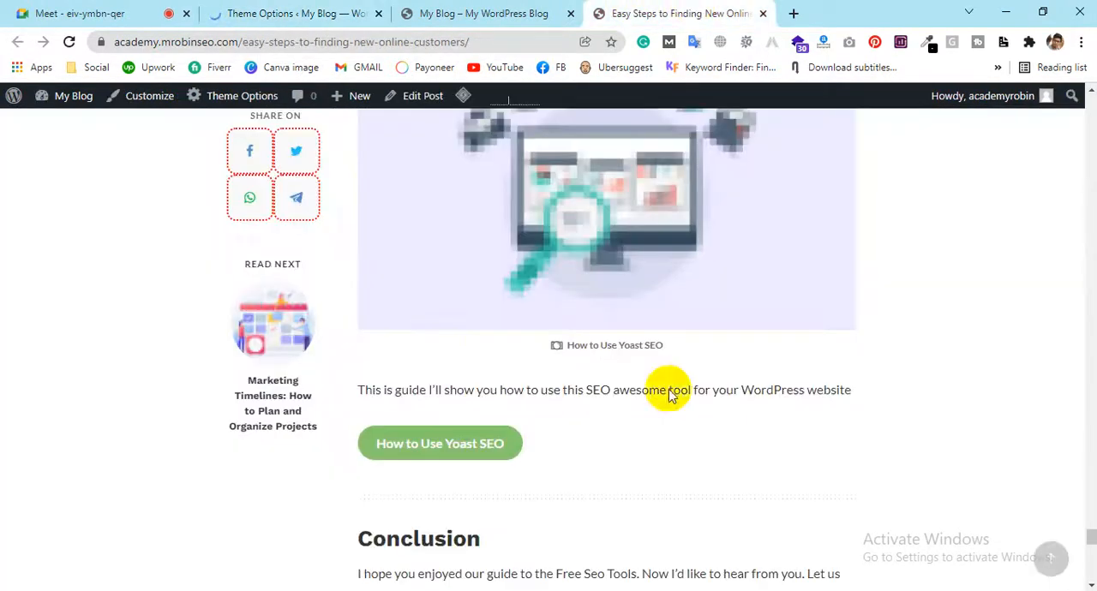
{"action": "scroll", "coordinate": [674, 342], "scroll_direction": "up", "scroll_amount": 6}
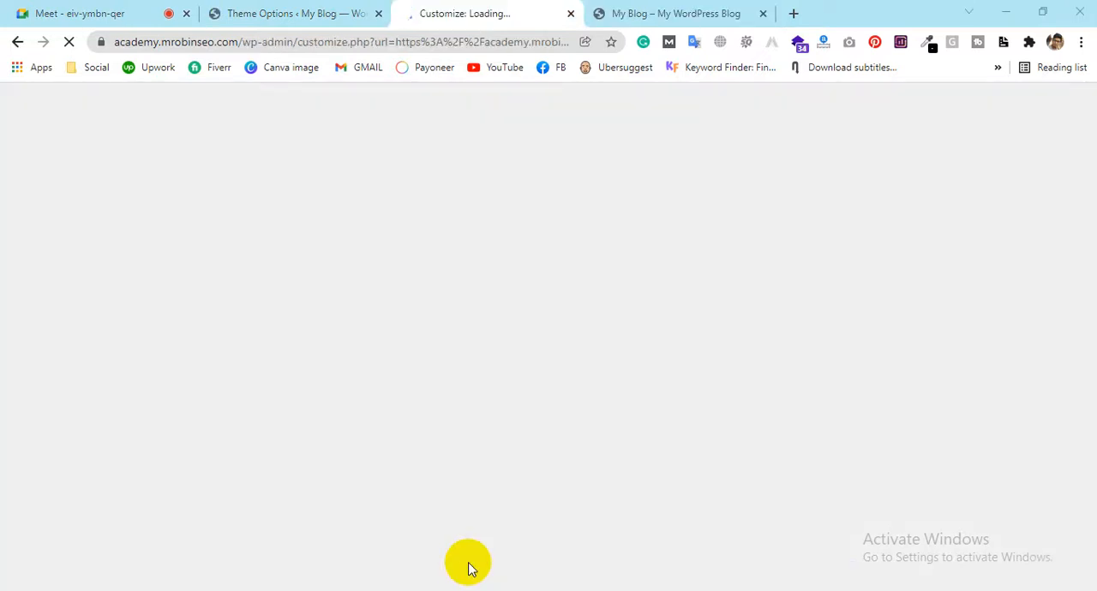
{"action": "left_click", "coordinate": [291, 13]}
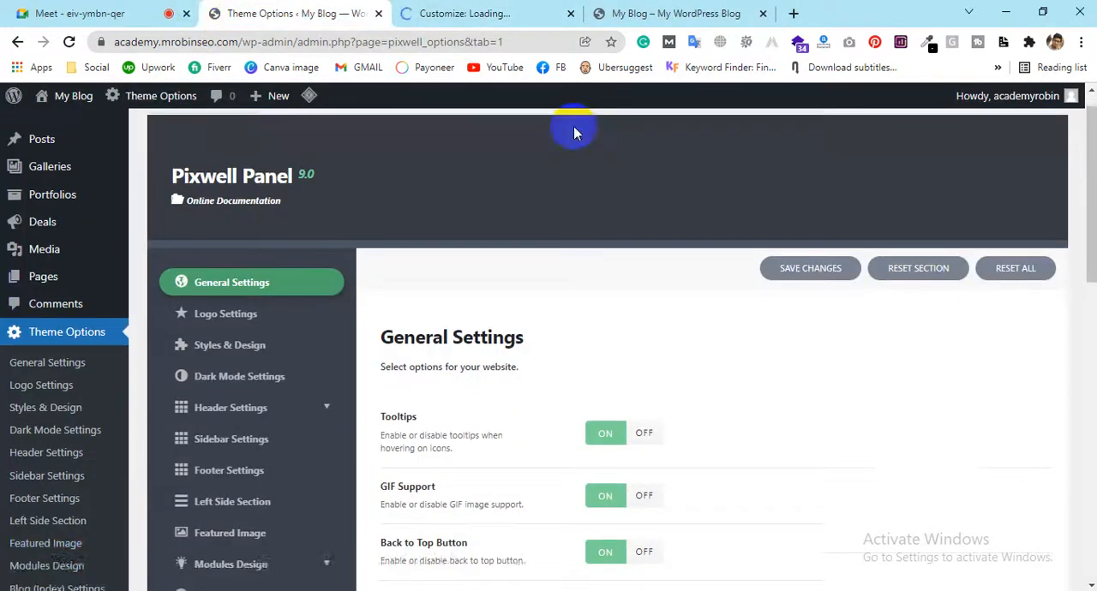
{"action": "scroll", "coordinate": [501, 253], "scroll_direction": "down", "scroll_amount": 2}
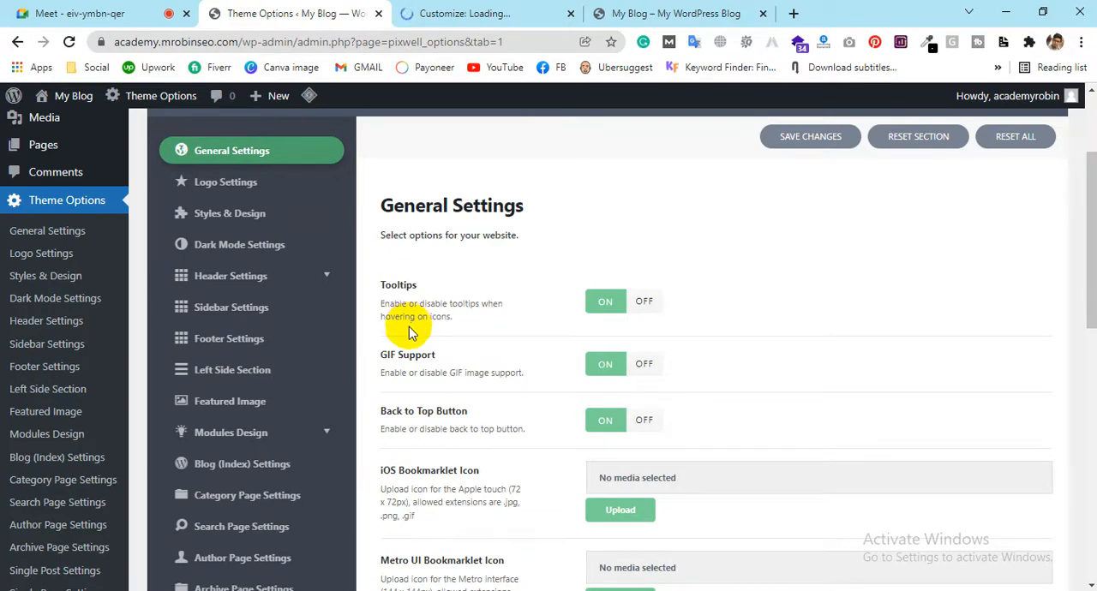
Check the Customizer page and the front page's Pixwell Blog intro and header social icons, and switch to Google Meet
{"action": "left_click", "coordinate": [476, 11]}
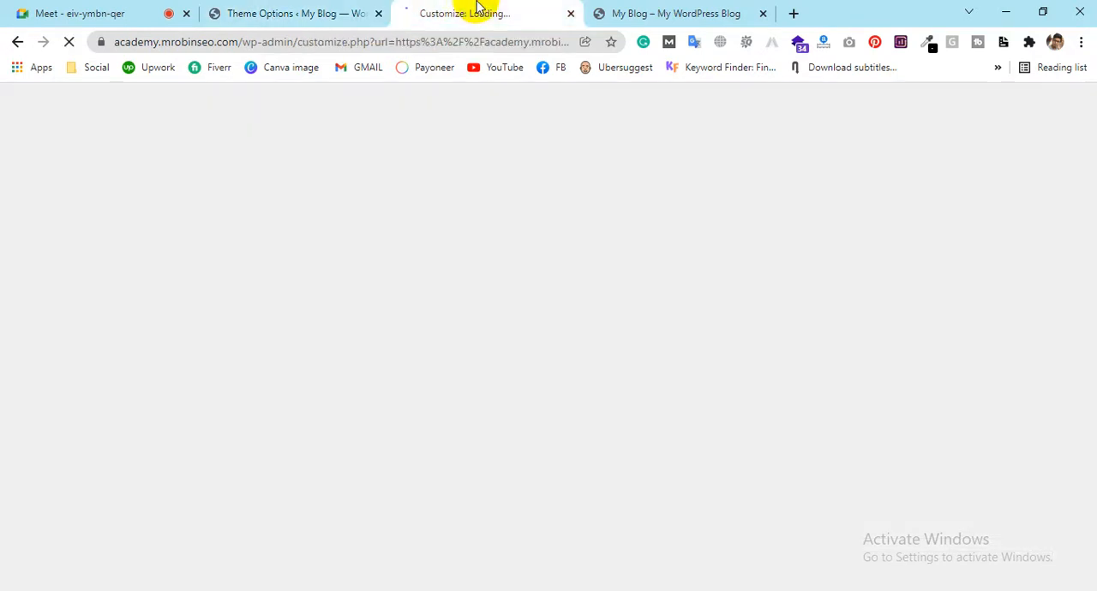
{"action": "left_click", "coordinate": [630, 12]}
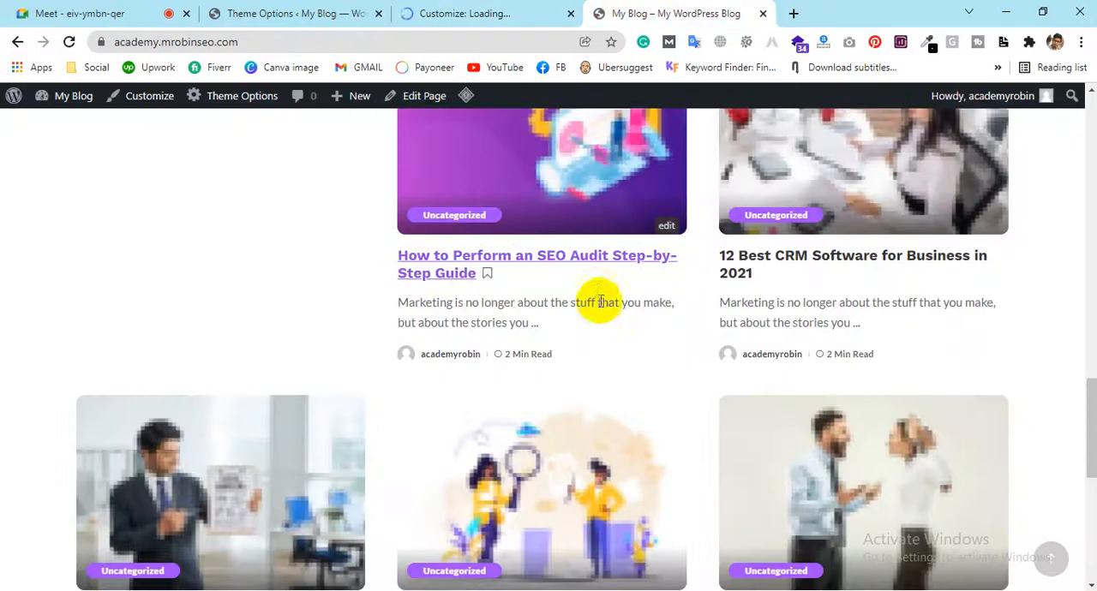
{"action": "scroll", "coordinate": [598, 291], "scroll_direction": "up", "scroll_amount": 12}
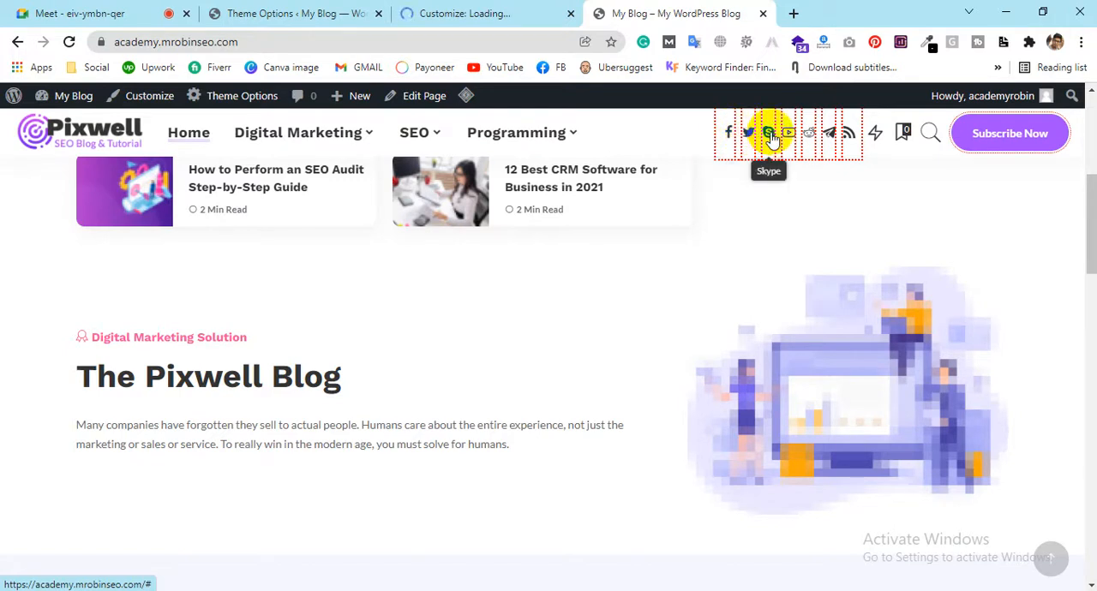
{"action": "left_click", "coordinate": [76, 13]}
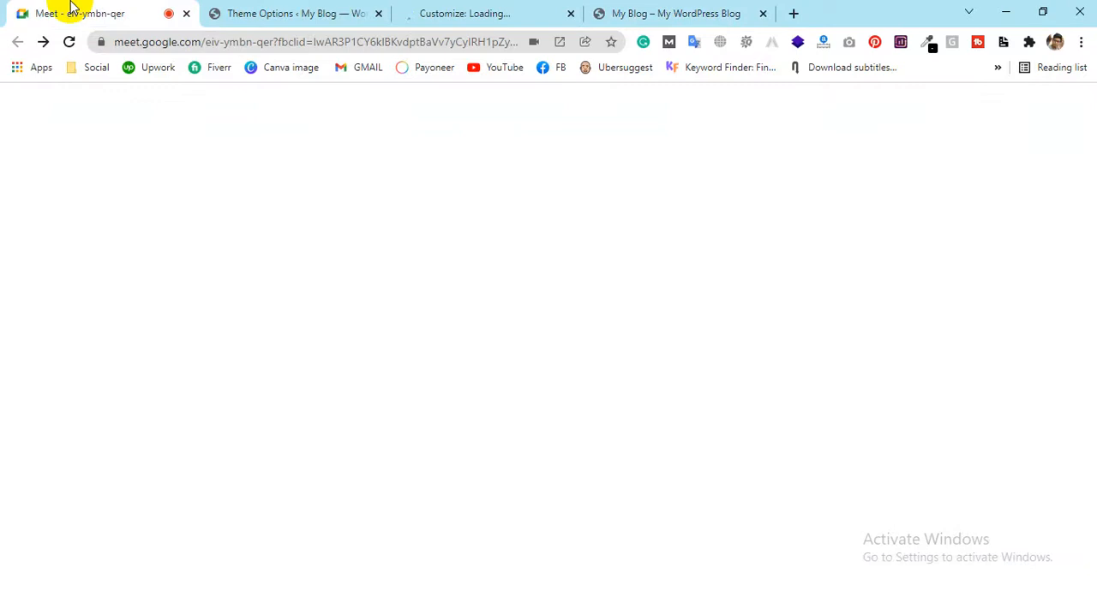
Turn off the Tooltips option in the Pixwell General Settings
{"action": "left_click", "coordinate": [619, 10]}
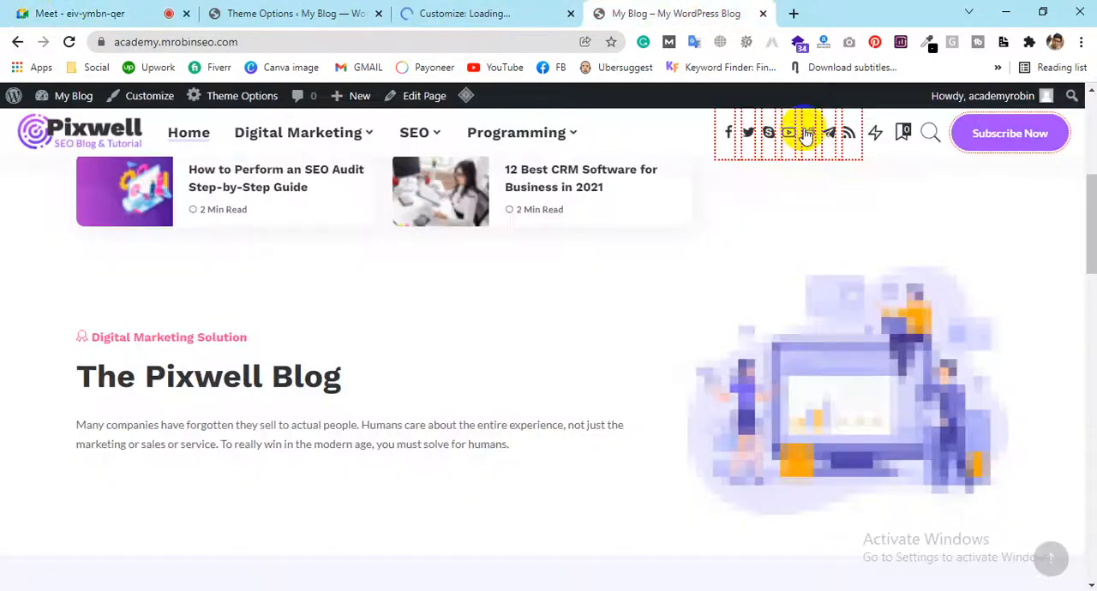
{"action": "left_click", "coordinate": [340, 9]}
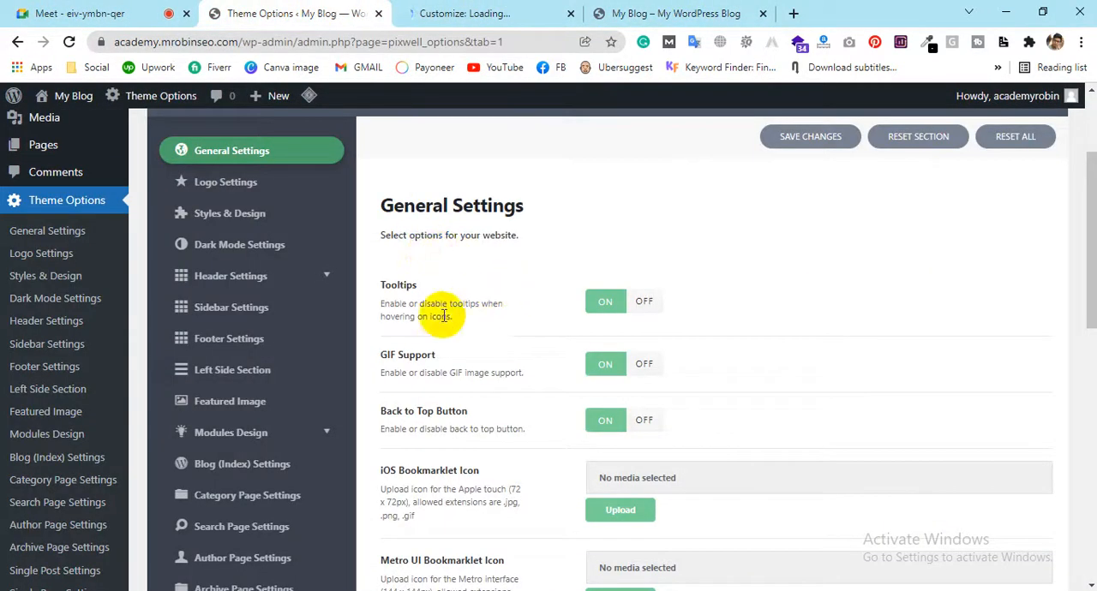
{"action": "left_click", "coordinate": [645, 305]}
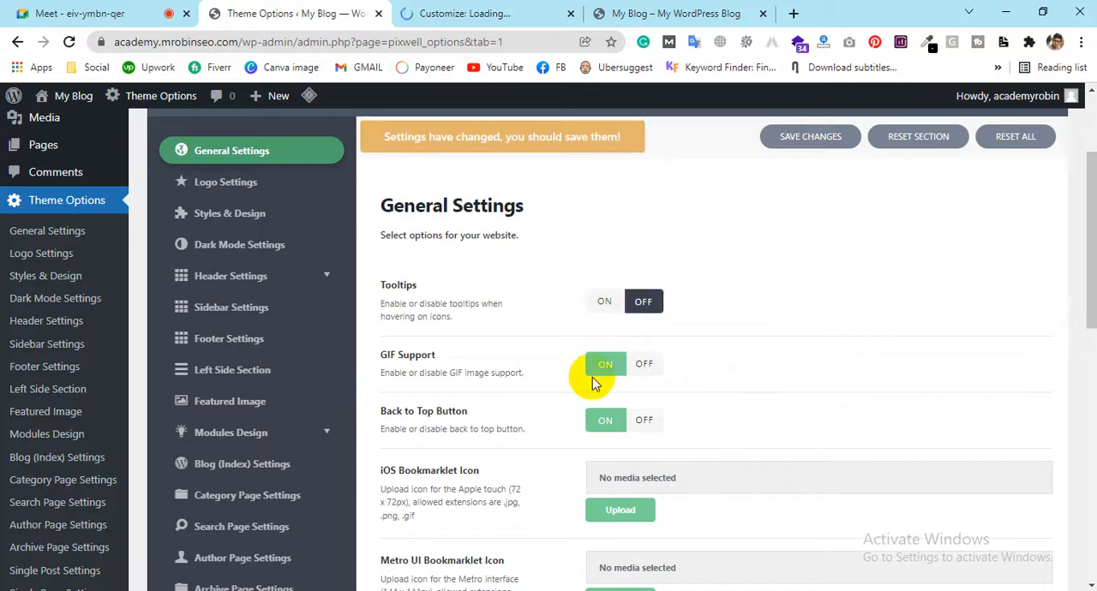
{"action": "scroll", "coordinate": [485, 314], "scroll_direction": "down", "scroll_amount": 1}
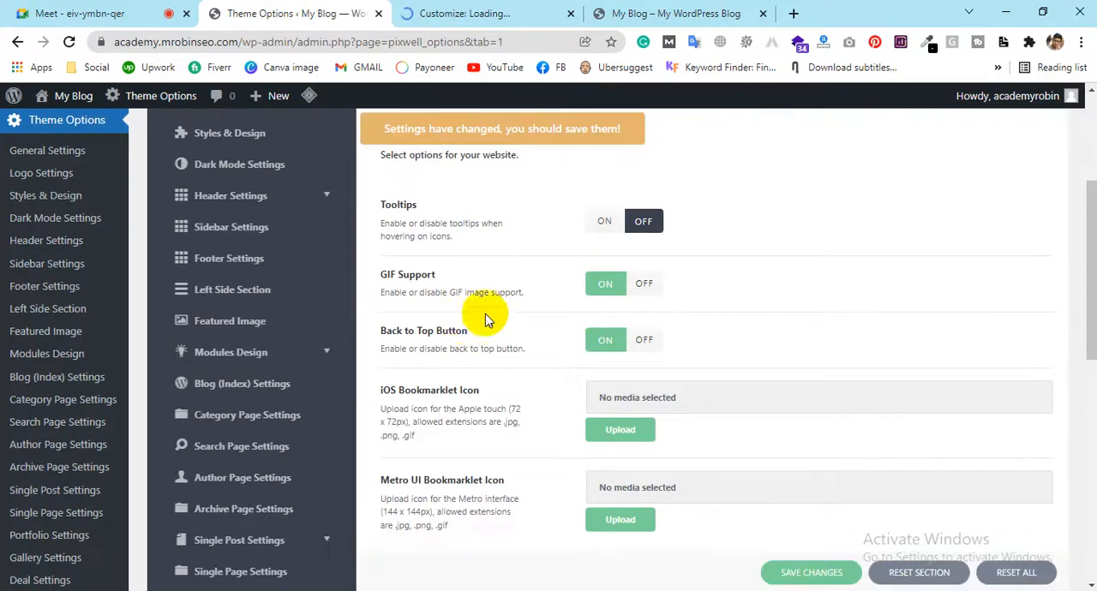
Try out the back-to-top button on the blog's front page and look through the page's post sections
{"action": "left_click", "coordinate": [654, 13]}
{"action": "scroll", "coordinate": [597, 250], "scroll_direction": "down", "scroll_amount": 2}
{"action": "scroll", "coordinate": [597, 248], "scroll_direction": "up", "scroll_amount": 6}
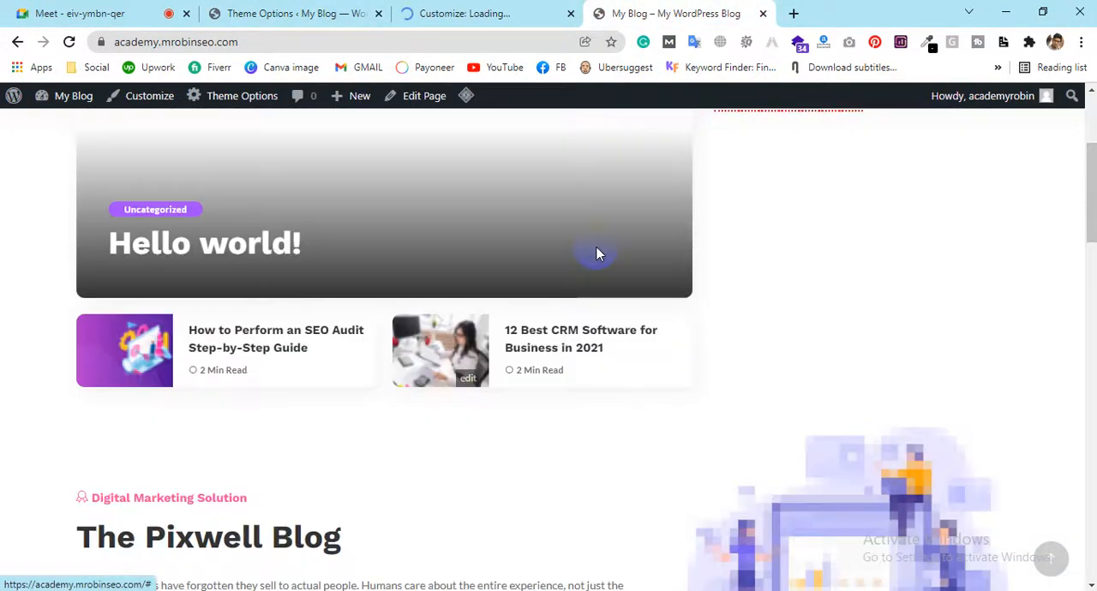
{"action": "scroll", "coordinate": [597, 249], "scroll_direction": "down", "scroll_amount": 15}
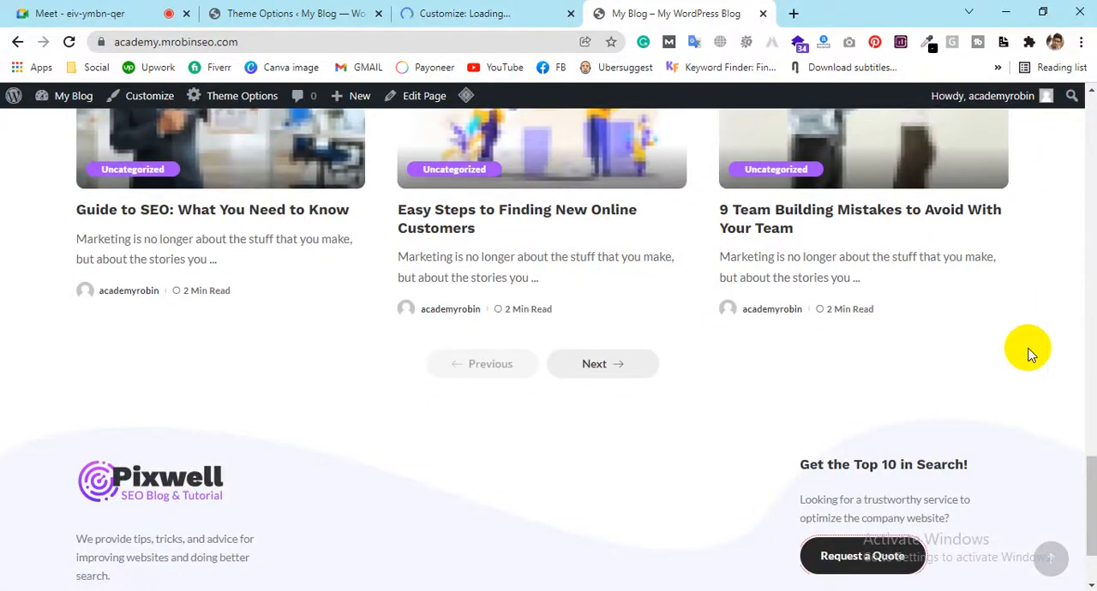
{"action": "left_click", "coordinate": [1050, 561]}
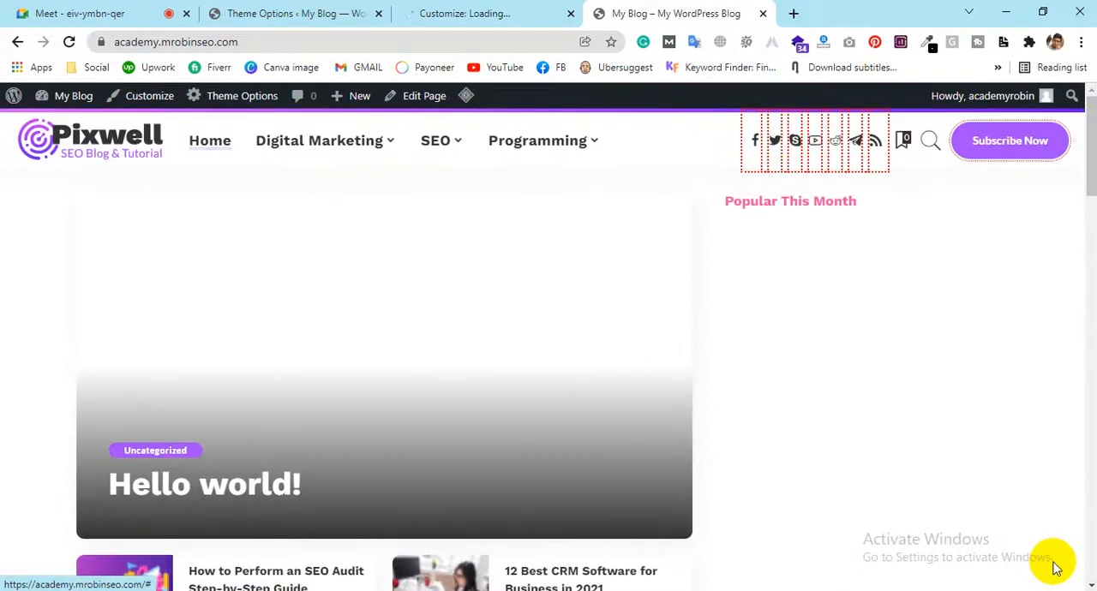
{"action": "scroll", "coordinate": [824, 375], "scroll_direction": "down", "scroll_amount": 10}
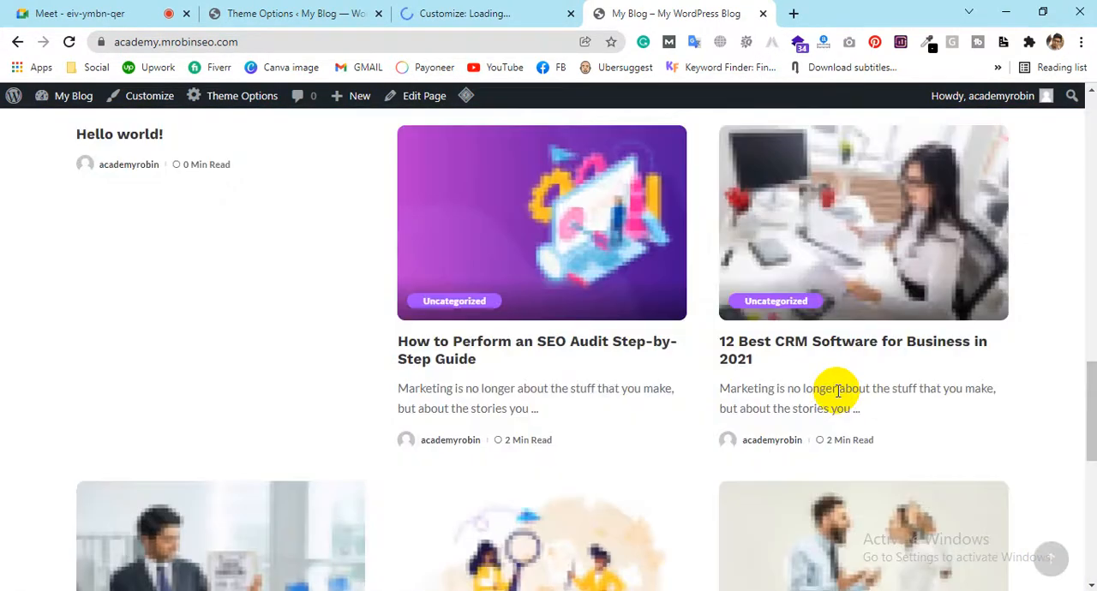
Turn off the Back to Top Button in the General Settings and save the theme option changes
{"action": "left_click", "coordinate": [347, 13]}
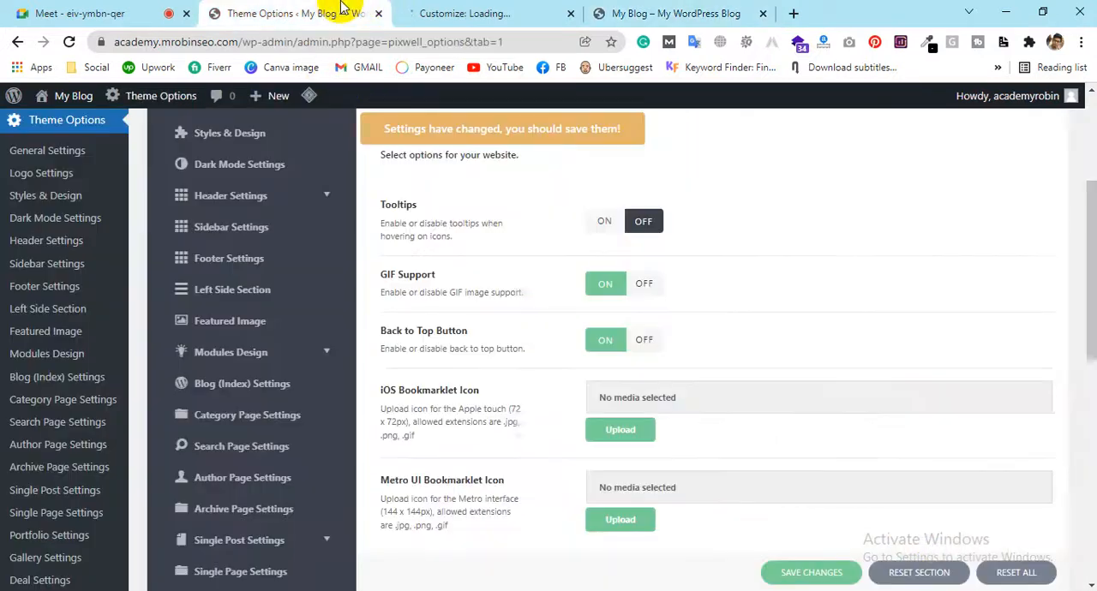
{"action": "left_click", "coordinate": [643, 340]}
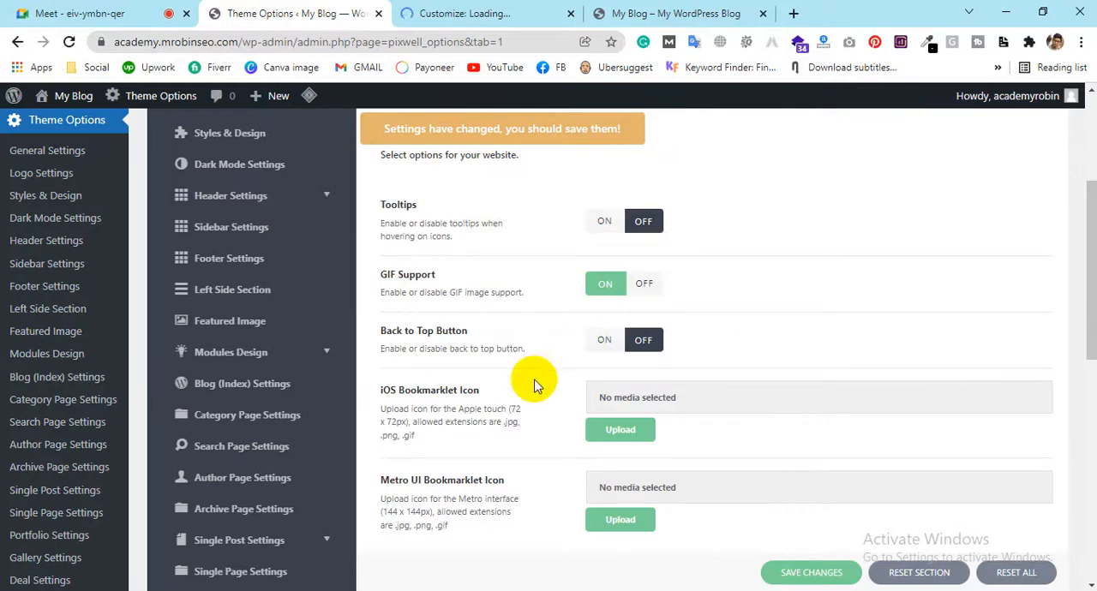
{"action": "scroll", "coordinate": [514, 479], "scroll_direction": "up", "scroll_amount": 3}
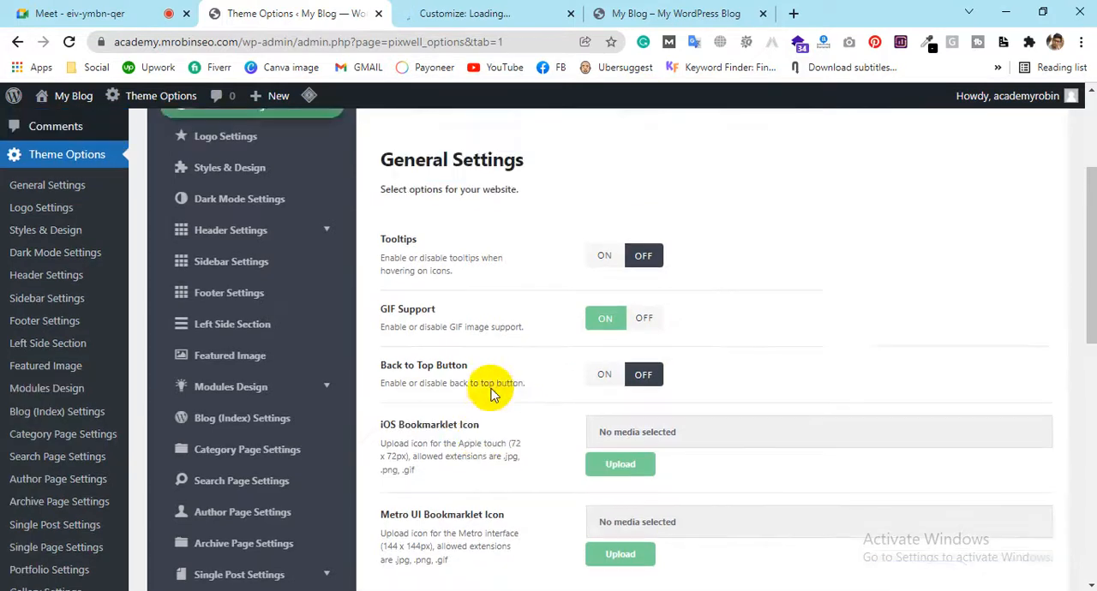
{"action": "scroll", "coordinate": [558, 534], "scroll_direction": "down", "scroll_amount": 4}
{"action": "scroll", "coordinate": [539, 436], "scroll_direction": "up", "scroll_amount": 4}
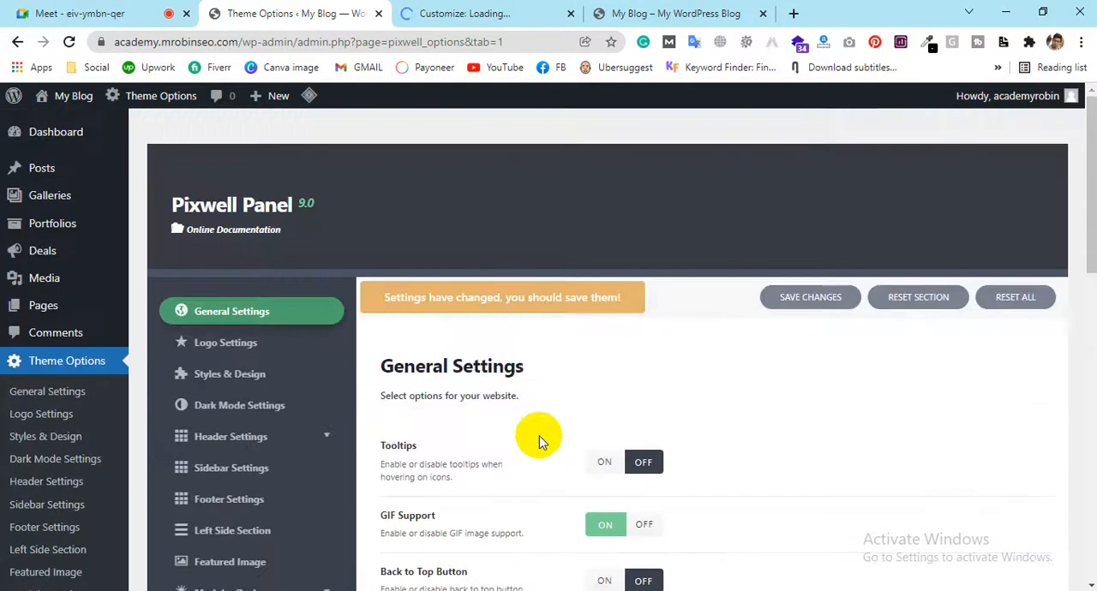
{"action": "left_click", "coordinate": [800, 299]}
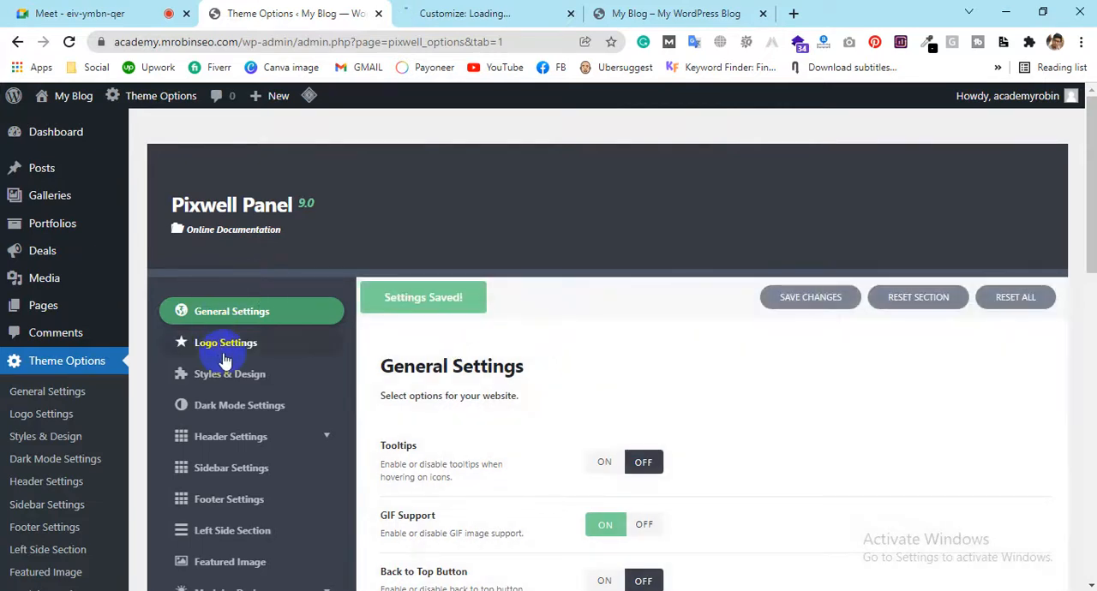
Open the Logo Settings section and examine the header logo on the blog's front page, including while the page is scrolled
{"action": "left_click", "coordinate": [225, 358]}
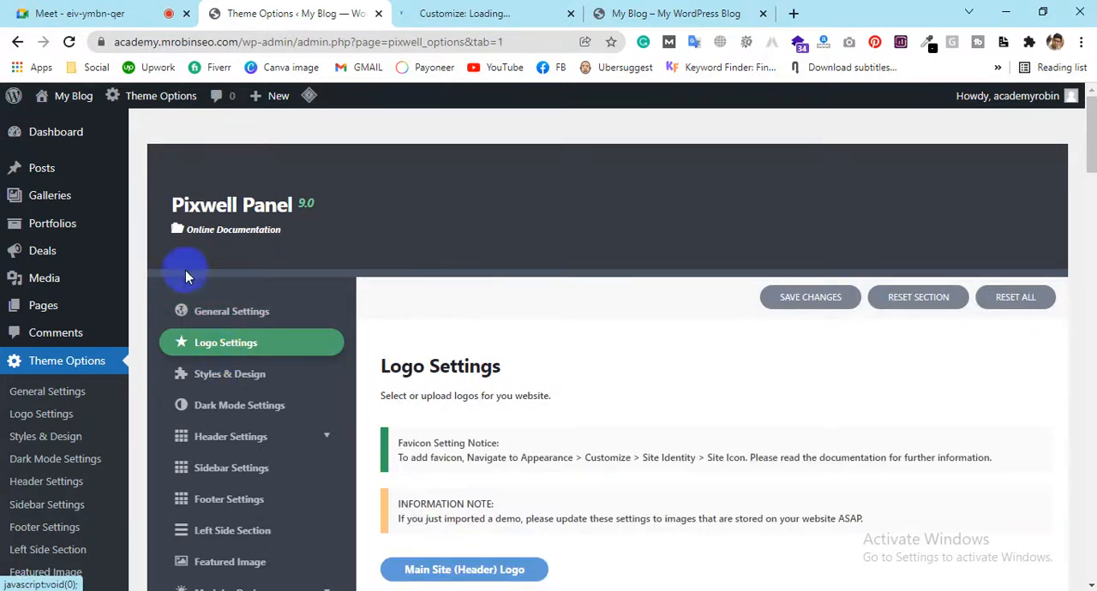
{"action": "left_click", "coordinate": [624, 12]}
{"action": "scroll", "coordinate": [488, 203], "scroll_direction": "up", "scroll_amount": 3}
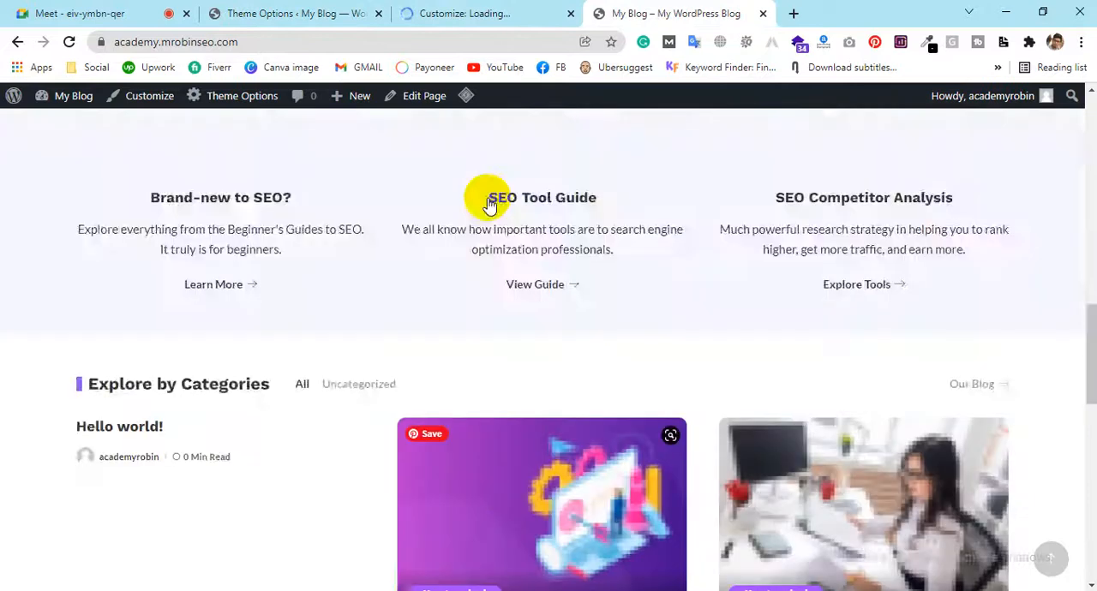
{"action": "scroll", "coordinate": [488, 203], "scroll_direction": "up", "scroll_amount": 5}
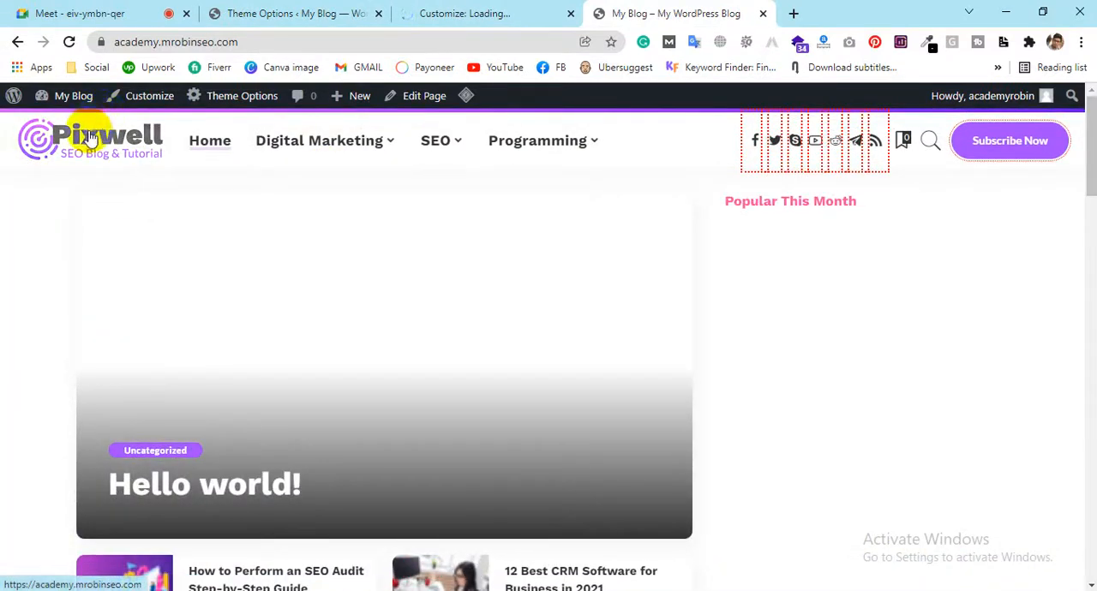
{"action": "mouse_move", "coordinate": [484, 170]}
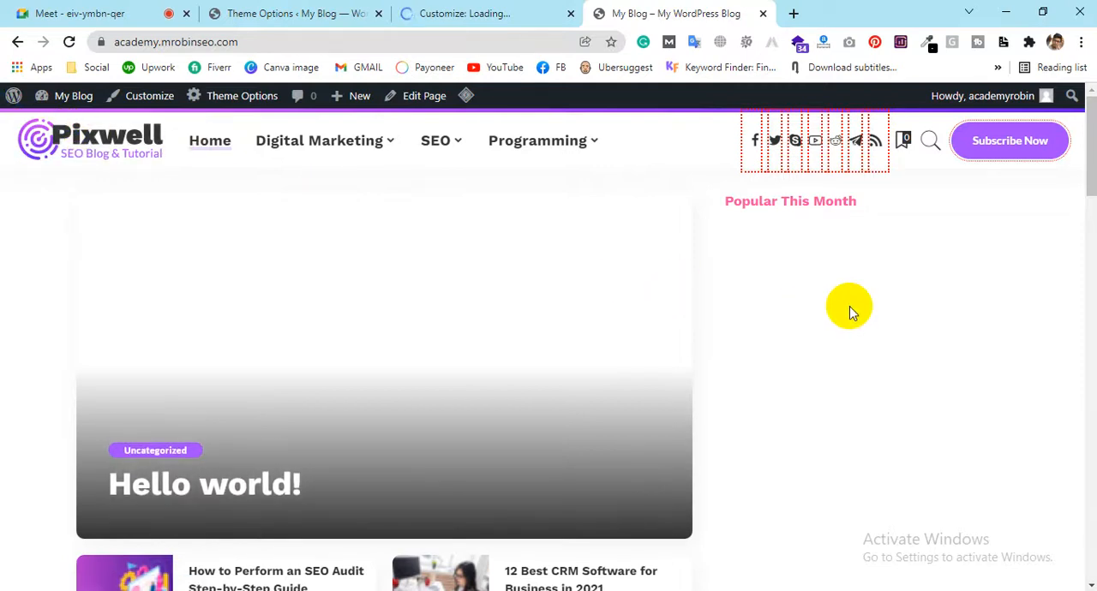
{"action": "scroll", "coordinate": [849, 306], "scroll_direction": "down", "scroll_amount": 3}
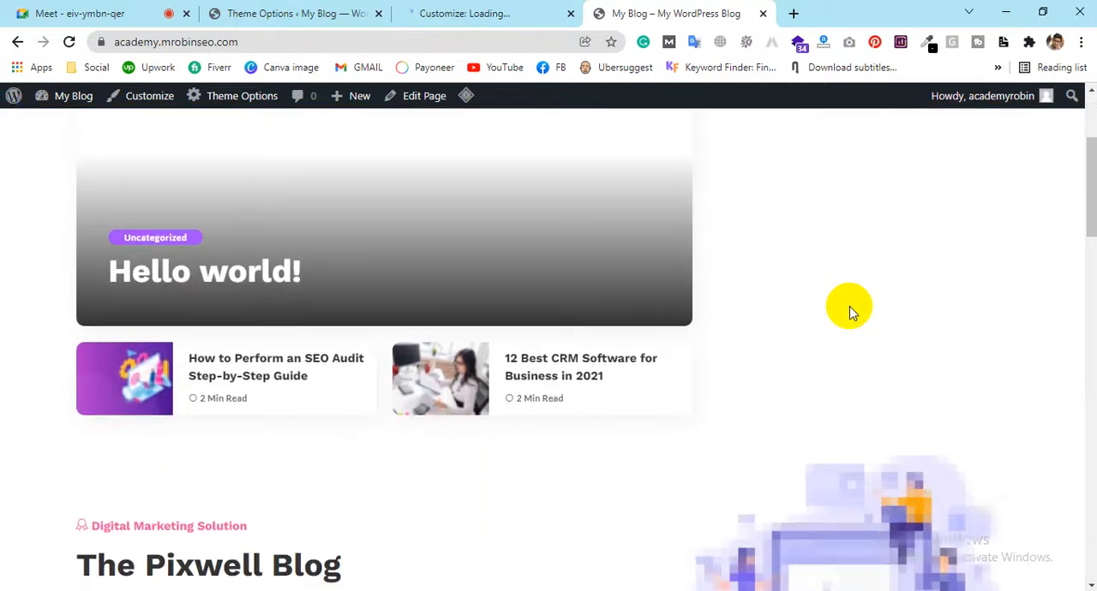
{"action": "scroll", "coordinate": [848, 306], "scroll_direction": "down", "scroll_amount": 3}
{"action": "scroll", "coordinate": [849, 306], "scroll_direction": "up", "scroll_amount": 1}
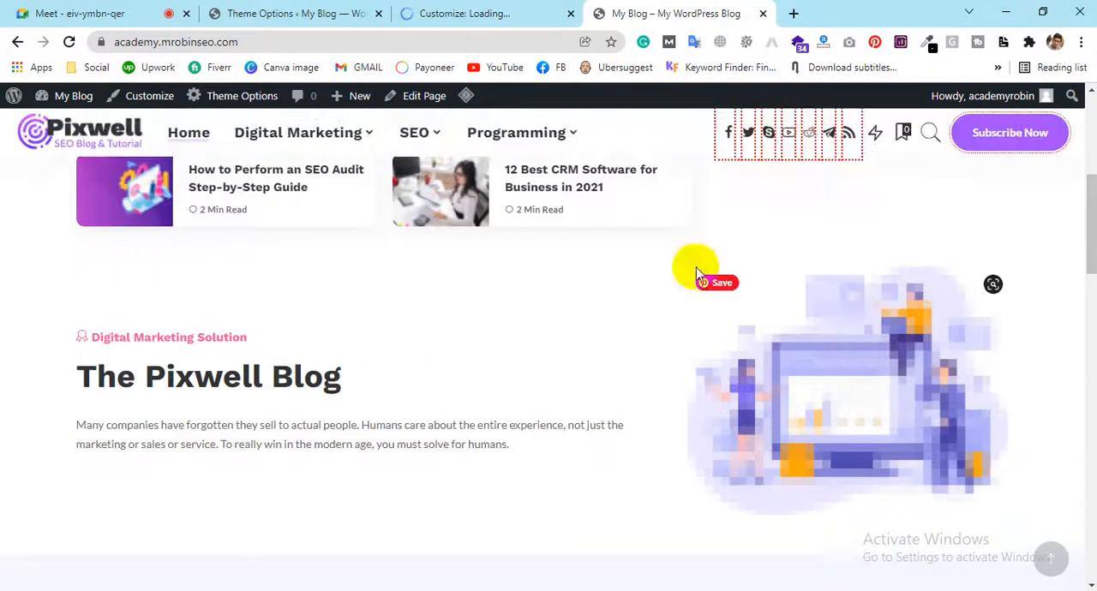
{"action": "scroll", "coordinate": [428, 363], "scroll_direction": "down", "scroll_amount": 1}
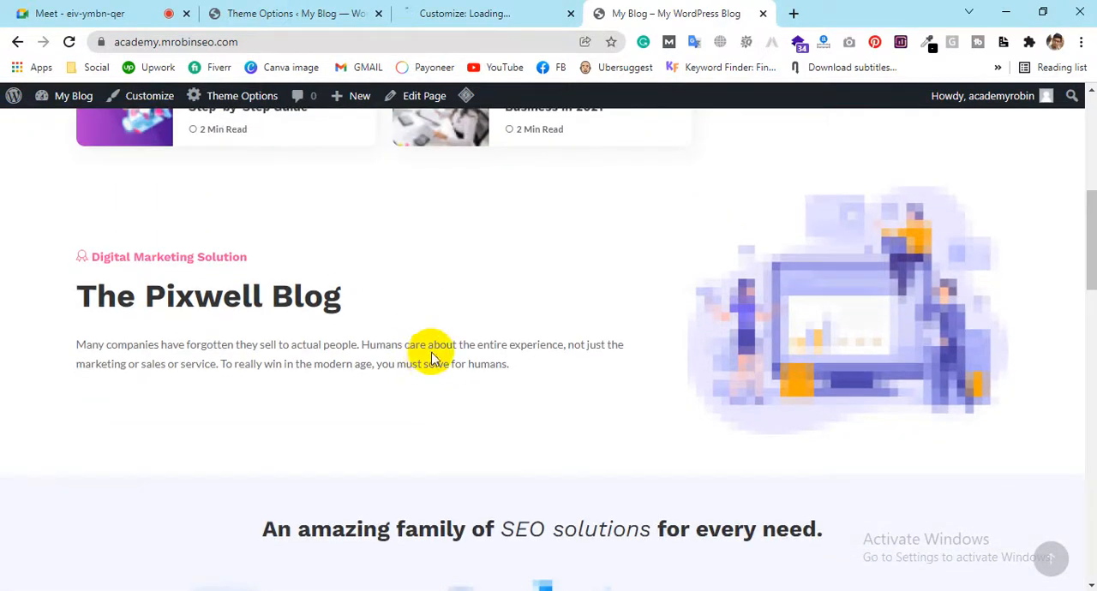
{"action": "scroll", "coordinate": [431, 358], "scroll_direction": "up", "scroll_amount": 1}
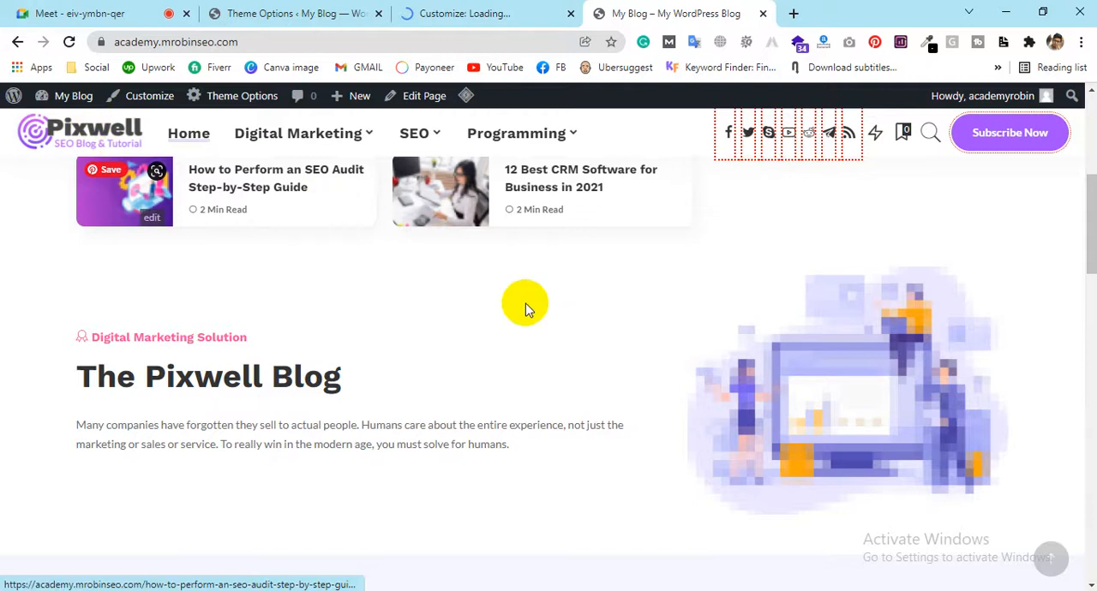
{"action": "scroll", "coordinate": [471, 287], "scroll_direction": "up", "scroll_amount": 5}
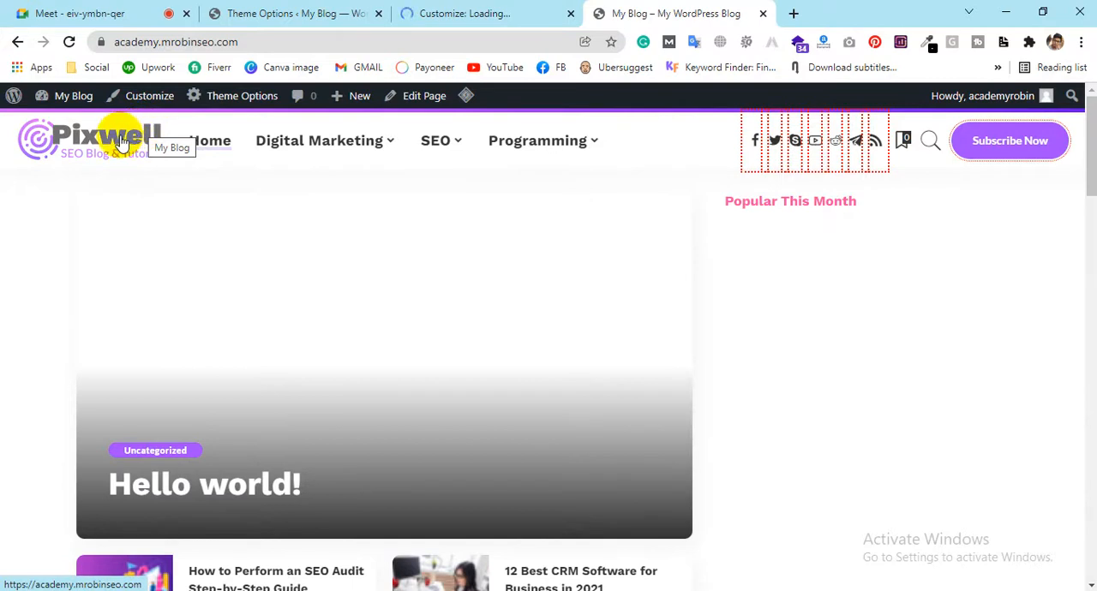
Review the main header, retina, mobile header and sticky navigation logos in the Logo Settings
{"action": "left_click", "coordinate": [248, 12]}
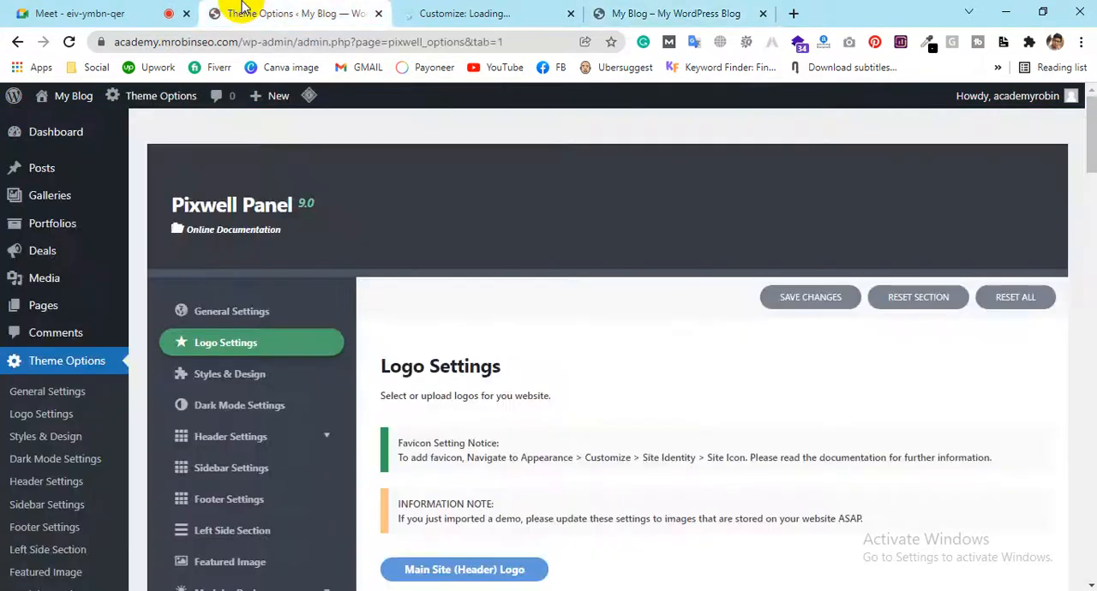
{"action": "scroll", "coordinate": [708, 323], "scroll_direction": "down", "scroll_amount": 3}
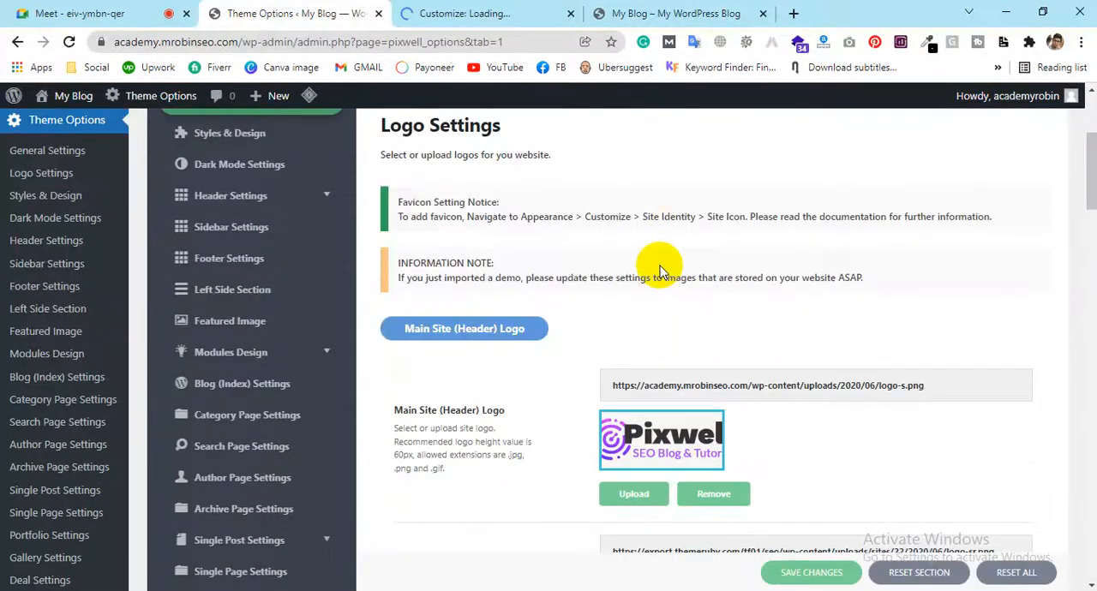
{"action": "scroll", "coordinate": [778, 289], "scroll_direction": "down", "scroll_amount": 2}
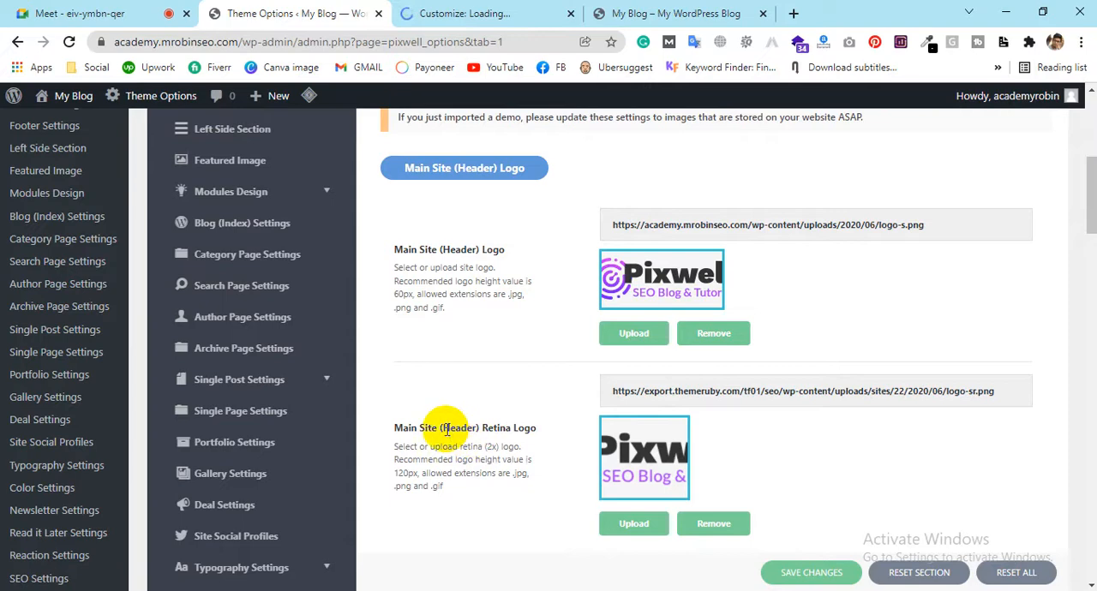
{"action": "scroll", "coordinate": [493, 429], "scroll_direction": "down", "scroll_amount": 5}
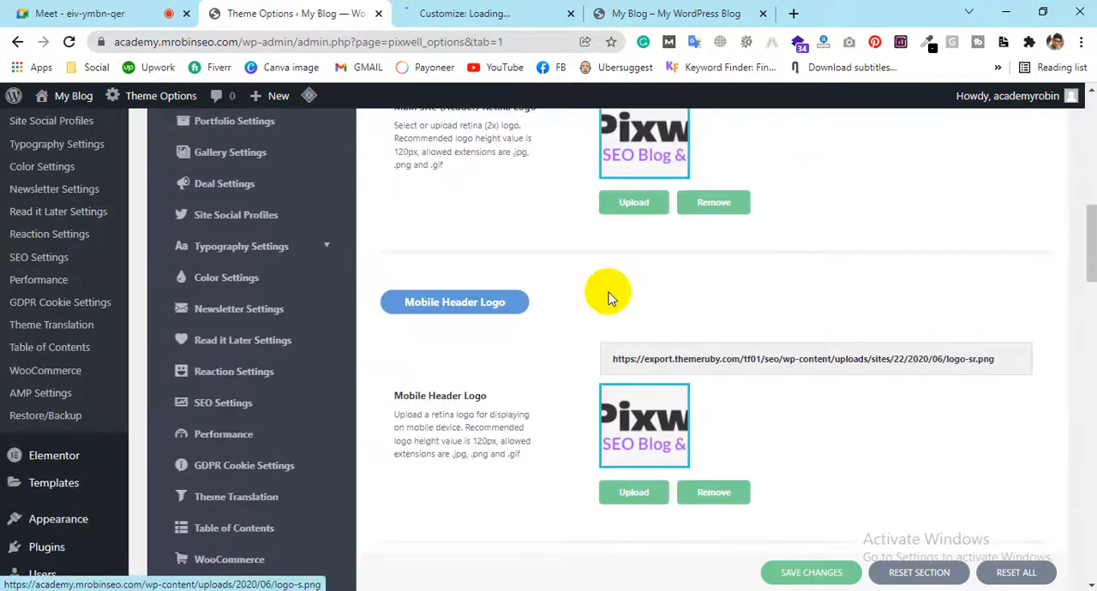
{"action": "scroll", "coordinate": [462, 312], "scroll_direction": "down", "scroll_amount": 3}
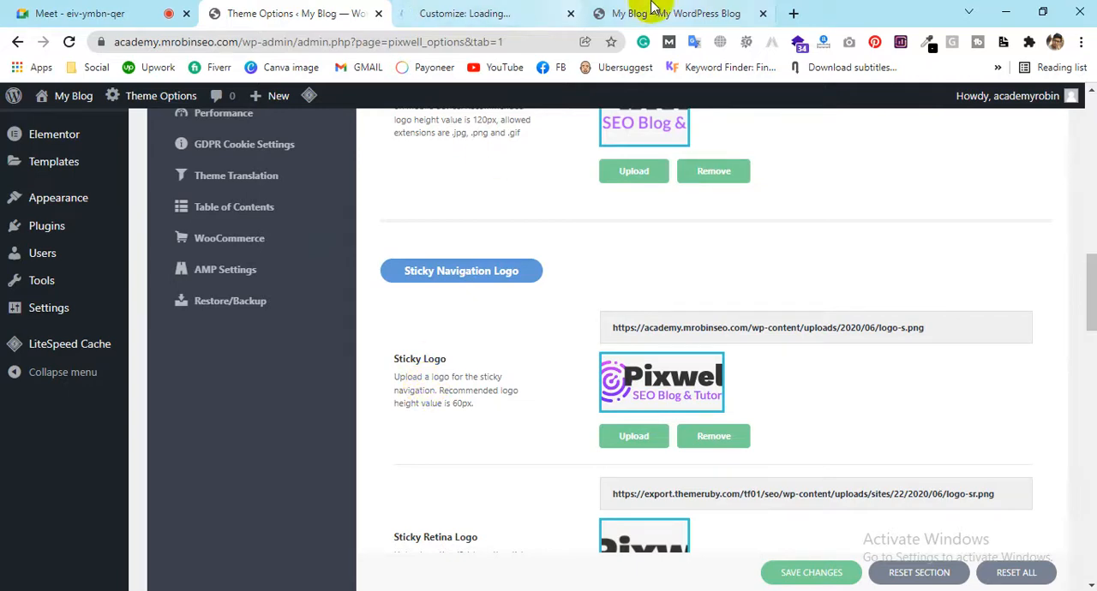
Check how the sticky navigation logo behaves while scrolling the blog's front page
{"action": "left_click", "coordinate": [651, 13]}
{"action": "scroll", "coordinate": [751, 389], "scroll_direction": "down", "scroll_amount": 15}
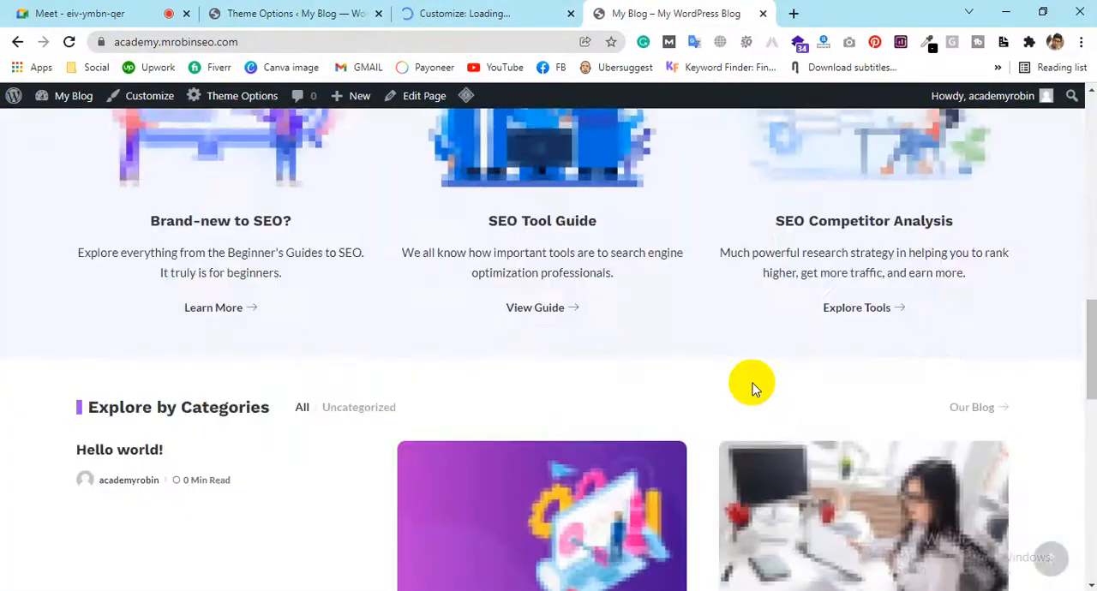
{"action": "scroll", "coordinate": [753, 383], "scroll_direction": "up", "scroll_amount": 2}
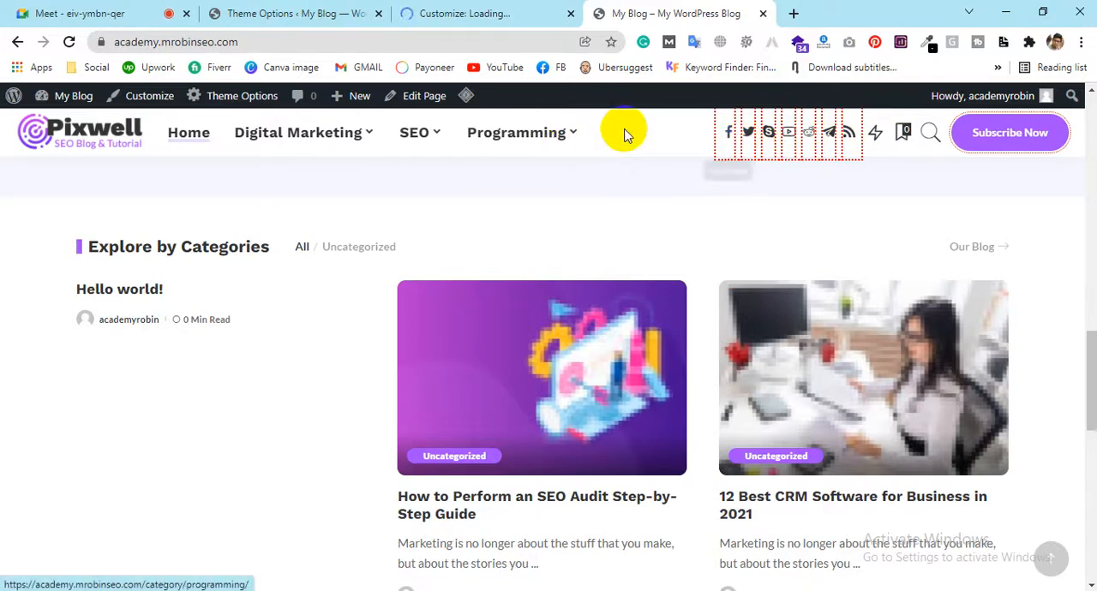
Return to the Logo Settings and examine the sticky, transparent header, left side section and footer logo options
{"action": "left_click", "coordinate": [278, 13]}
{"action": "scroll", "coordinate": [604, 376], "scroll_direction": "down", "scroll_amount": 1}
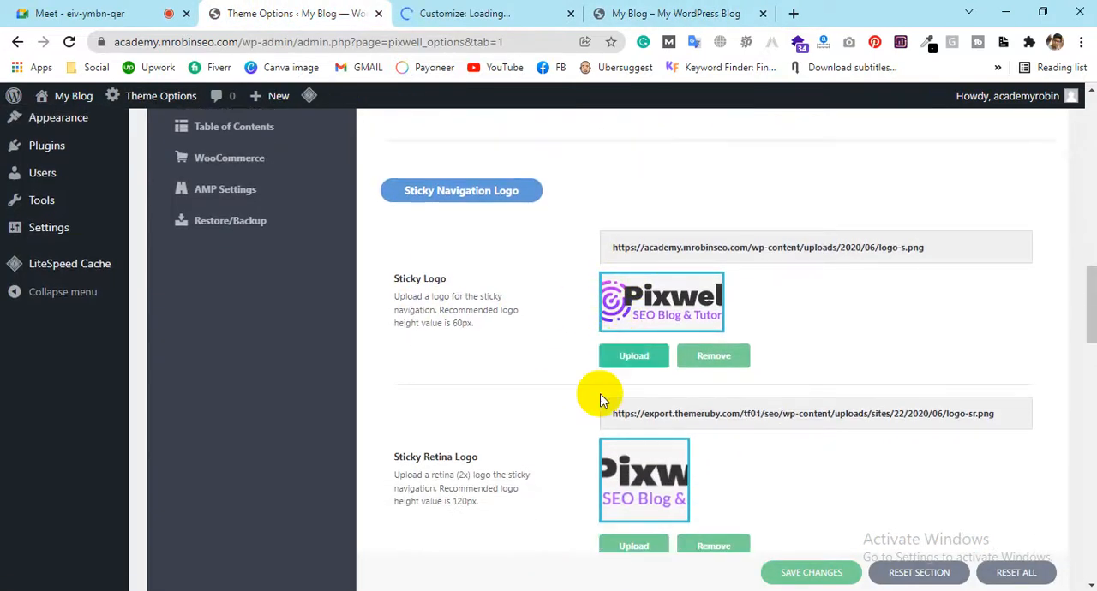
{"action": "scroll", "coordinate": [643, 445], "scroll_direction": "down", "scroll_amount": 2}
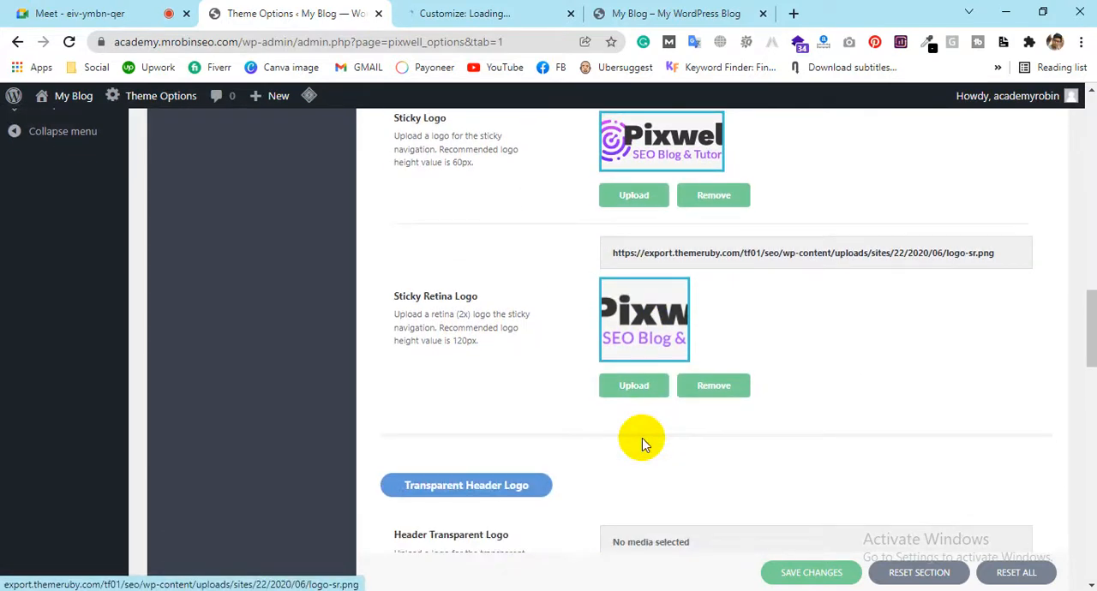
{"action": "scroll", "coordinate": [641, 441], "scroll_direction": "down", "scroll_amount": 2}
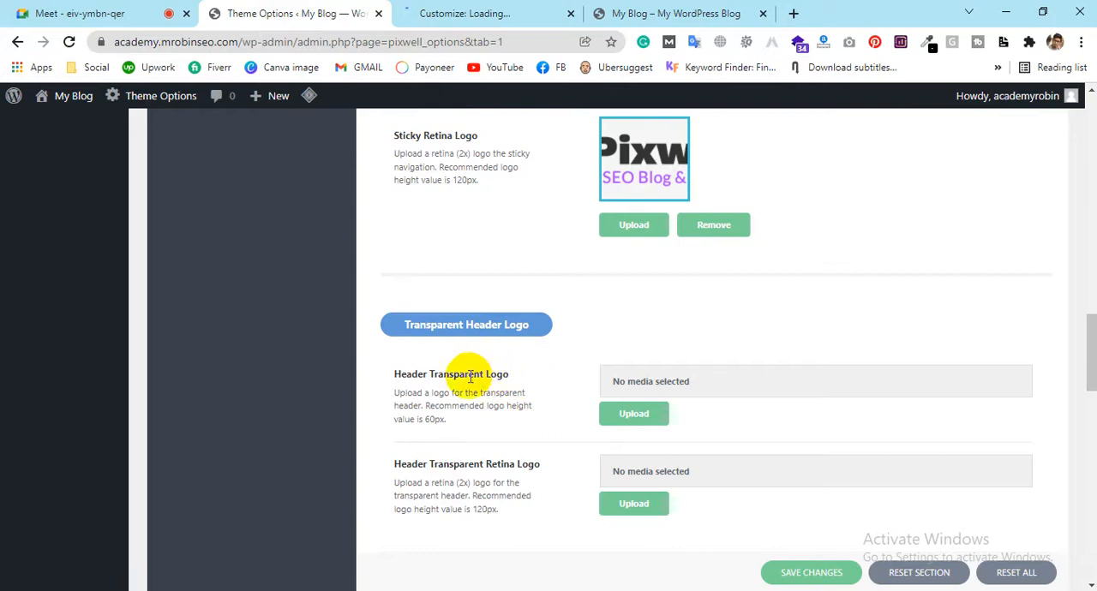
{"action": "scroll", "coordinate": [509, 403], "scroll_direction": "down", "scroll_amount": 2}
{"action": "scroll", "coordinate": [595, 364], "scroll_direction": "down", "scroll_amount": 1}
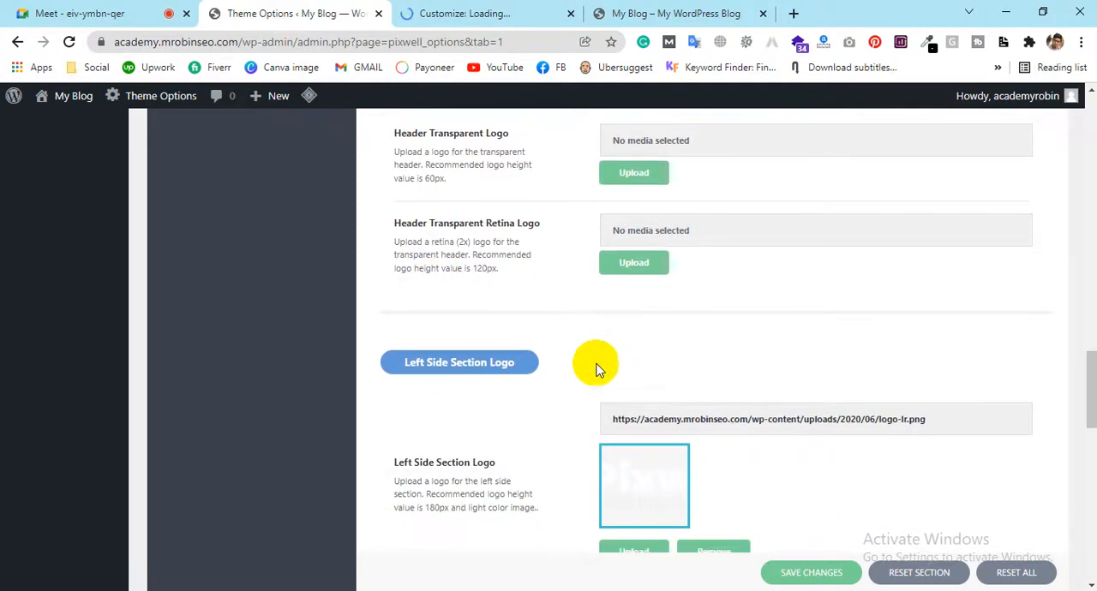
{"action": "scroll", "coordinate": [616, 351], "scroll_direction": "down", "scroll_amount": 1}
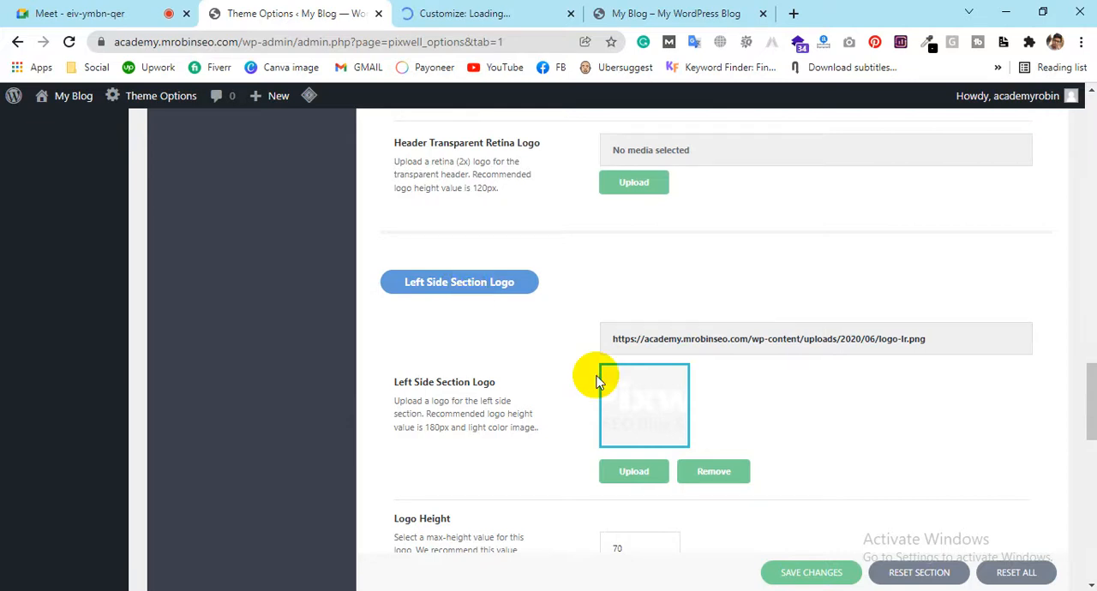
{"action": "scroll", "coordinate": [647, 389], "scroll_direction": "down", "scroll_amount": 4}
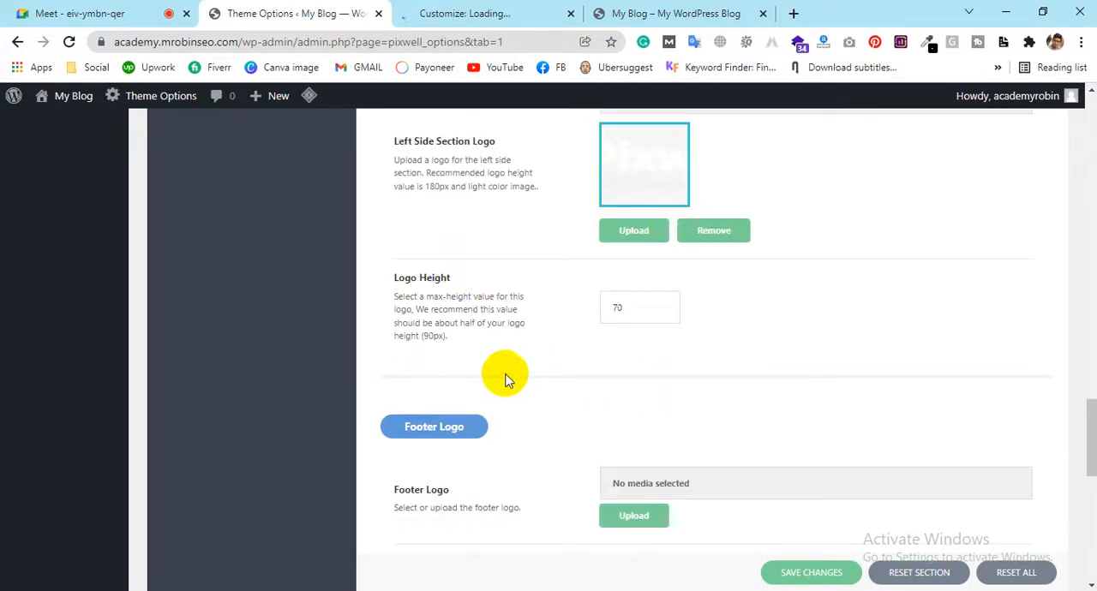
Examine the footer logo at the bottom of the blog's front page and return to the theme options
{"action": "left_click", "coordinate": [593, 10]}
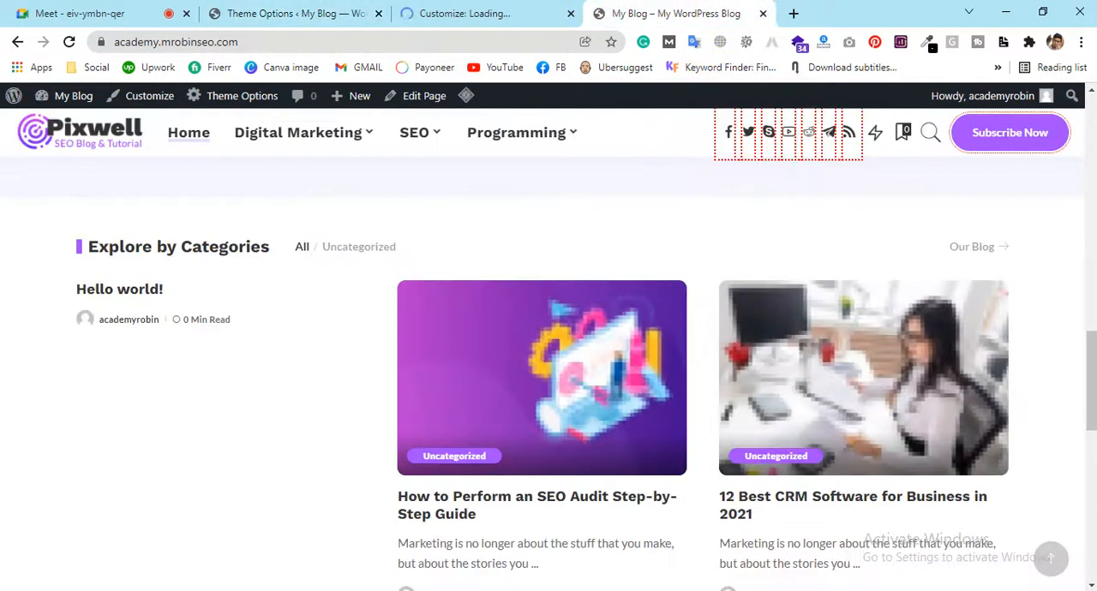
{"action": "left_click_drag", "start_coordinate": [1092, 367], "coordinate": [1092, 524]}
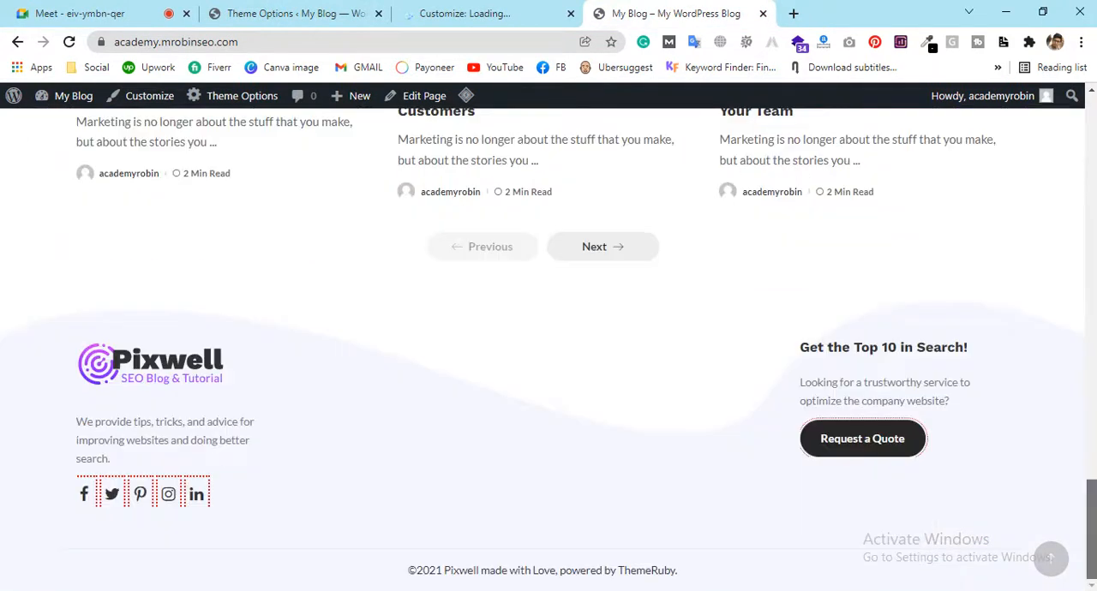
{"action": "left_click", "coordinate": [228, 6]}
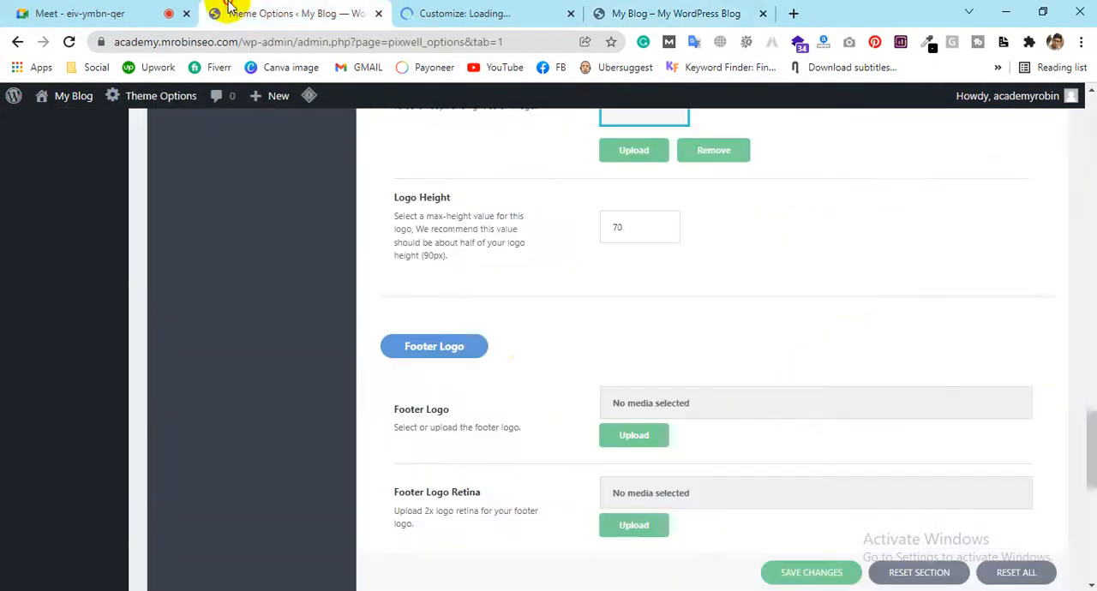
Review the footer logo, retina footer logo and header text logo font options, and look back over the remaining Logo Settings
{"action": "scroll", "coordinate": [670, 416], "scroll_direction": "down", "scroll_amount": 3}
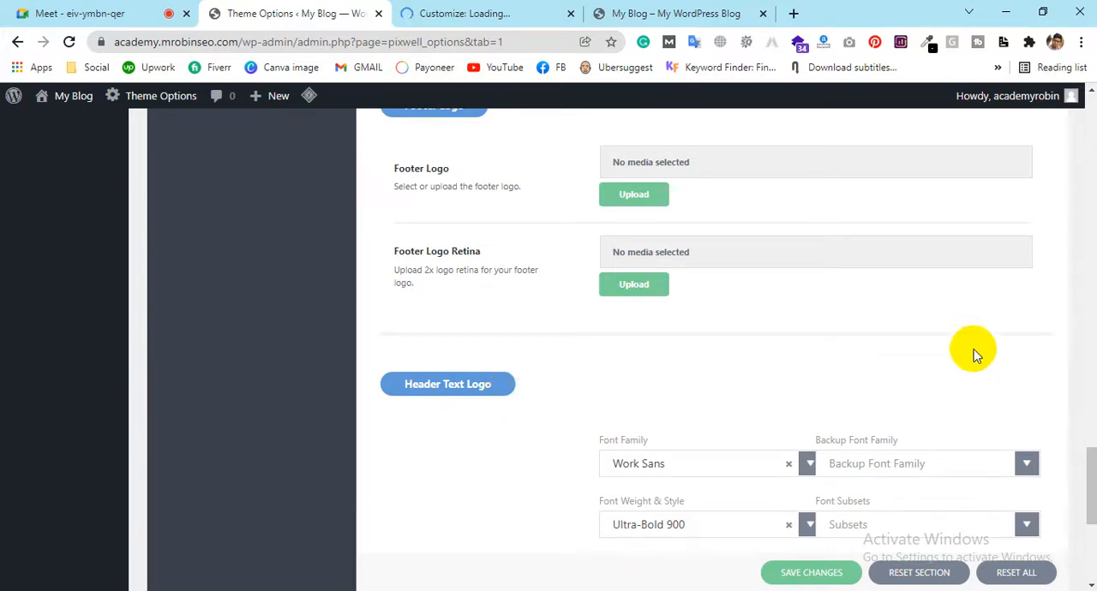
{"action": "scroll", "coordinate": [955, 369], "scroll_direction": "down", "scroll_amount": 1}
{"action": "scroll", "coordinate": [786, 419], "scroll_direction": "down", "scroll_amount": 2}
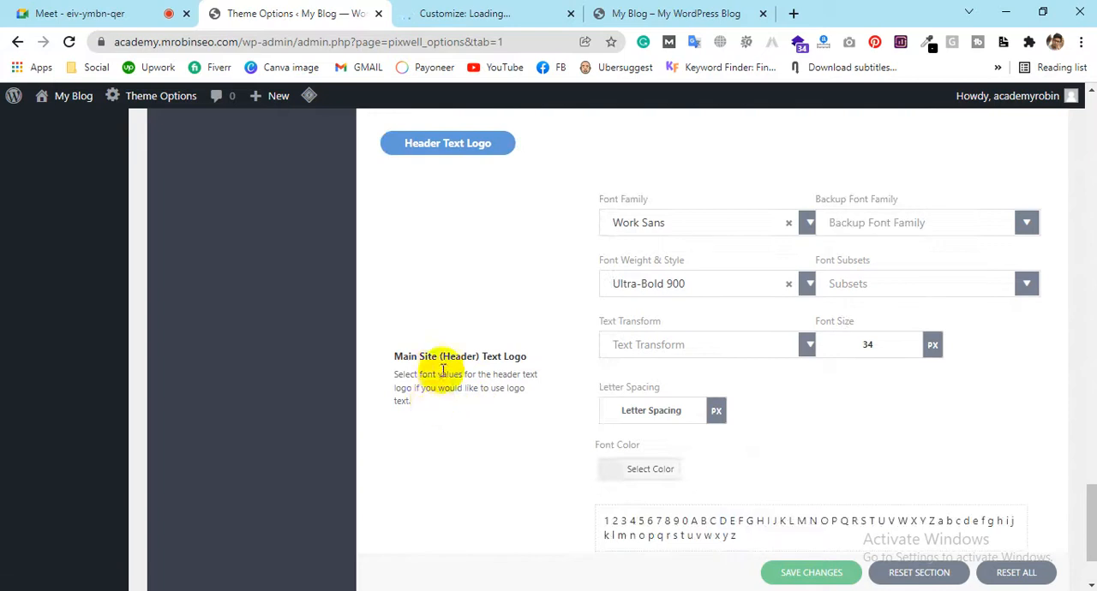
{"action": "scroll", "coordinate": [571, 357], "scroll_direction": "down", "scroll_amount": 2}
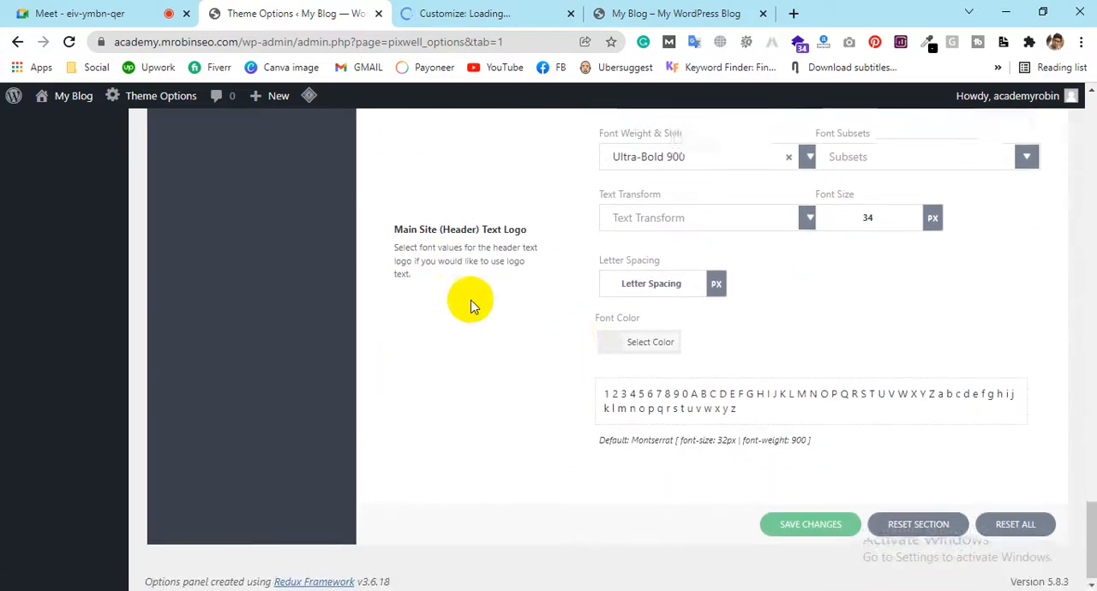
{"action": "scroll", "coordinate": [470, 301], "scroll_direction": "up", "scroll_amount": 18}
{"action": "scroll", "coordinate": [471, 300], "scroll_direction": "up", "scroll_amount": 15}
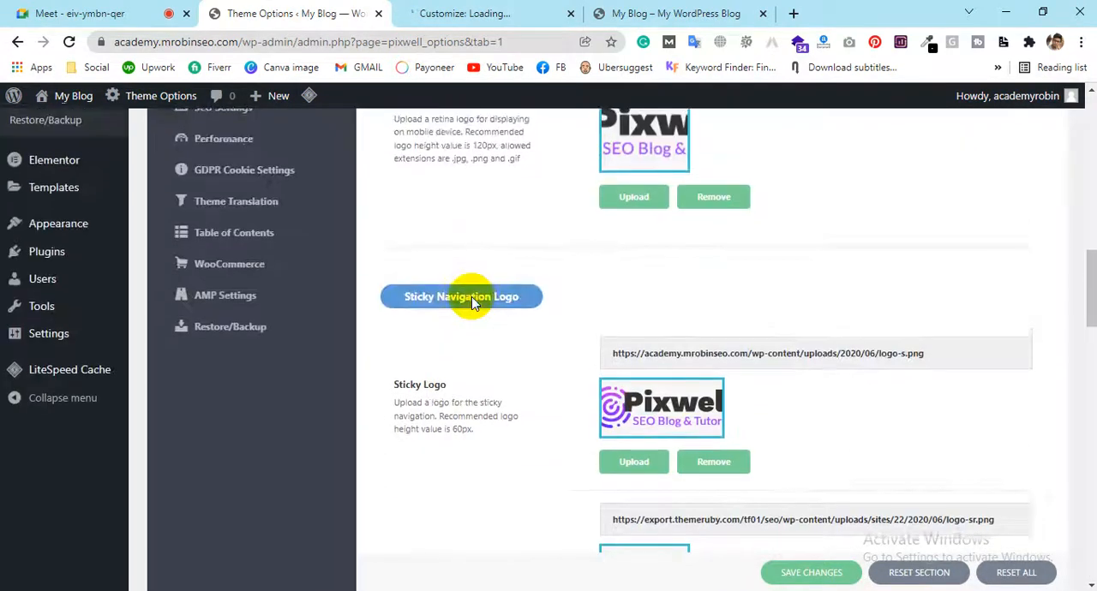
{"action": "scroll", "coordinate": [472, 300], "scroll_direction": "down", "scroll_amount": 7}
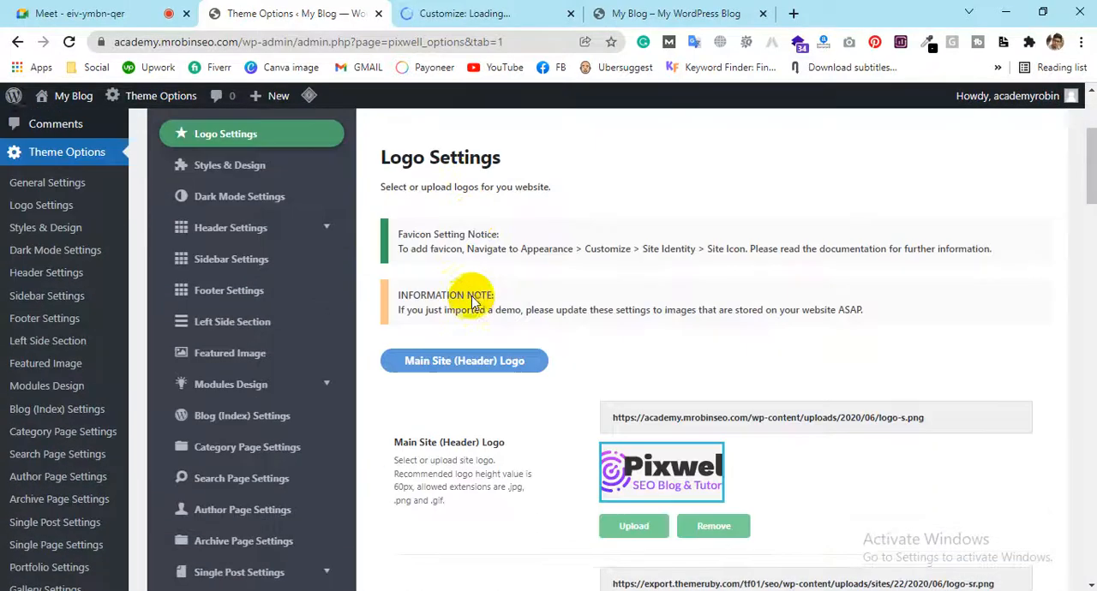
{"action": "scroll", "coordinate": [471, 295], "scroll_direction": "down", "scroll_amount": 10}
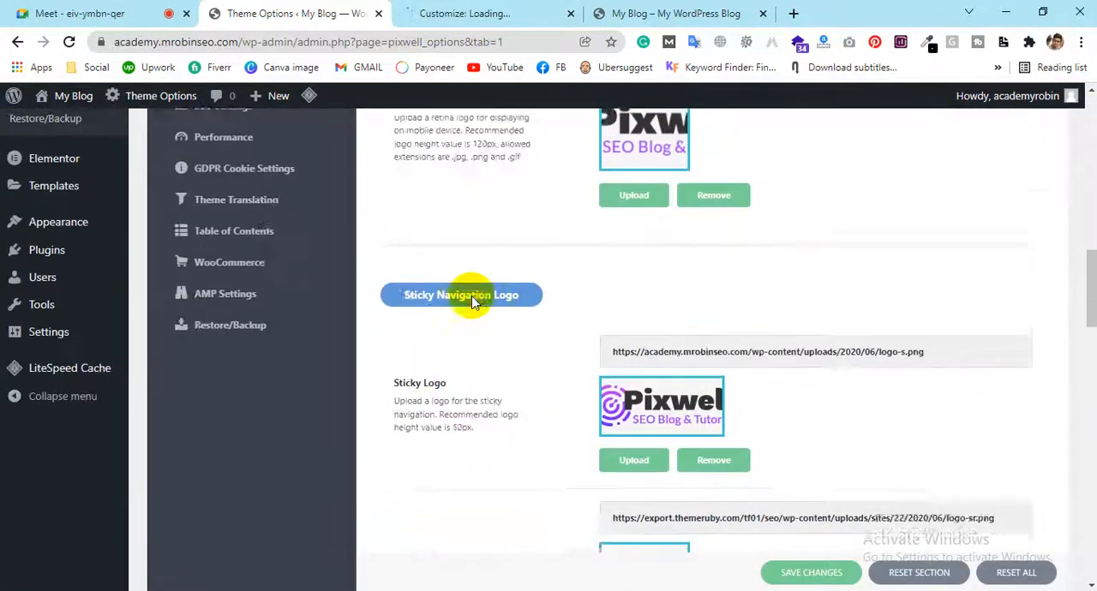
{"action": "scroll", "coordinate": [471, 295], "scroll_direction": "up", "scroll_amount": 4}
{"action": "scroll", "coordinate": [471, 296], "scroll_direction": "up", "scroll_amount": 15}
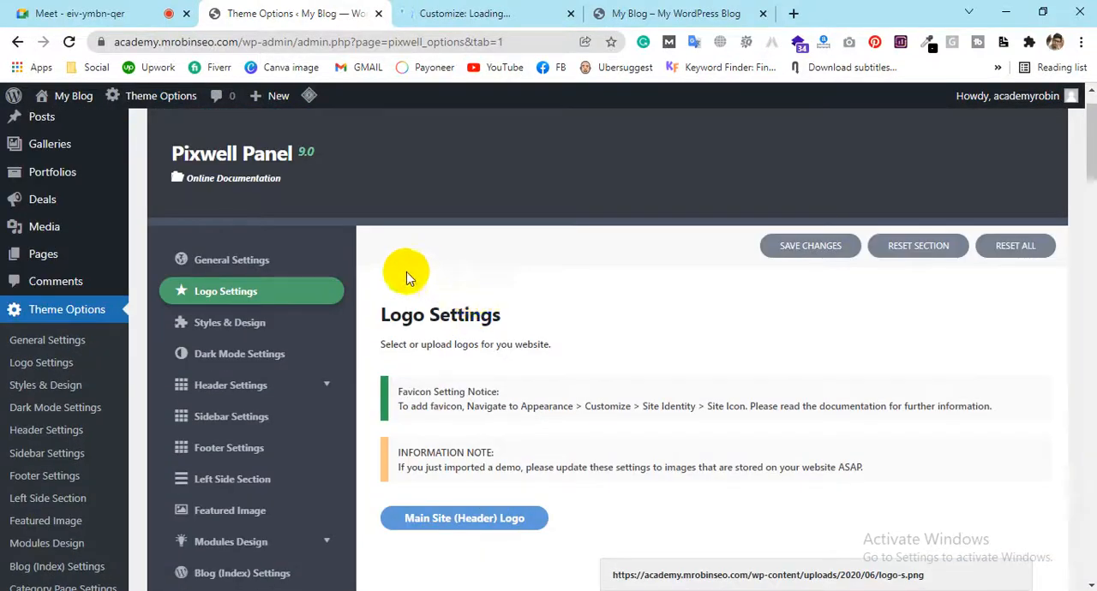
Open the Styles & Design section and choose Full Width as the site layout
{"action": "left_click", "coordinate": [280, 331]}
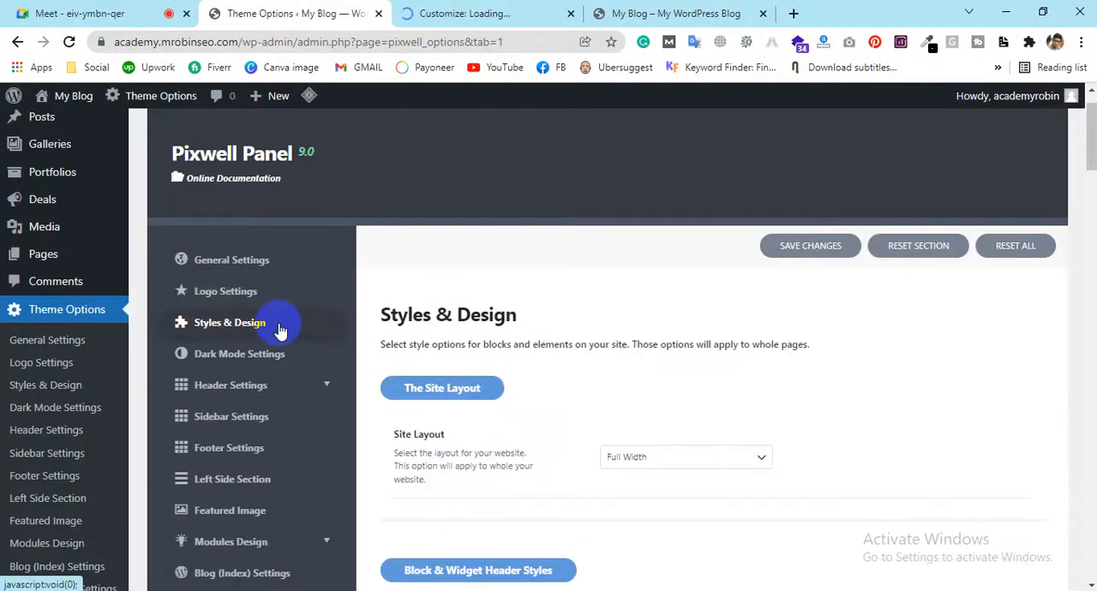
{"action": "scroll", "coordinate": [514, 335], "scroll_direction": "down", "scroll_amount": 2}
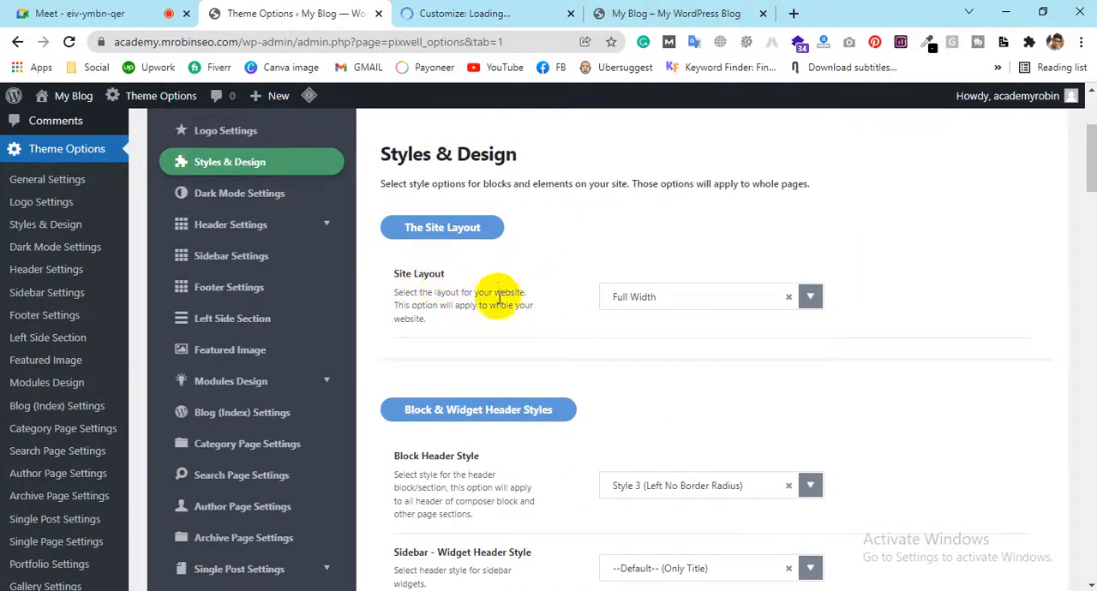
{"action": "left_click", "coordinate": [644, 302]}
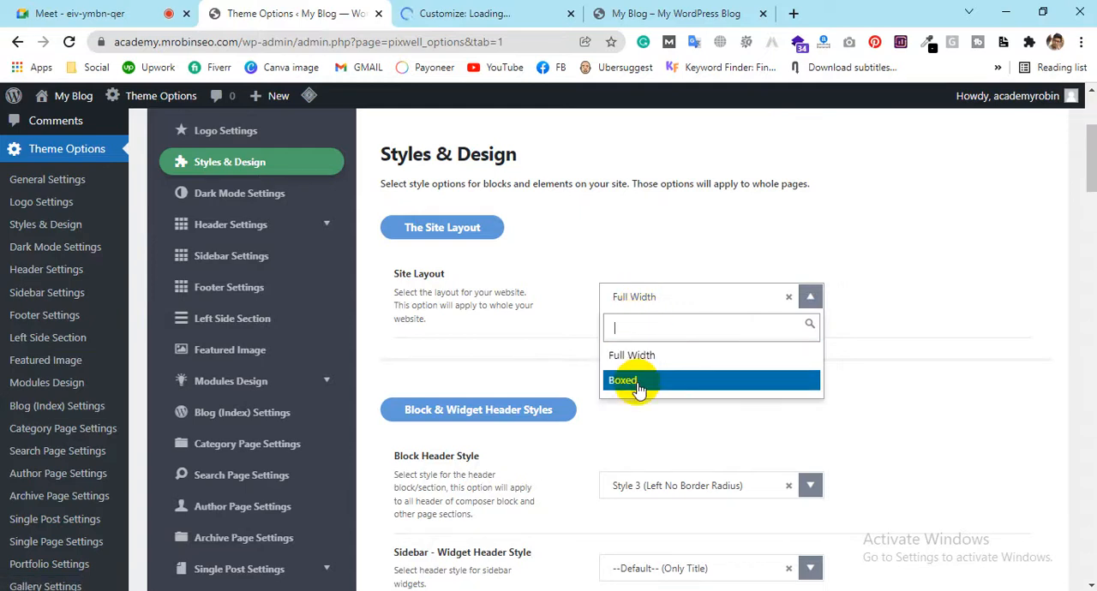
{"action": "left_click", "coordinate": [632, 357]}
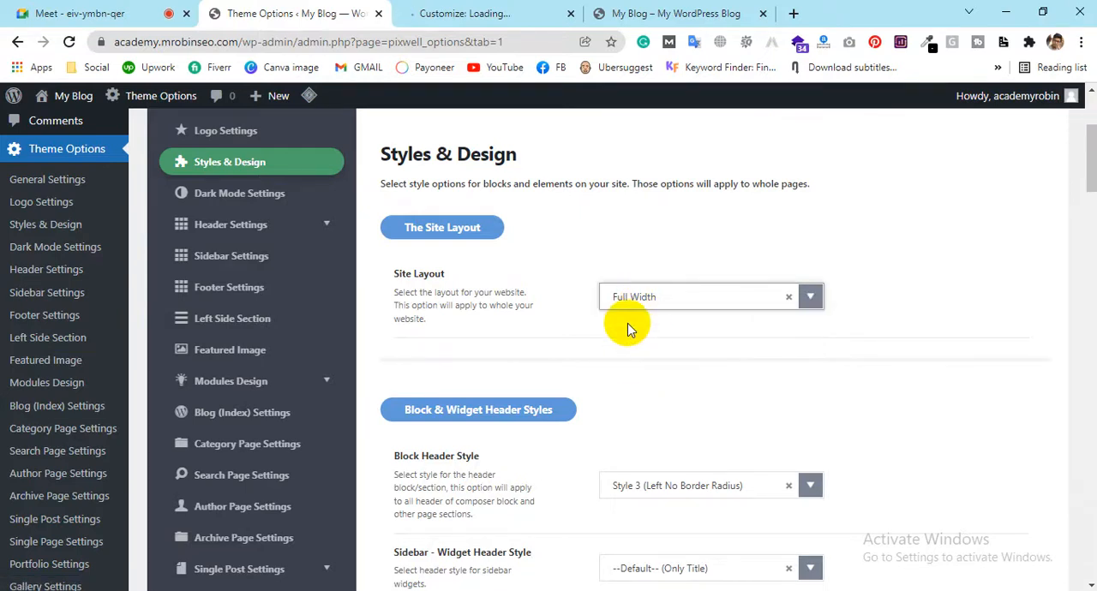
Examine the available Block Header Style choices in the Block & Widget Header Styles group
{"action": "scroll", "coordinate": [628, 330], "scroll_direction": "down", "scroll_amount": 2}
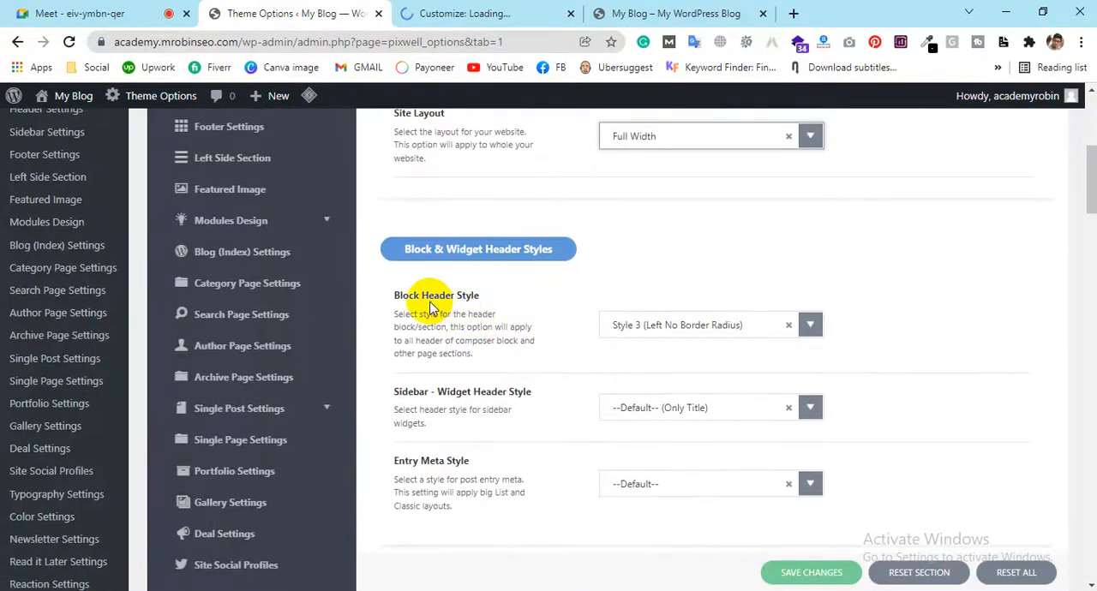
{"action": "left_click", "coordinate": [643, 334]}
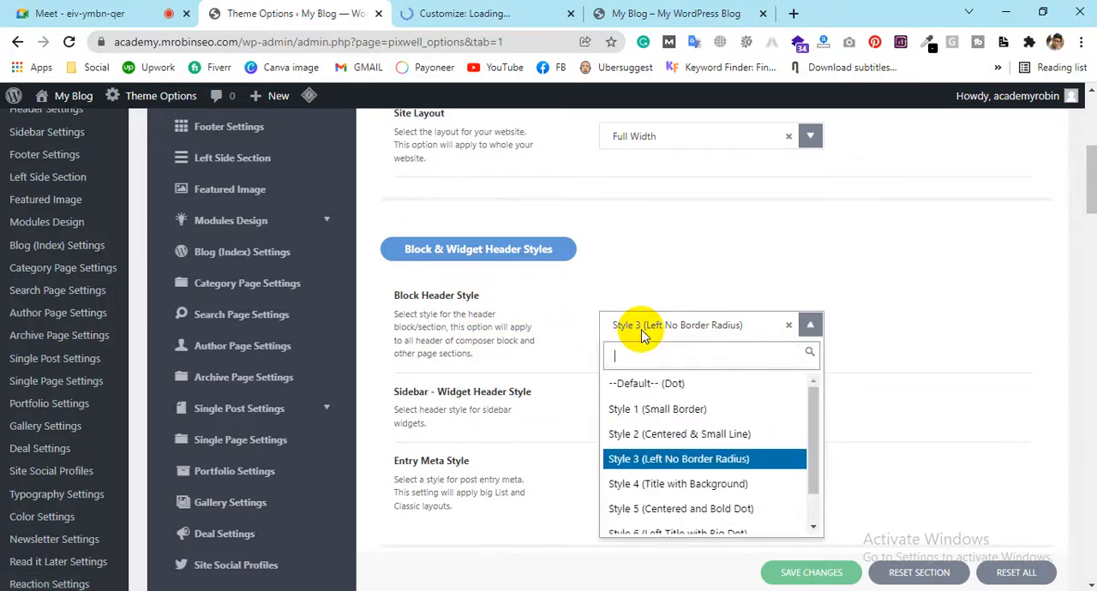
{"action": "scroll", "coordinate": [722, 467], "scroll_direction": "down", "scroll_amount": 1}
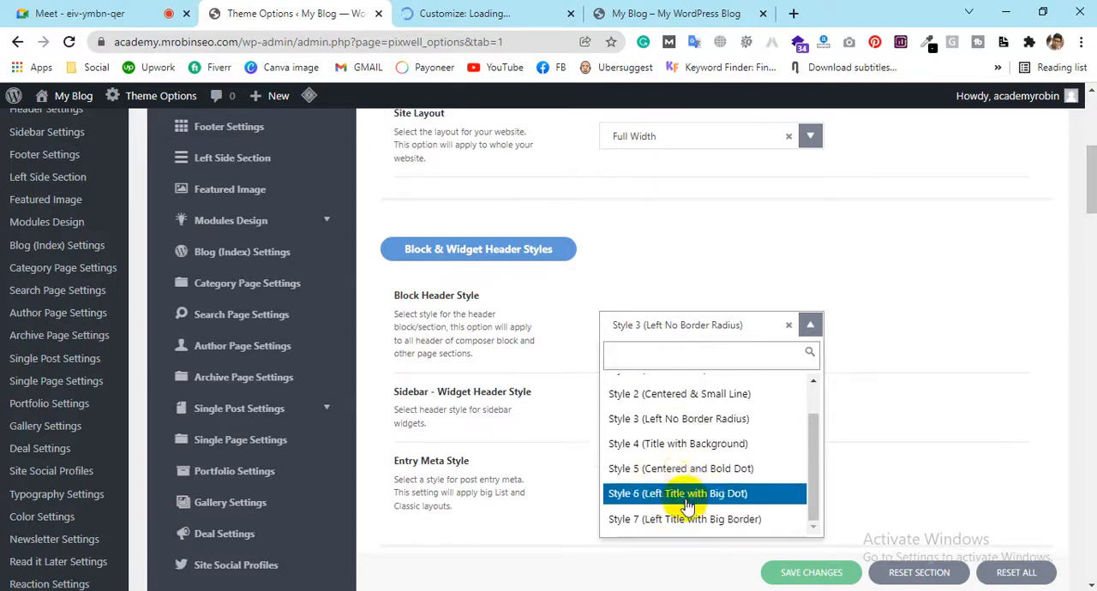
{"action": "scroll", "coordinate": [677, 443], "scroll_direction": "up", "scroll_amount": 1}
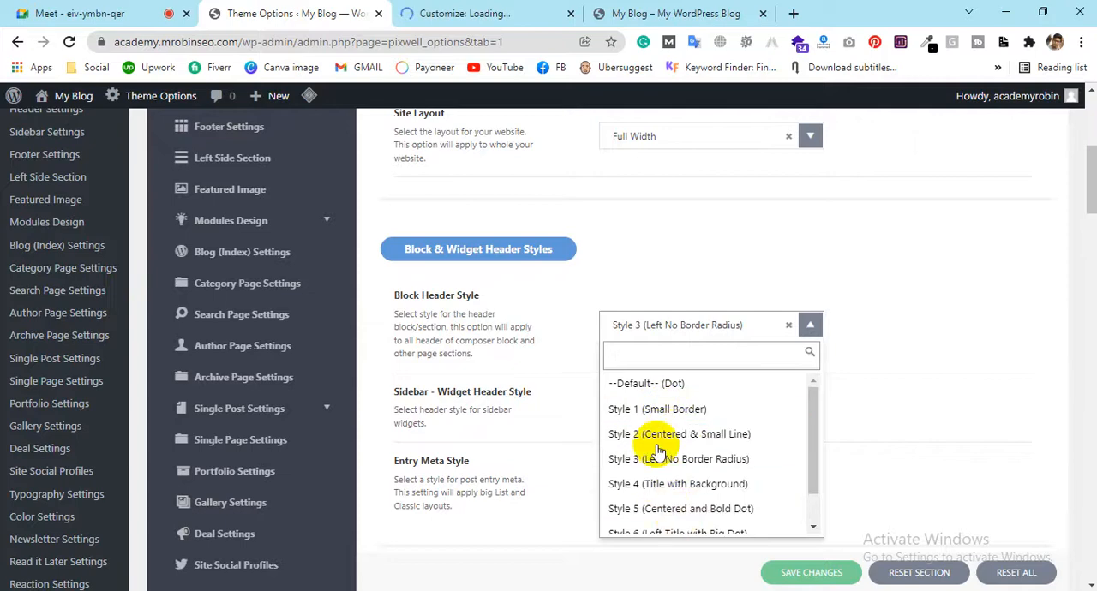
Compare the section headings on the blog's front page with the block header styles, leaving the style selection as it is
{"action": "left_click", "coordinate": [612, 8]}
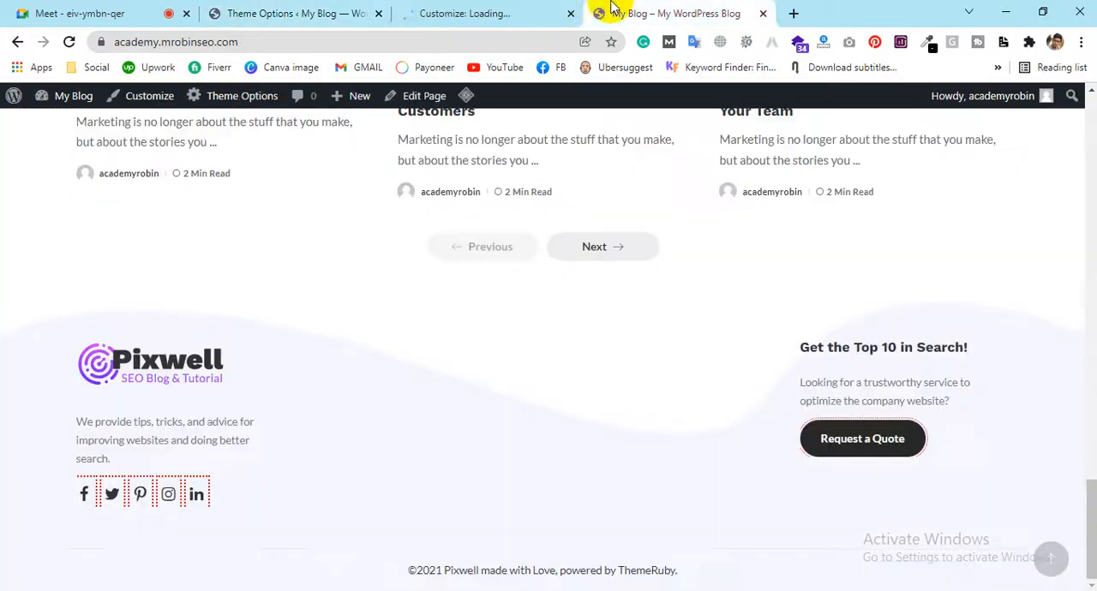
{"action": "scroll", "coordinate": [582, 353], "scroll_direction": "up", "scroll_amount": 20}
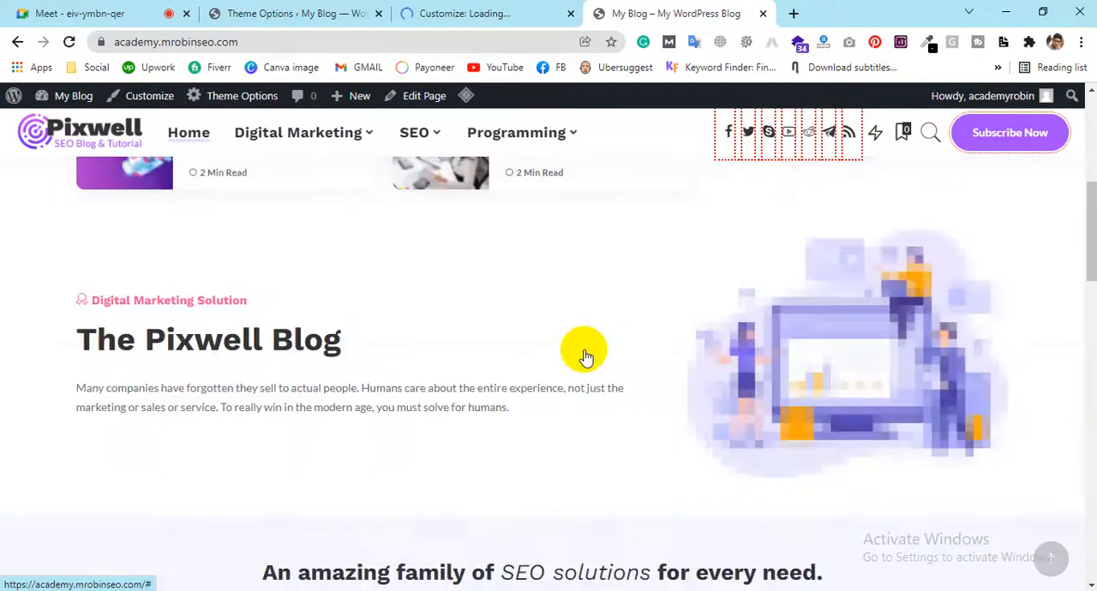
{"action": "scroll", "coordinate": [584, 356], "scroll_direction": "down", "scroll_amount": 15}
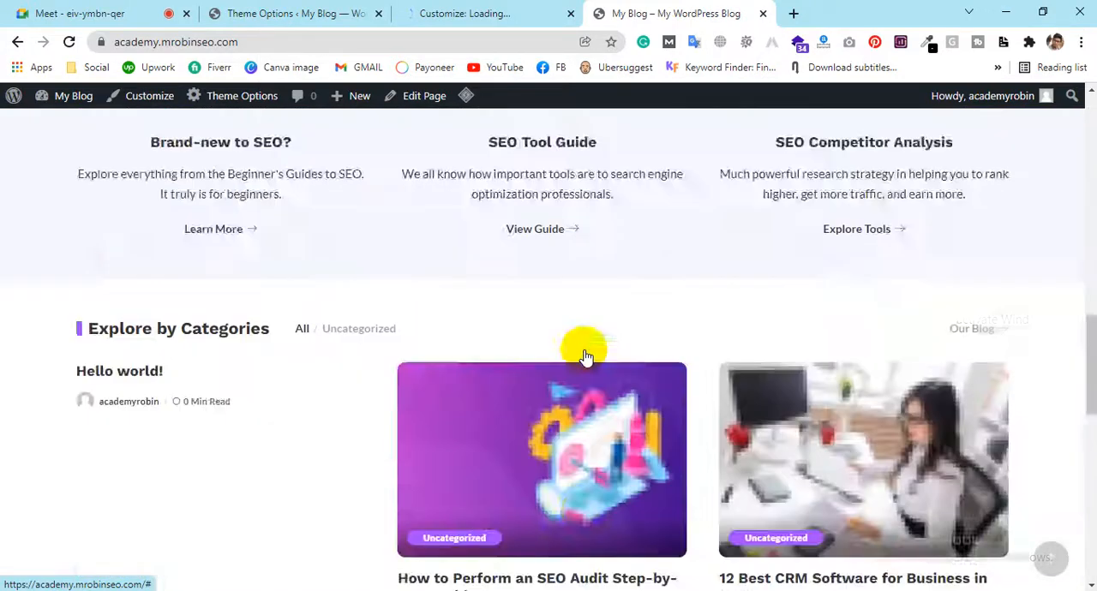
{"action": "scroll", "coordinate": [582, 354], "scroll_direction": "down", "scroll_amount": 5}
{"action": "scroll", "coordinate": [583, 355], "scroll_direction": "up", "scroll_amount": 8}
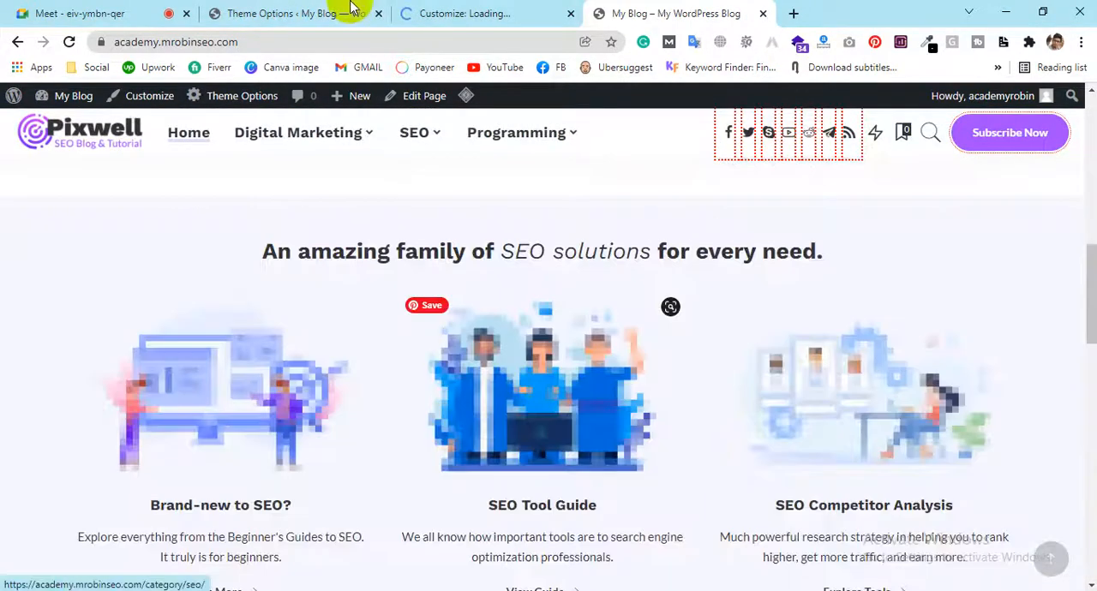
{"action": "left_click", "coordinate": [316, 10]}
{"action": "scroll", "coordinate": [634, 514], "scroll_direction": "down", "scroll_amount": 1}
{"action": "left_click", "coordinate": [660, 13]}
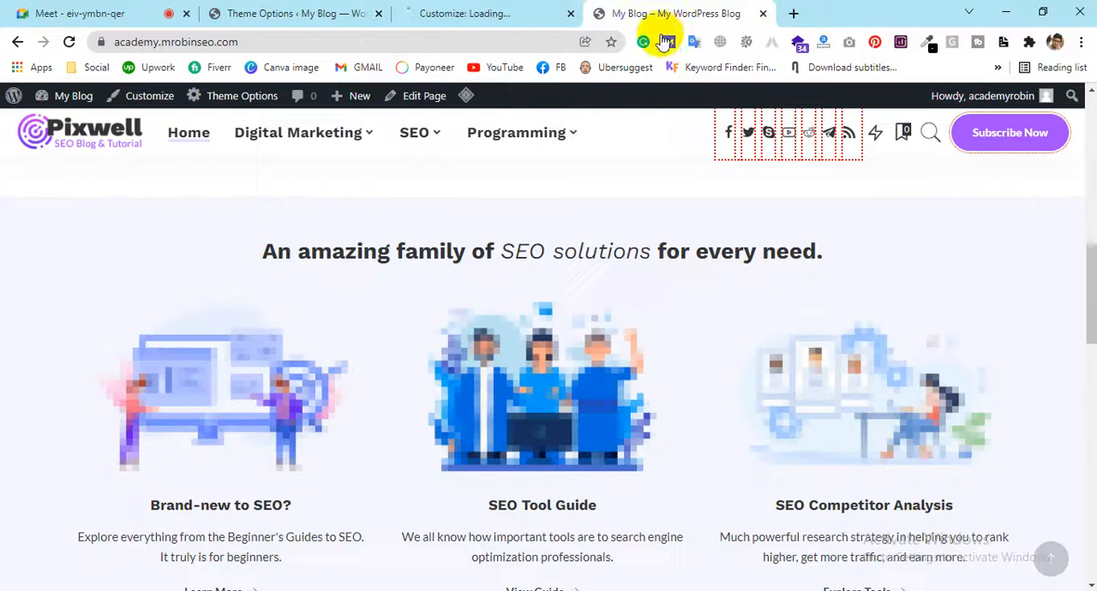
{"action": "left_click", "coordinate": [318, 12]}
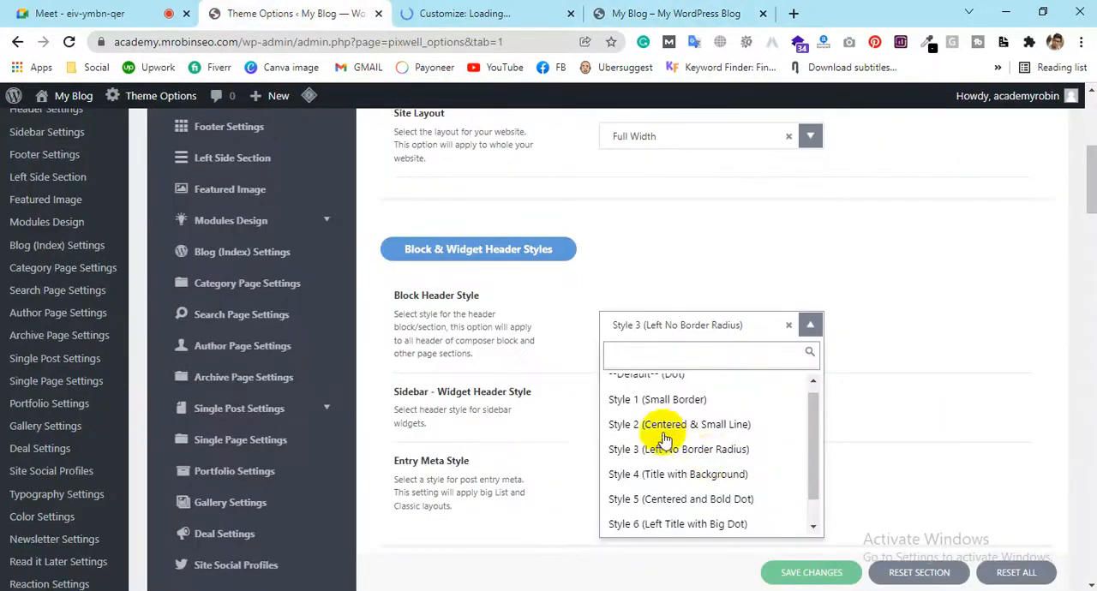
{"action": "left_click", "coordinate": [583, 291]}
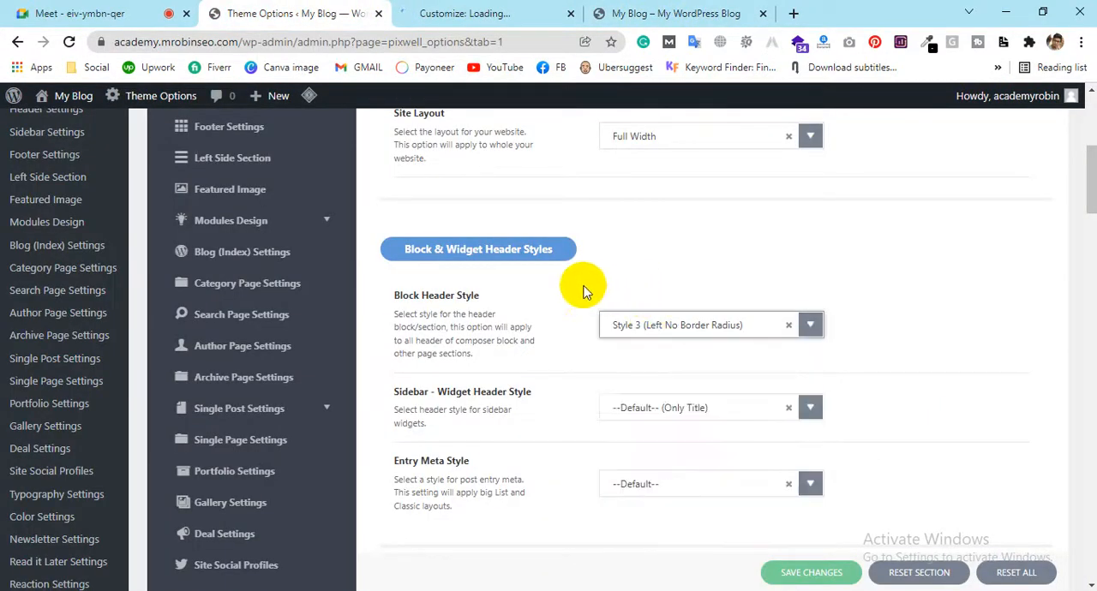
Examine the Sidebar - Widget Header Style choices without picking a different one
{"action": "scroll", "coordinate": [541, 387], "scroll_direction": "down", "scroll_amount": 2}
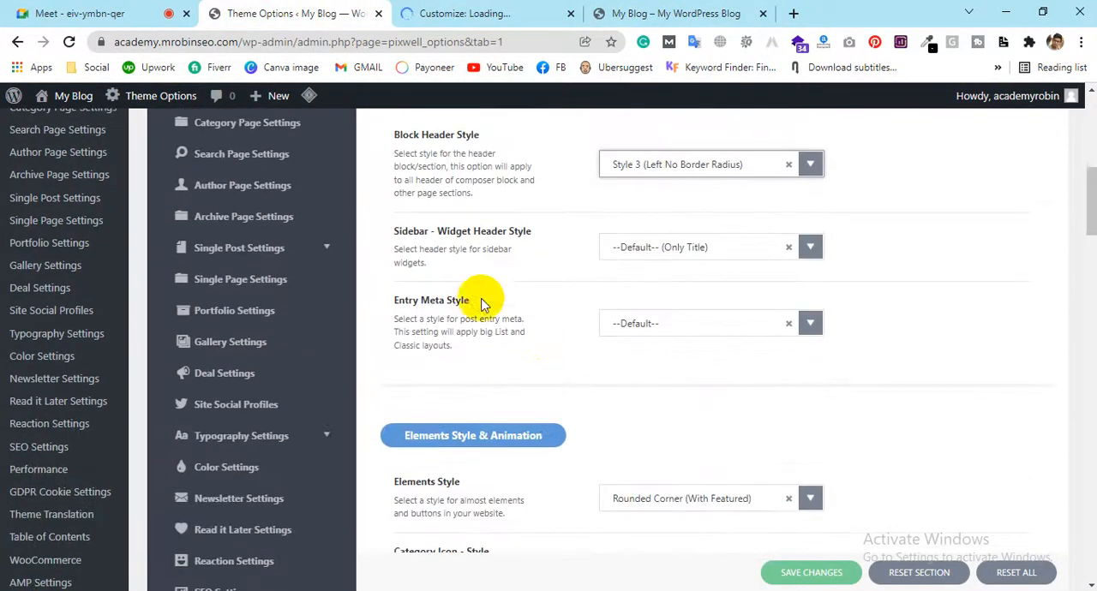
{"action": "left_click", "coordinate": [704, 257]}
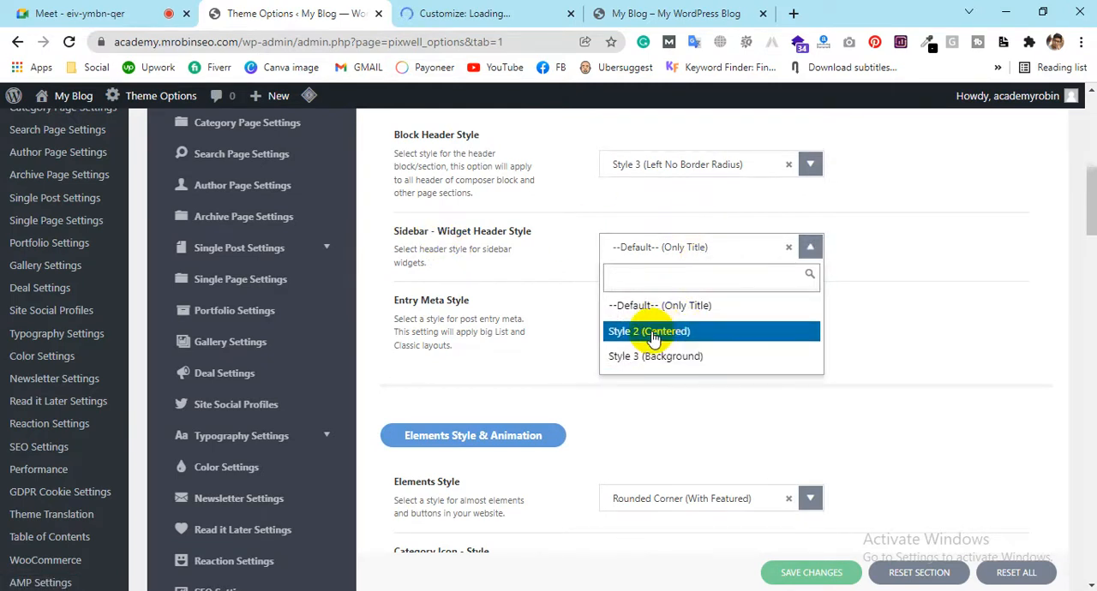
{"action": "left_click", "coordinate": [543, 361]}
Examine the Elements Style choices in the Elements Style & Animation group without changing the selection
{"action": "scroll", "coordinate": [543, 361], "scroll_direction": "down", "scroll_amount": 2}
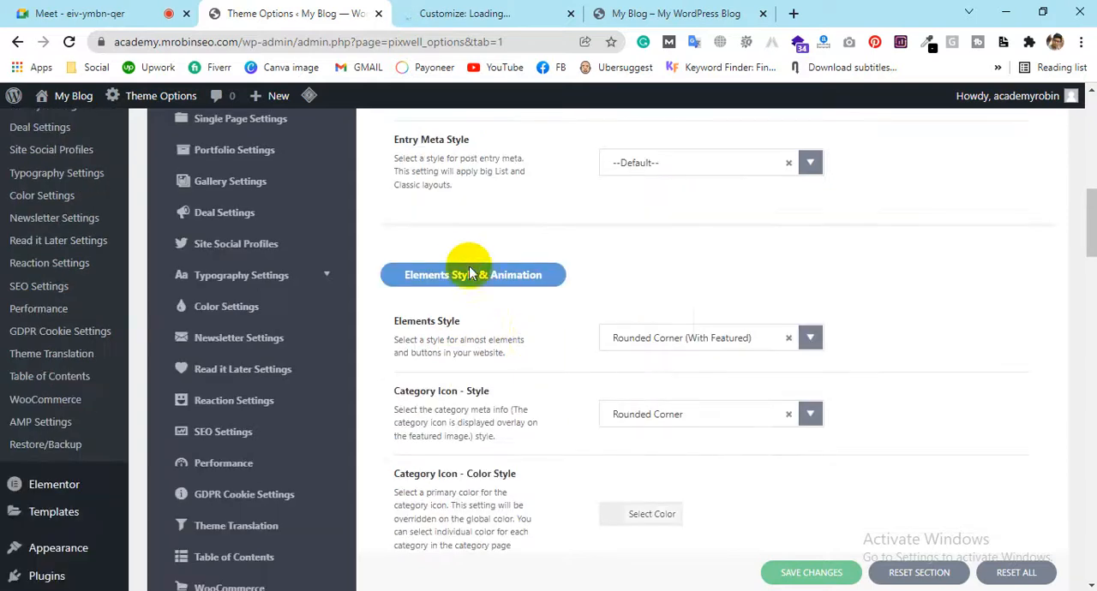
{"action": "scroll", "coordinate": [499, 299], "scroll_direction": "down", "scroll_amount": 1}
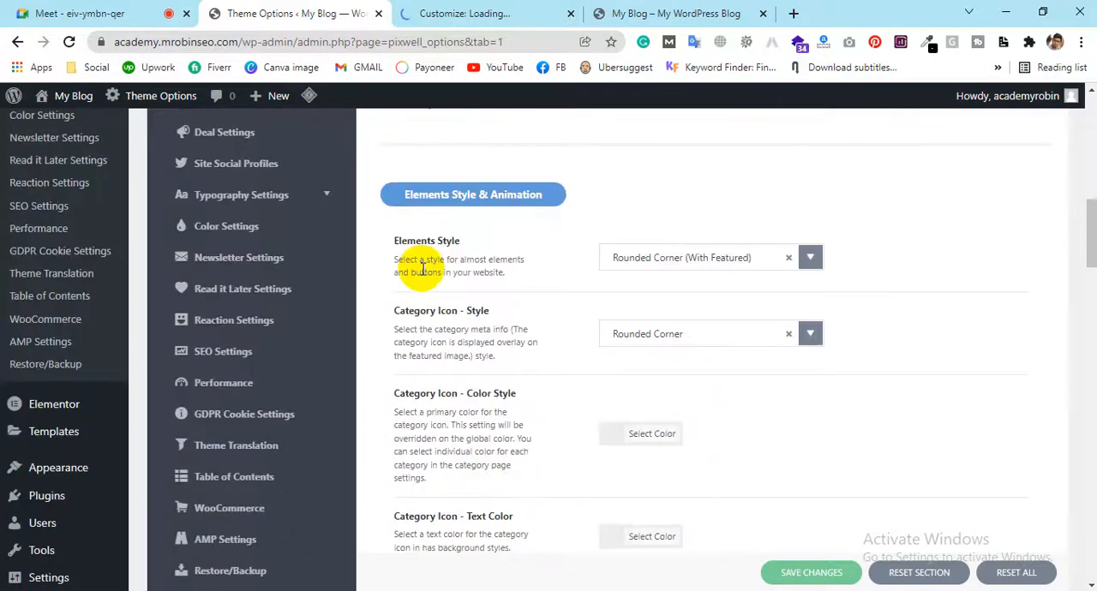
{"action": "left_click", "coordinate": [665, 264]}
{"action": "left_click", "coordinate": [447, 339]}
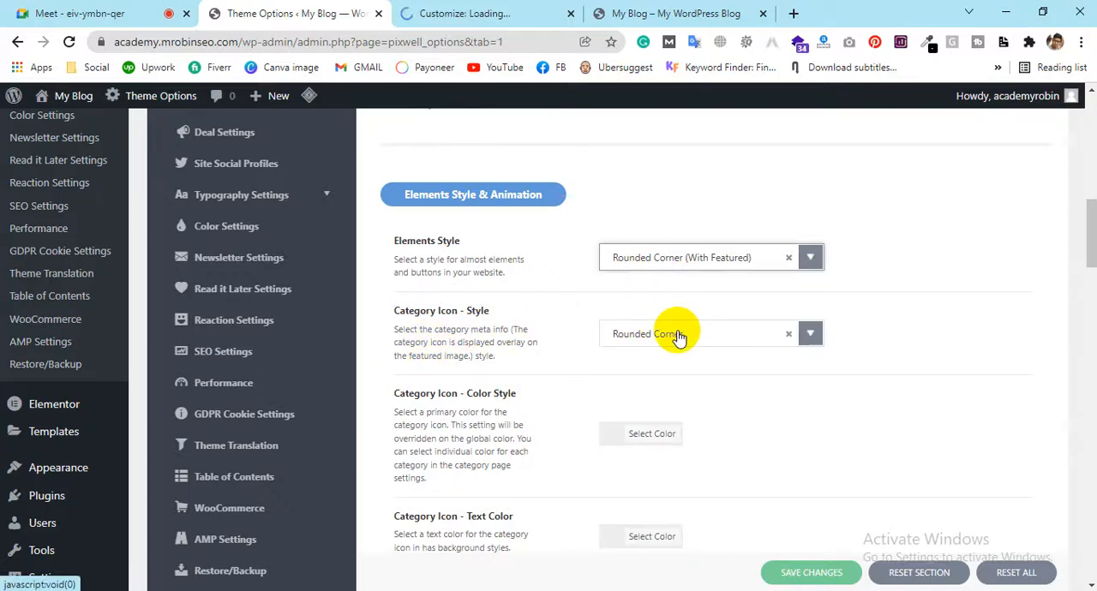
Inspect the Digital Marketing submenu on the blog's front page and return to the Styles & Design options
{"action": "left_click", "coordinate": [647, 11]}
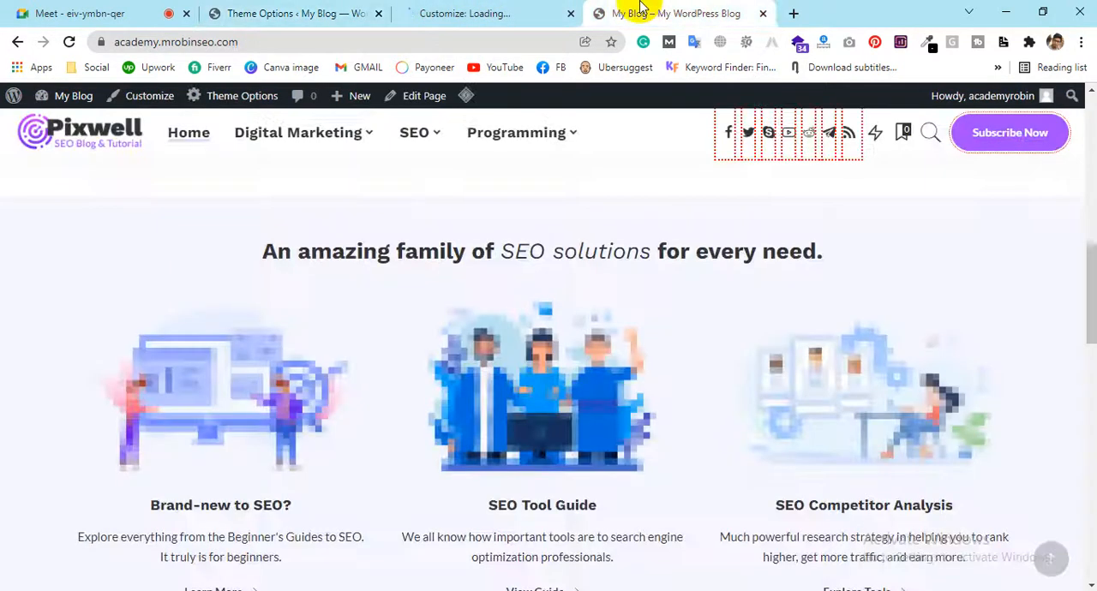
{"action": "mouse_move", "coordinate": [326, 155]}
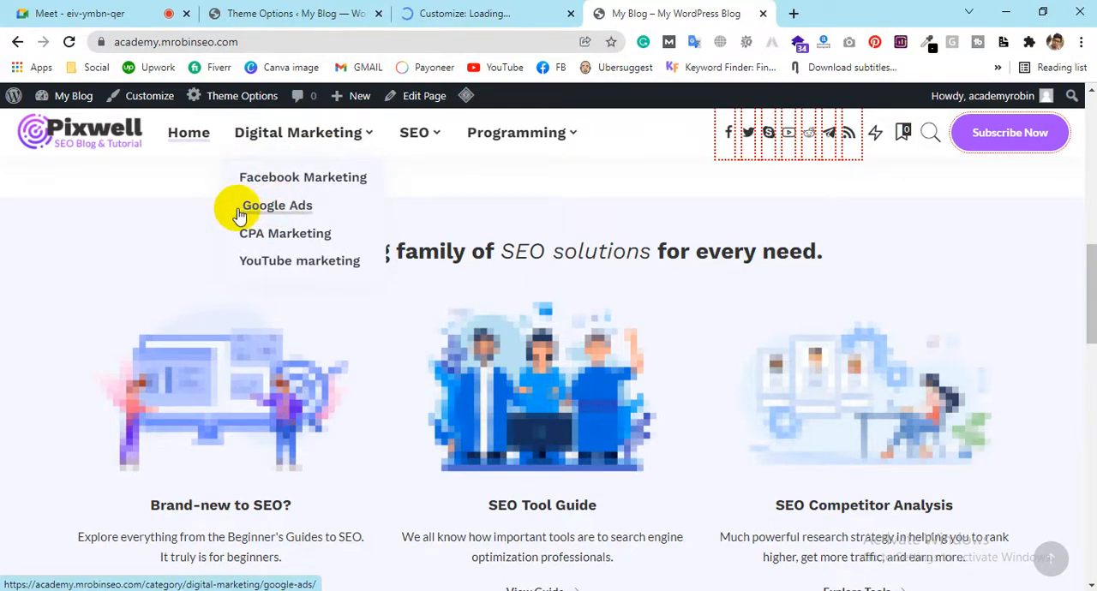
{"action": "left_click", "coordinate": [226, 20]}
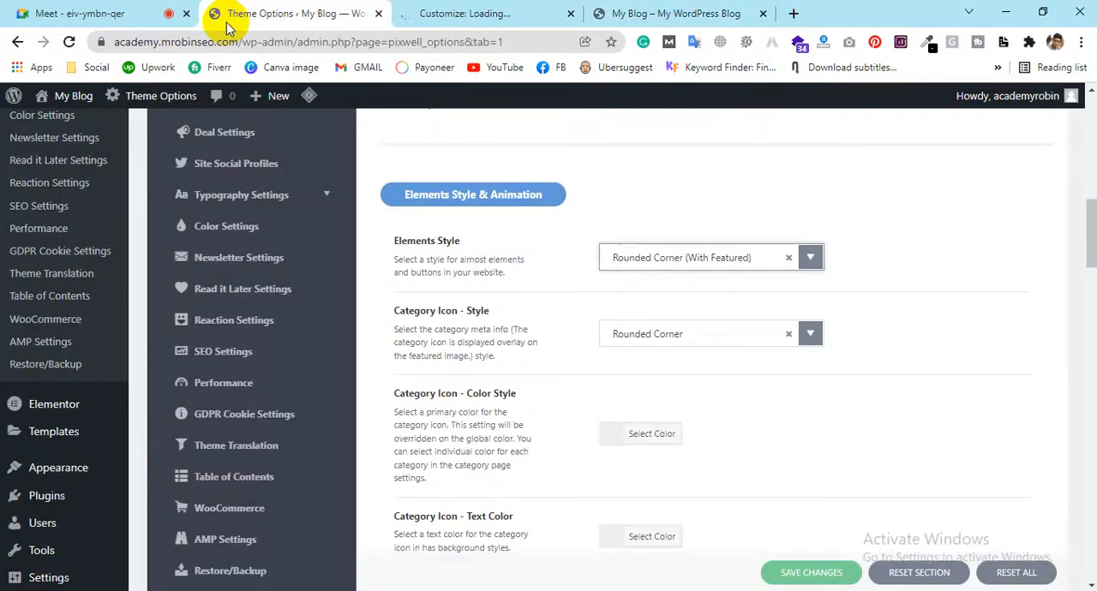
Review the category icon, Shop the Post Meta and read more settings in the Elements Style & Animation group
{"action": "scroll", "coordinate": [612, 414], "scroll_direction": "down", "scroll_amount": 1}
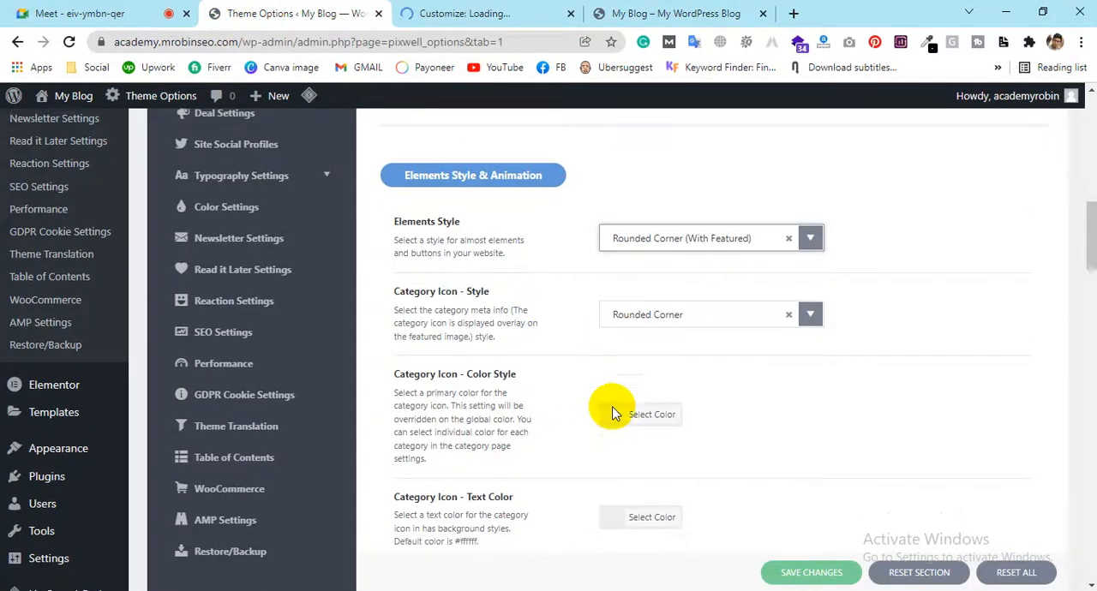
{"action": "scroll", "coordinate": [612, 414], "scroll_direction": "down", "scroll_amount": 2}
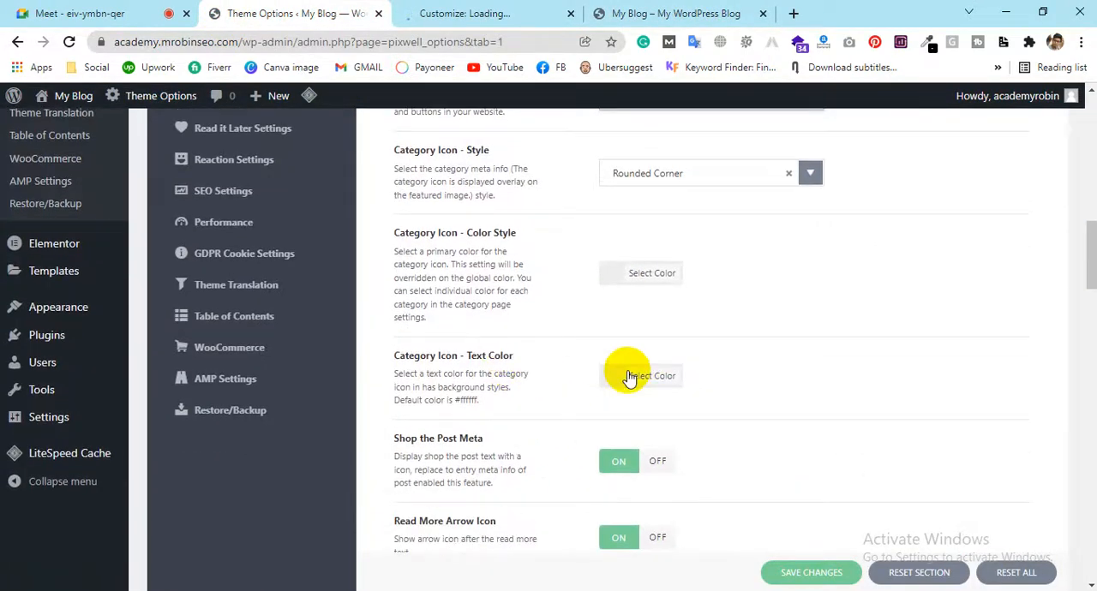
{"action": "scroll", "coordinate": [613, 393], "scroll_direction": "down", "scroll_amount": 1}
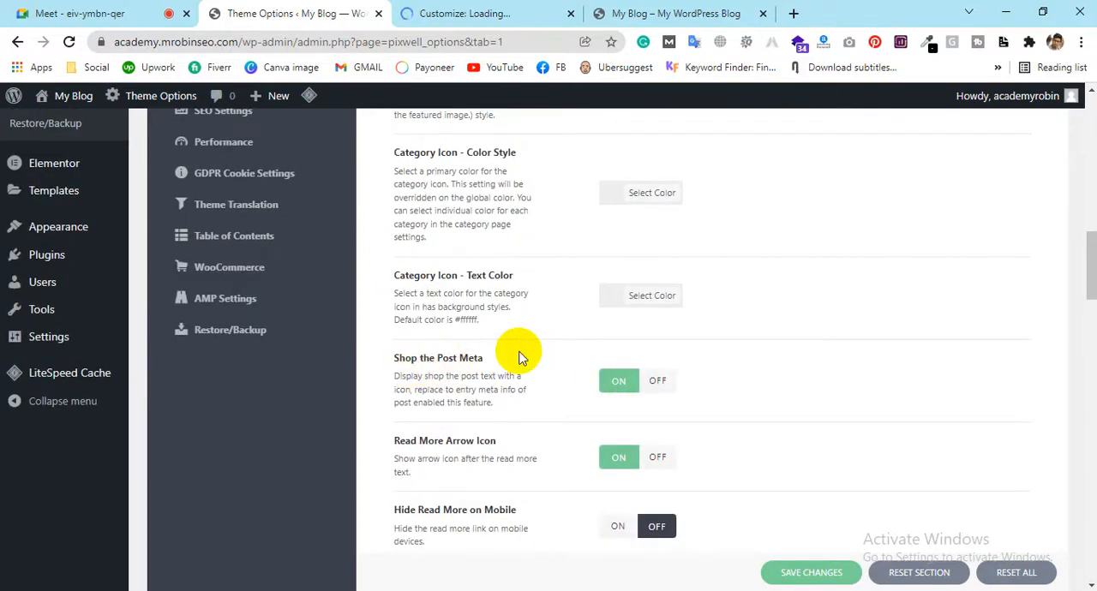
{"action": "scroll", "coordinate": [519, 357], "scroll_direction": "down", "scroll_amount": 2}
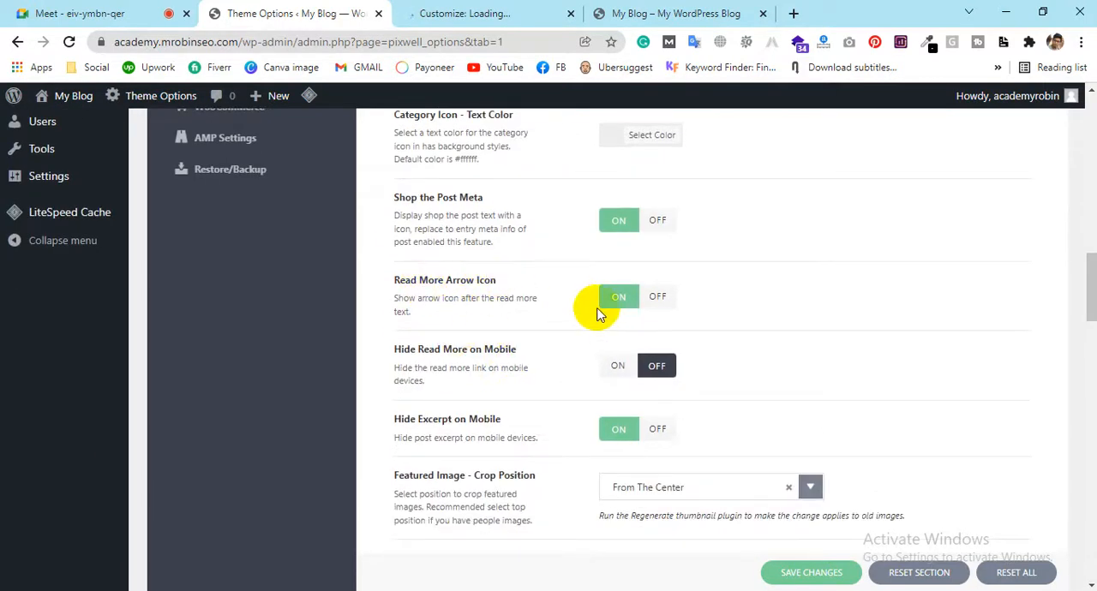
Examine the post listings on the blog's front page for category icons and the read more arrow on the Hello world! post
{"action": "left_click", "coordinate": [750, 10]}
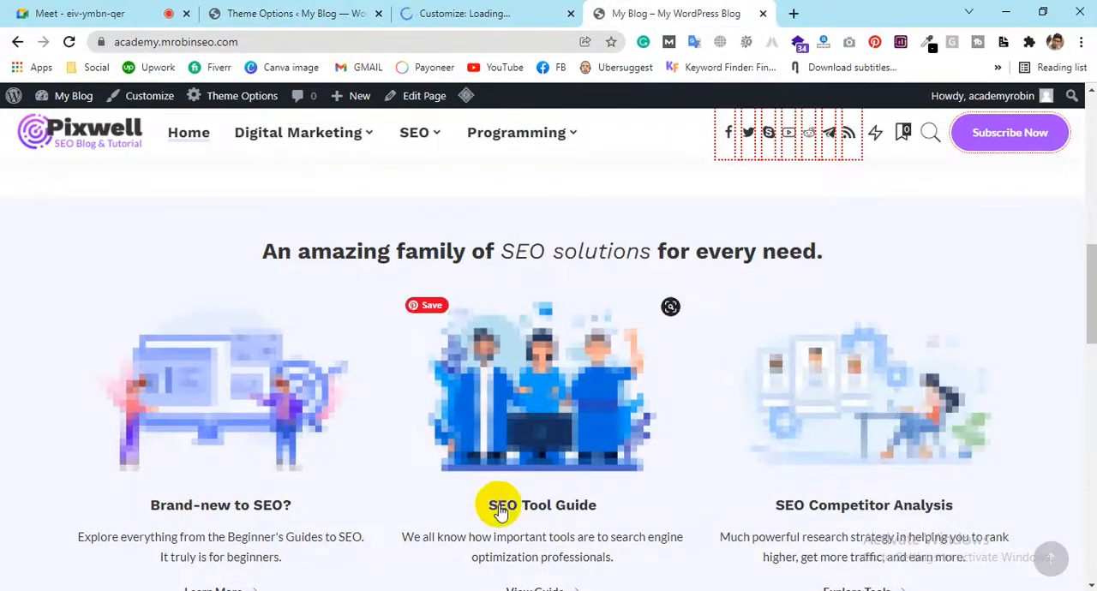
{"action": "scroll", "coordinate": [502, 510], "scroll_direction": "down", "scroll_amount": 7}
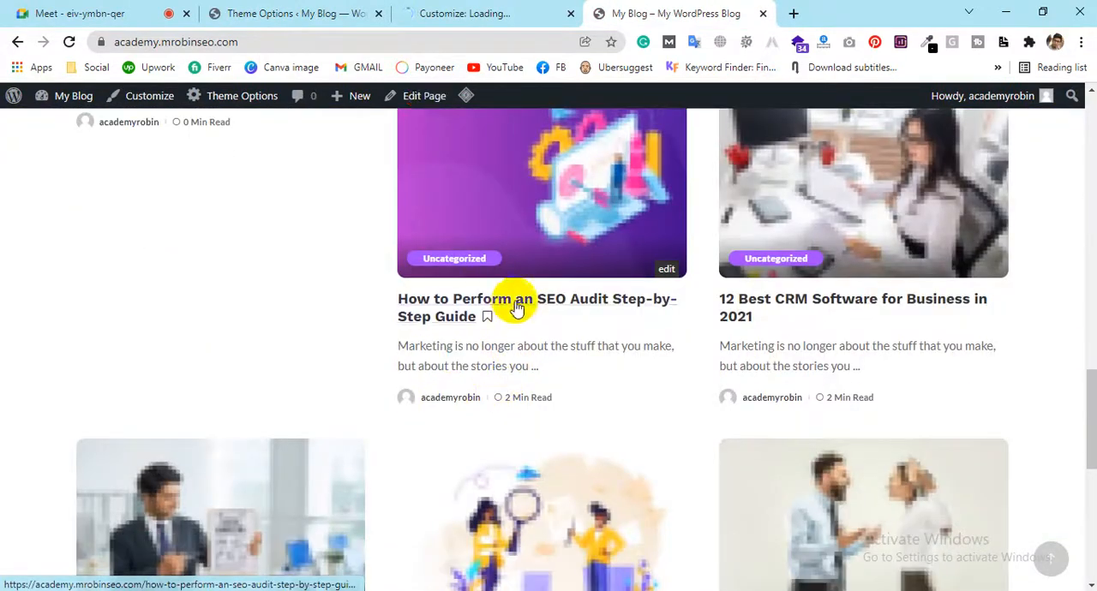
{"action": "scroll", "coordinate": [705, 294], "scroll_direction": "down", "scroll_amount": 4}
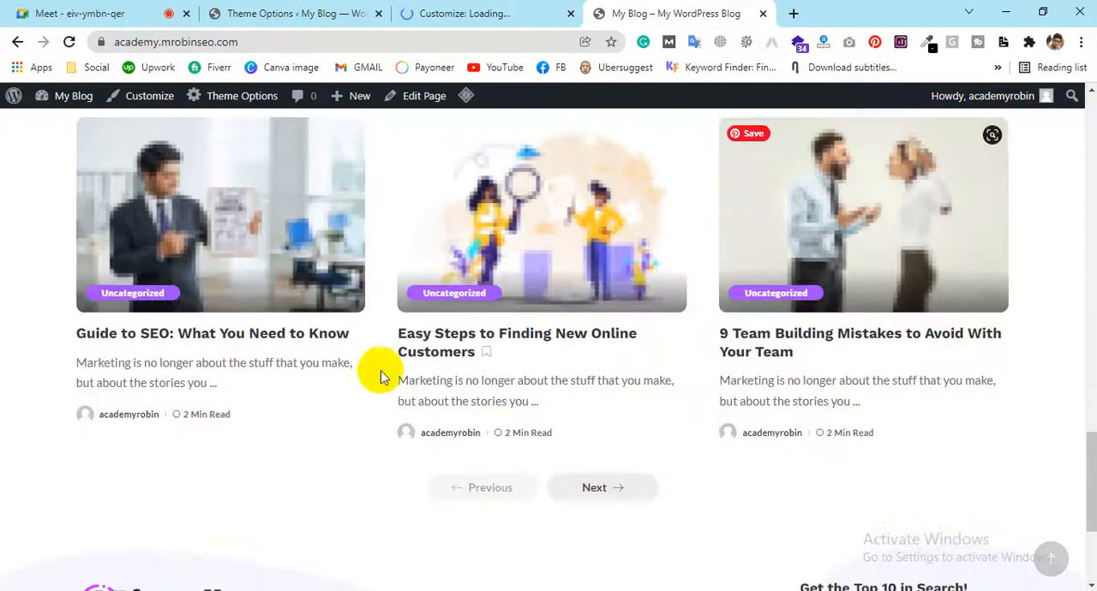
{"action": "scroll", "coordinate": [289, 343], "scroll_direction": "down", "scroll_amount": 3}
{"action": "scroll", "coordinate": [288, 343], "scroll_direction": "up", "scroll_amount": 3}
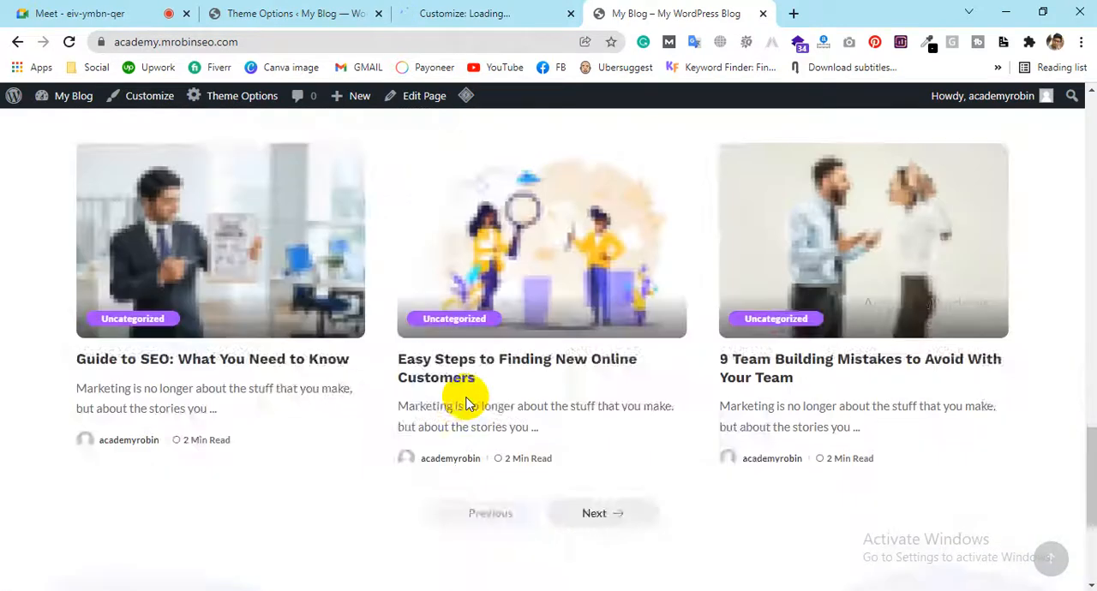
{"action": "scroll", "coordinate": [467, 403], "scroll_direction": "up", "scroll_amount": 10}
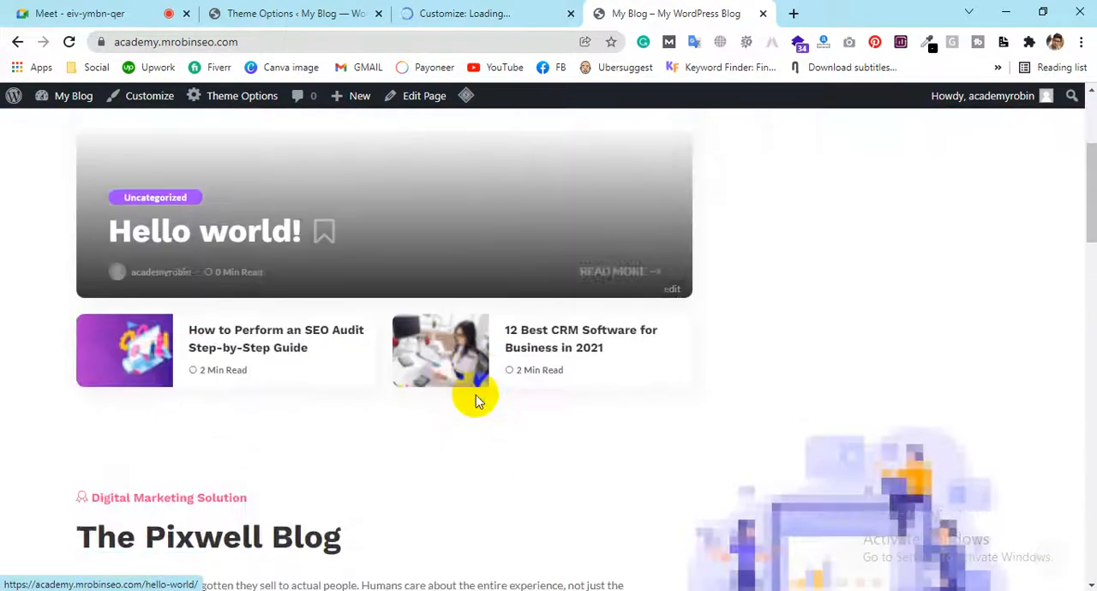
{"action": "scroll", "coordinate": [771, 325], "scroll_direction": "up", "scroll_amount": 1}
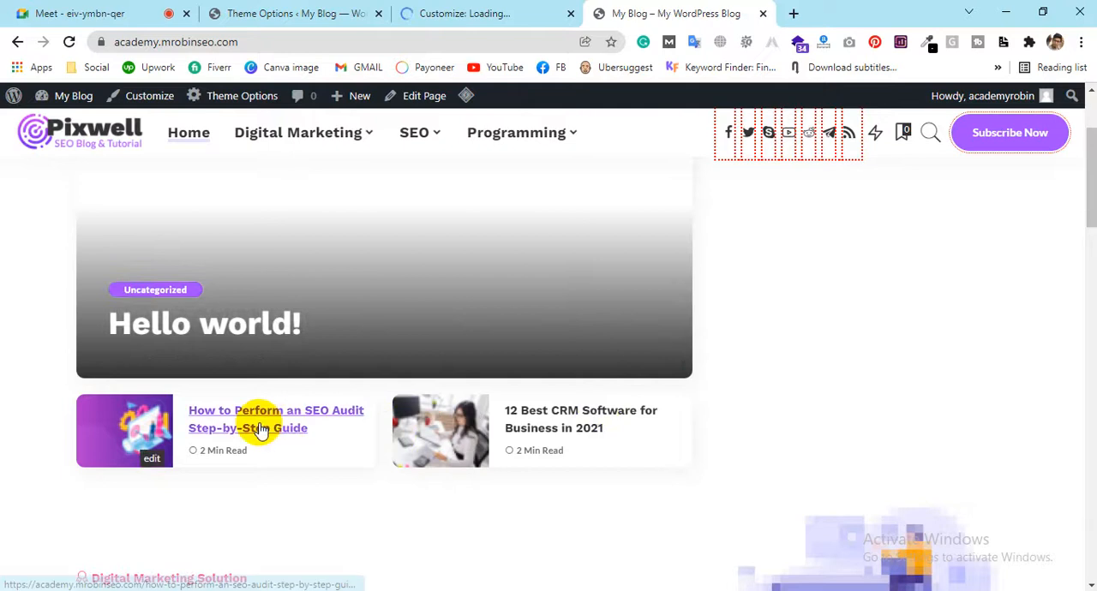
{"action": "scroll", "coordinate": [283, 424], "scroll_direction": "down", "scroll_amount": 1}
{"action": "scroll", "coordinate": [275, 420], "scroll_direction": "down", "scroll_amount": 1}
{"action": "scroll", "coordinate": [566, 163], "scroll_direction": "up", "scroll_amount": 2}
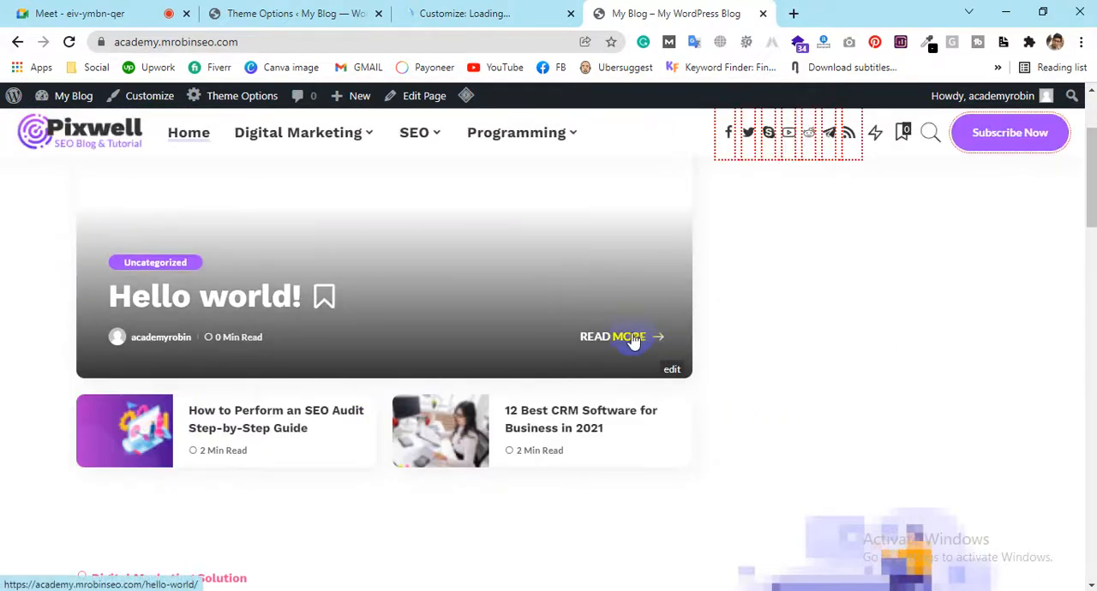
Return to the theme options and turn off the Read More Arrow Icon, leaving the mobile read more and excerpt settings as they are
{"action": "left_click", "coordinate": [272, 13]}
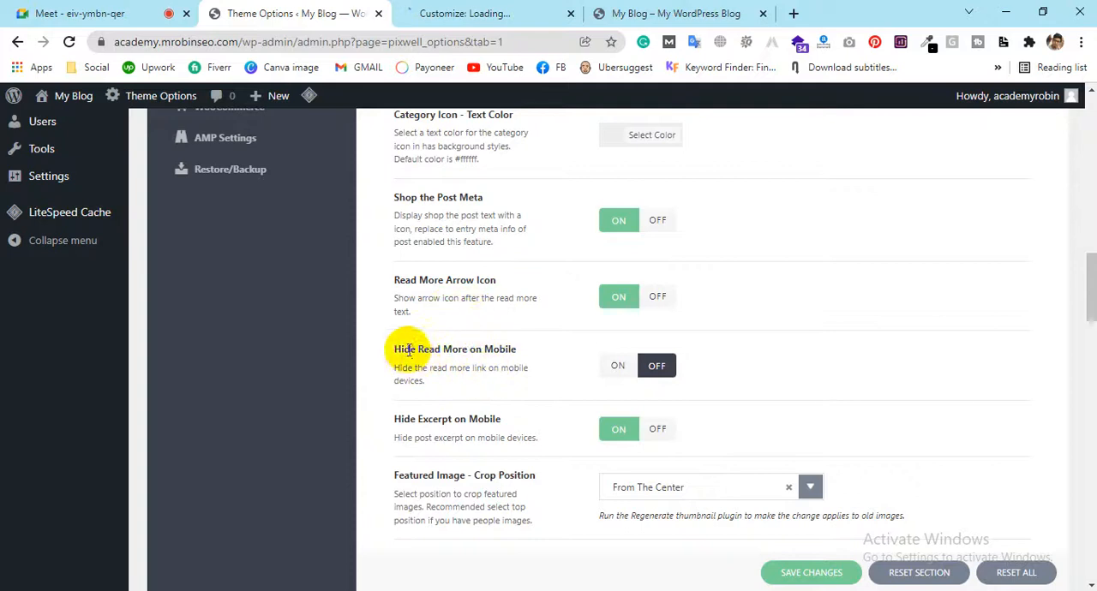
{"action": "left_click", "coordinate": [657, 297]}
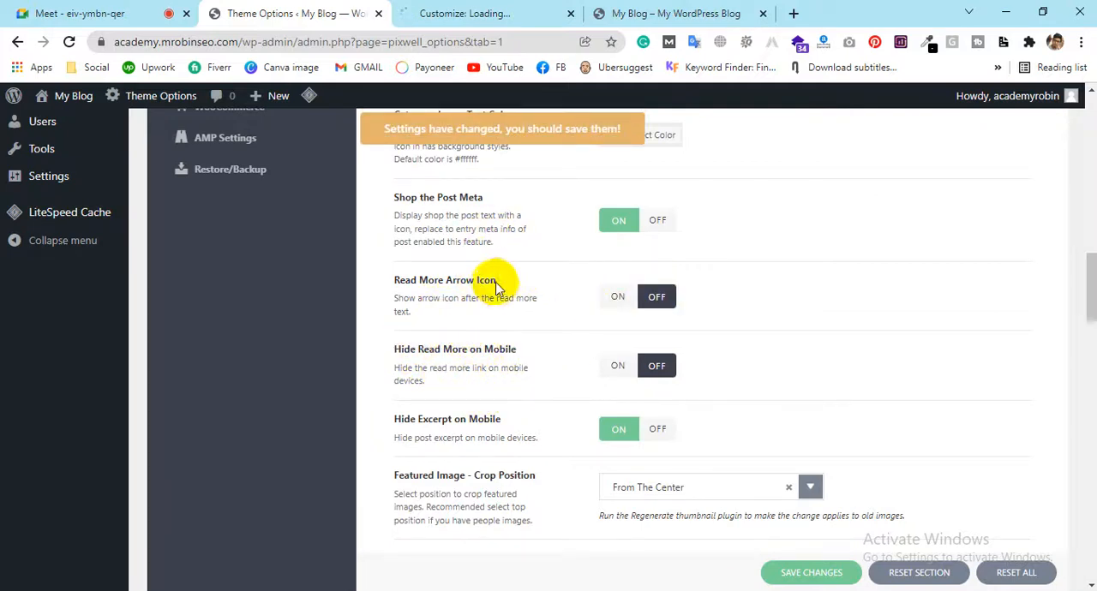
{"action": "left_click_drag", "start_coordinate": [403, 282], "coordinate": [392, 279]}
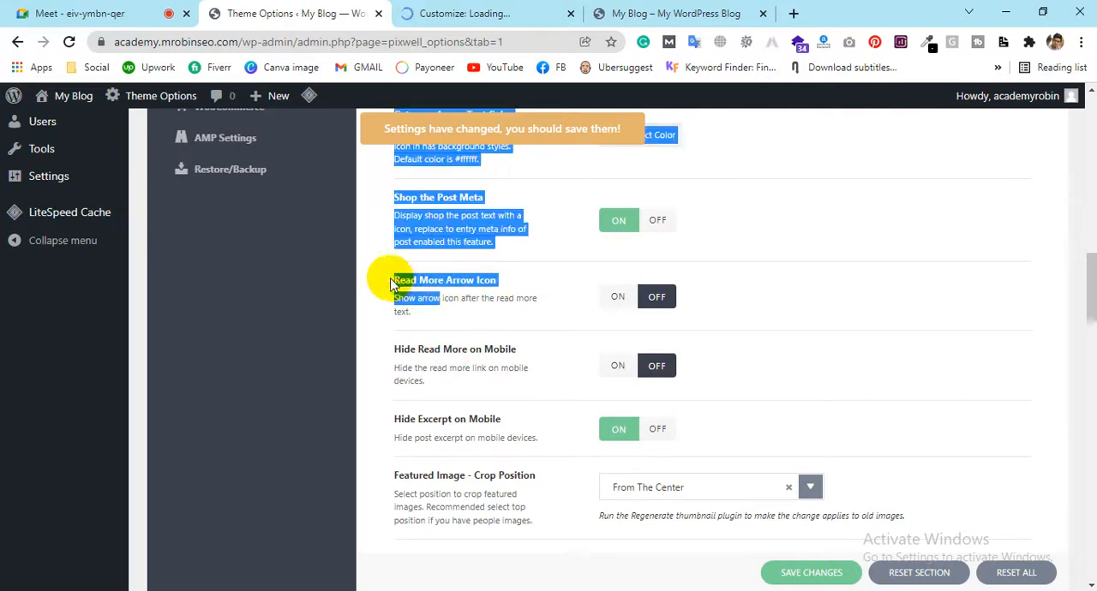
{"action": "left_click", "coordinate": [432, 316]}
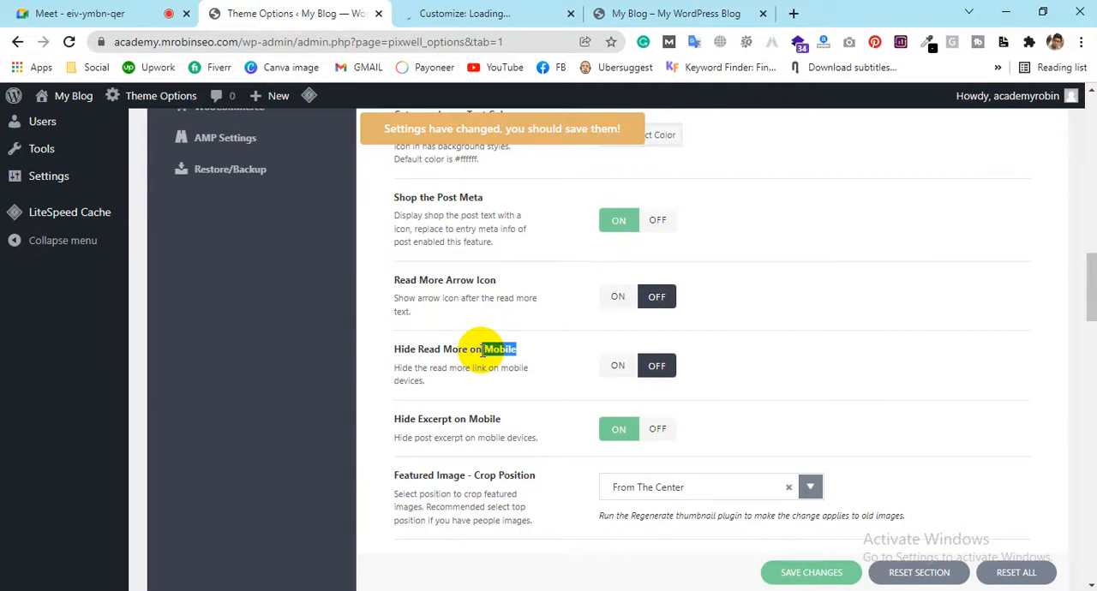
{"action": "scroll", "coordinate": [482, 351], "scroll_direction": "up", "scroll_amount": 1}
{"action": "scroll", "coordinate": [499, 462], "scroll_direction": "down", "scroll_amount": 2}
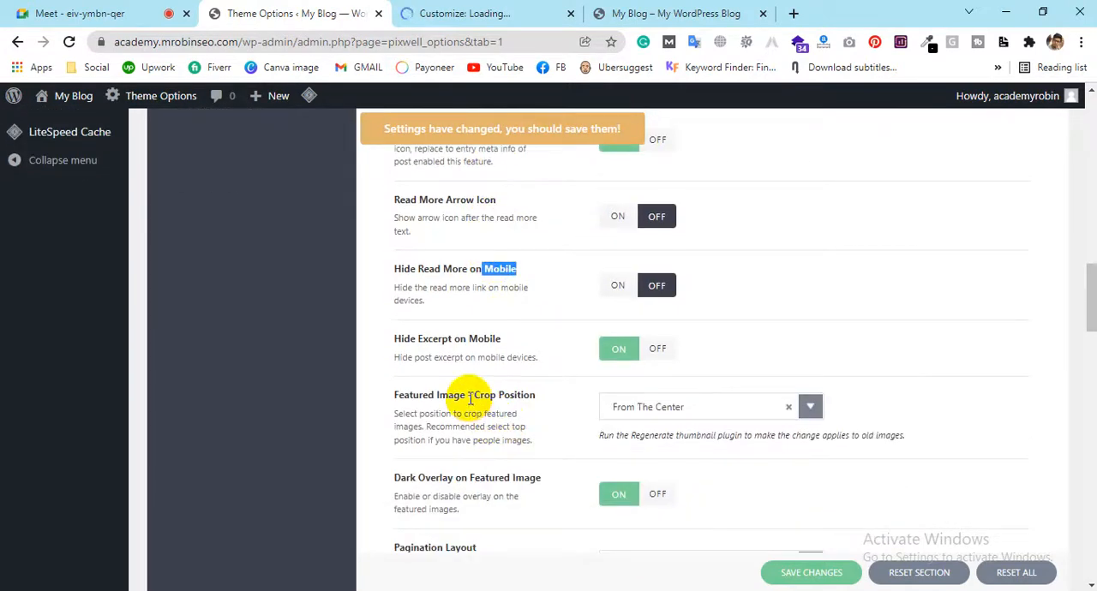
Open the post "Guide to SEO: What You Need to Know" from the blog's front page in a new browser tab and switch to it
{"action": "left_click", "coordinate": [658, 7]}
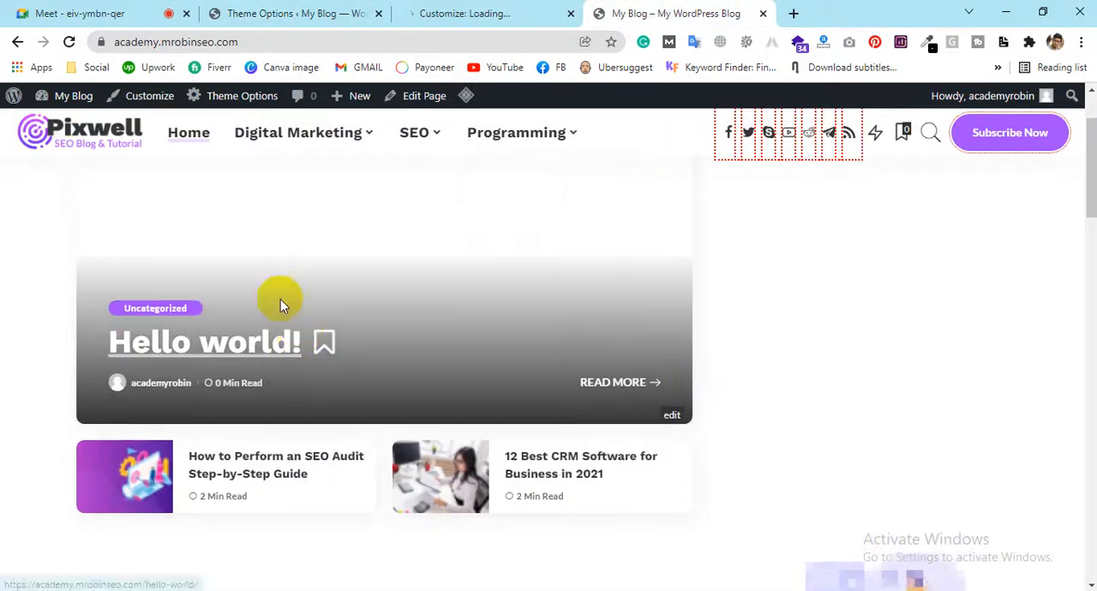
{"action": "scroll", "coordinate": [518, 278], "scroll_direction": "down", "scroll_amount": 10}
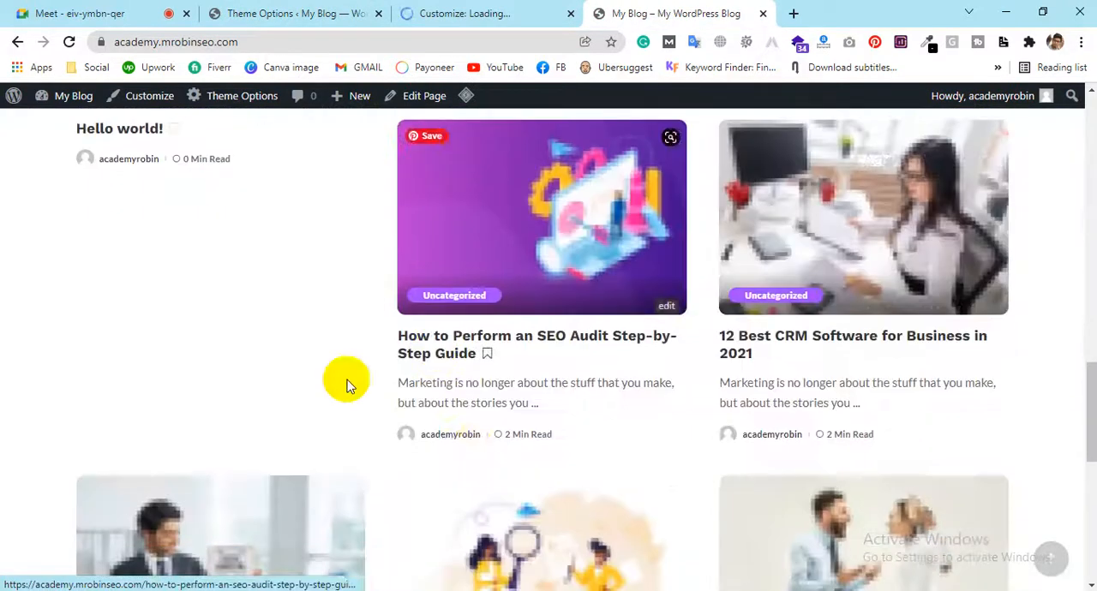
{"action": "scroll", "coordinate": [294, 512], "scroll_direction": "down", "scroll_amount": 3}
{"action": "right_click", "coordinate": [262, 444]}
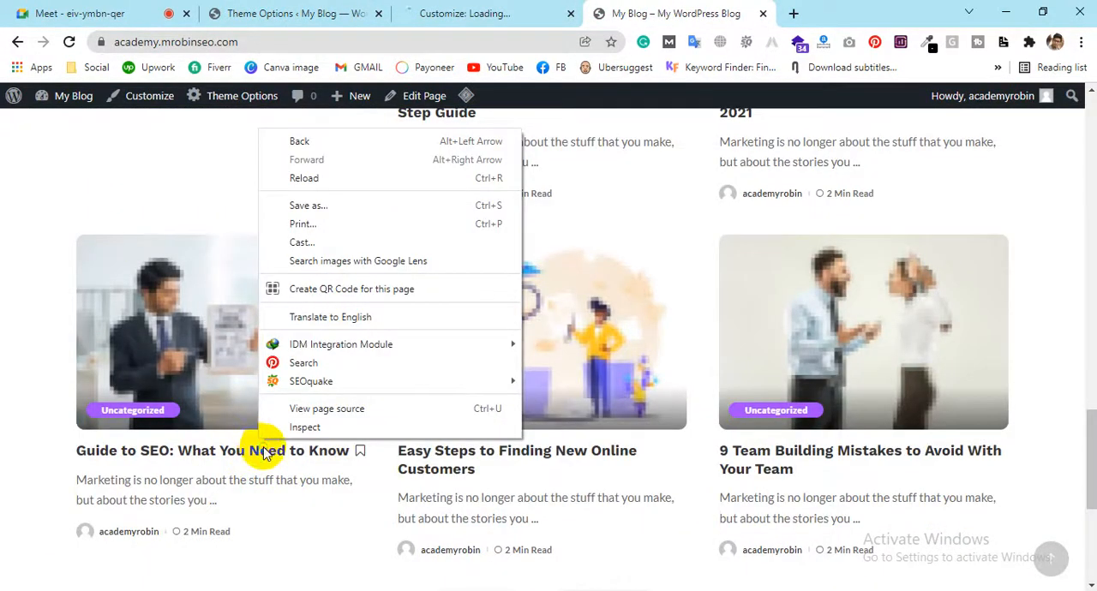
{"action": "right_click", "coordinate": [264, 449]}
{"action": "left_click", "coordinate": [363, 297]}
{"action": "left_click", "coordinate": [754, 10]}
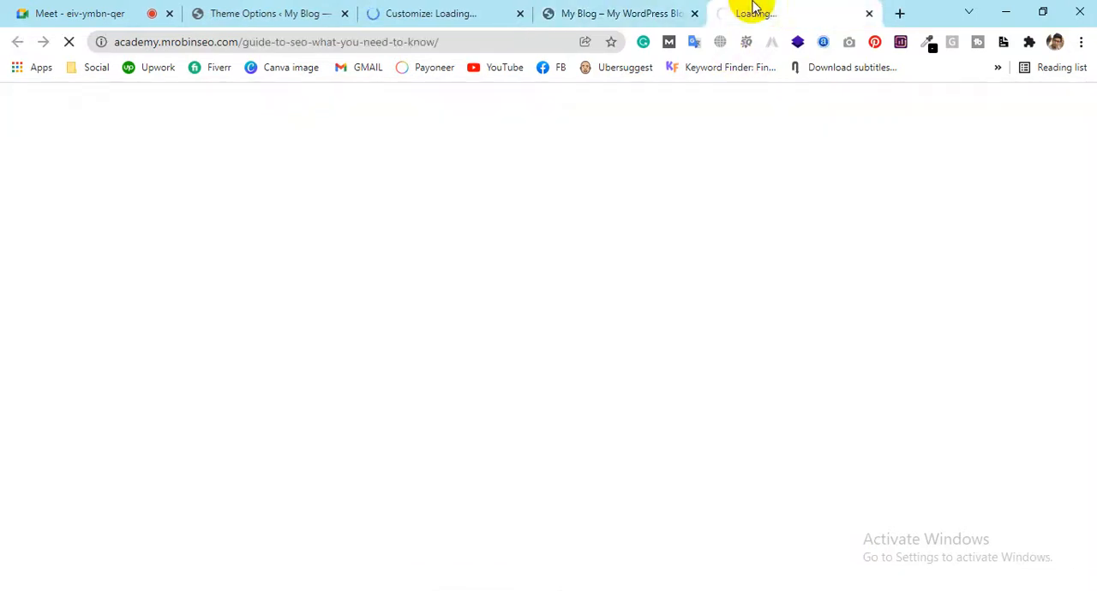
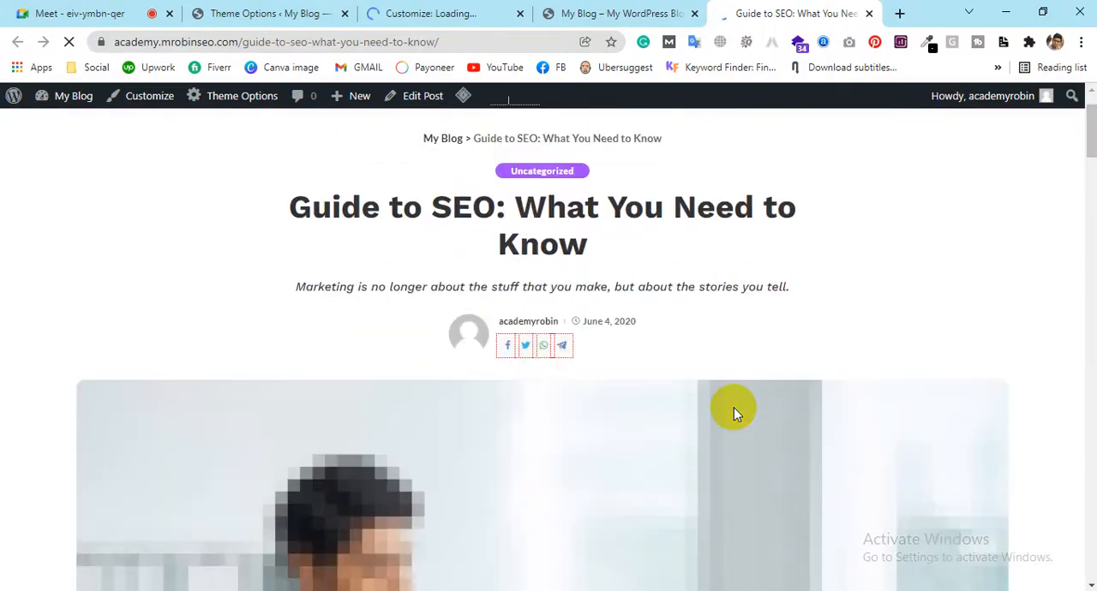
Look over the post's featured image and review the Featured Image - Crop Position choices in the theme options
{"action": "scroll", "coordinate": [733, 409], "scroll_direction": "down", "scroll_amount": 4}
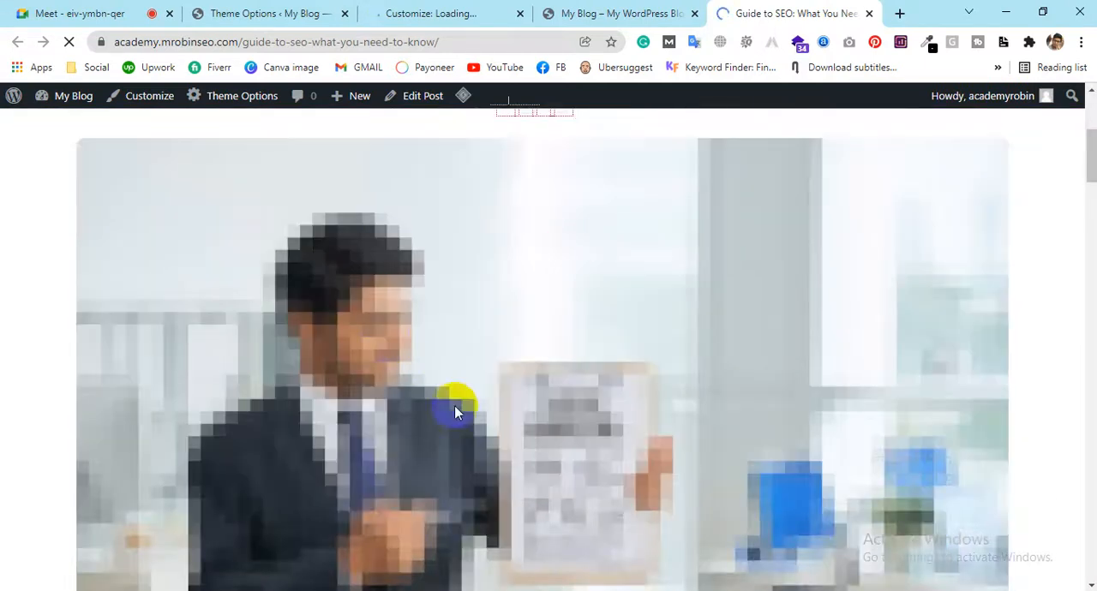
{"action": "scroll", "coordinate": [439, 430], "scroll_direction": "up", "scroll_amount": 3}
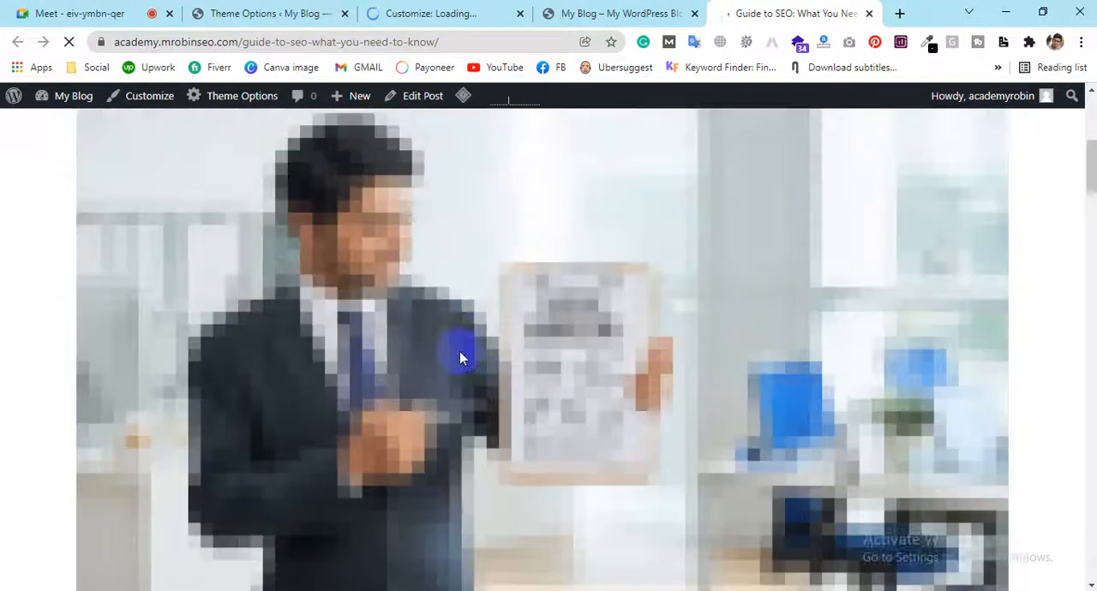
{"action": "left_click", "coordinate": [281, 13]}
{"action": "scroll", "coordinate": [910, 326], "scroll_direction": "down", "scroll_amount": 2}
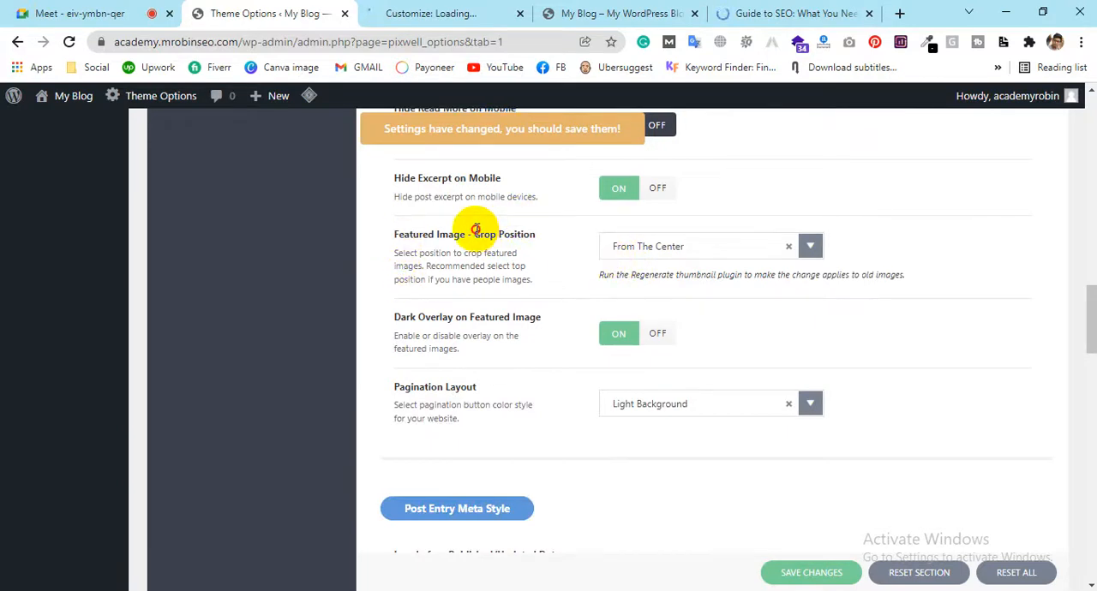
{"action": "left_click_drag", "start_coordinate": [475, 230], "coordinate": [524, 236]}
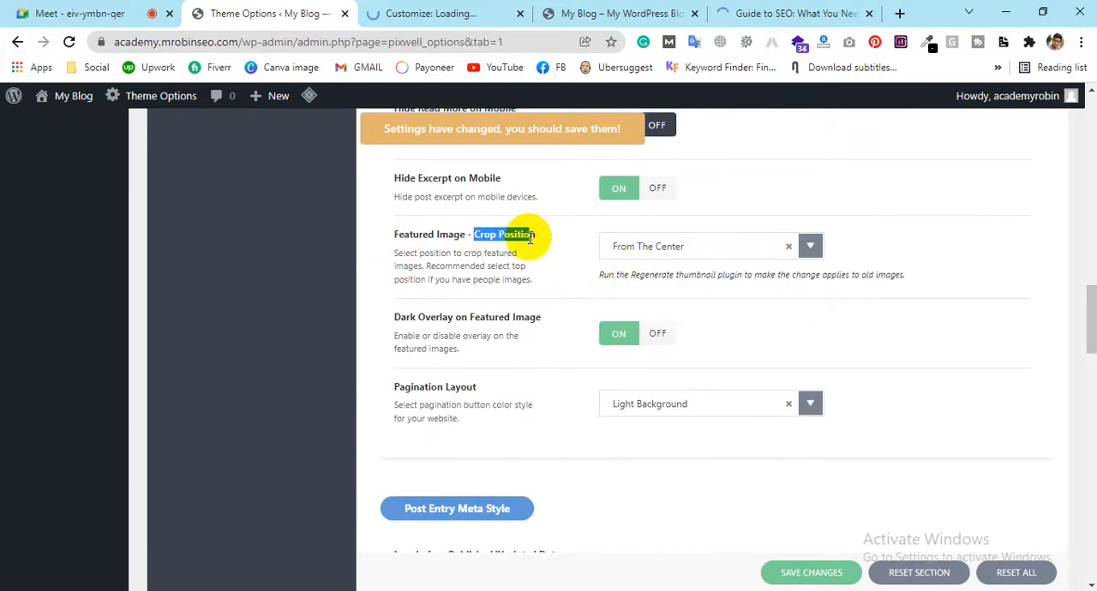
{"action": "left_click", "coordinate": [696, 248]}
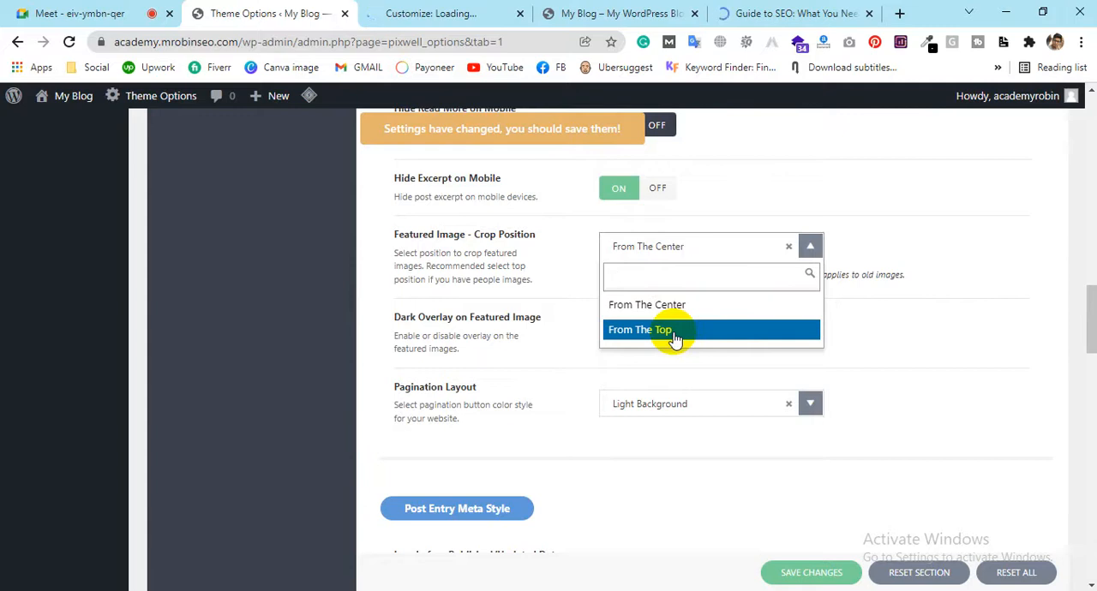
{"action": "left_click", "coordinate": [467, 332]}
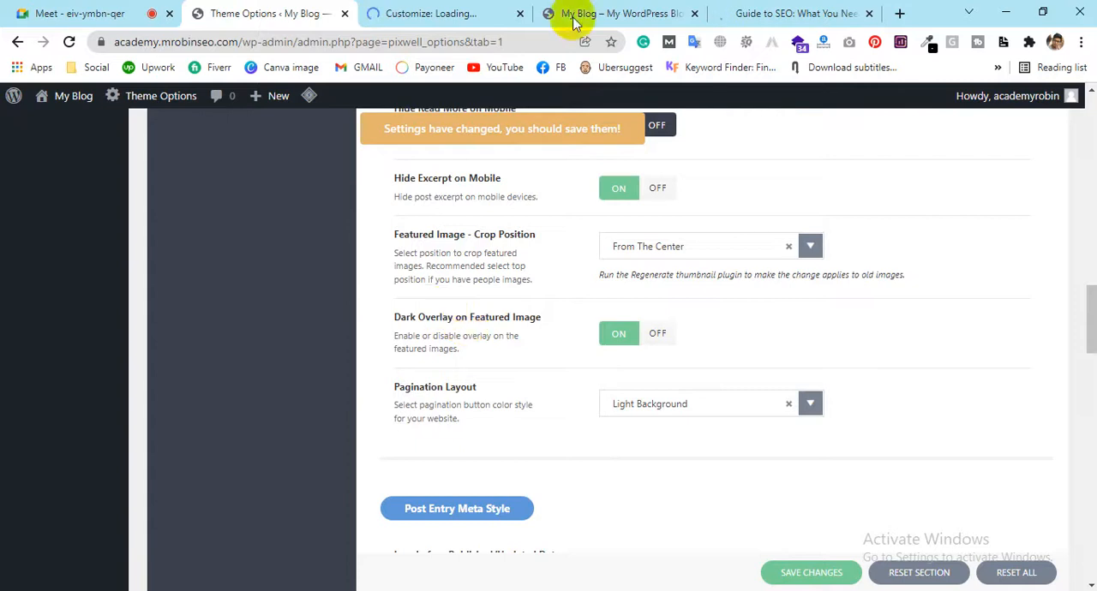
Check the post's featured image again and review the Pagination Layout choices in the theme options
{"action": "left_click", "coordinate": [801, 12]}
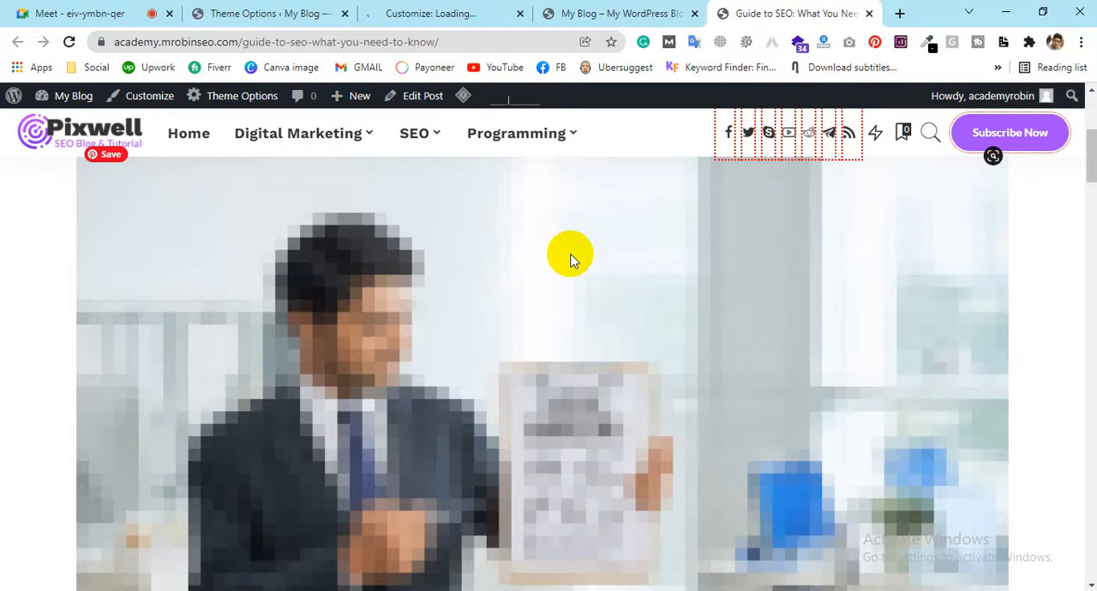
{"action": "left_click", "coordinate": [228, 10]}
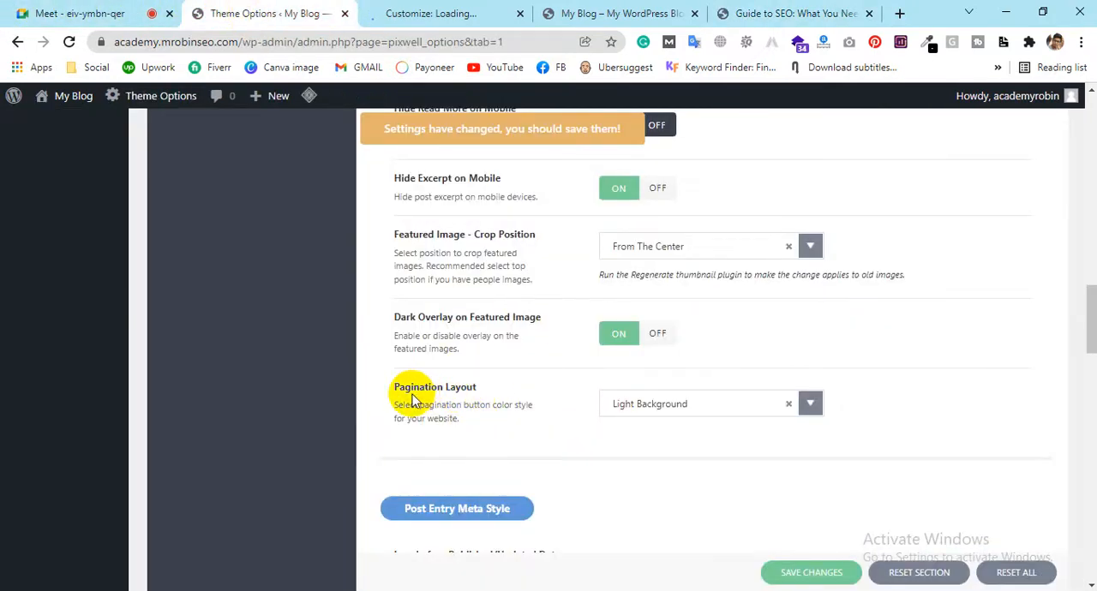
{"action": "left_click", "coordinate": [656, 405]}
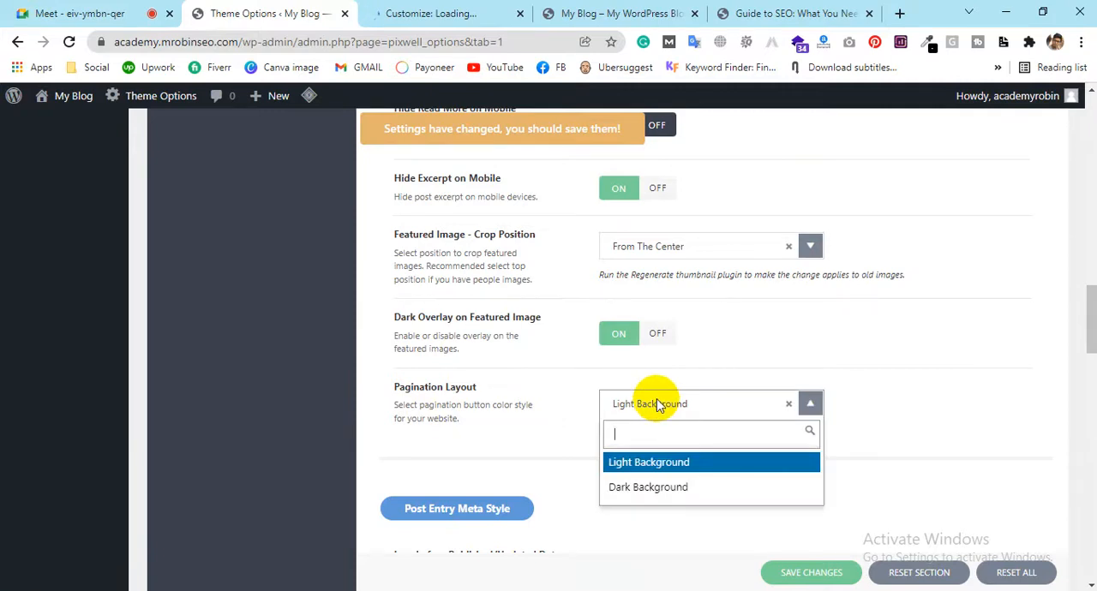
{"action": "left_click", "coordinate": [642, 521]}
Go to the Post Entry Meta Style settings and examine the date and its clock icon in the post's header
{"action": "scroll", "coordinate": [603, 463], "scroll_direction": "down", "scroll_amount": 2}
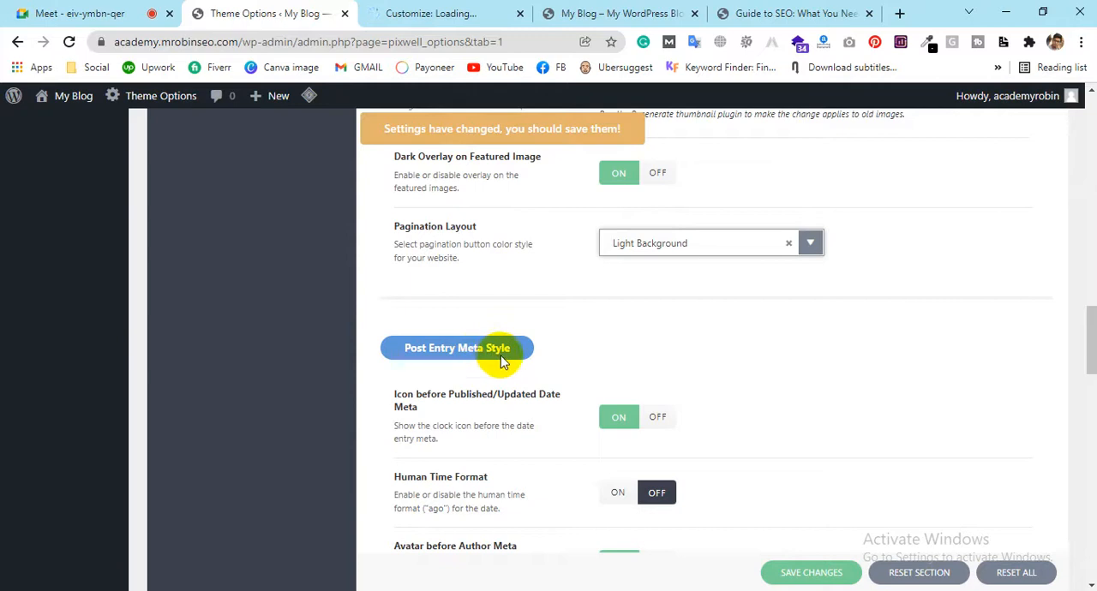
{"action": "scroll", "coordinate": [502, 353], "scroll_direction": "down", "scroll_amount": 1}
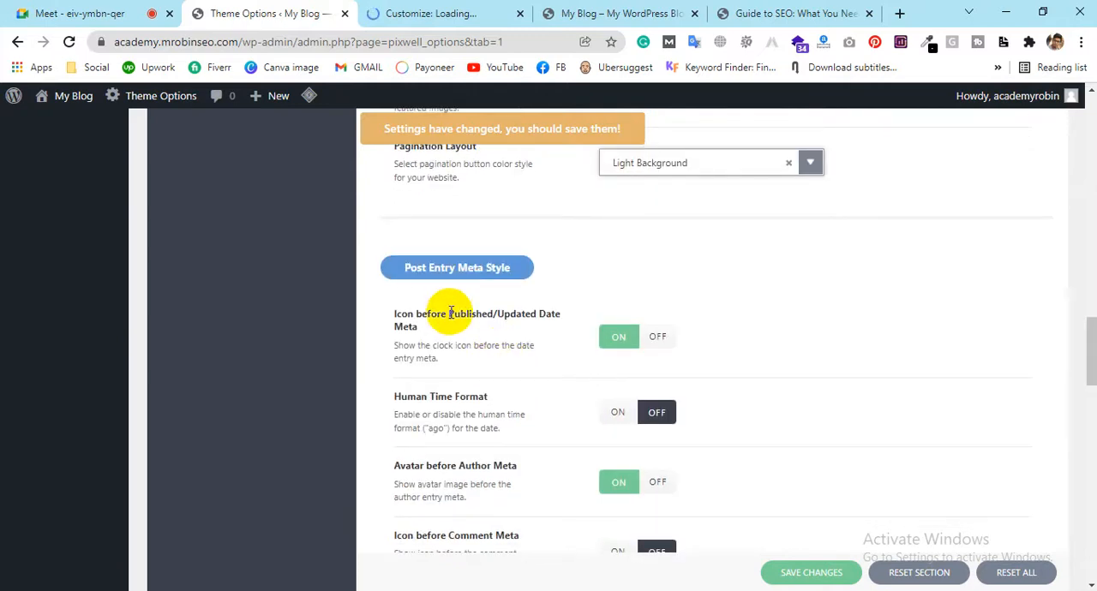
{"action": "left_click", "coordinate": [784, 12]}
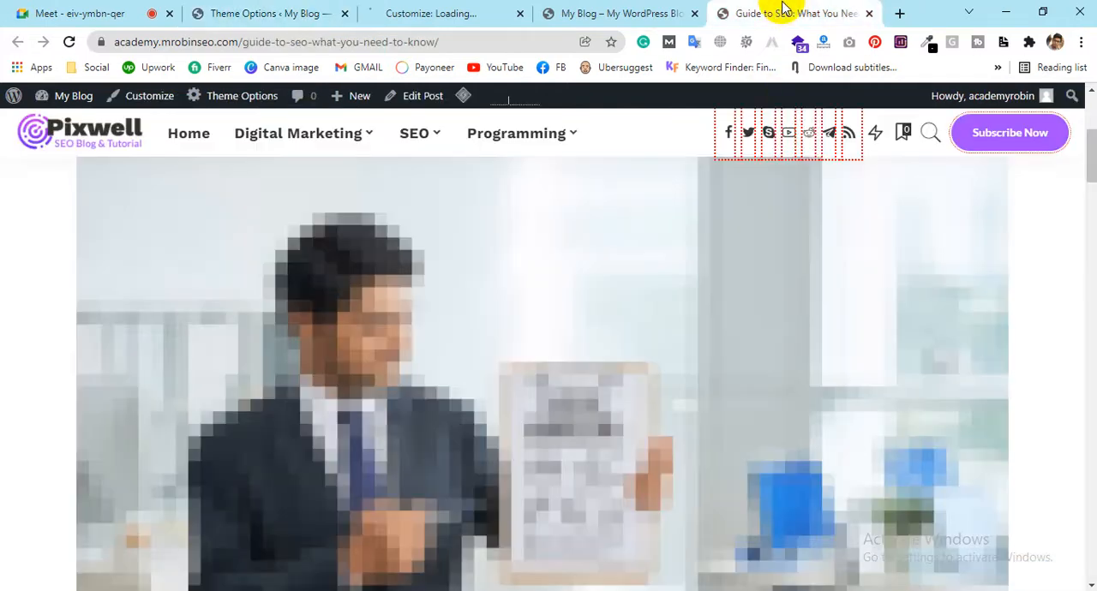
{"action": "scroll", "coordinate": [602, 442], "scroll_direction": "up", "scroll_amount": 3}
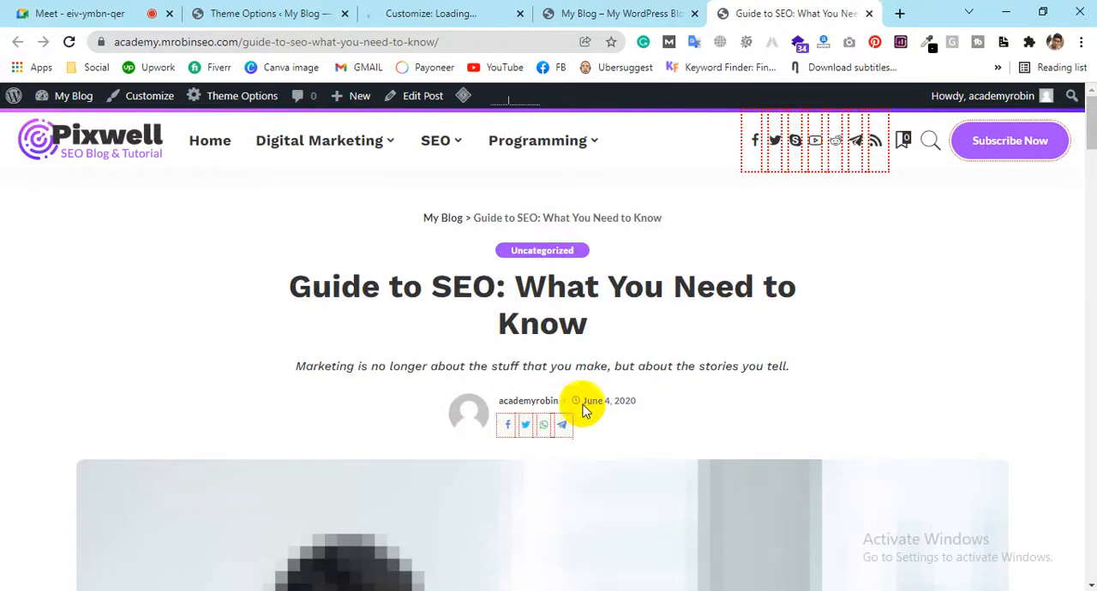
{"action": "left_click_drag", "start_coordinate": [581, 405], "coordinate": [645, 406]}
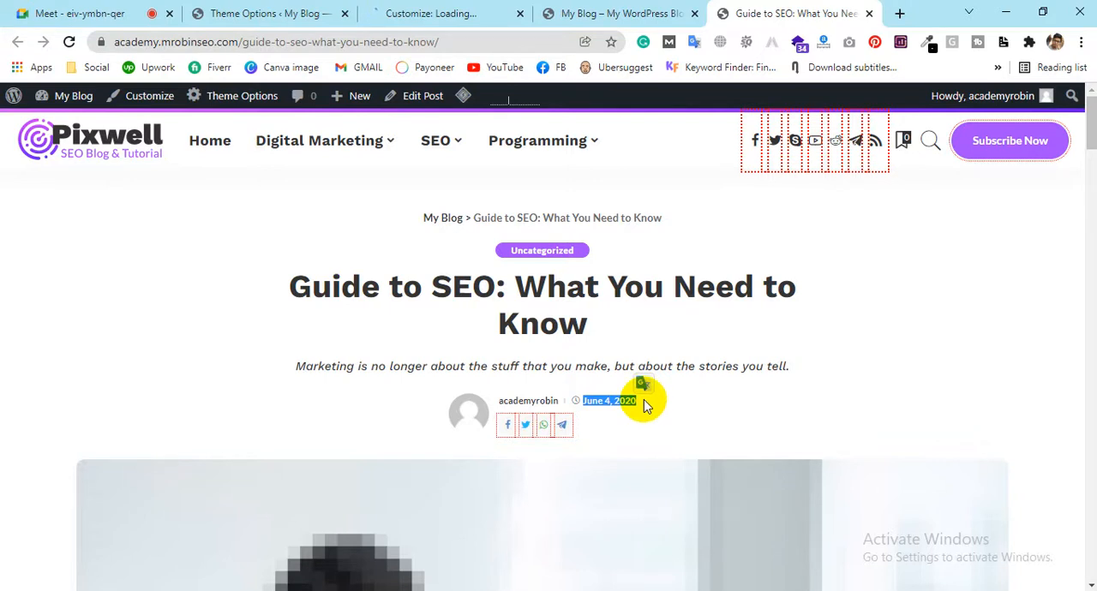
Turn on Human Time Format in the Post Entry Meta Style settings and read its "ago" description
{"action": "left_click", "coordinate": [270, 13]}
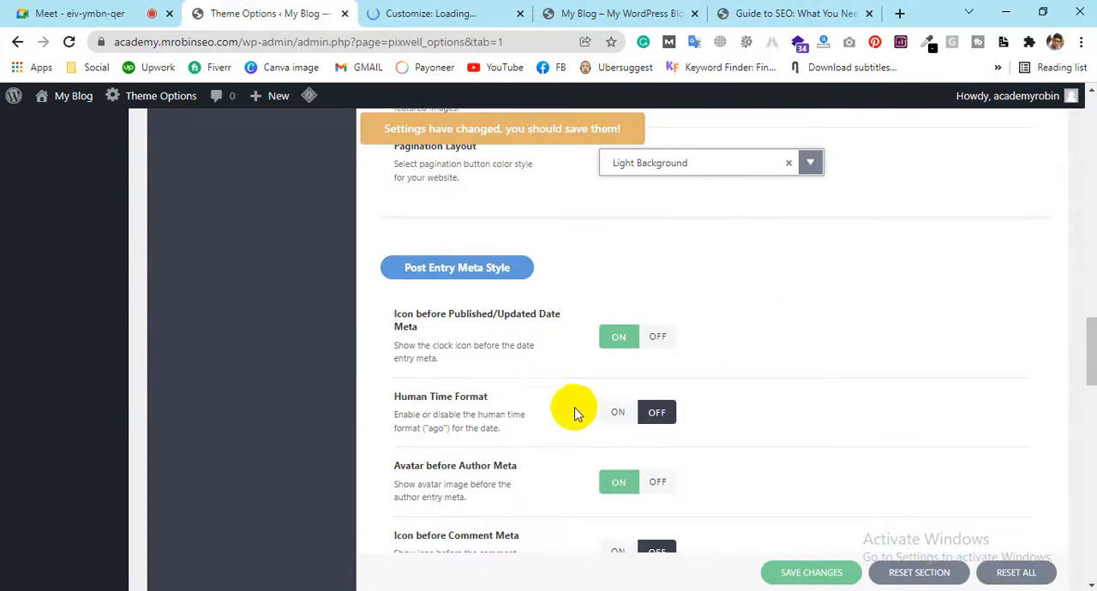
{"action": "left_click", "coordinate": [617, 412]}
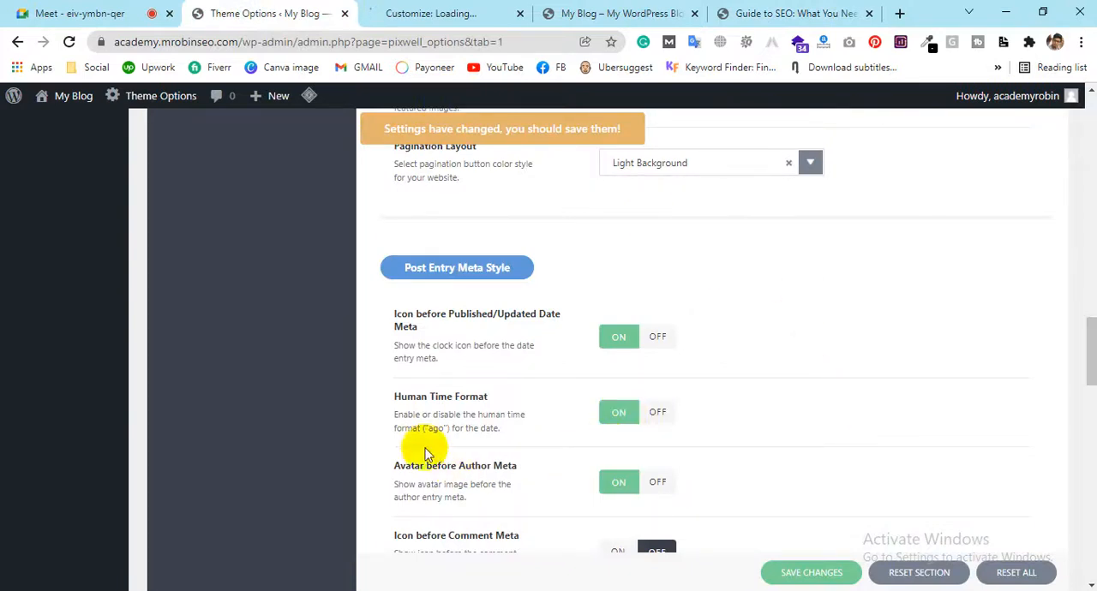
{"action": "left_click_drag", "start_coordinate": [399, 396], "coordinate": [469, 401]}
{"action": "left_click", "coordinate": [470, 413]}
{"action": "left_click_drag", "start_coordinate": [423, 427], "coordinate": [447, 427]}
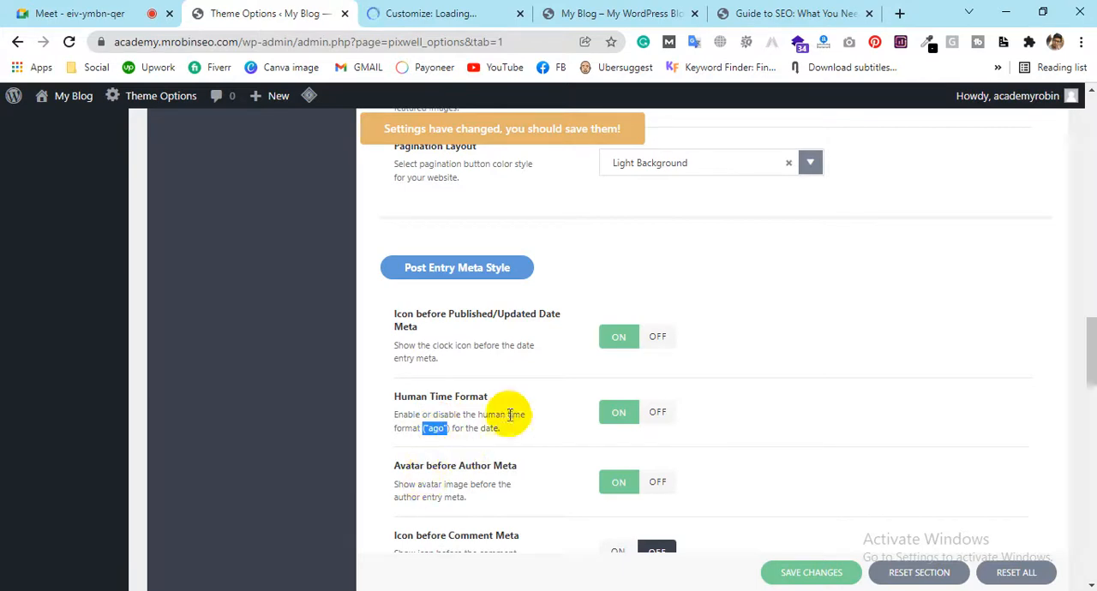
Review the Avatar before Author Meta setting and examine the author avatar in the post's header
{"action": "scroll", "coordinate": [458, 428], "scroll_direction": "down", "scroll_amount": 1}
{"action": "left_click_drag", "start_coordinate": [516, 385], "coordinate": [399, 385]}
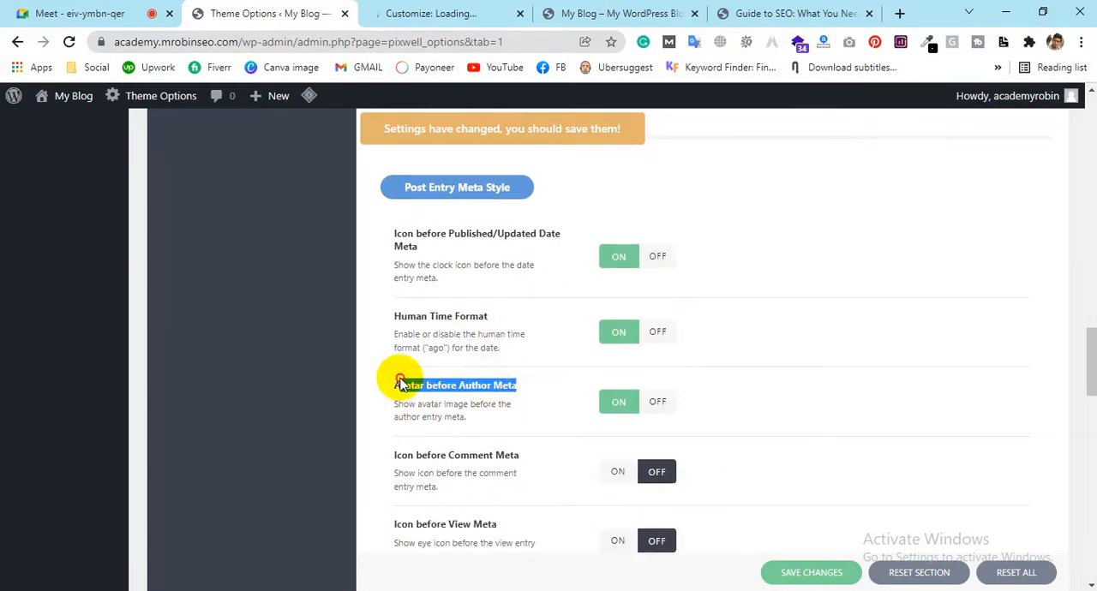
{"action": "left_click", "coordinate": [728, 13]}
{"action": "scroll", "coordinate": [502, 428], "scroll_direction": "down", "scroll_amount": 2}
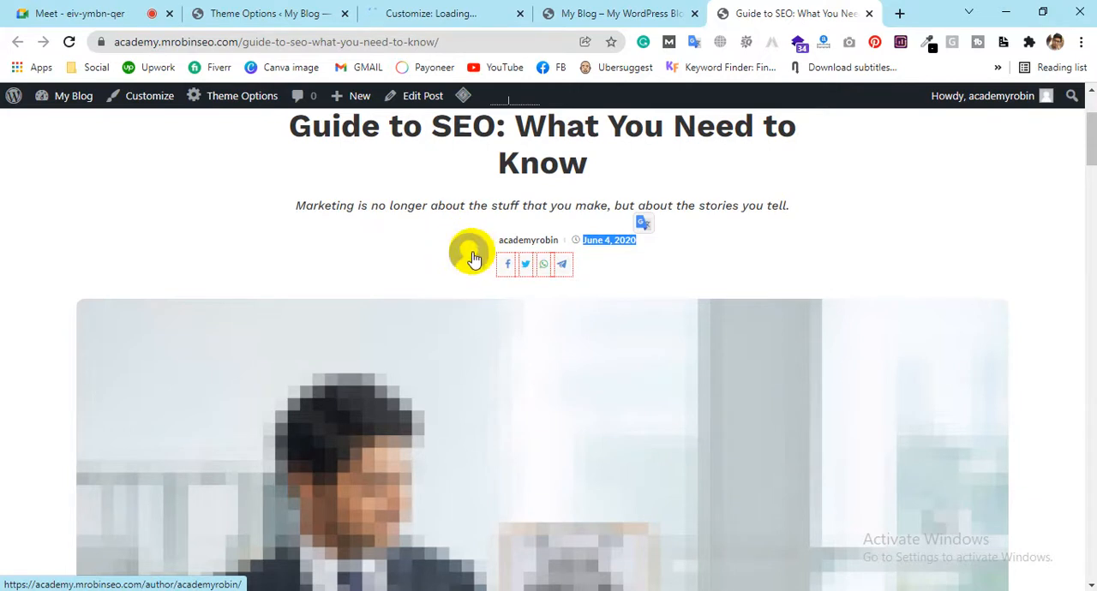
Try switching off Avatar before Author Meta, Human Time Format and the published date icon, and turn the latter two back on
{"action": "left_click", "coordinate": [289, 12]}
{"action": "scroll", "coordinate": [652, 543], "scroll_direction": "down", "scroll_amount": 1}
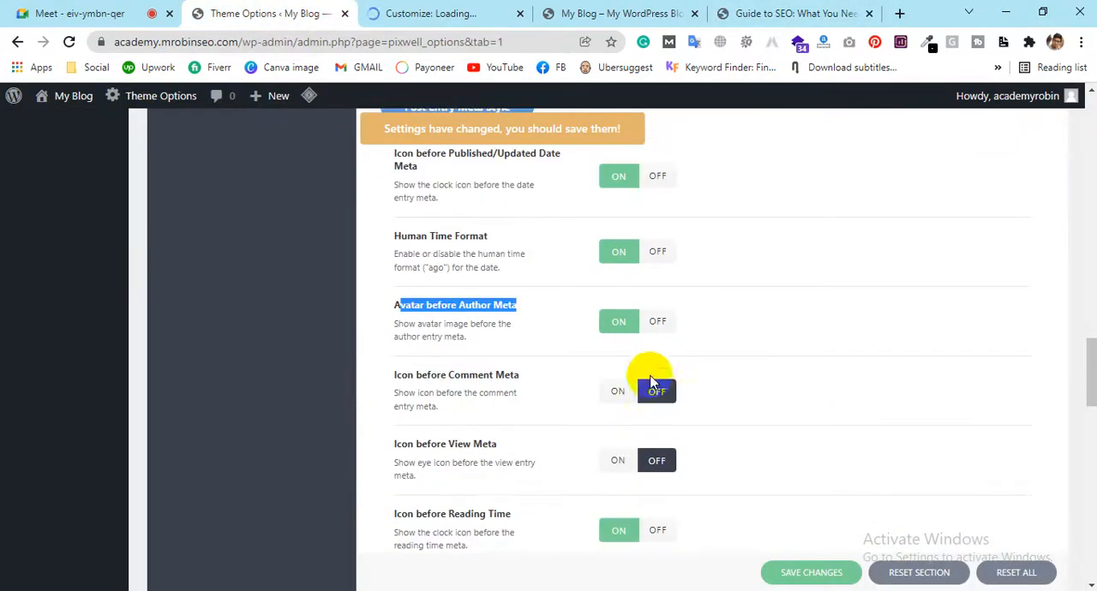
{"action": "left_click", "coordinate": [655, 324]}
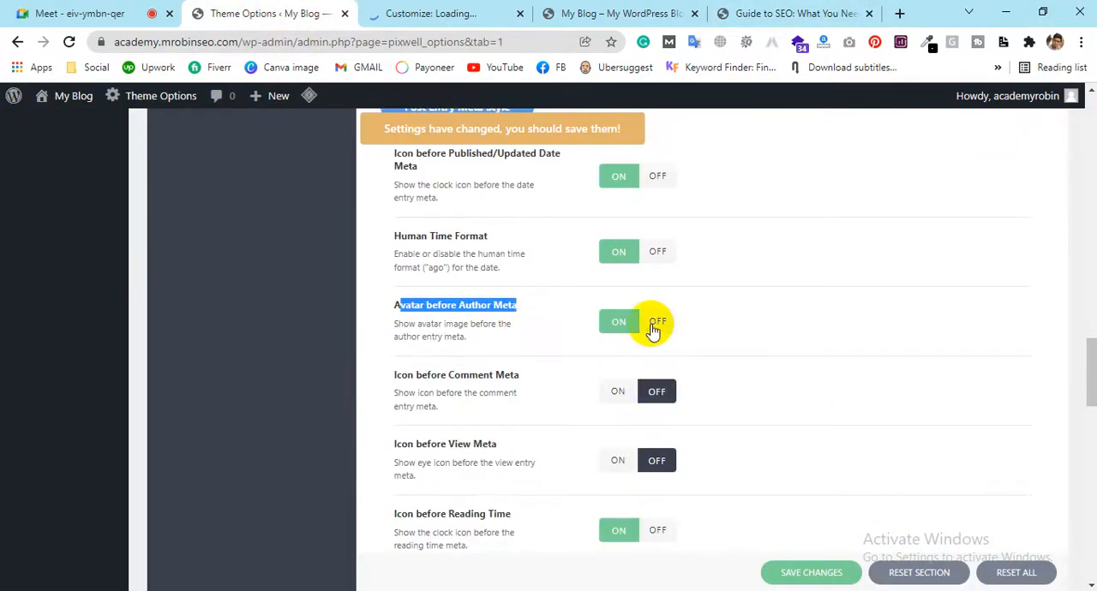
{"action": "left_click", "coordinate": [656, 251]}
{"action": "left_click", "coordinate": [668, 174]}
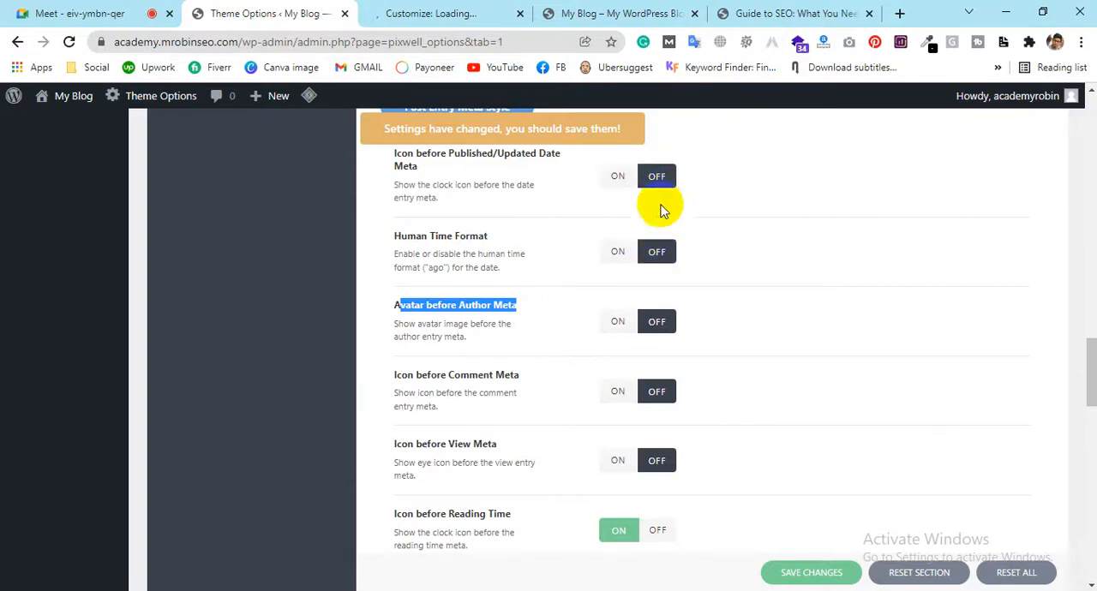
{"action": "left_click", "coordinate": [620, 252]}
{"action": "left_click", "coordinate": [619, 180]}
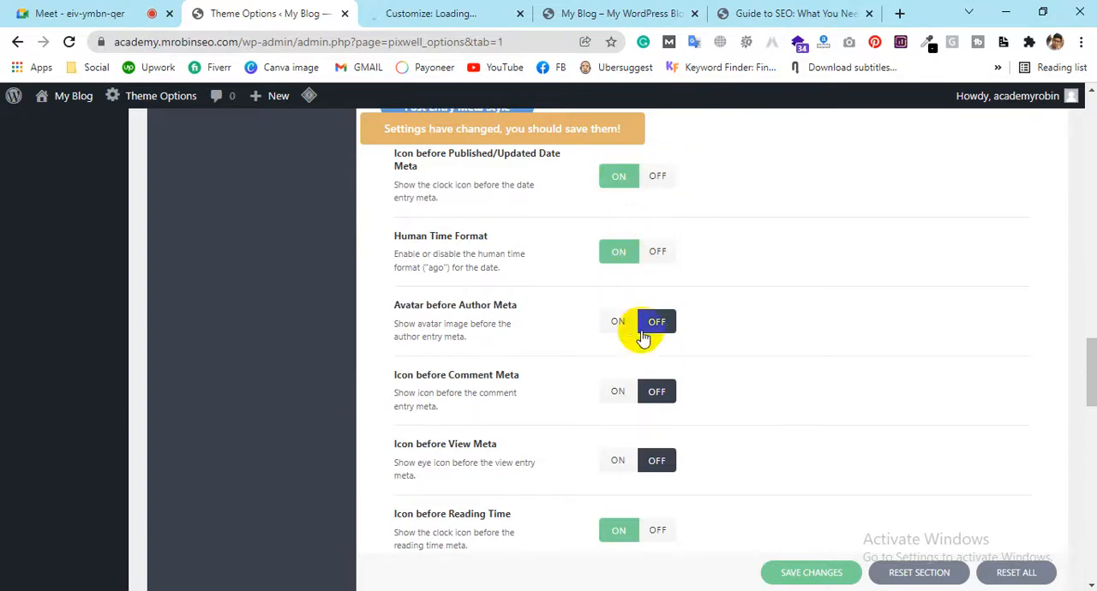
Turn on Avatar before Author Meta, and turn off Human Time Format and Icon before Published/Updated Date Meta
{"action": "left_click", "coordinate": [630, 322]}
{"action": "left_click", "coordinate": [661, 251]}
{"action": "left_click", "coordinate": [666, 180]}
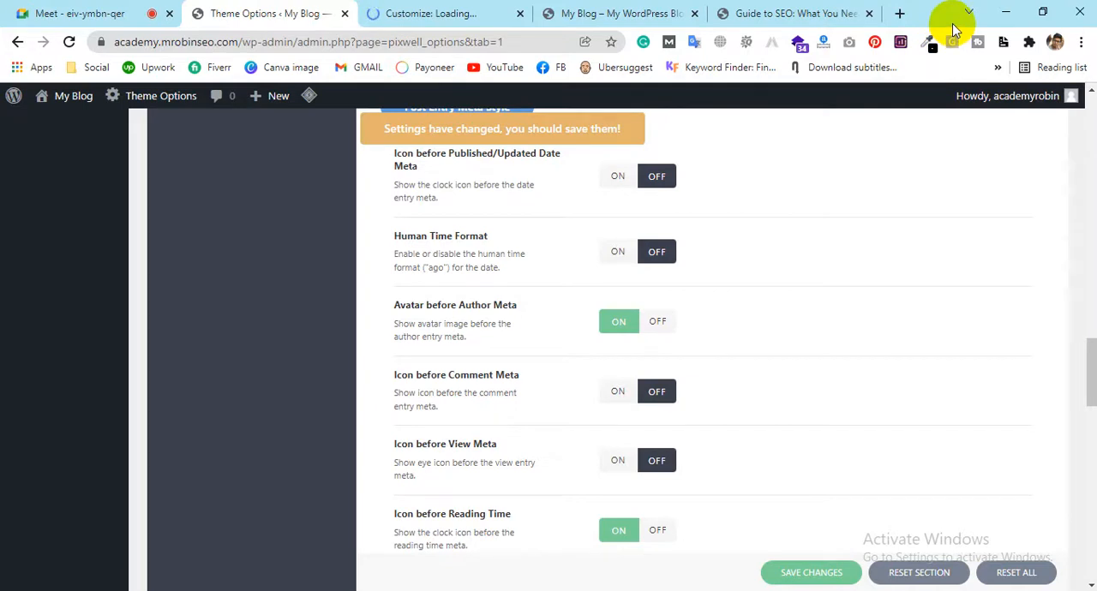
Review the reading time, Custom Entry Meta, Post Format Icons and Slider Settings options in the theme options
{"action": "scroll", "coordinate": [879, 420], "scroll_direction": "down", "scroll_amount": 3}
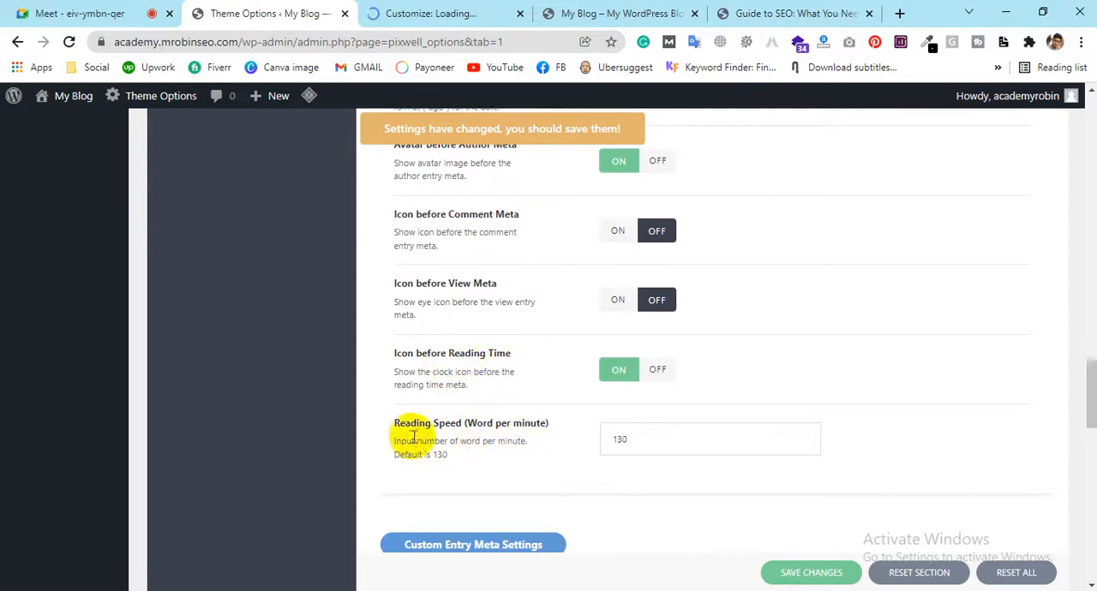
{"action": "scroll", "coordinate": [537, 431], "scroll_direction": "down", "scroll_amount": 1}
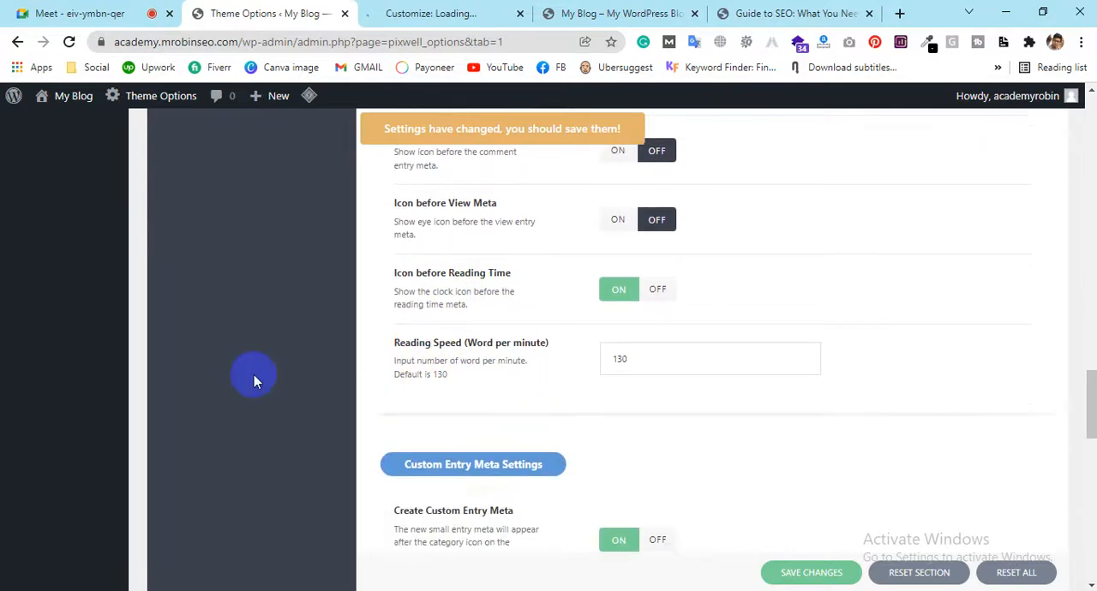
{"action": "scroll", "coordinate": [519, 360], "scroll_direction": "down", "scroll_amount": 2}
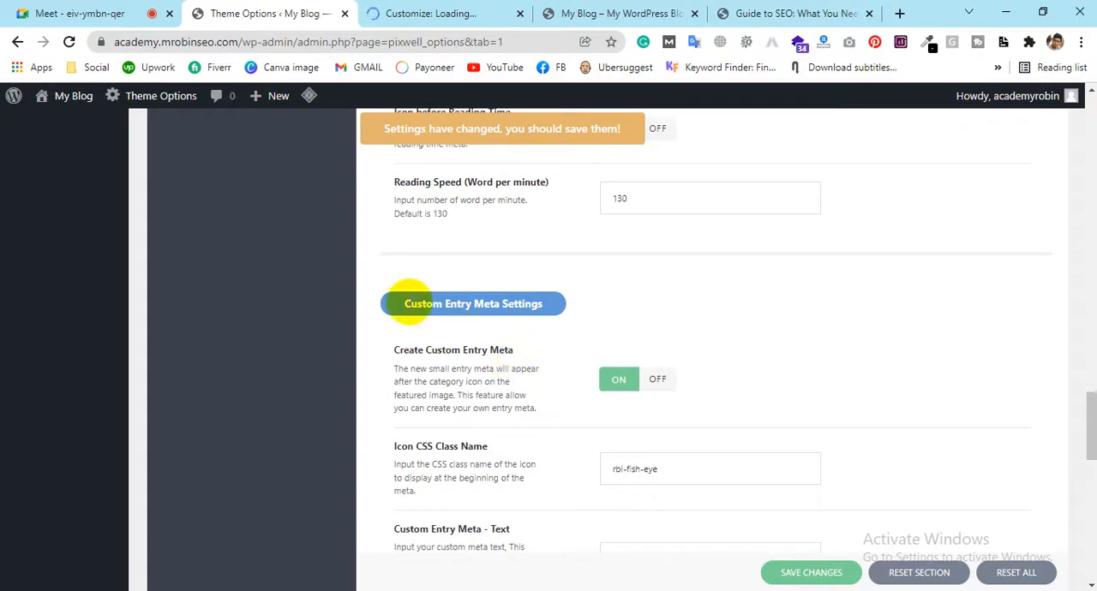
{"action": "scroll", "coordinate": [466, 370], "scroll_direction": "down", "scroll_amount": 3}
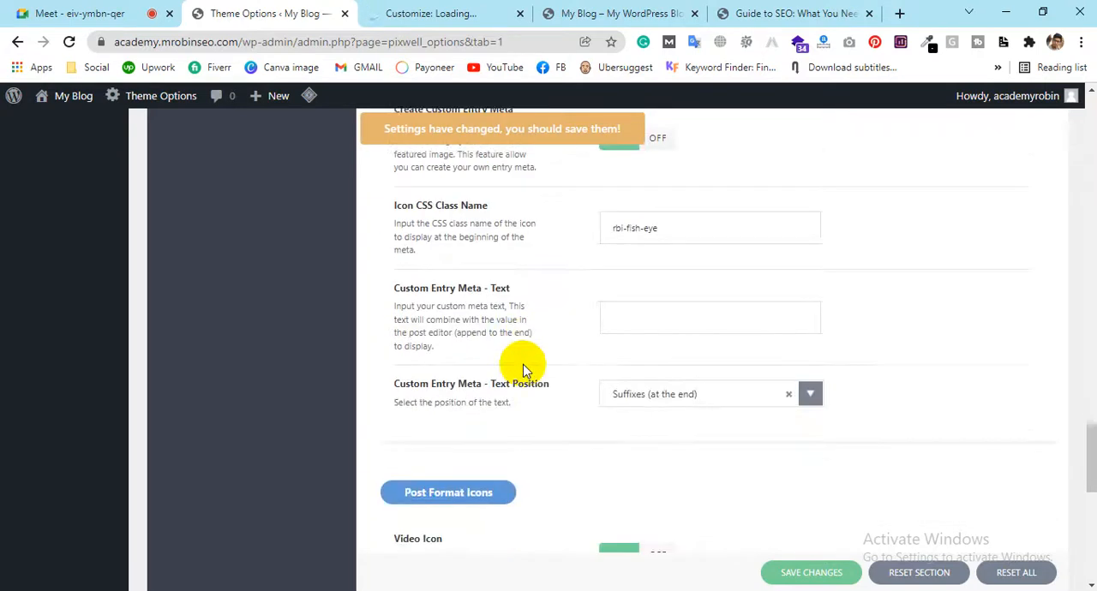
{"action": "scroll", "coordinate": [502, 314], "scroll_direction": "down", "scroll_amount": 5}
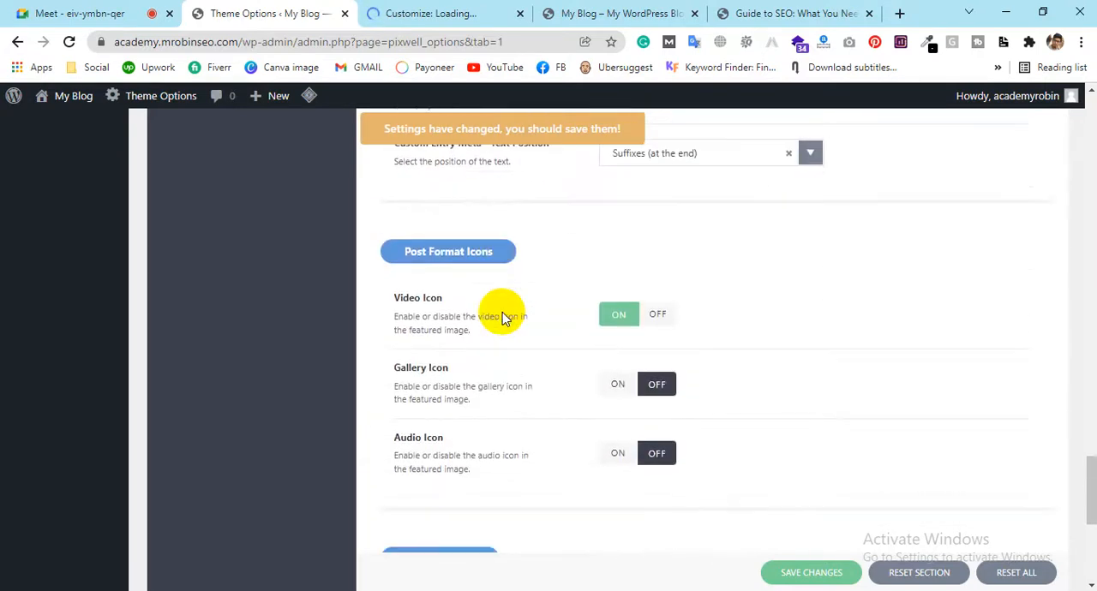
{"action": "scroll", "coordinate": [502, 314], "scroll_direction": "down", "scroll_amount": 2}
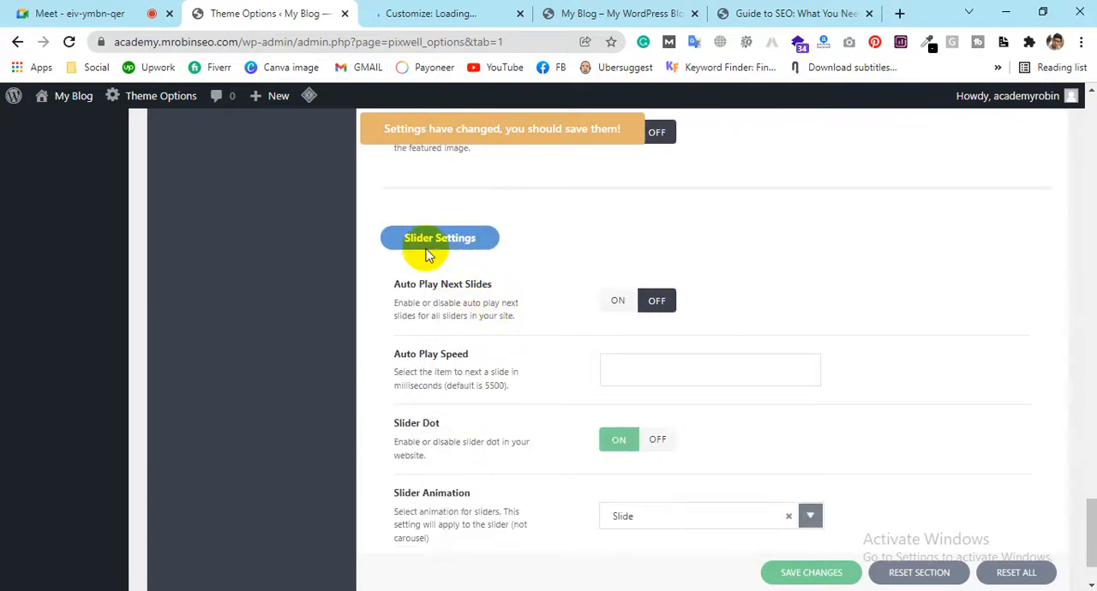
Examine the featured post area at the top of the blog's front page and return to the Slider Settings
{"action": "left_click", "coordinate": [710, 12]}
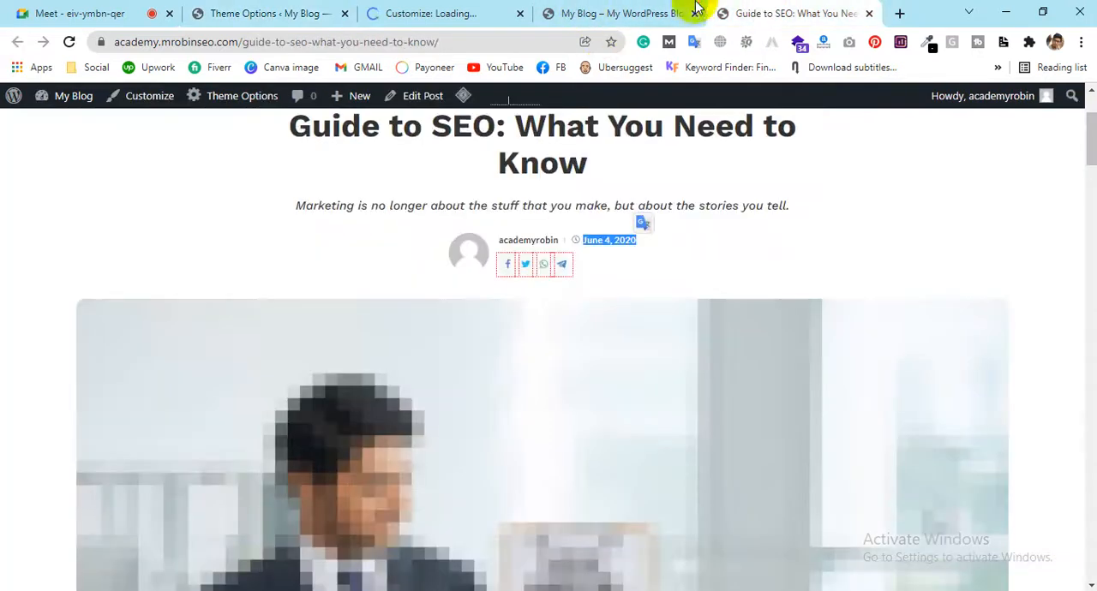
{"action": "left_click", "coordinate": [602, 19]}
{"action": "scroll", "coordinate": [519, 294], "scroll_direction": "up", "scroll_amount": 15}
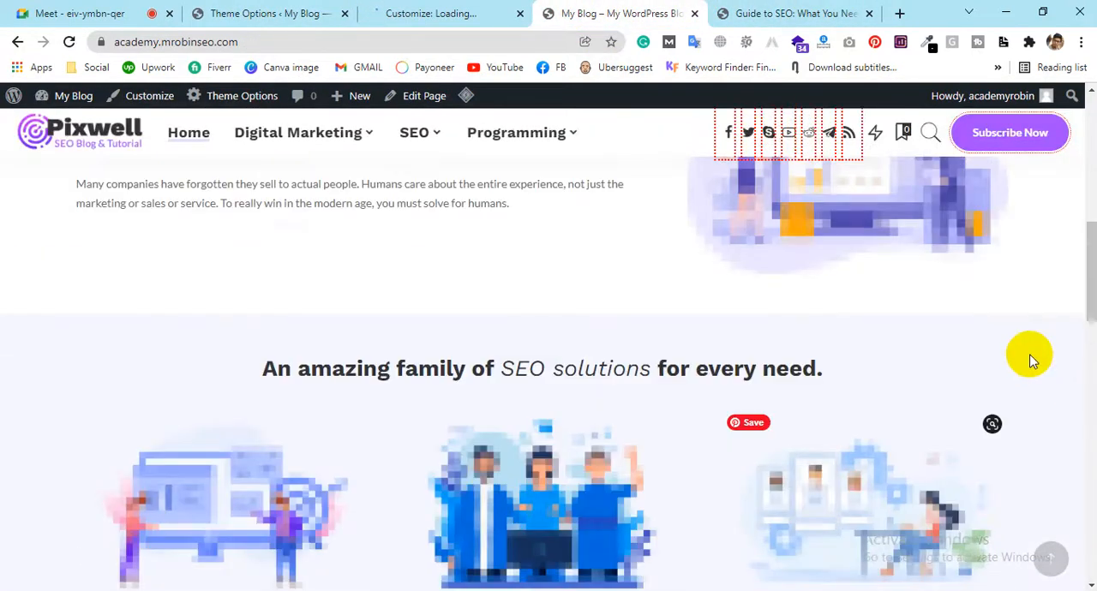
{"action": "left_click_drag", "start_coordinate": [1089, 316], "coordinate": [1086, 127]}
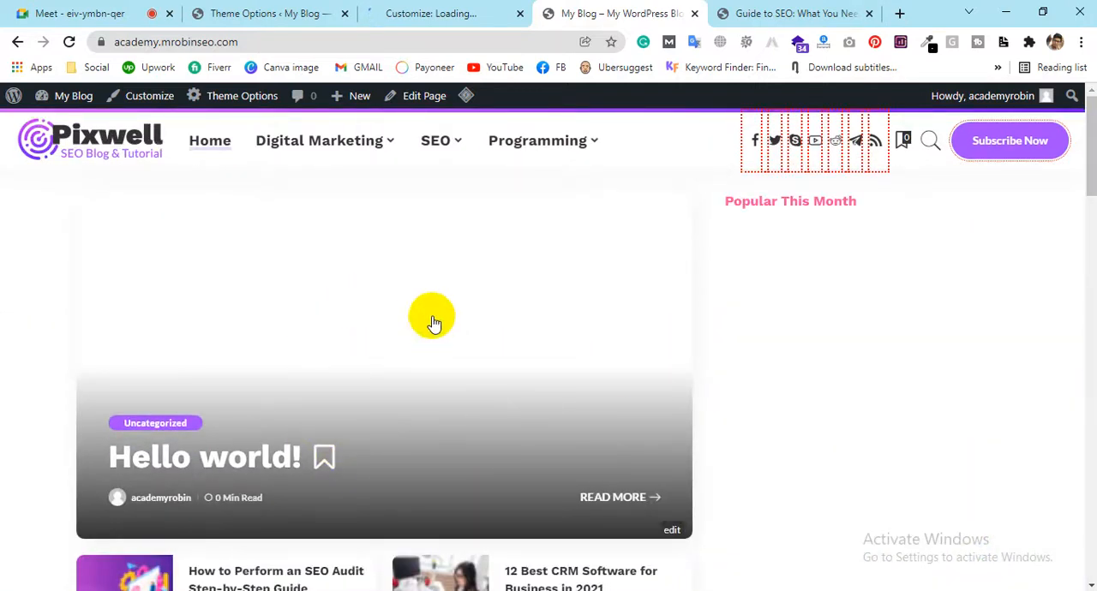
{"action": "scroll", "coordinate": [397, 345], "scroll_direction": "down", "scroll_amount": 1}
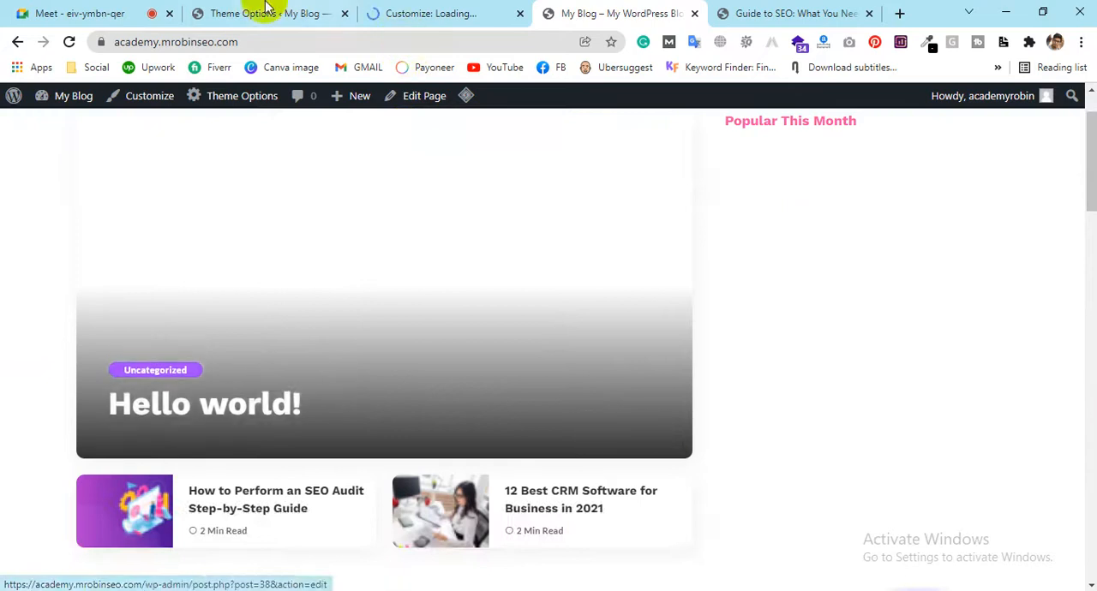
{"action": "left_click", "coordinate": [261, 12]}
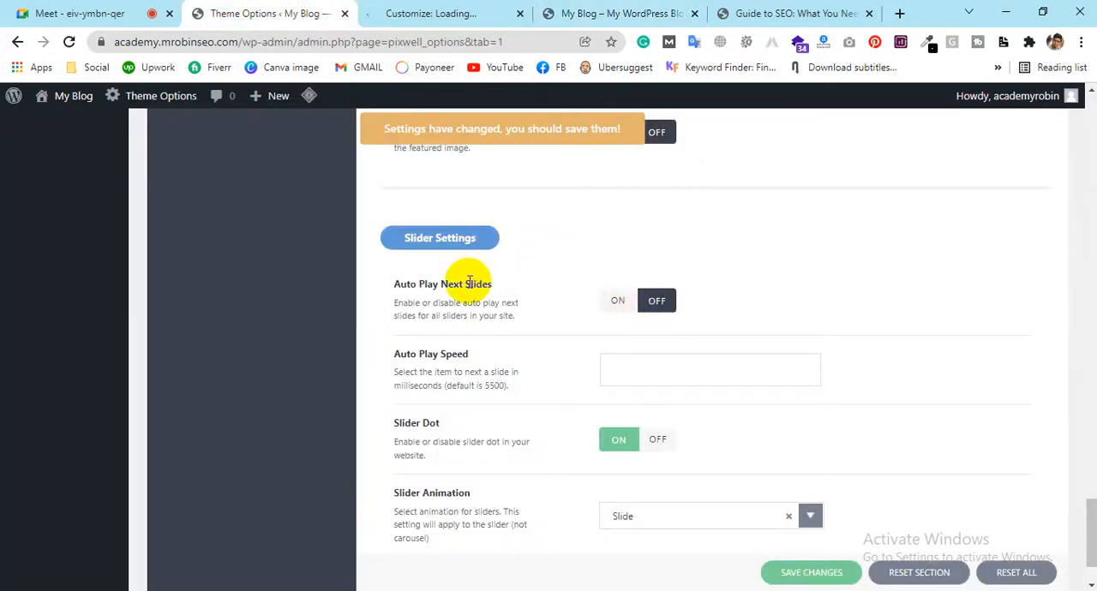
Turn on Auto Play Next Slides in the Slider Settings
{"action": "left_click_drag", "start_coordinate": [397, 284], "coordinate": [489, 287]}
{"action": "left_click", "coordinate": [492, 291]}
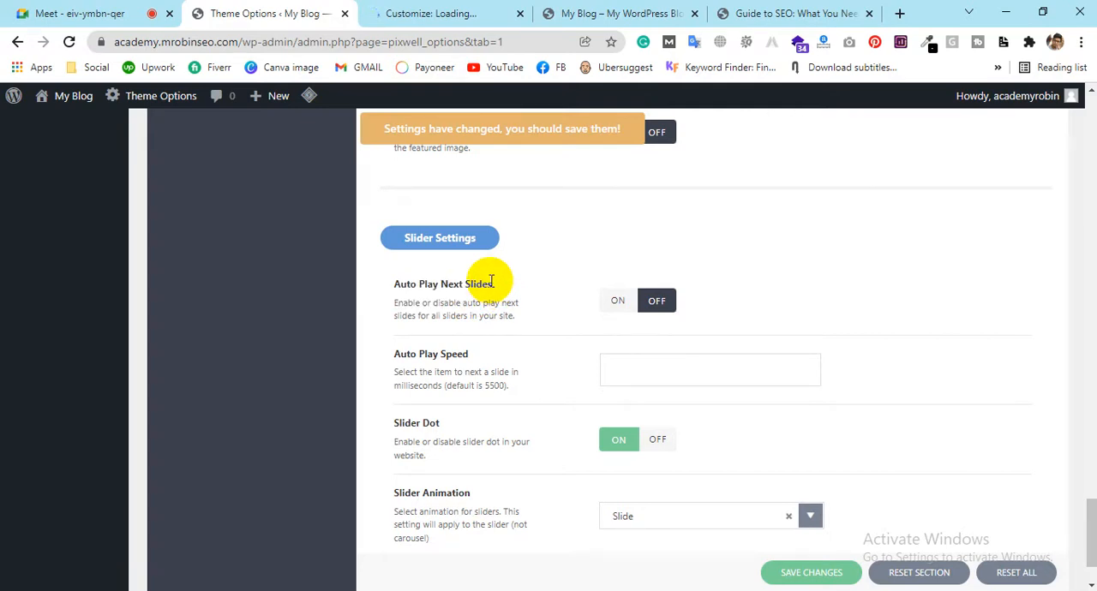
{"action": "left_click", "coordinate": [620, 307]}
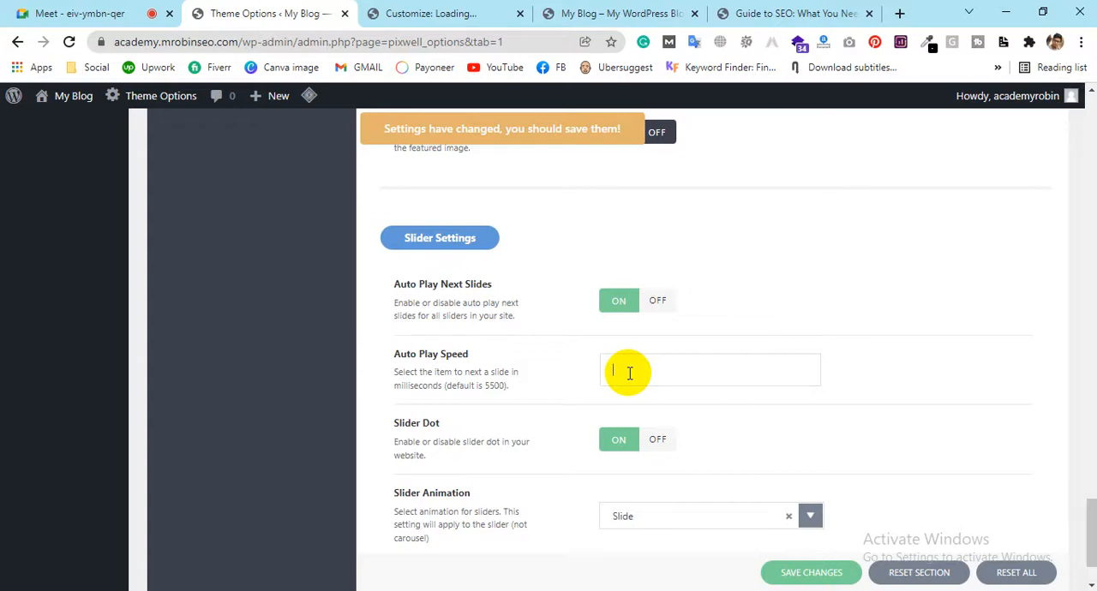
Check the Slider Animation choices and view the featured post area in the Customizer preview, leaving the animation choice unchanged
{"action": "scroll", "coordinate": [829, 391], "scroll_direction": "down", "scroll_amount": 1}
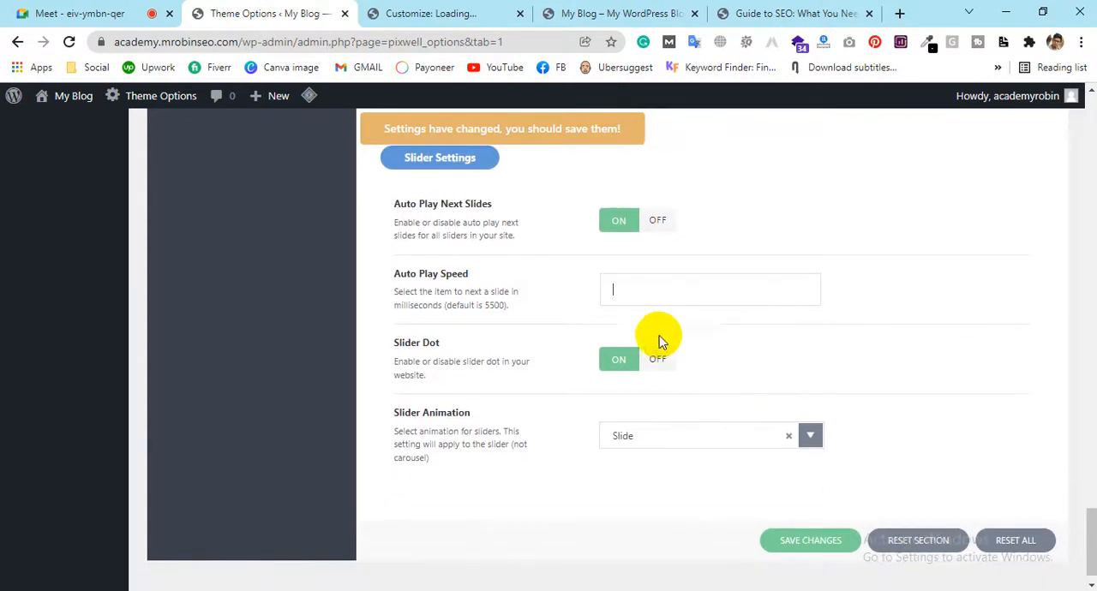
{"action": "left_click", "coordinate": [618, 441]}
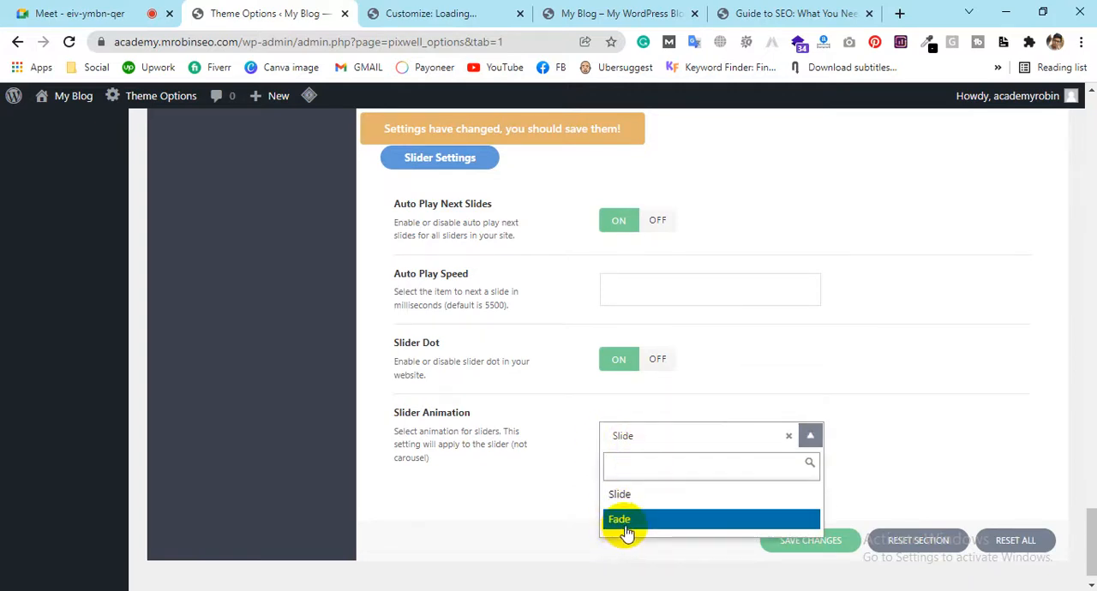
{"action": "left_click", "coordinate": [477, 11]}
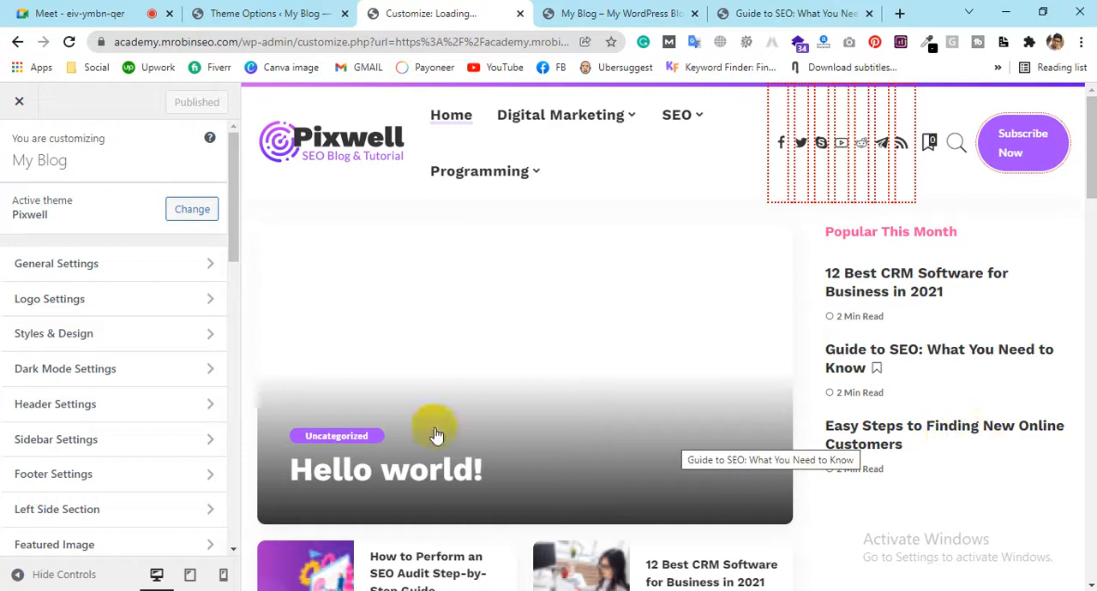
{"action": "left_click", "coordinate": [751, 417]}
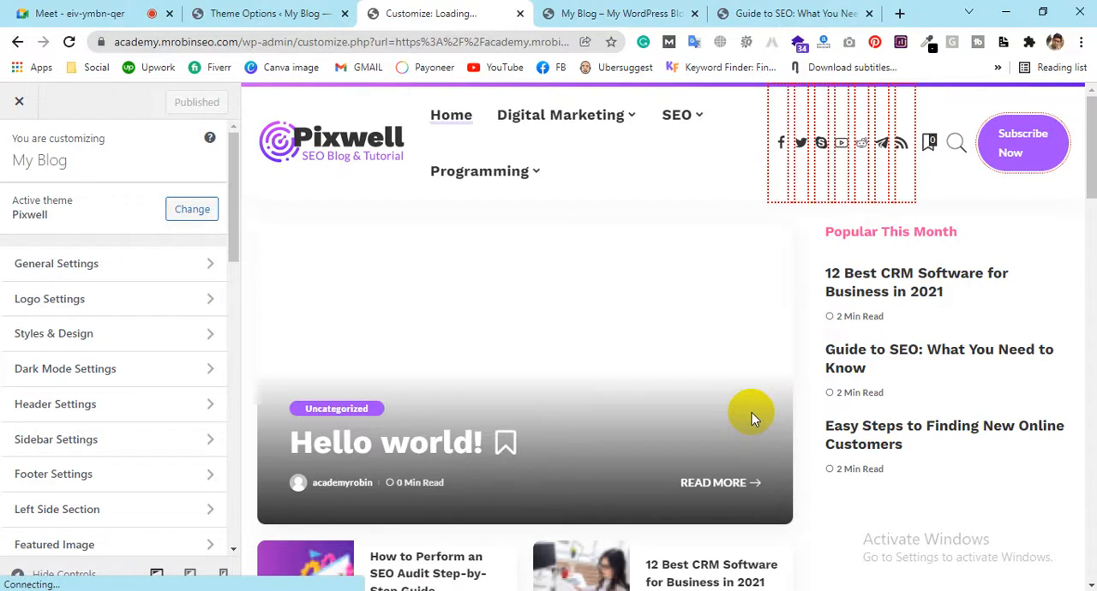
{"action": "left_click", "coordinate": [272, 13]}
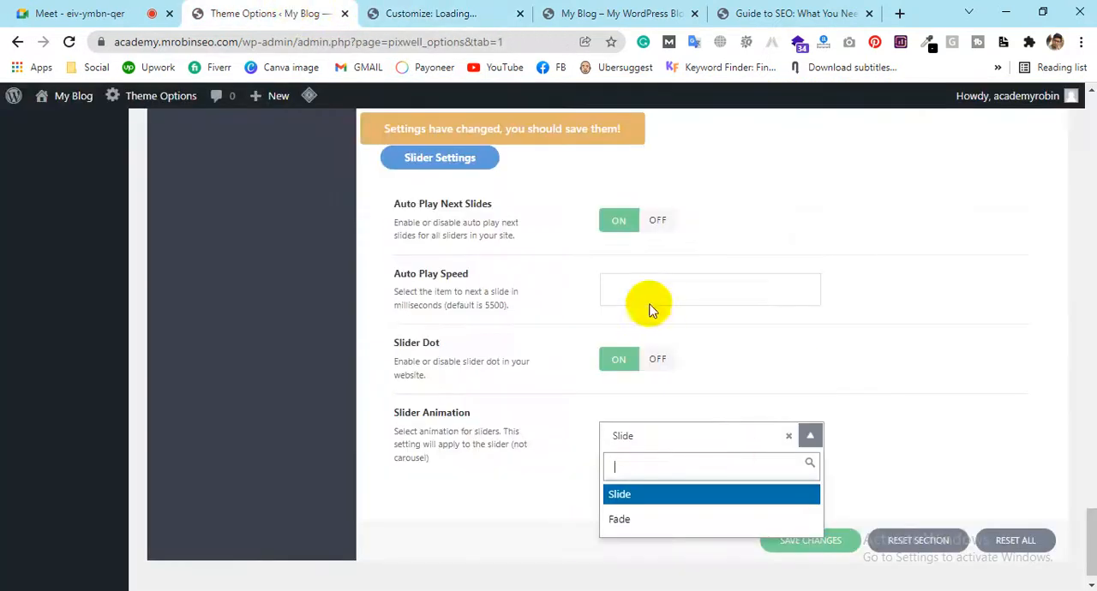
{"action": "left_click", "coordinate": [425, 454]}
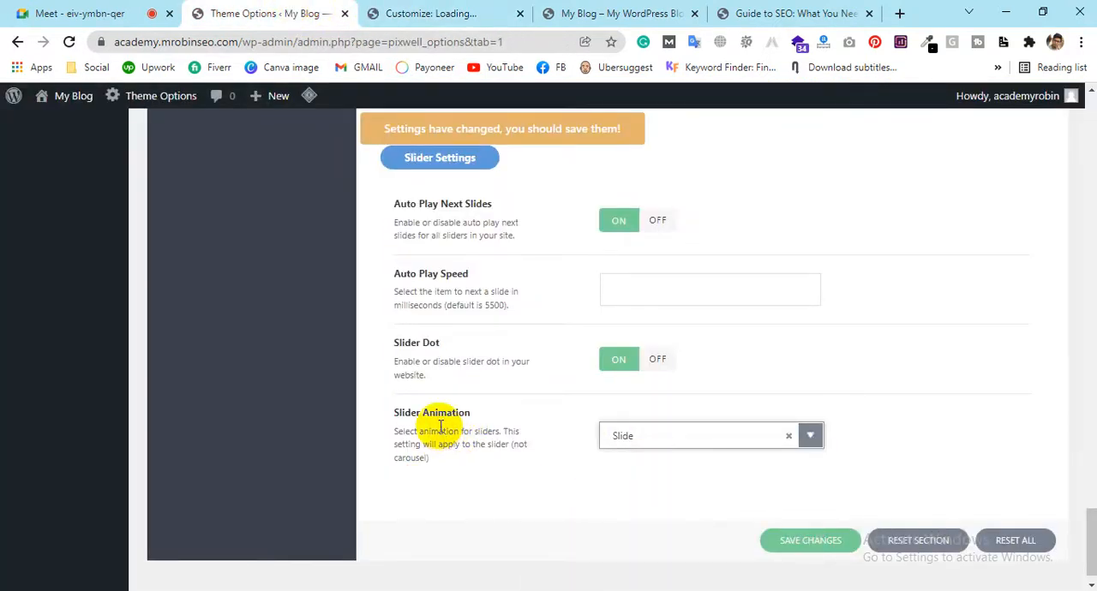
View the Guide to SEO post and the Customizer's section list, and return to the start of Styles & Design in the theme options
{"action": "scroll", "coordinate": [441, 425], "scroll_direction": "up", "scroll_amount": 3}
{"action": "scroll", "coordinate": [454, 424], "scroll_direction": "up", "scroll_amount": 10}
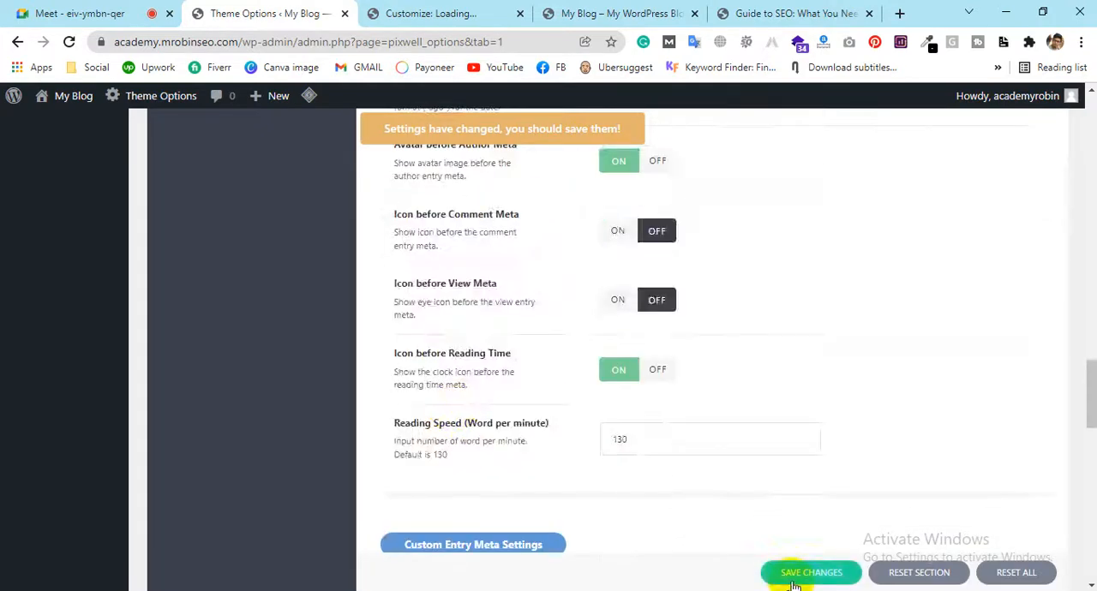
{"action": "left_click", "coordinate": [796, 13]}
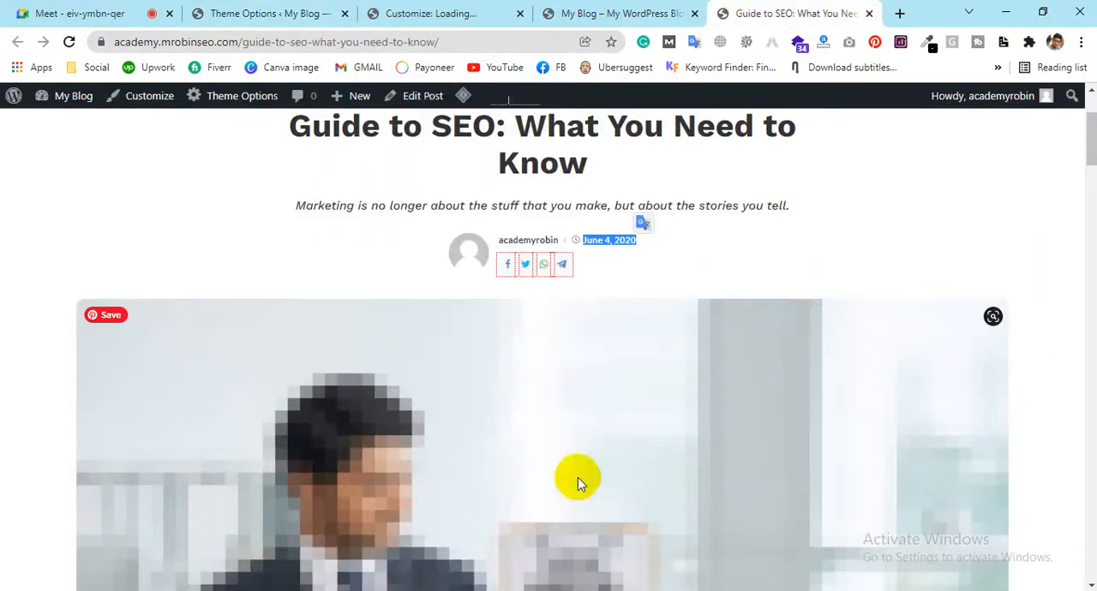
{"action": "left_click", "coordinate": [477, 15]}
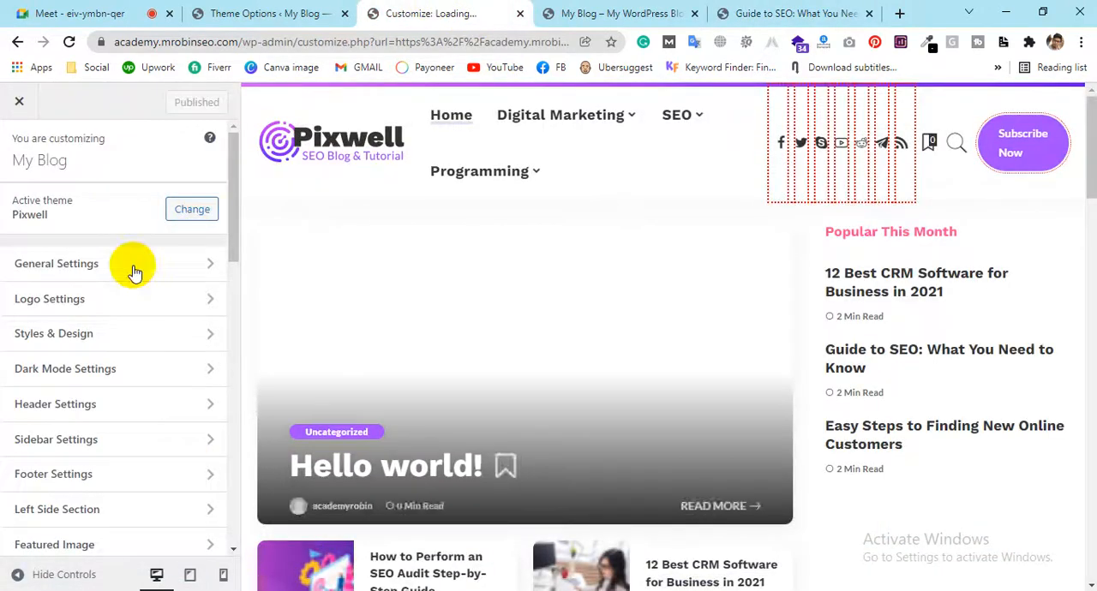
{"action": "scroll", "coordinate": [122, 231], "scroll_direction": "down", "scroll_amount": 2}
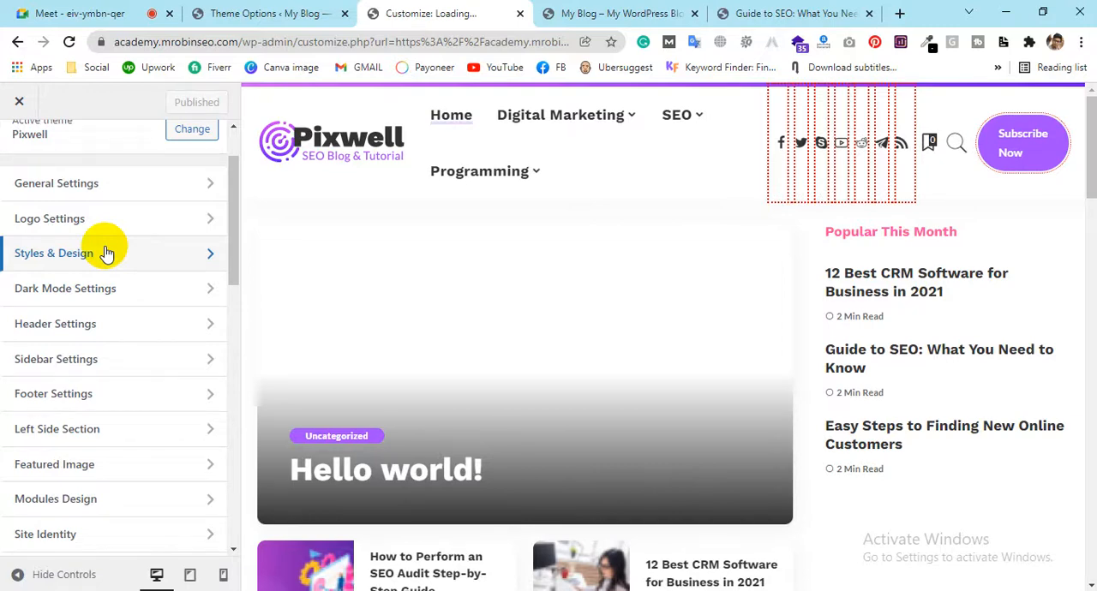
{"action": "left_click", "coordinate": [246, 12]}
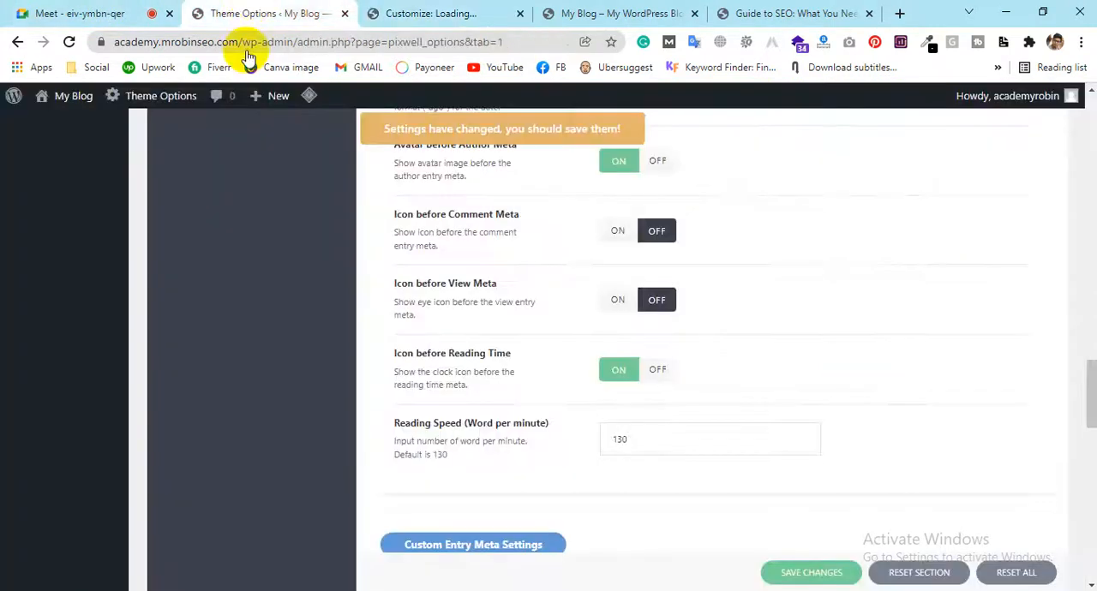
{"action": "scroll", "coordinate": [518, 317], "scroll_direction": "up", "scroll_amount": 15}
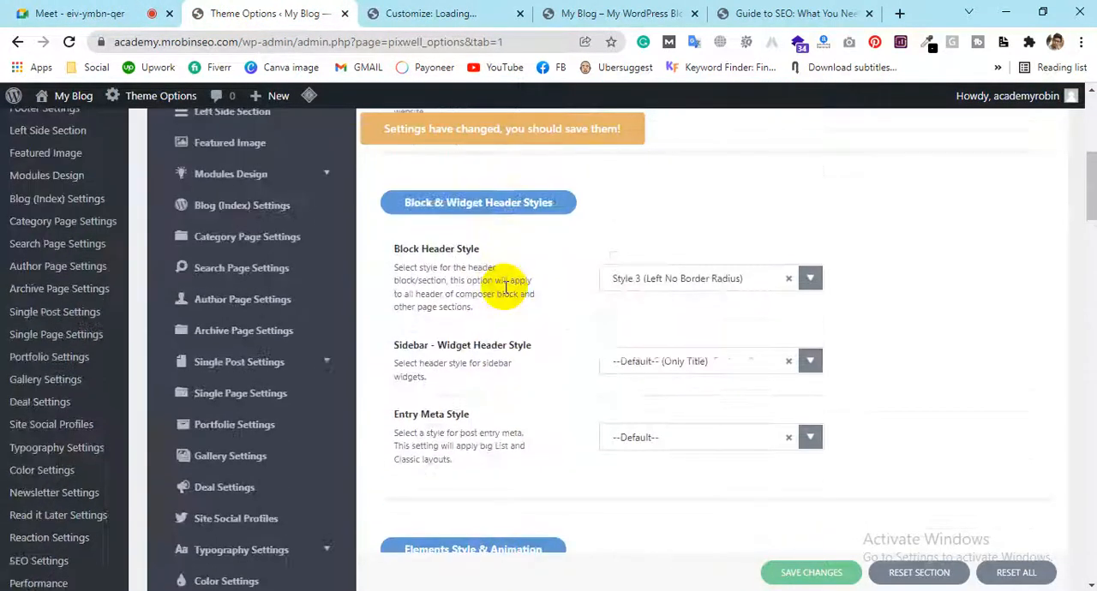
{"action": "scroll", "coordinate": [505, 294], "scroll_direction": "up", "scroll_amount": 1}
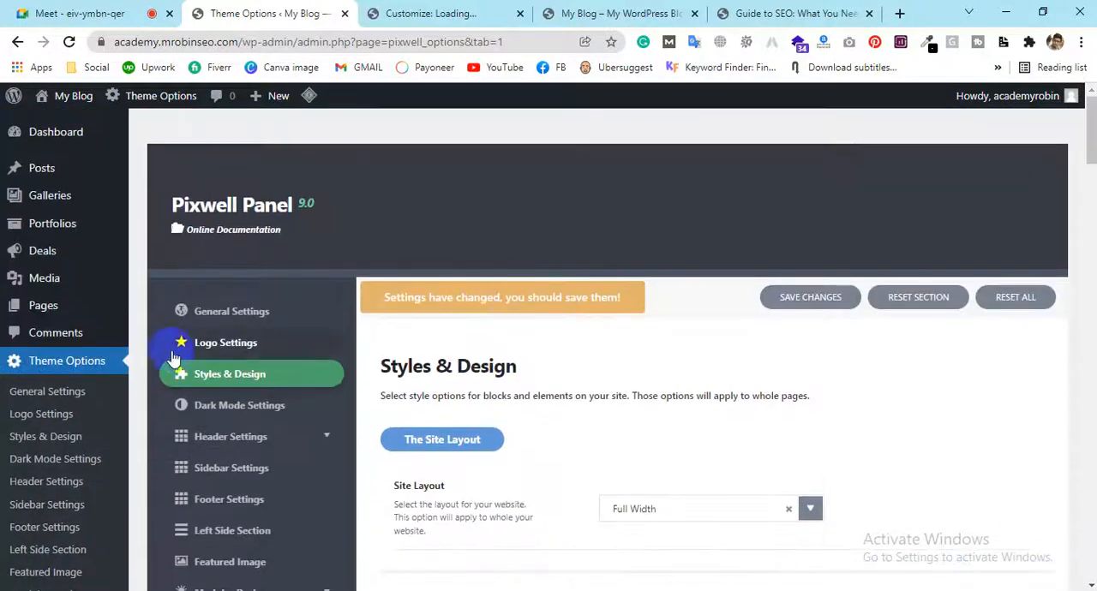
Open Styles & Design in the Customizer and review its options from Site Layout through Slider Animation
{"action": "left_click", "coordinate": [480, 12]}
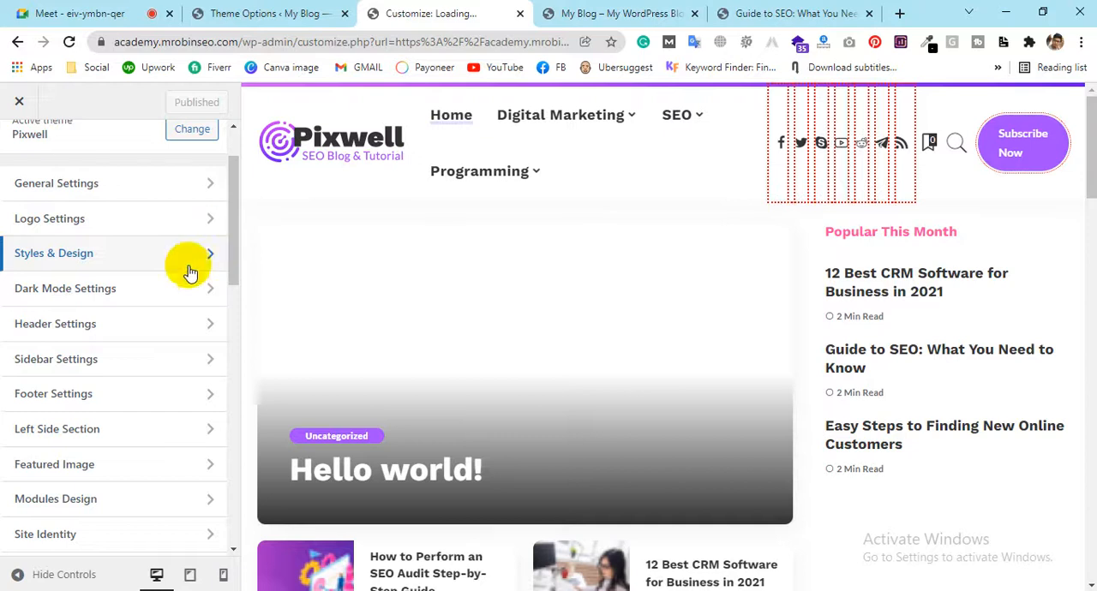
{"action": "left_click", "coordinate": [69, 253]}
{"action": "scroll", "coordinate": [90, 343], "scroll_direction": "down", "scroll_amount": 2}
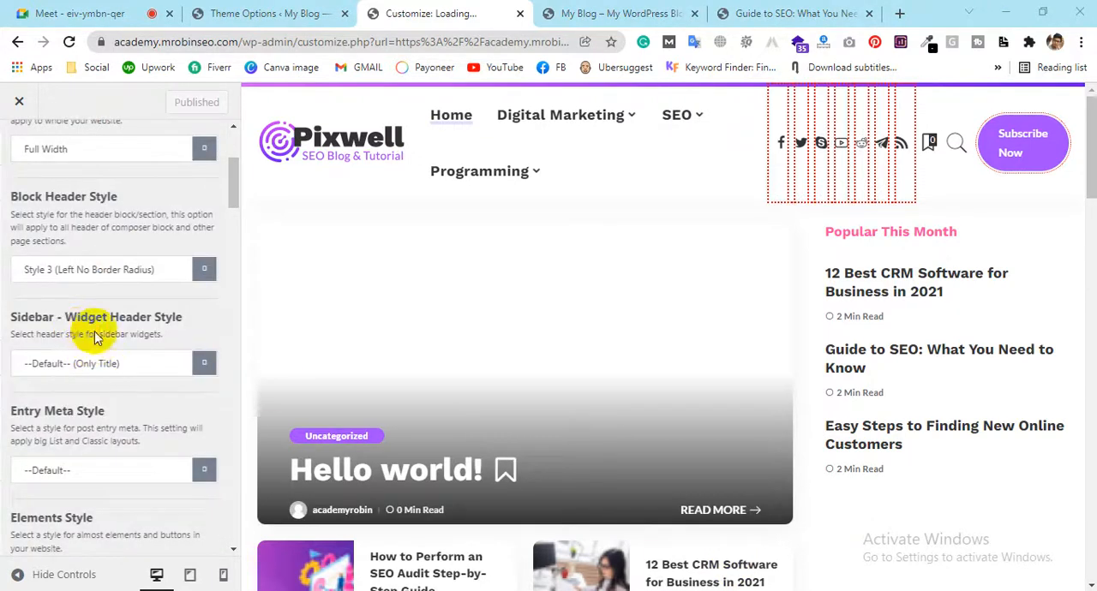
{"action": "scroll", "coordinate": [129, 391], "scroll_direction": "up", "scroll_amount": 2}
{"action": "scroll", "coordinate": [86, 392], "scroll_direction": "down", "scroll_amount": 2}
{"action": "scroll", "coordinate": [62, 361], "scroll_direction": "up", "scroll_amount": 3}
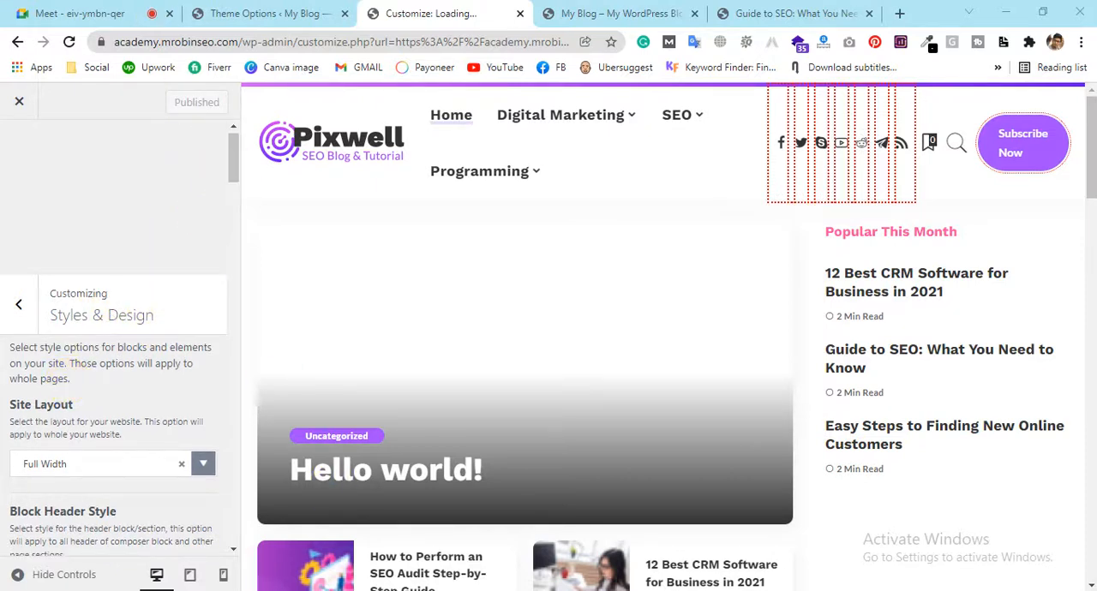
{"action": "scroll", "coordinate": [81, 233], "scroll_direction": "down", "scroll_amount": 4}
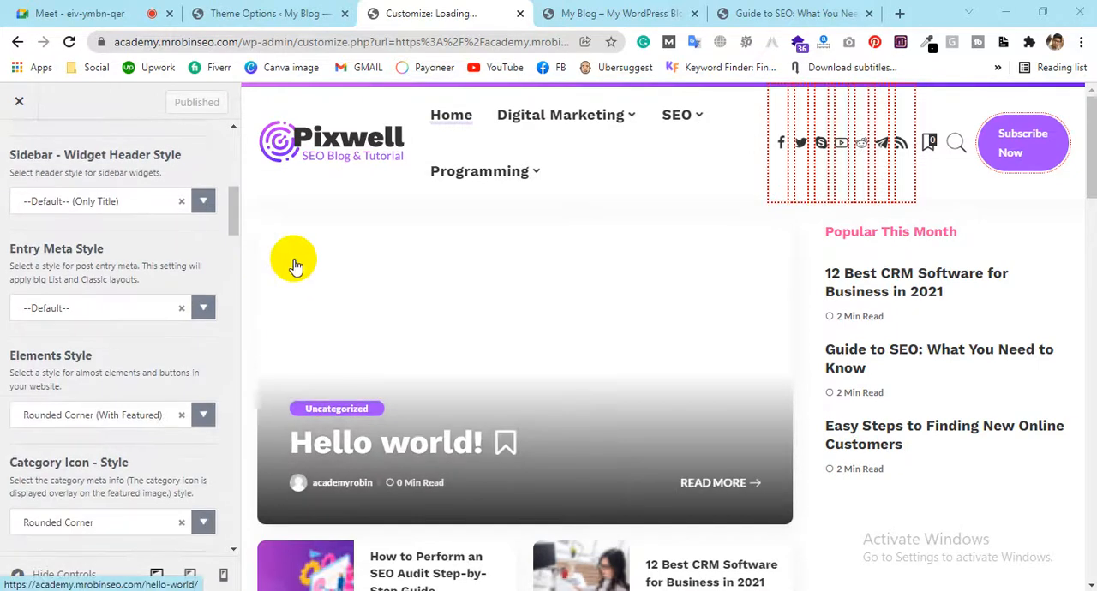
{"action": "scroll", "coordinate": [199, 324], "scroll_direction": "down", "scroll_amount": 2}
{"action": "scroll", "coordinate": [199, 323], "scroll_direction": "down", "scroll_amount": 5}
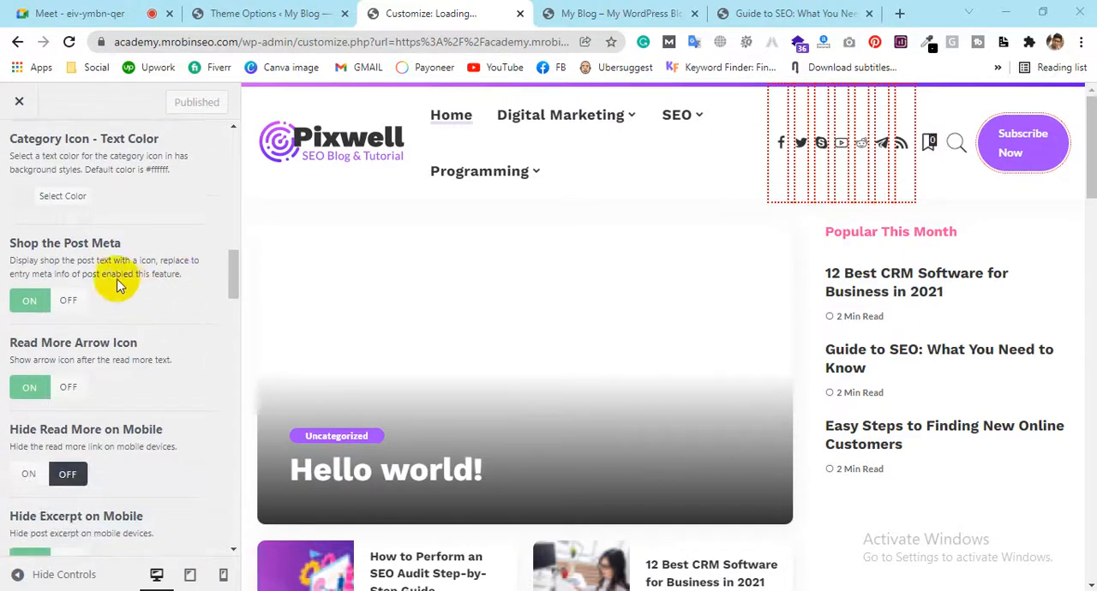
{"action": "scroll", "coordinate": [73, 276], "scroll_direction": "down", "scroll_amount": 2}
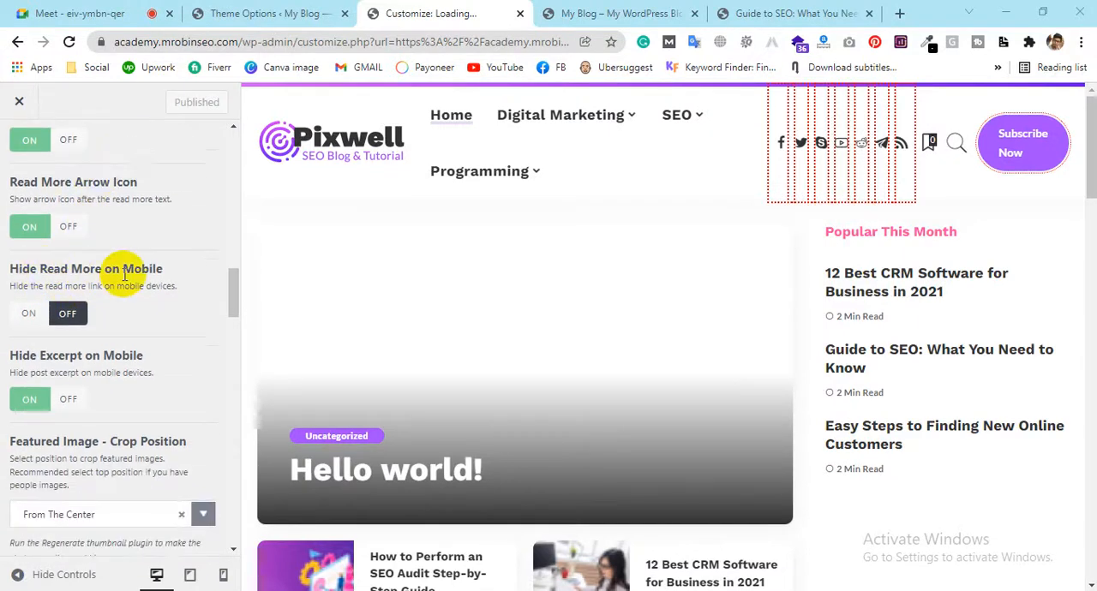
{"action": "scroll", "coordinate": [124, 274], "scroll_direction": "down", "scroll_amount": 1}
{"action": "scroll", "coordinate": [117, 289], "scroll_direction": "down", "scroll_amount": 1}
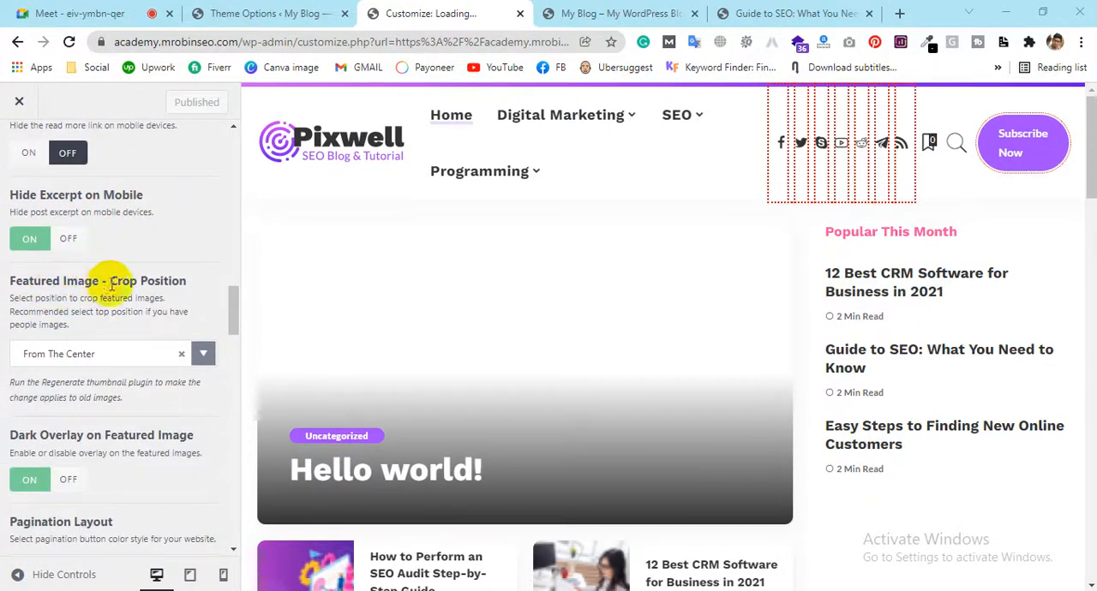
{"action": "scroll", "coordinate": [103, 289], "scroll_direction": "down", "scroll_amount": 2}
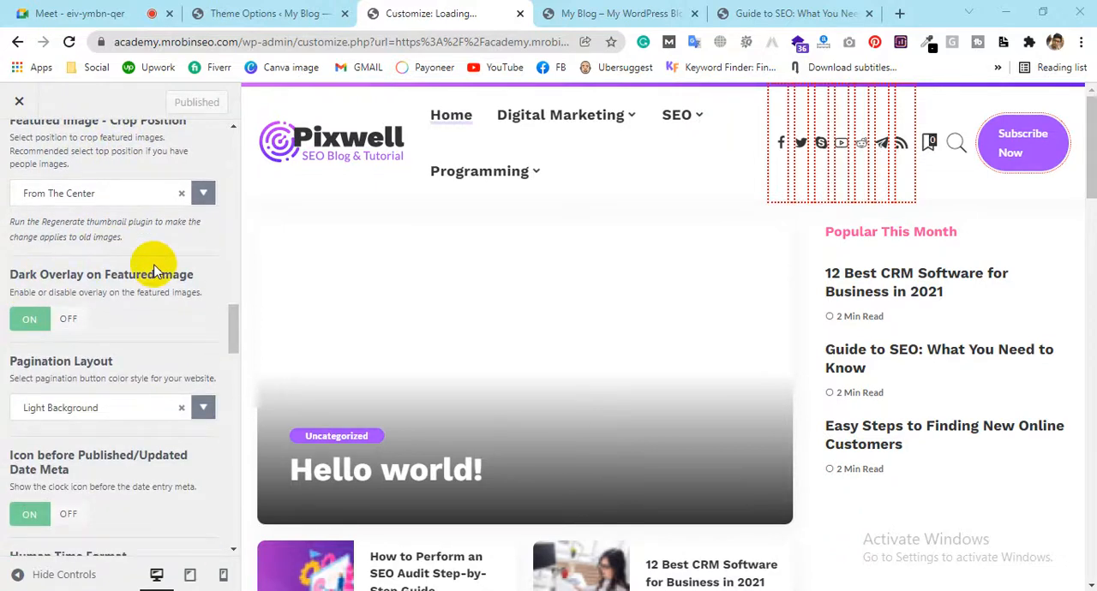
{"action": "scroll", "coordinate": [148, 274], "scroll_direction": "down", "scroll_amount": 2}
{"action": "scroll", "coordinate": [77, 304], "scroll_direction": "down", "scroll_amount": 2}
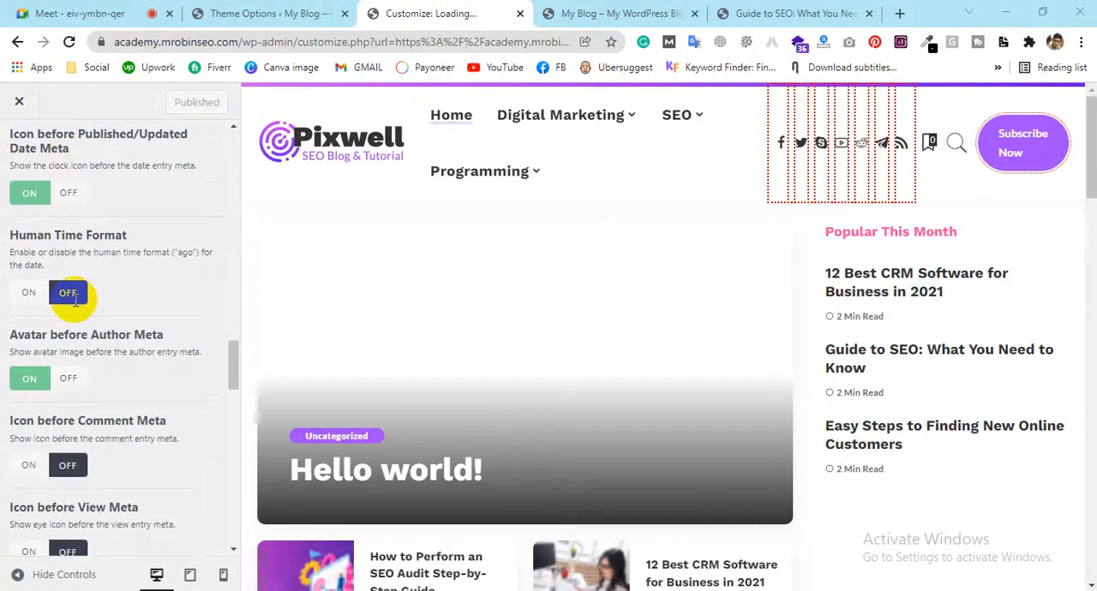
{"action": "scroll", "coordinate": [76, 300], "scroll_direction": "down", "scroll_amount": 12}
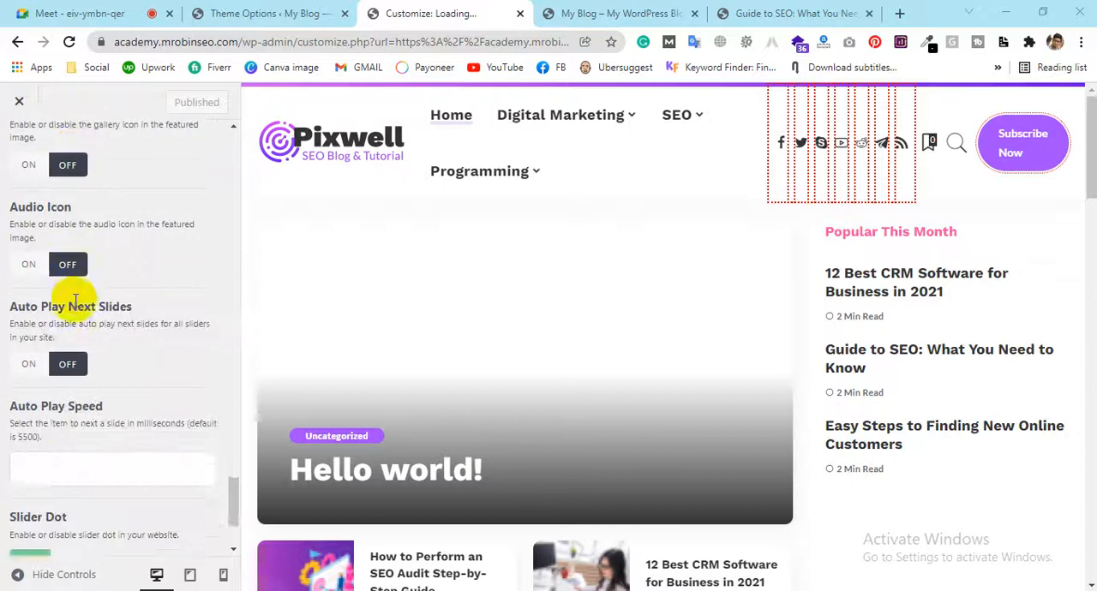
{"action": "scroll", "coordinate": [76, 300], "scroll_direction": "down", "scroll_amount": 2}
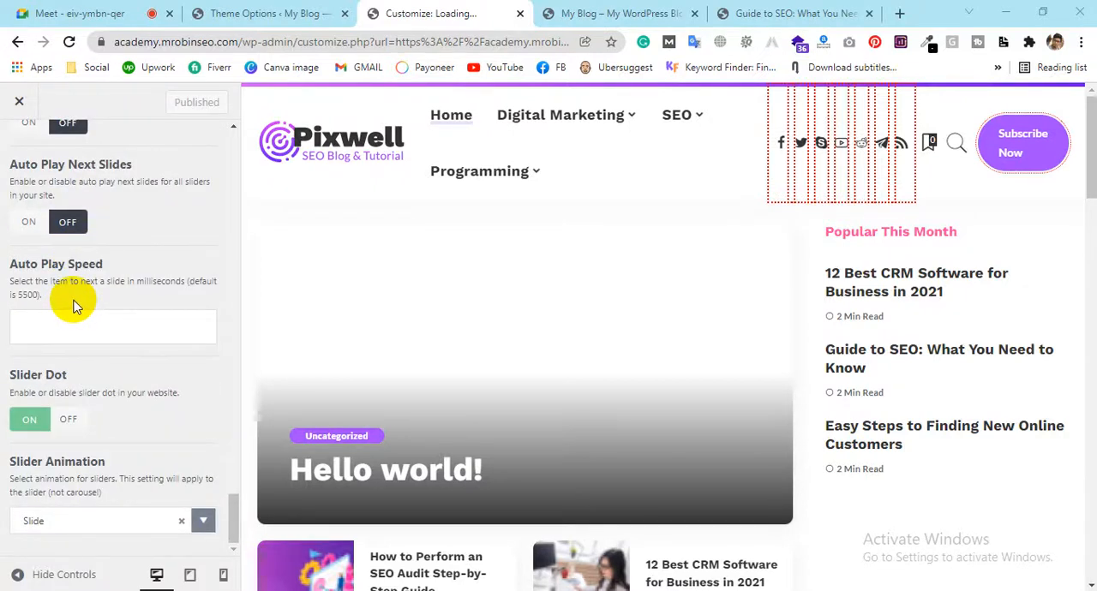
Return to the theme options and look through the full list of Pixwell Panel settings sections
{"action": "left_click", "coordinate": [224, 13]}
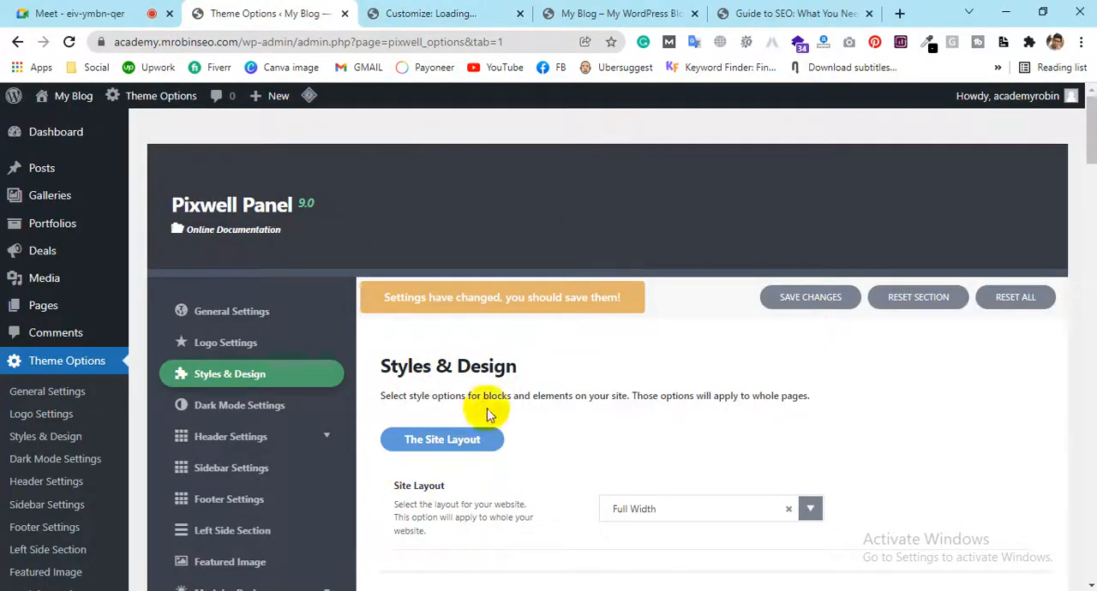
{"action": "left_click", "coordinate": [845, 10]}
{"action": "left_click", "coordinate": [268, 9]}
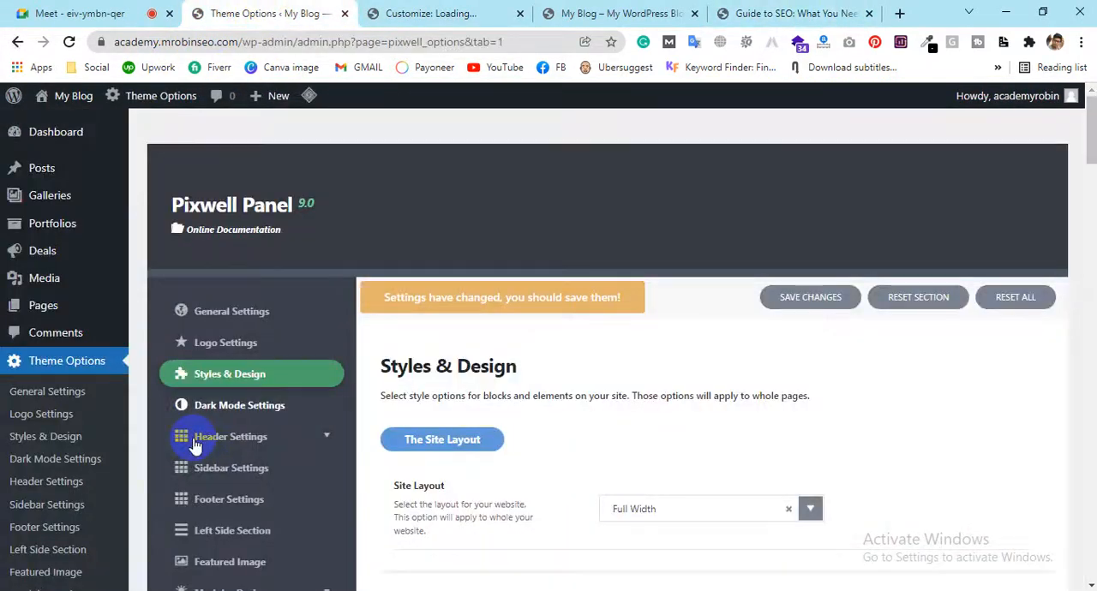
{"action": "scroll", "coordinate": [196, 351], "scroll_direction": "down", "scroll_amount": 2}
{"action": "scroll", "coordinate": [196, 355], "scroll_direction": "down", "scroll_amount": 8}
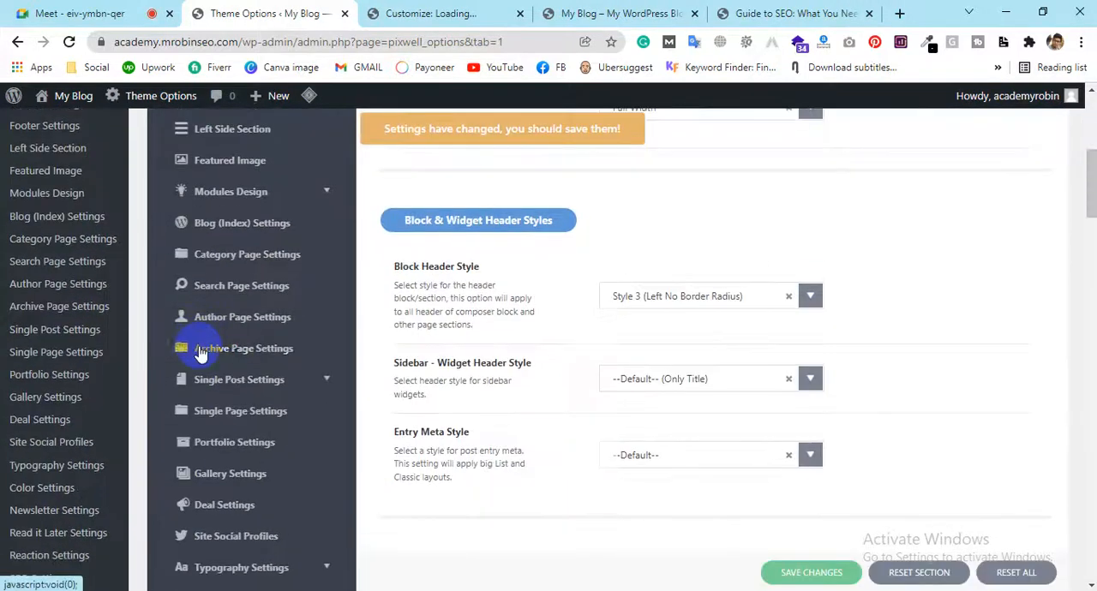
{"action": "scroll", "coordinate": [196, 348], "scroll_direction": "up", "scroll_amount": 5}
{"action": "scroll", "coordinate": [196, 347], "scroll_direction": "up", "scroll_amount": 5}
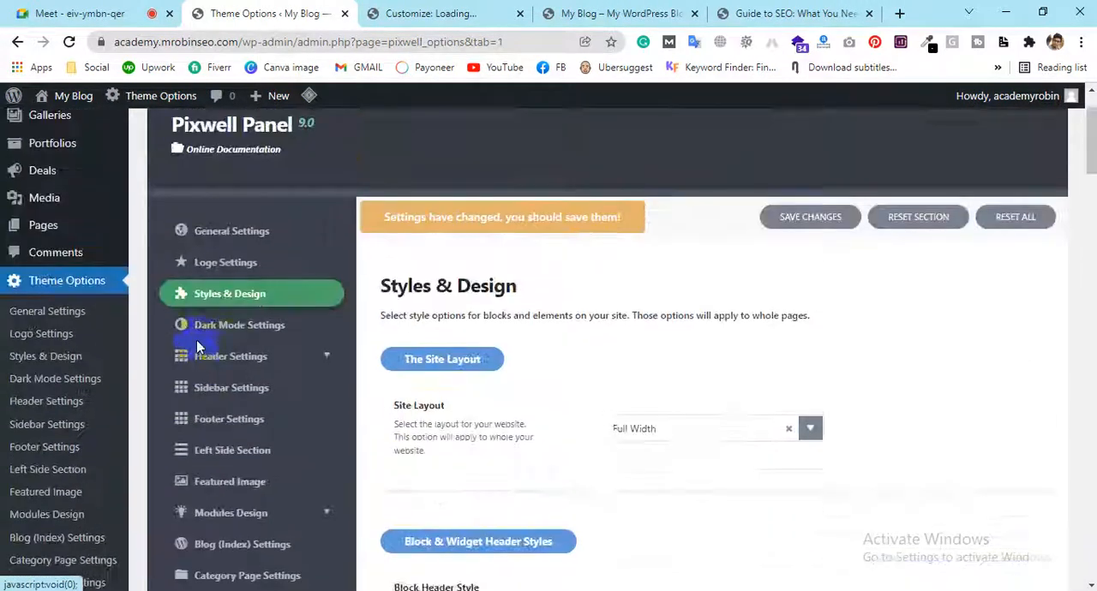
{"action": "scroll", "coordinate": [196, 348], "scroll_direction": "down", "scroll_amount": 3}
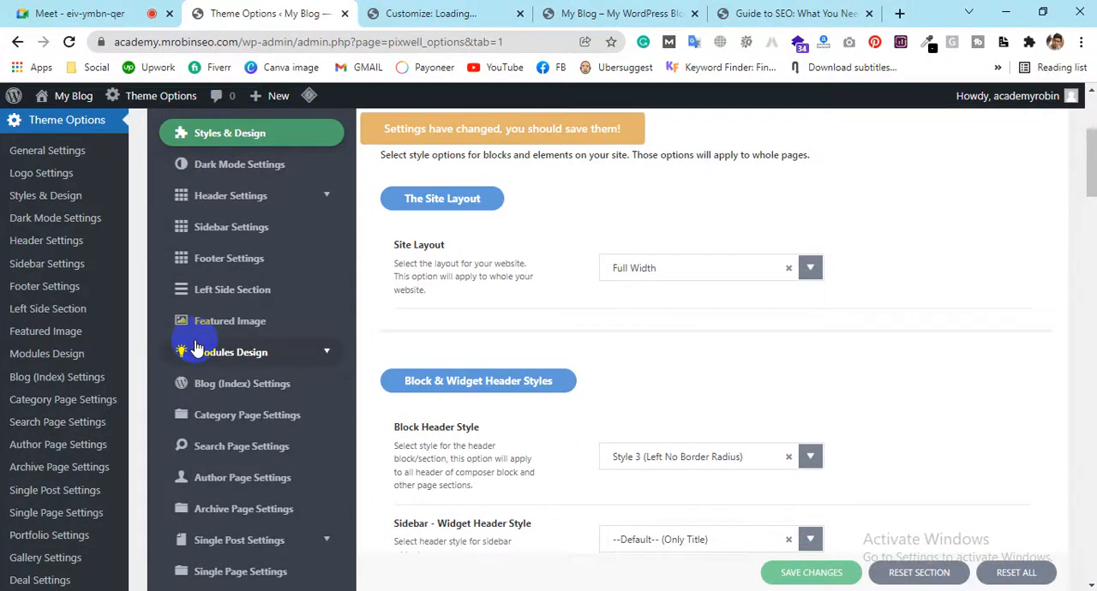
{"action": "scroll", "coordinate": [196, 348], "scroll_direction": "down", "scroll_amount": 10}
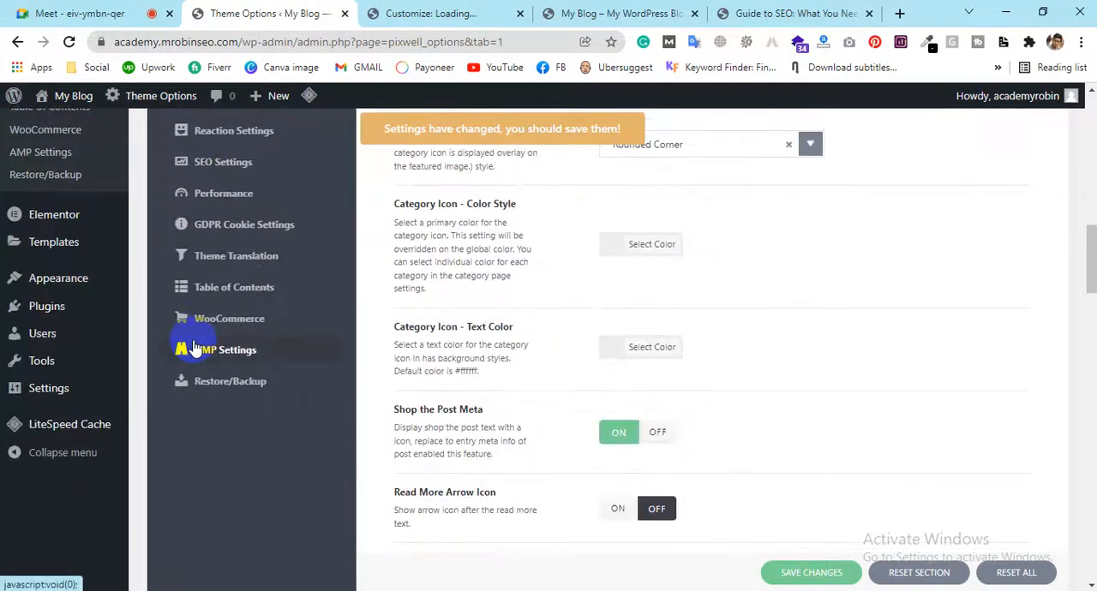
Open the Performance section of the theme options and review its site speed settings
{"action": "left_click", "coordinate": [200, 207]}
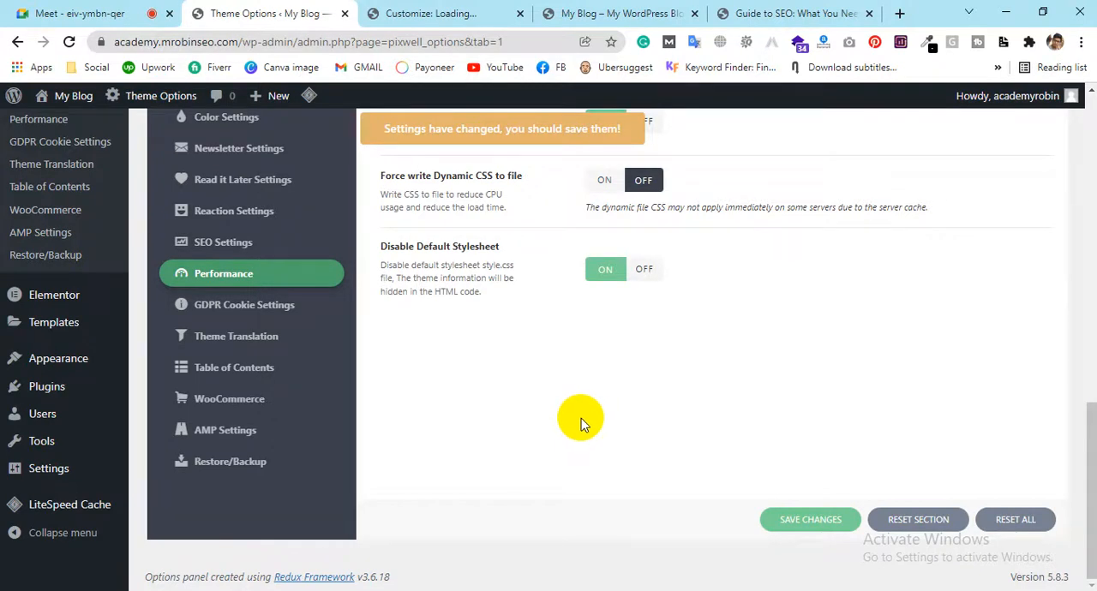
{"action": "scroll", "coordinate": [579, 416], "scroll_direction": "up", "scroll_amount": 15}
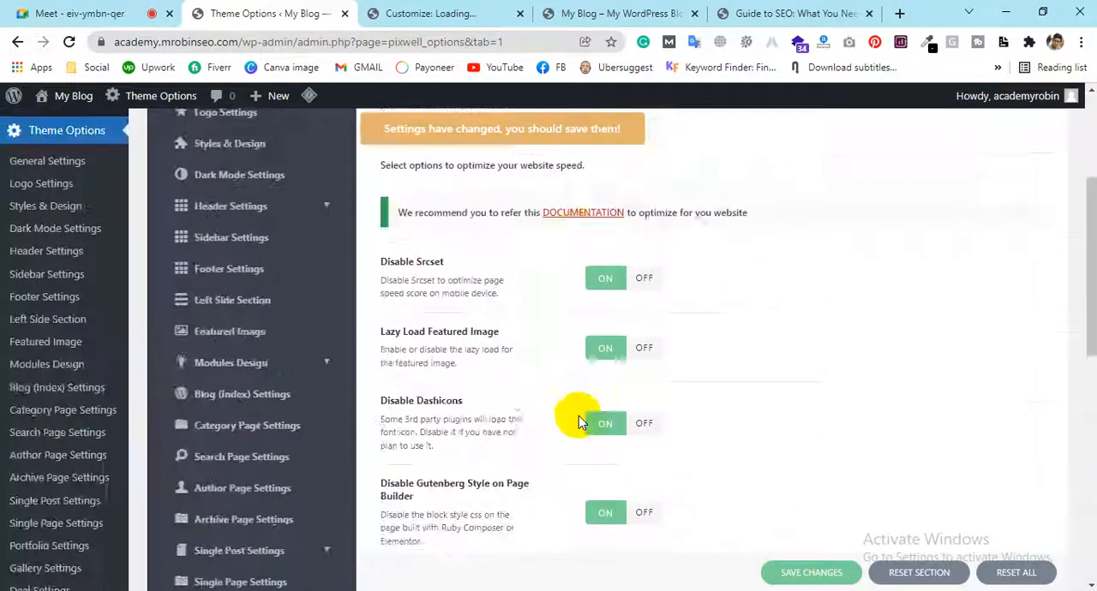
{"action": "scroll", "coordinate": [578, 415], "scroll_direction": "down", "scroll_amount": 15}
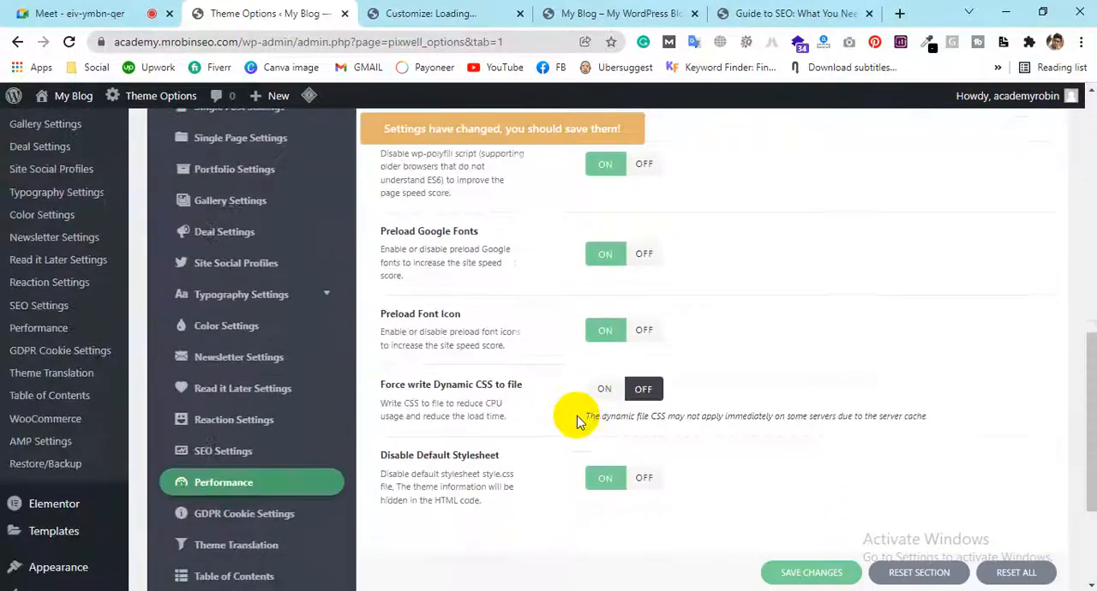